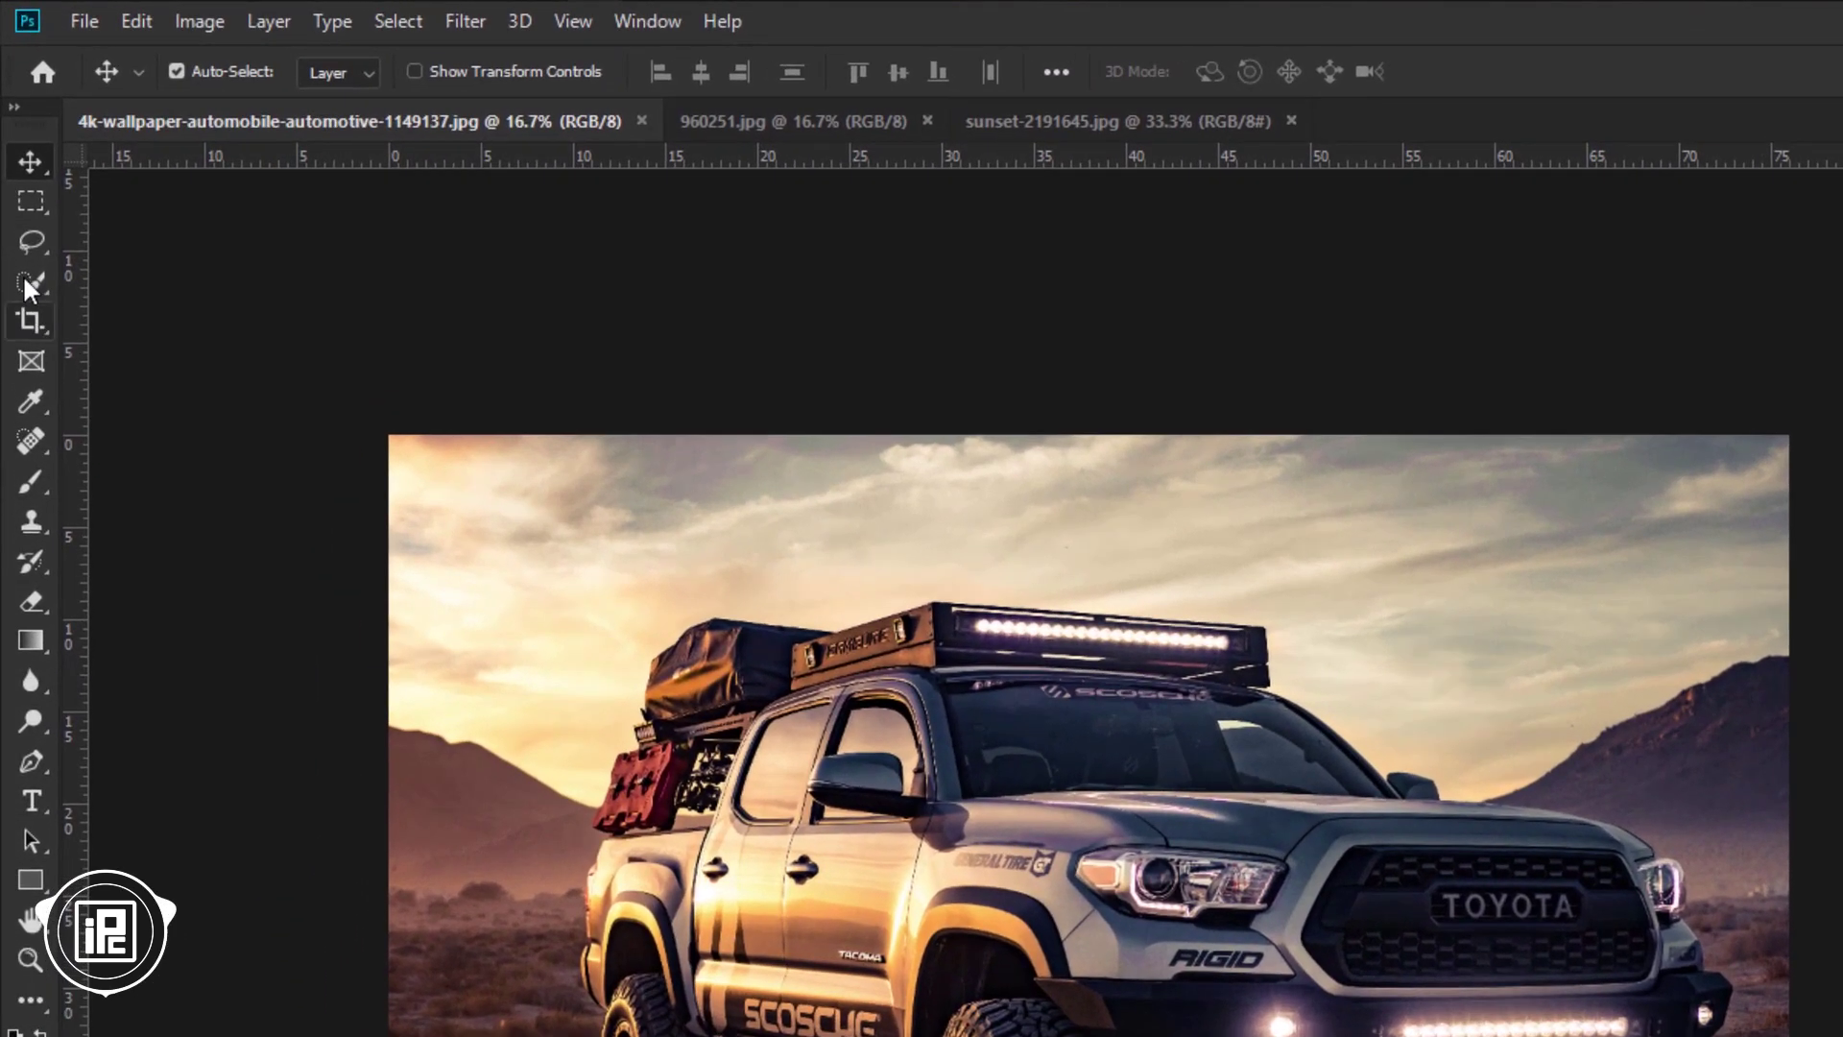
Select the whole sky behind the truck with the Quick Selection tool.
right_click(19, 175)
click(144, 282)
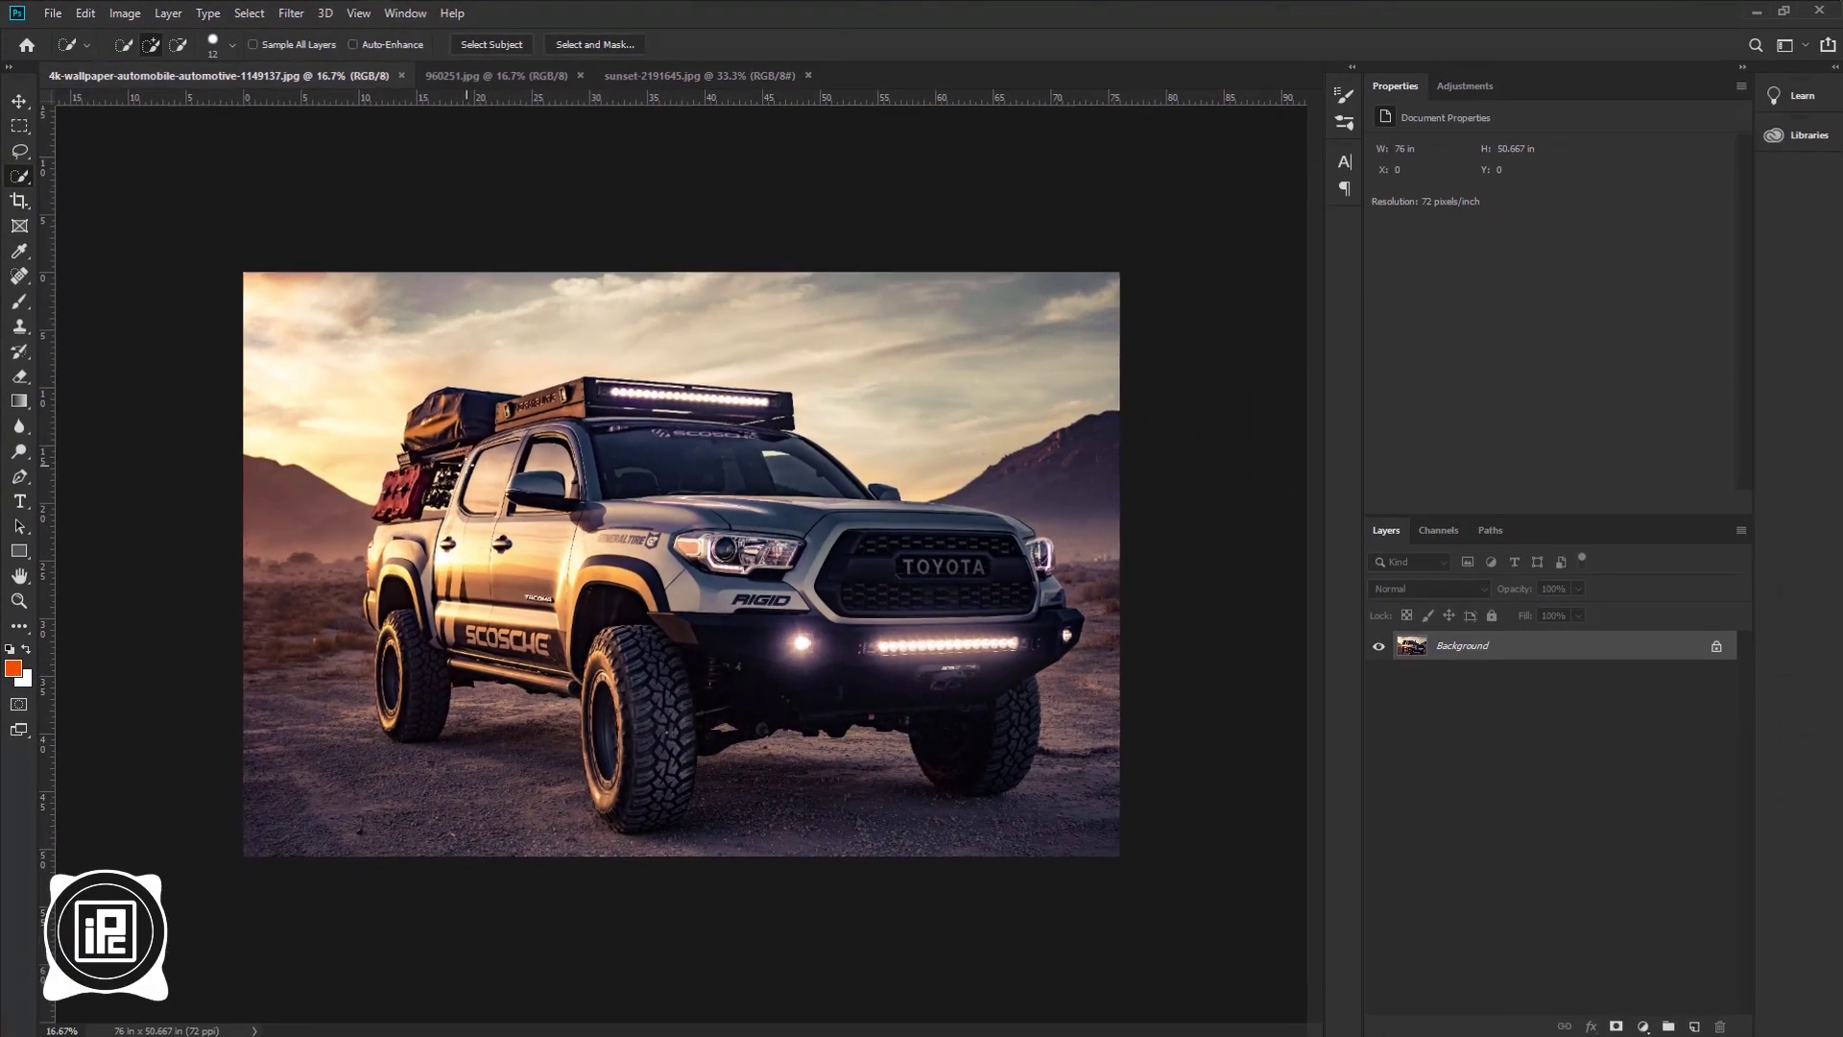
mouse_move(320, 373)
mouse_down()
mouse_move(663, 321)
mouse_move(941, 334)
mouse_move(999, 358)
mouse_up()
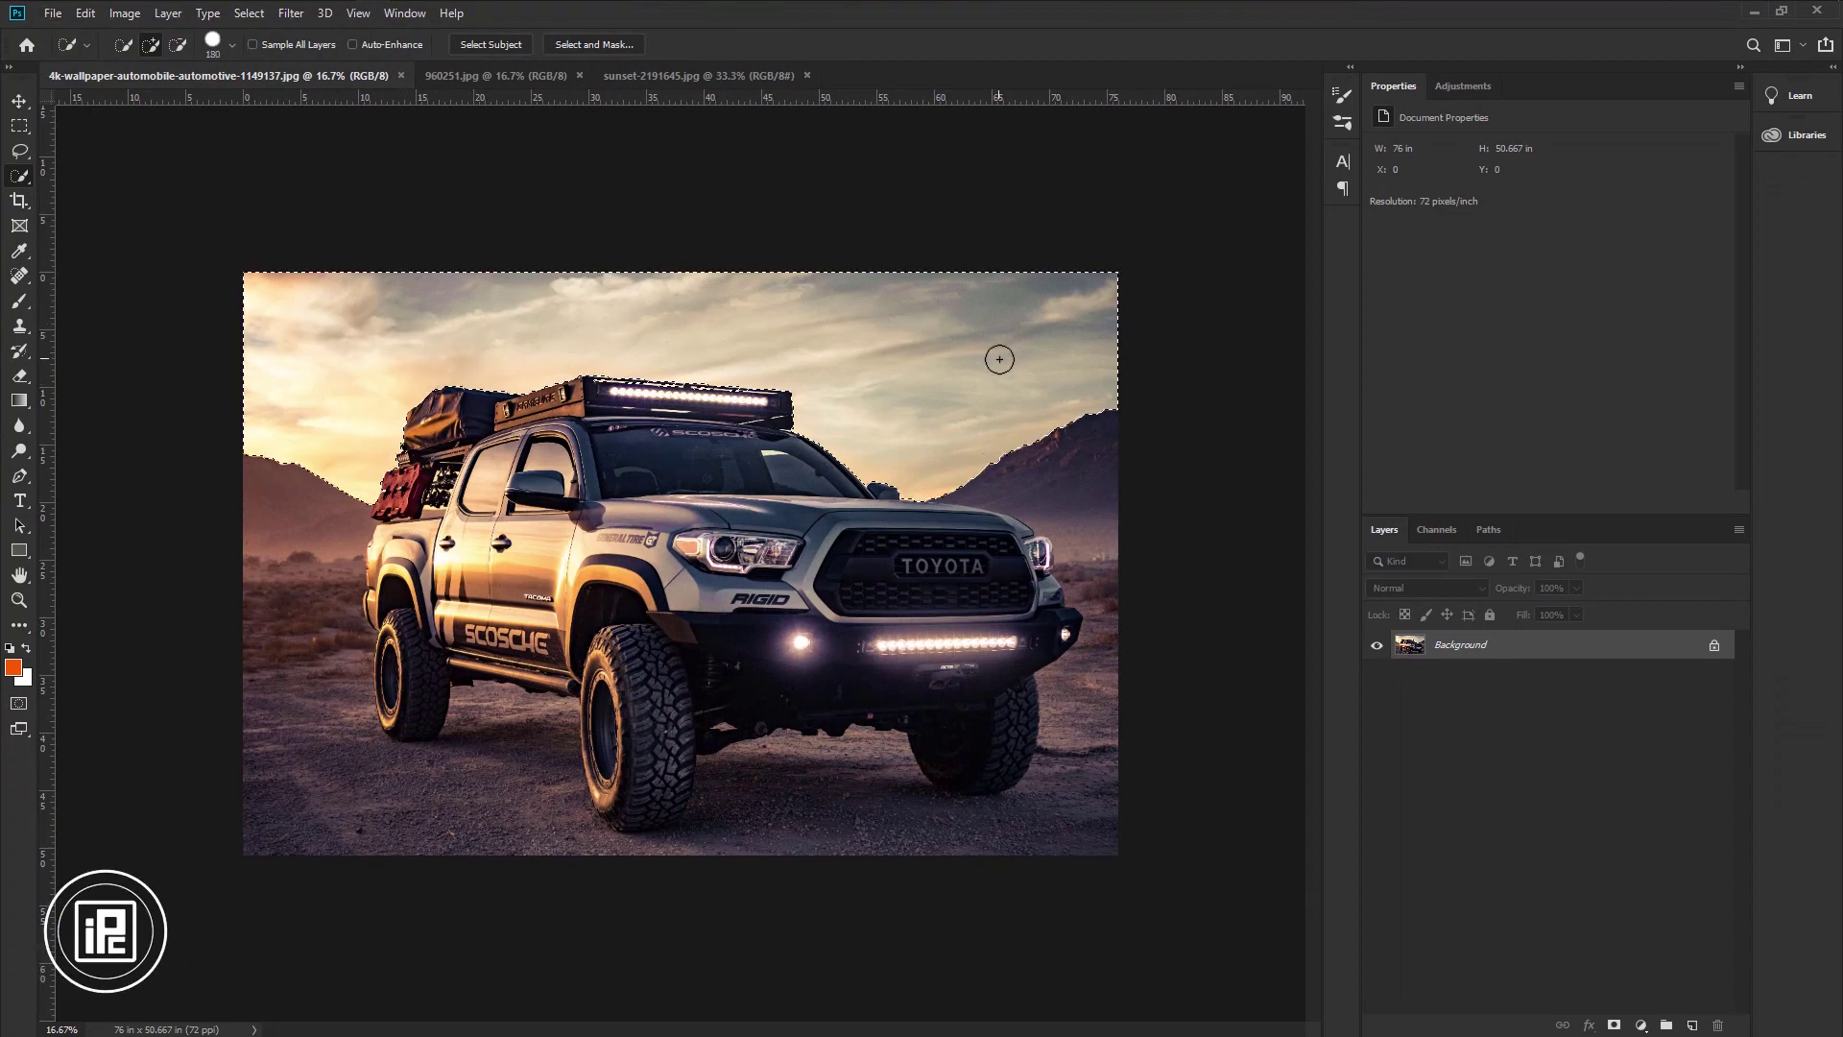
Examine the selection edge around the truck's rear rack, roof bag and roof light bar.
scroll(751, 465, up, 2)
scroll(751, 465, up, 2)
scroll(876, 504, up, 2)
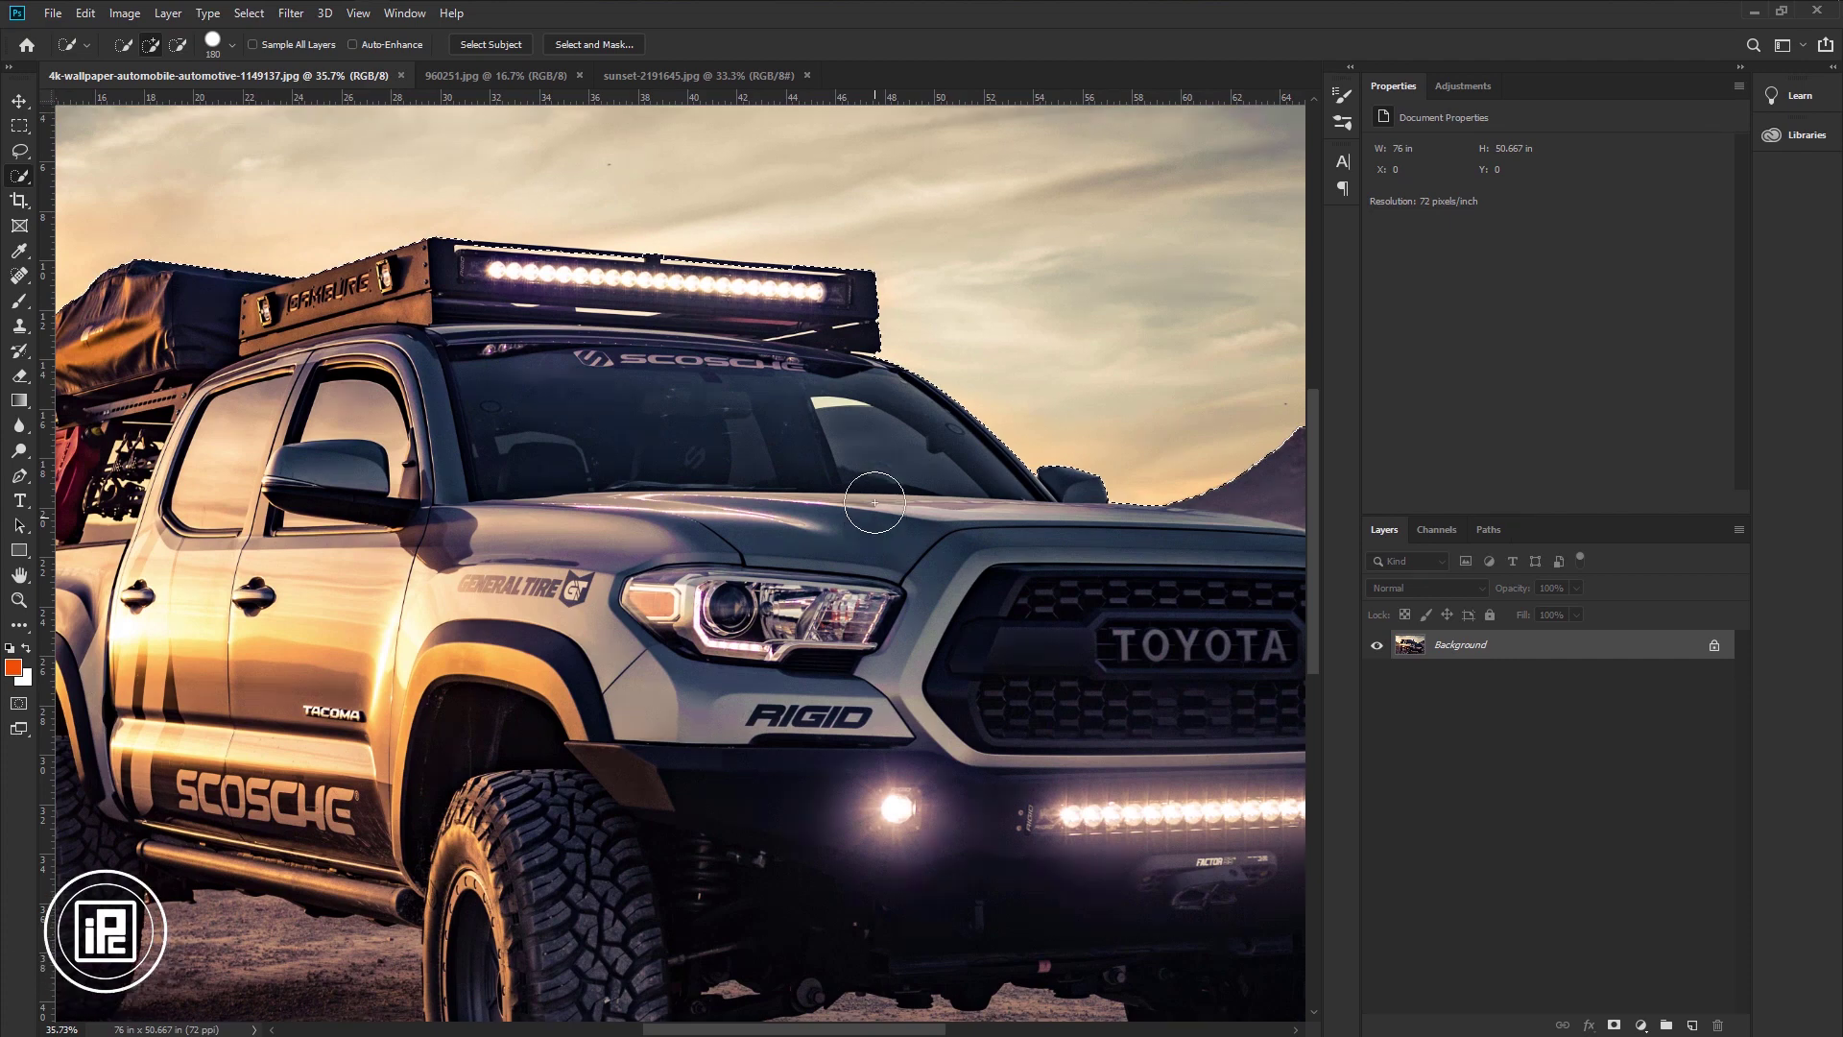
scroll(877, 504, left, 10)
scroll(232, 549, up, 3)
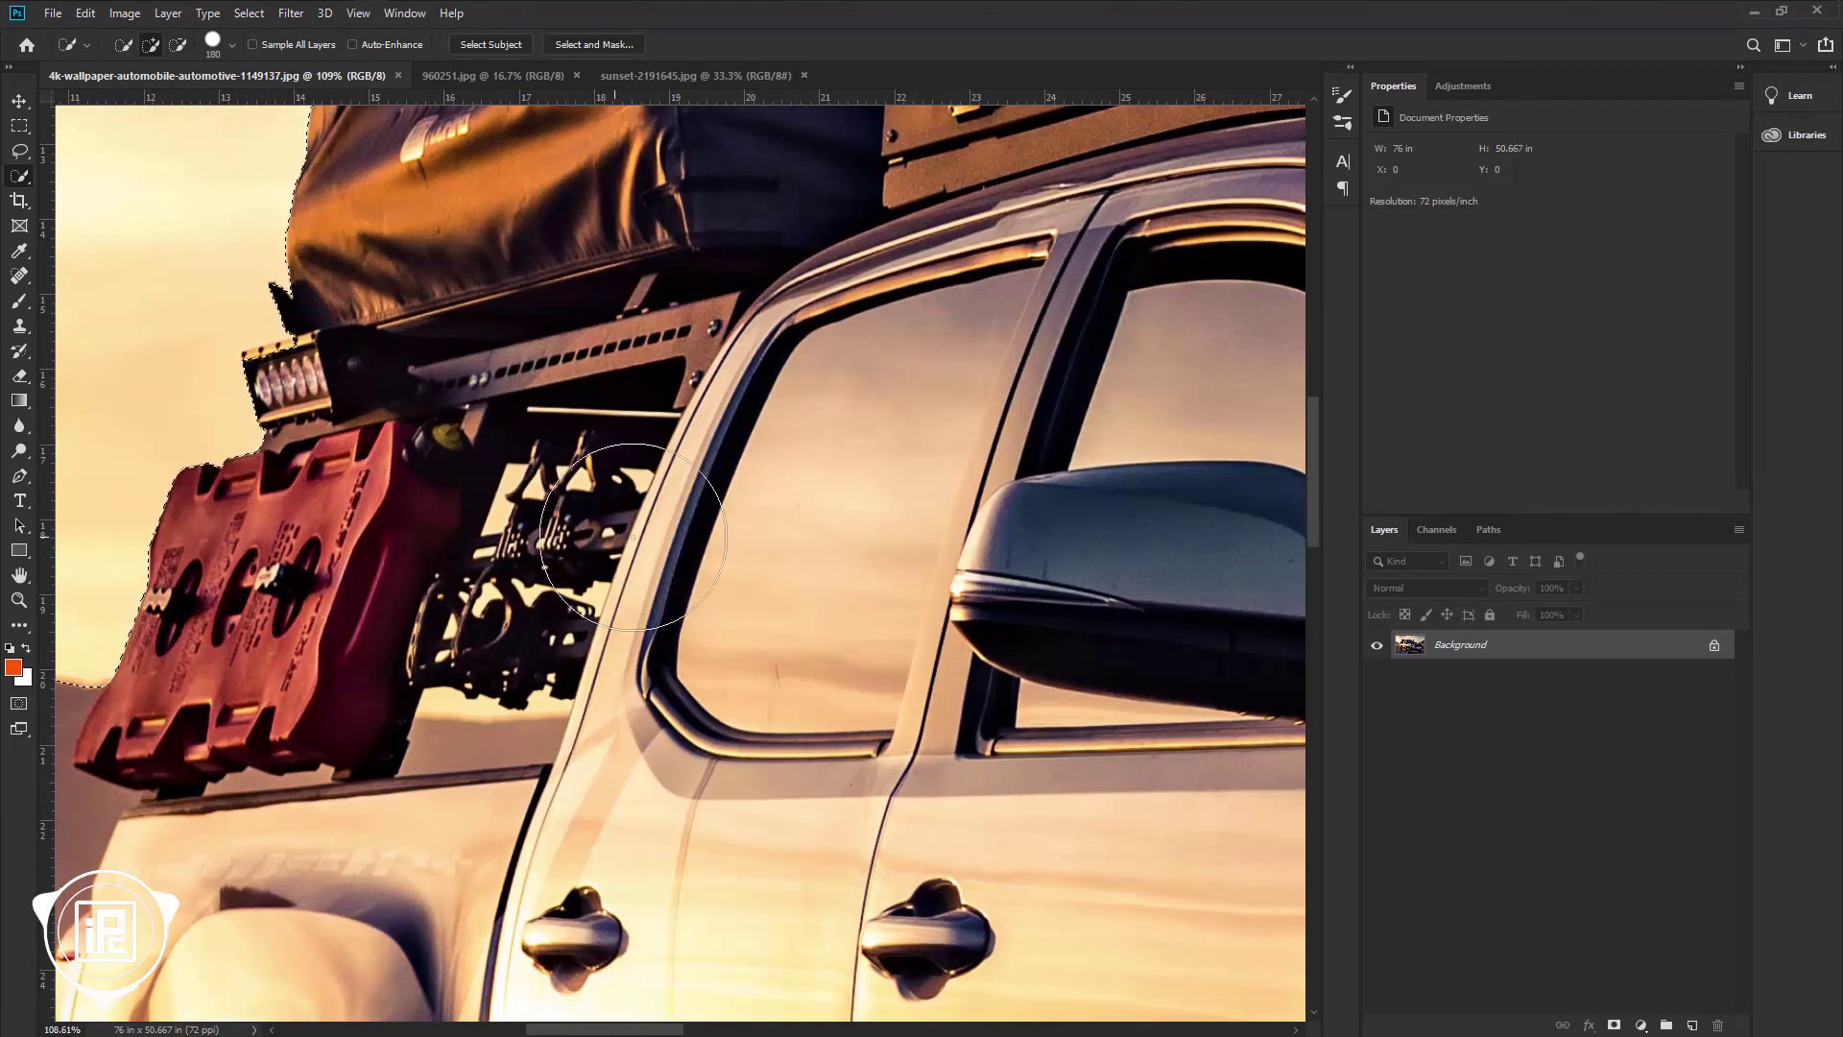
scroll(684, 571, up, 4)
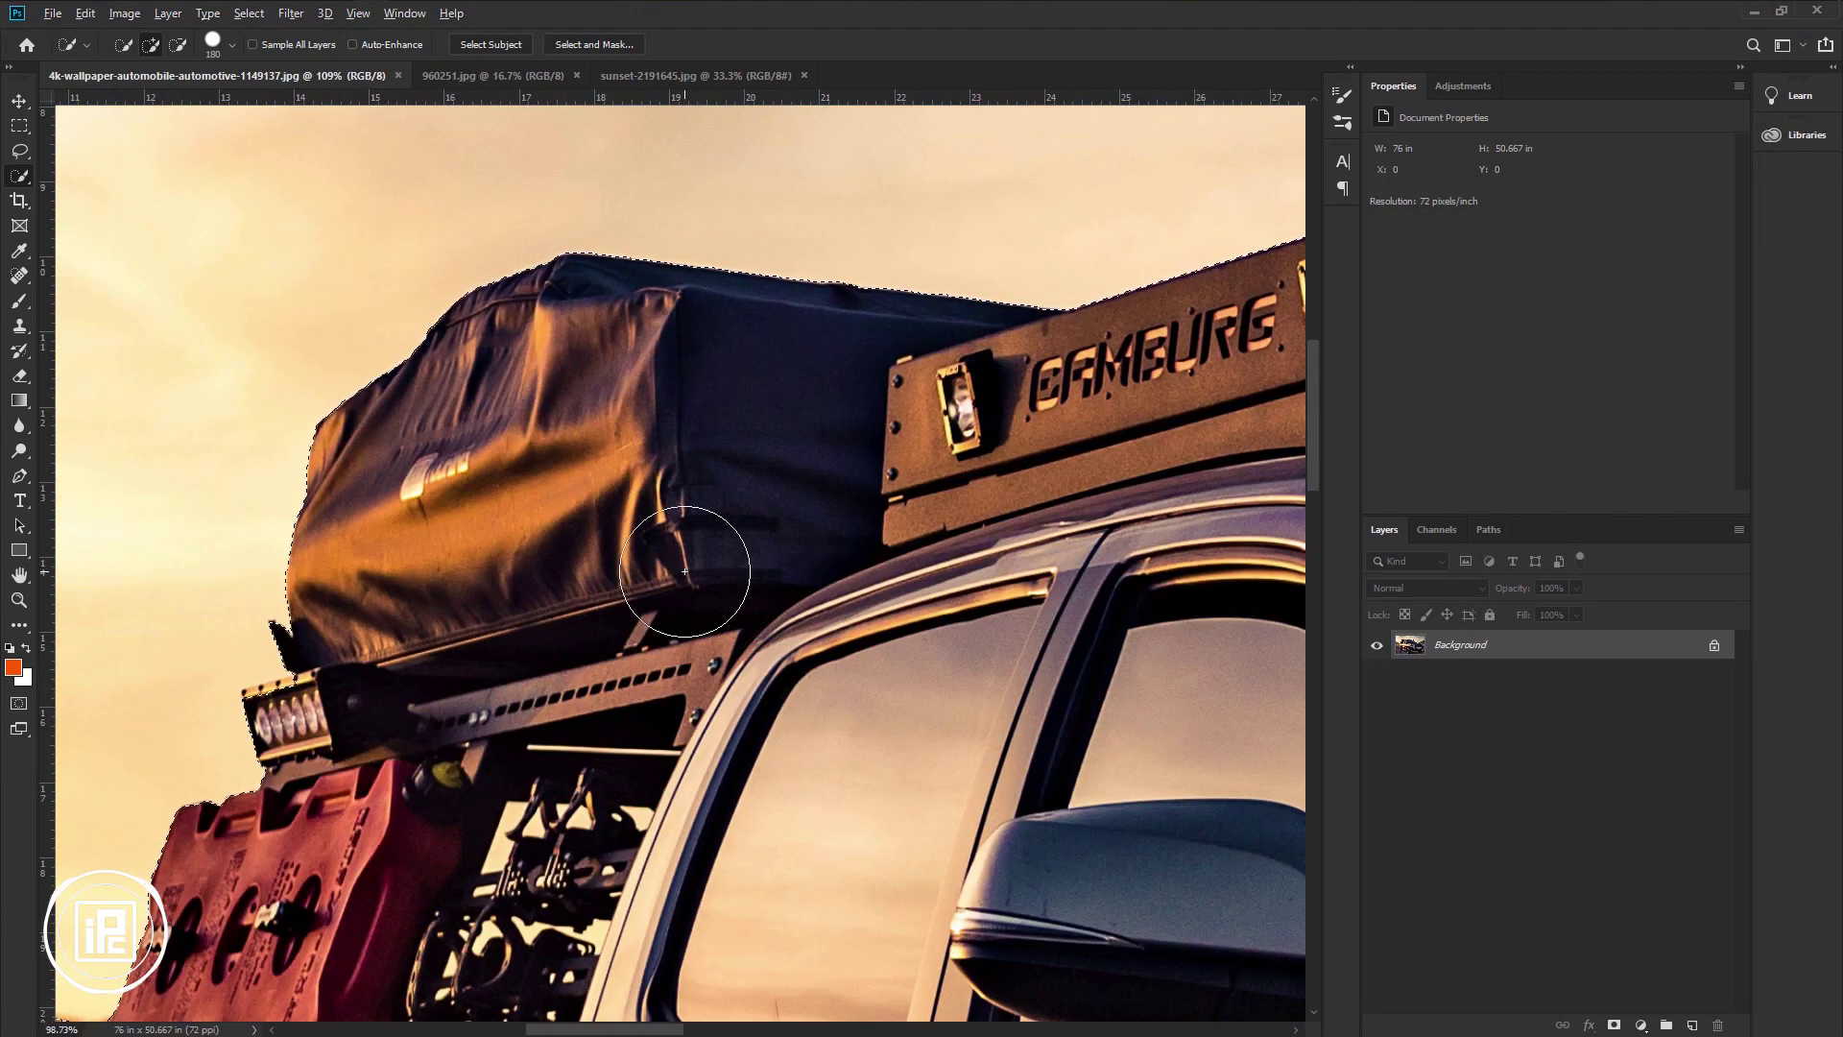
scroll(827, 738, down, 2)
scroll(832, 747, right, 3)
scroll(831, 749, down, 2)
scroll(832, 749, right, 3)
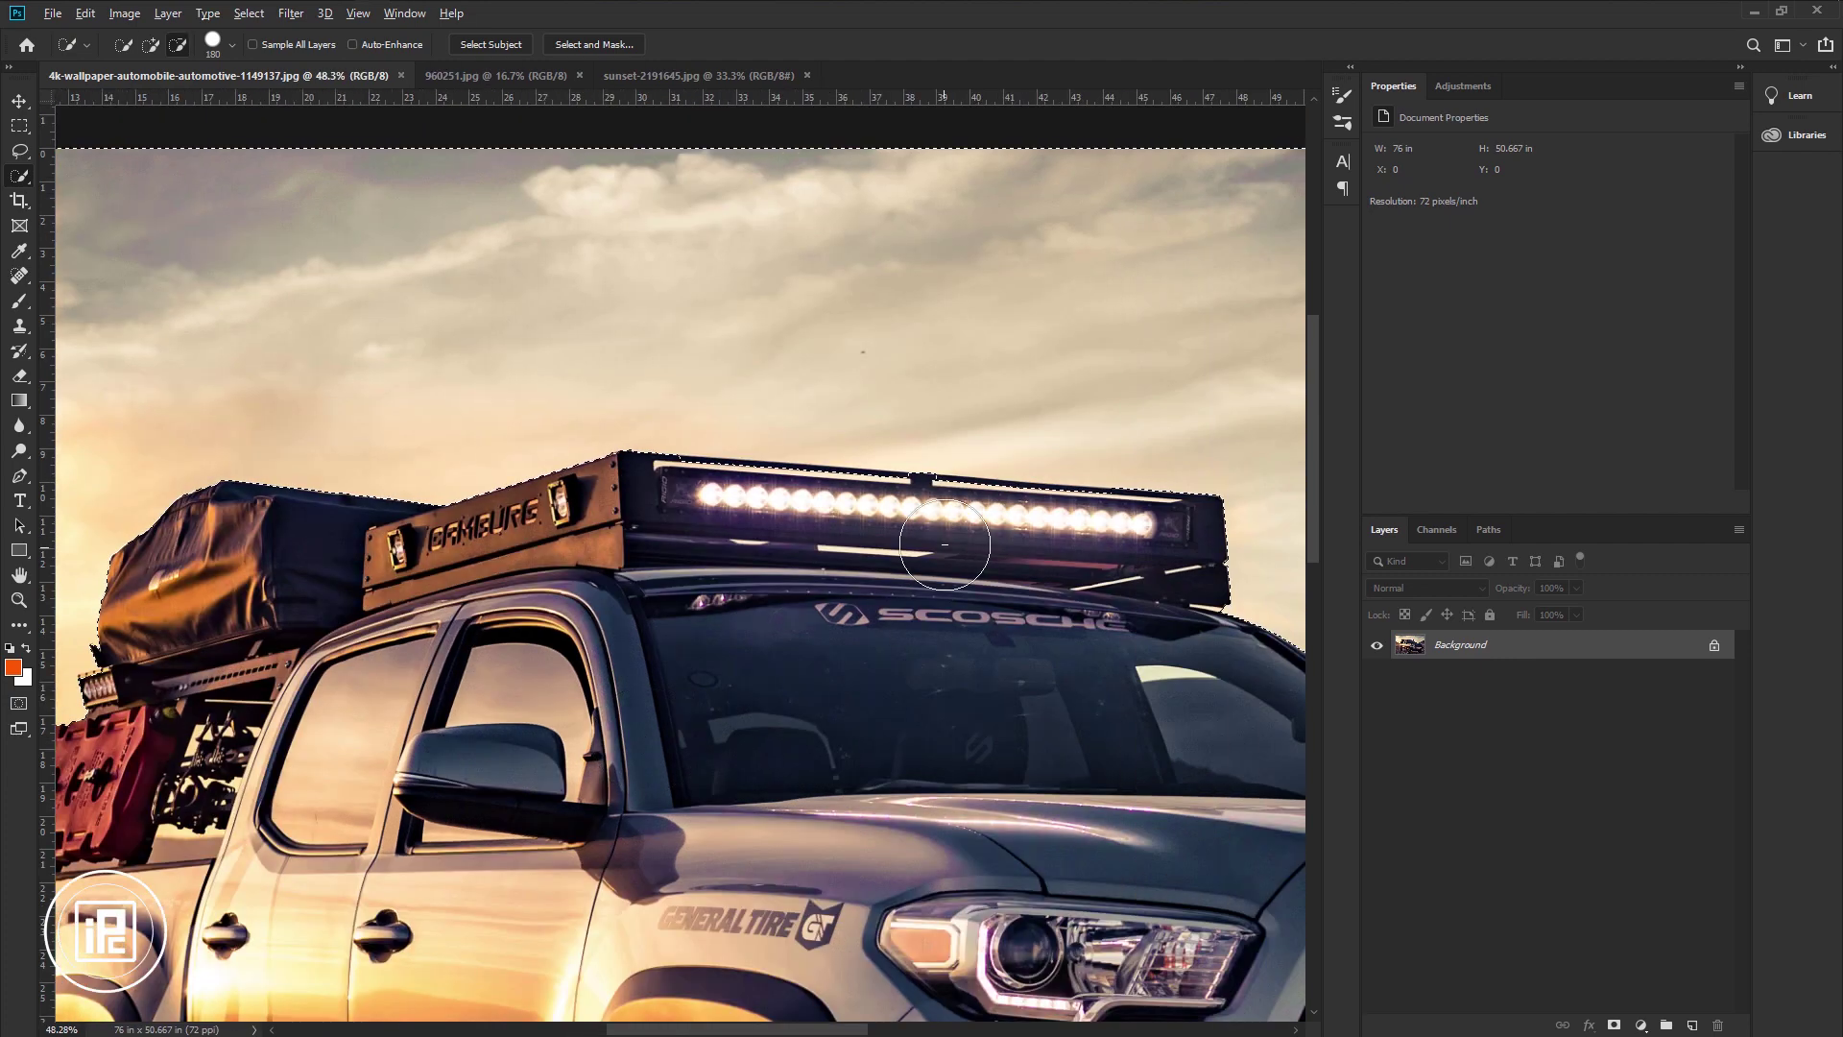
Refine the sky selection along the narrow gap above the roof light bar with a Quick Selection brush of size 17.
scroll(945, 545, up, 3)
scroll(945, 544, up, 1)
drag(881, 557, 810, 550)
mouse_move(451, 528)
mouse_down()
mouse_move(377, 513)
mouse_move(526, 525)
mouse_up()
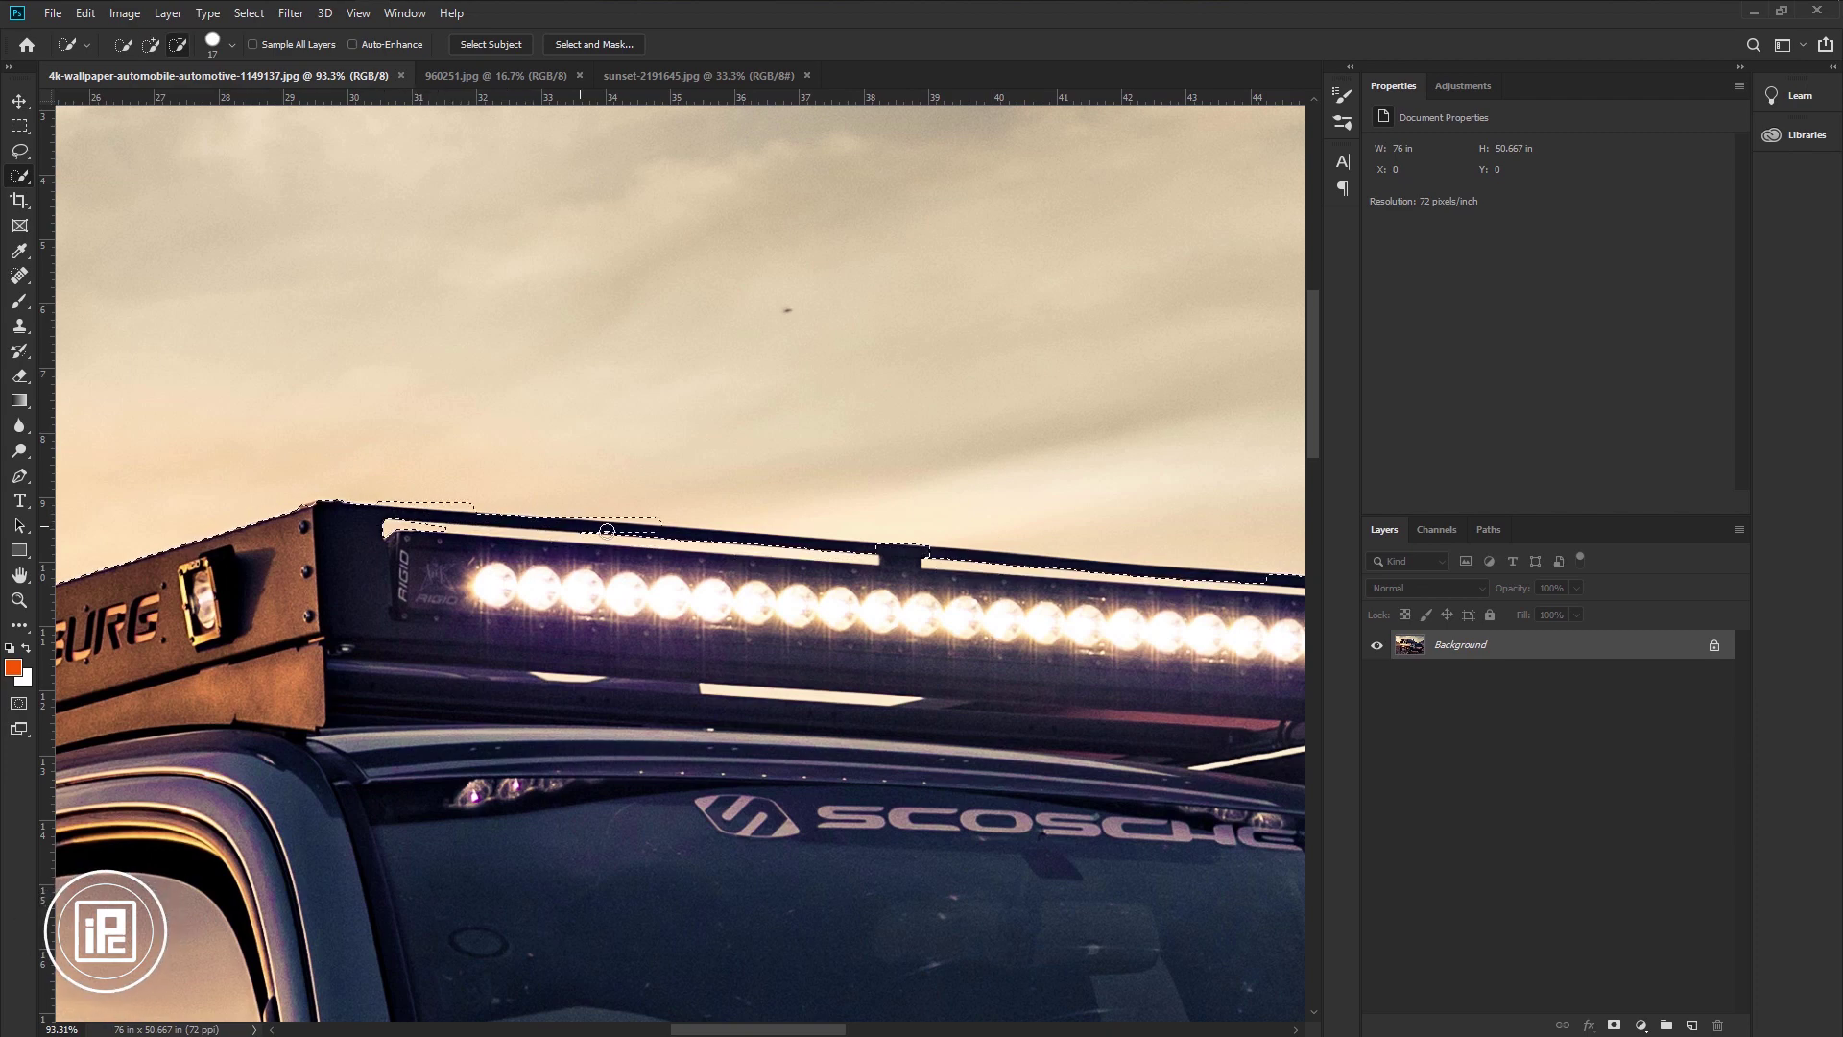
drag(682, 536, 879, 557)
Subtract from the selection along the dark upper rail above the roof light bar.
scroll(576, 516, up, 5)
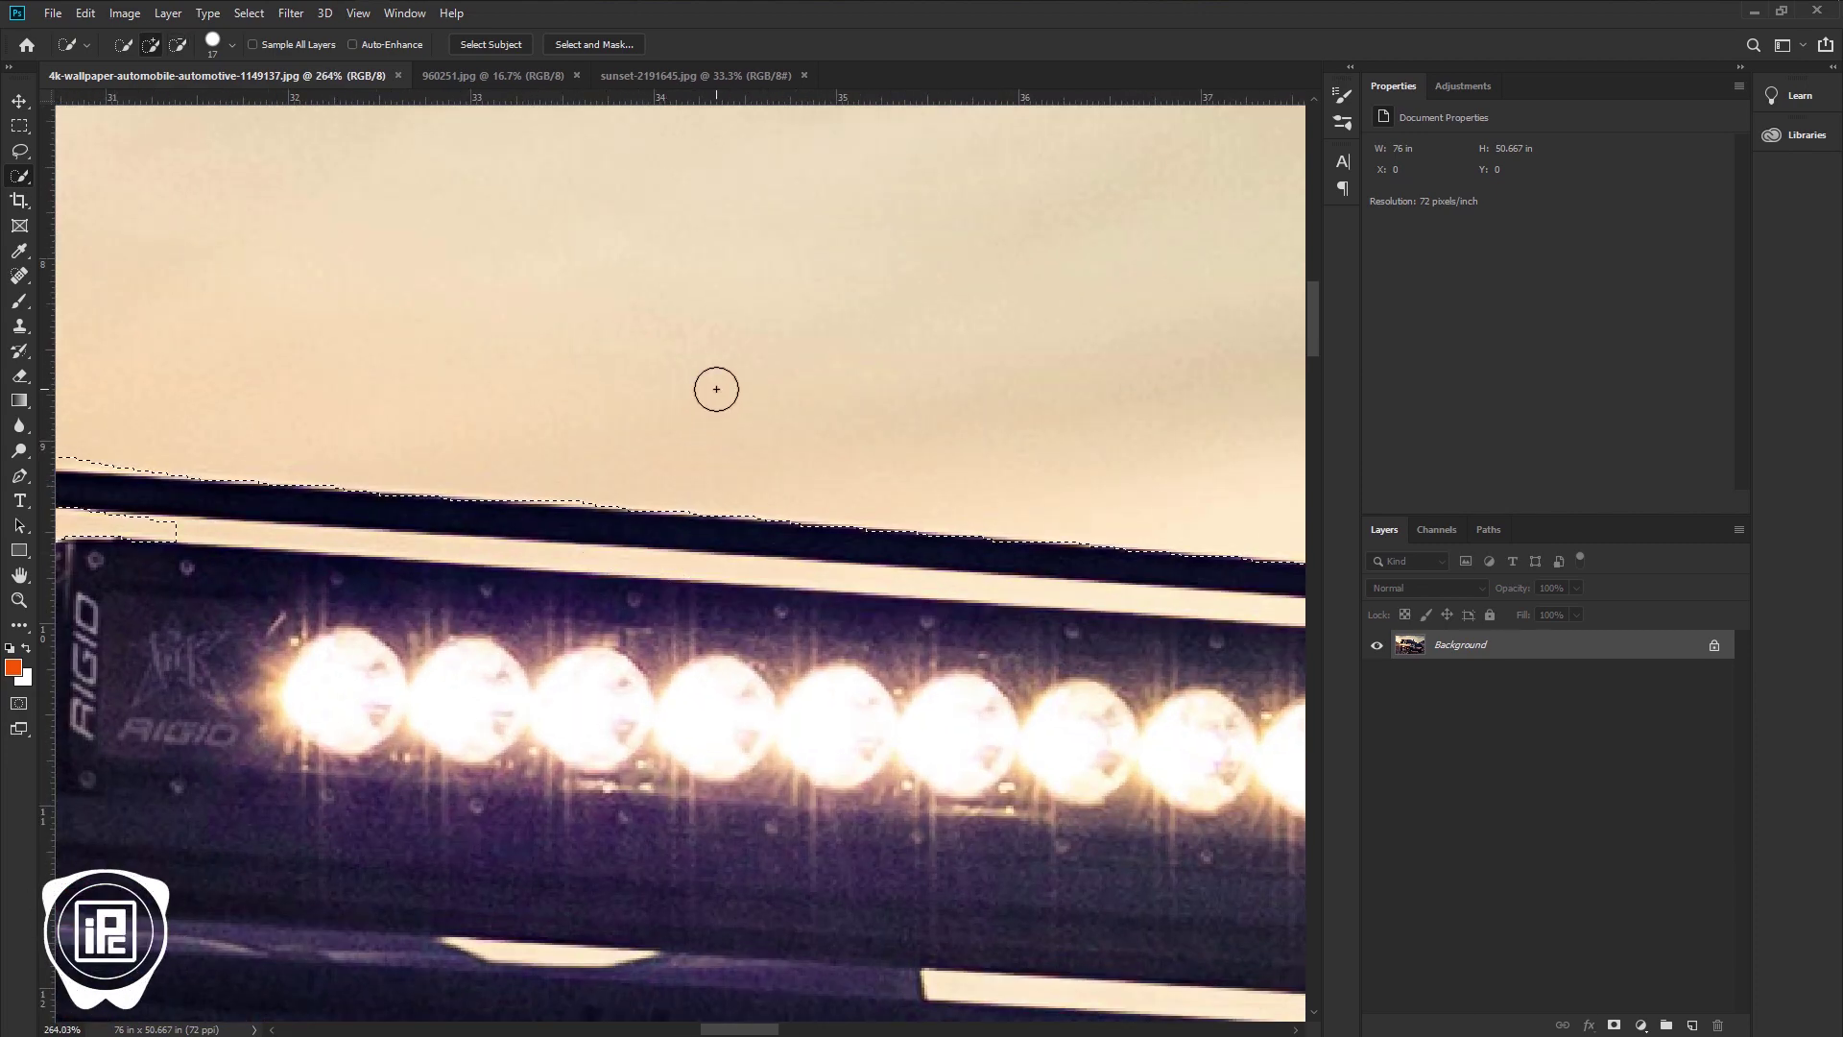
key(alt)
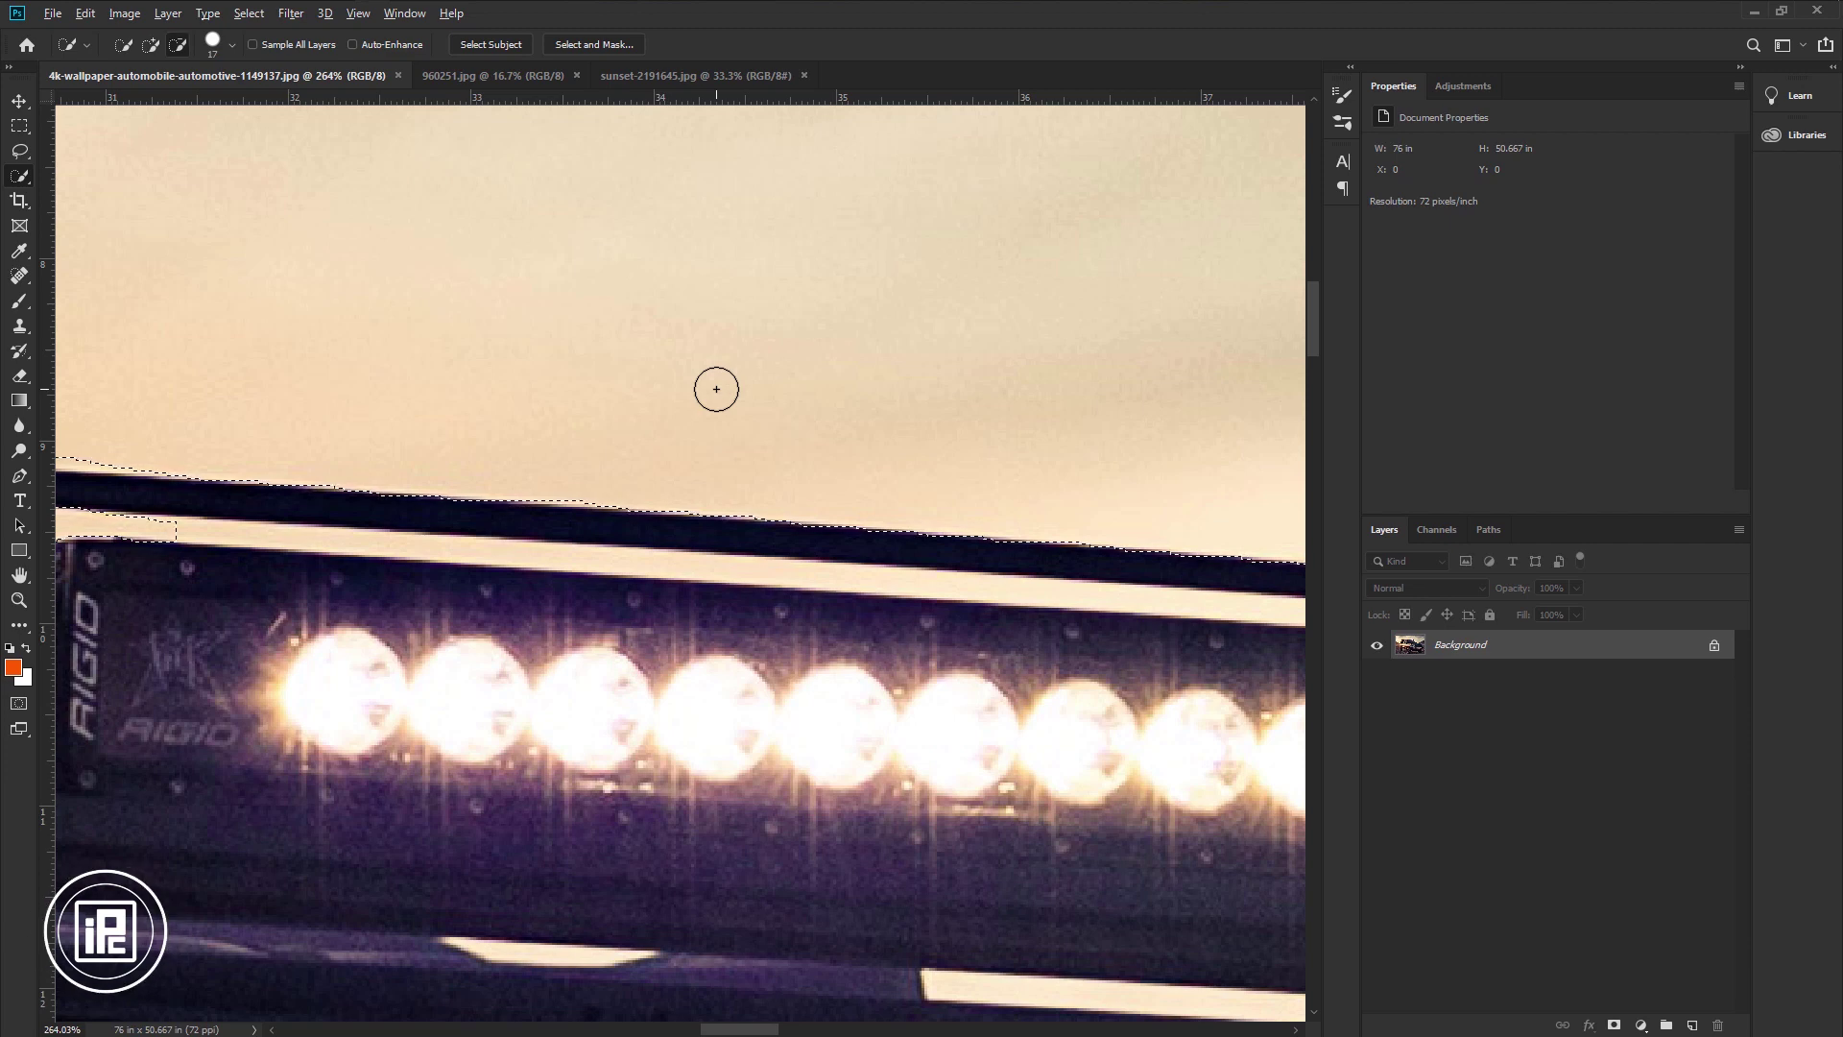
alt+click(716, 511)
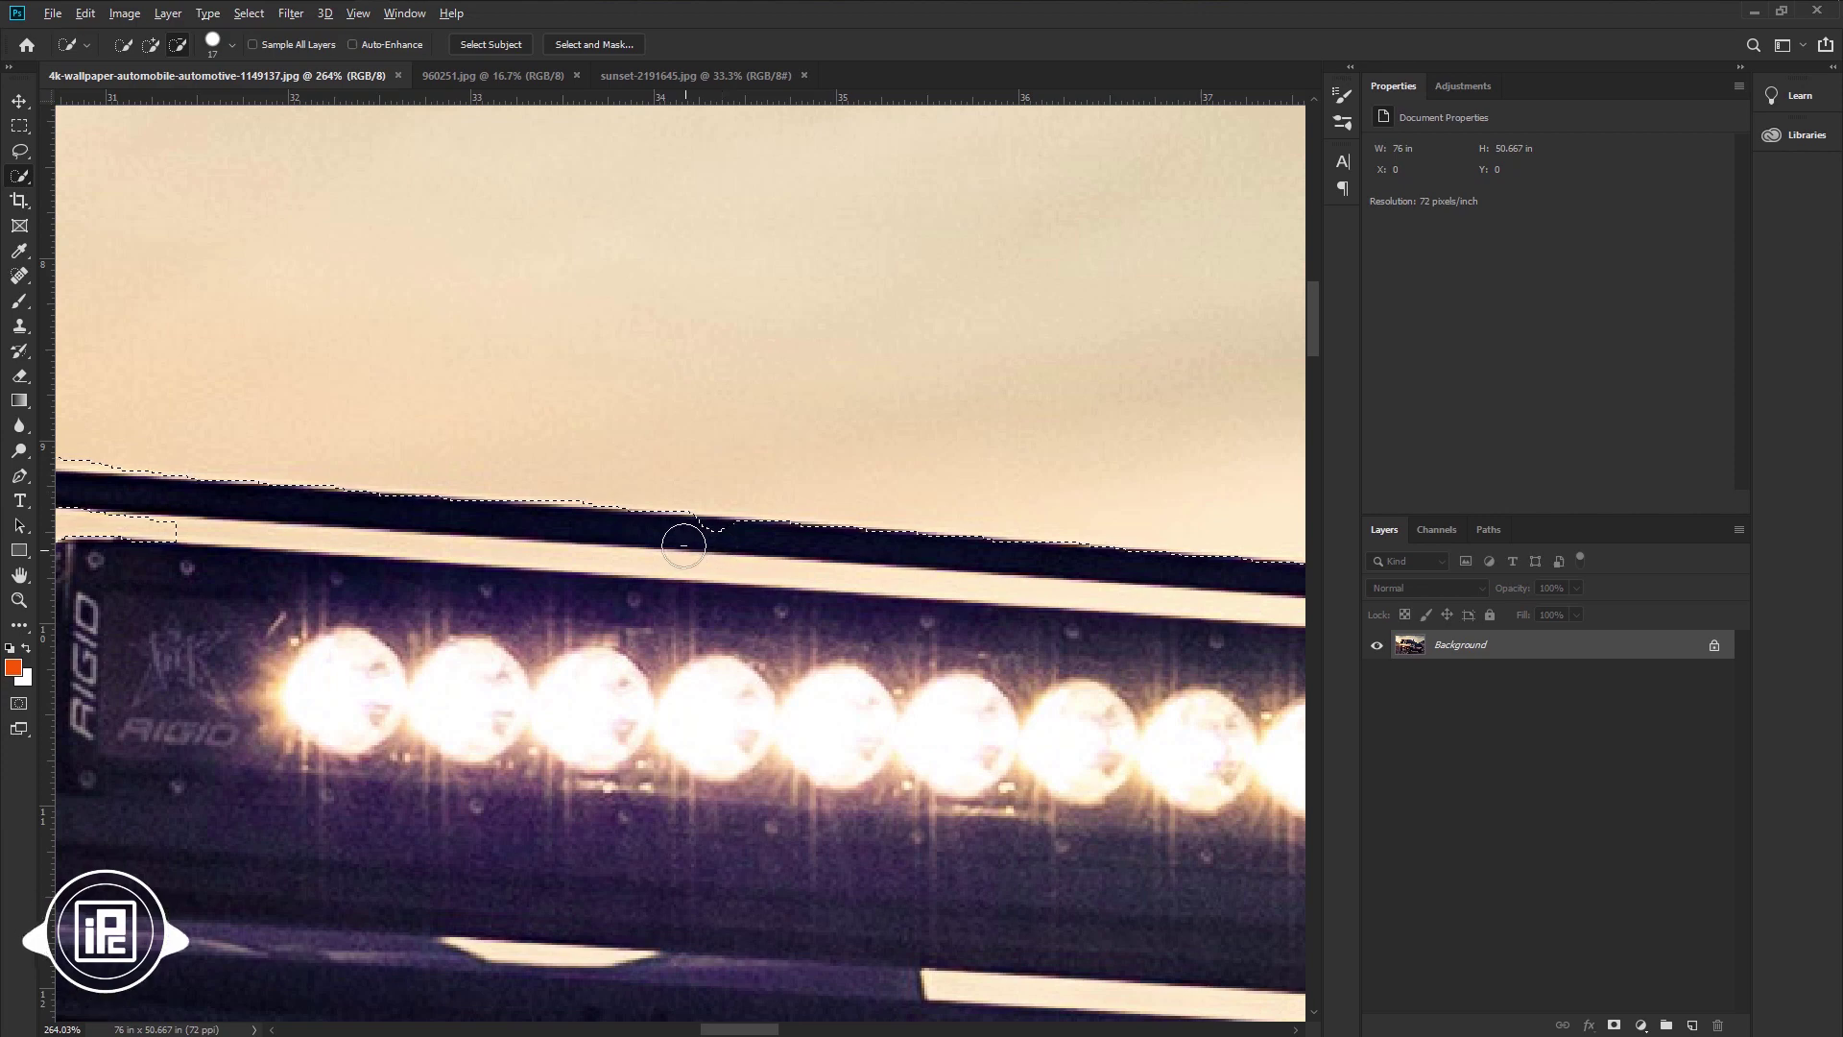
drag(692, 540, 733, 545)
Refine the sky selection around the front end of the roof rack, using a smaller brush for the gap beneath it.
scroll(697, 573, down, 5)
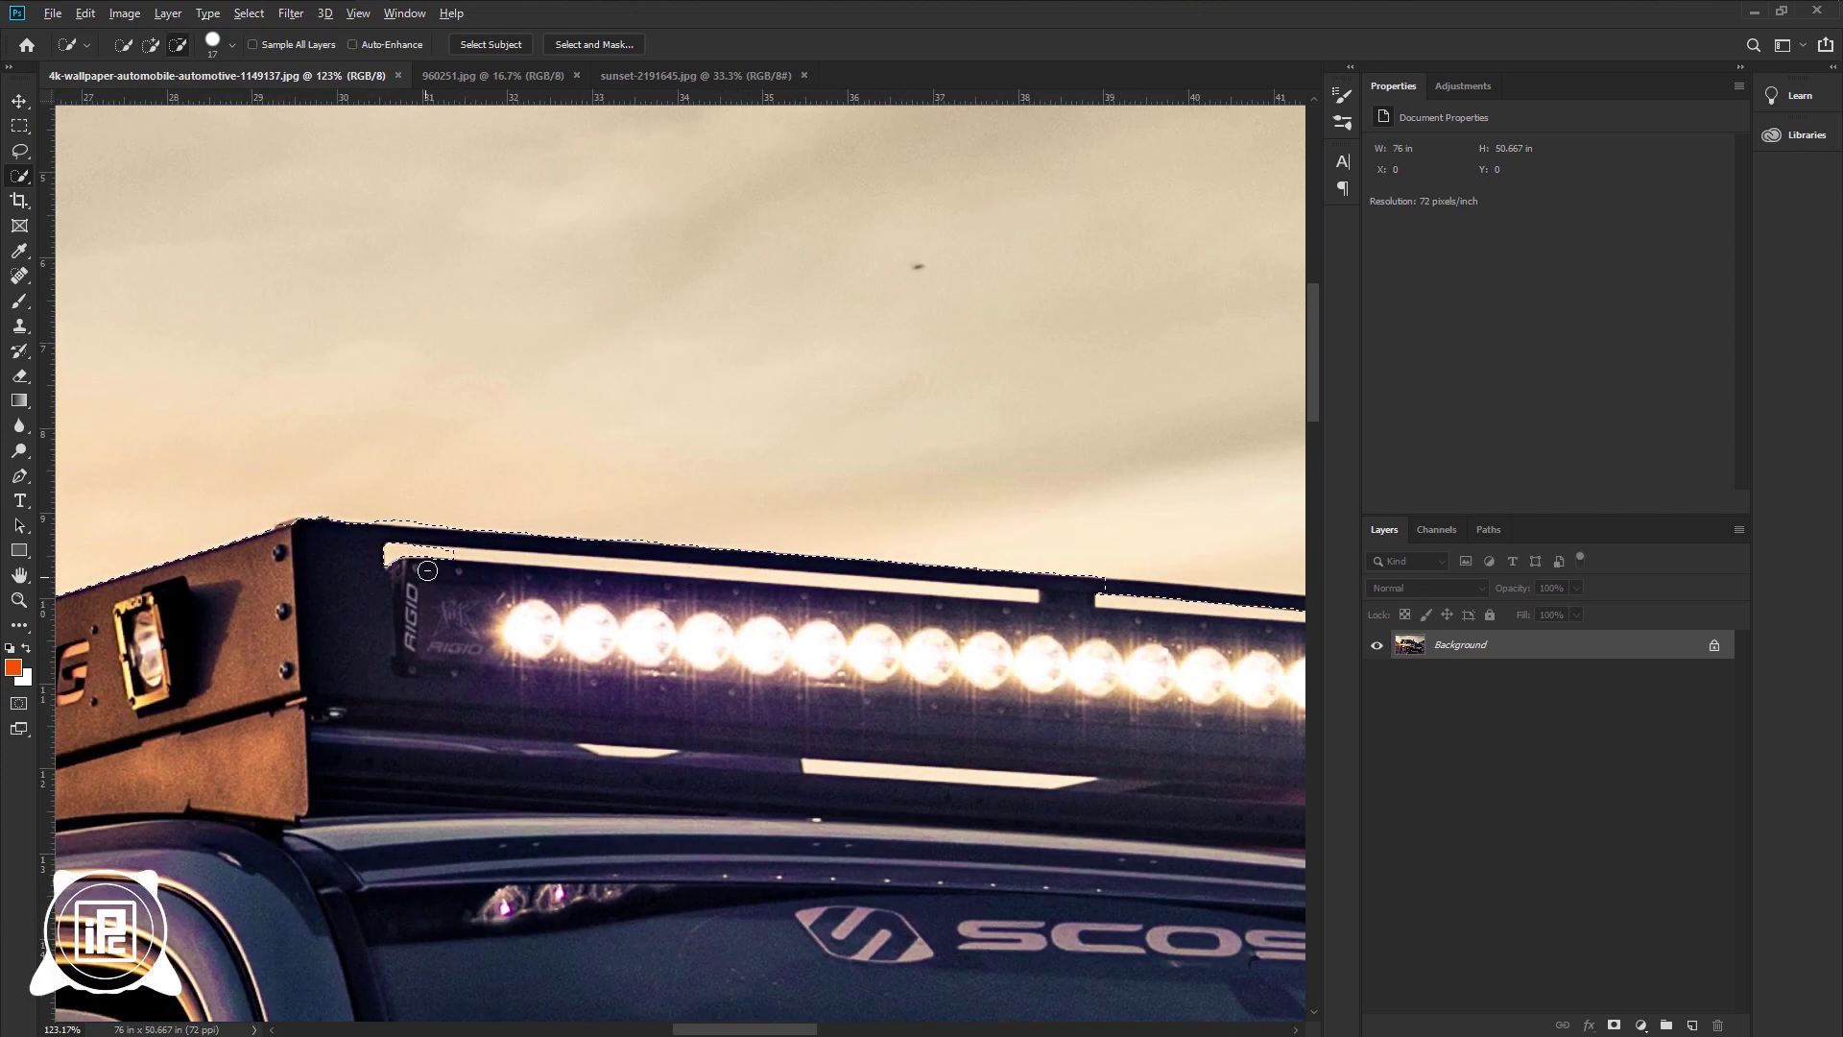
scroll(504, 656, up, 3)
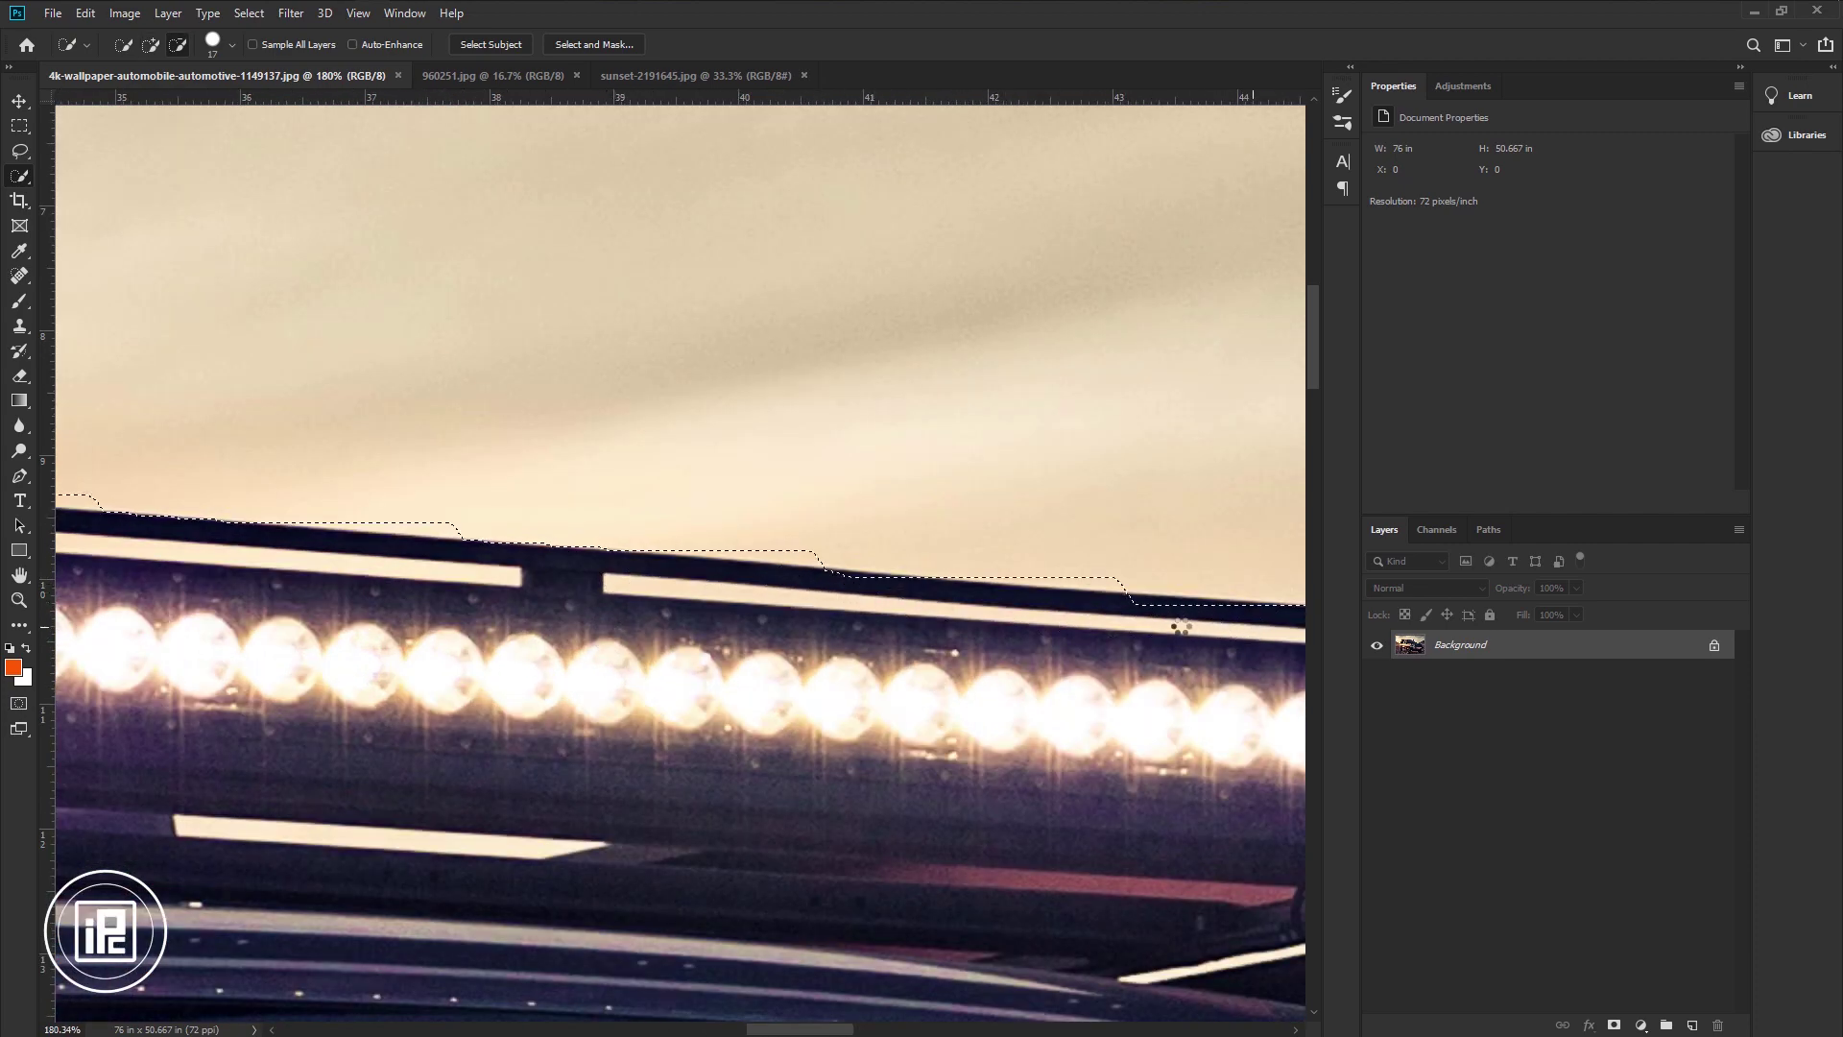
scroll(1104, 623, down, 5)
scroll(1095, 689, up, 4)
scroll(971, 648, up, 5)
drag(961, 642, 750, 594)
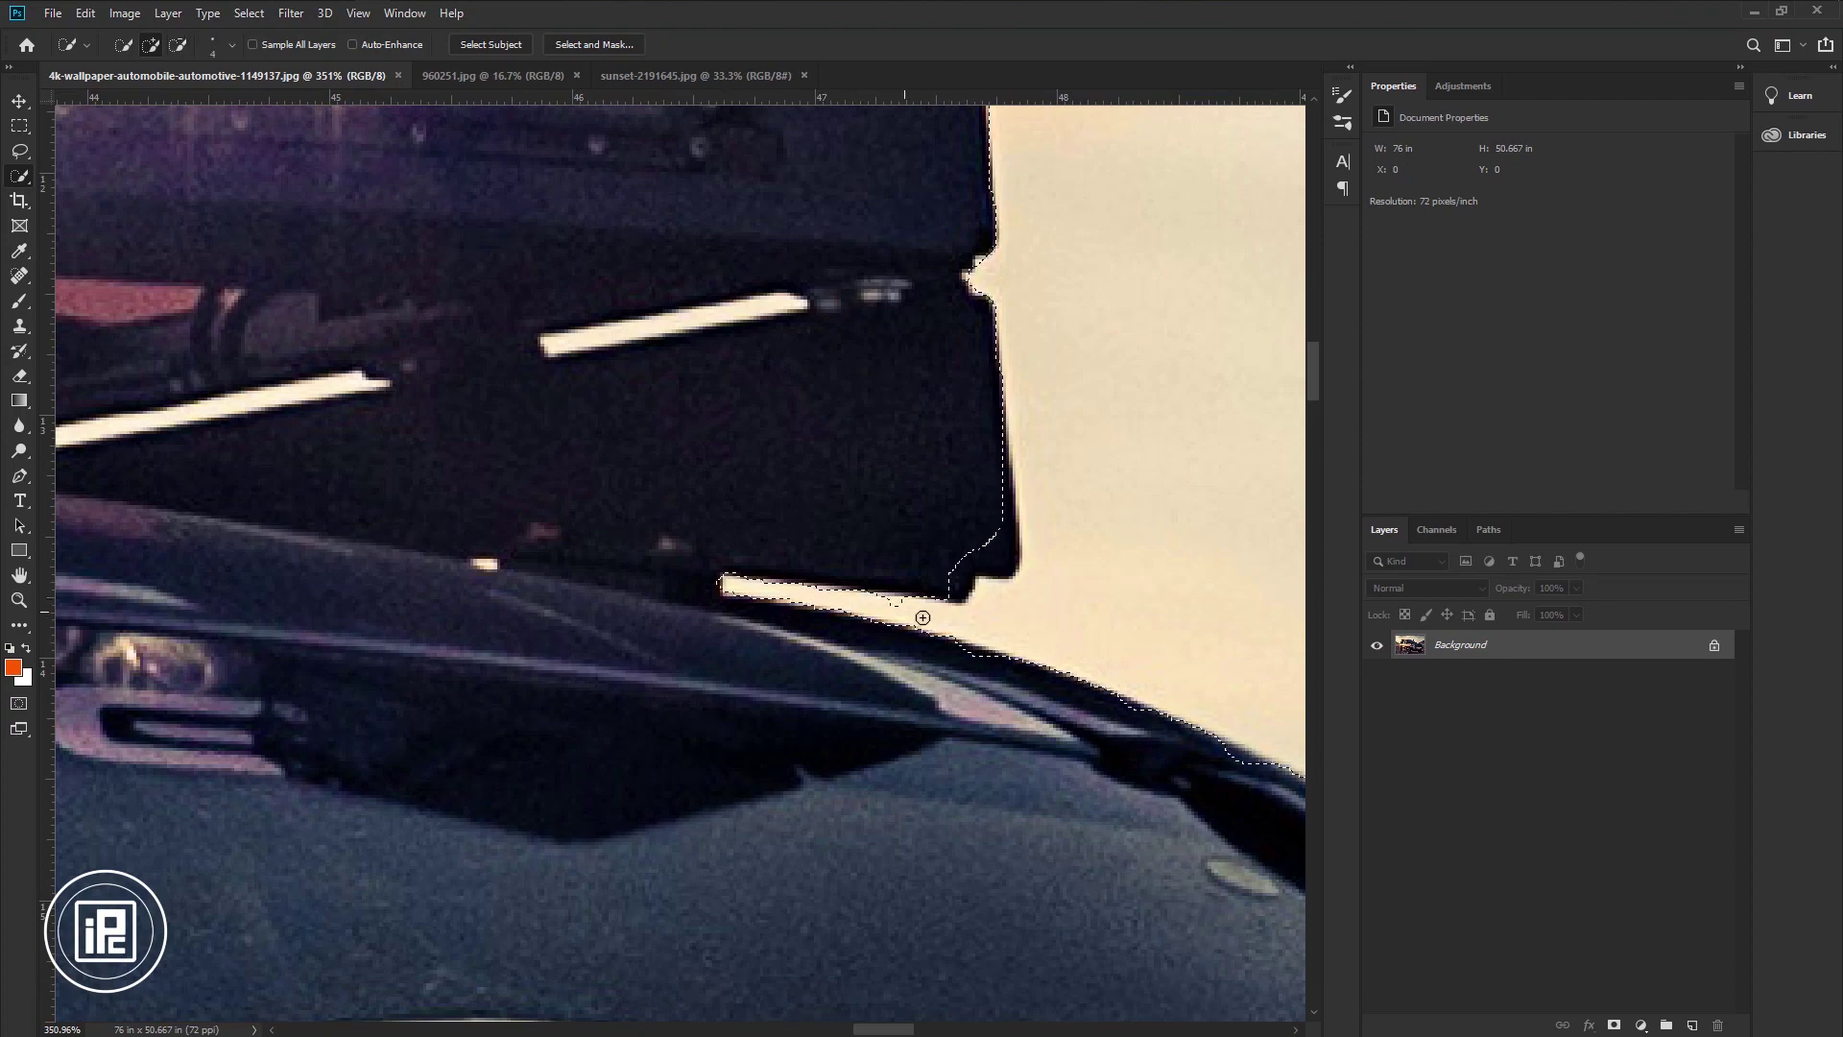
Invert the sky selection and add it as a layer mask that hides the truck photo's sky.
scroll(970, 621, down, 8)
scroll(972, 630, down, 2)
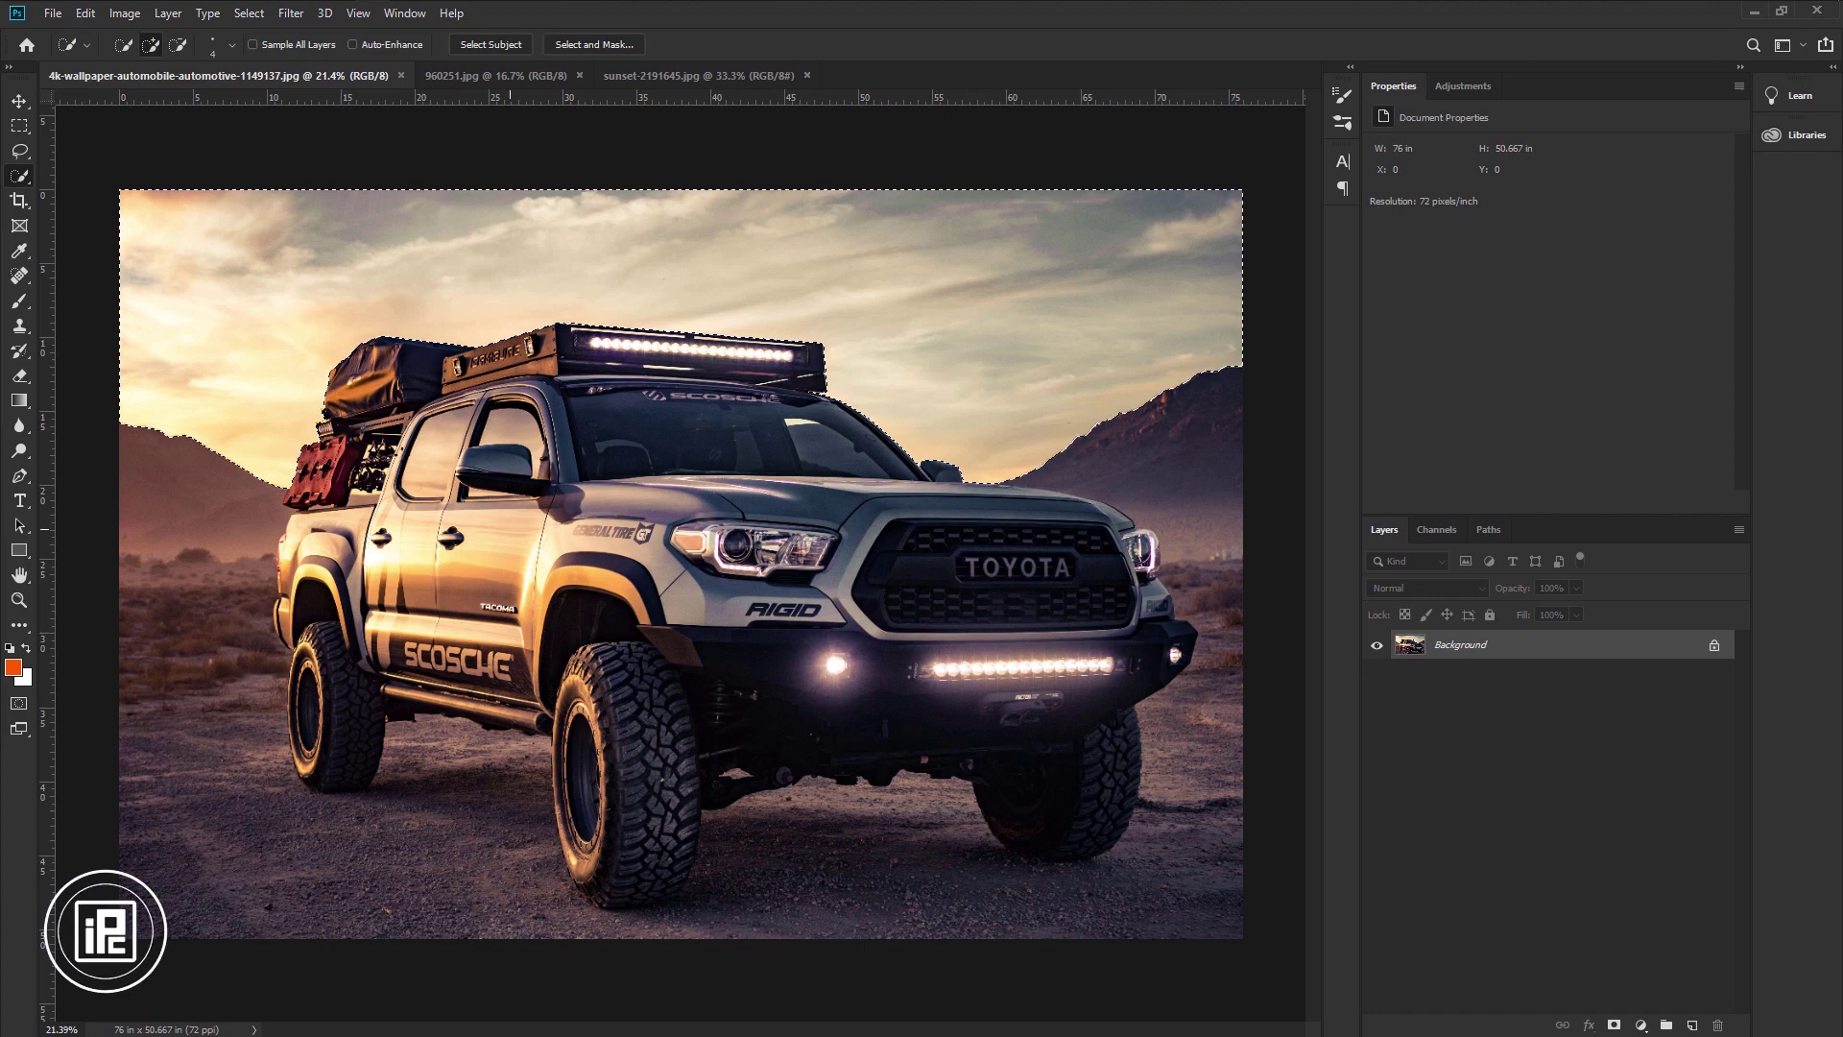
click(248, 14)
click(299, 89)
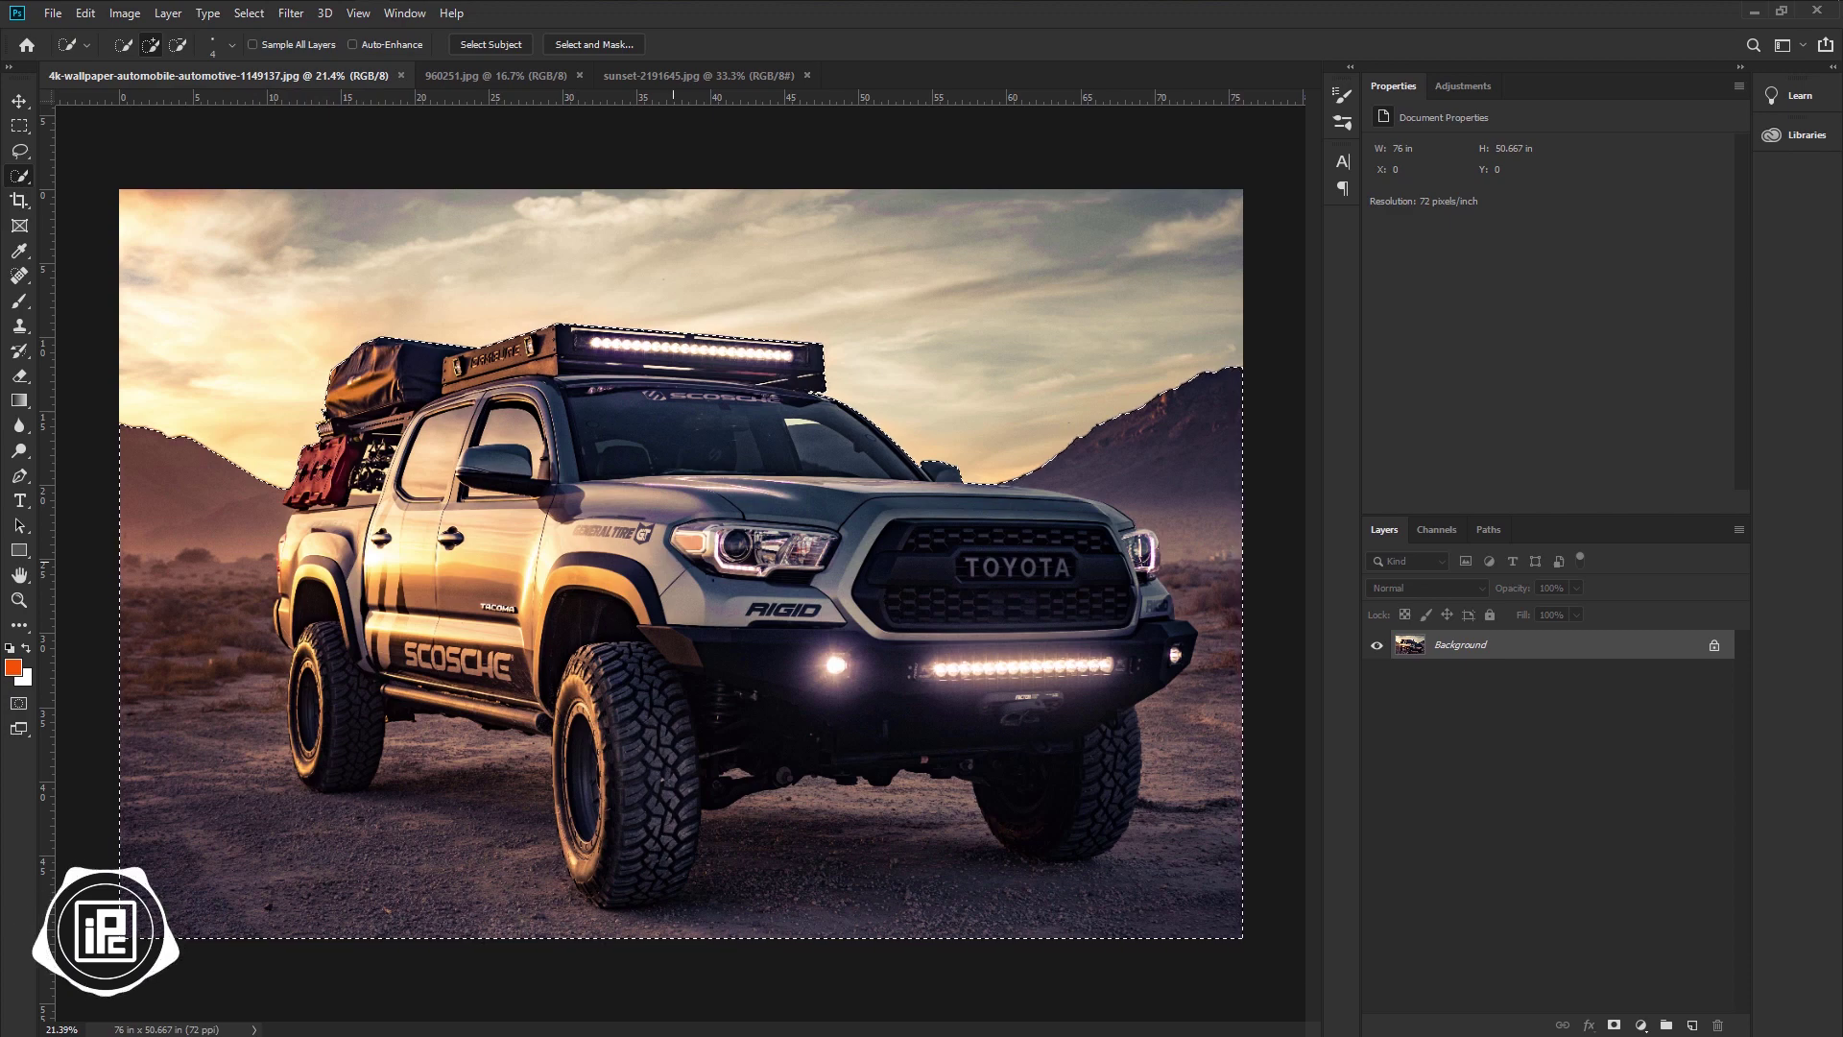
click(1614, 1025)
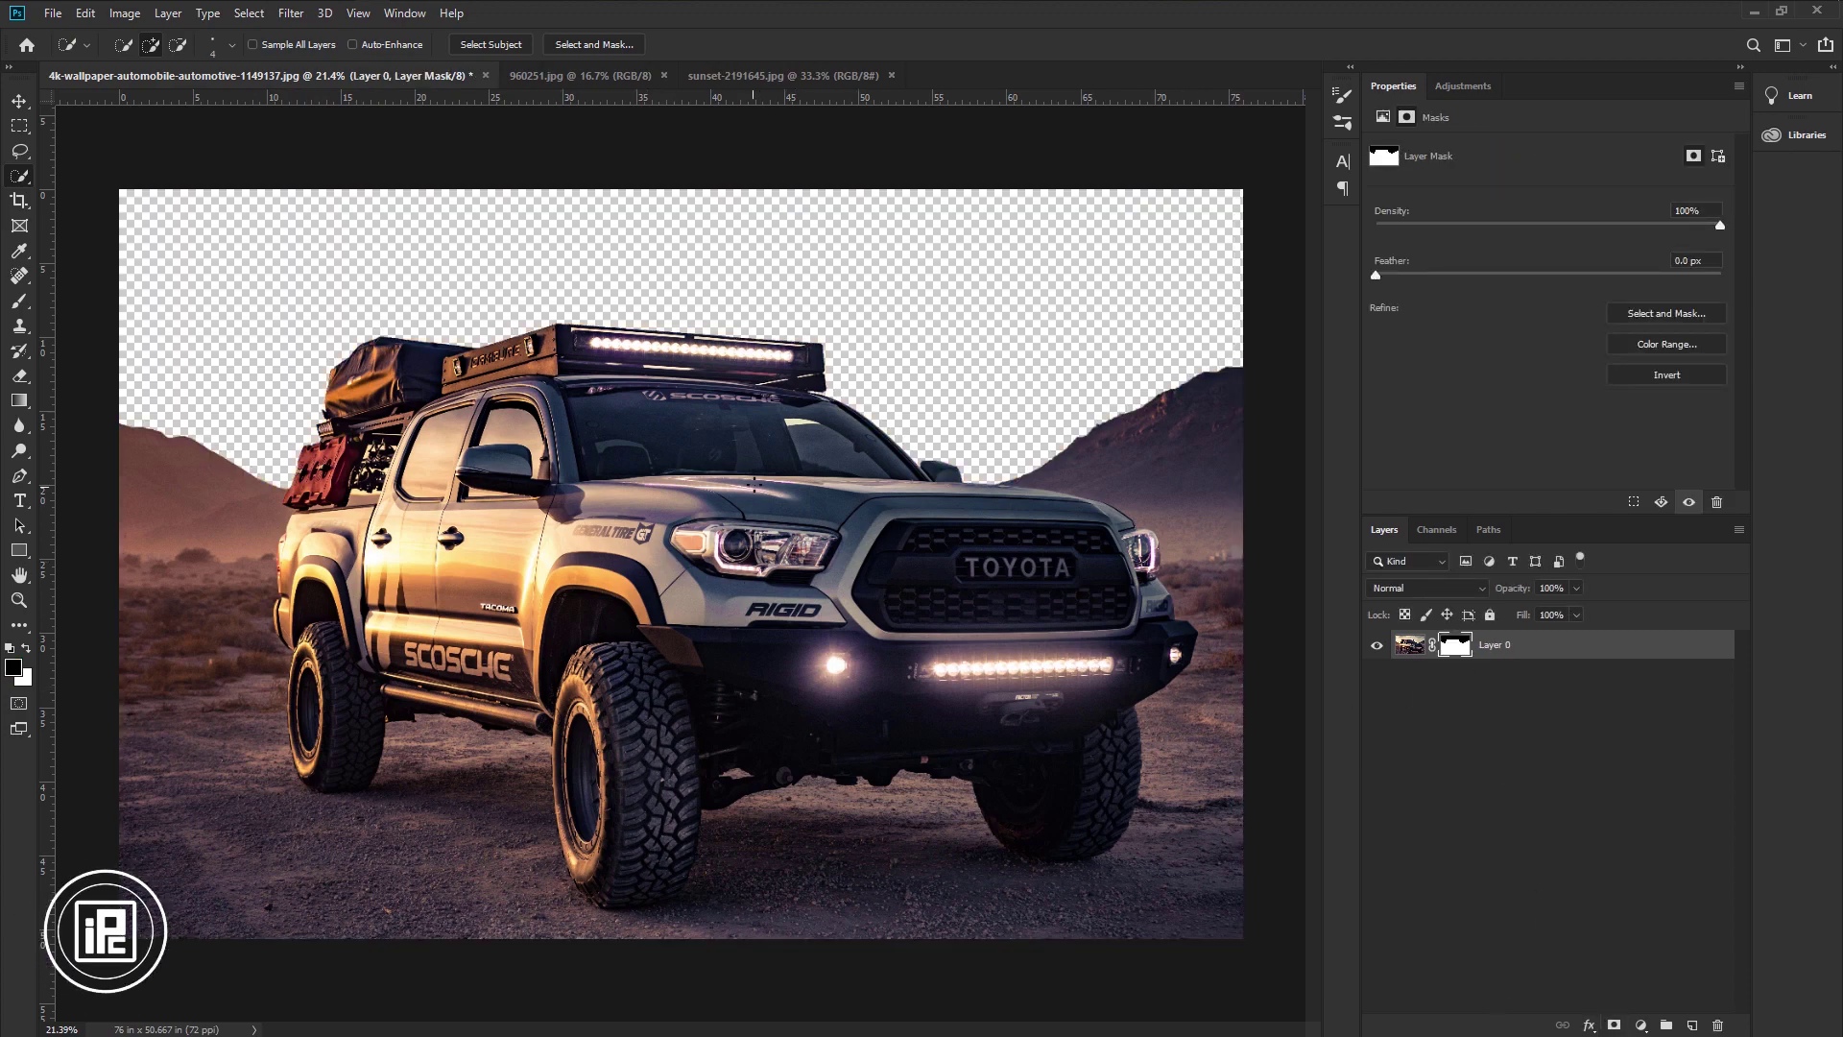
Unlock the background of sunset-2191645.jpg and copy the image into the truck document with the Move tool.
click(20, 100)
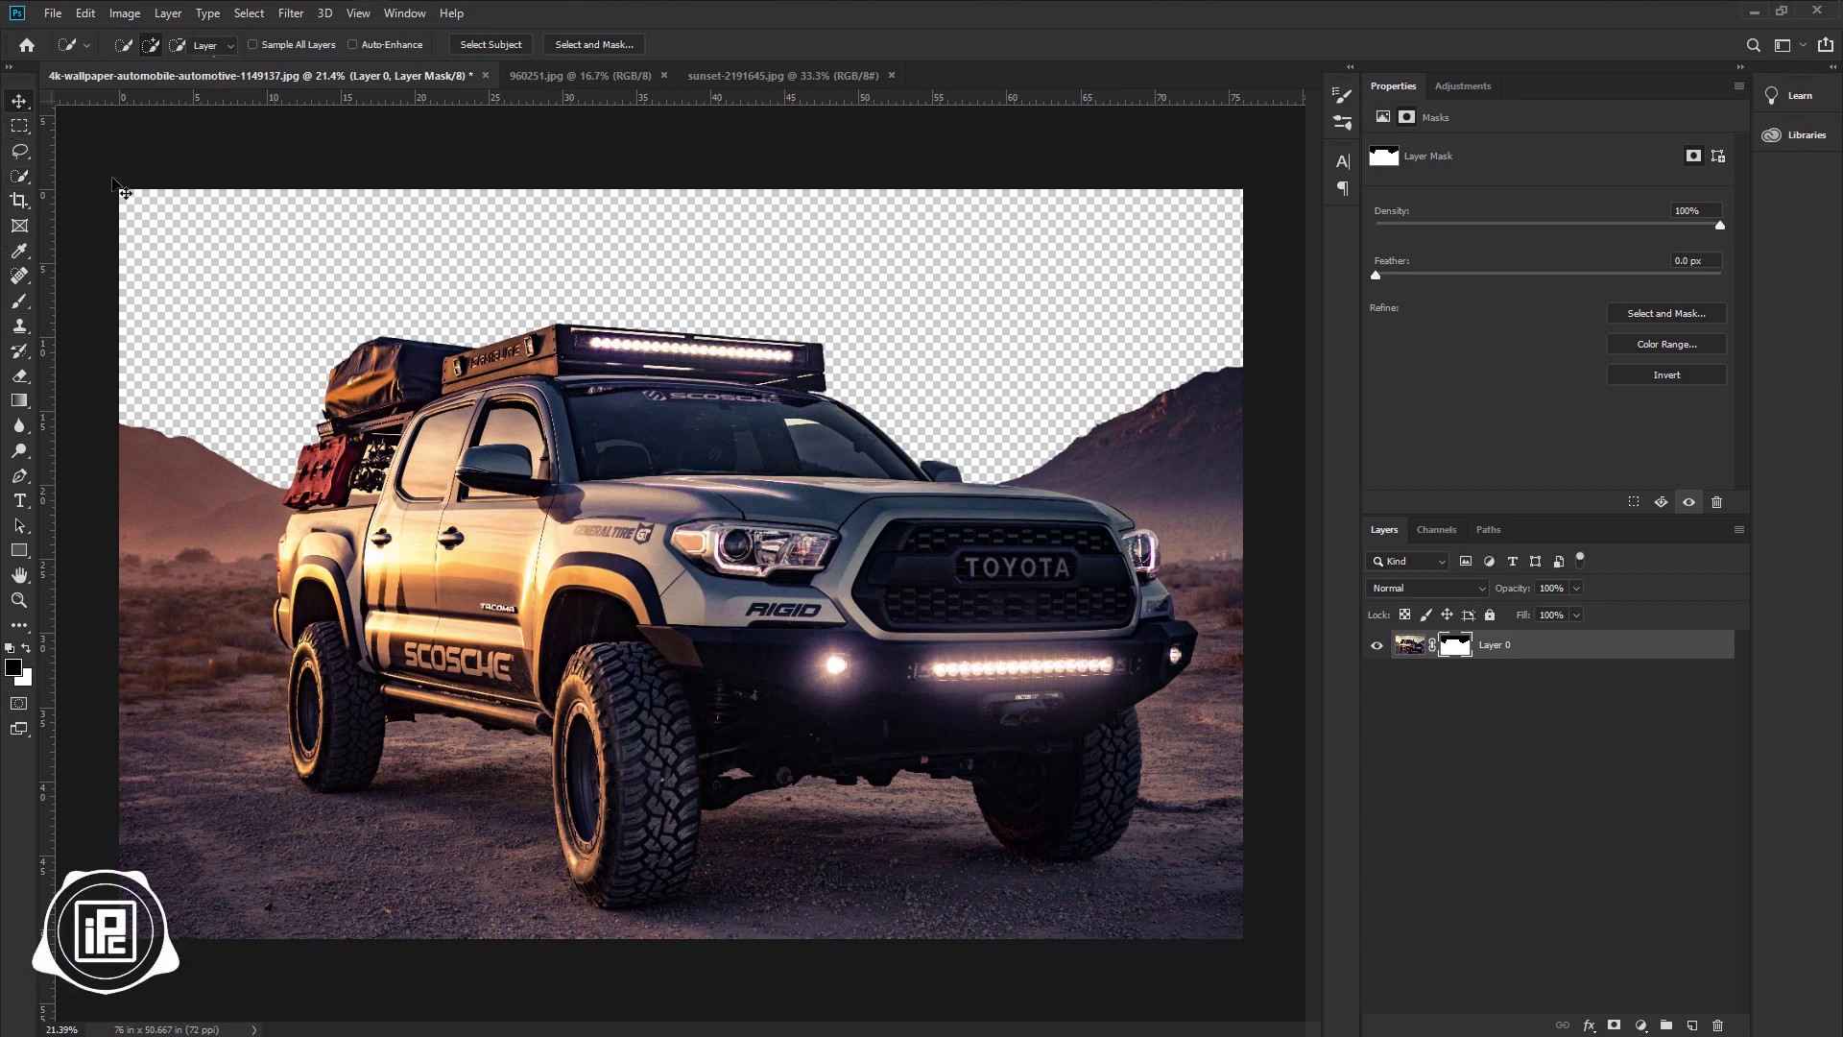
scroll(763, 690, down, 2)
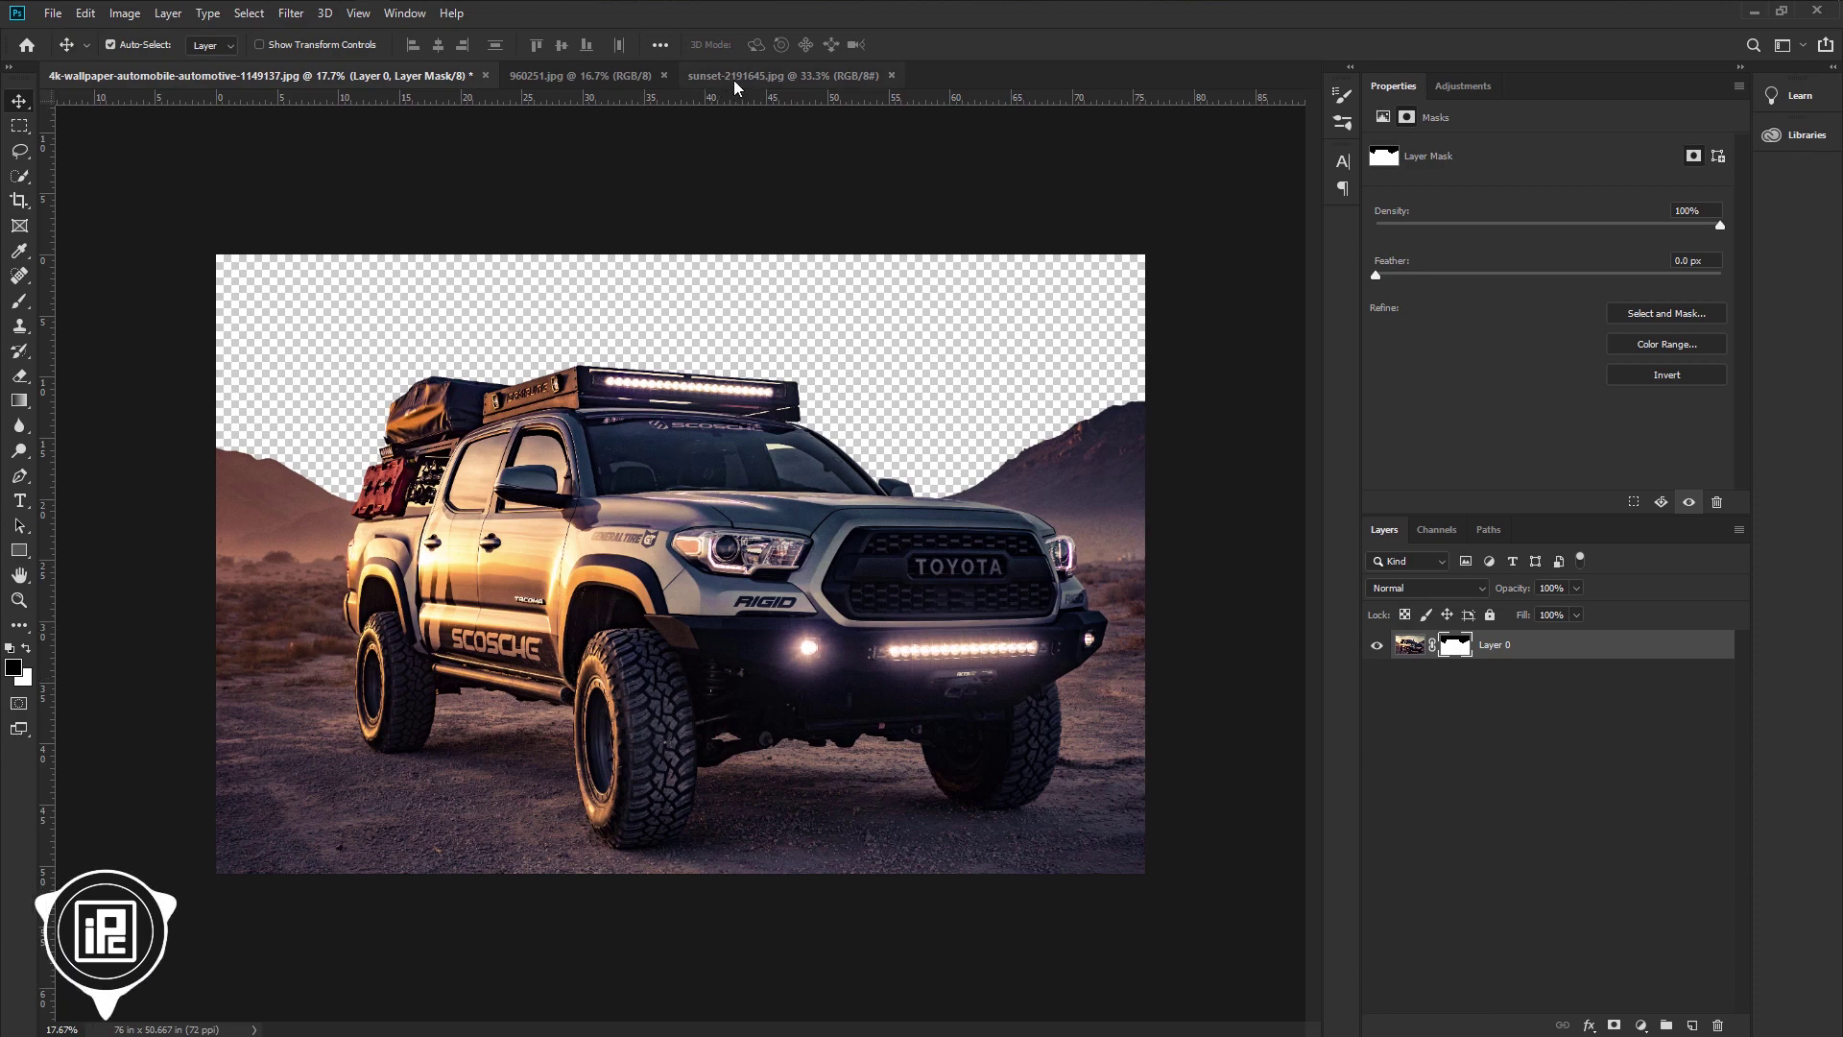
click(799, 76)
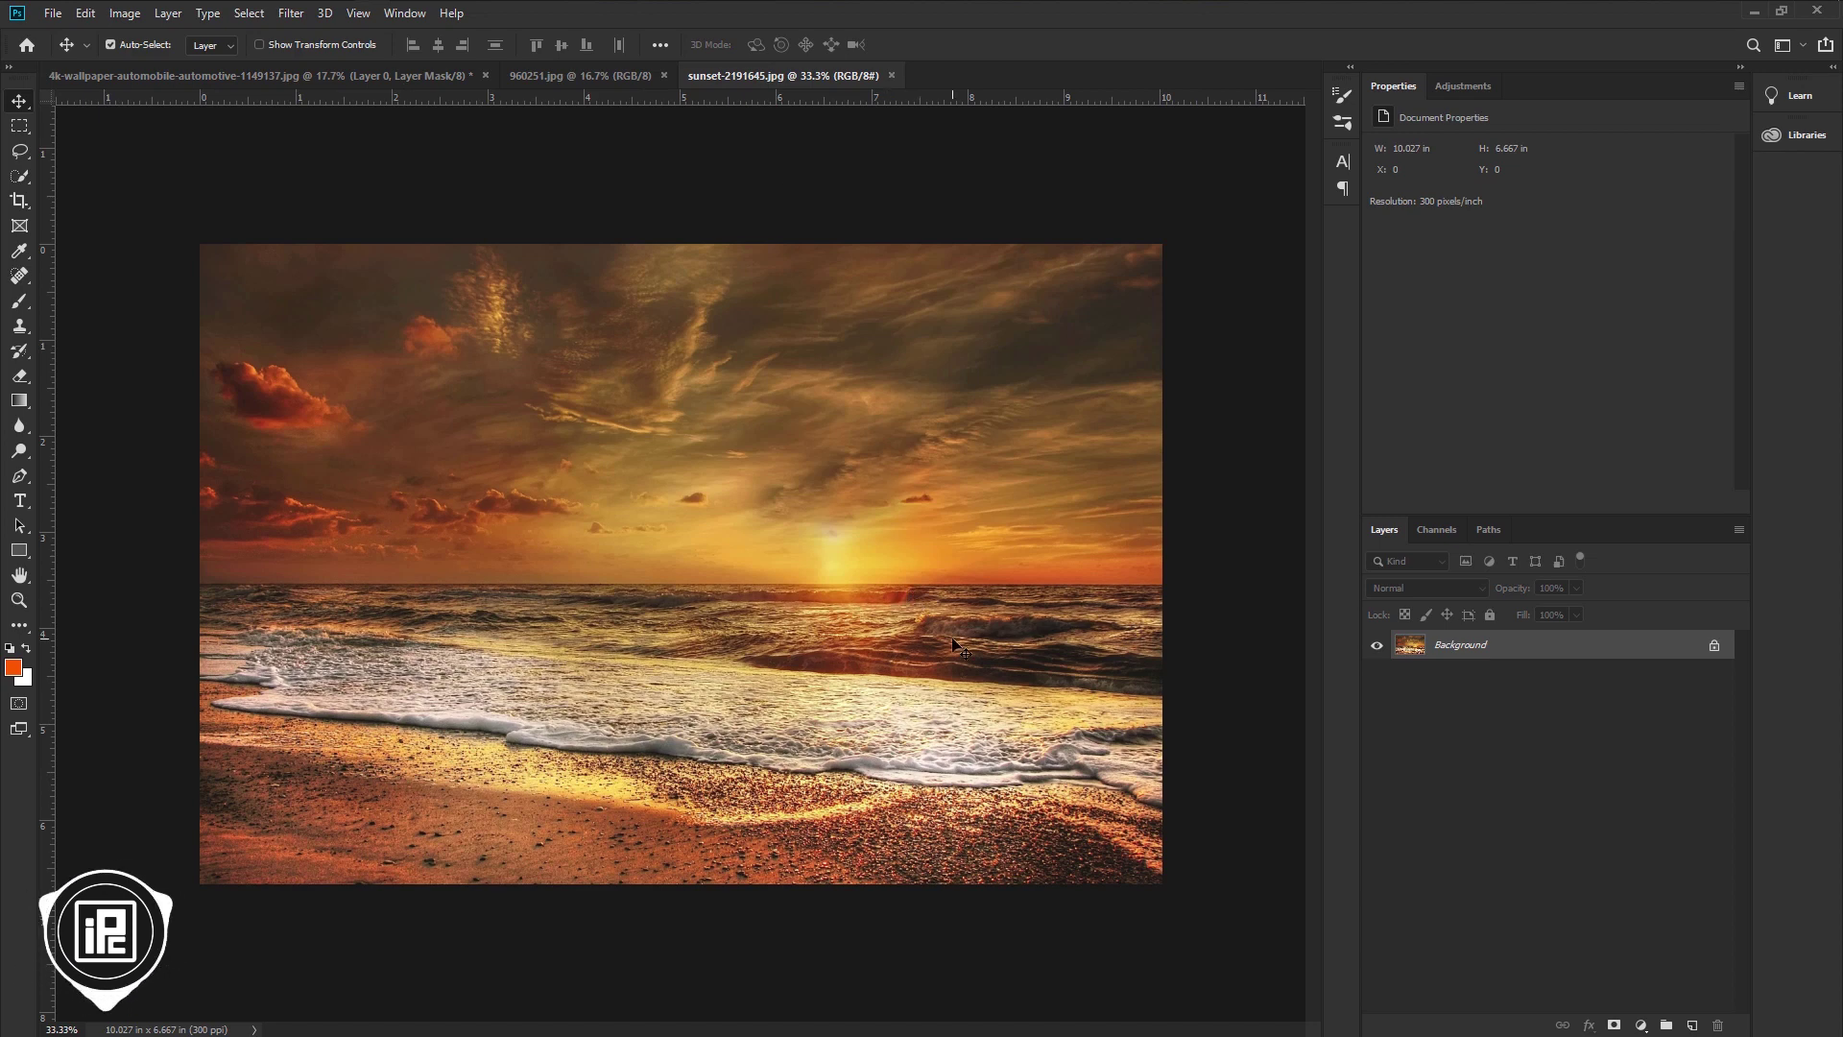
click(1715, 645)
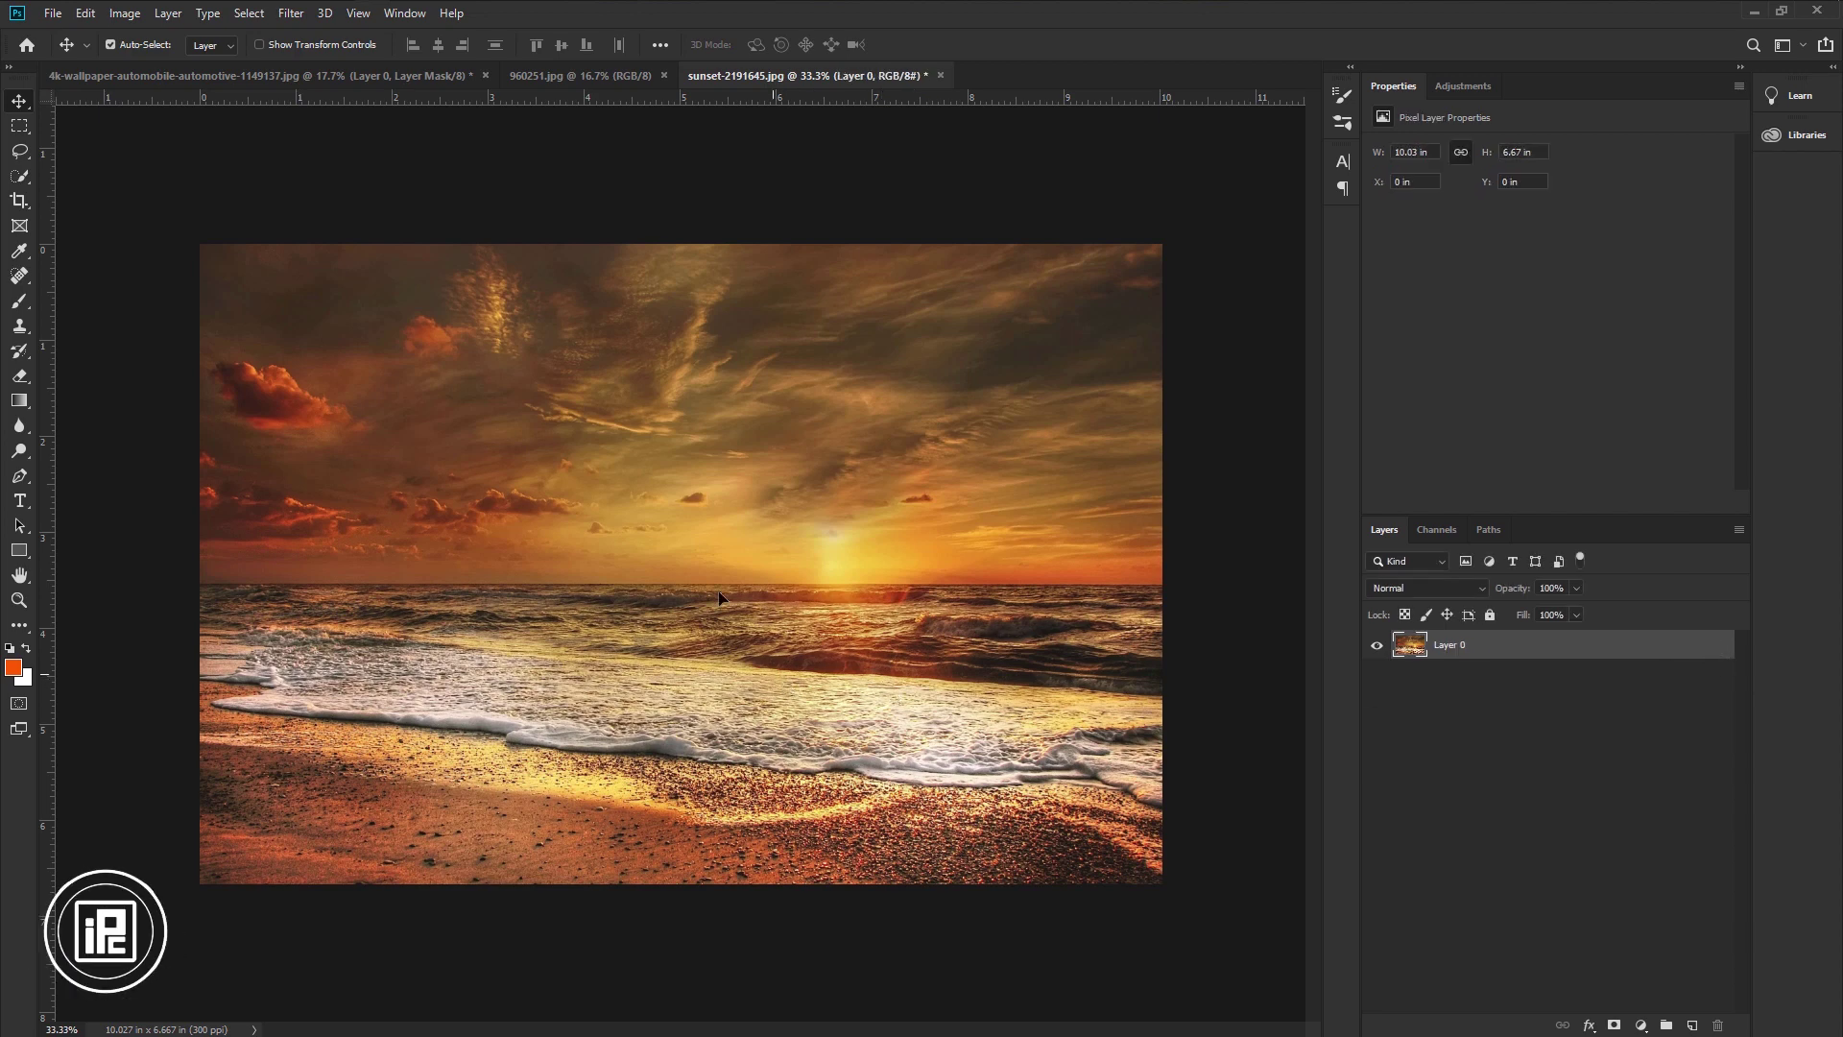
drag(719, 597, 601, 589)
drag(680, 641, 680, 642)
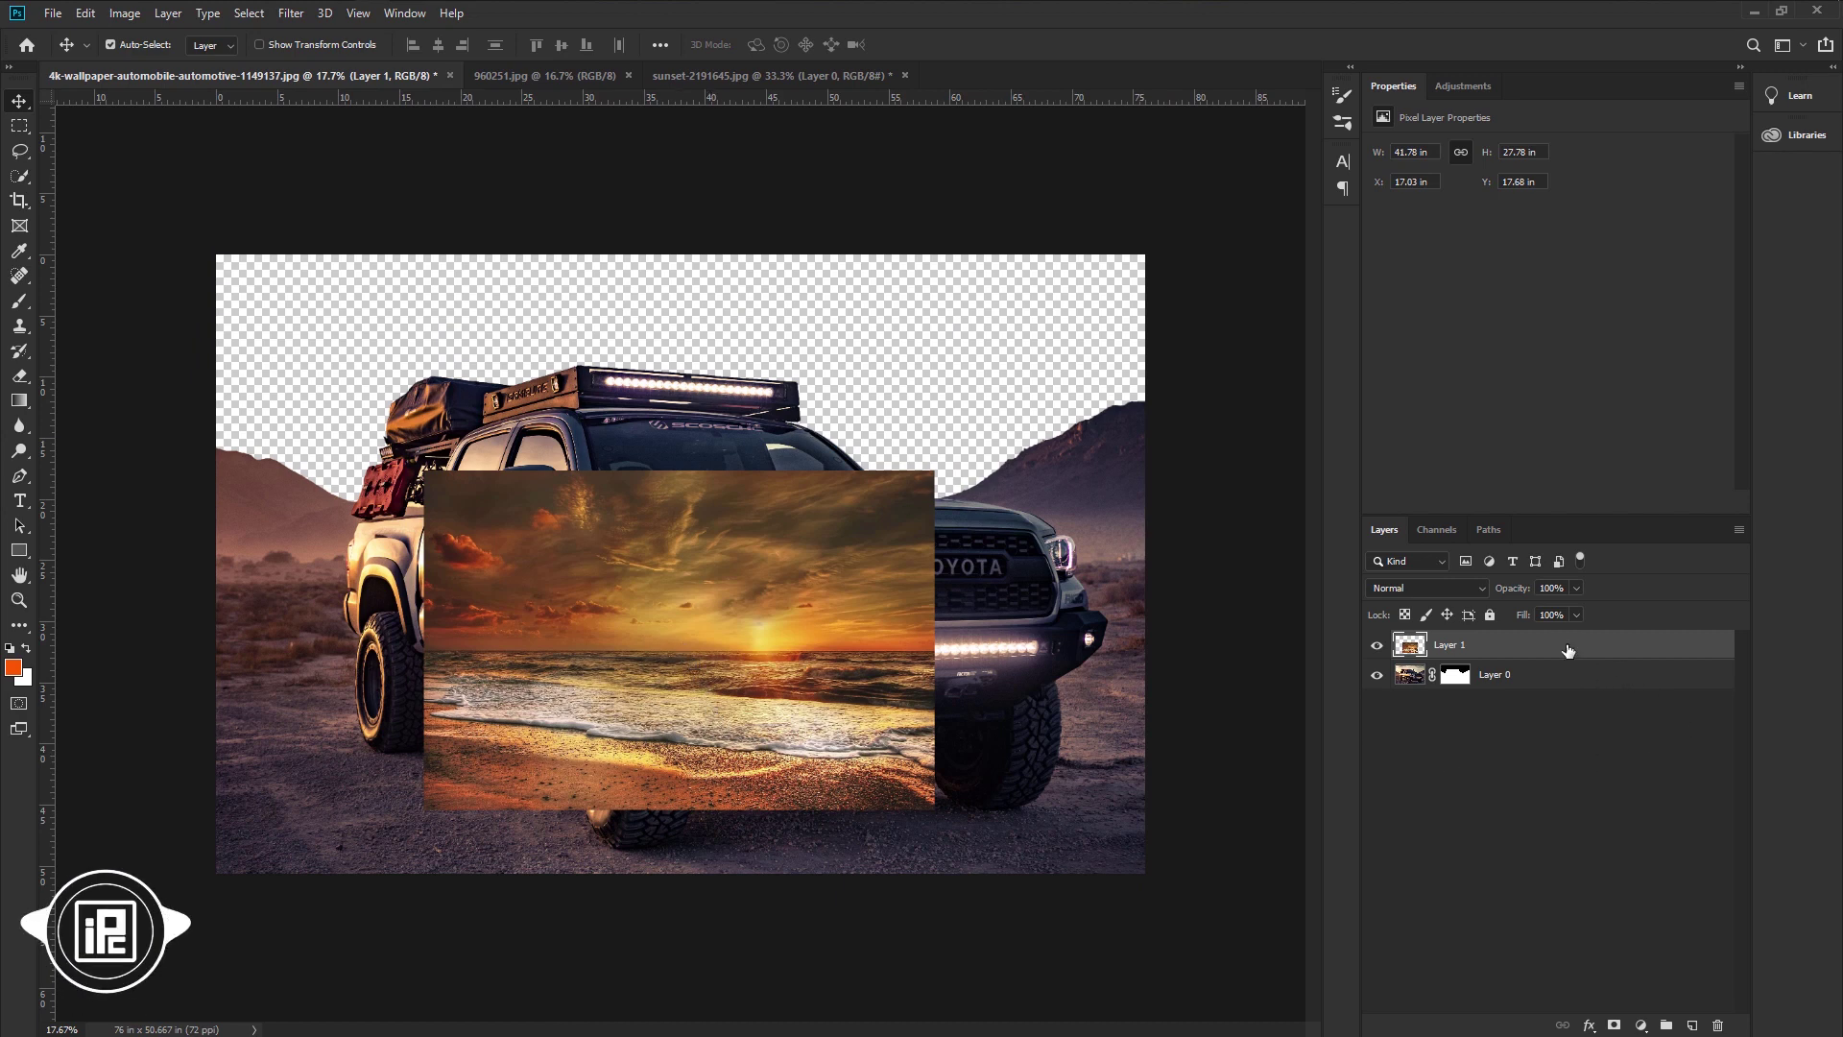
Place the sunset layer beneath the truck layer and scale it to about 373% so its sky fills the background.
drag(1567, 651, 1579, 704)
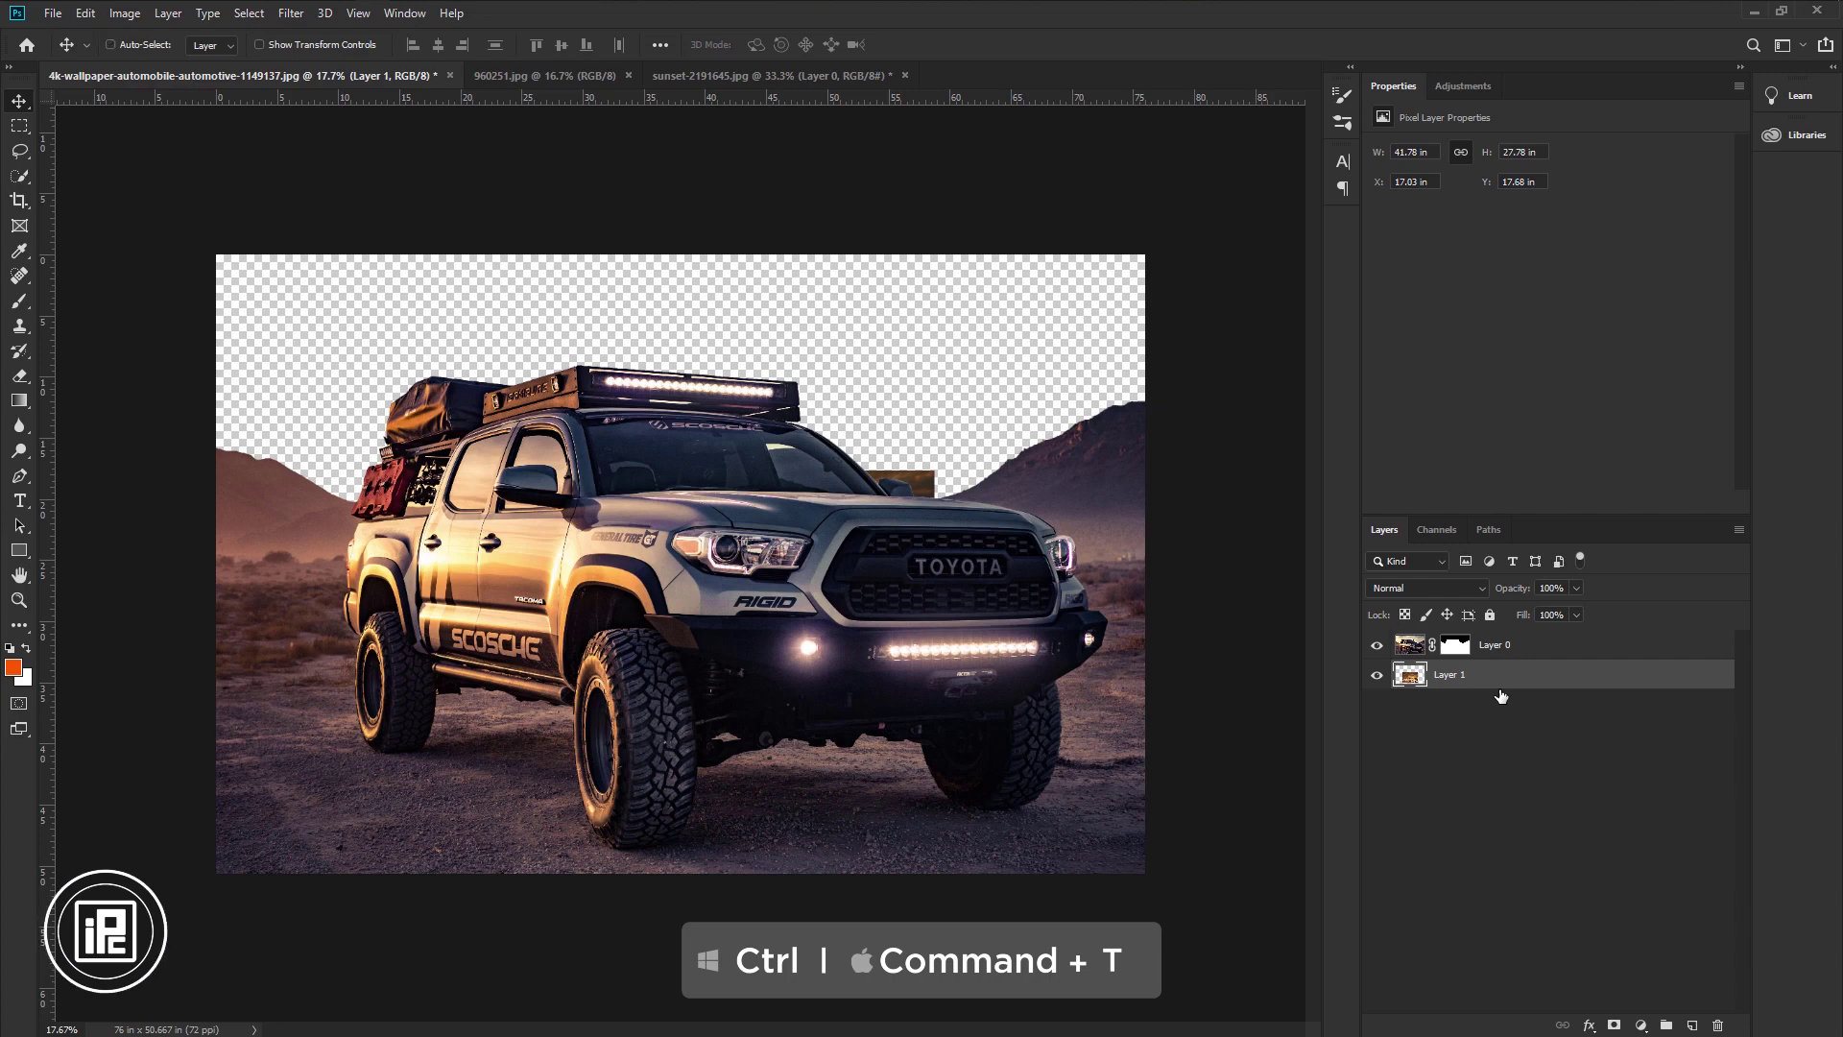
key(ctrl+t)
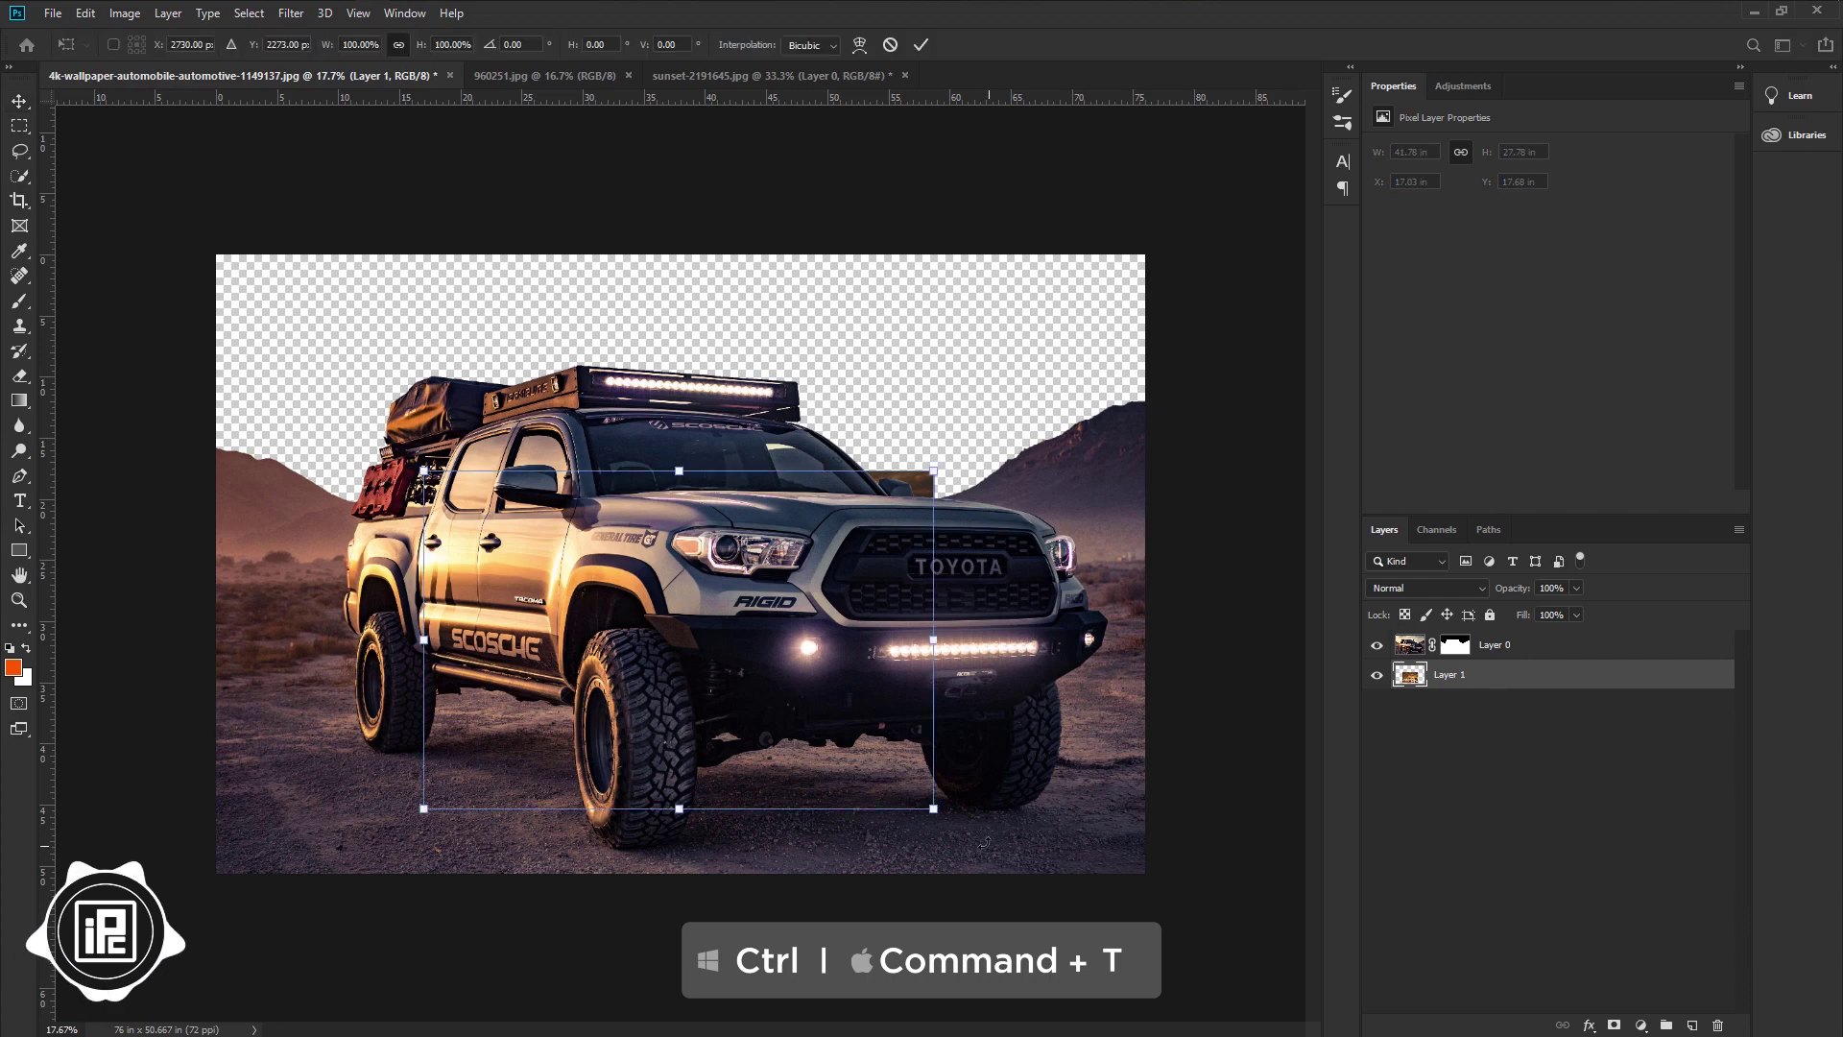
scroll(986, 850, down, 5)
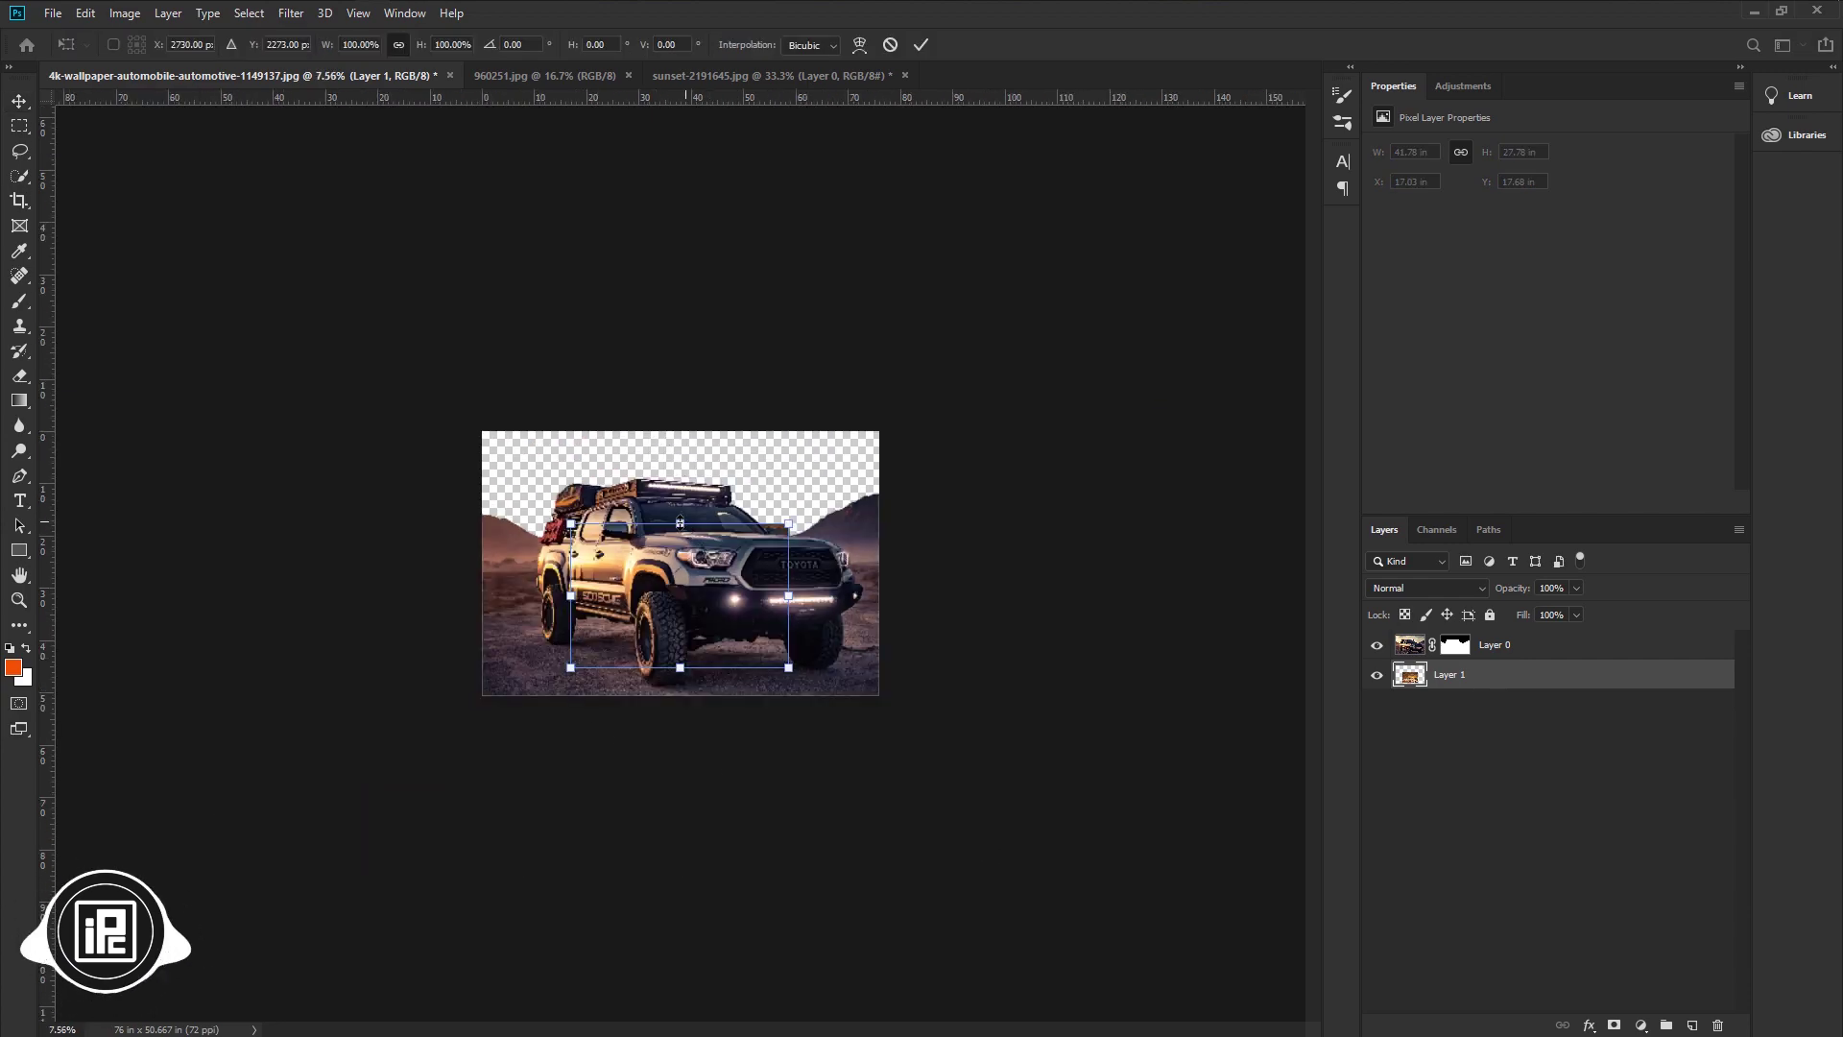
drag(664, 460, 682, 202)
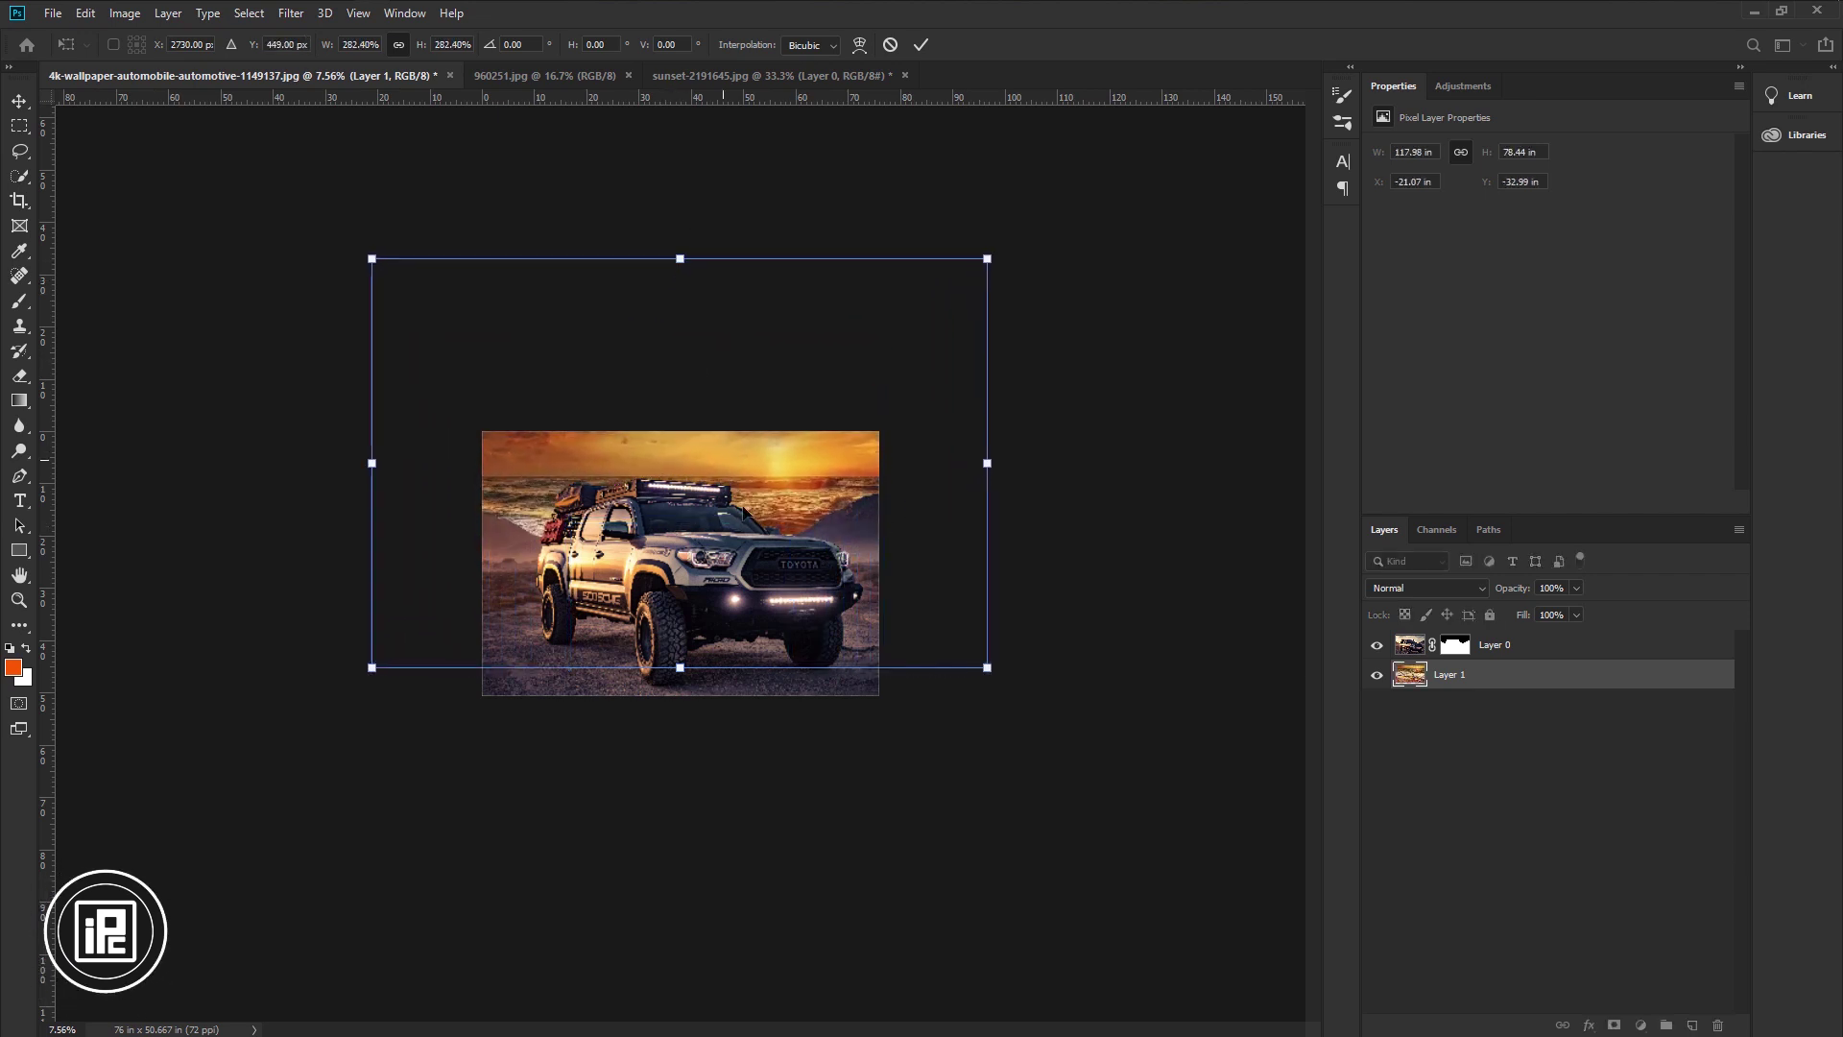
drag(768, 500, 775, 625)
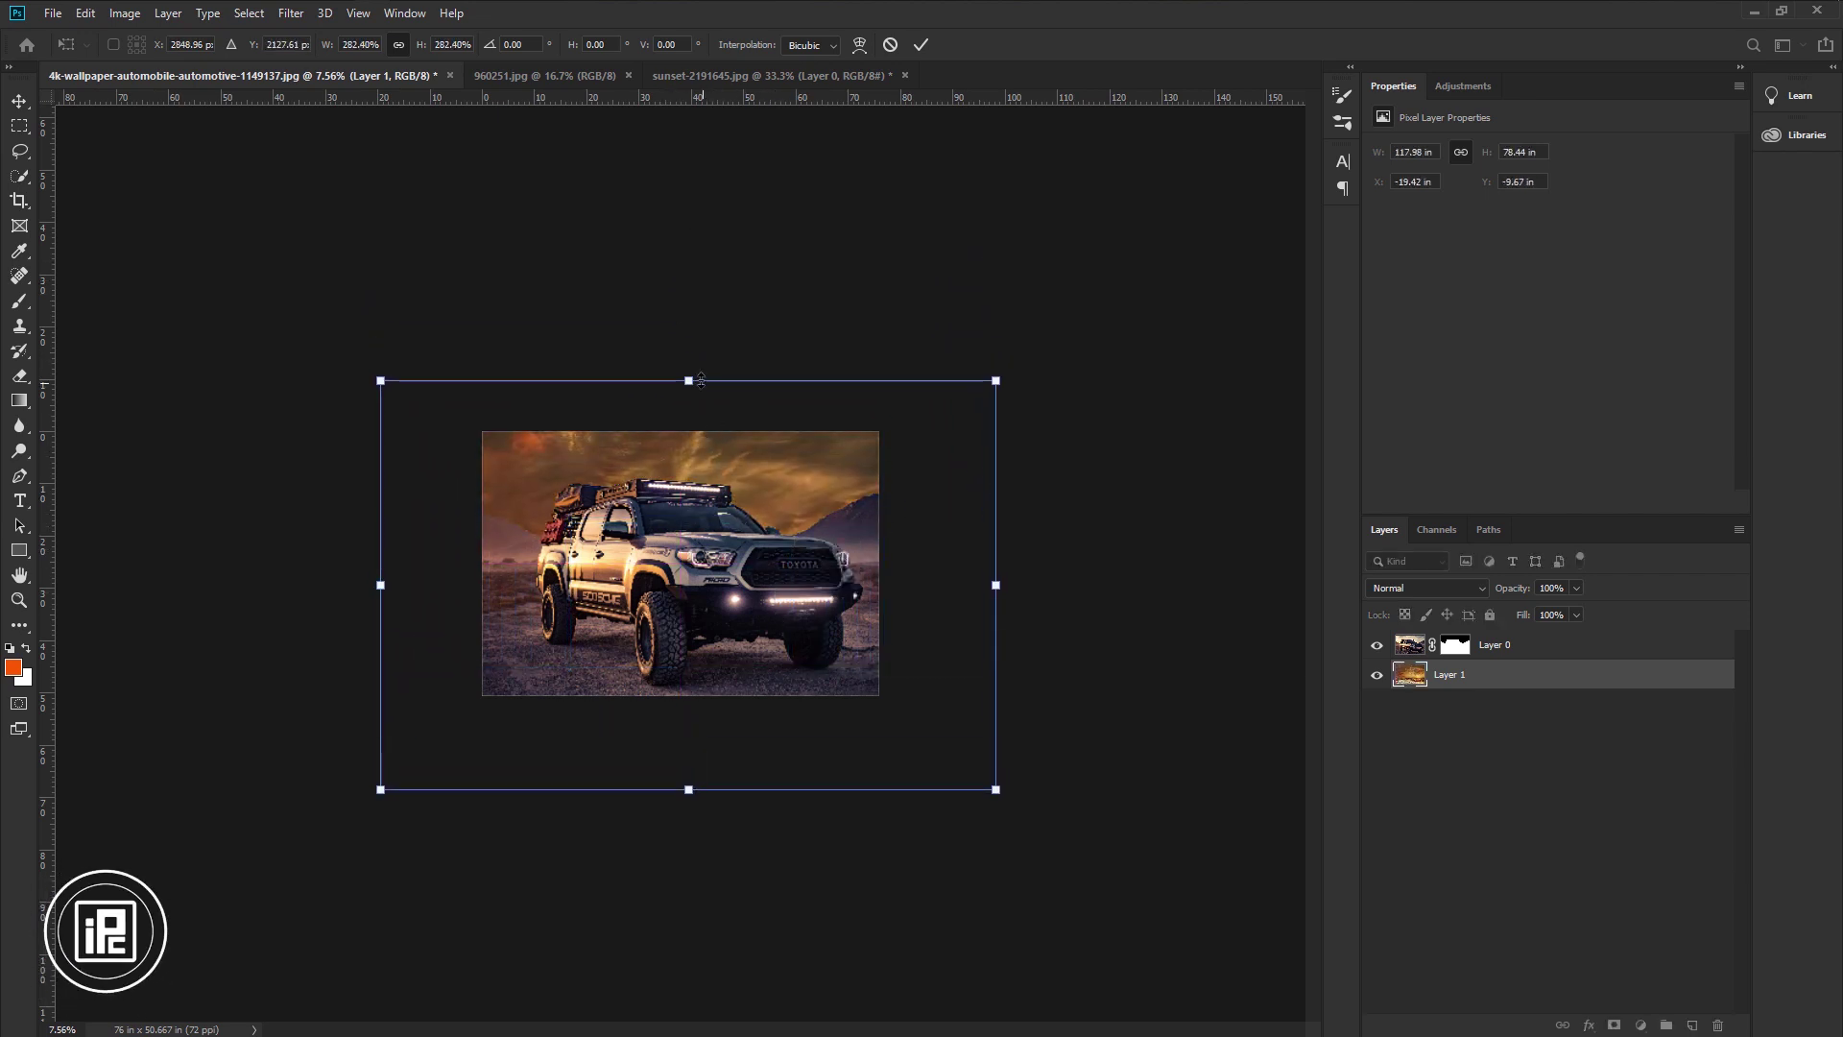
drag(697, 377, 697, 236)
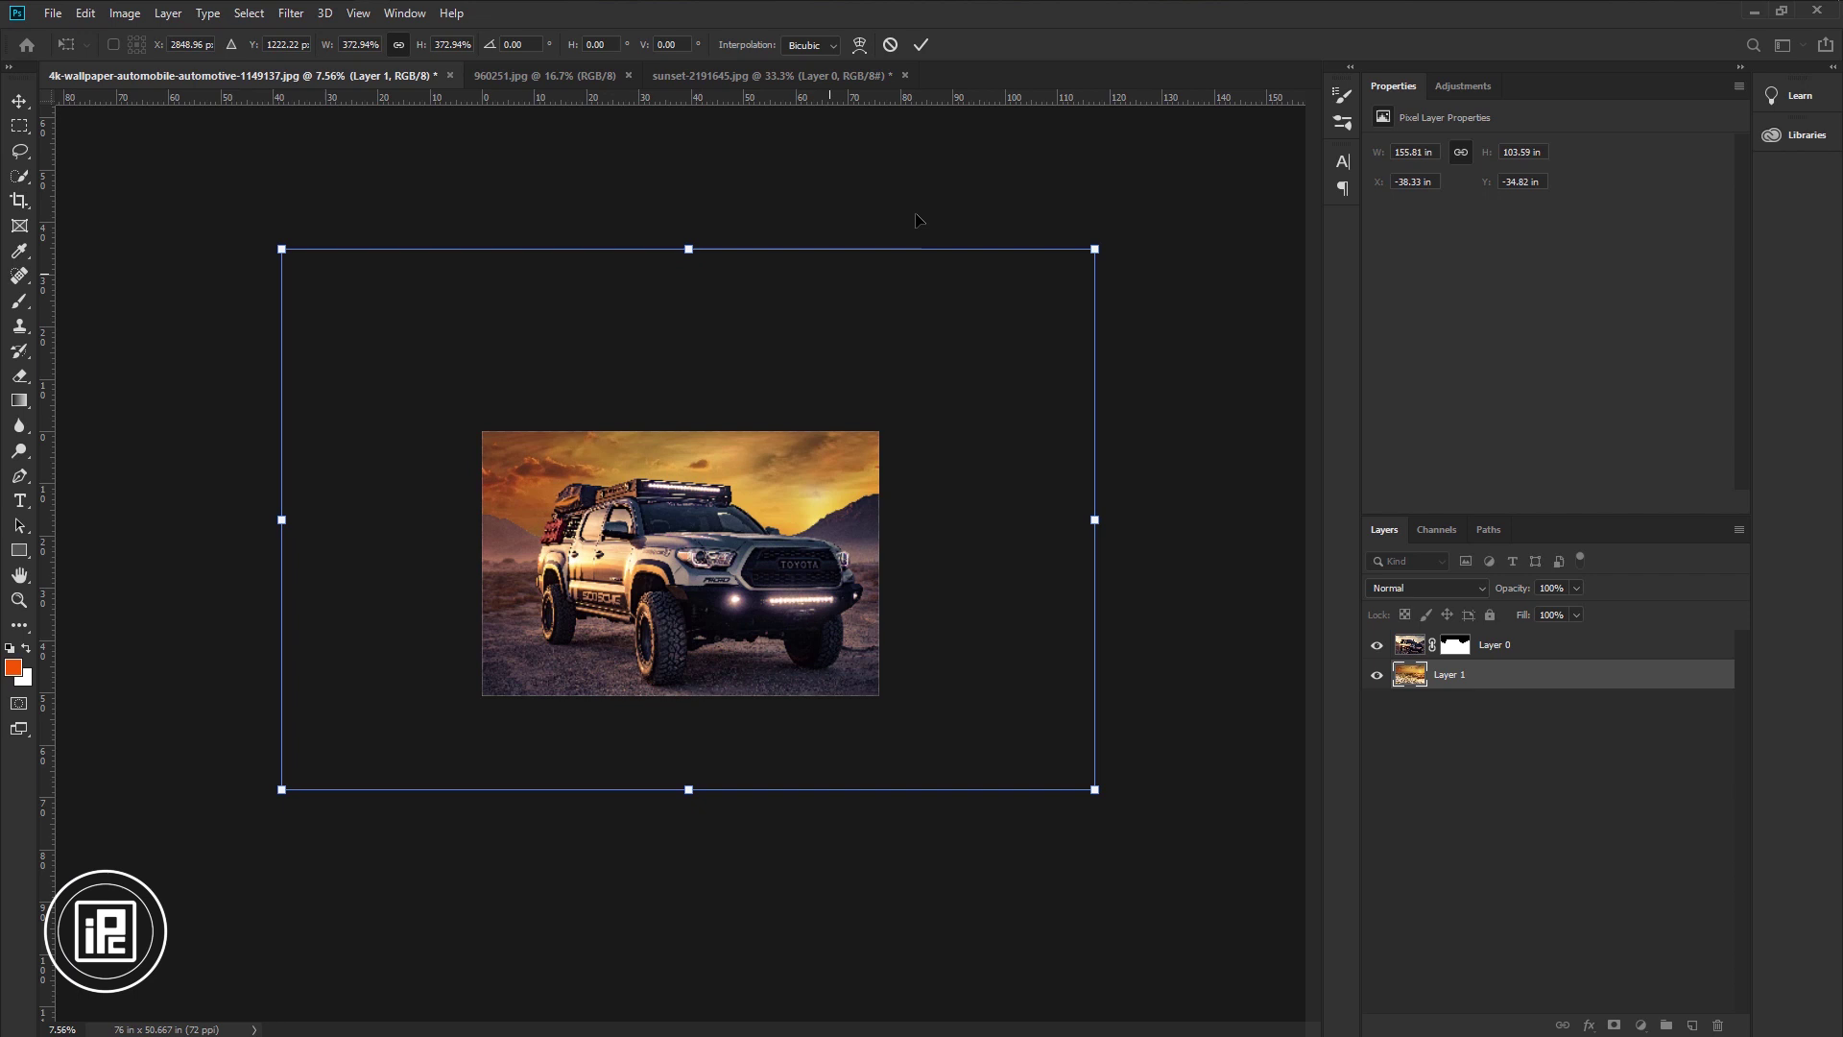
click(921, 44)
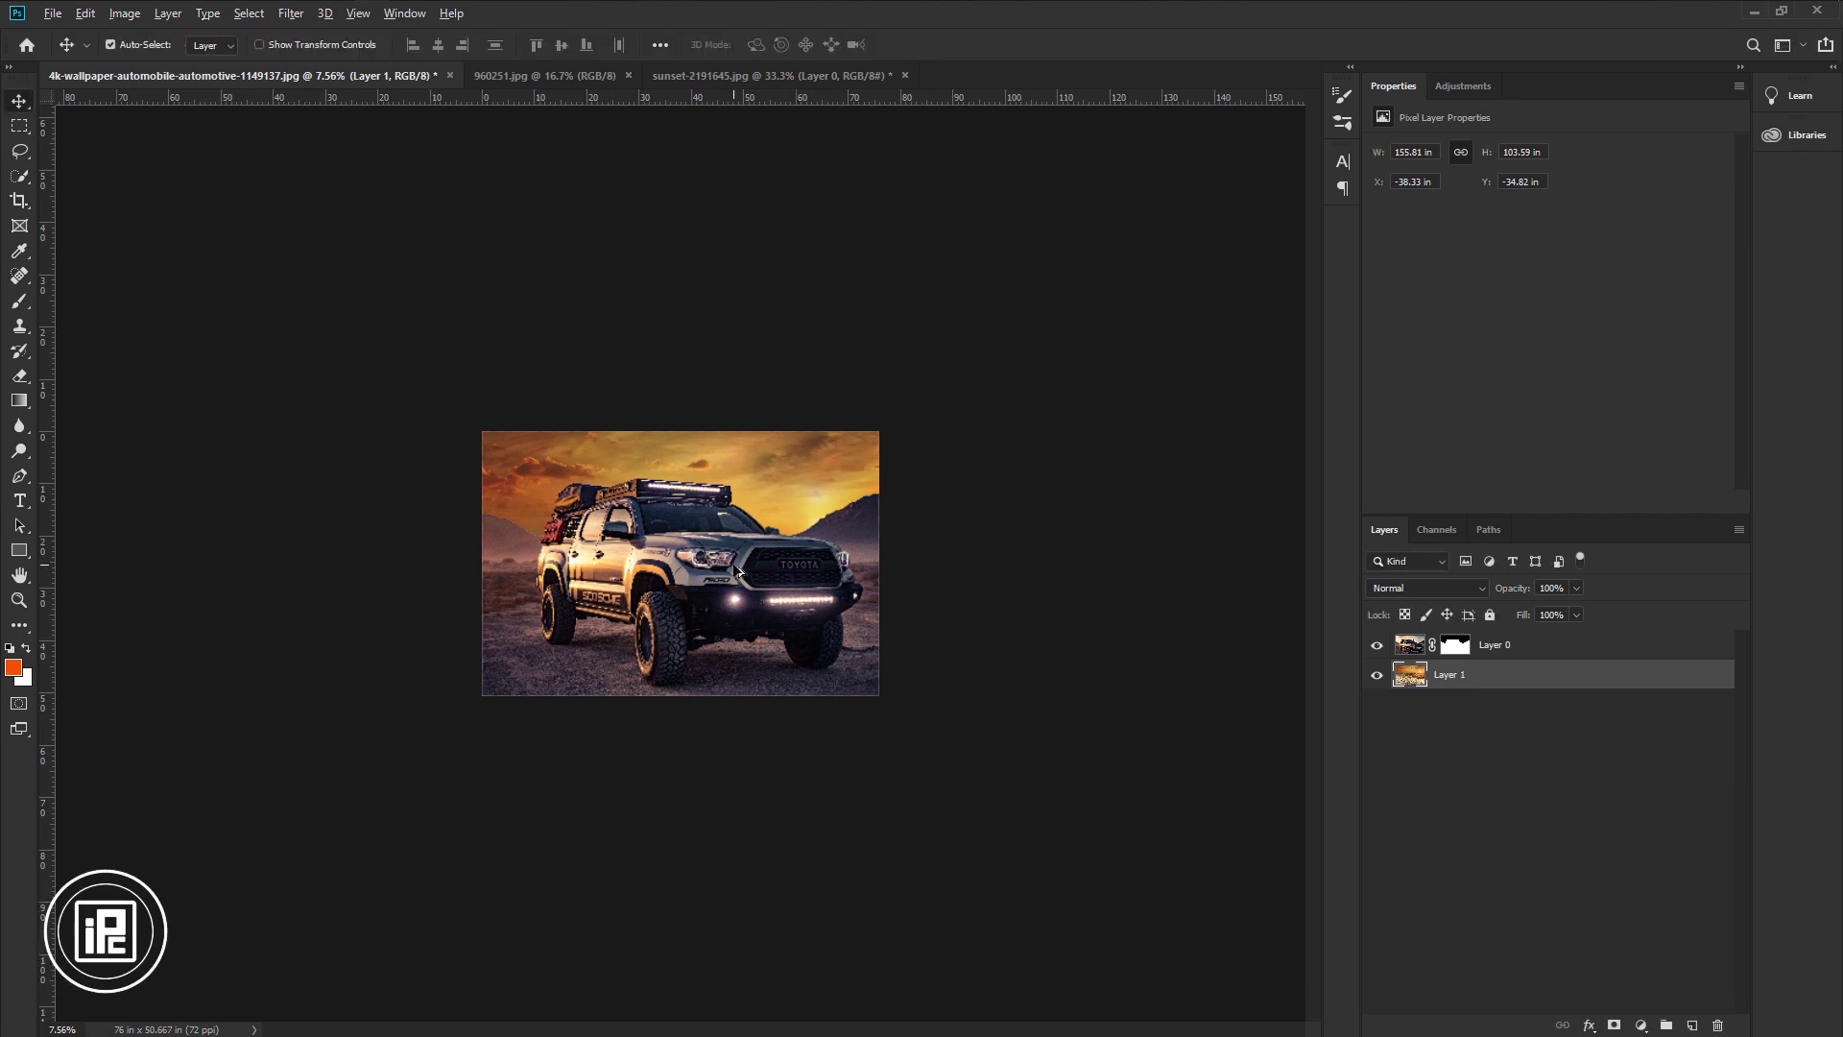
Extend the canvas upward above the truck with the Crop tool to a height of about 91 in.
key(ctrl+plus)
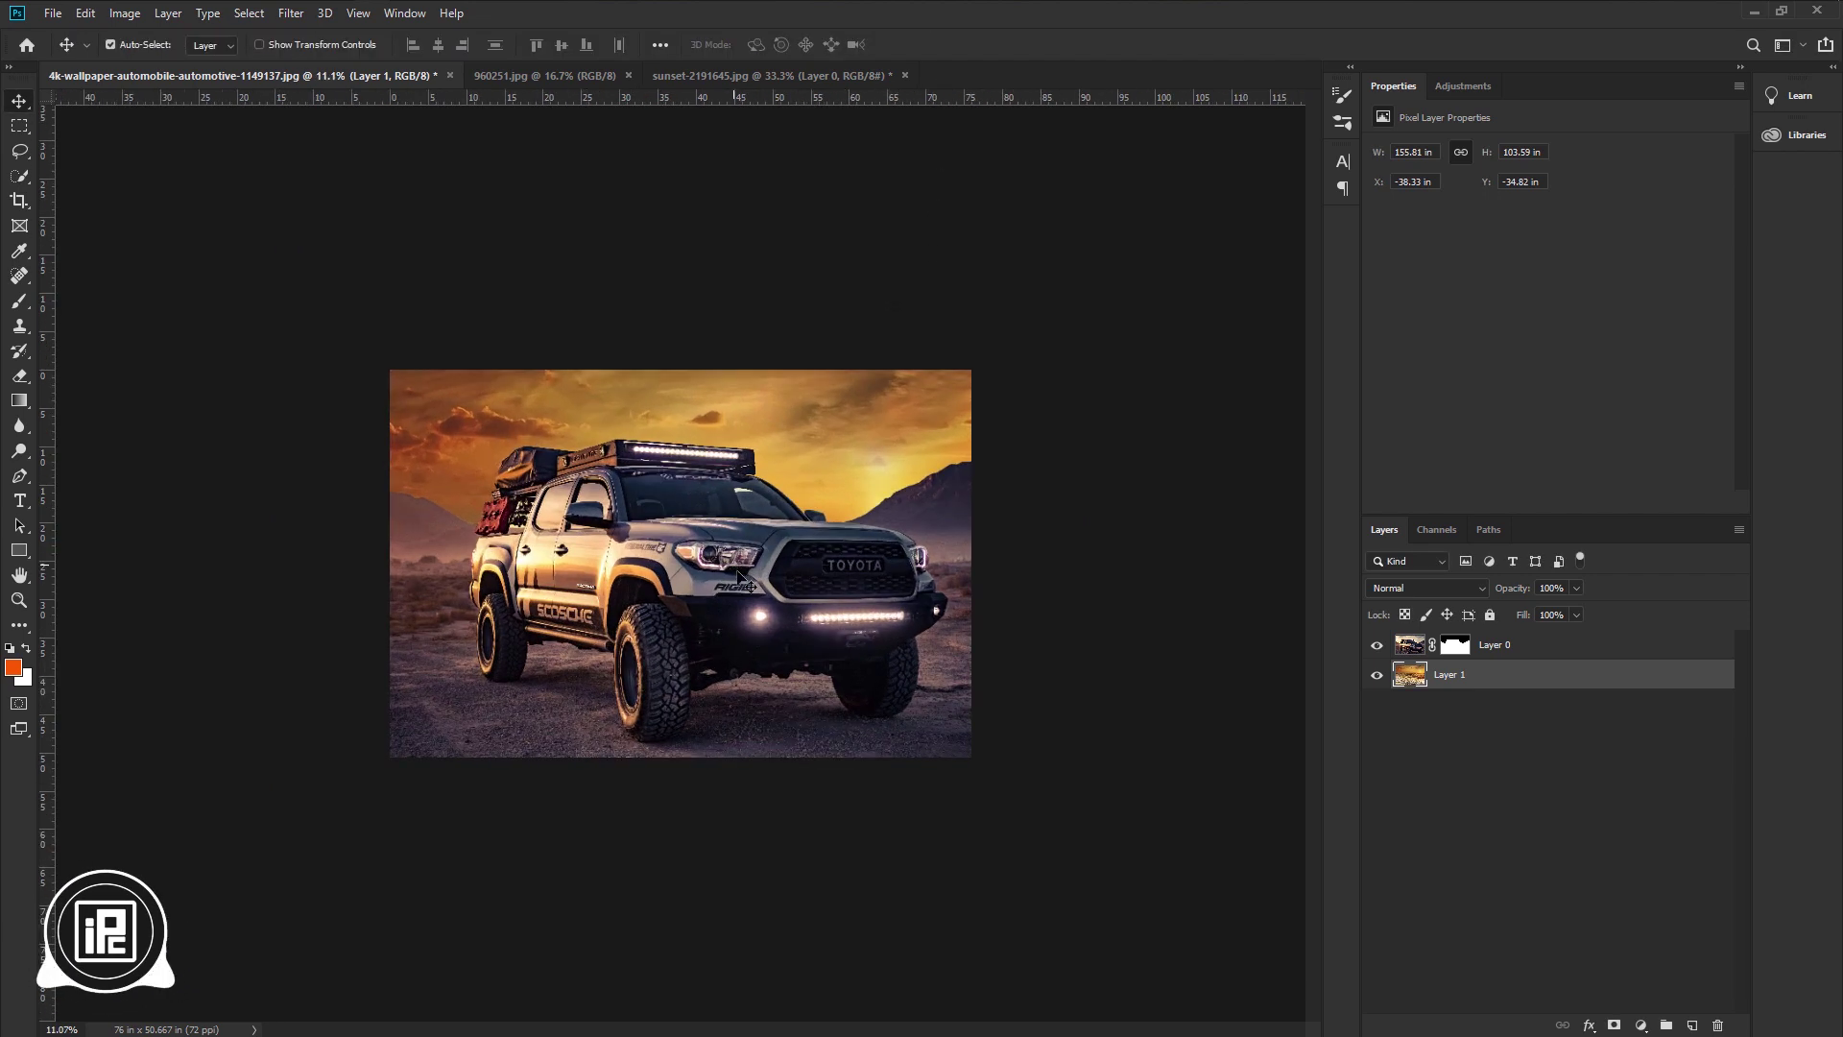
click(859, 713)
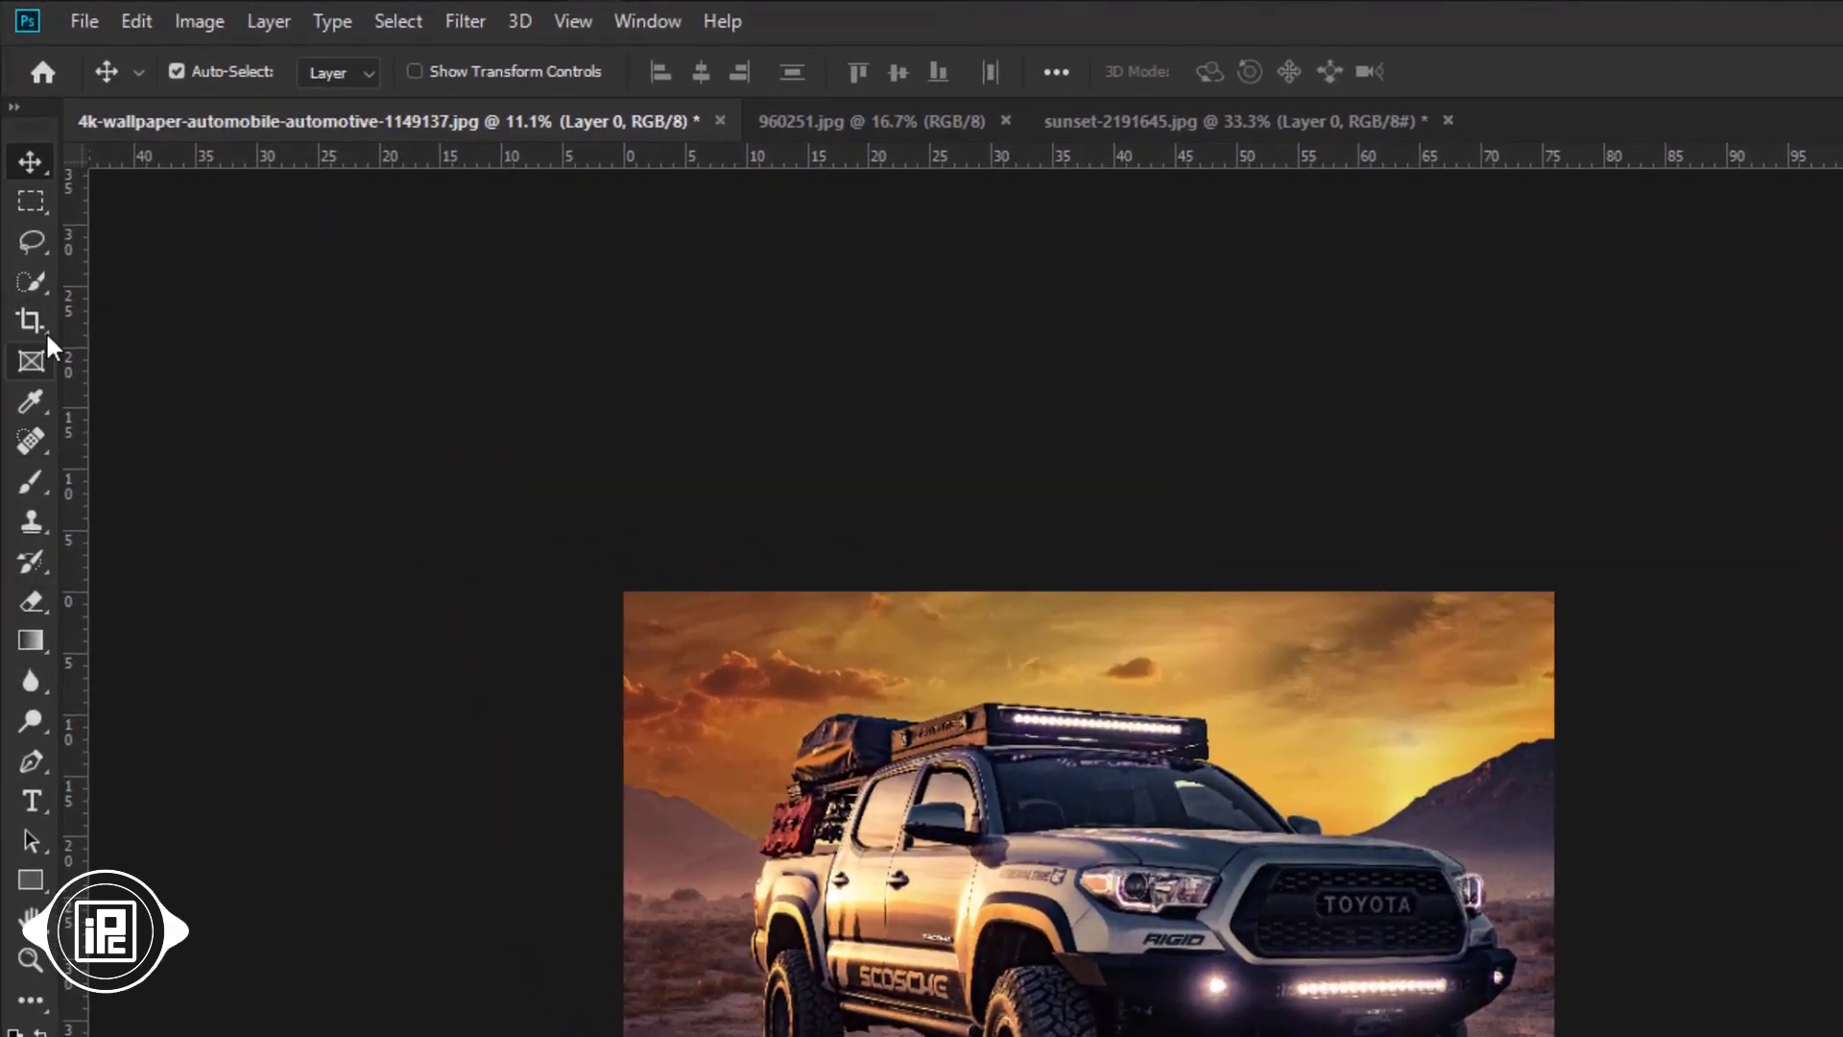
click(19, 201)
click(96, 325)
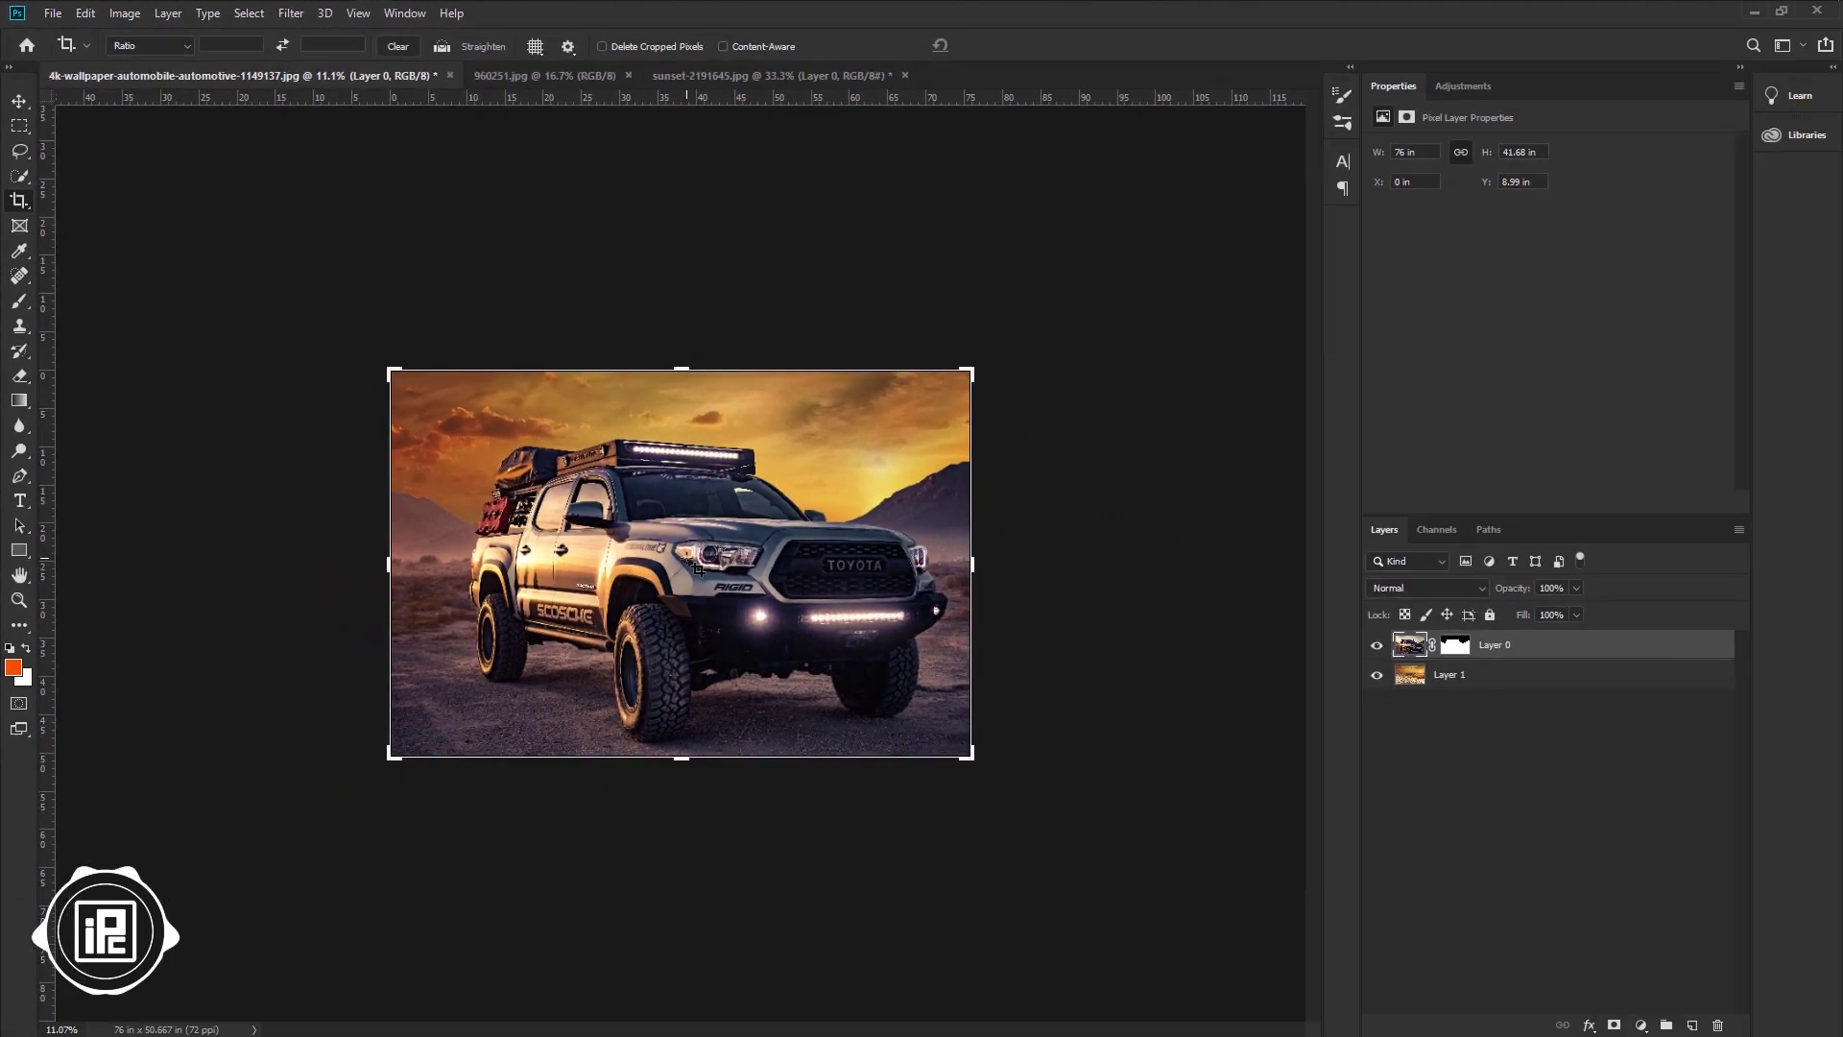
drag(680, 370, 687, 217)
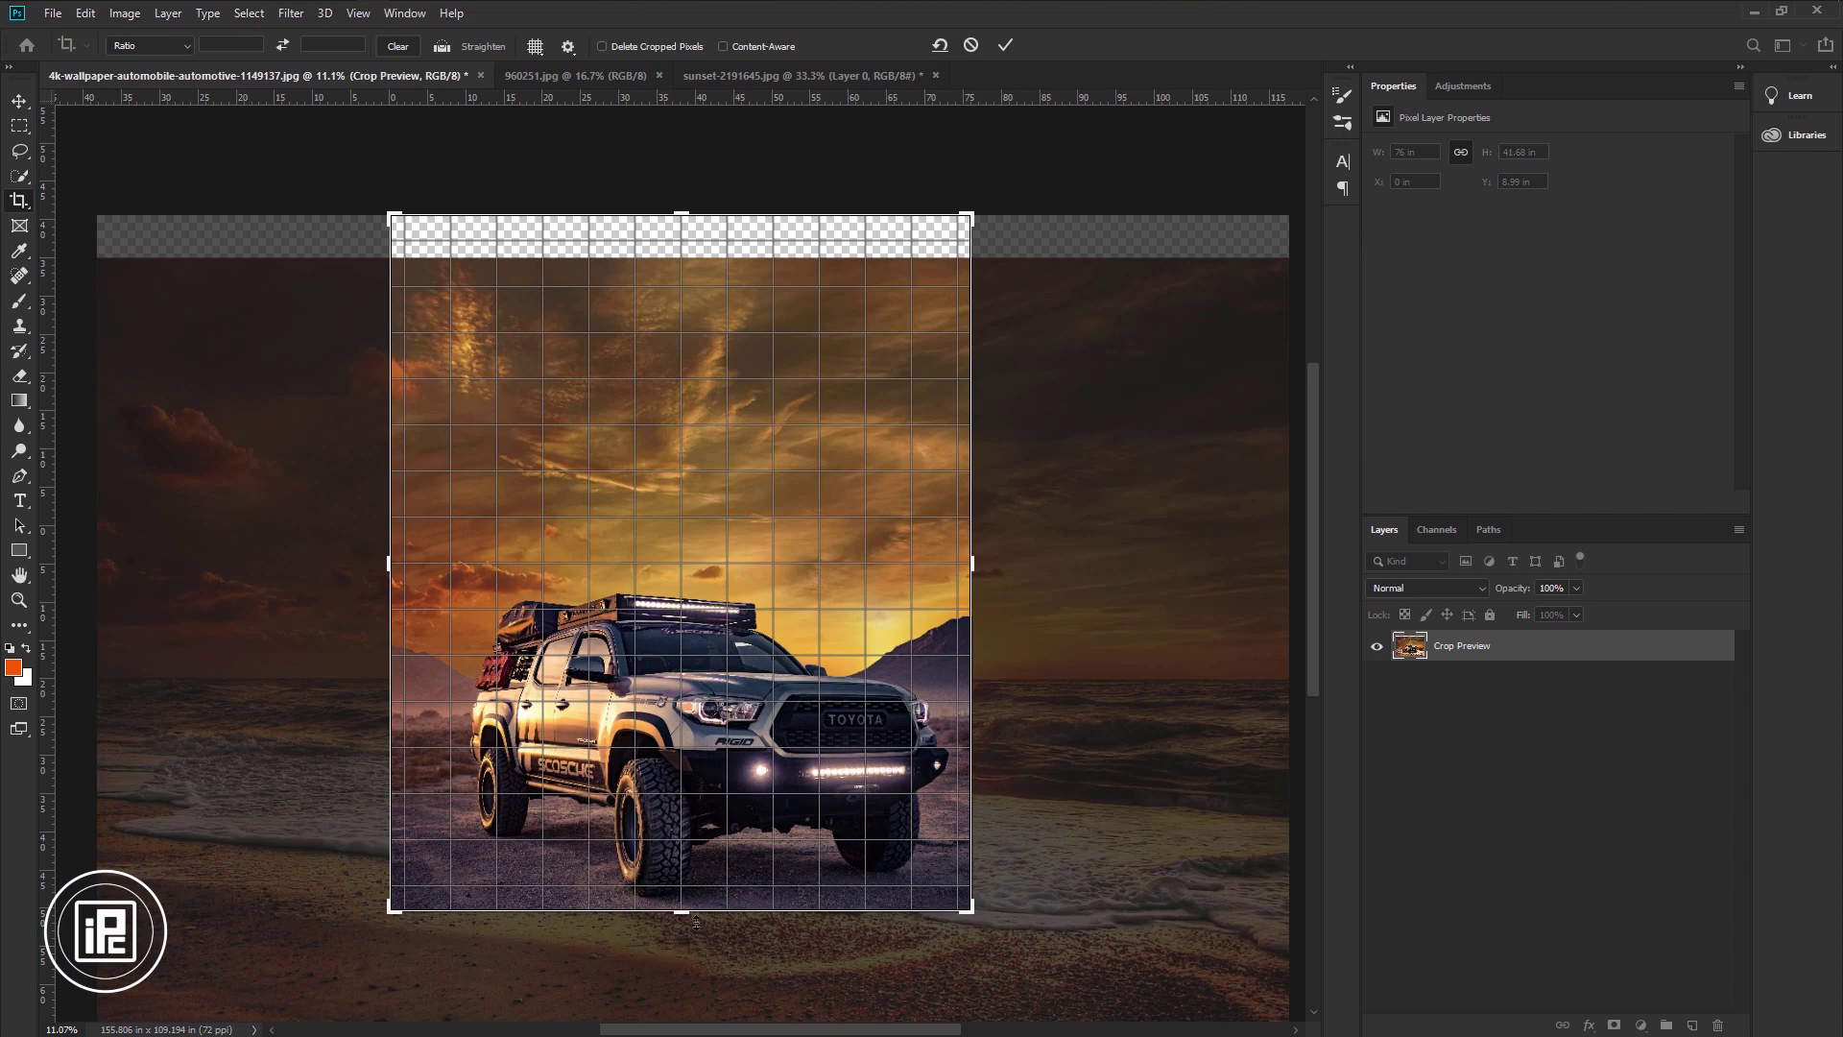
click(1005, 46)
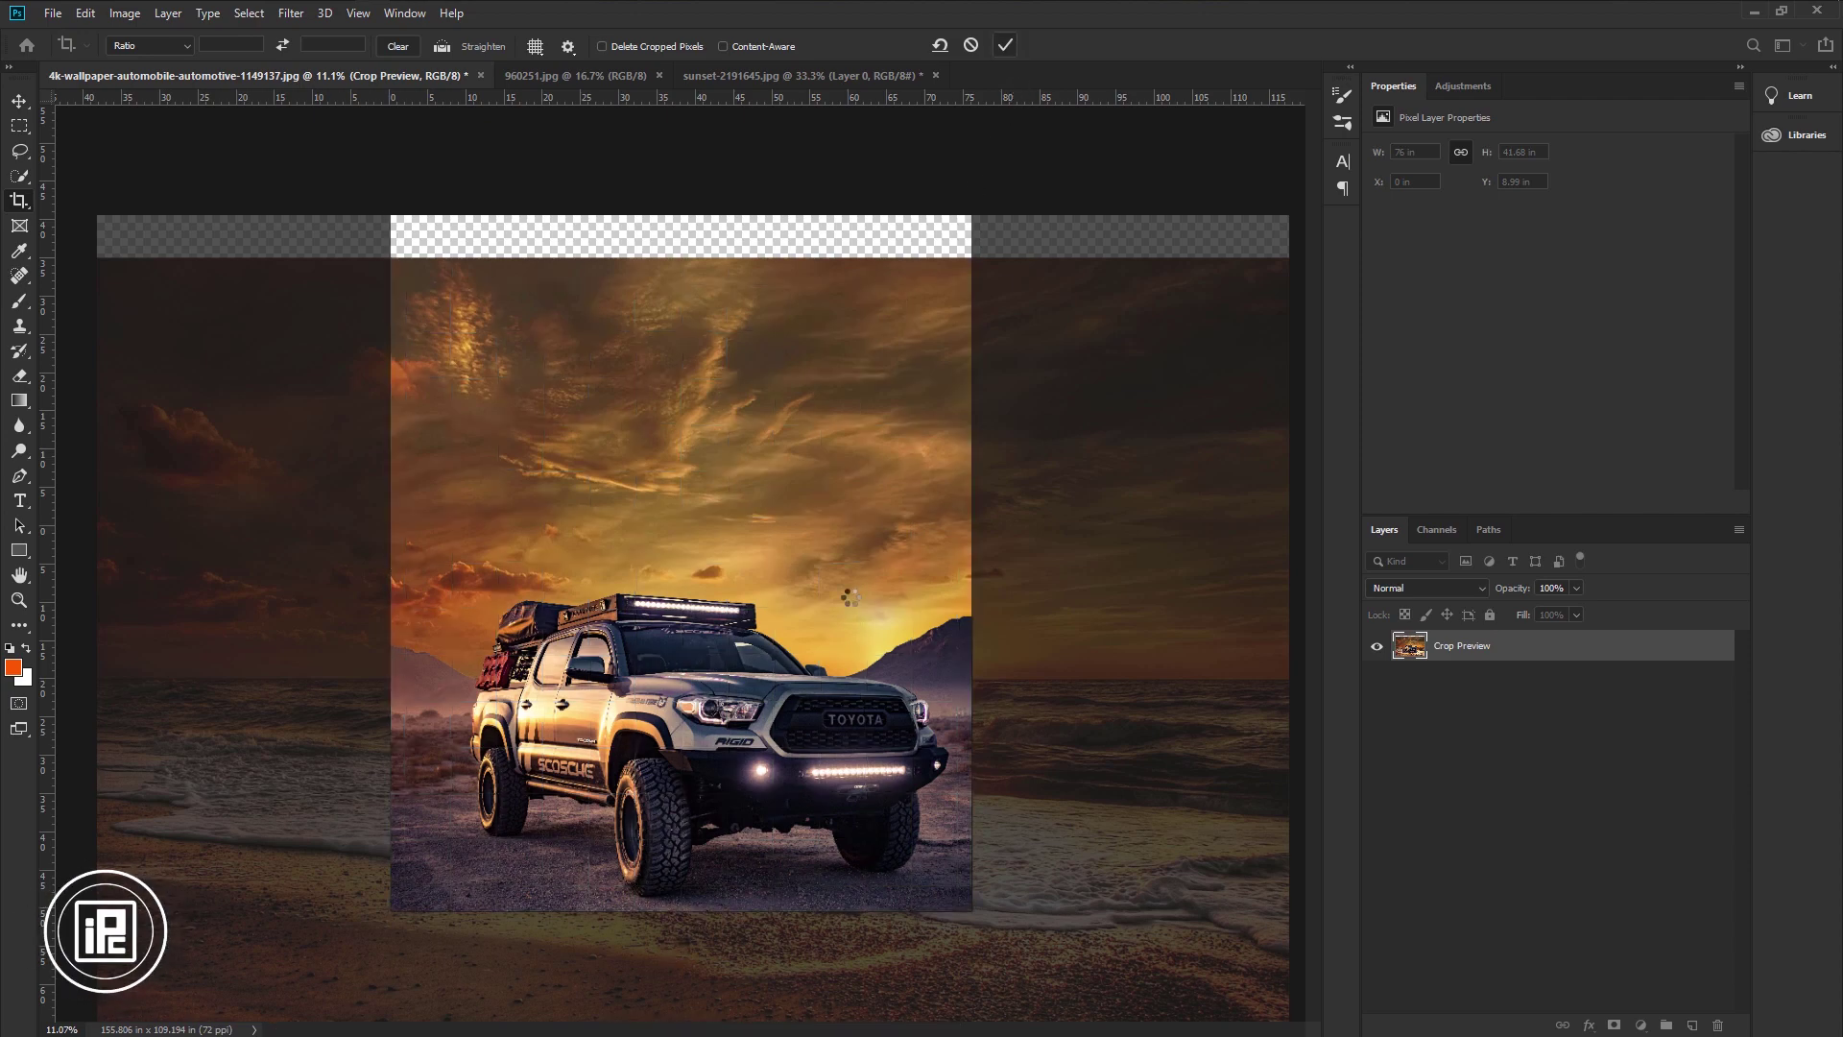
Scale the sunset layer up to about 105% so it fills the empty strip at the top of the canvas.
key(v)
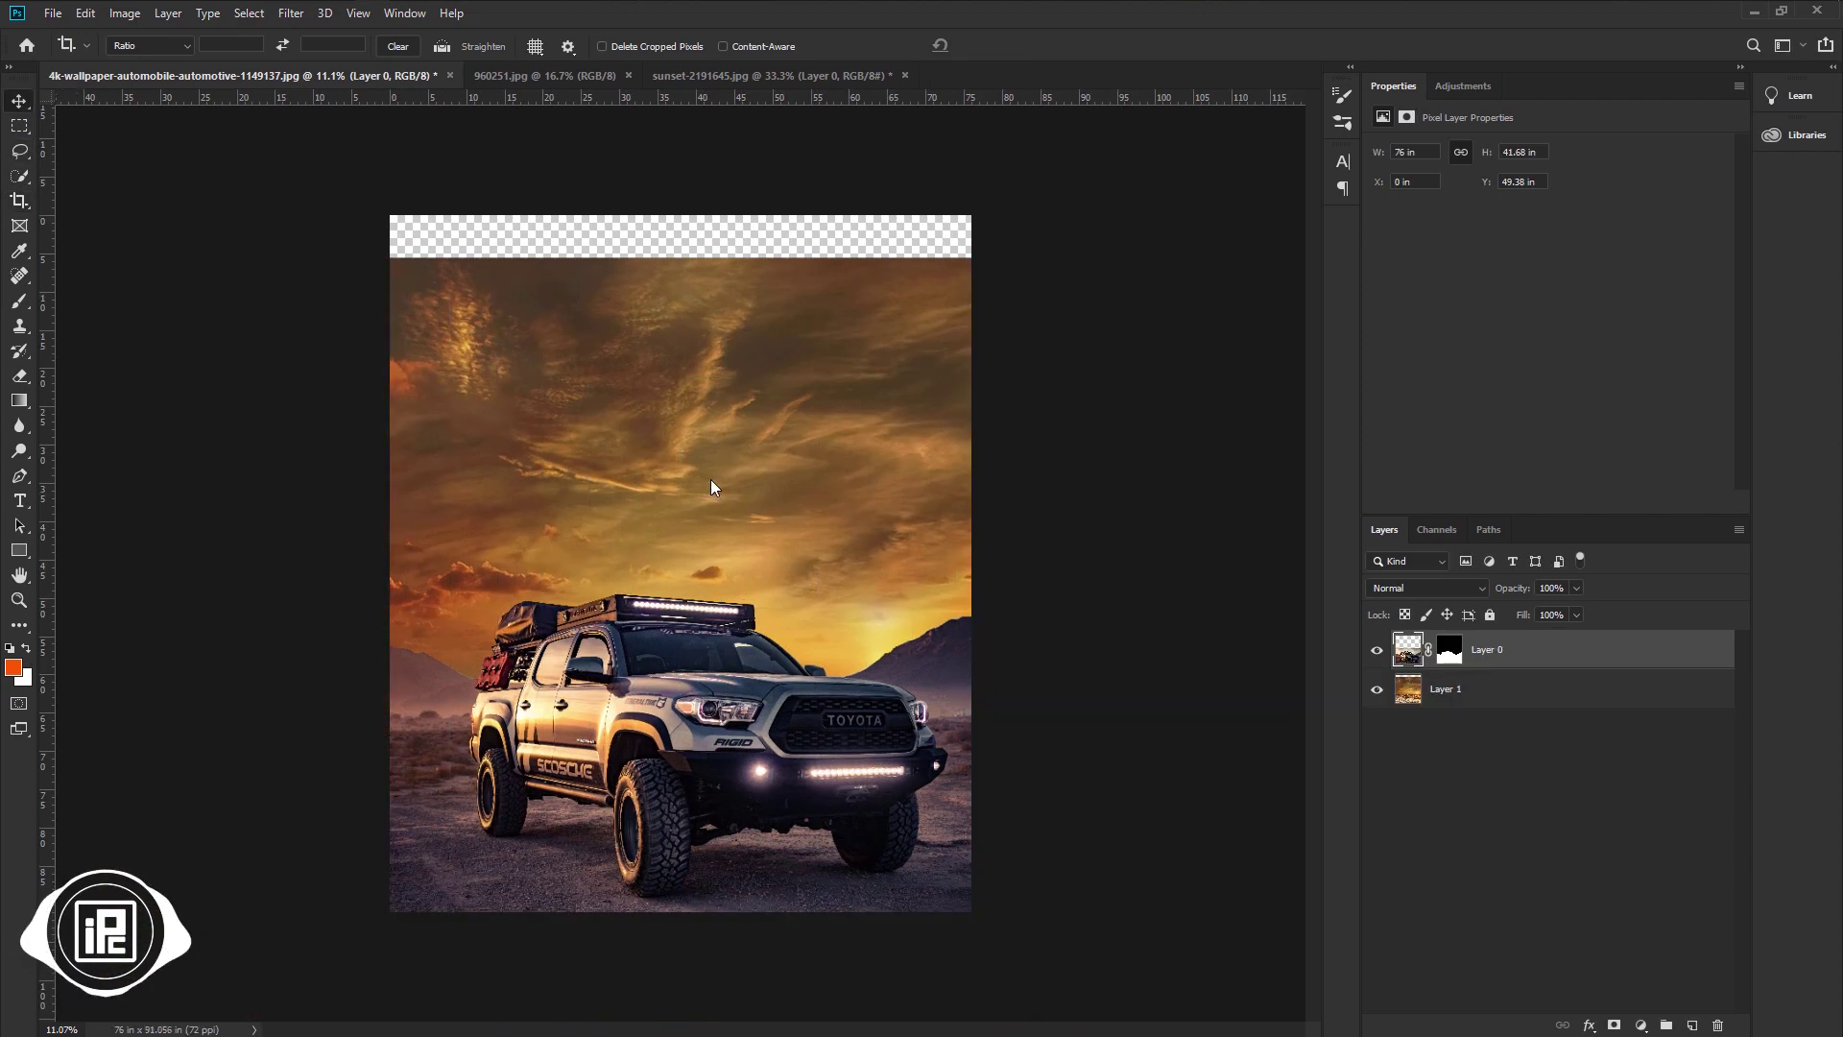
click(740, 515)
key(ctrl+minus)
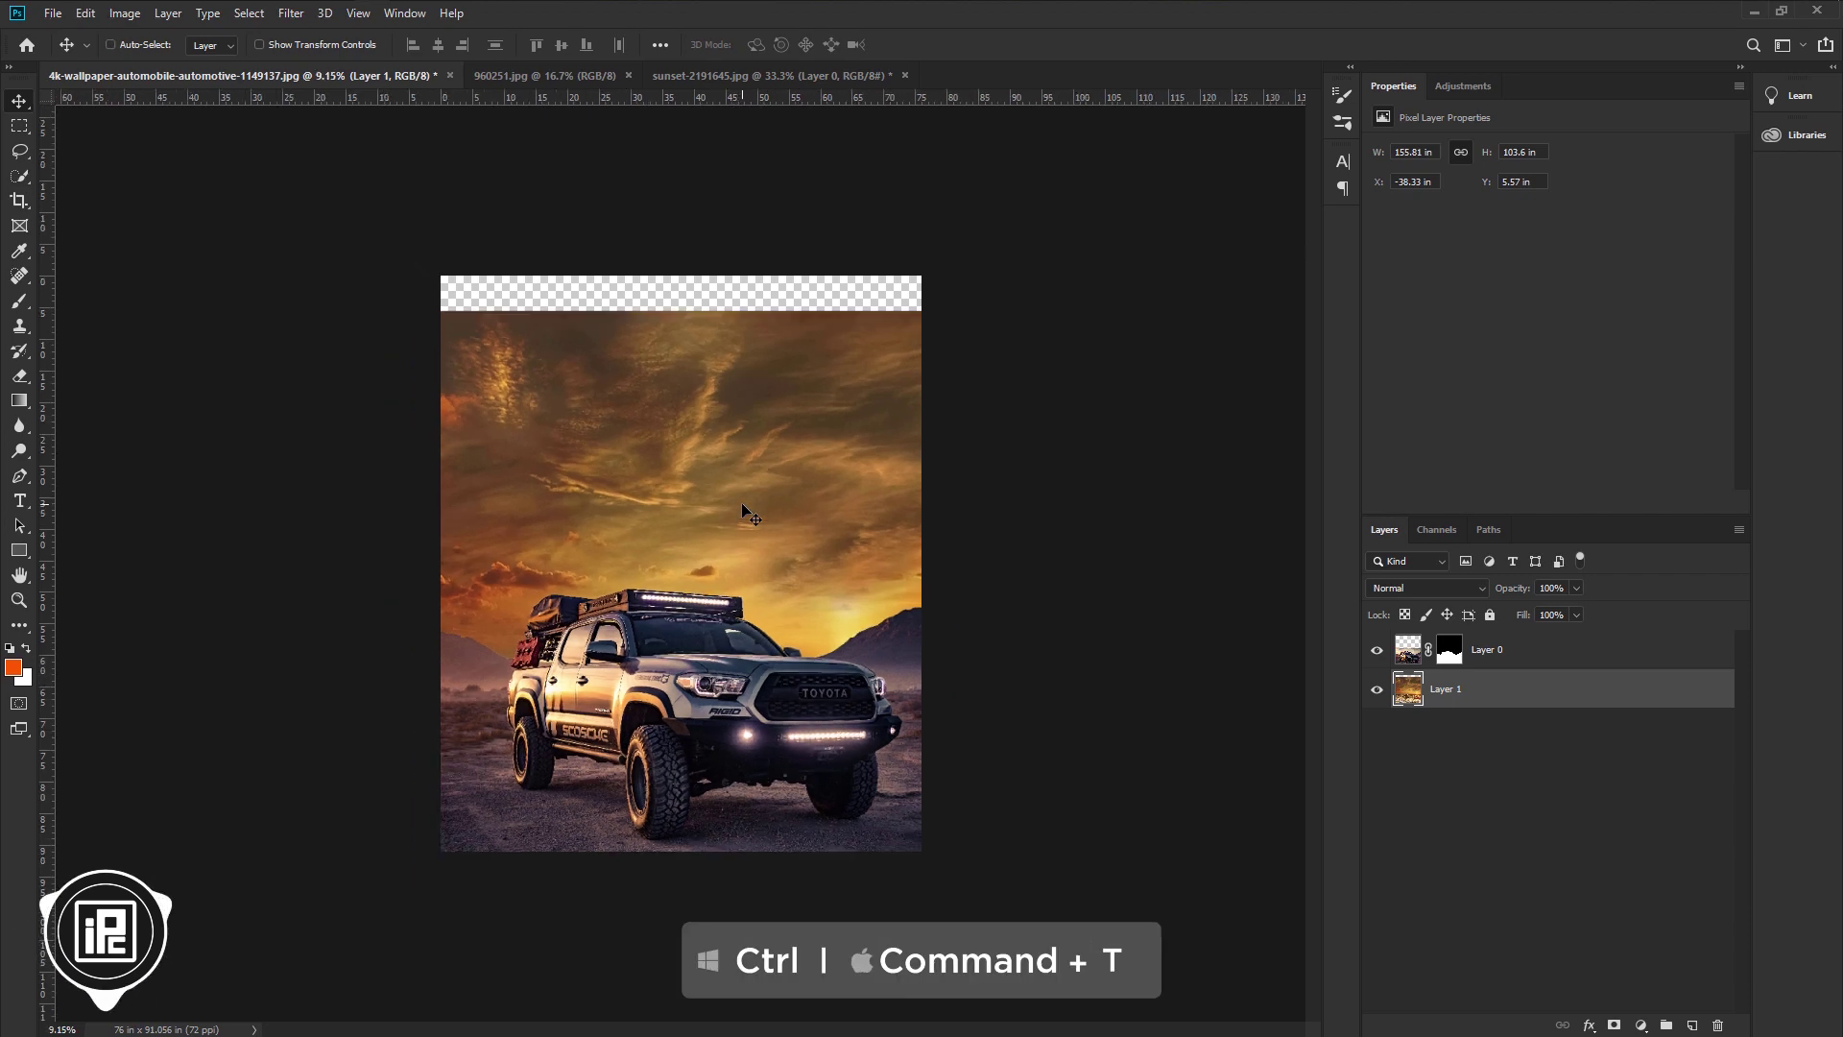
key(ctrl+t)
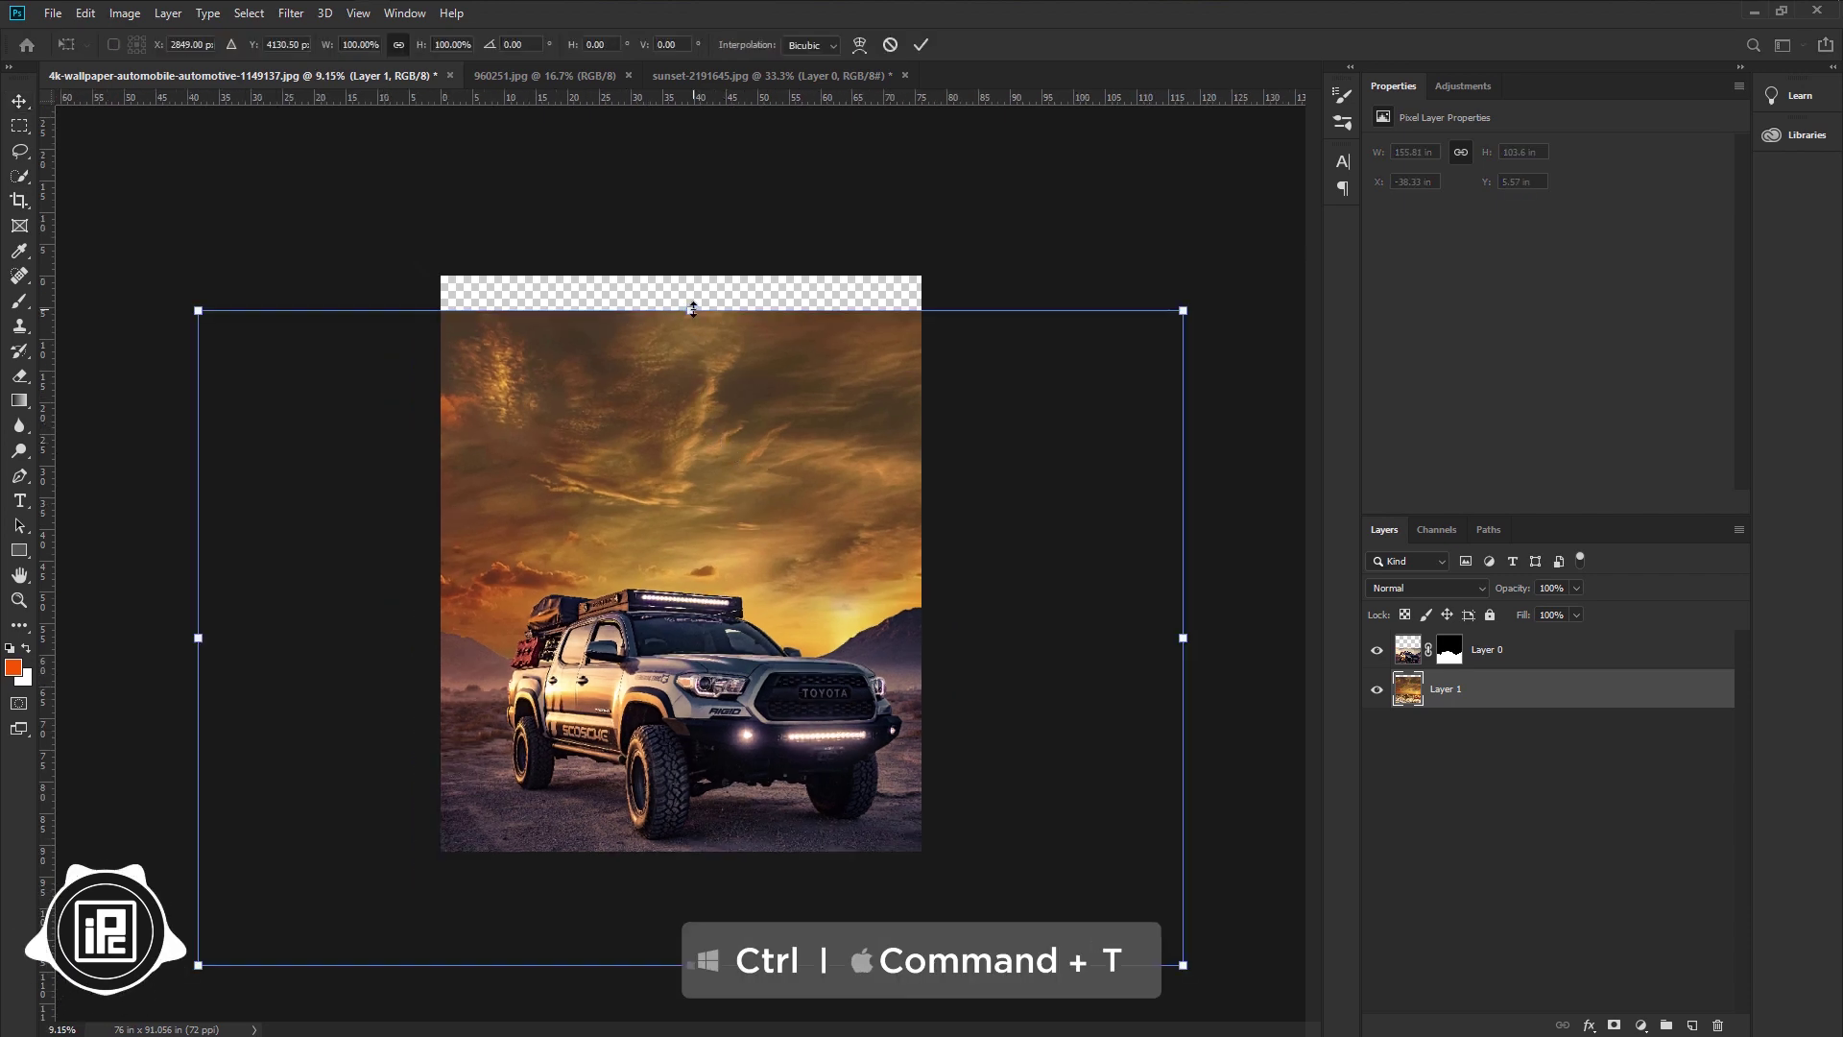
drag(693, 309, 691, 276)
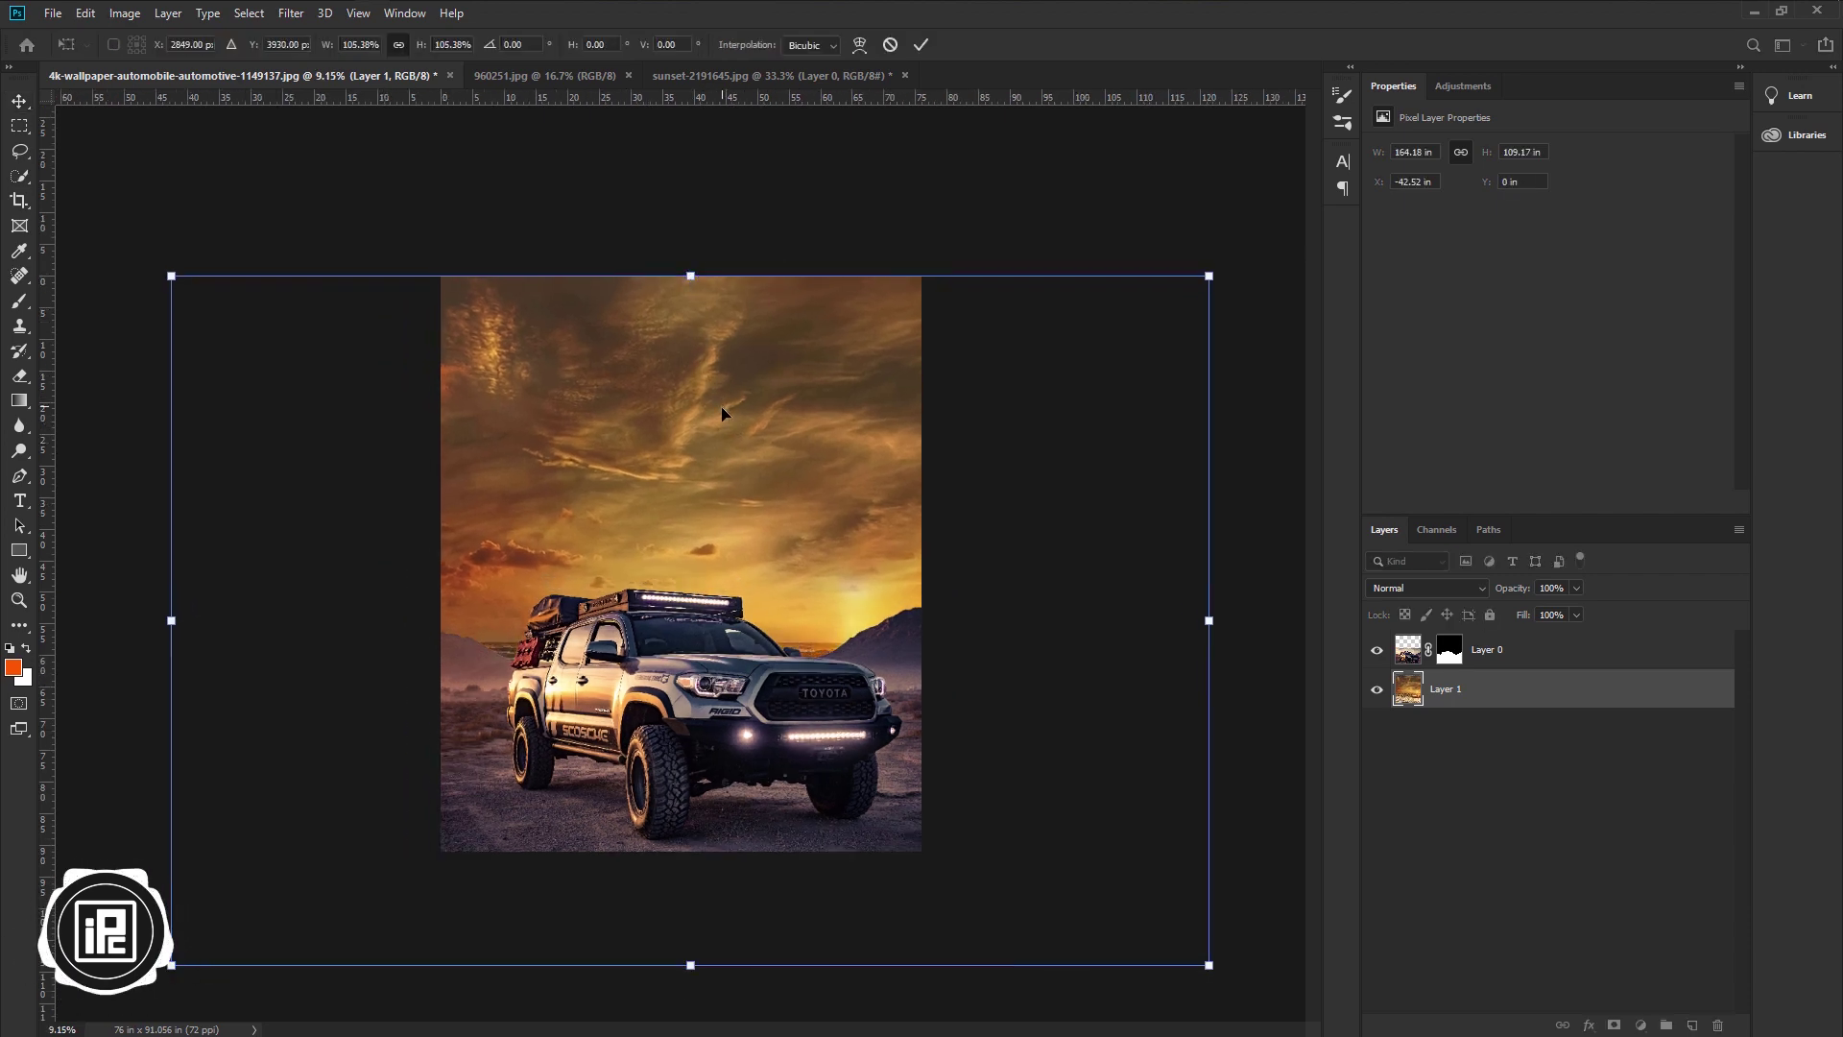
drag(723, 413, 722, 413)
Flip the sunset layer horizontally and shift it left so the sun glows behind the truck's rear.
right_click(732, 450)
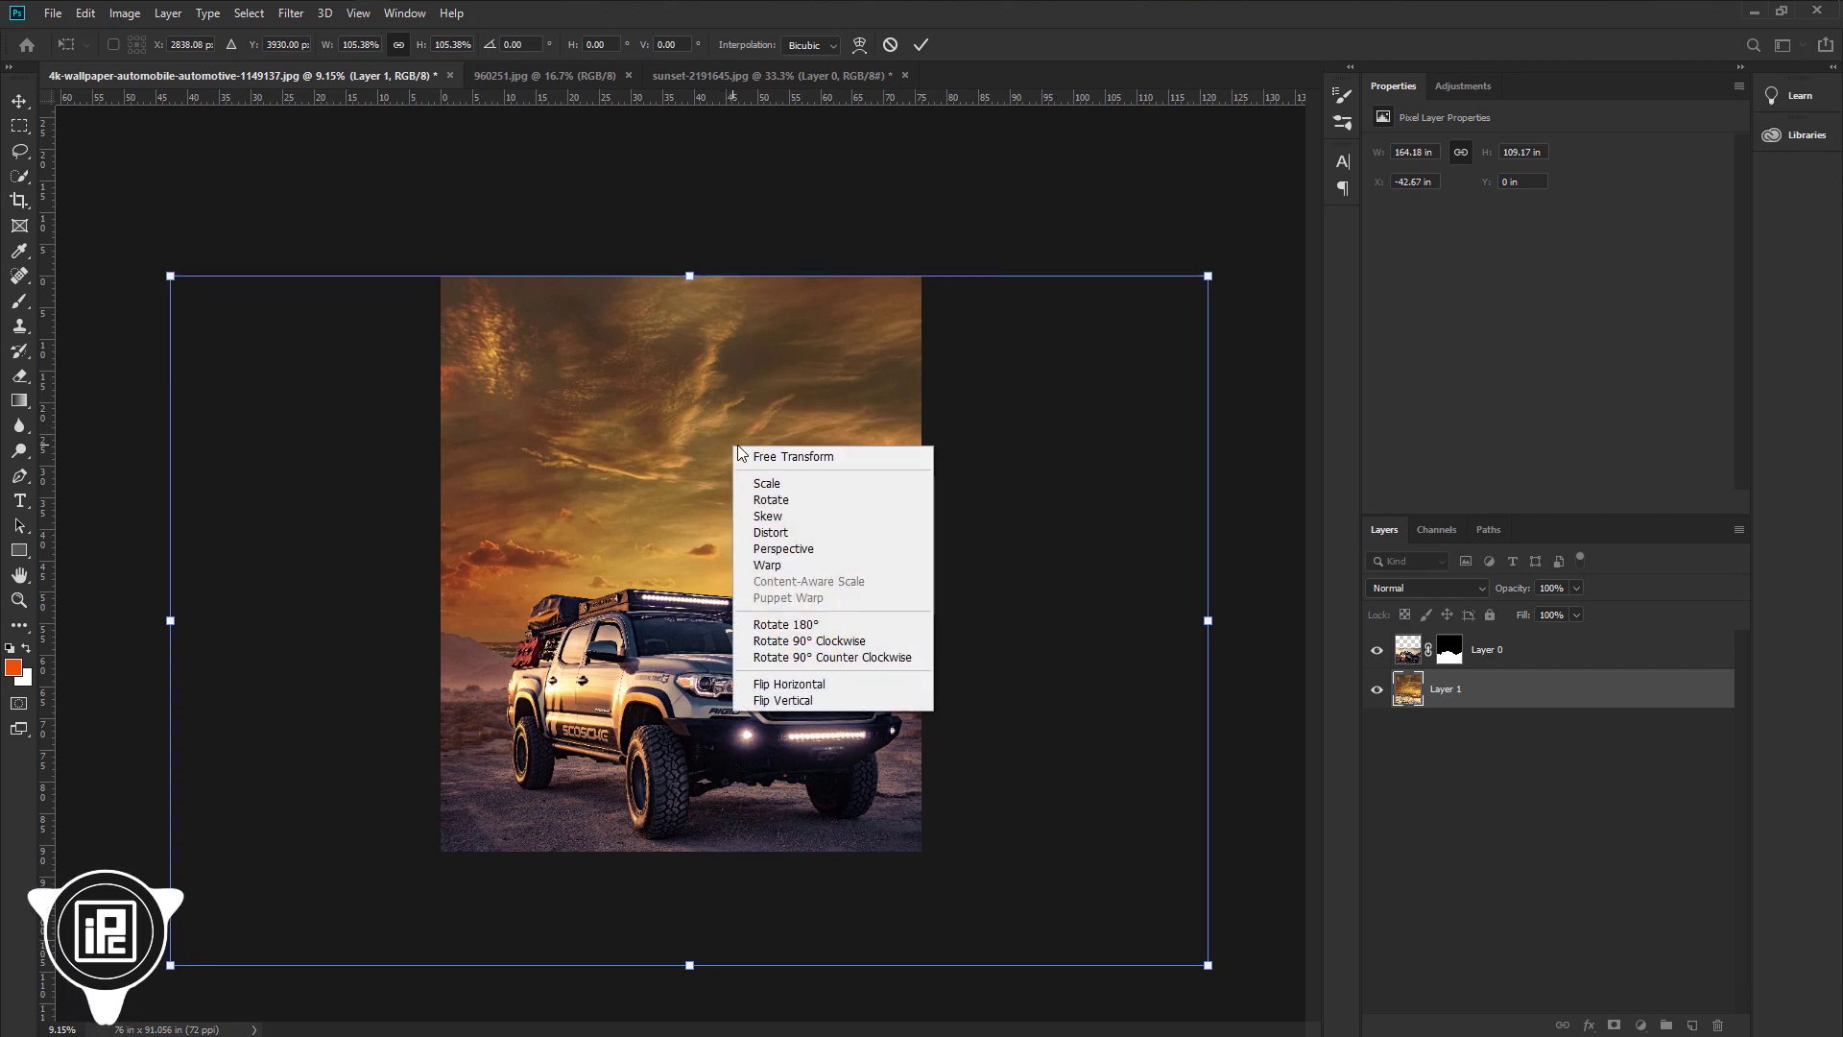
click(805, 685)
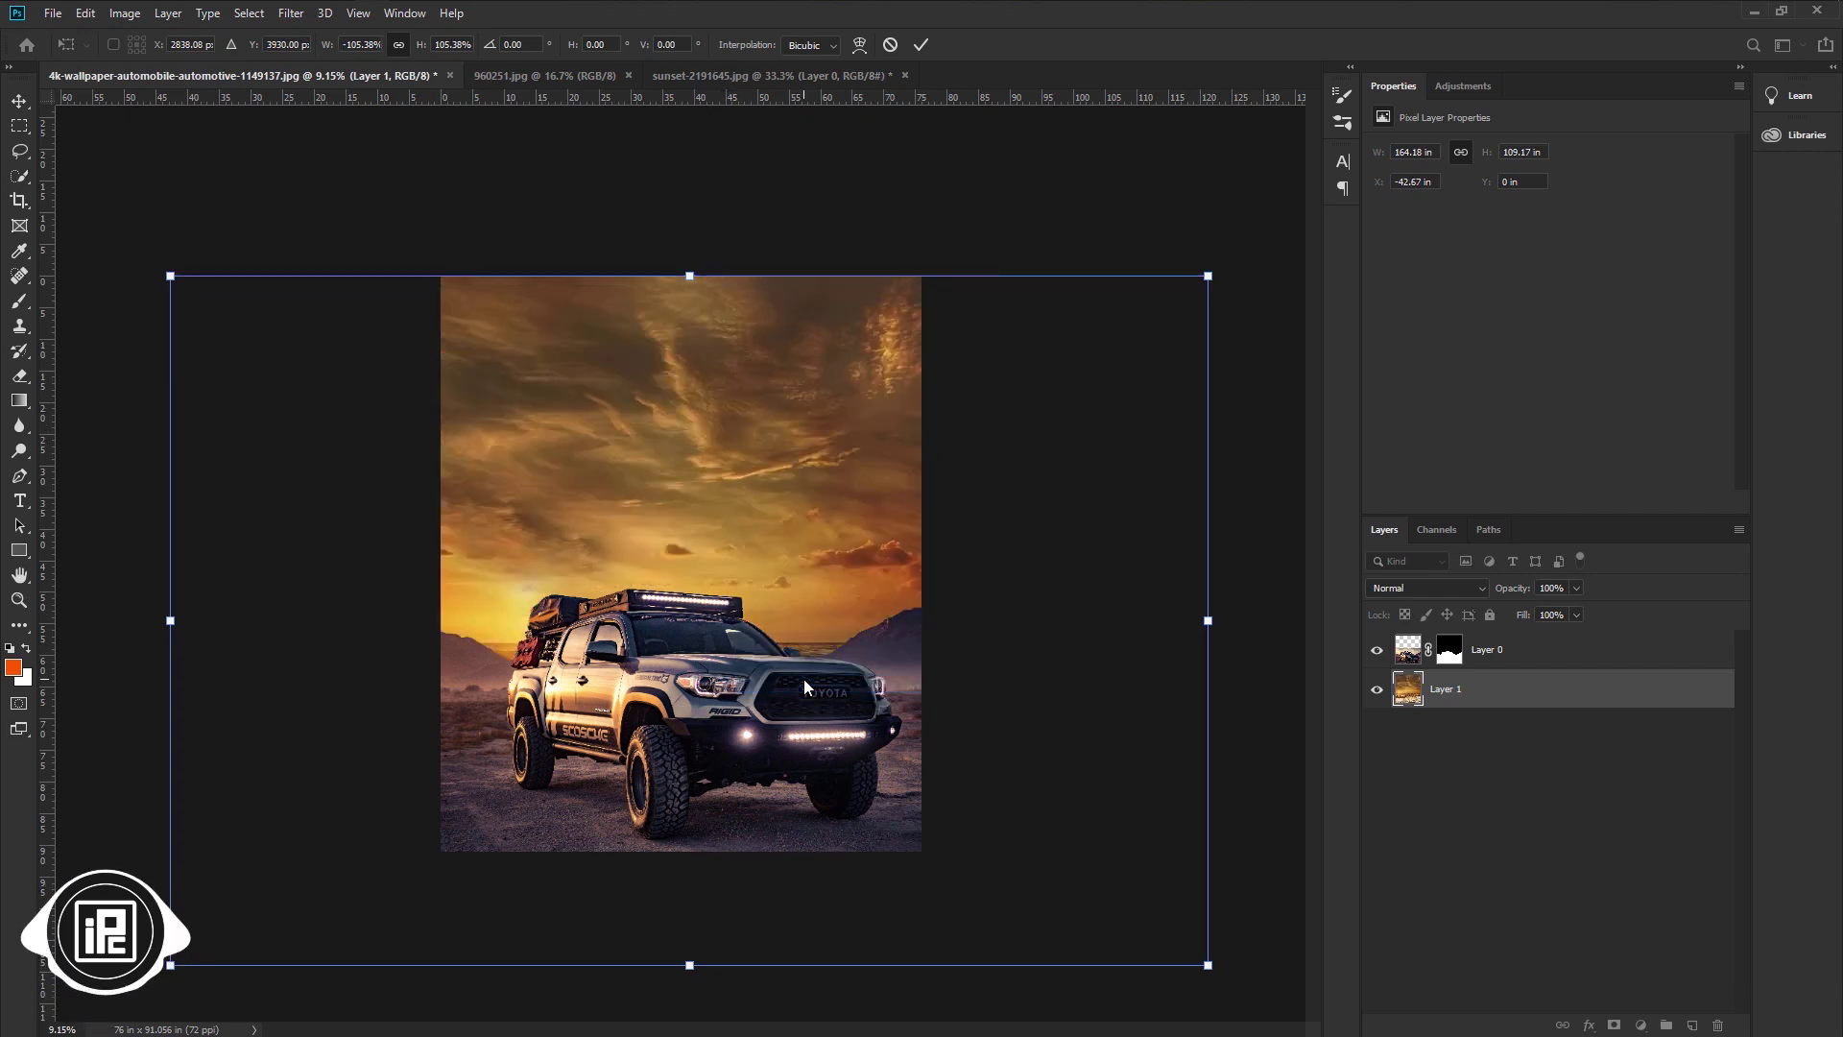
drag(634, 549, 585, 549)
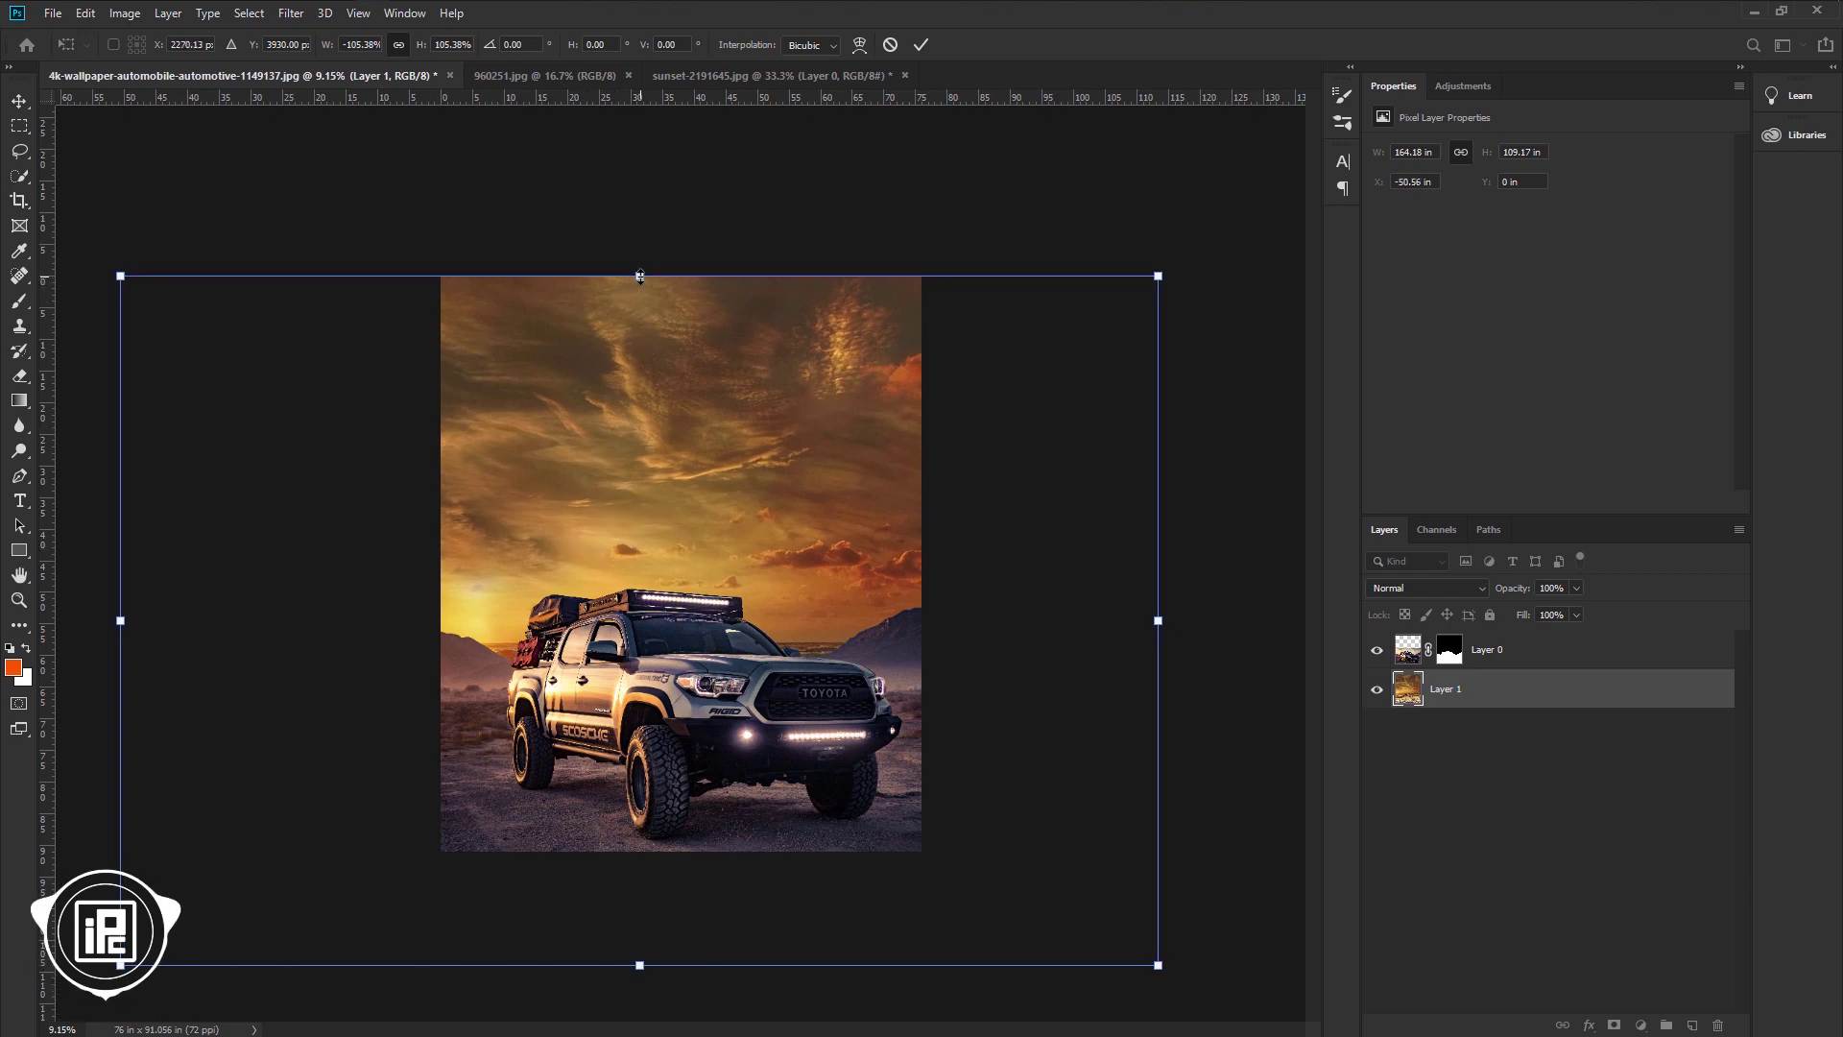
Enlarge the sunset layer to about 118%, centre it over the canvas and apply the transformation.
drag(640, 276, 641, 234)
drag(772, 396, 787, 438)
drag(661, 276, 661, 241)
drag(694, 456, 715, 448)
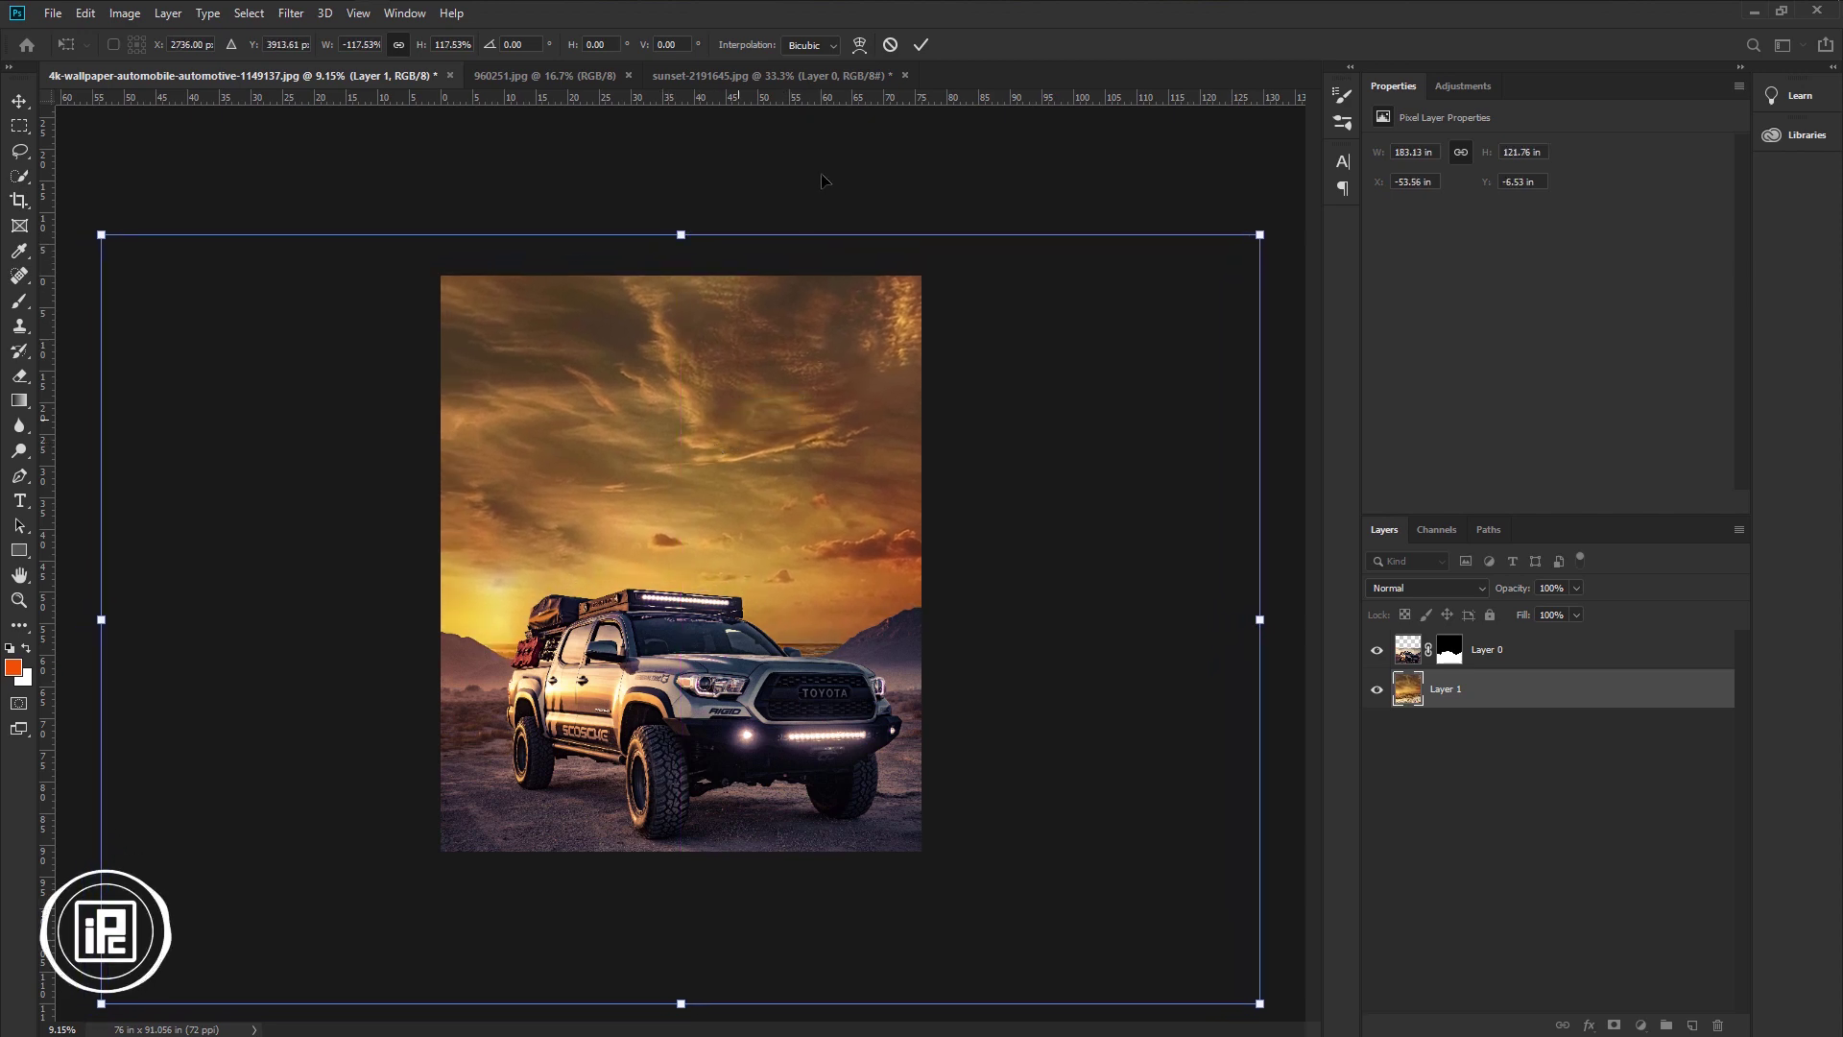
click(920, 45)
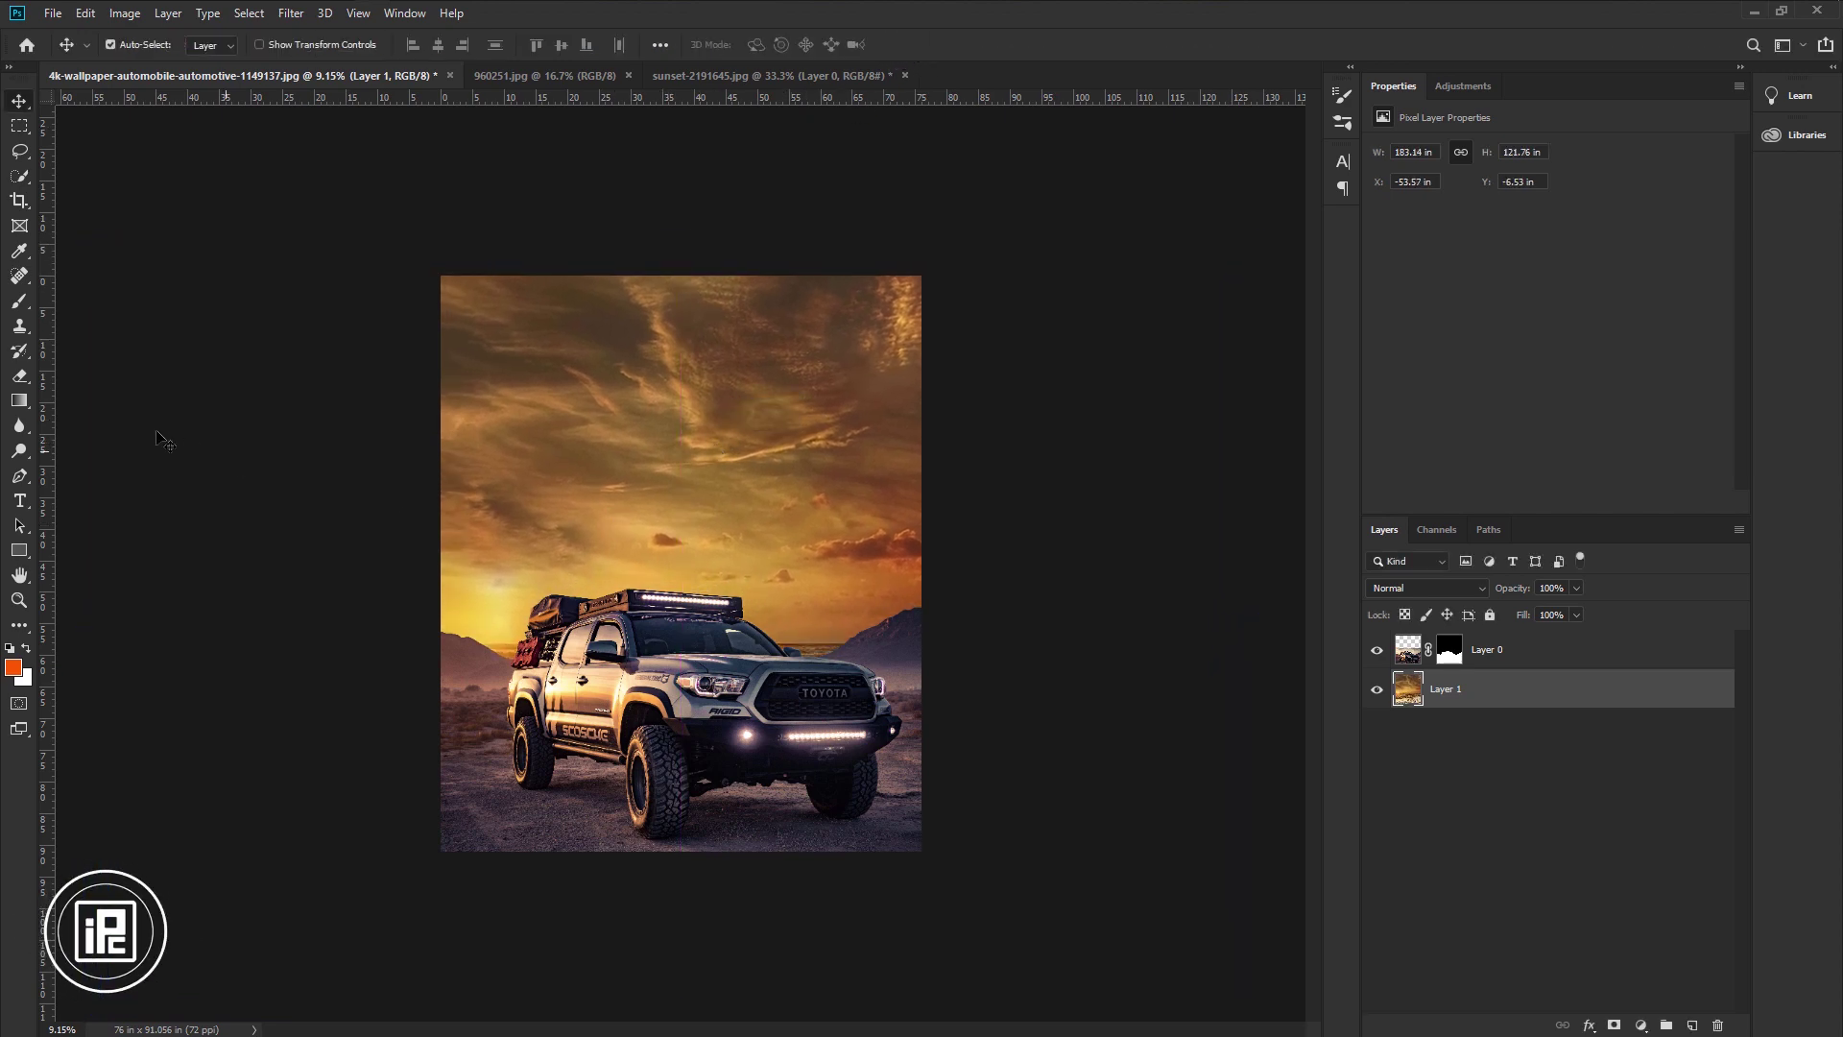
Crop the document to its current canvas with Delete Cropped Pixels enabled, then return to the Move tool.
click(27, 205)
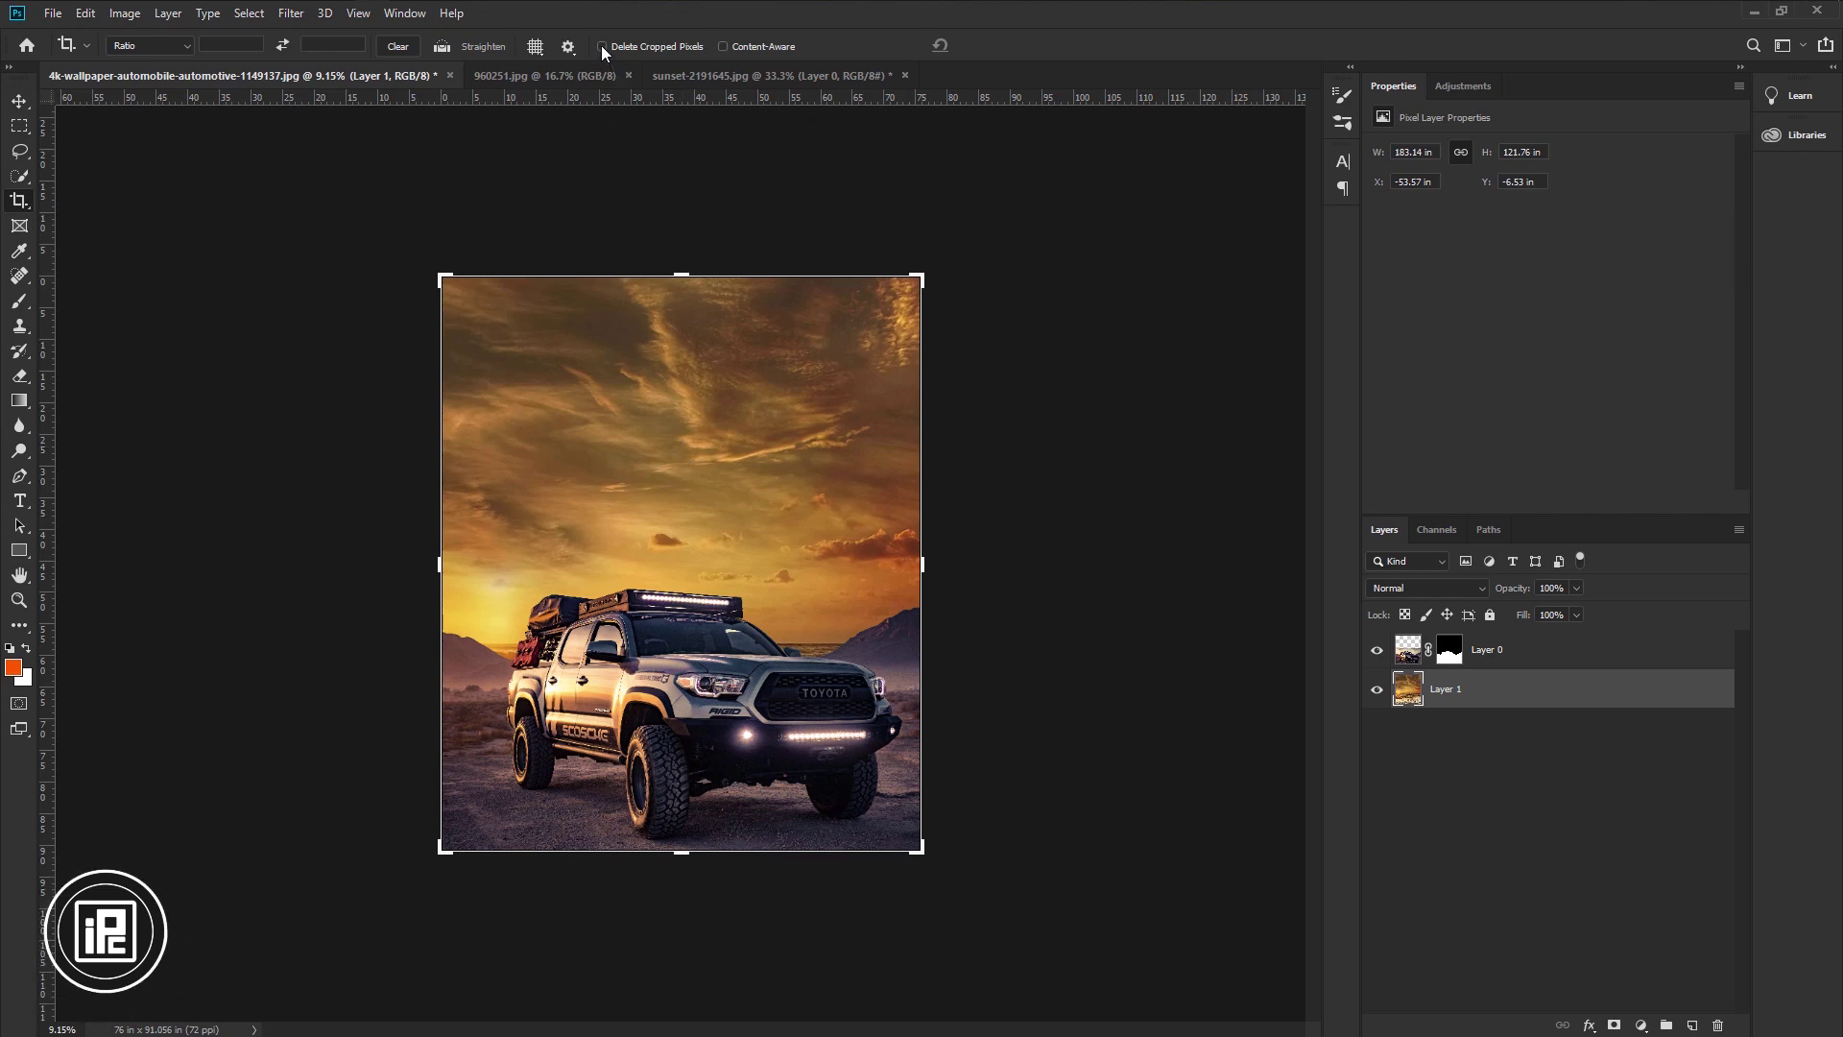
click(765, 535)
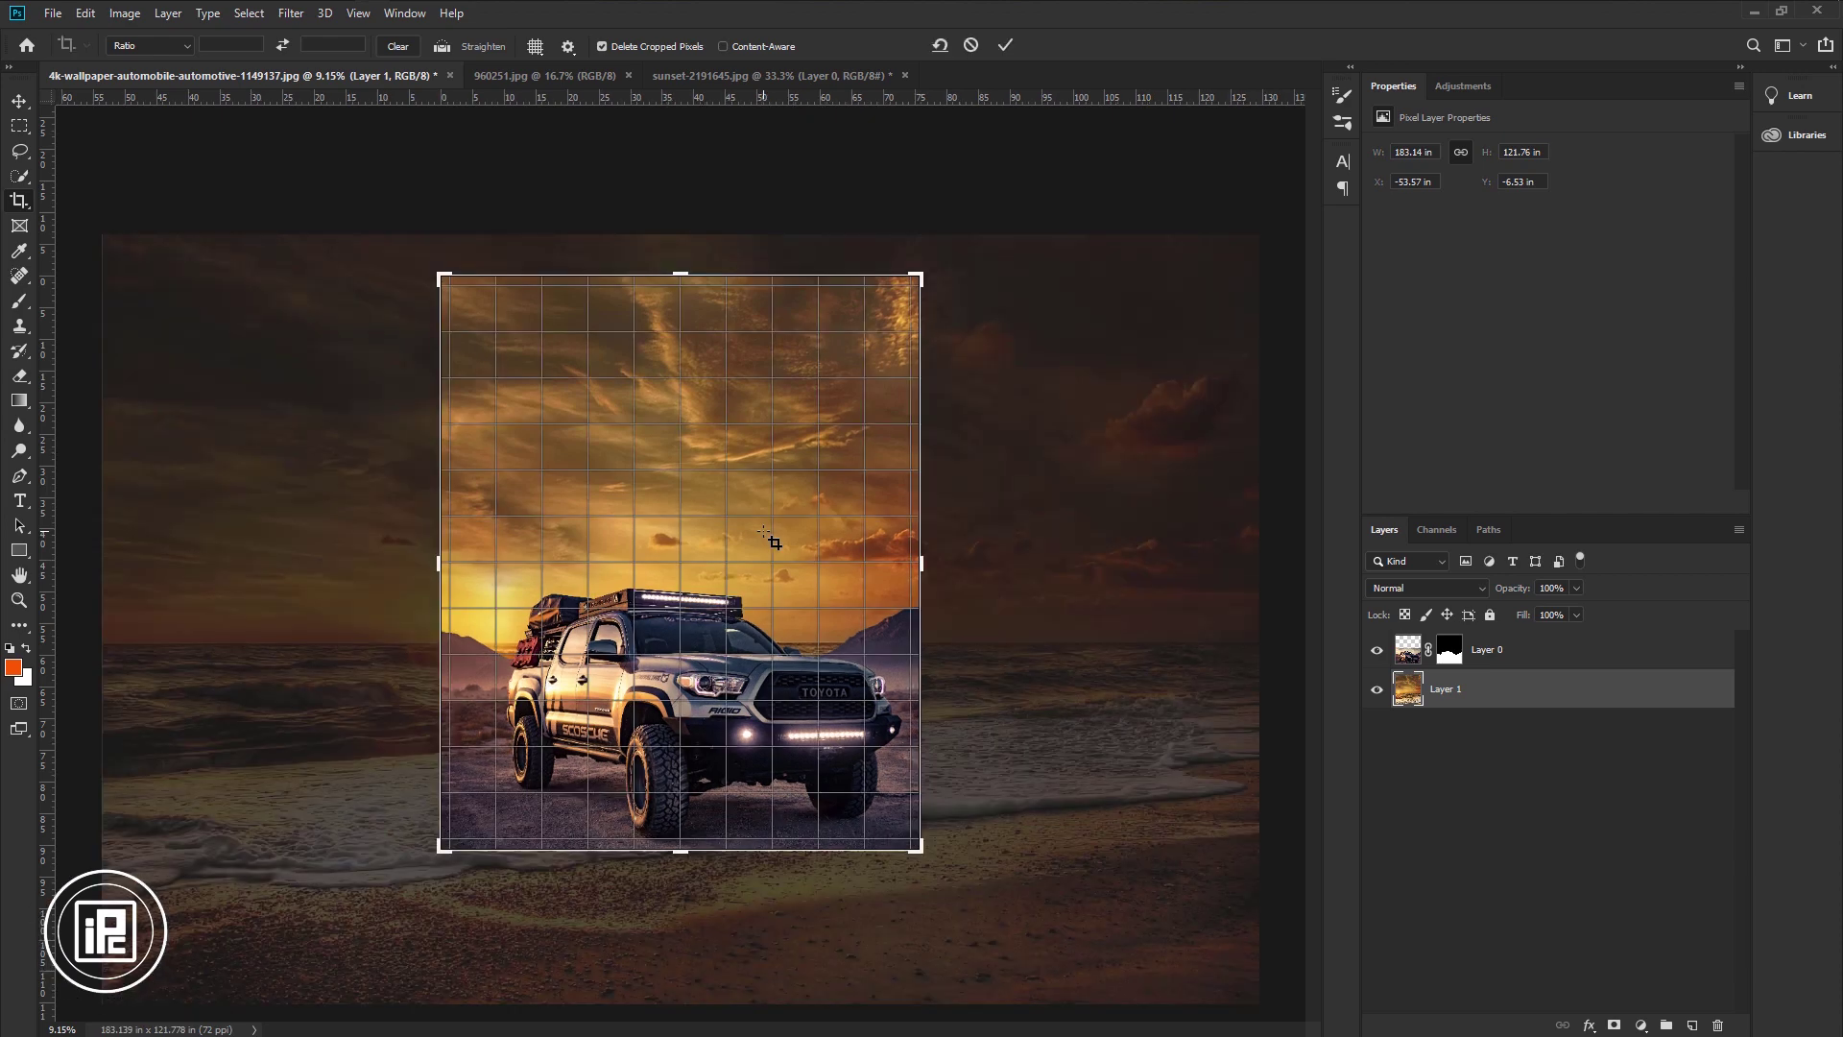
click(1006, 46)
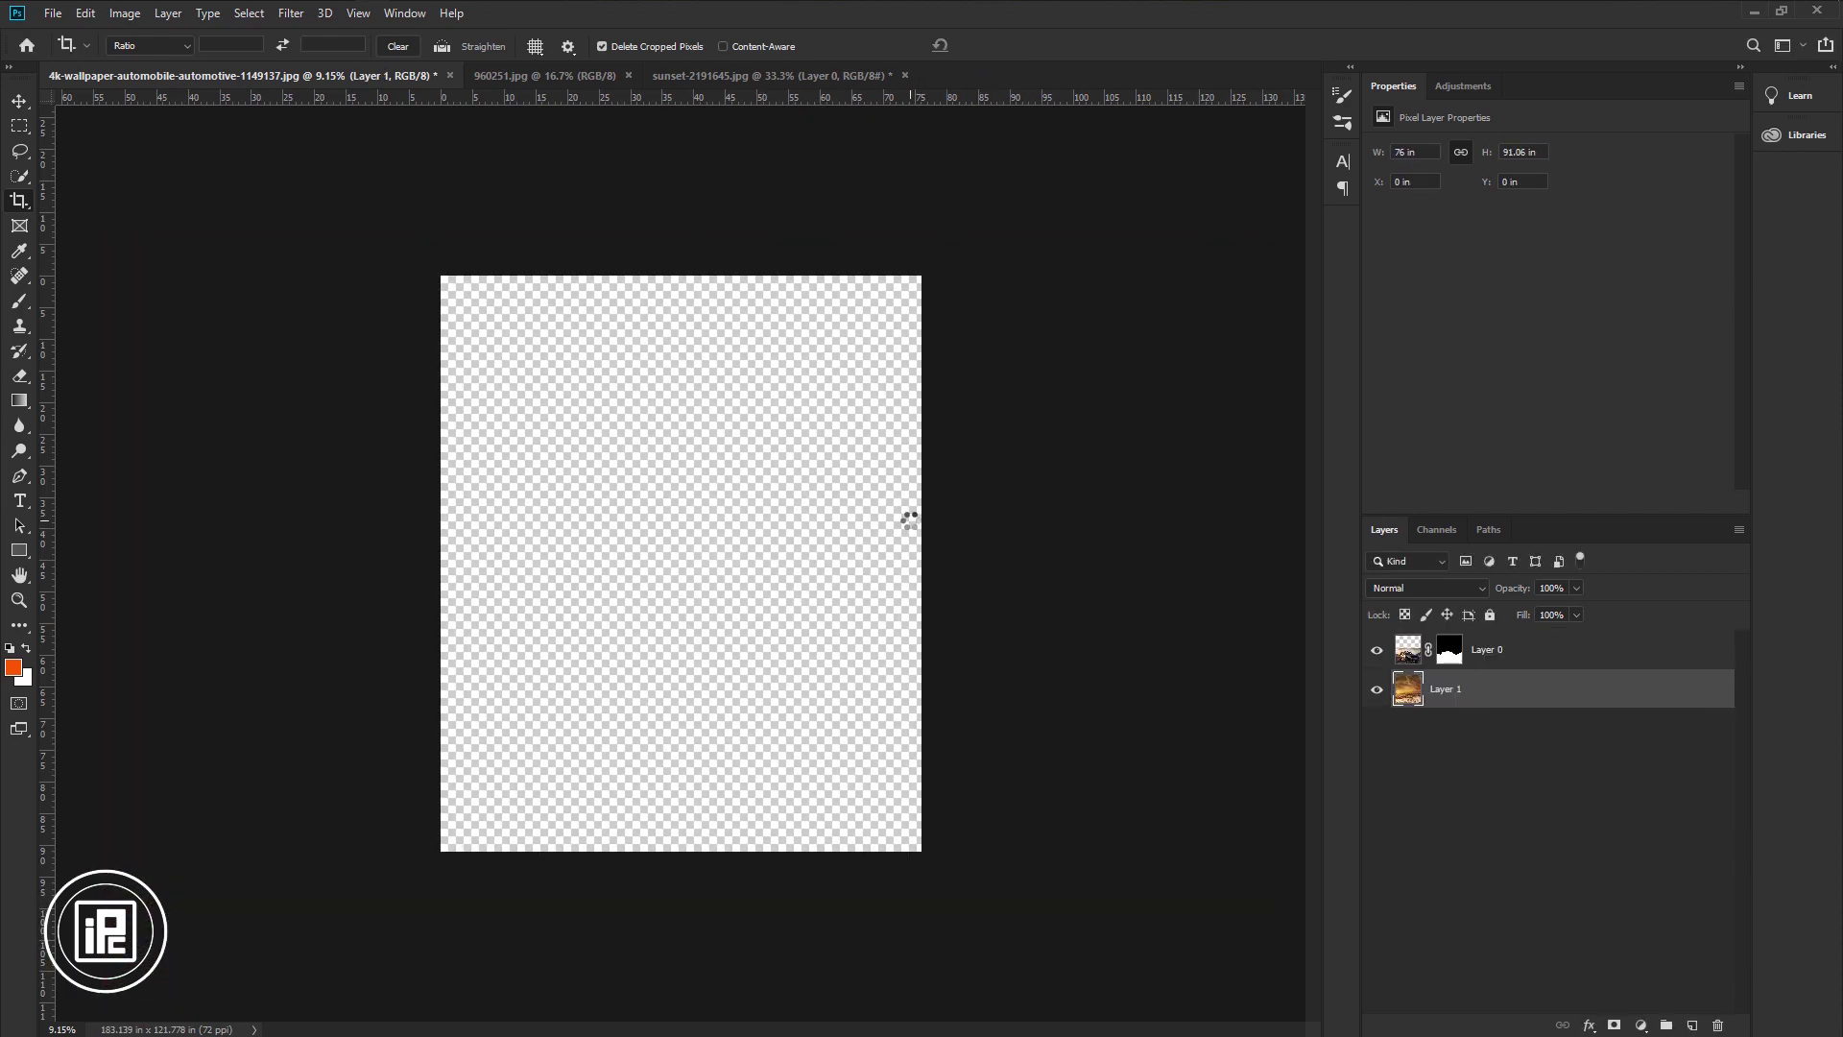
click(19, 101)
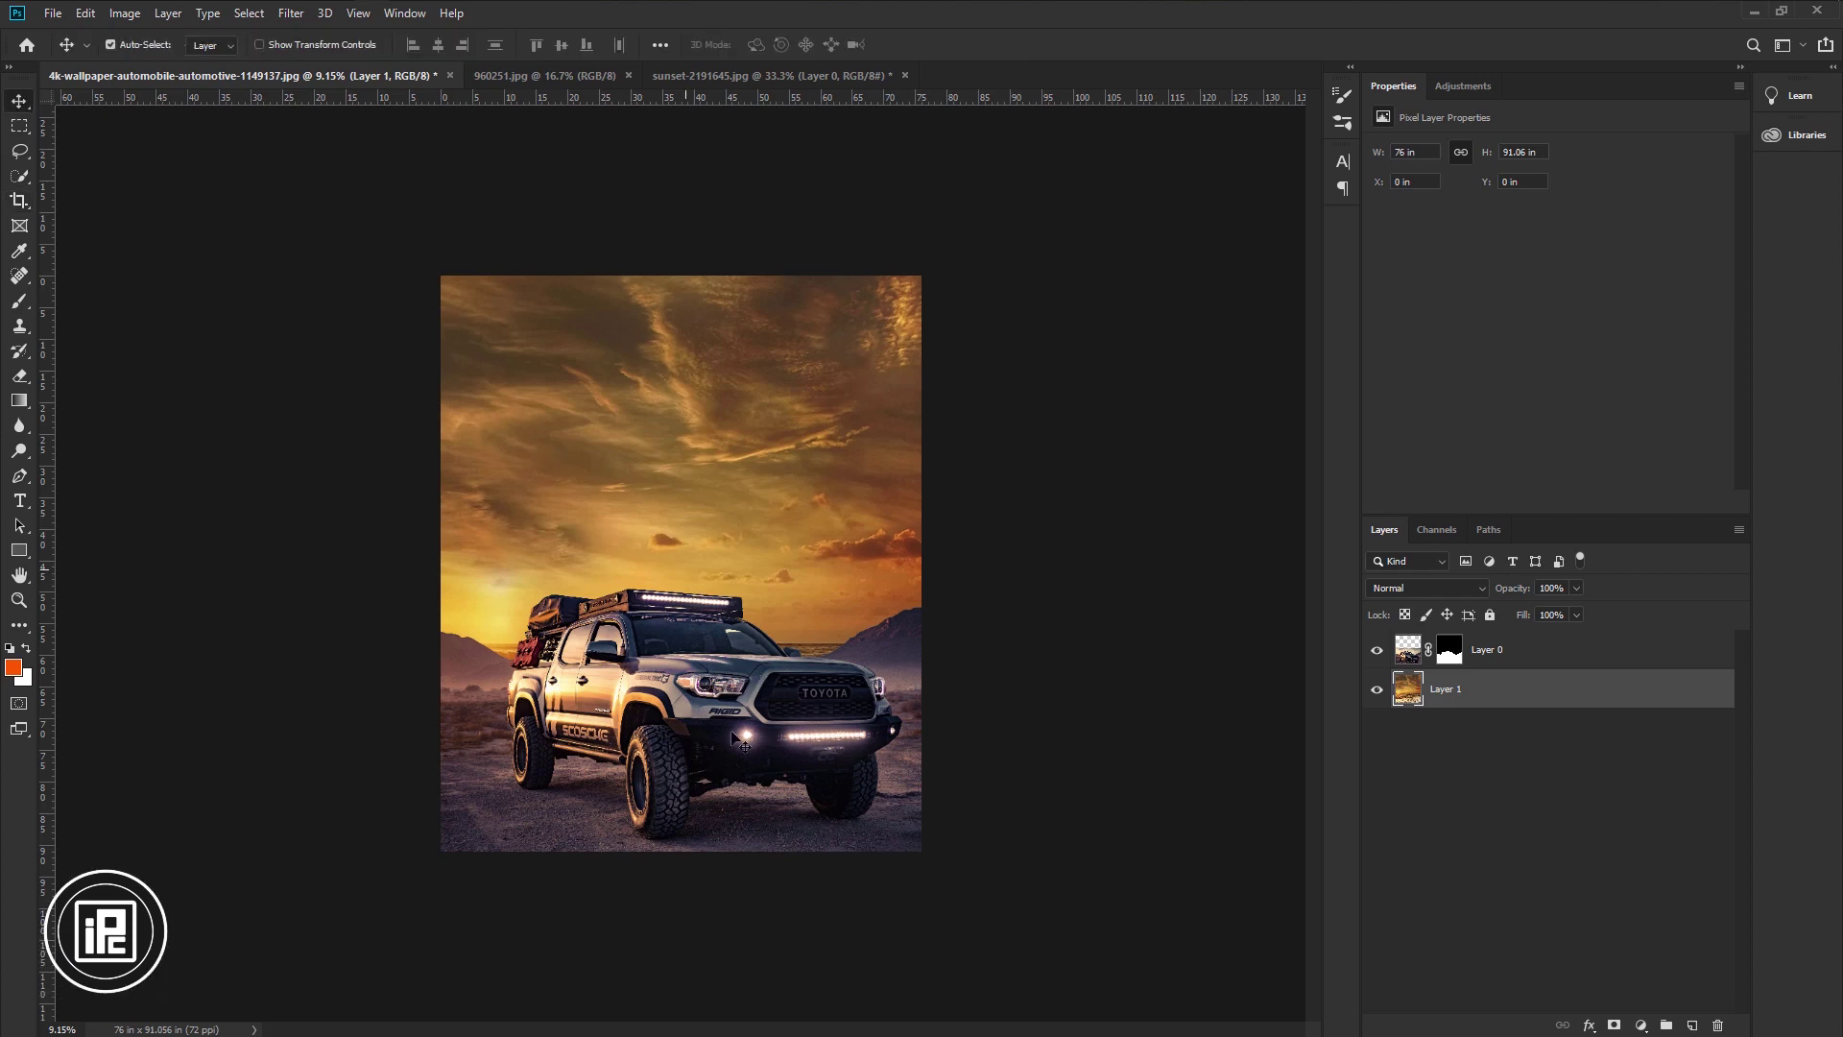
scroll(588, 708, up, 2)
scroll(584, 703, up, 1)
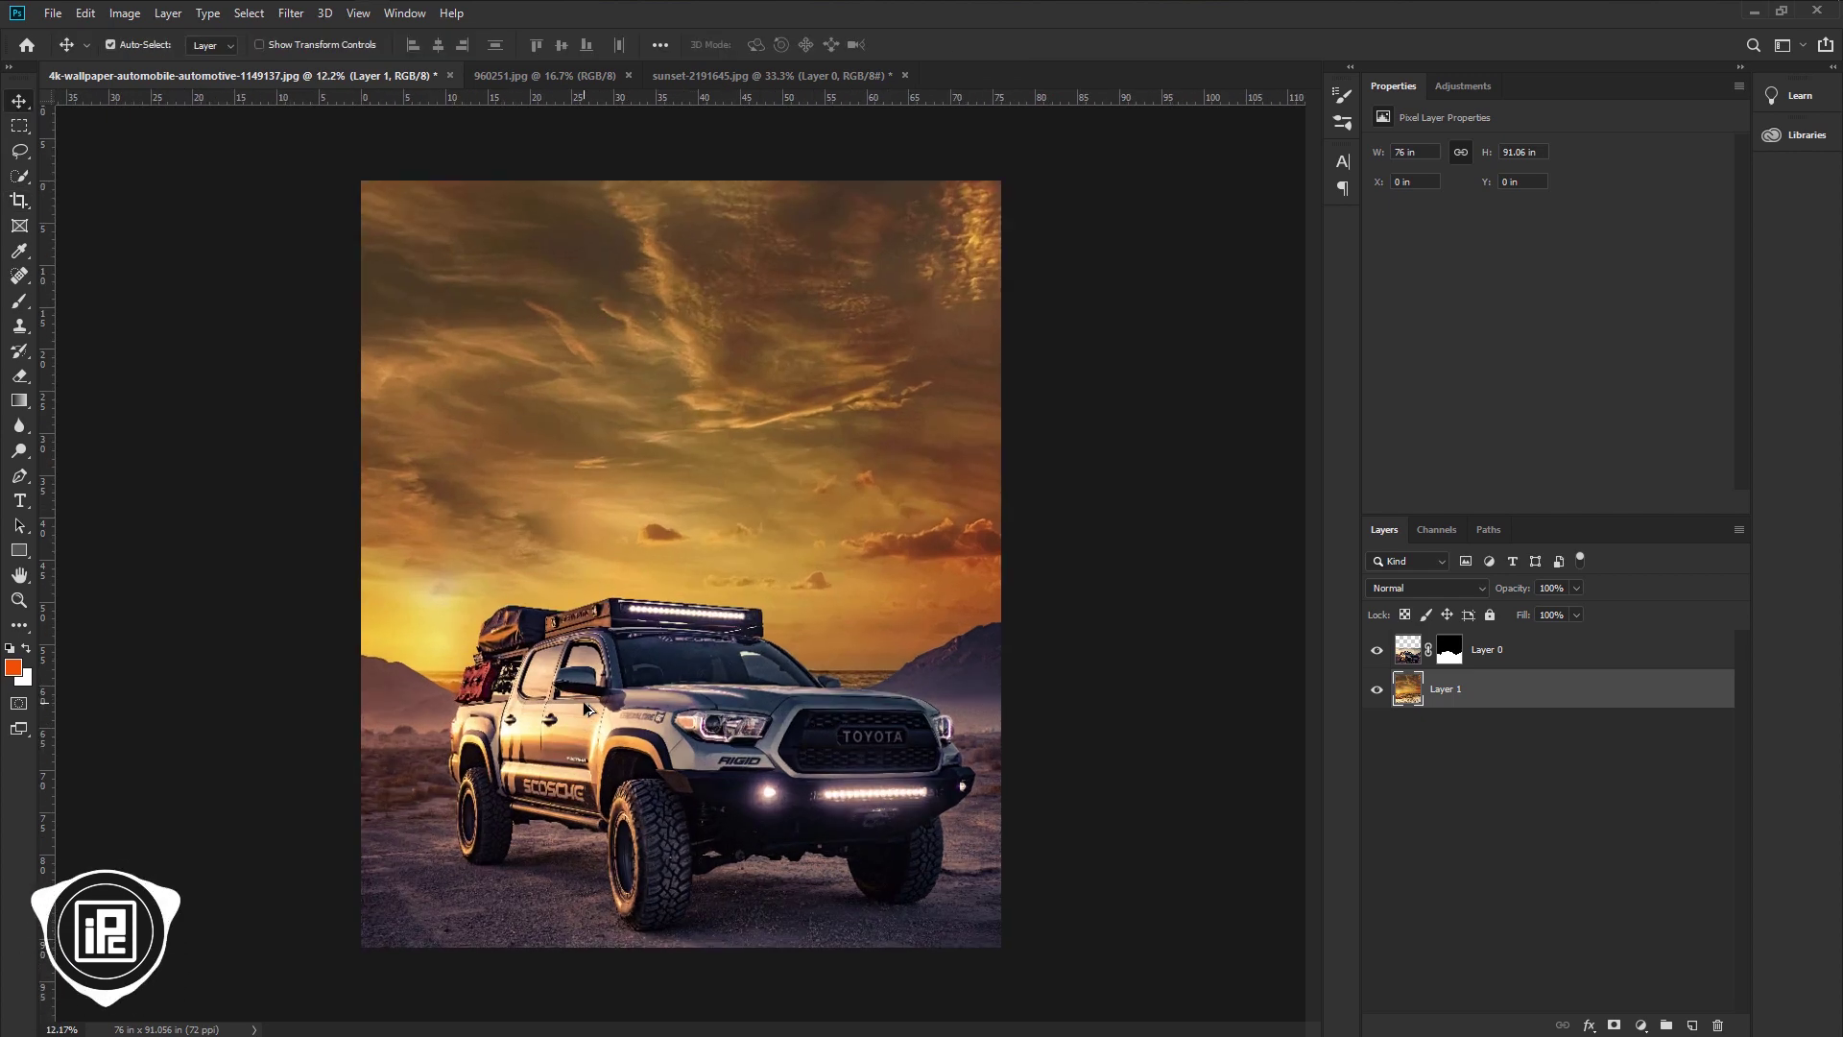
scroll(583, 704, down, 2)
scroll(584, 704, up, 1)
Switch to the 960251.jpg document and roughly select the seated man's body with the Quick Selection tool.
click(587, 80)
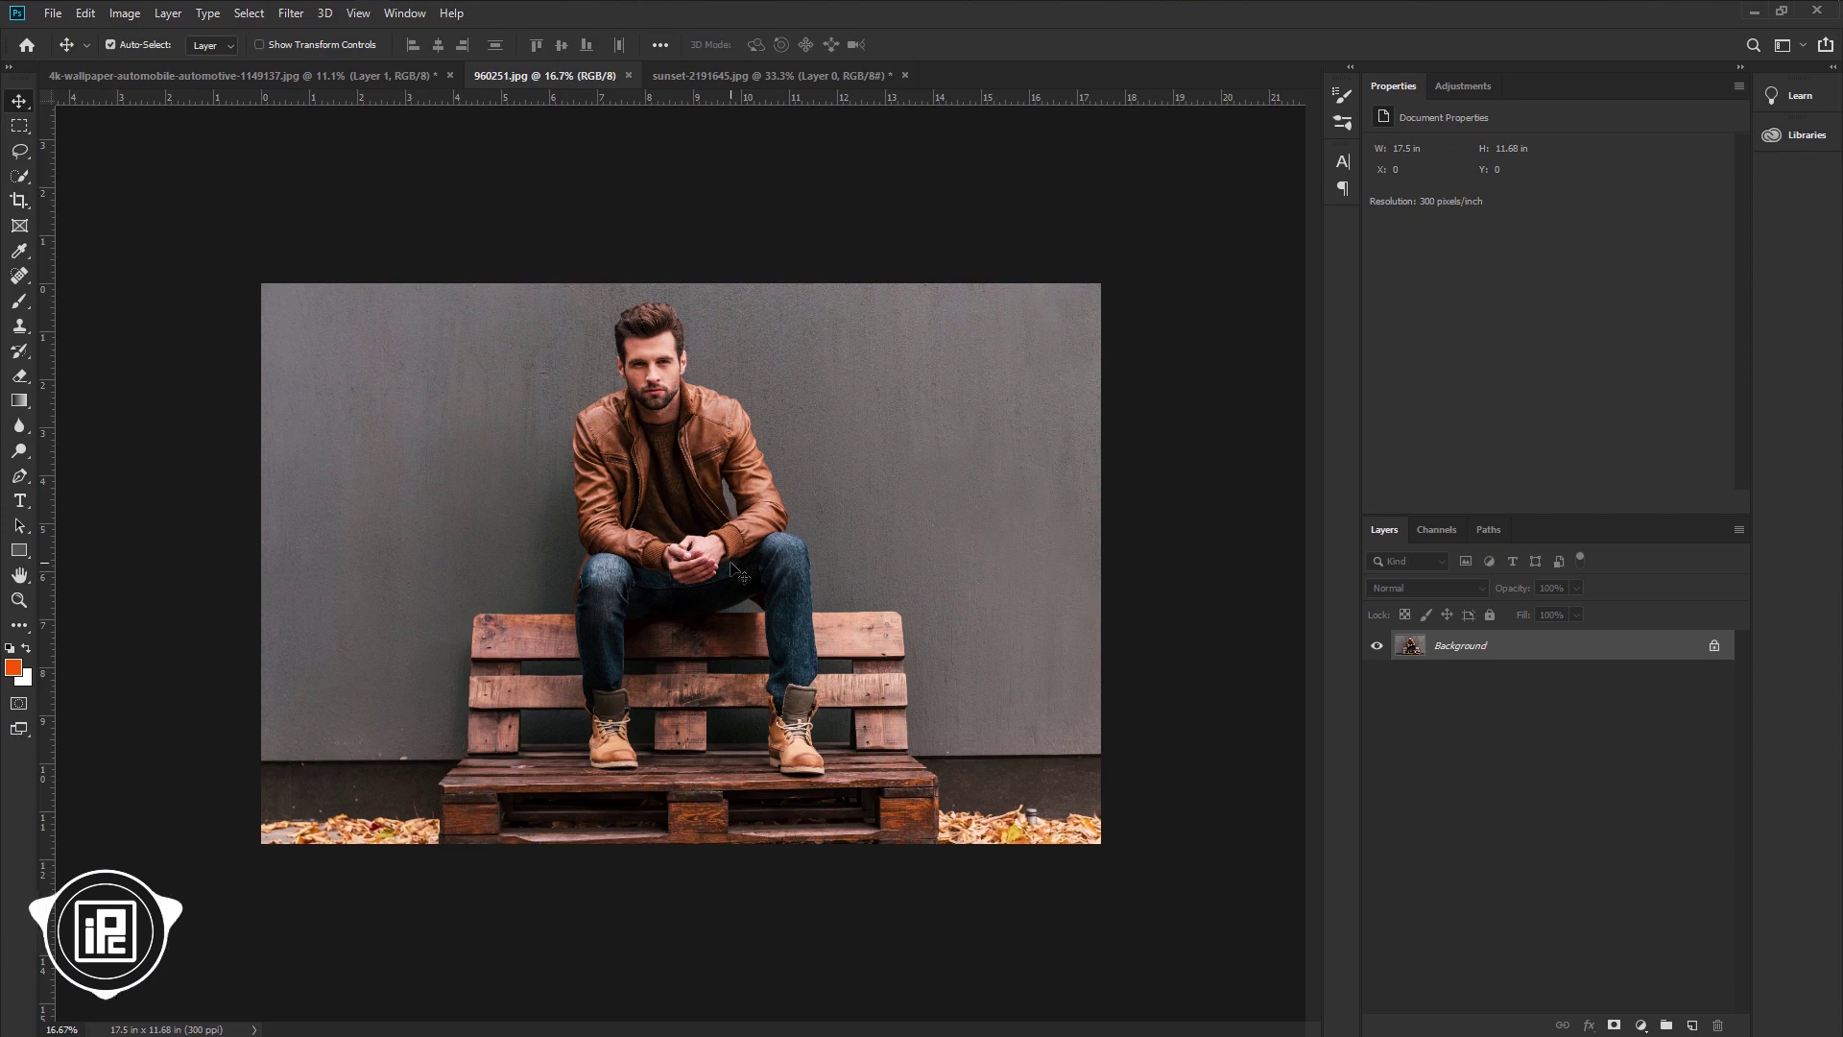
scroll(739, 573, up, 3)
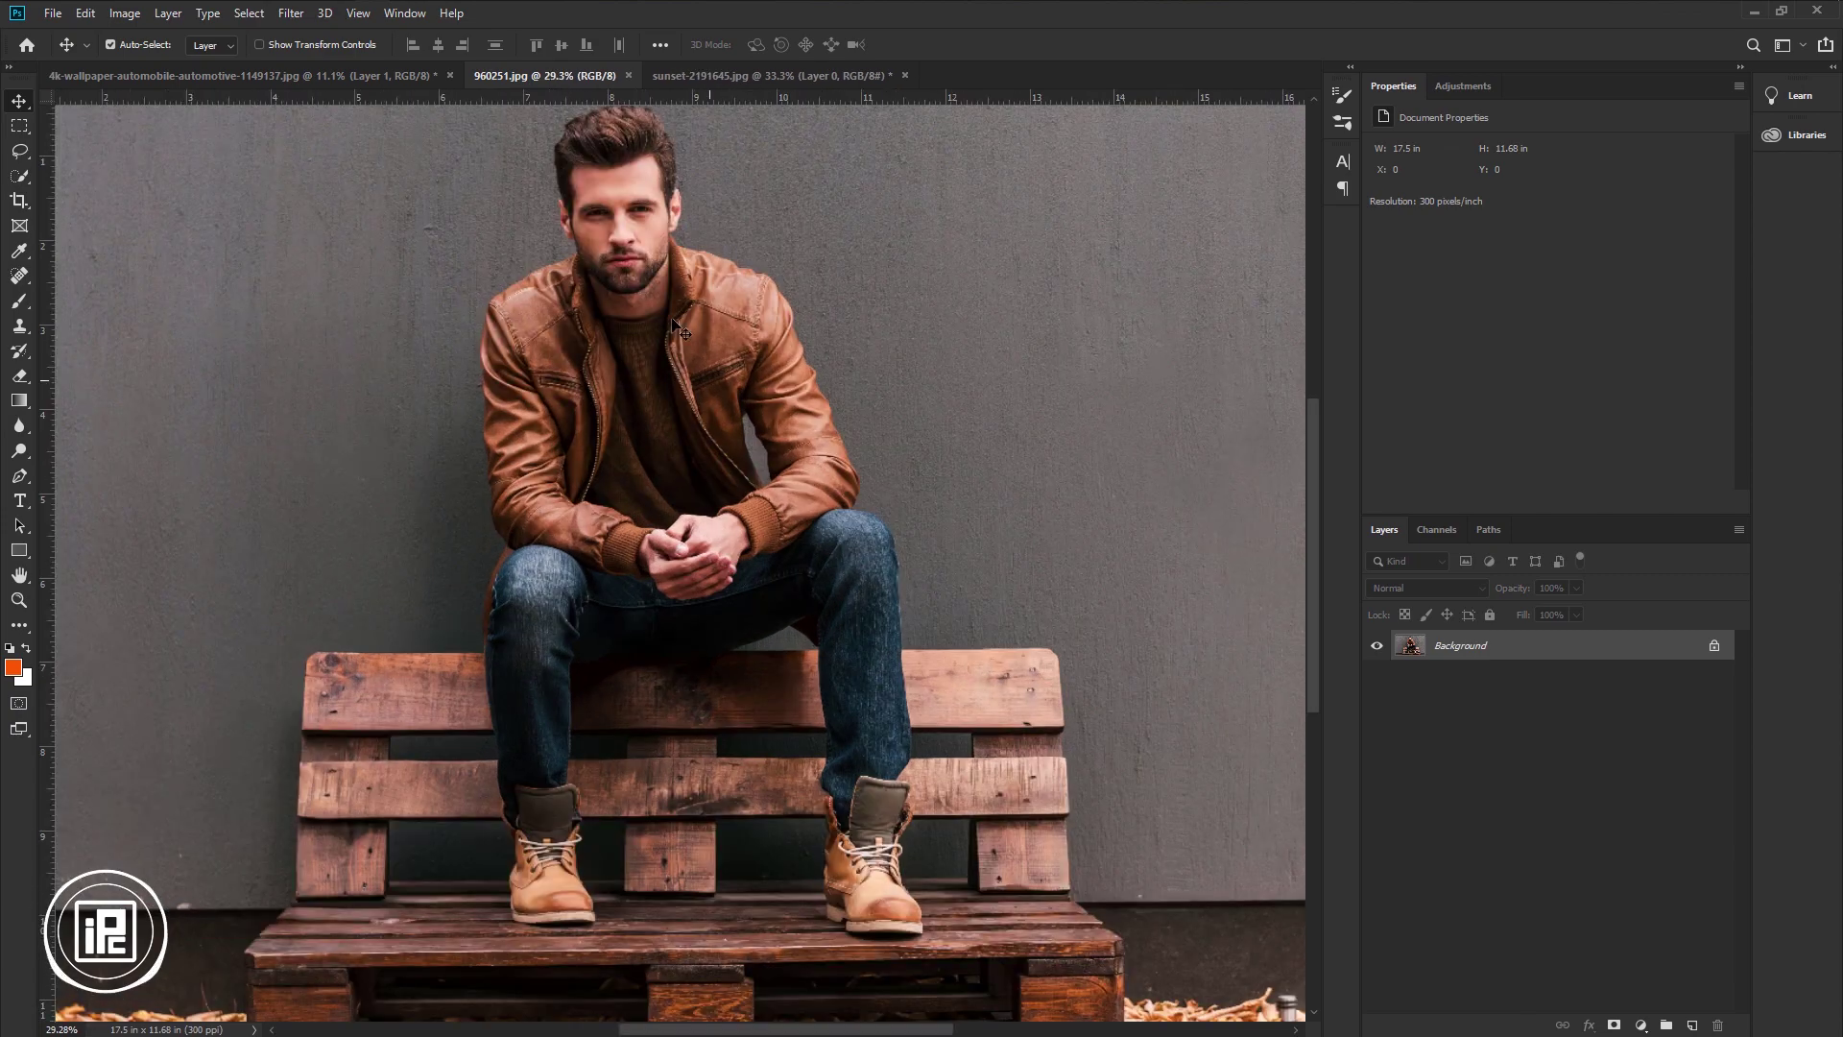
scroll(764, 669, up, 1)
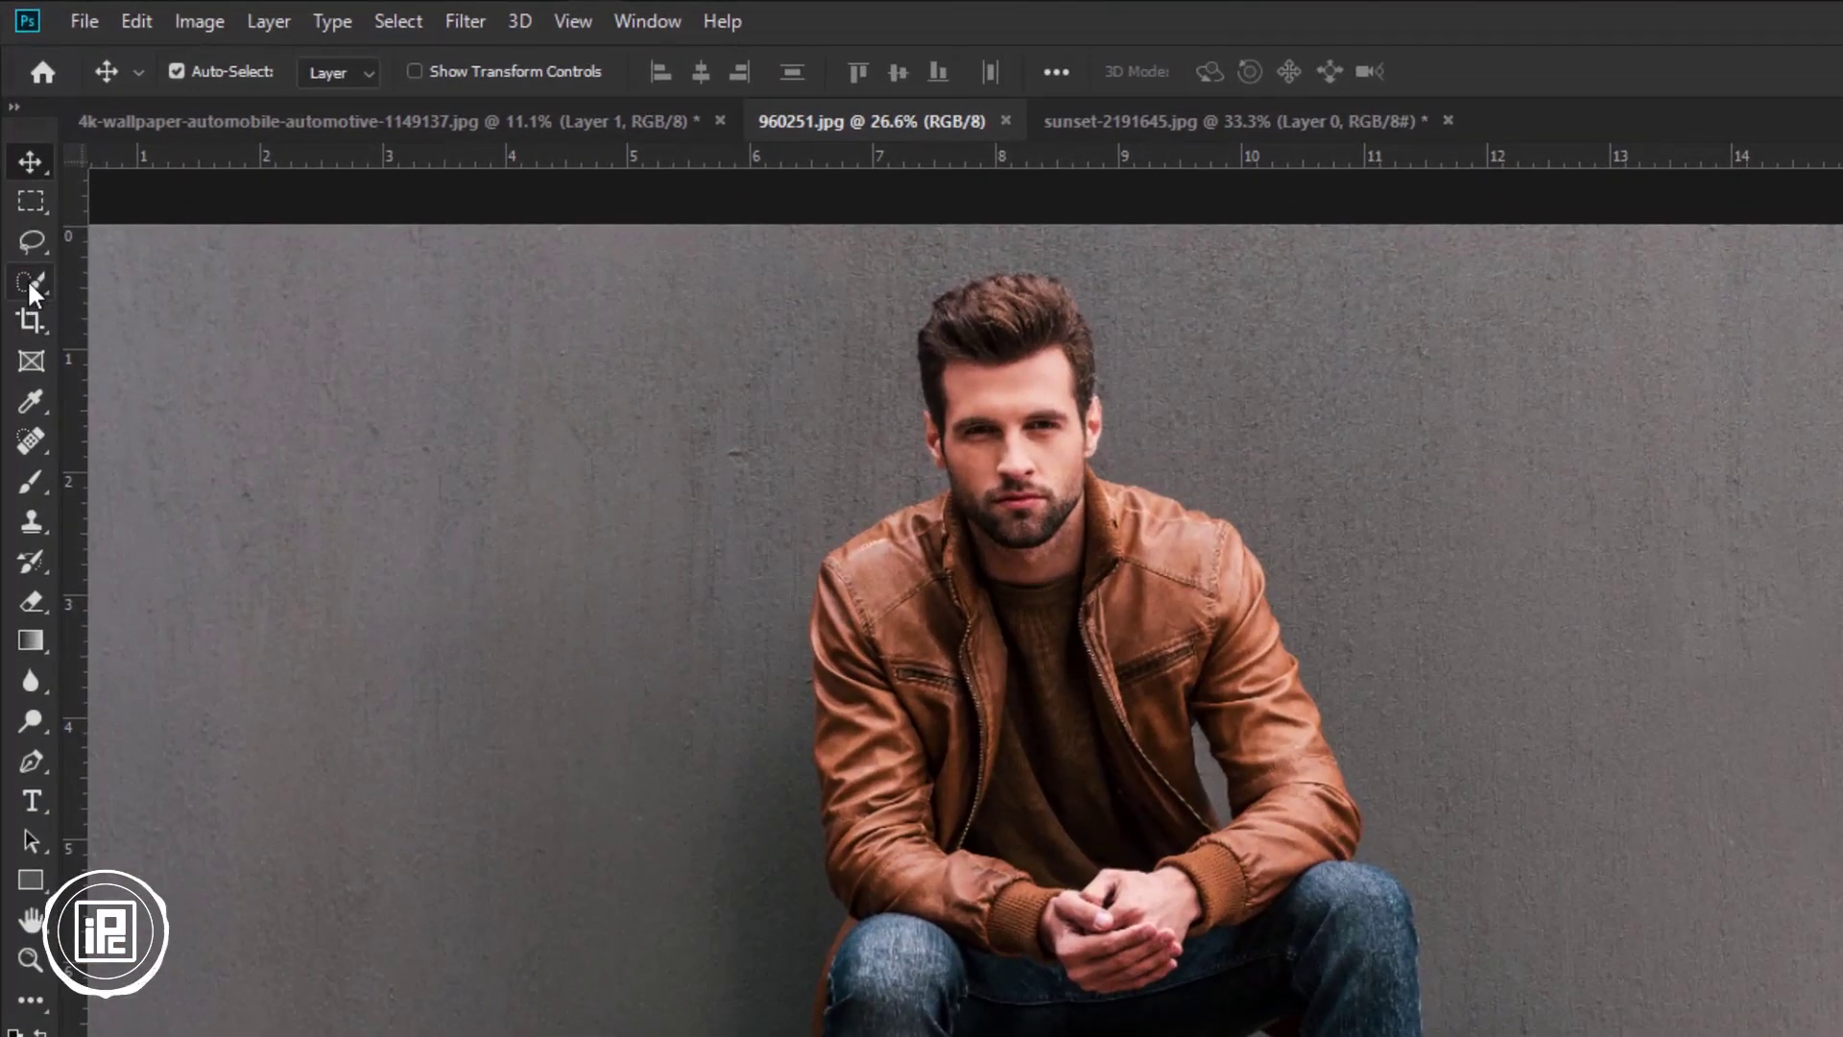
click(29, 284)
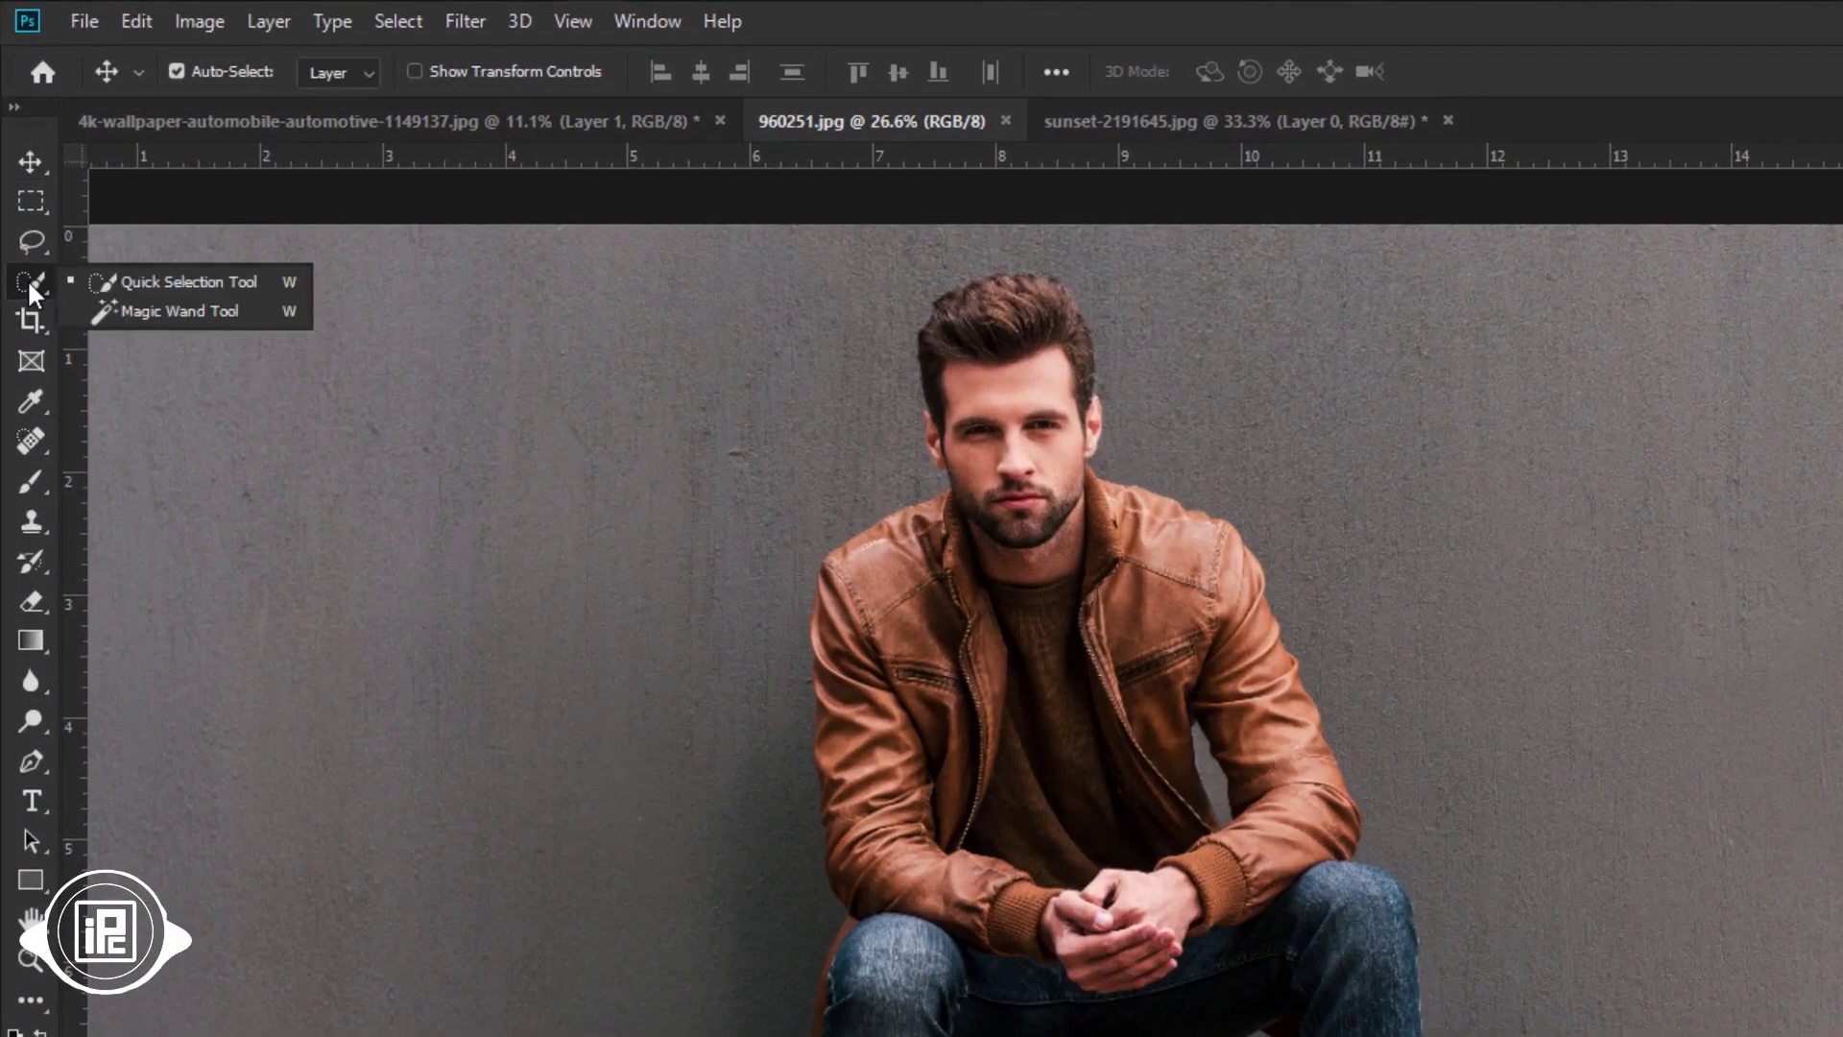
click(116, 278)
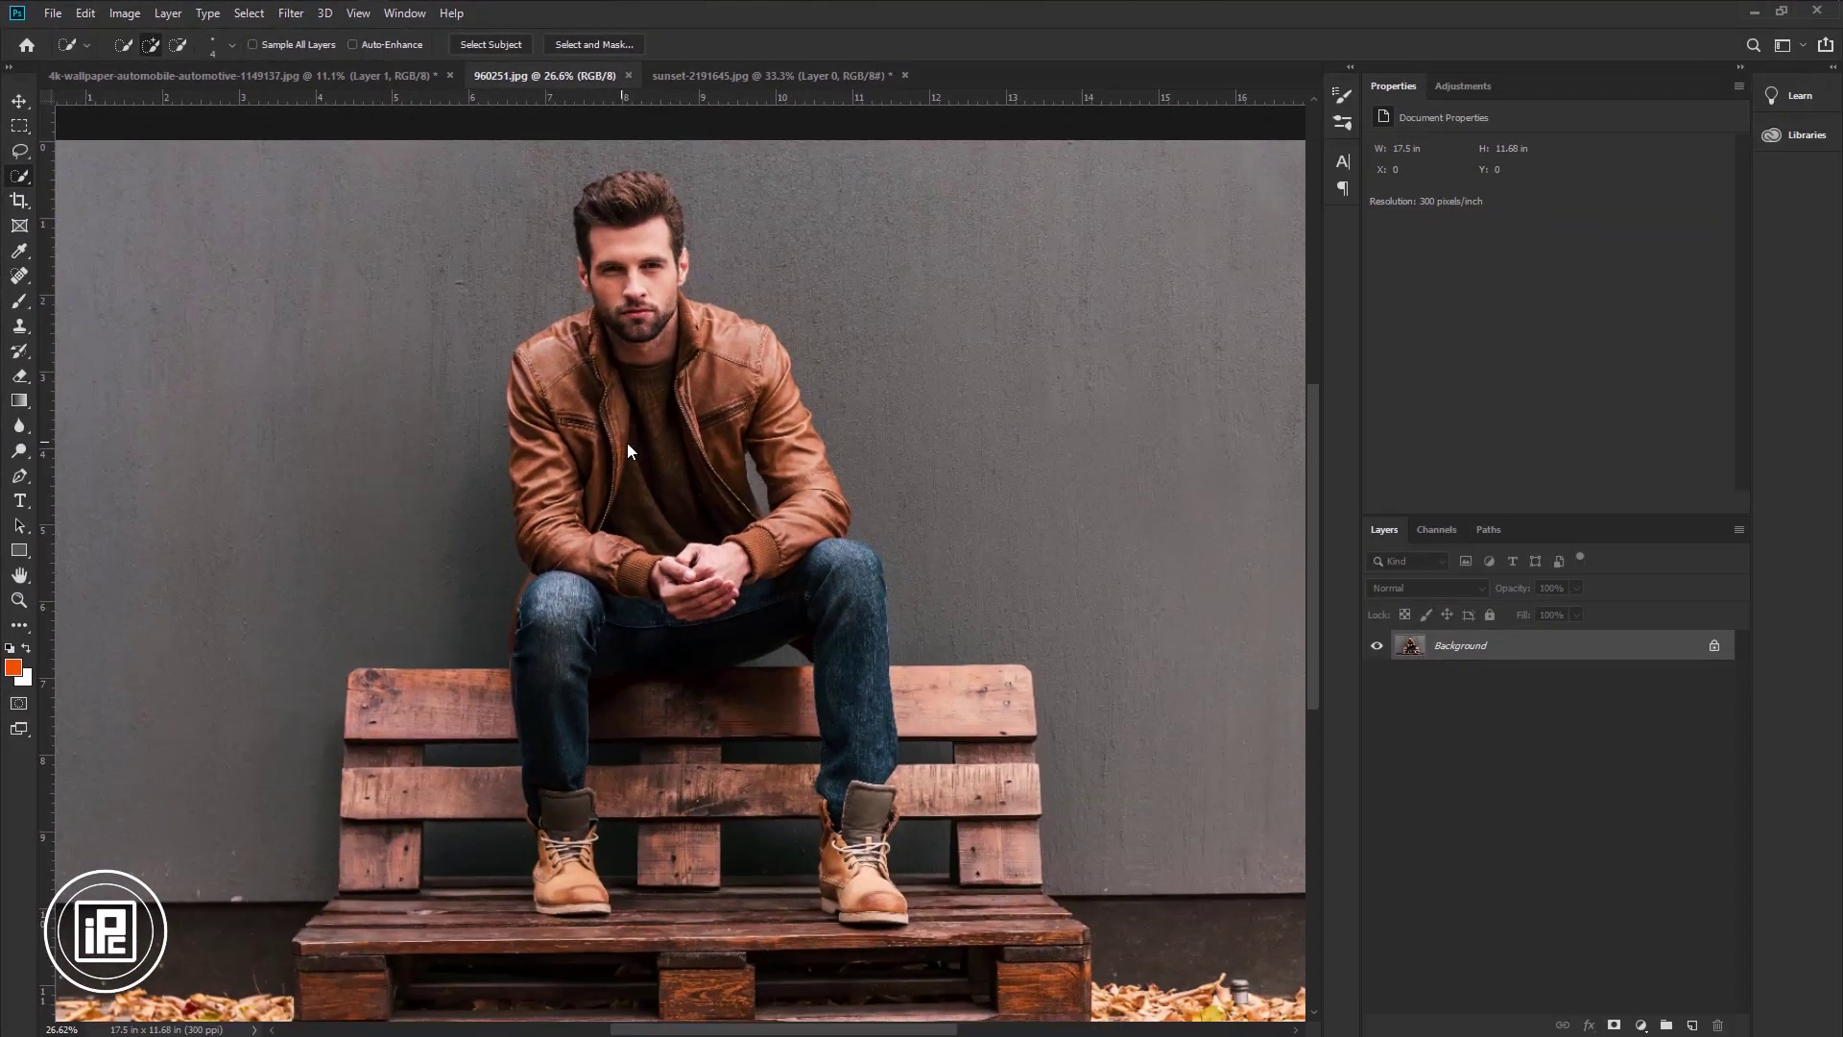
drag(765, 540, 788, 548)
mouse_move(643, 422)
mouse_down()
mouse_move(562, 684)
mouse_move(566, 769)
mouse_move(845, 749)
mouse_move(768, 576)
mouse_move(799, 499)
mouse_move(783, 380)
mouse_move(792, 452)
mouse_move(829, 512)
mouse_up()
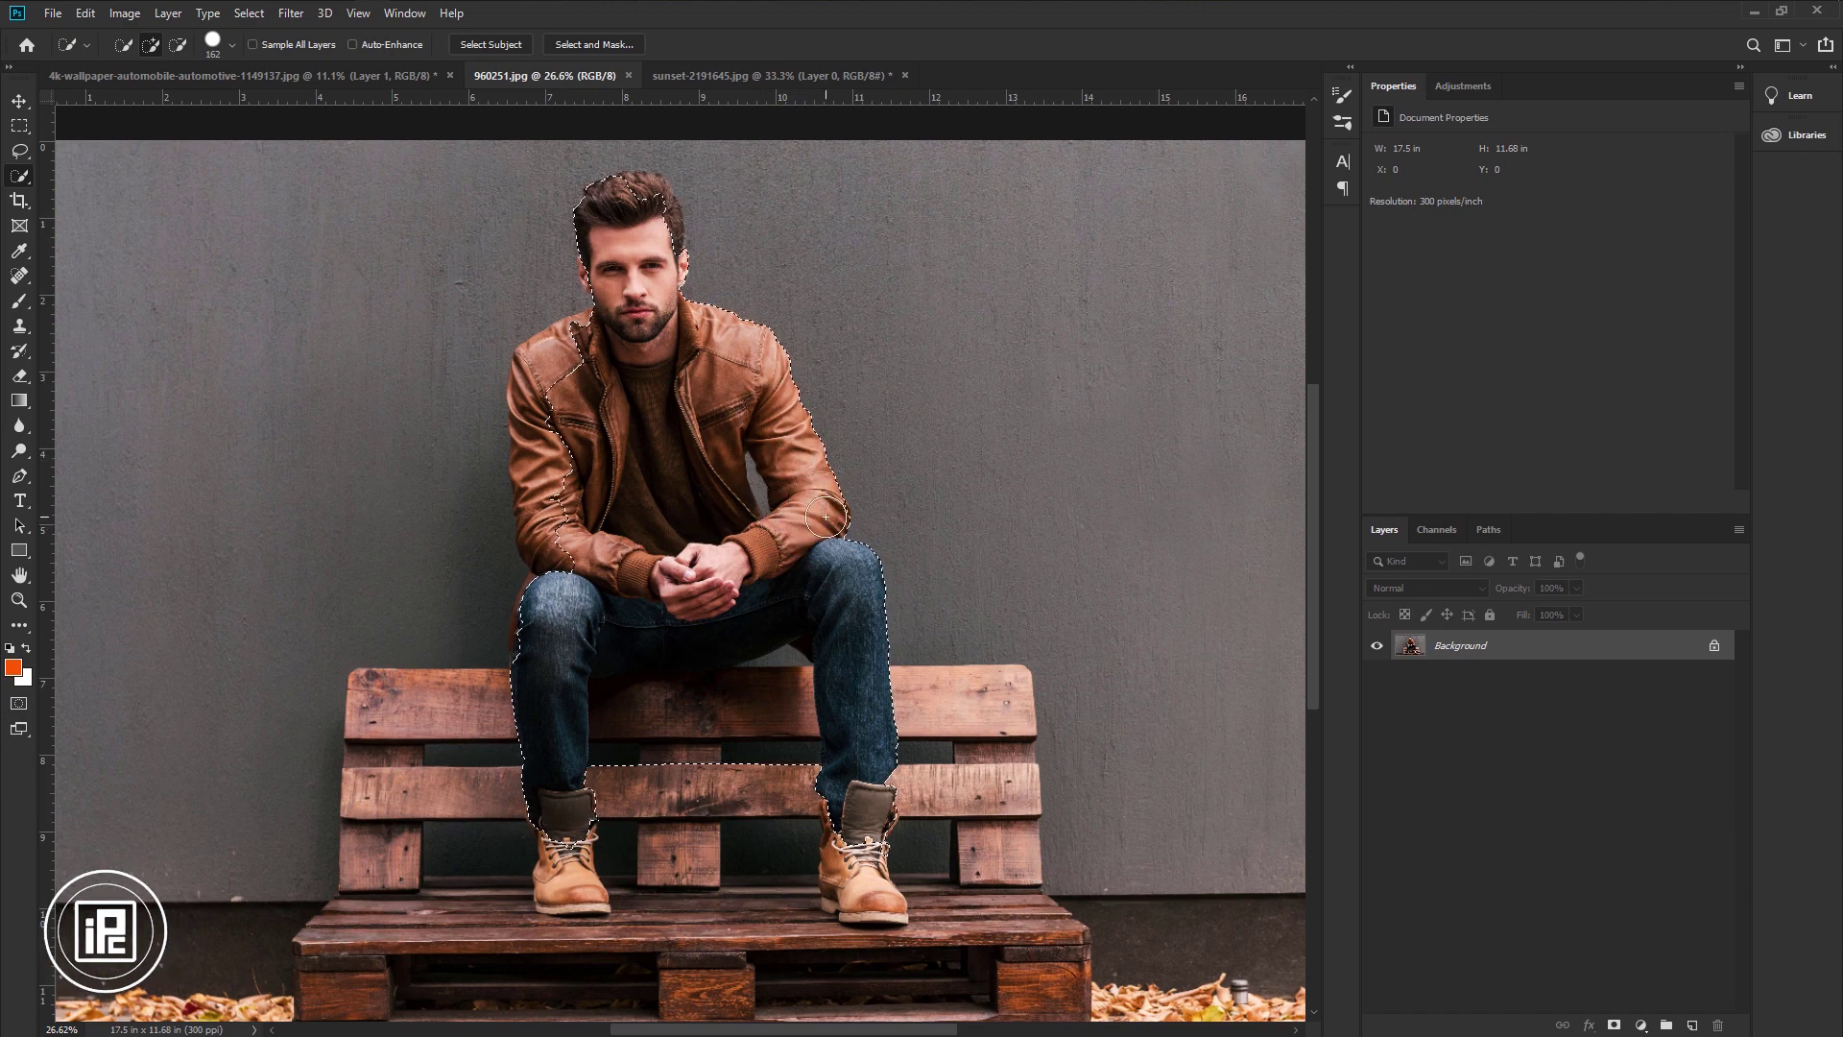
Add both boots and the unselected part of the jacket's left sleeve to the man's selection.
scroll(845, 691, down, 2)
drag(858, 780, 879, 833)
alt+click(882, 872)
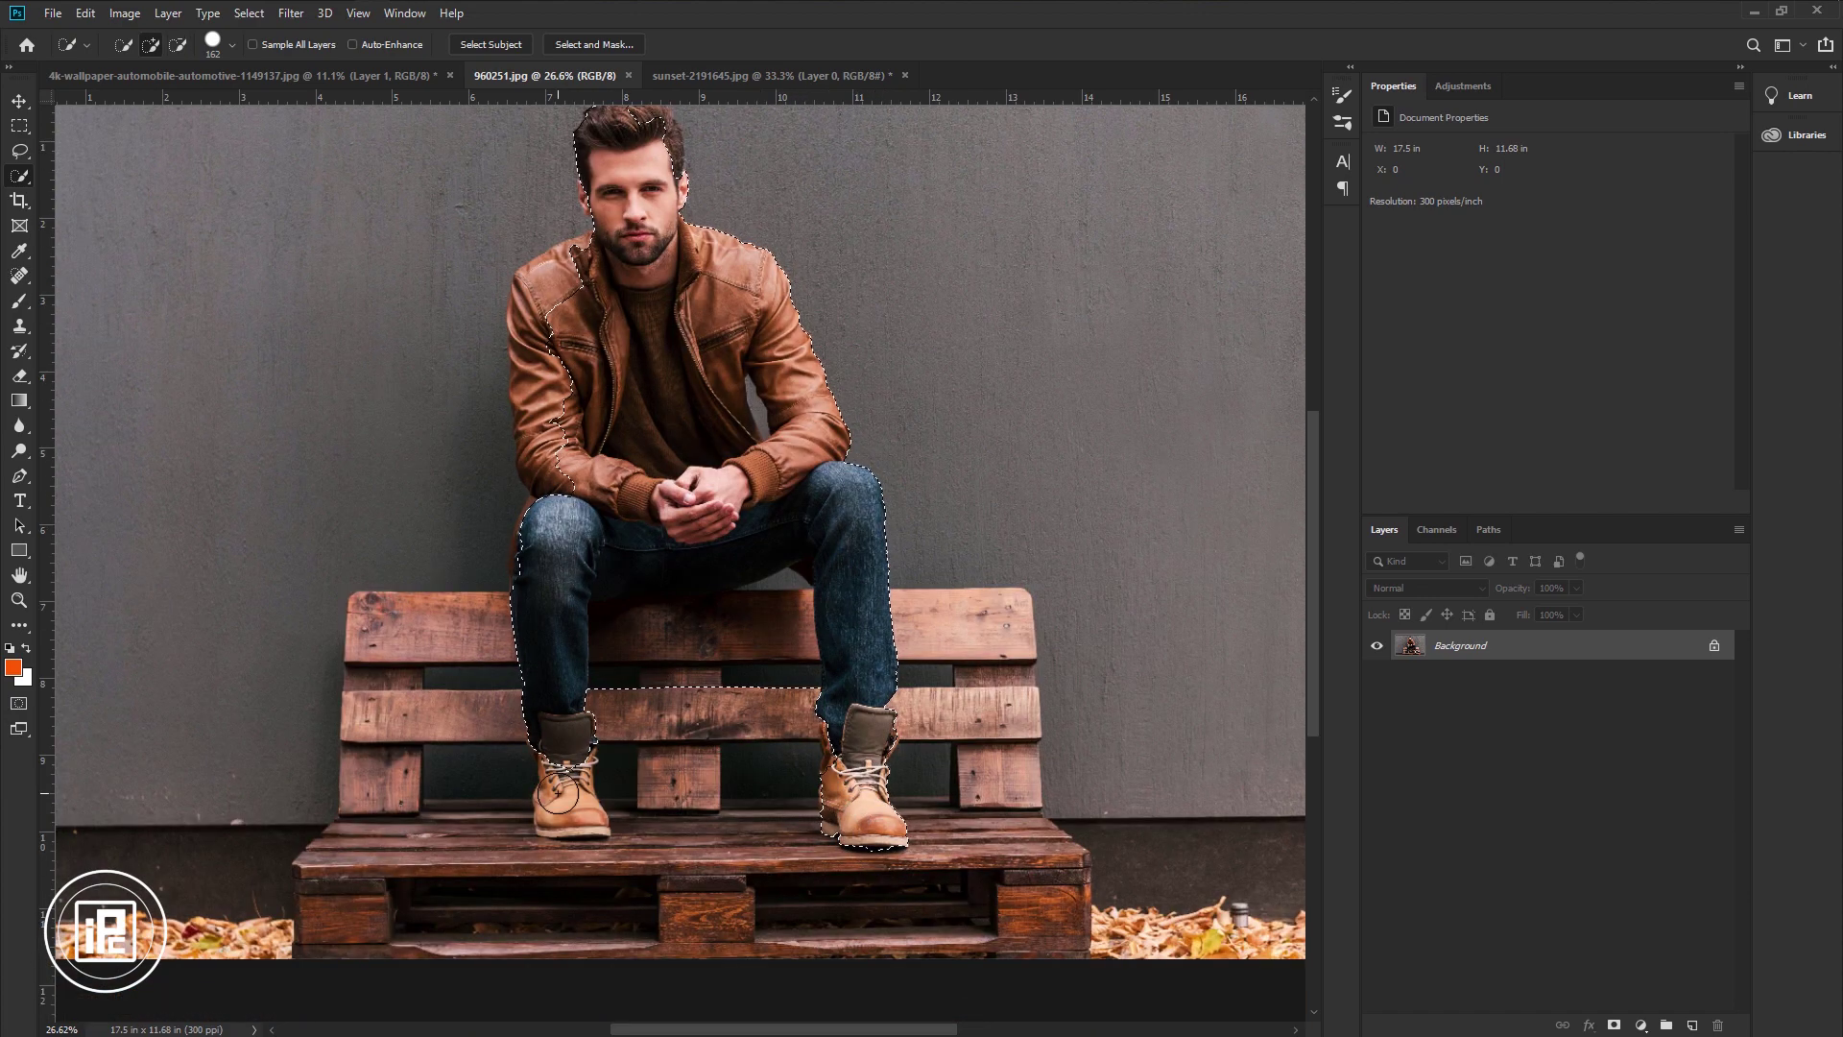
drag(574, 776, 574, 818)
scroll(787, 167, up, 1)
drag(553, 357, 540, 474)
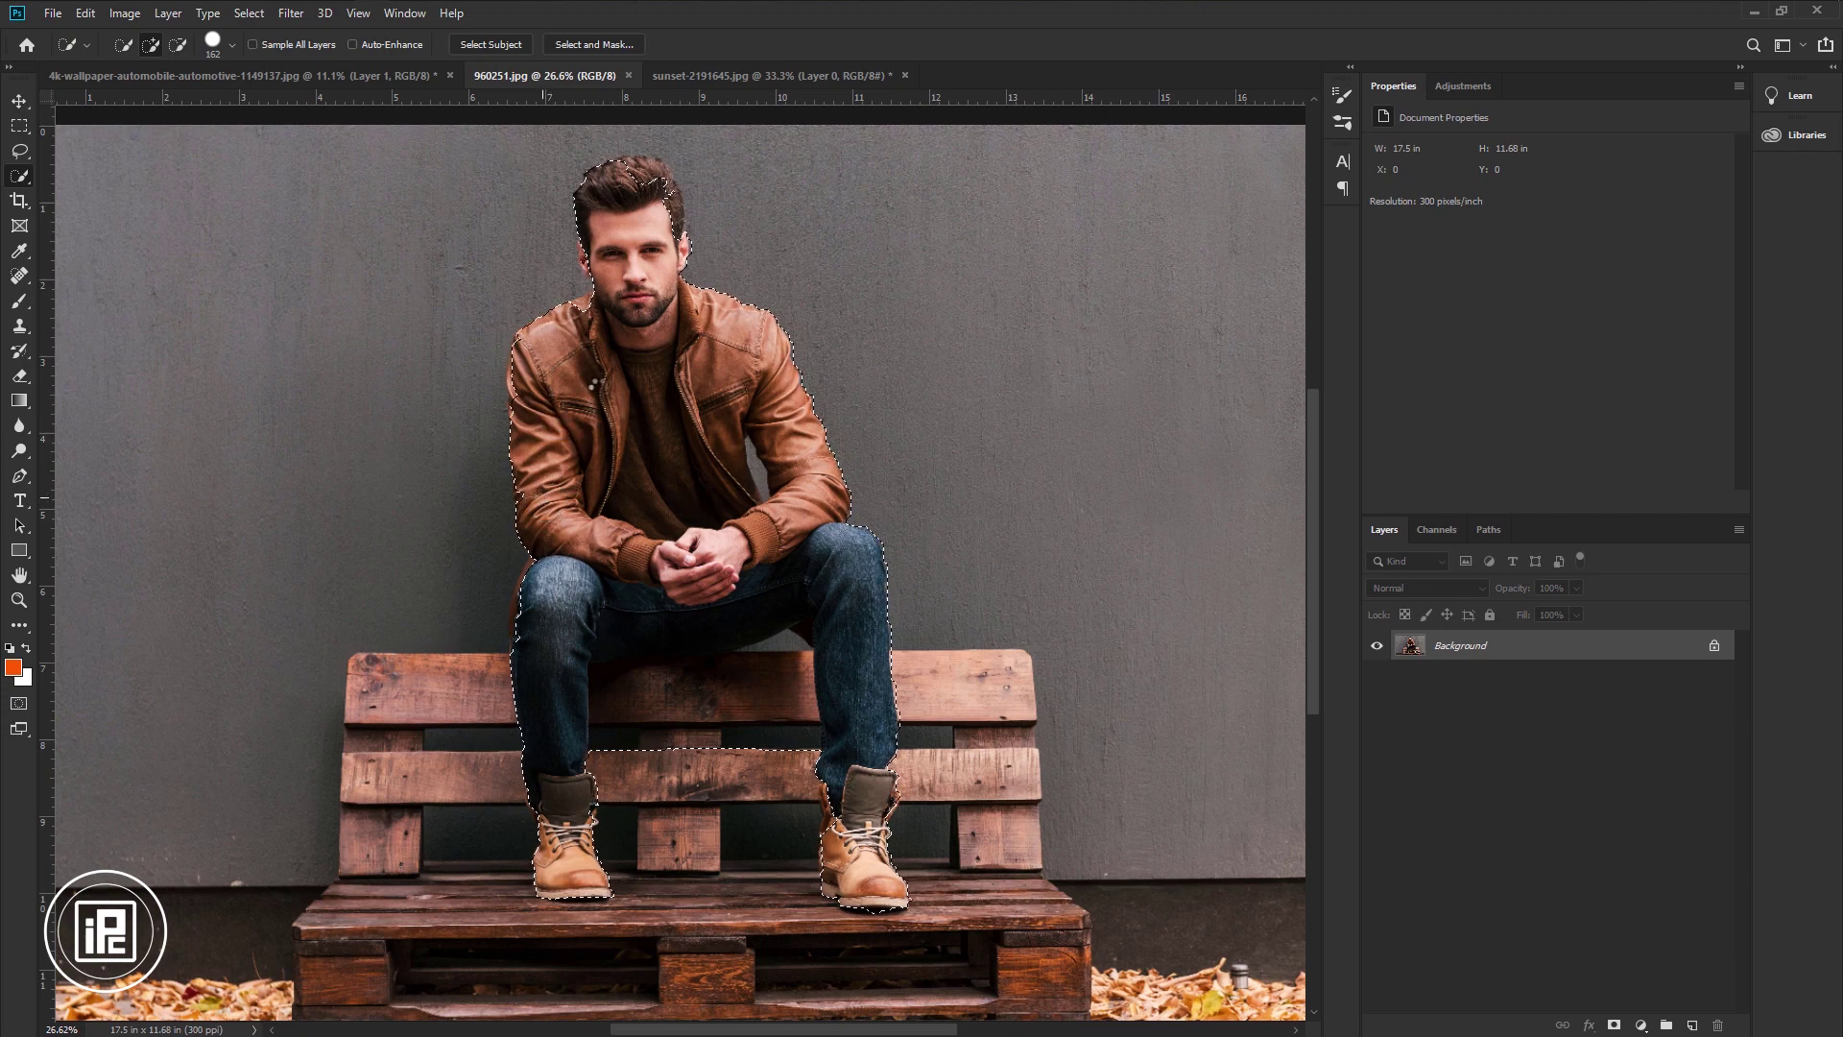
Subtract the bench area between the man's legs from the selection.
scroll(695, 749, up, 4)
mouse_move(806, 759)
mouse_down()
mouse_move(831, 634)
mouse_move(787, 603)
mouse_move(572, 645)
mouse_move(600, 733)
mouse_move(864, 564)
mouse_up()
scroll(557, 872, down, 3)
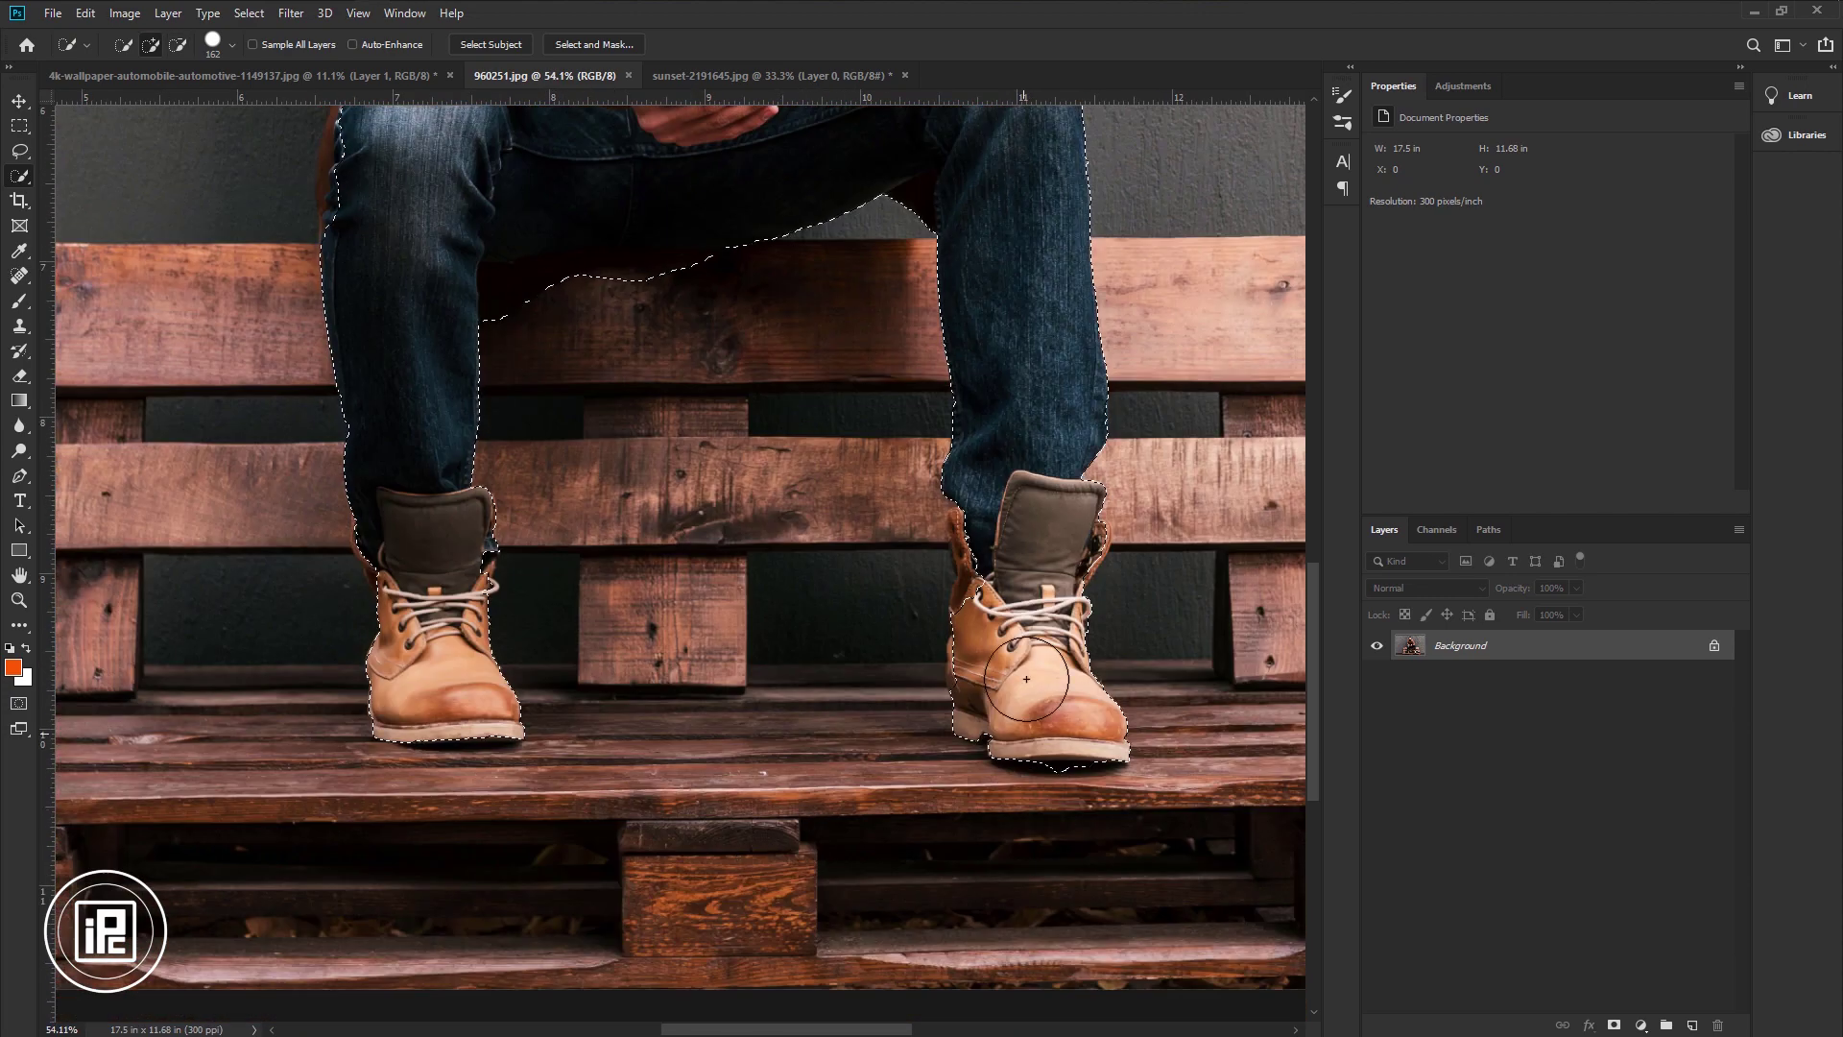
Refine the selection around the boots with a 54 px brush, including the ankle flaps and excluding the shadow under the right sole.
scroll(1023, 674, up, 3)
drag(1001, 544, 959, 523)
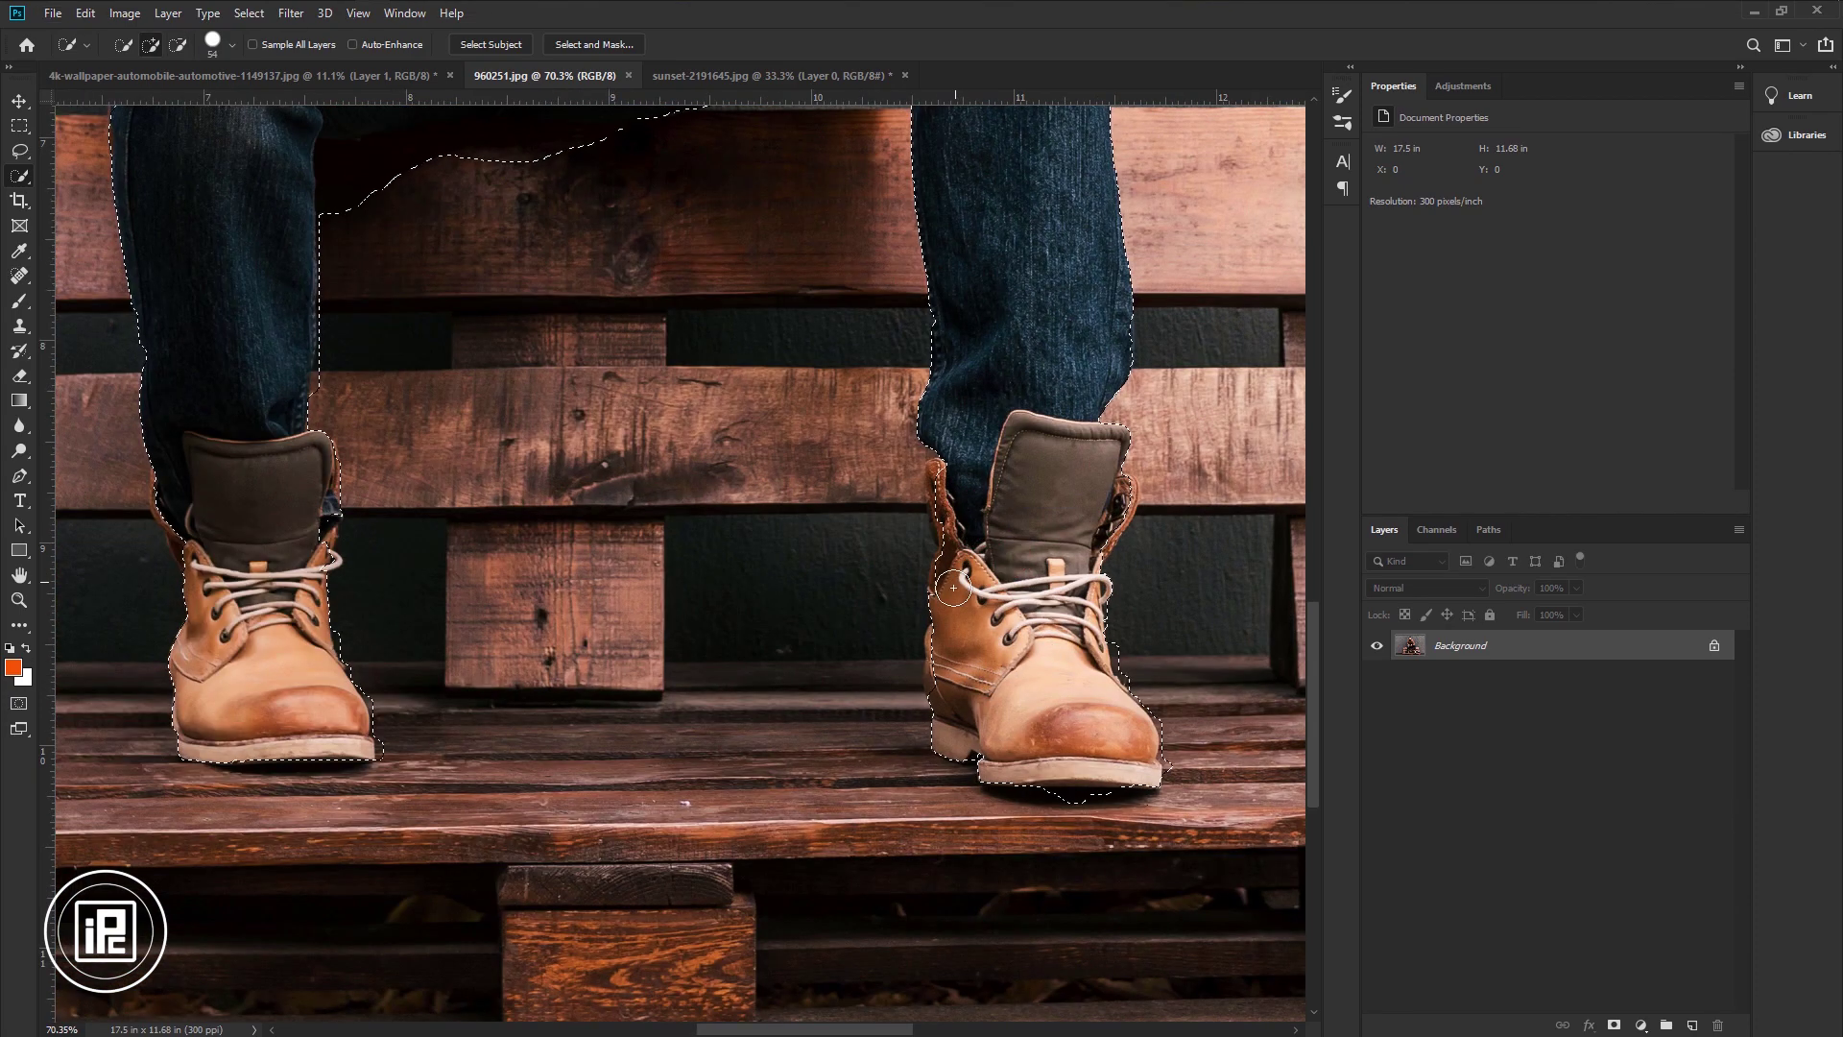
drag(949, 589, 947, 478)
drag(1118, 494, 1113, 526)
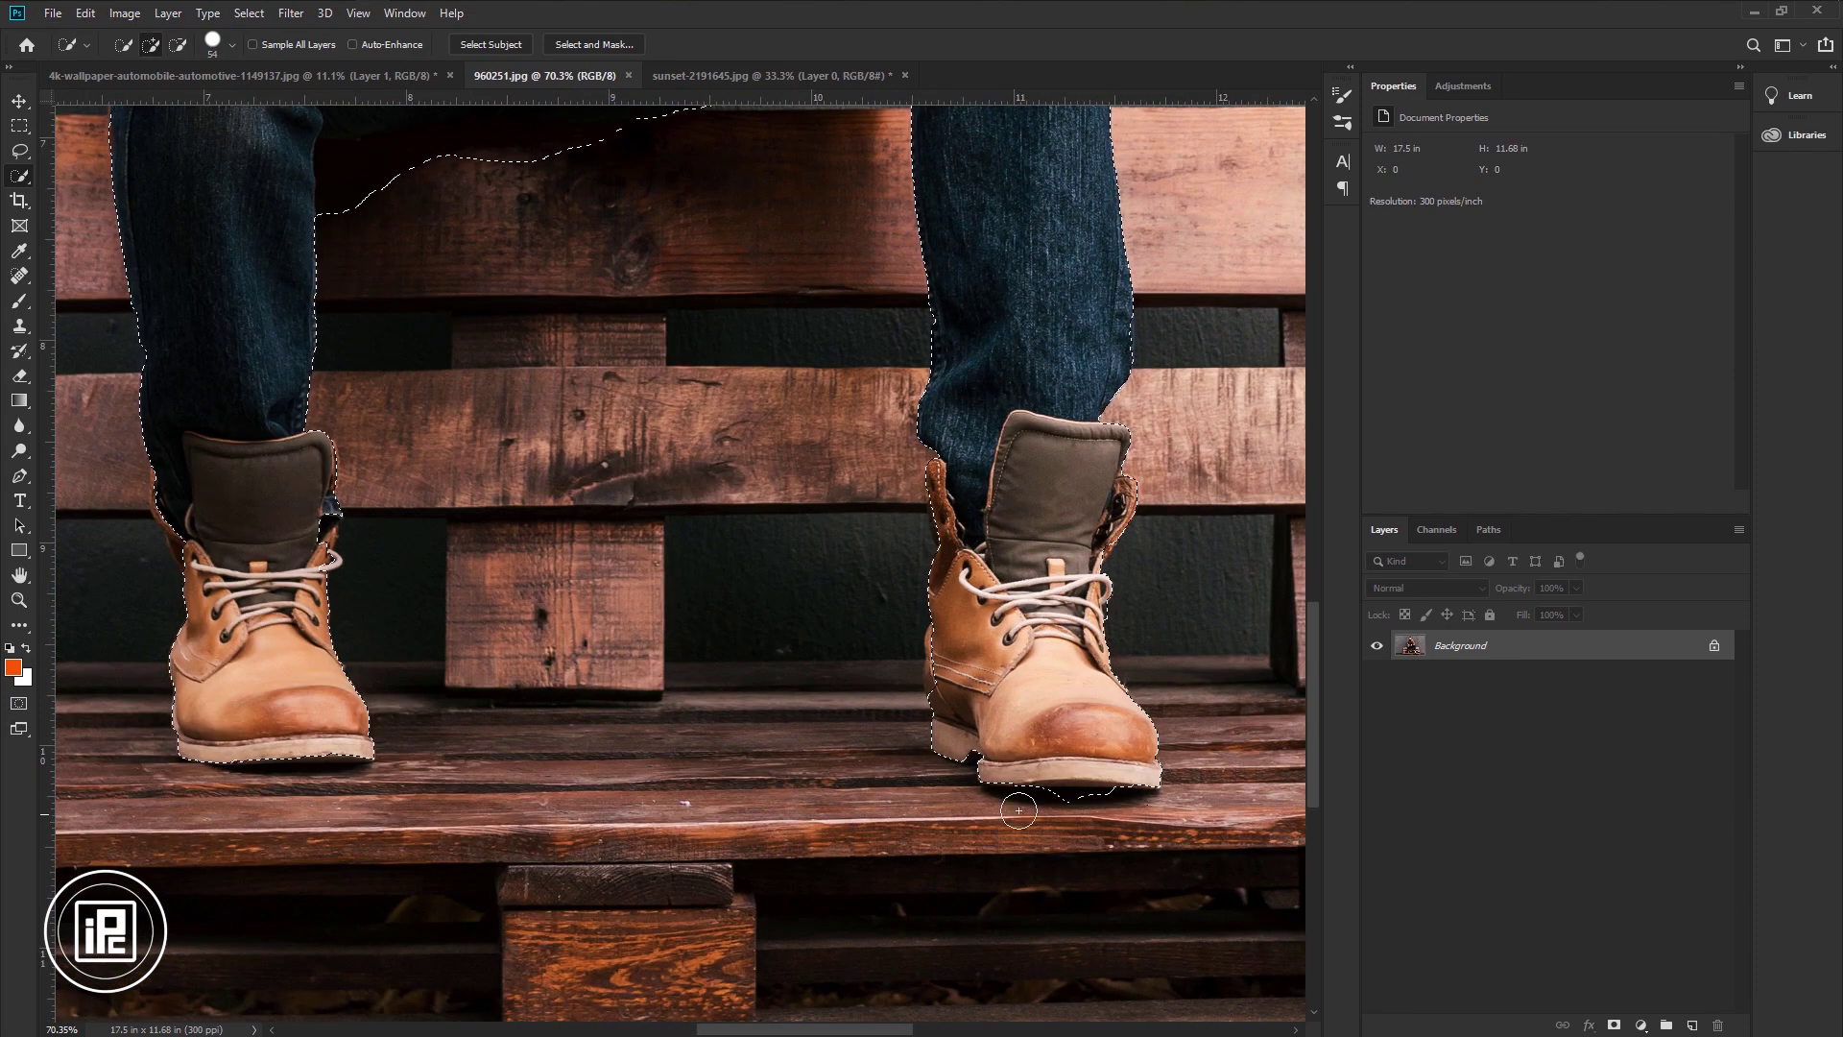
drag(1024, 805, 1060, 810)
scroll(1102, 808, up, 5)
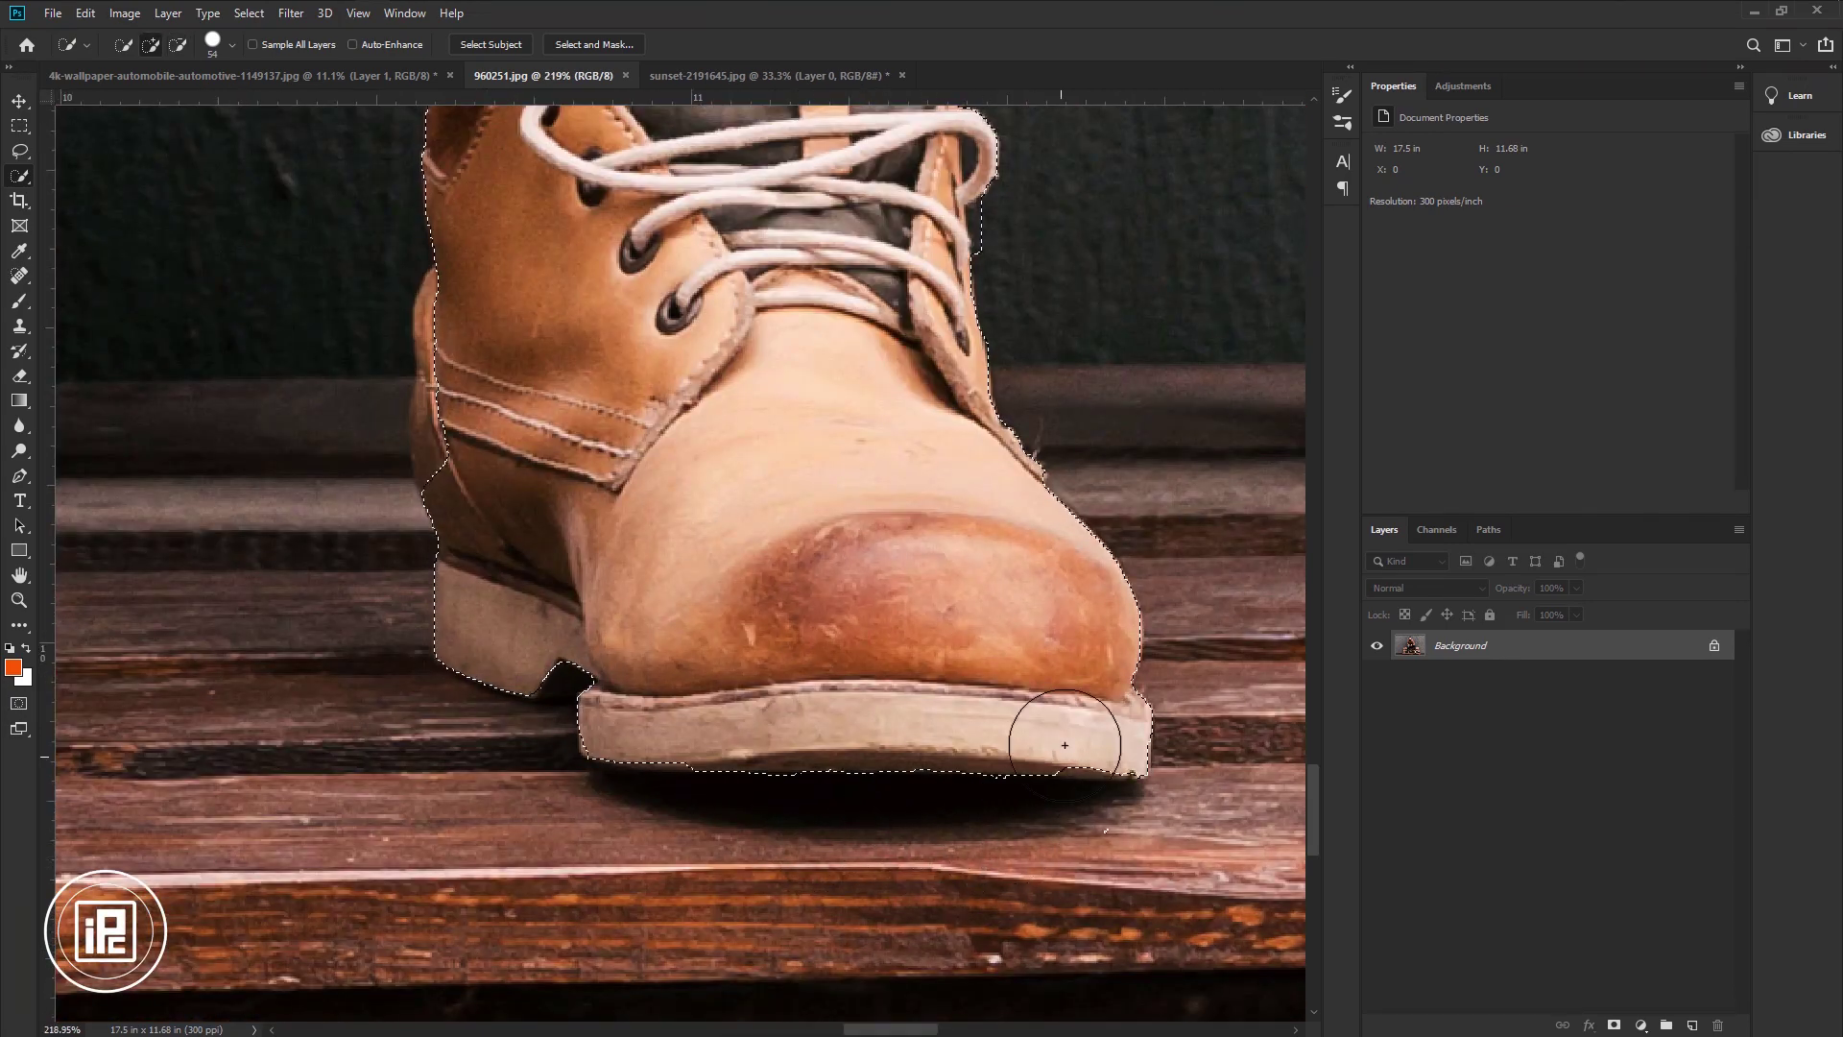
drag(762, 779, 722, 782)
Add the missing heel edge of the right boot to the selection with a 16 px brush.
scroll(481, 527, up, 5)
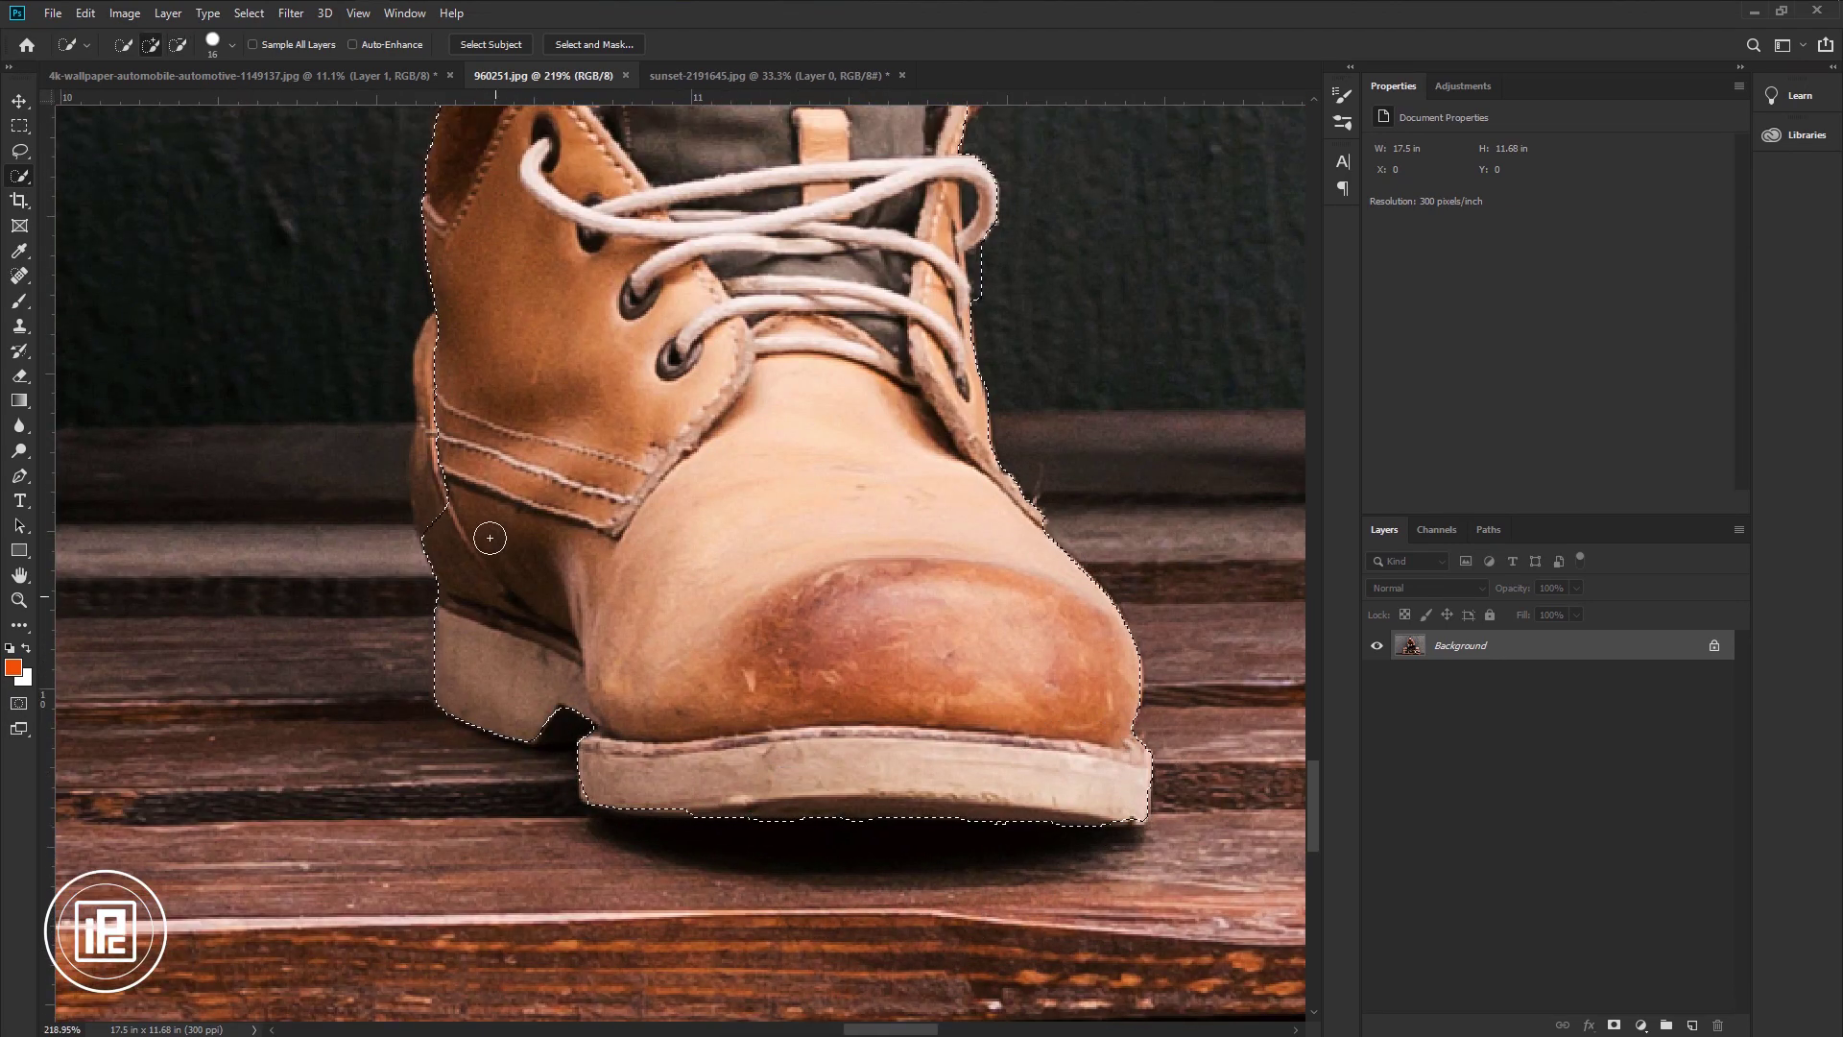
drag(480, 613, 670, 646)
drag(624, 577, 619, 733)
Clean up the selection beside the right boot's tongue and ankle flap, undoing the overshooting stroke and subtracting stray bench with a smaller brush.
scroll(1189, 509, up, 1)
scroll(1181, 504, up, 5)
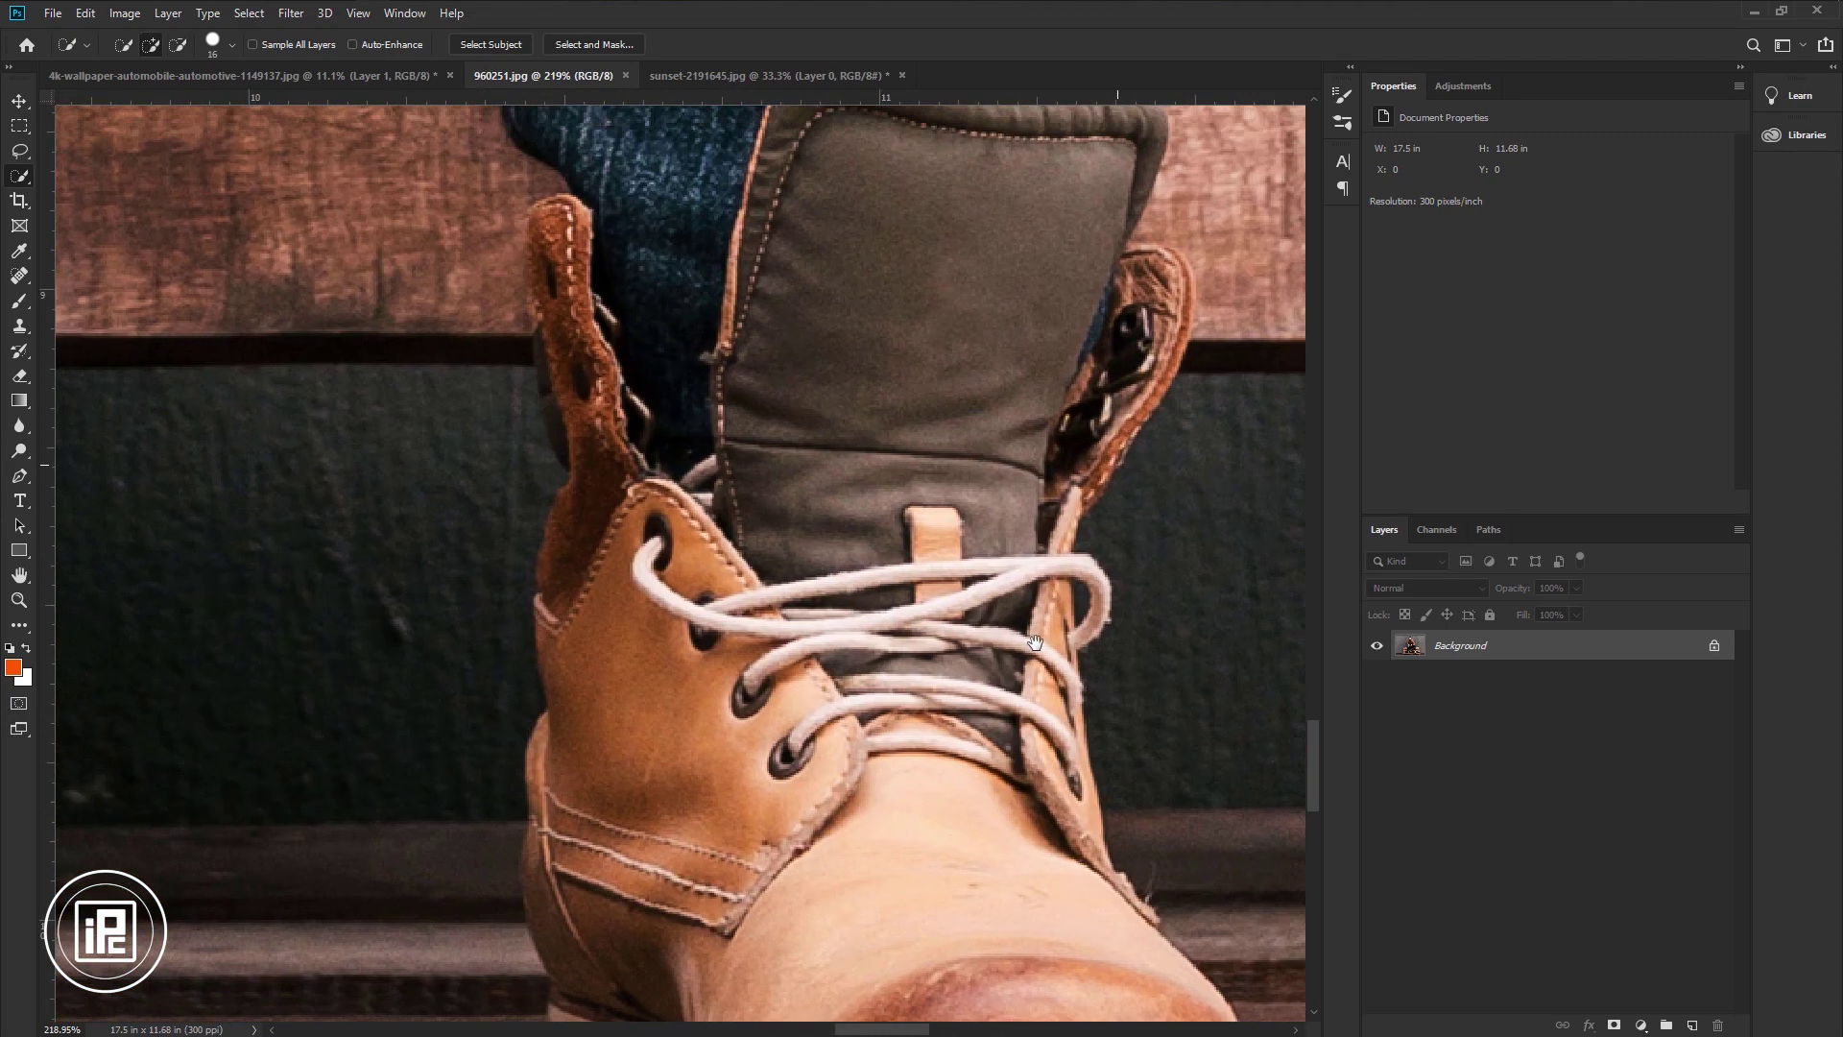
scroll(1181, 504, right, 2)
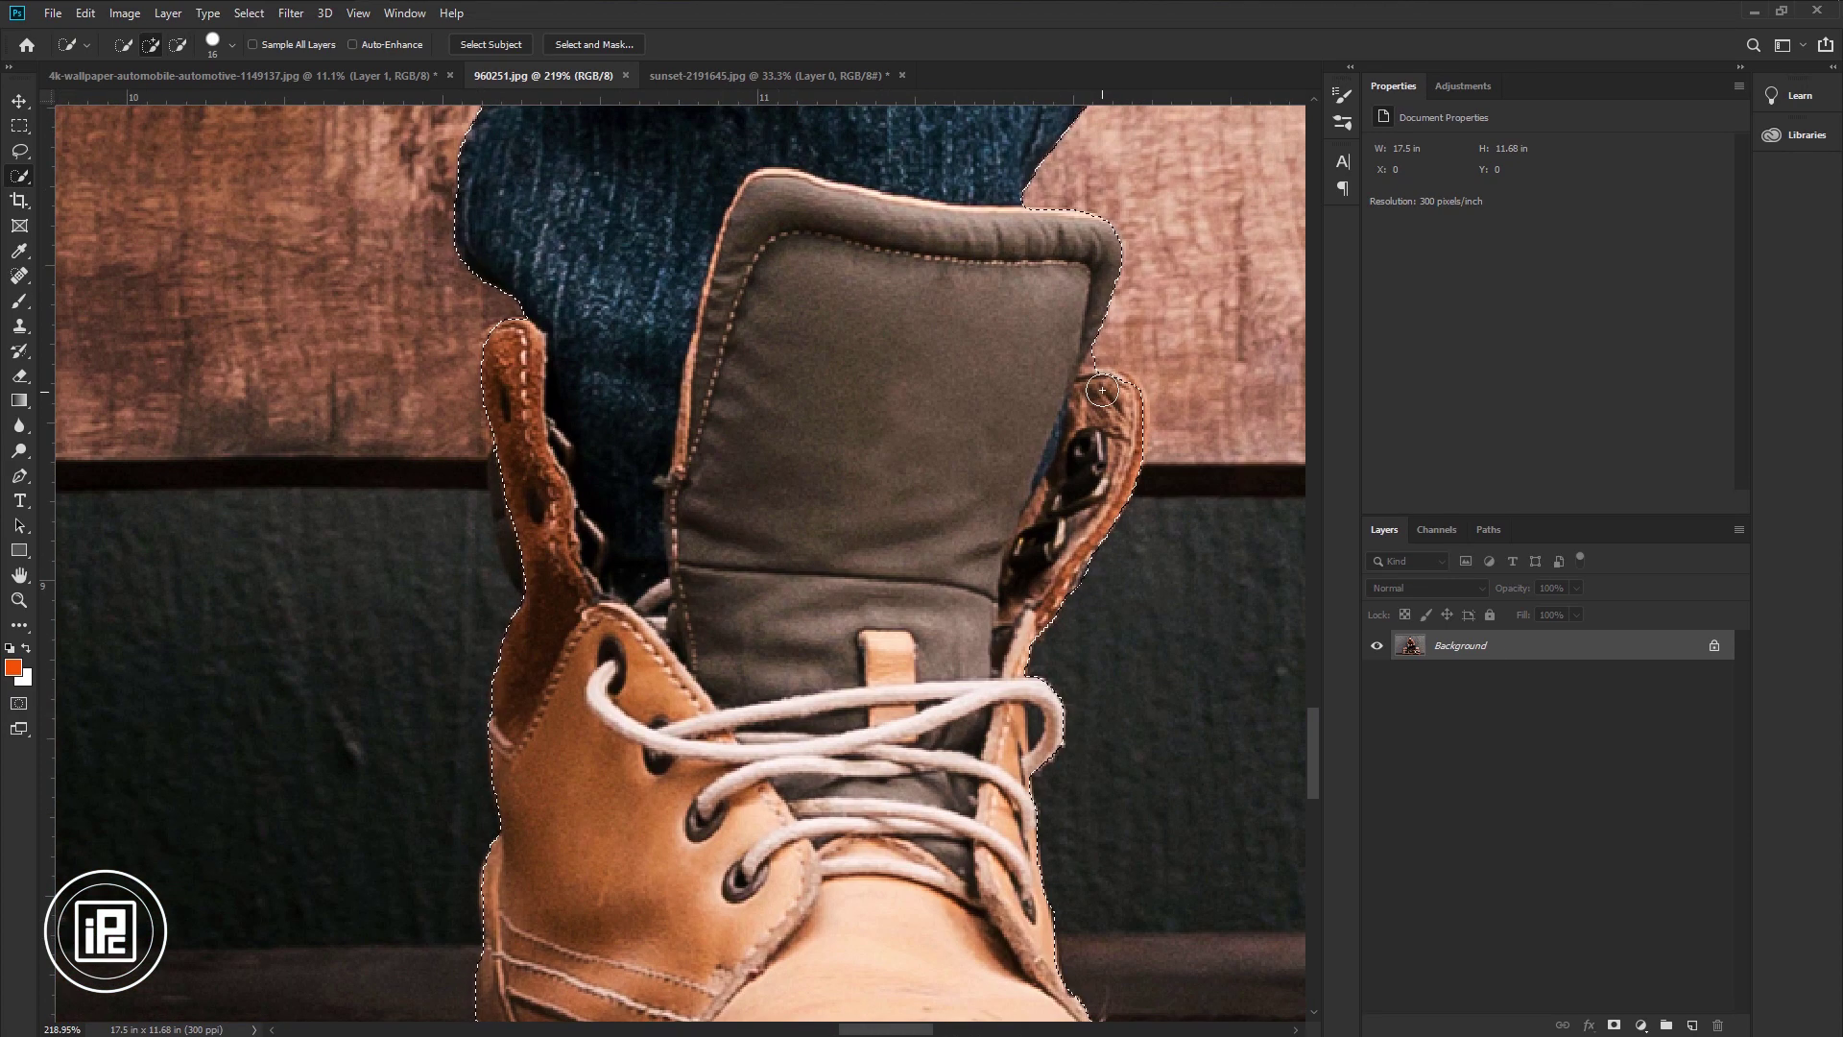
drag(1102, 390, 1130, 429)
key(ctrl+z)
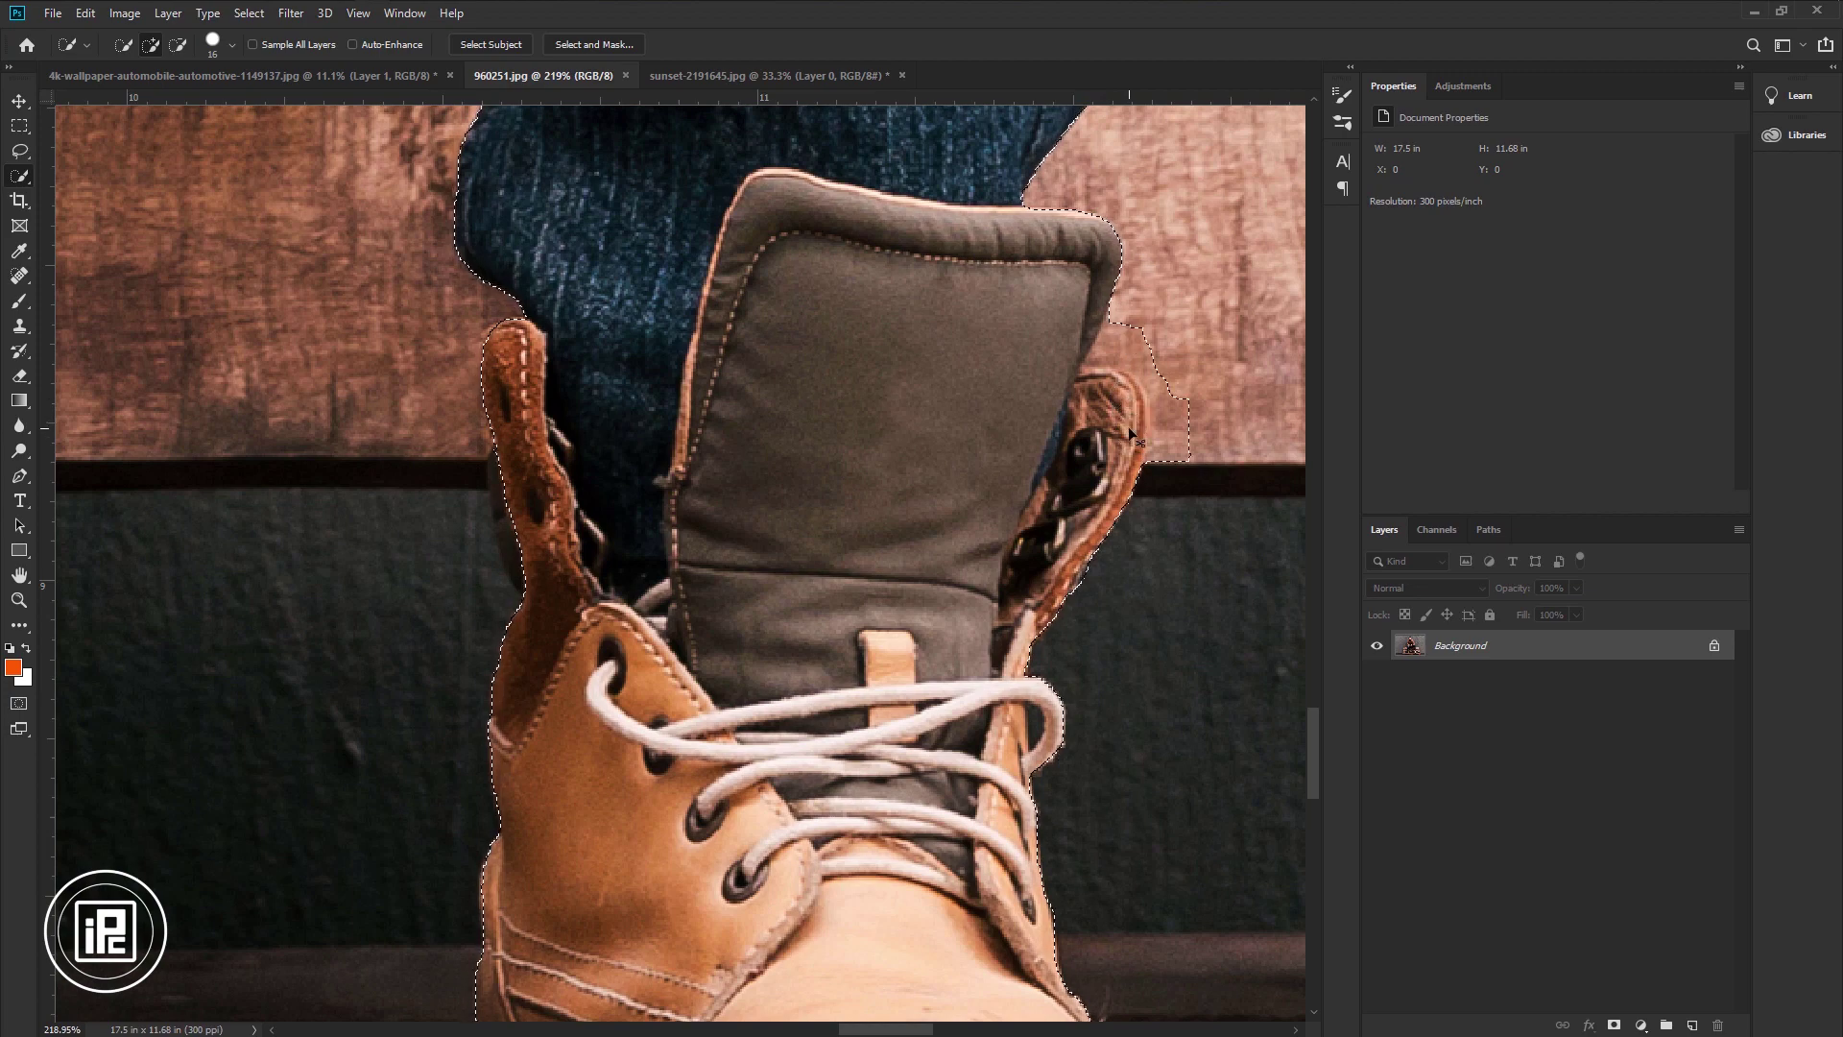
scroll(1125, 441, up, 3)
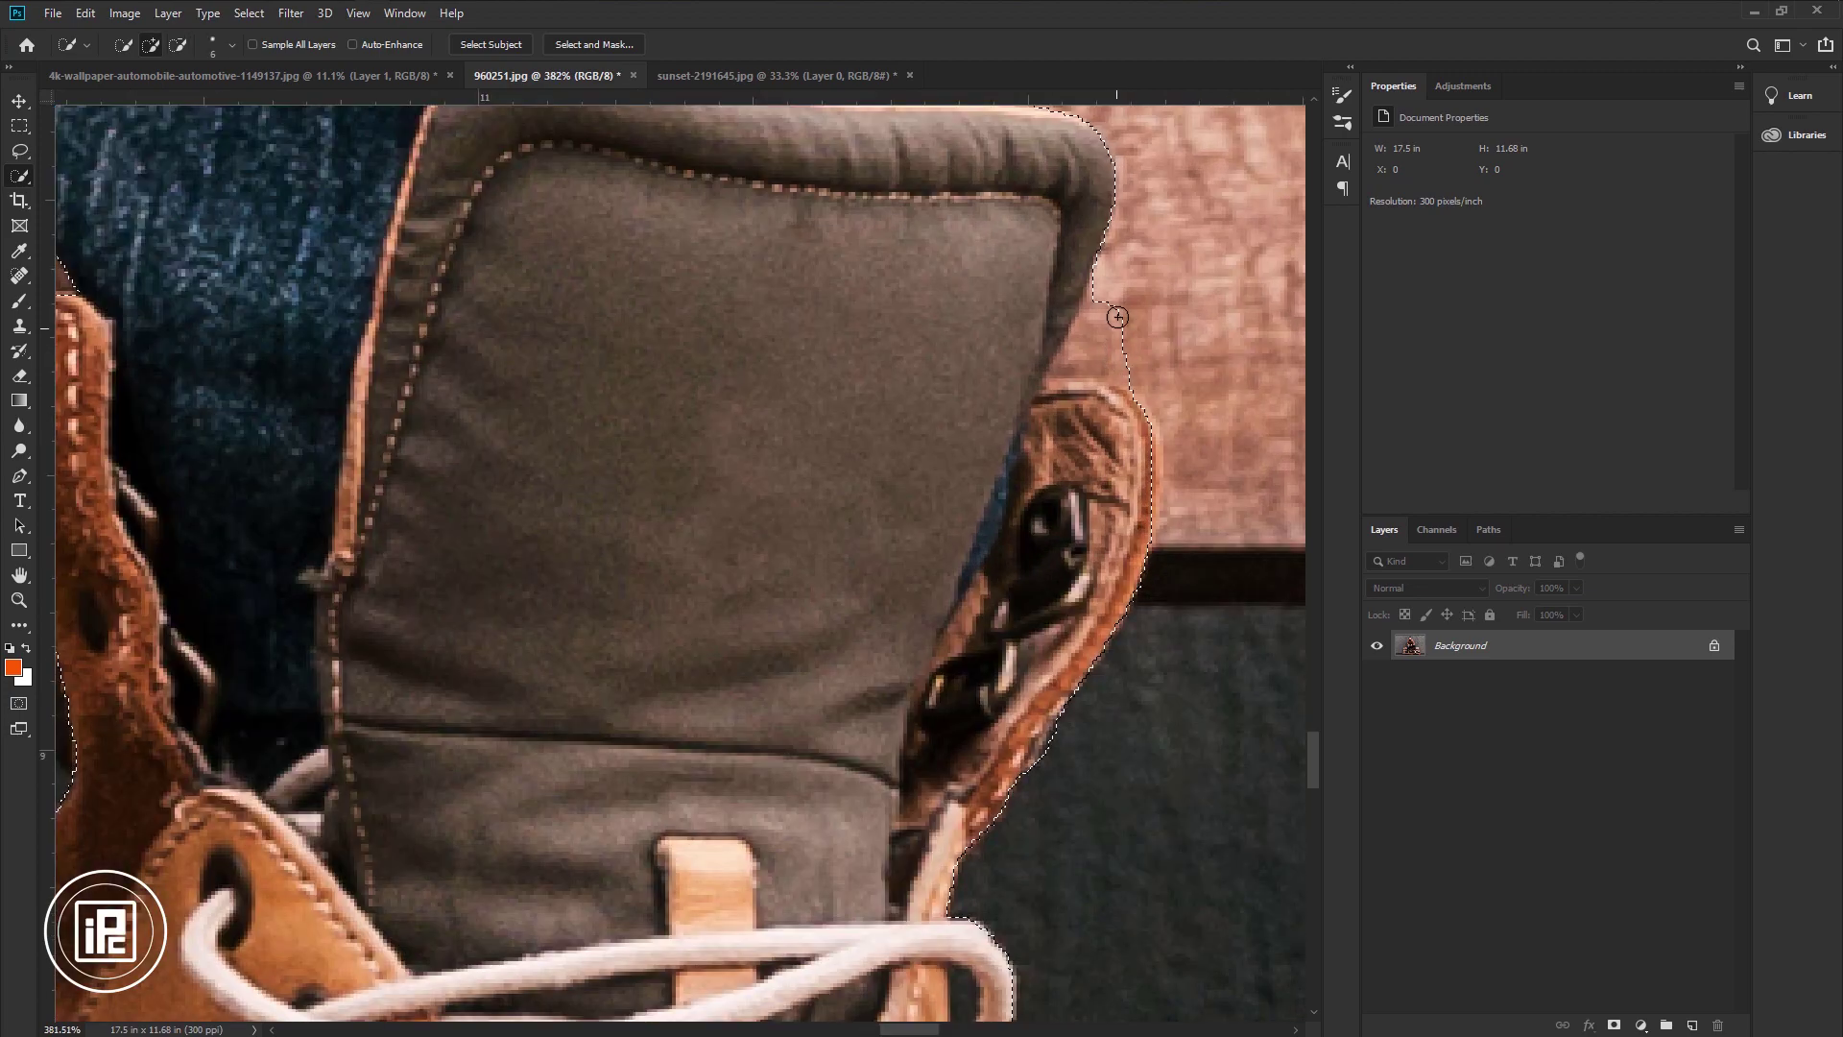
key(bracketleft)
alt+click(1098, 348)
Add the jacket hem behind the man's left-side knee to the selection with a 26 px brush.
scroll(1098, 347, down, 8)
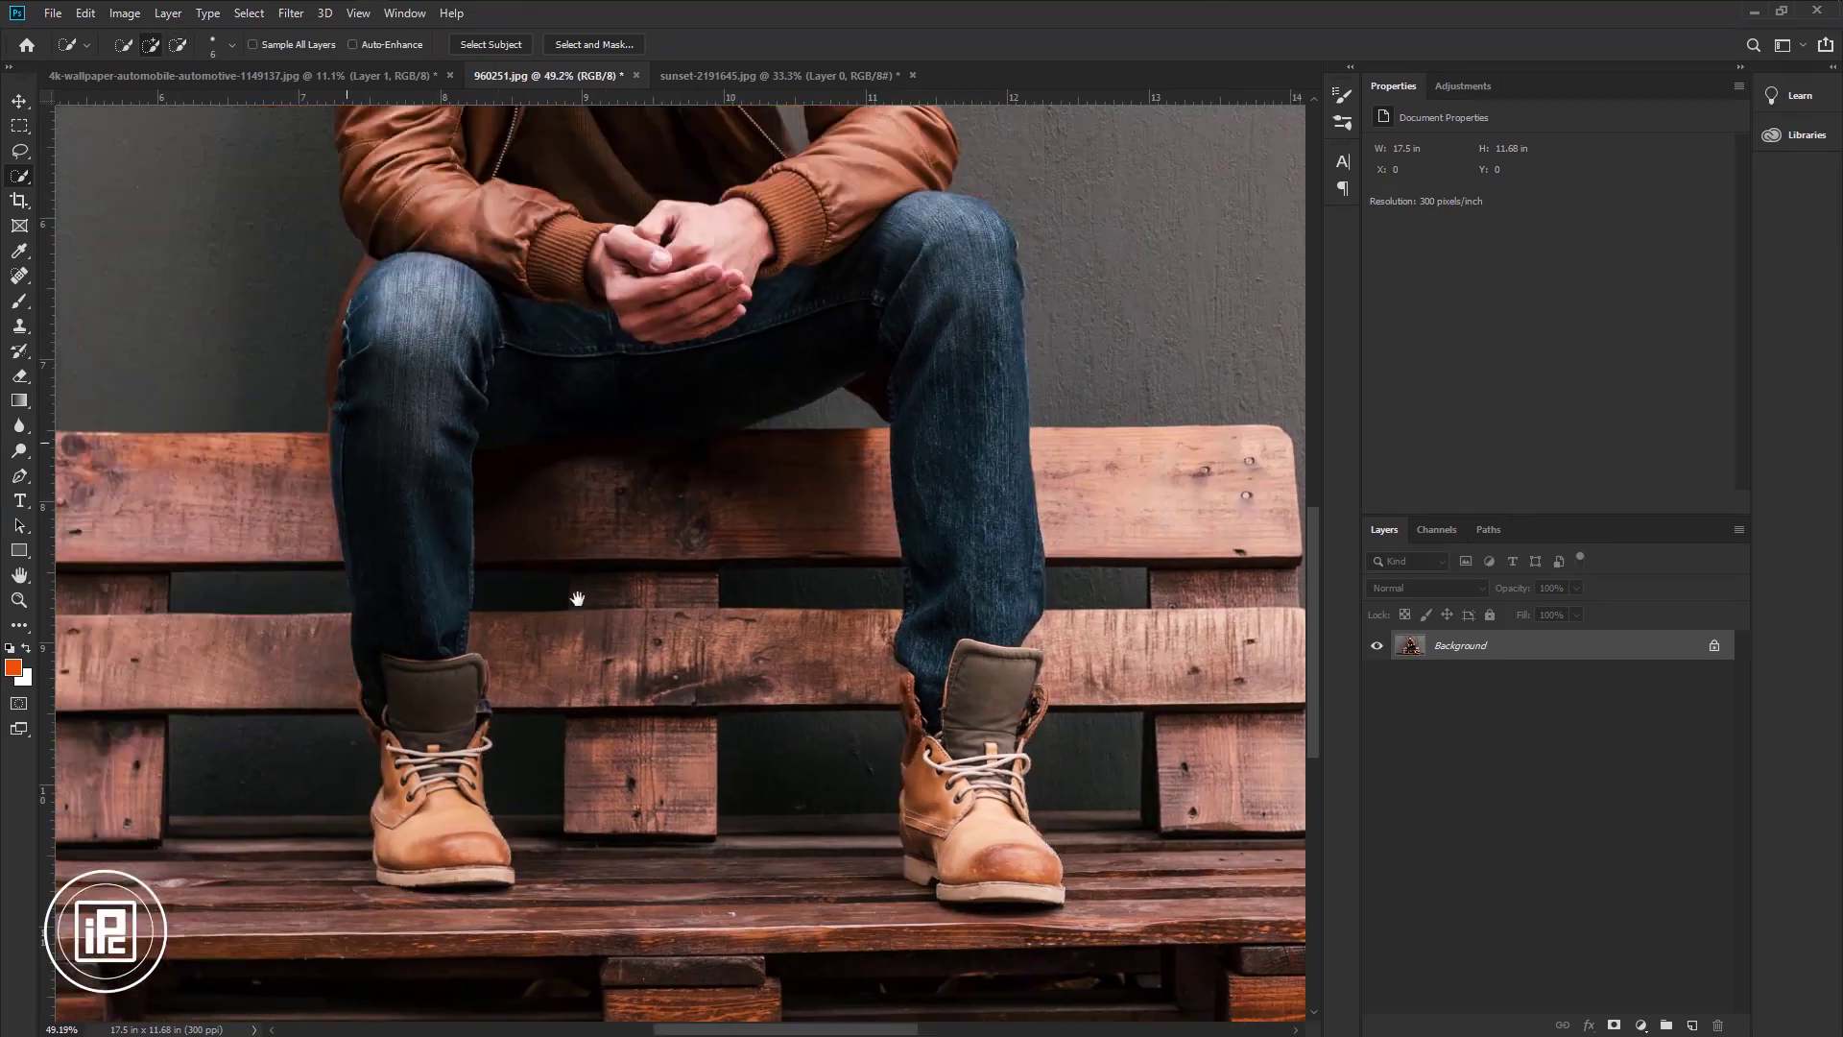
drag(577, 599, 609, 614)
scroll(608, 614, up, 4)
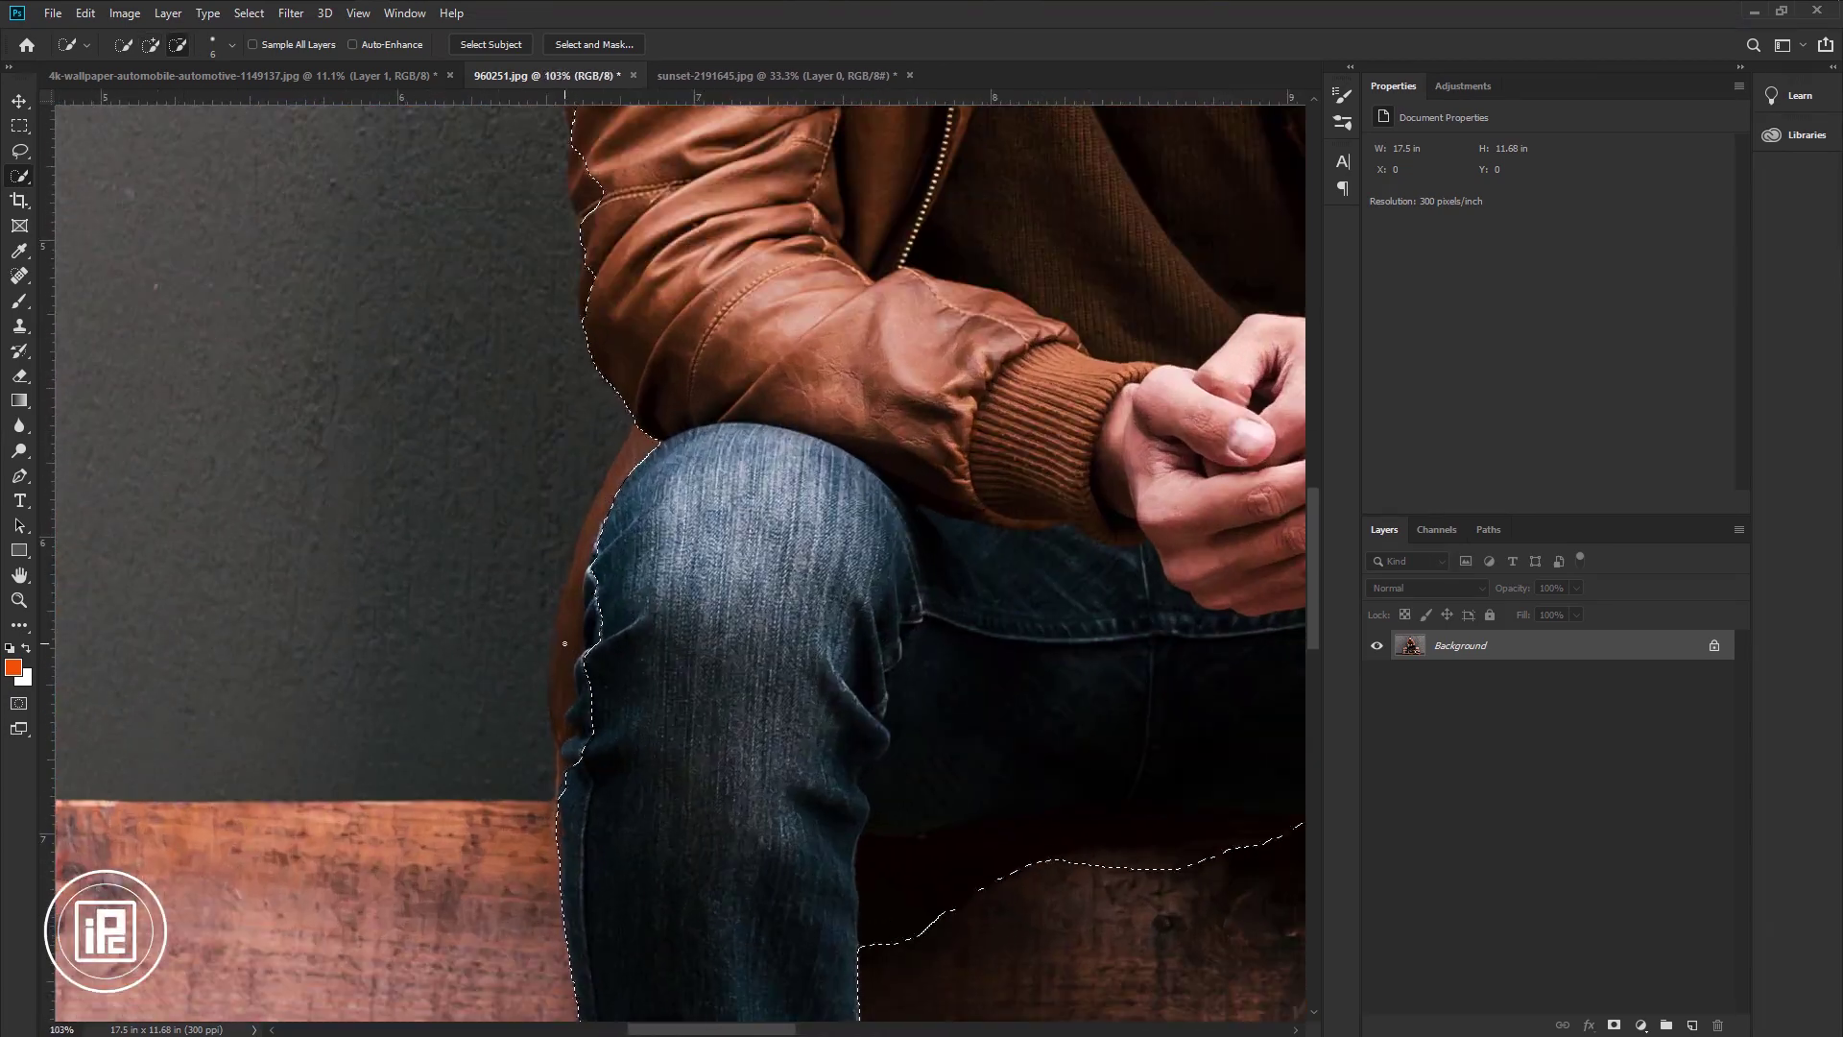
key(bracketright)
key(bracketright)
mouse_move(653, 440)
mouse_down()
mouse_move(603, 525)
mouse_move(576, 670)
mouse_up()
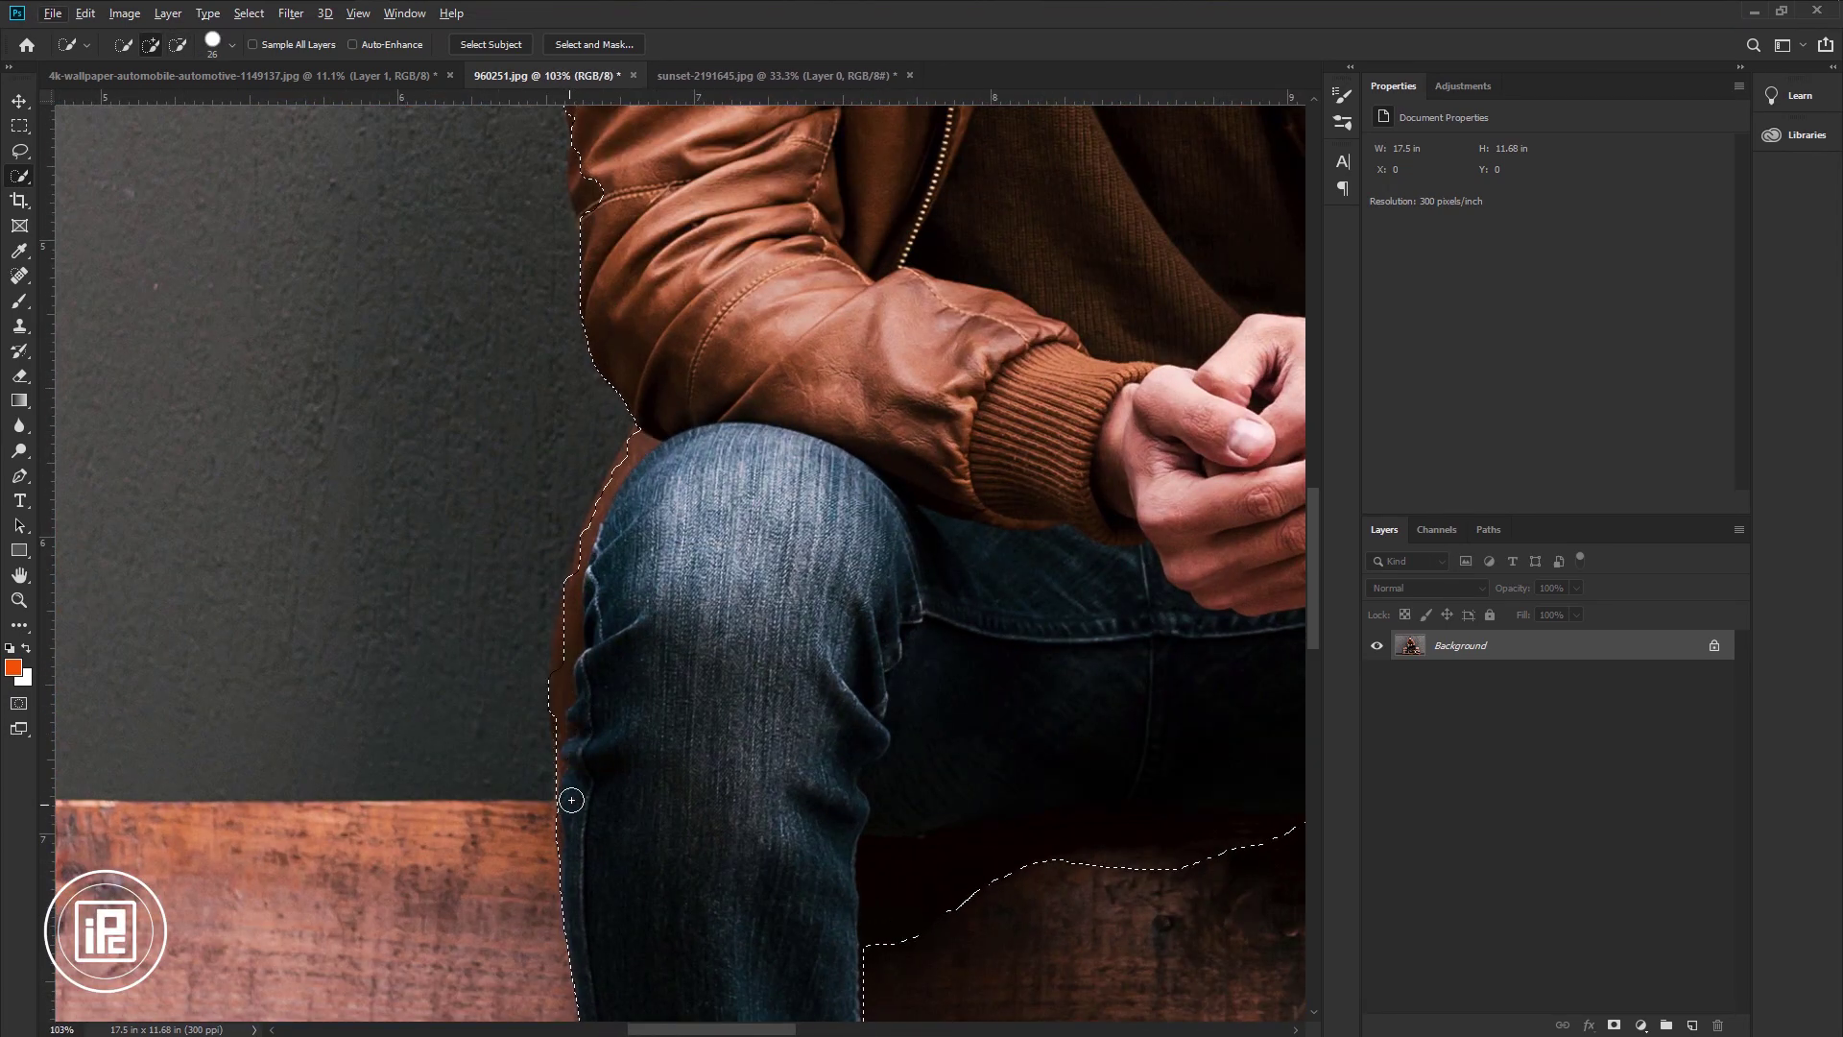
scroll(571, 799, up, 5)
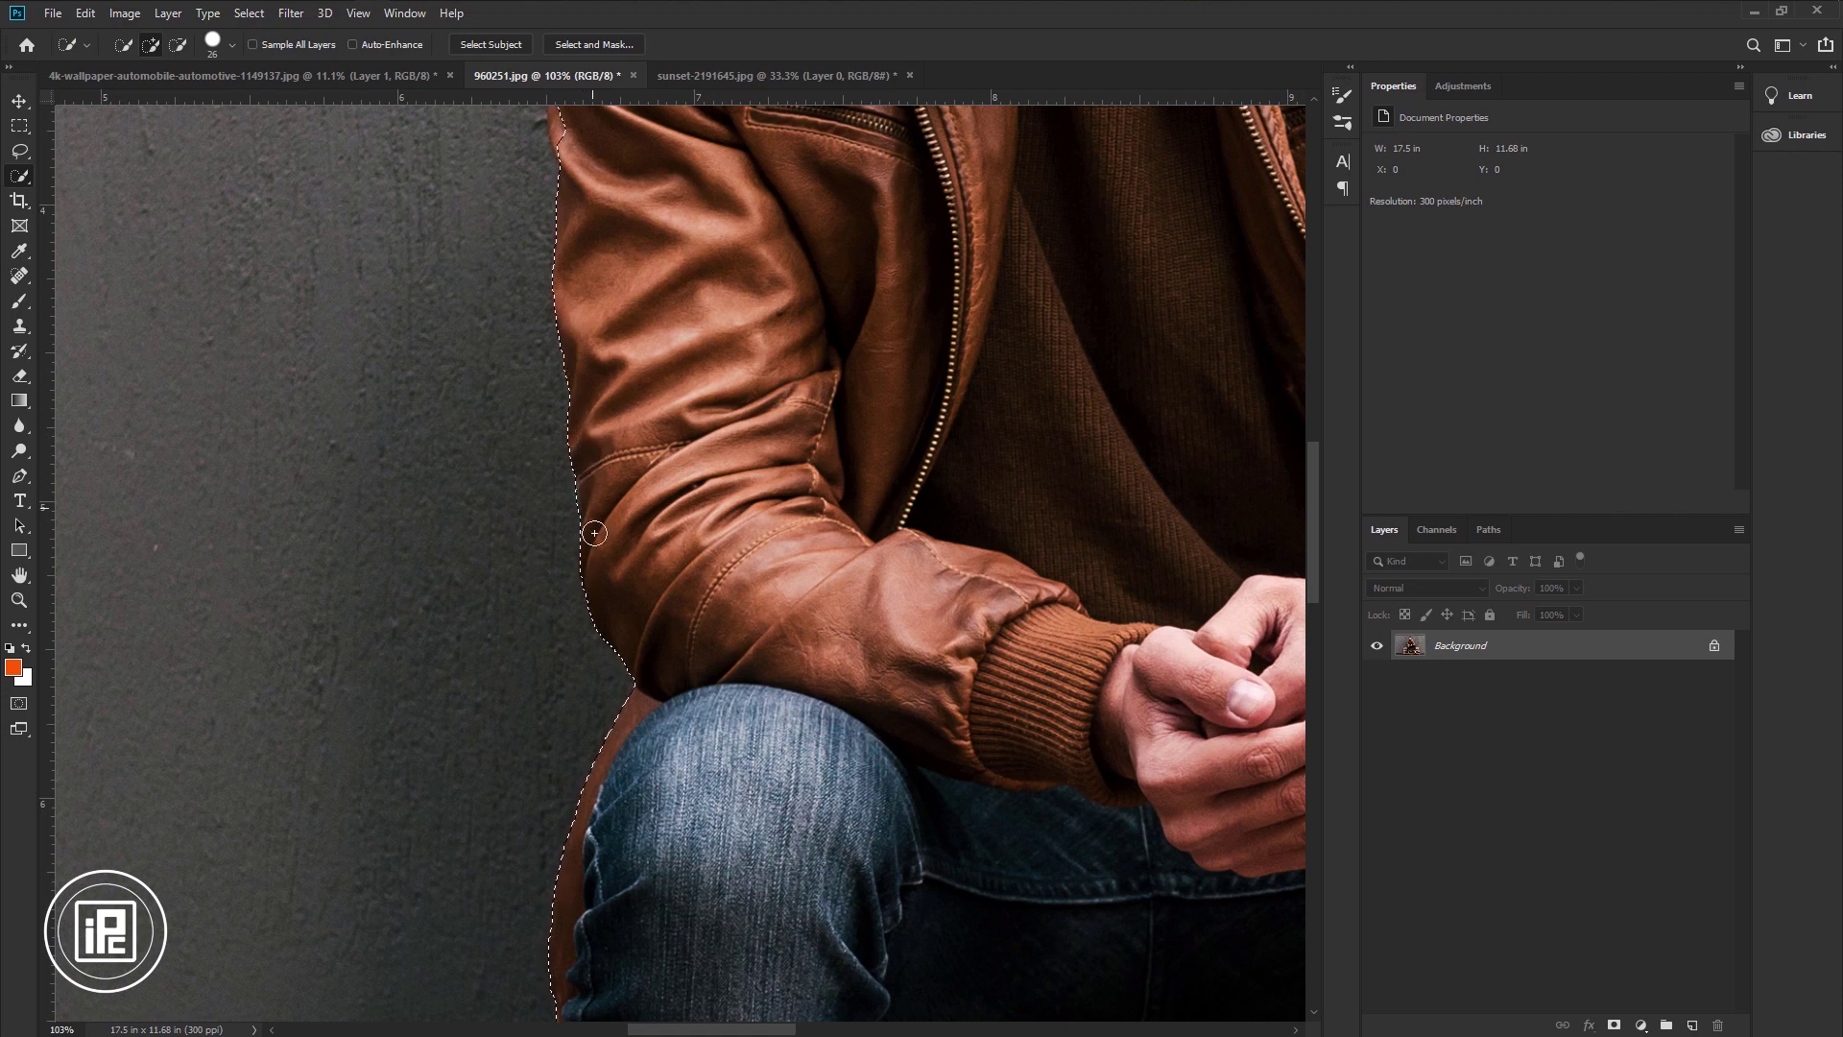
Refine the selection around the head, adding the missing ear and hair tips and subtracting the wall beside the hair with an 11 px brush.
drag(683, 387, 728, 744)
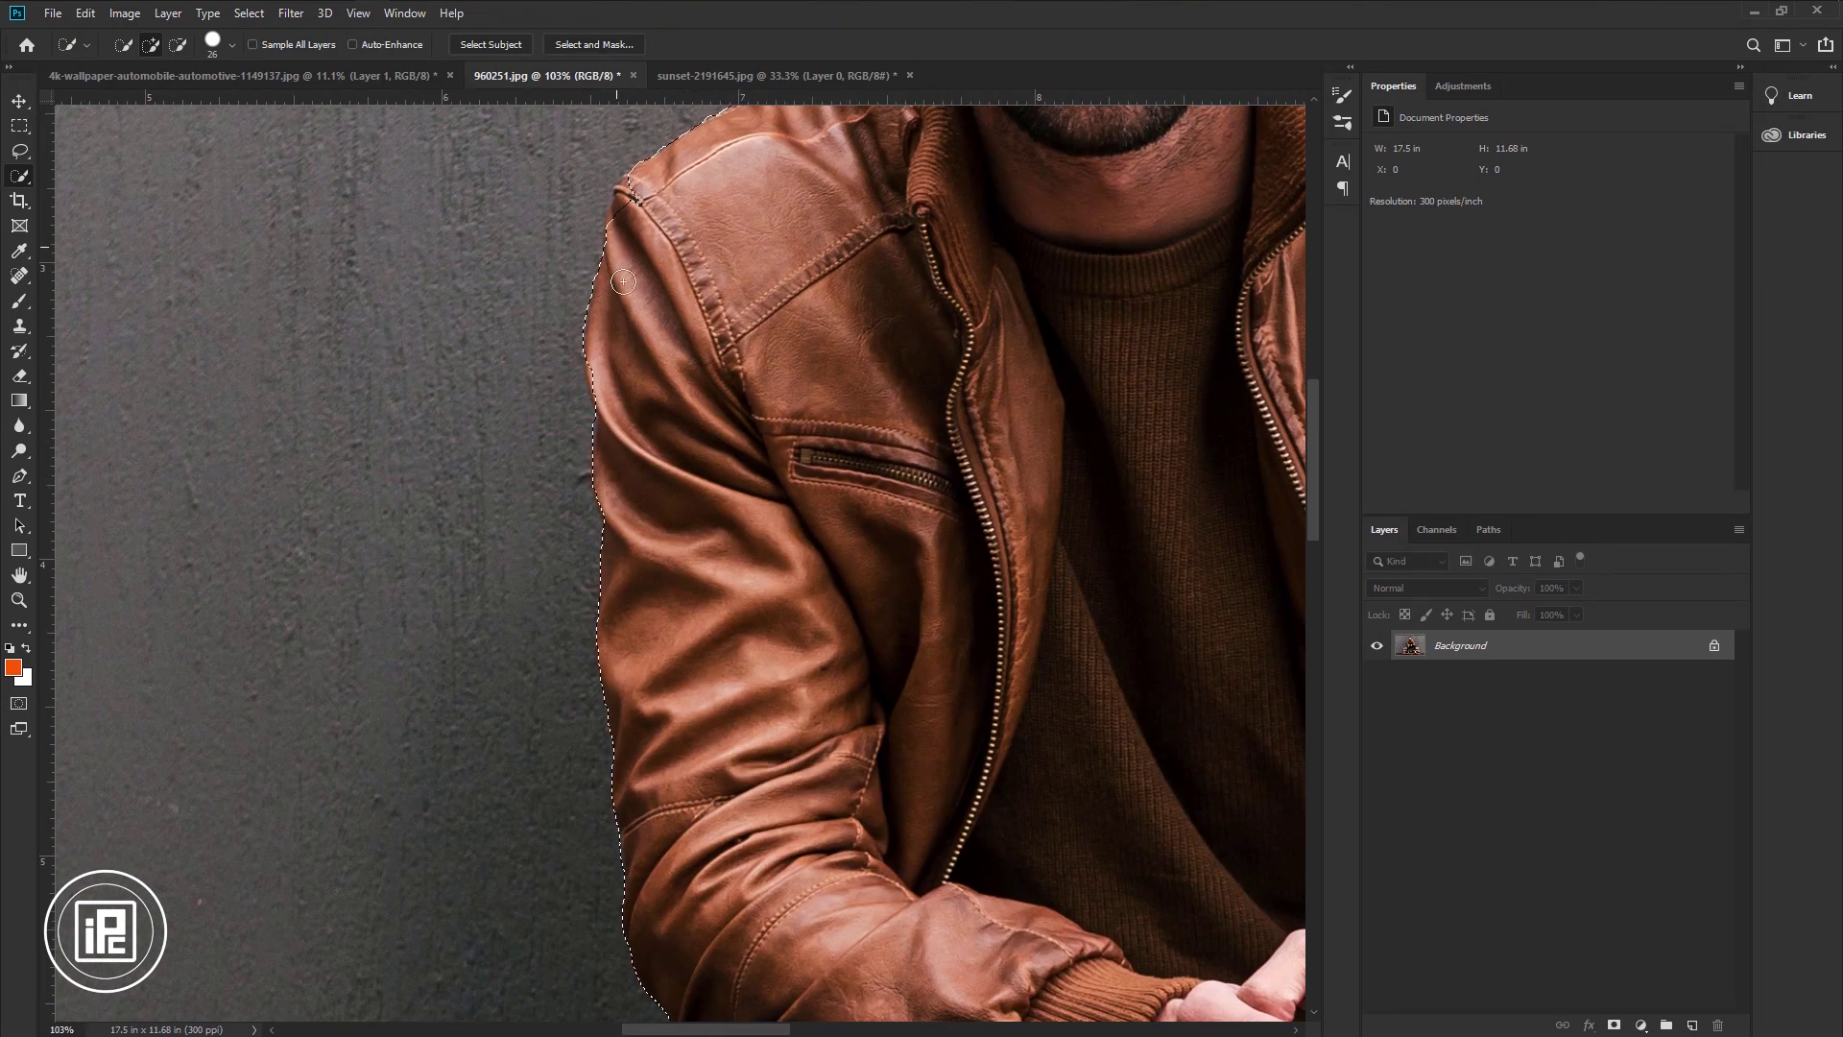
scroll(623, 281, up, 4)
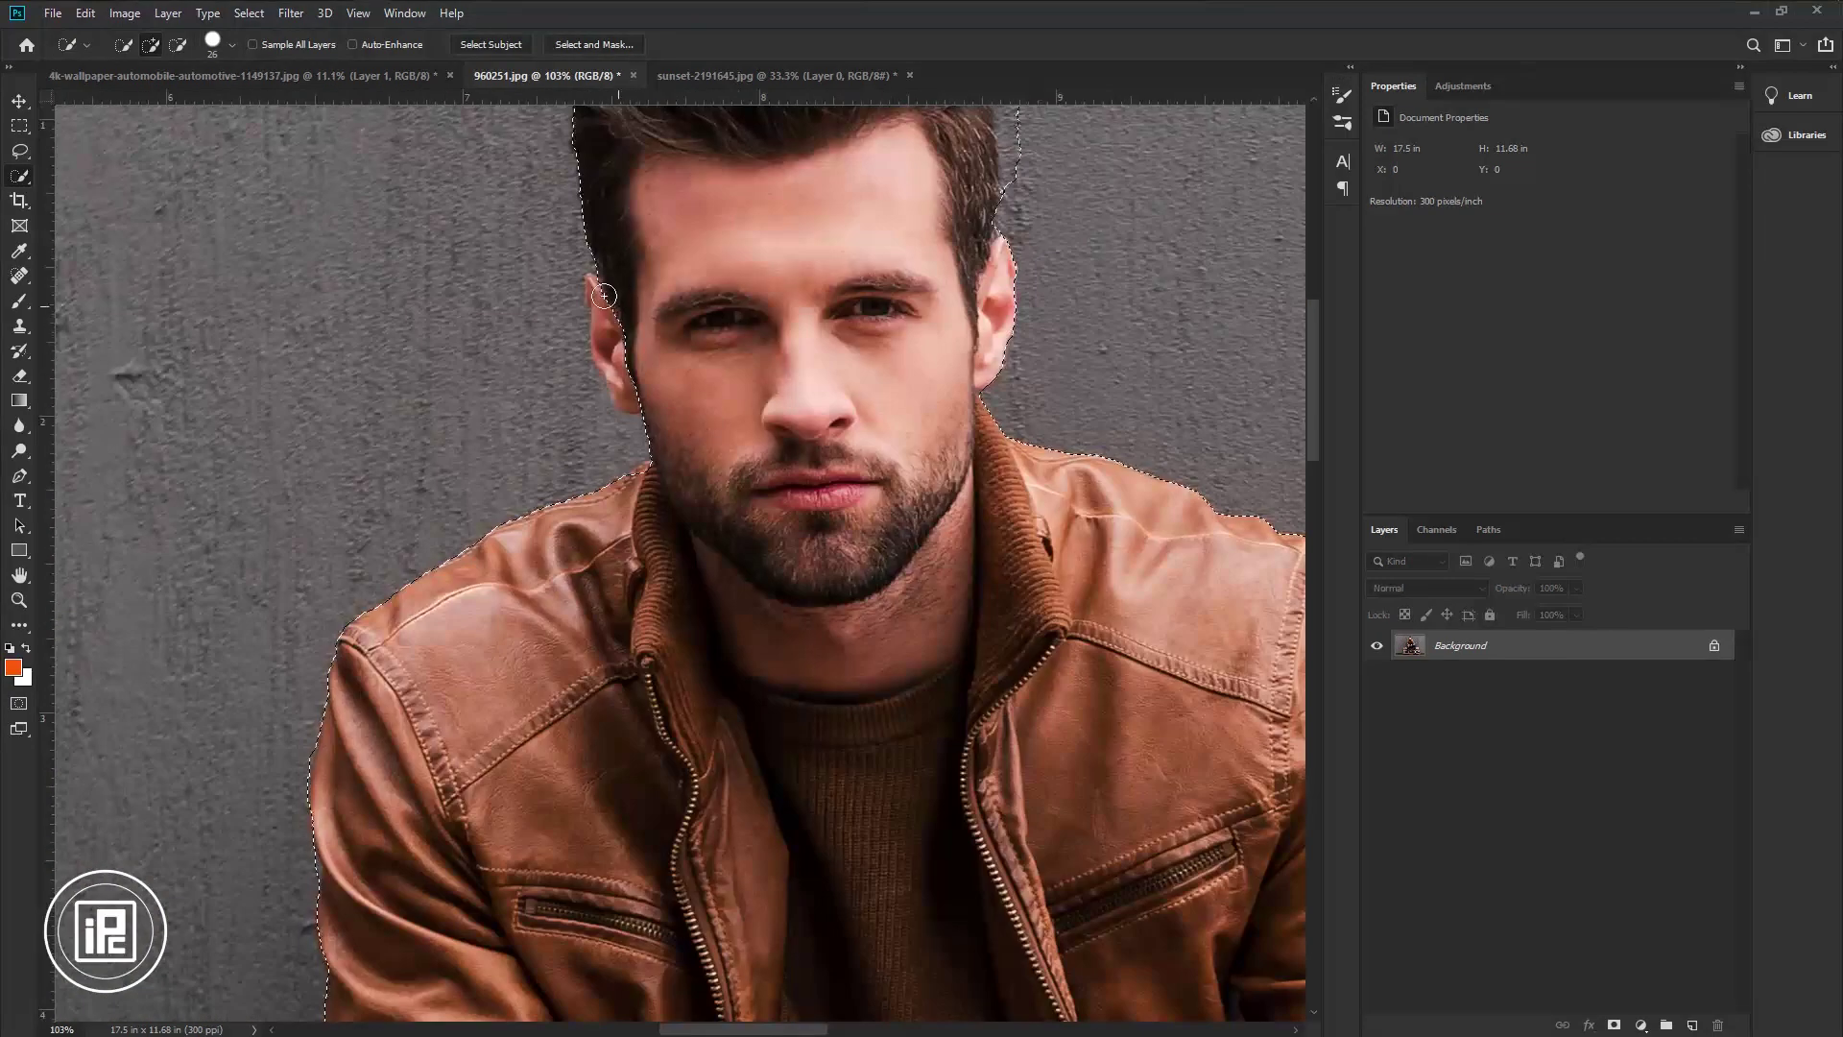
scroll(604, 296, up, 5)
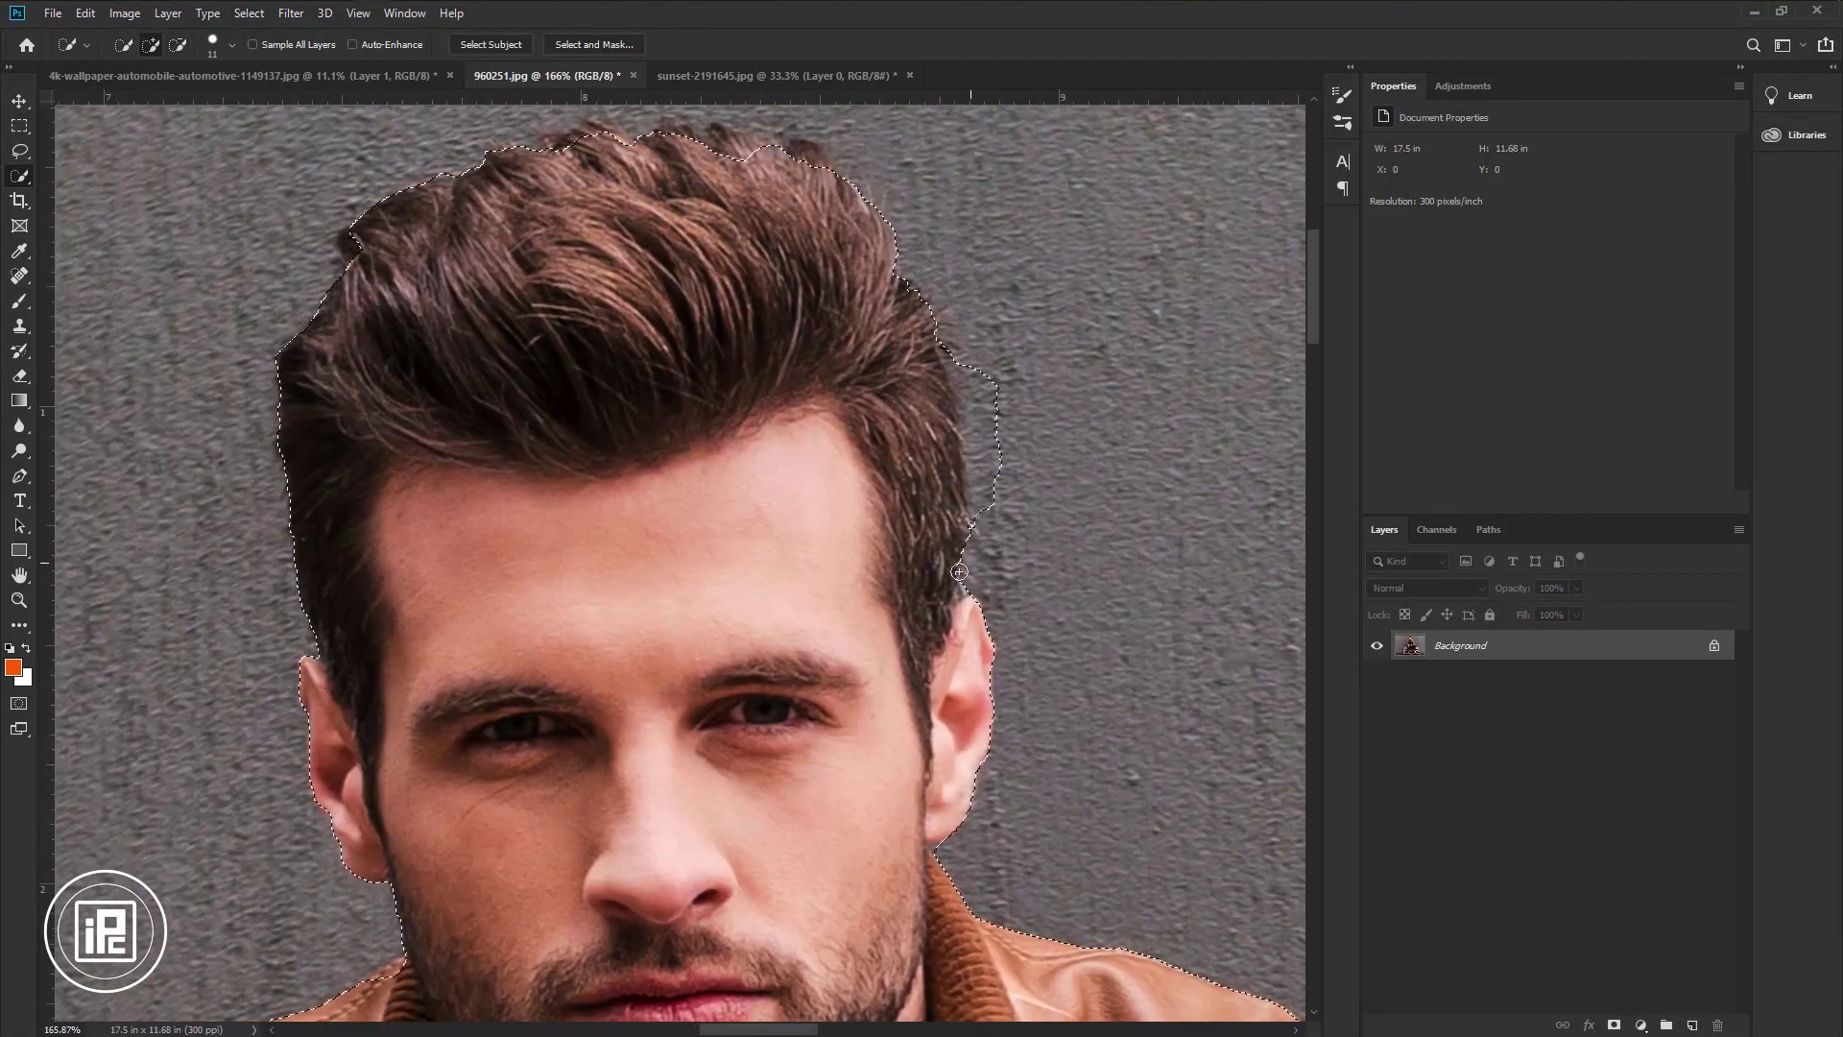
key(alt)
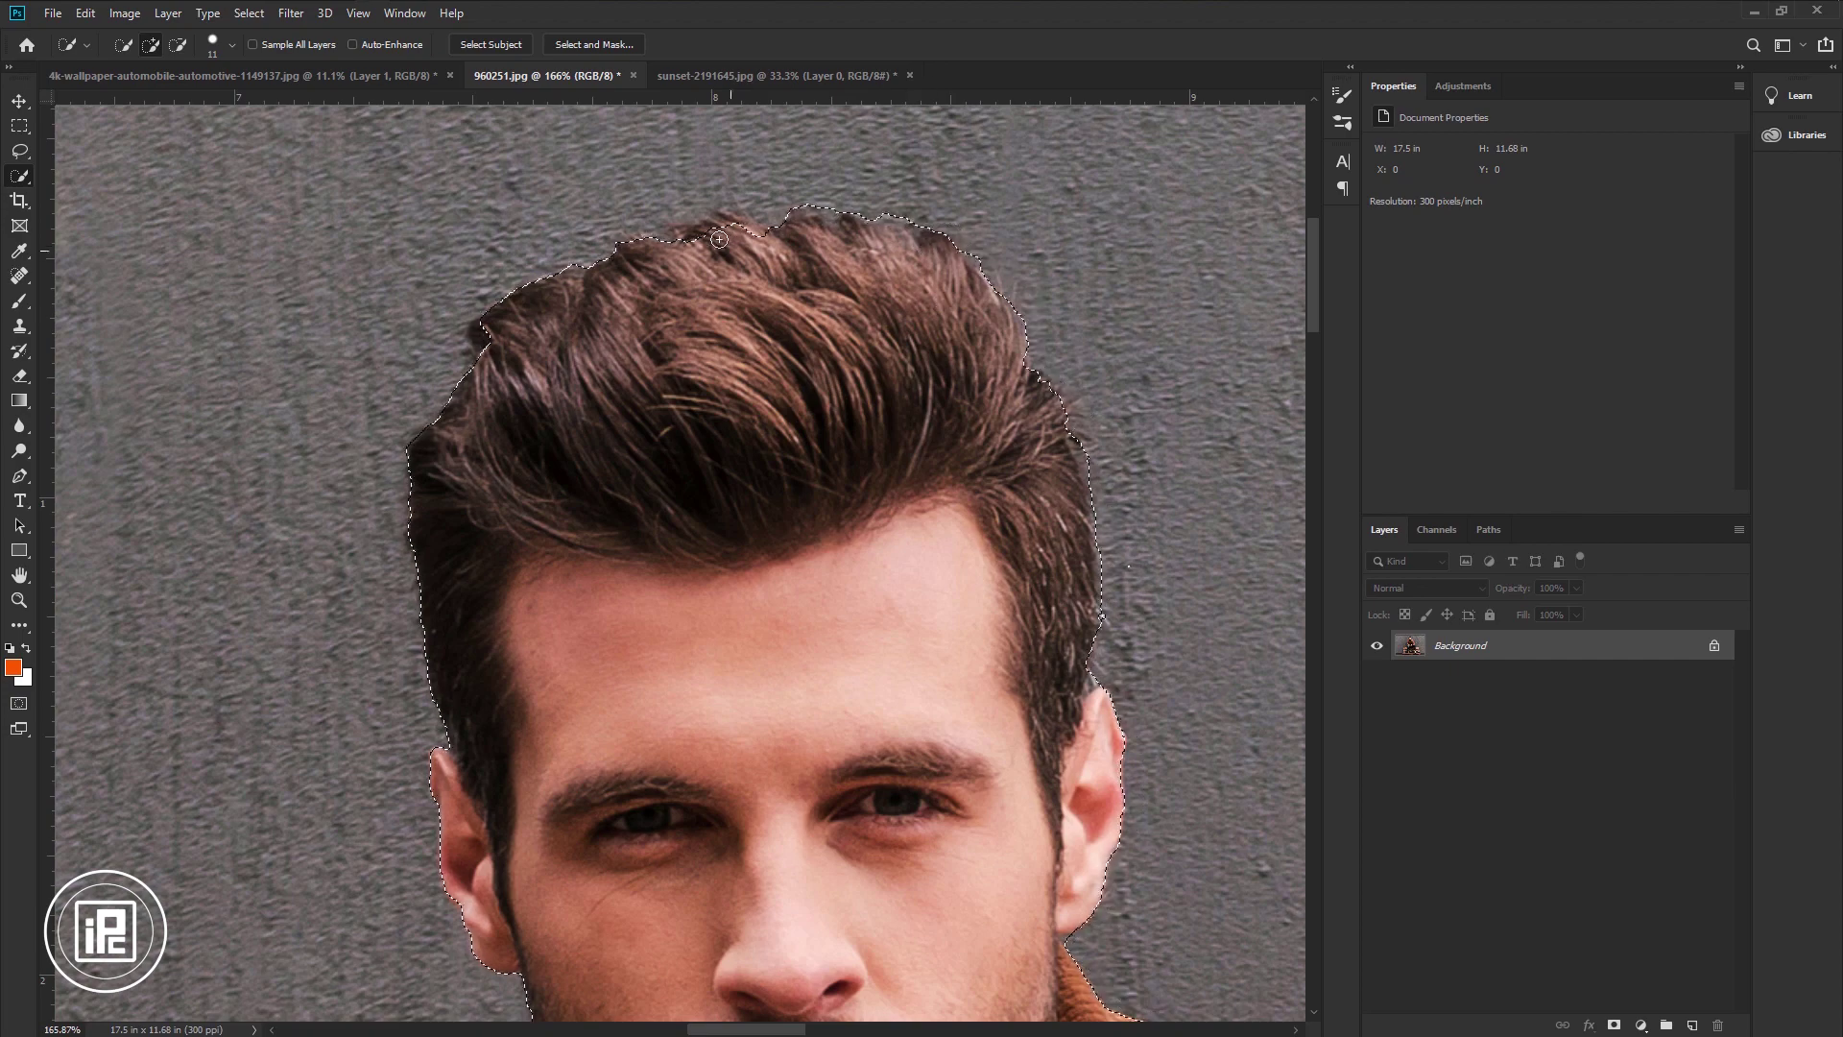
drag(719, 239, 762, 231)
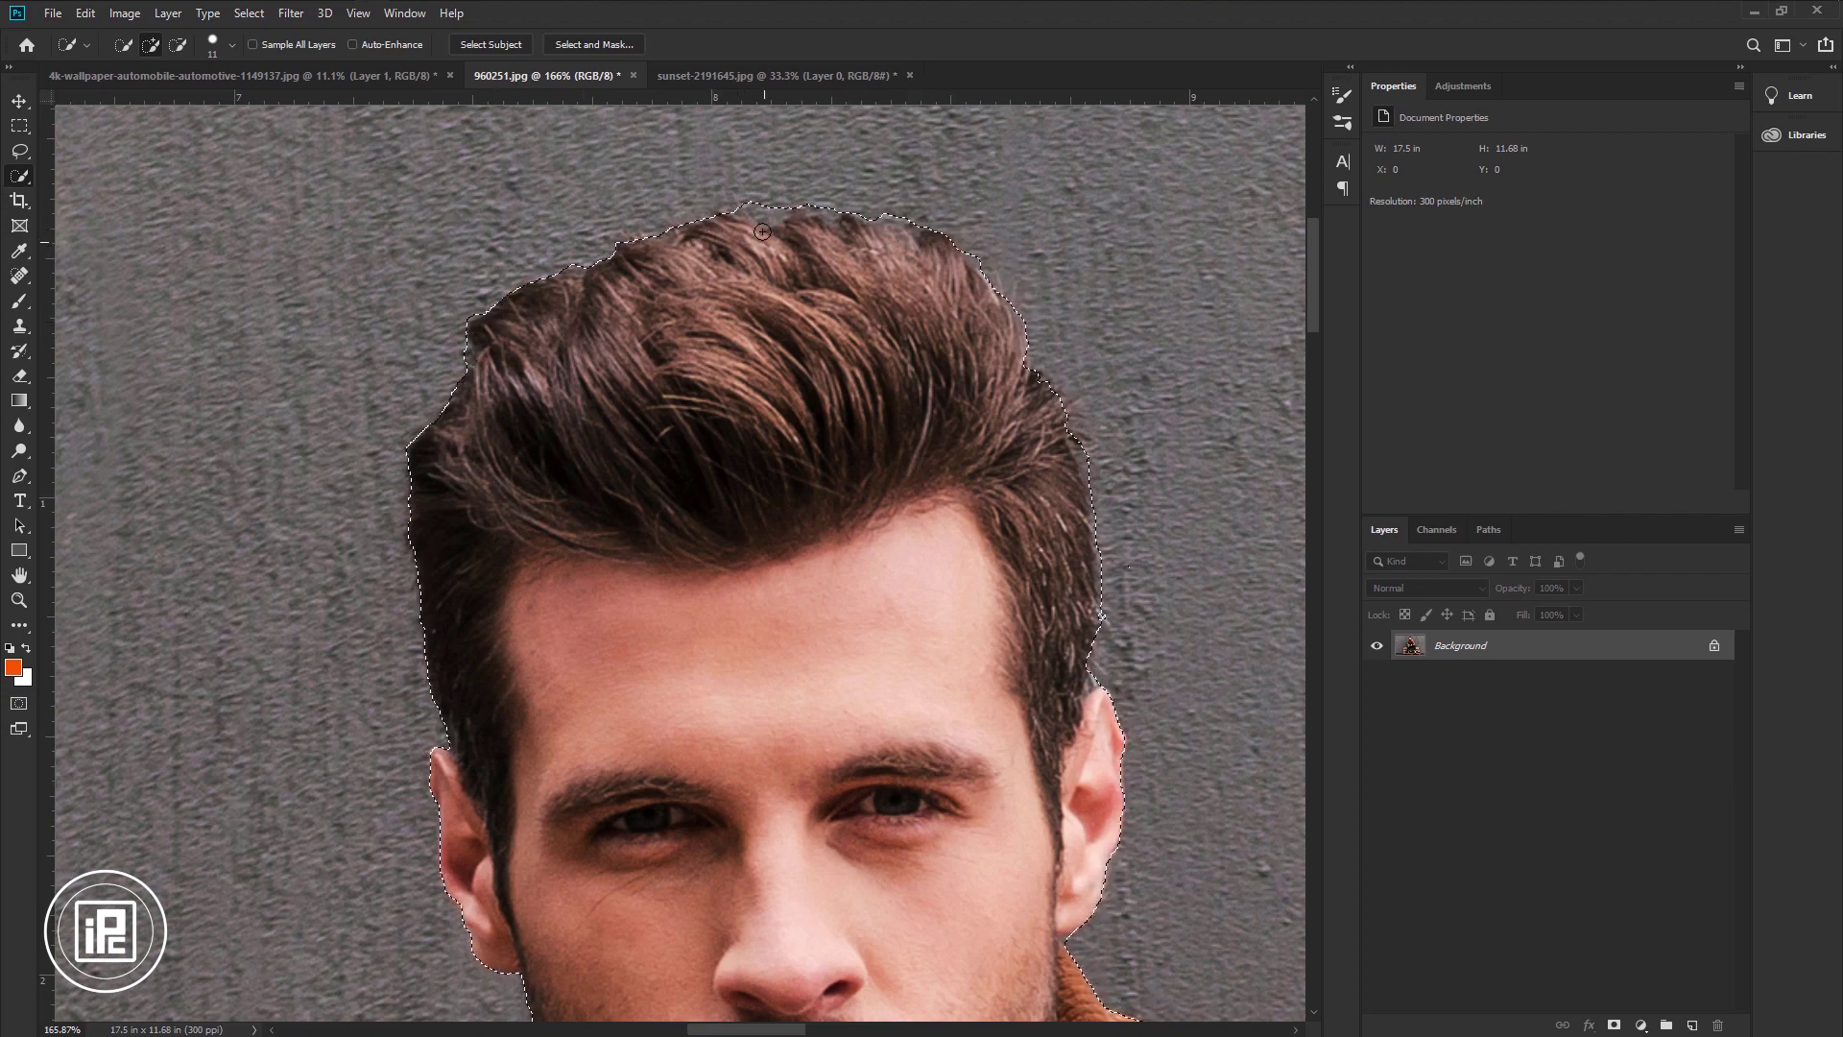
Check the selection around the whole figure and open it in Select and Mask, with the head in close view.
scroll(912, 628, down, 10)
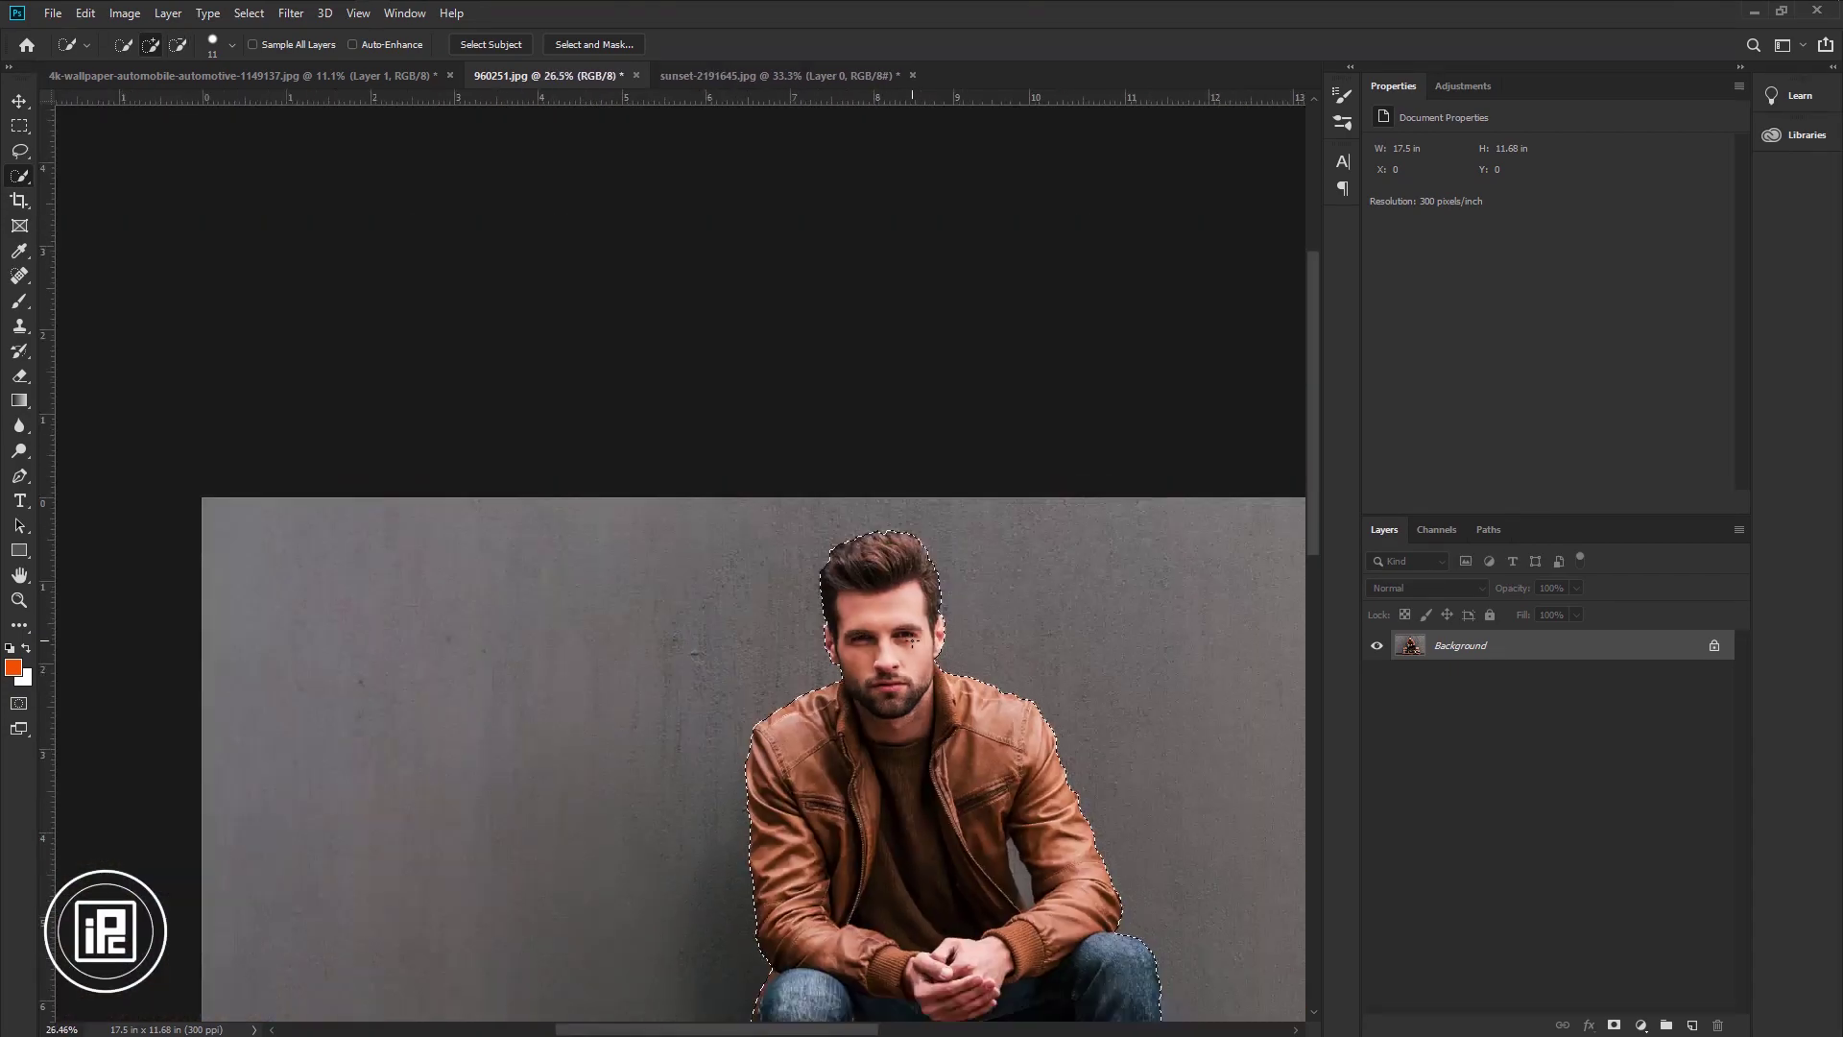
scroll(912, 640, up, 4)
scroll(912, 640, down, 4)
scroll(912, 640, down, 3)
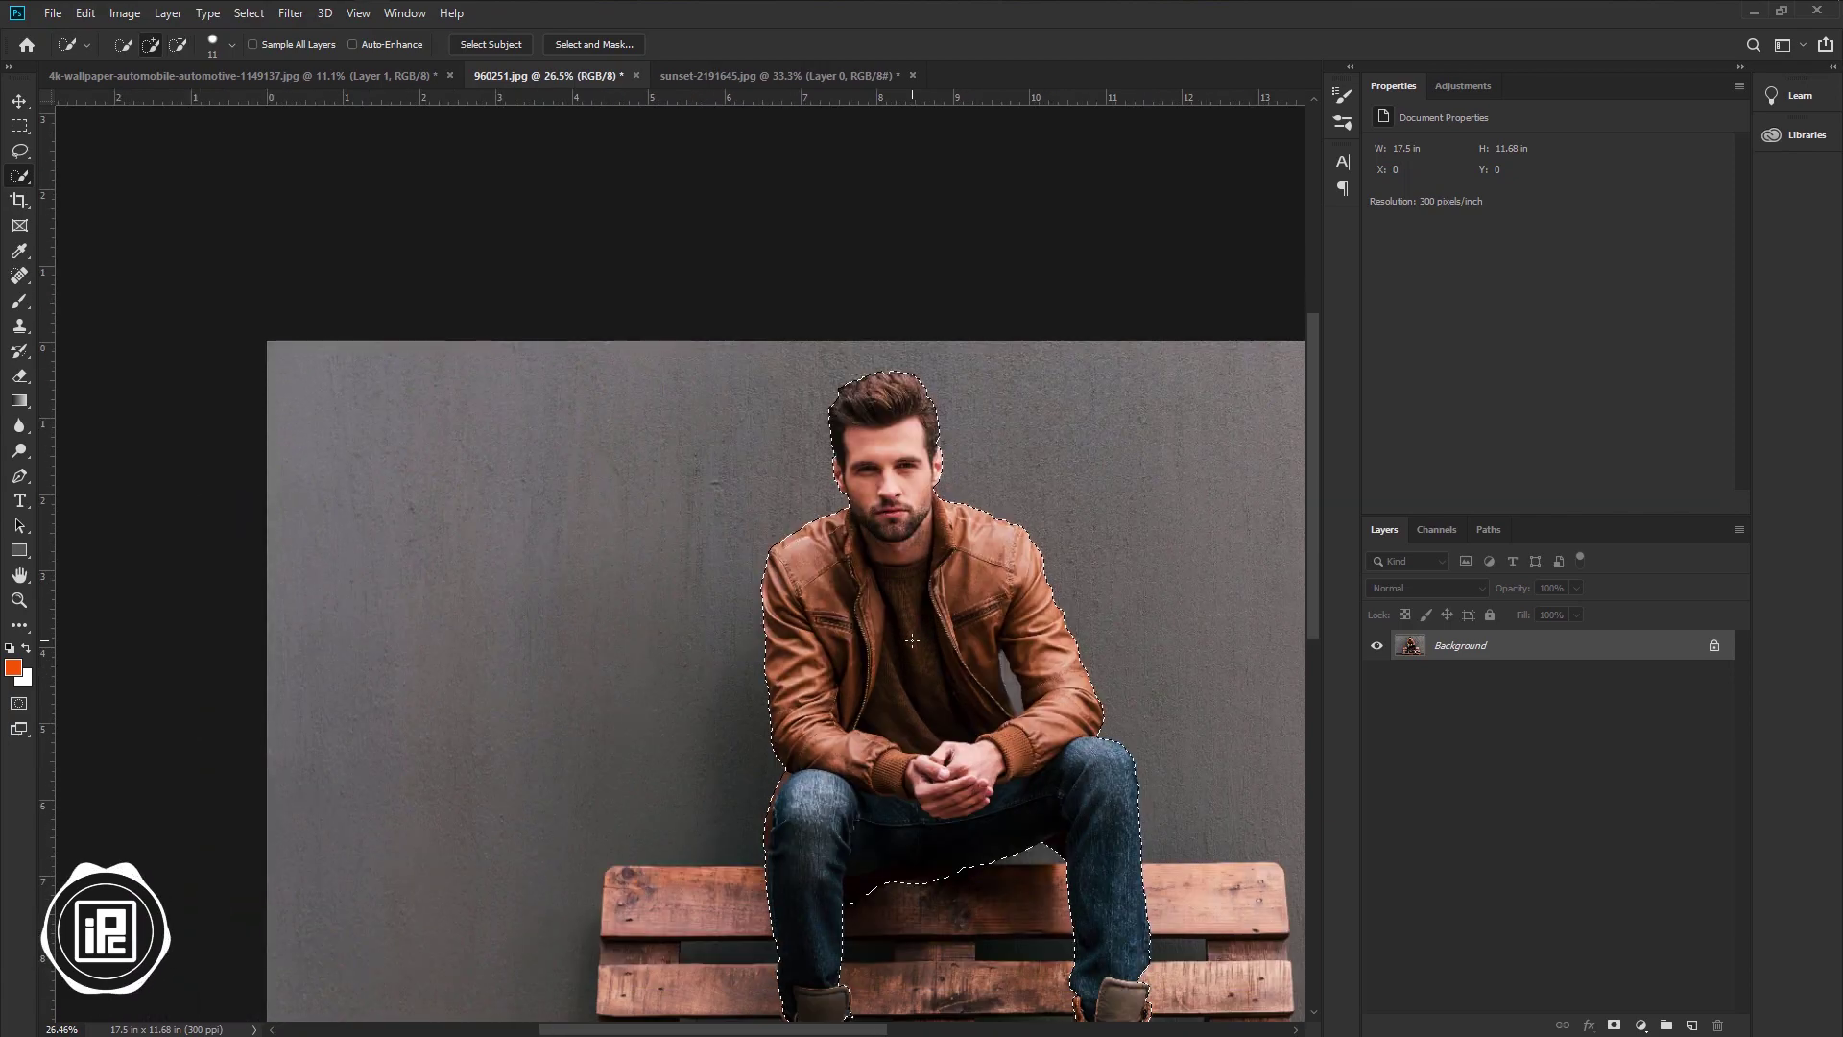
scroll(912, 642, down, 3)
scroll(709, 634, up, 4)
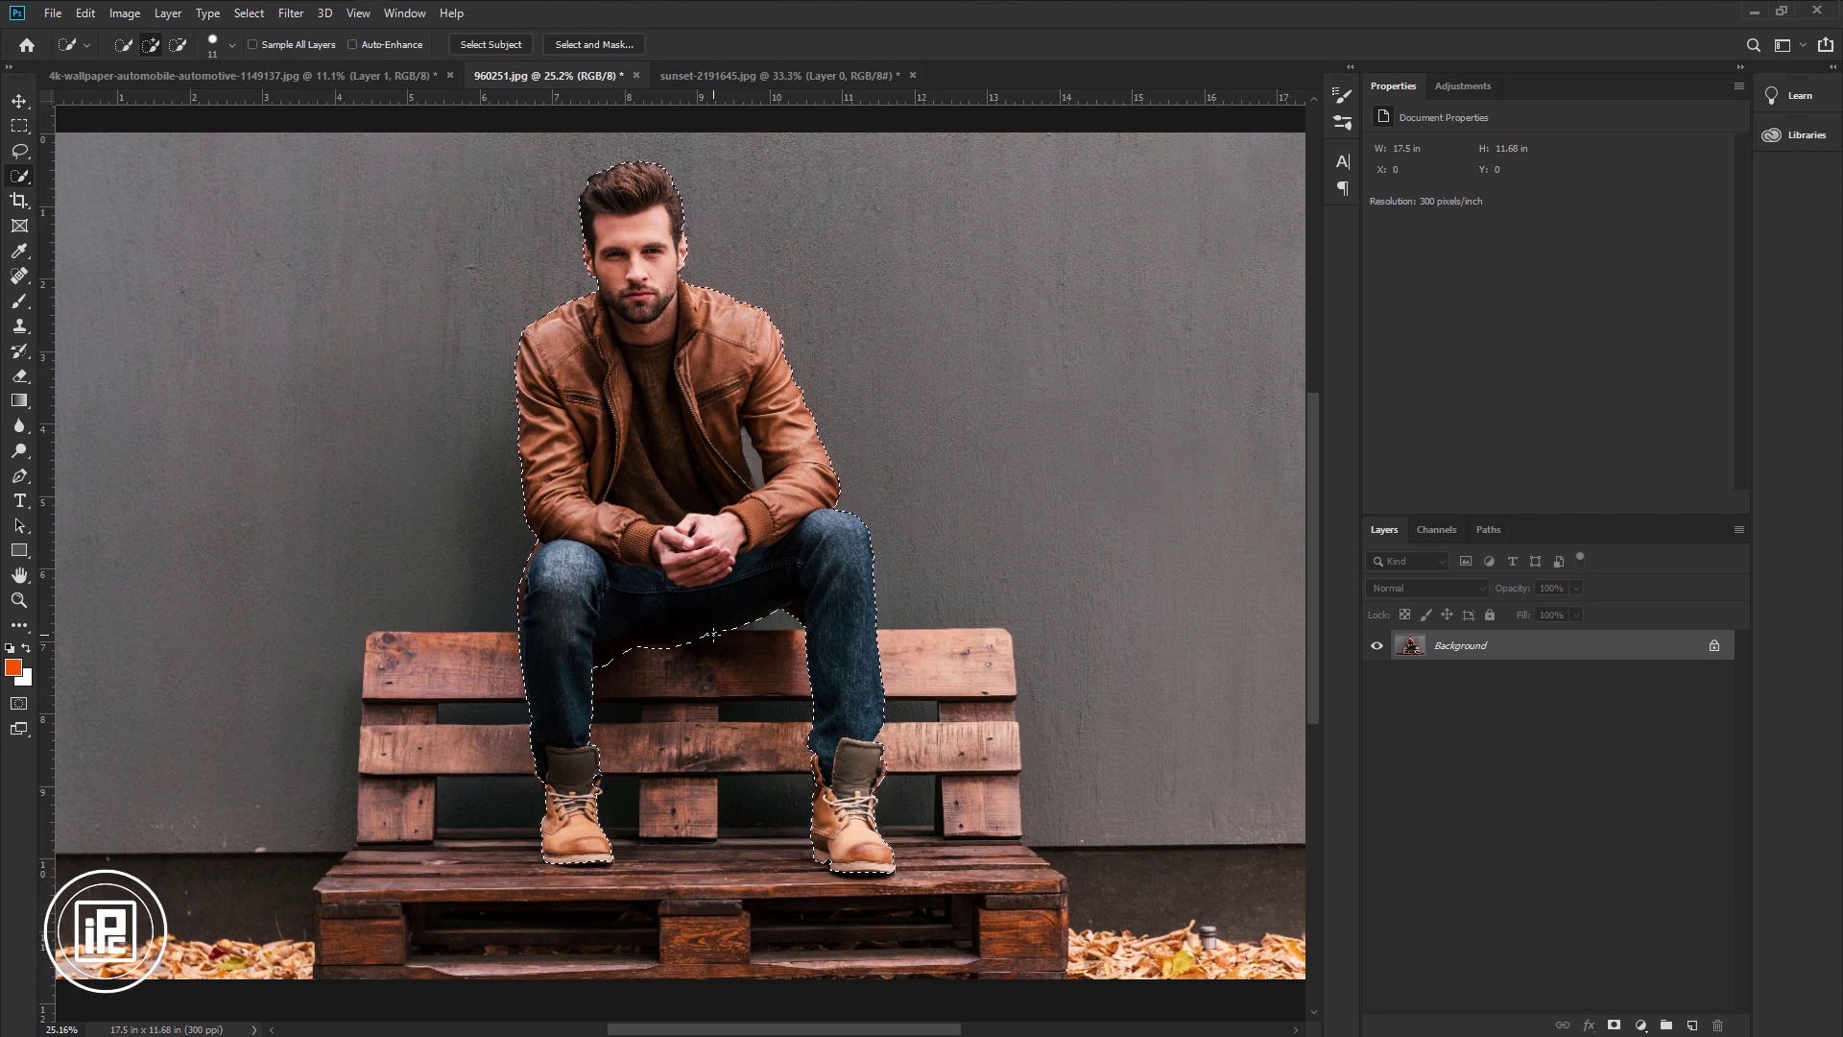
click(595, 44)
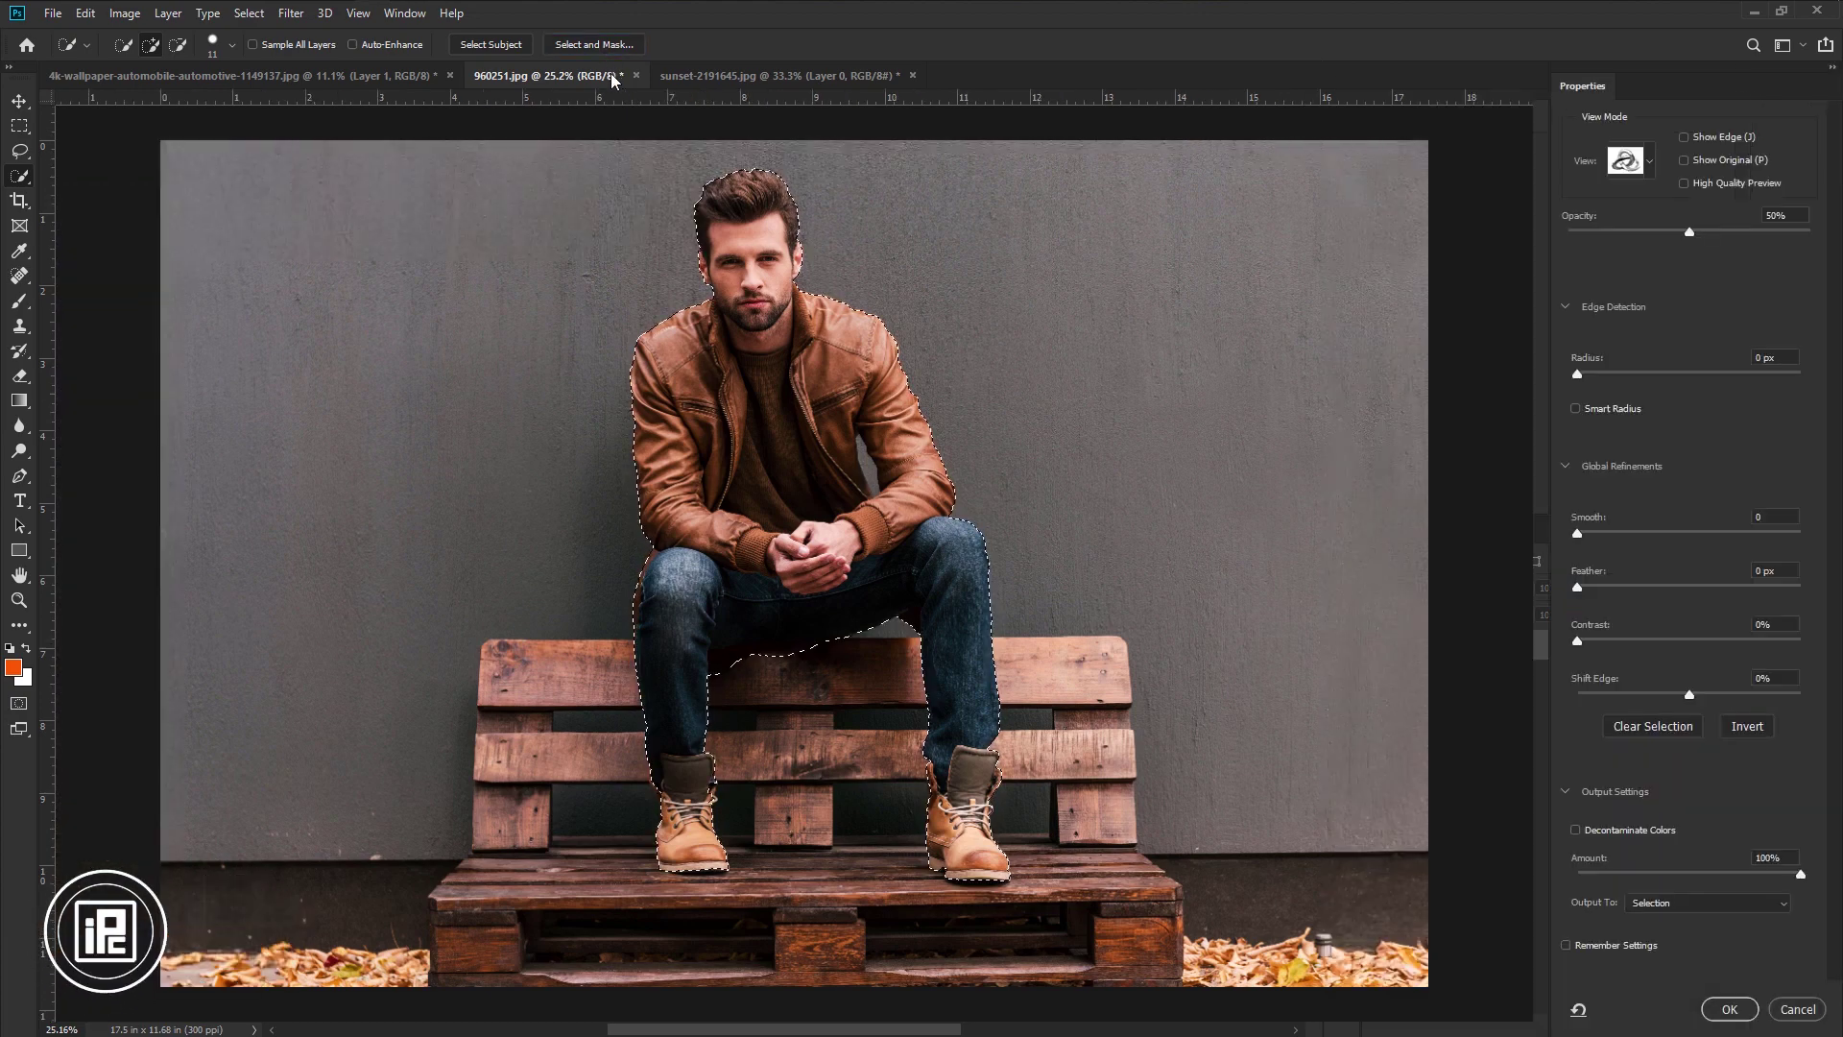
scroll(733, 223, up, 11)
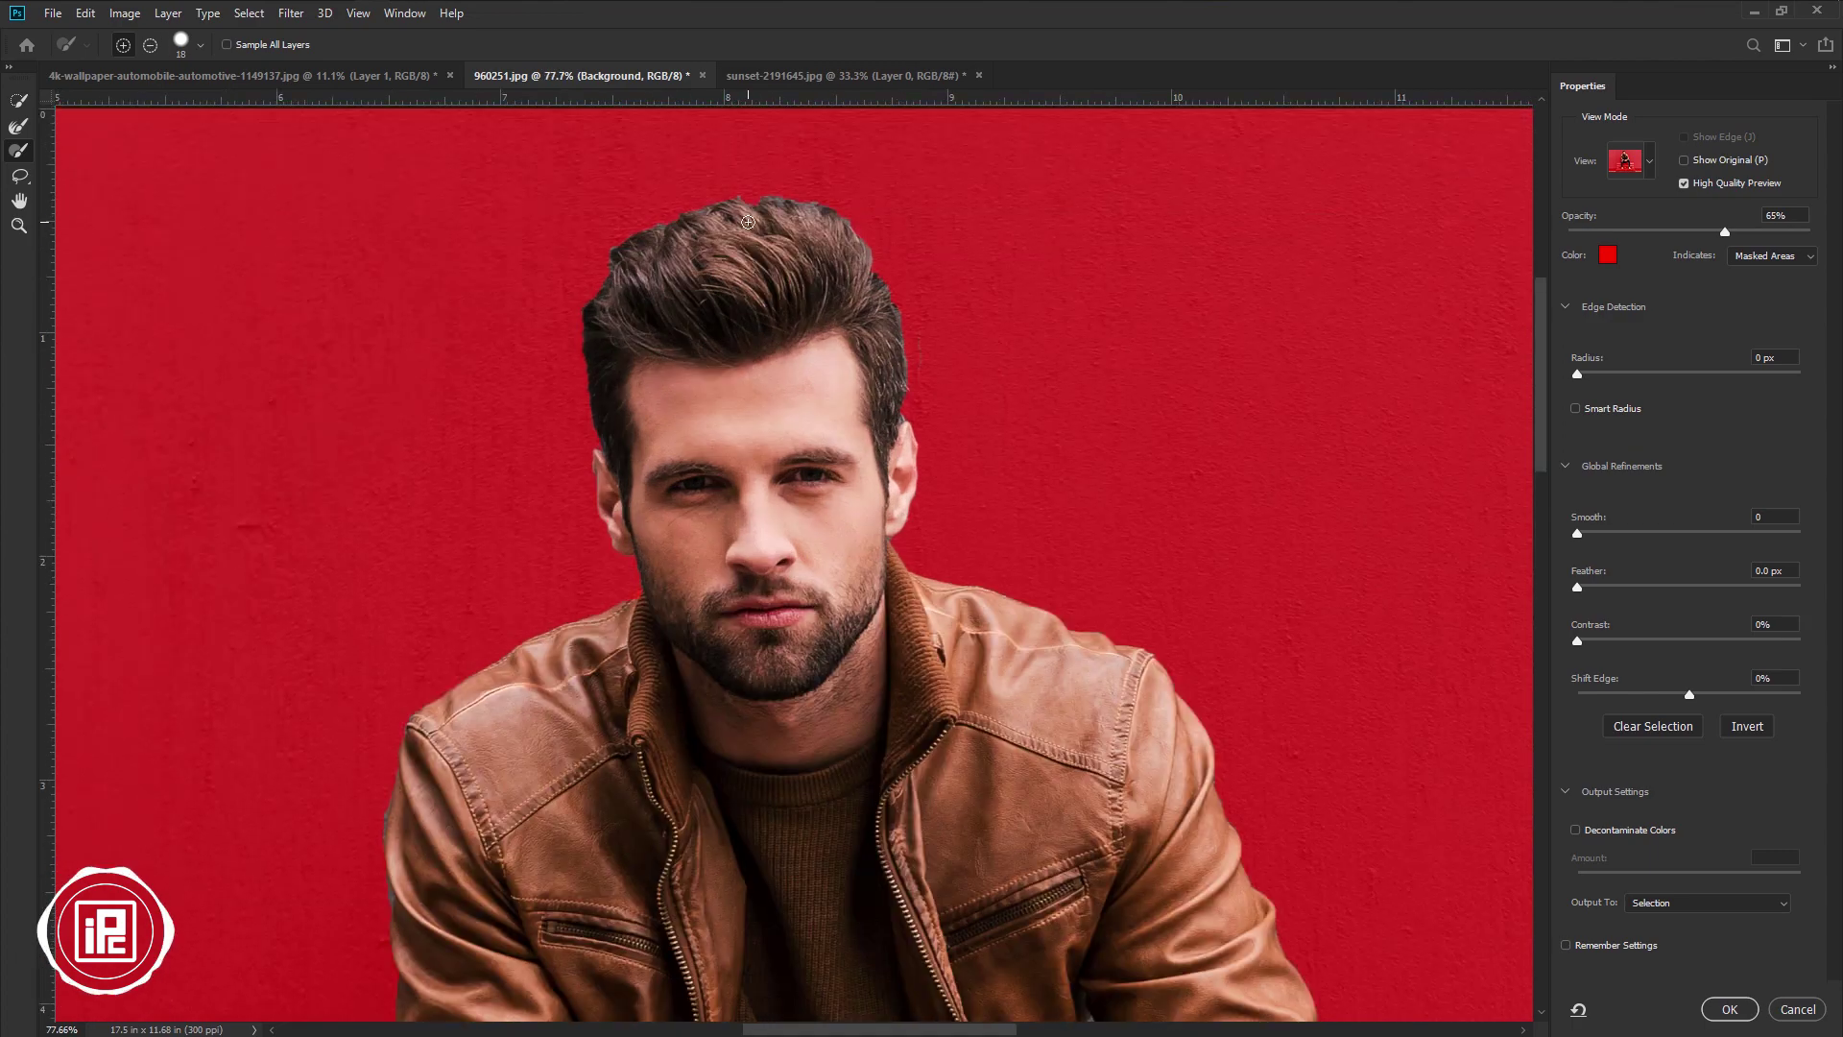
Refine the hair edge along the crown and the right side of the head with the Refine Edge Brush at 18 px.
drag(743, 232, 772, 232)
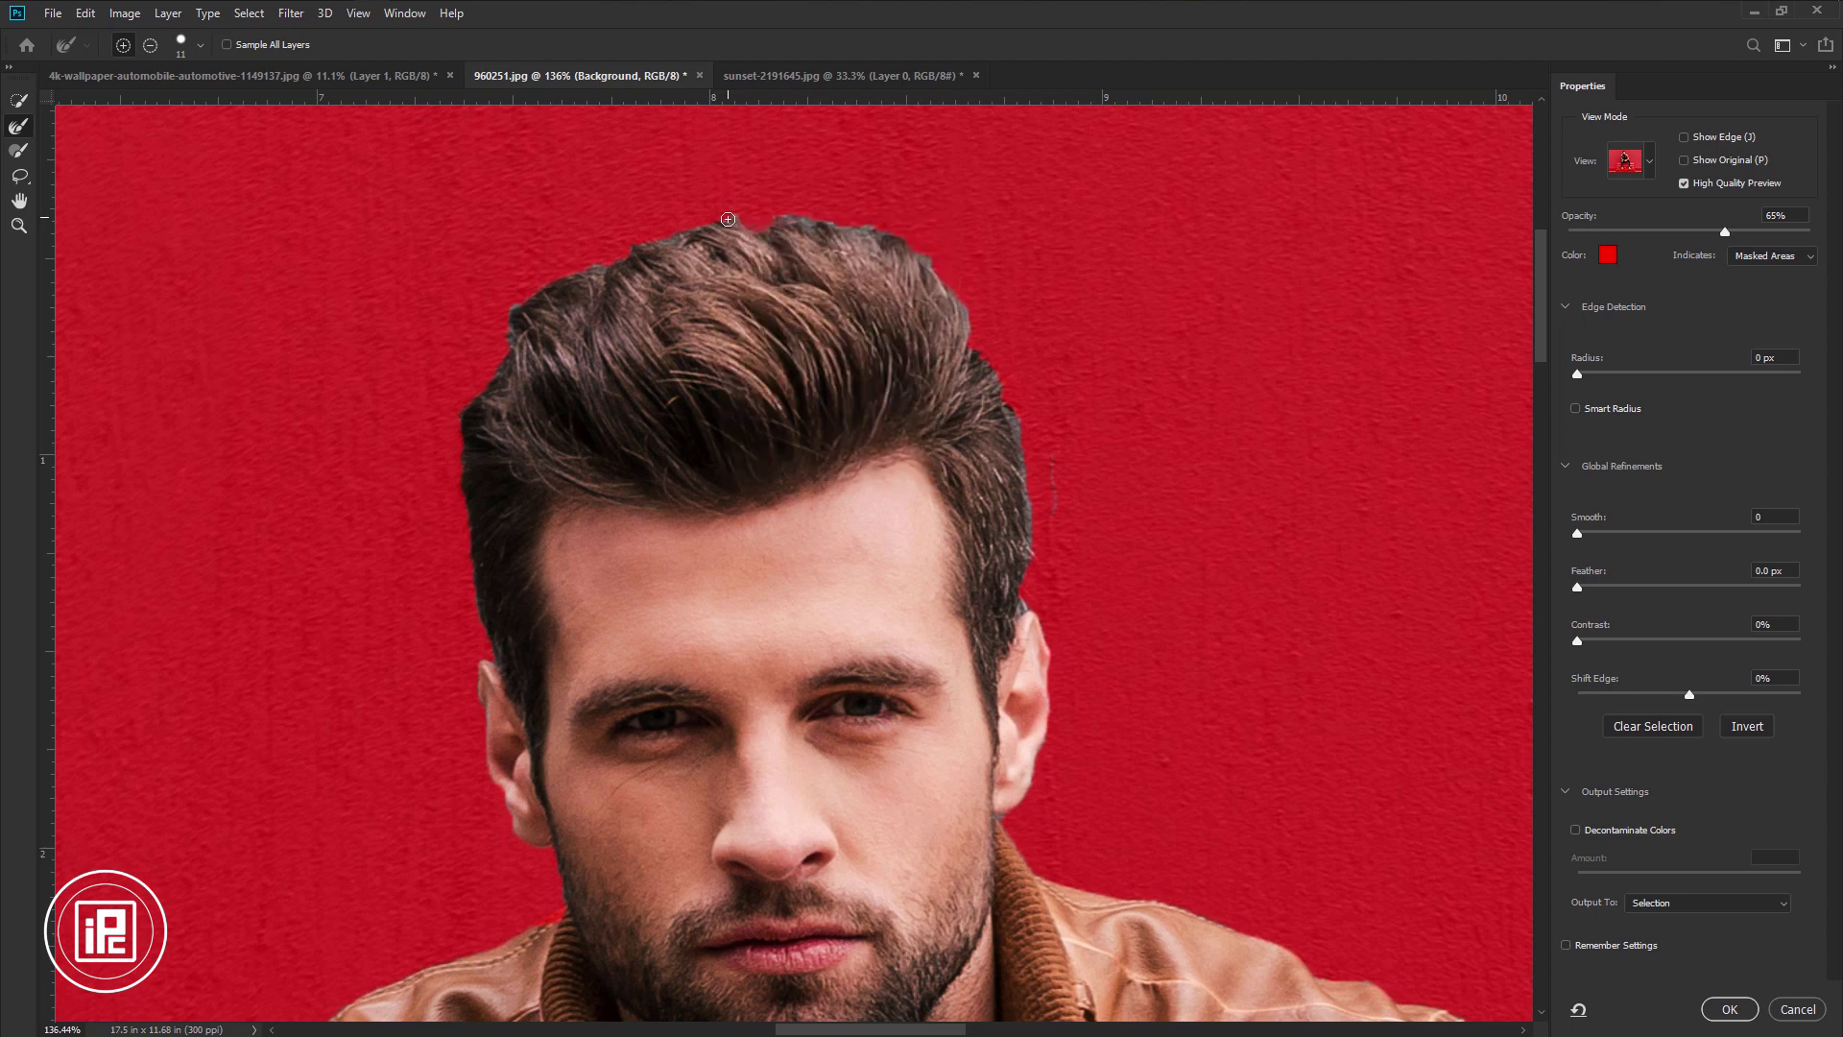
right_click(735, 222)
click(704, 222)
drag(986, 470, 963, 263)
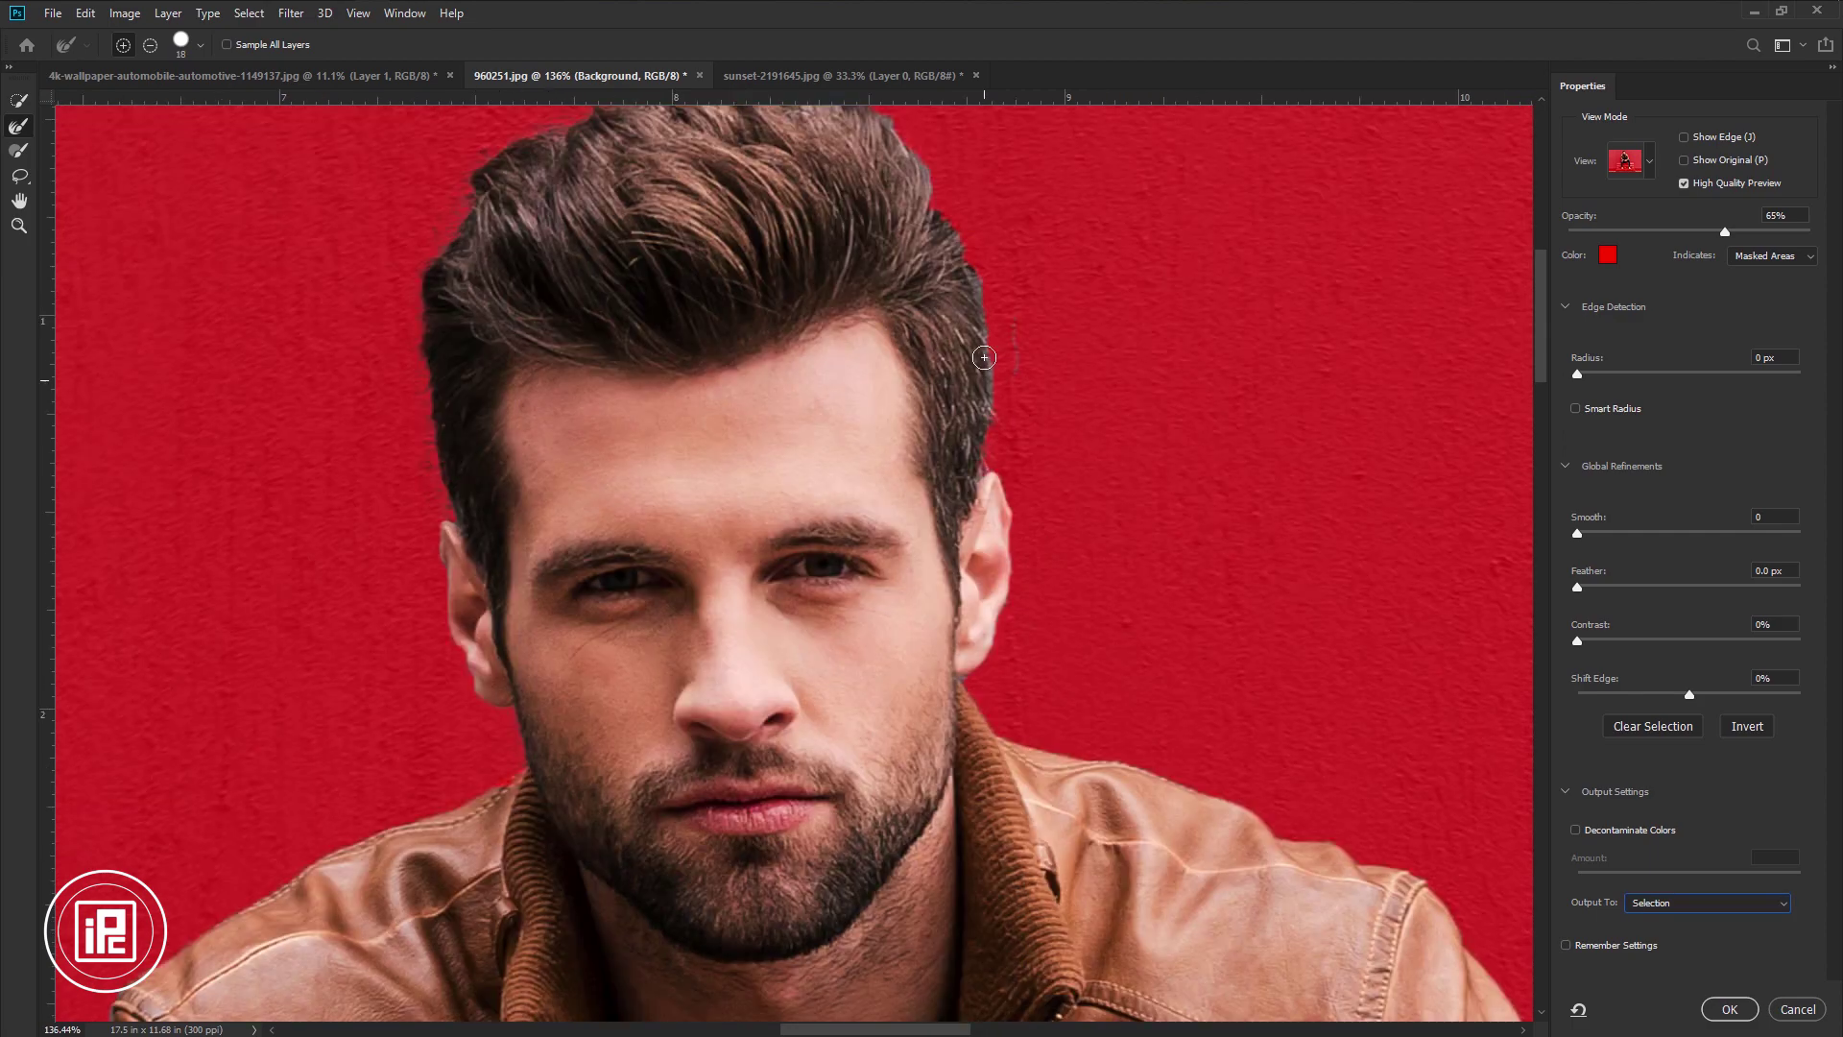
drag(963, 262, 983, 343)
drag(983, 343, 953, 279)
Trace the outline of the right-side shoulder, sleeve, jeans and boot with the 18 px Refine Edge Brush.
scroll(962, 361, down, 5)
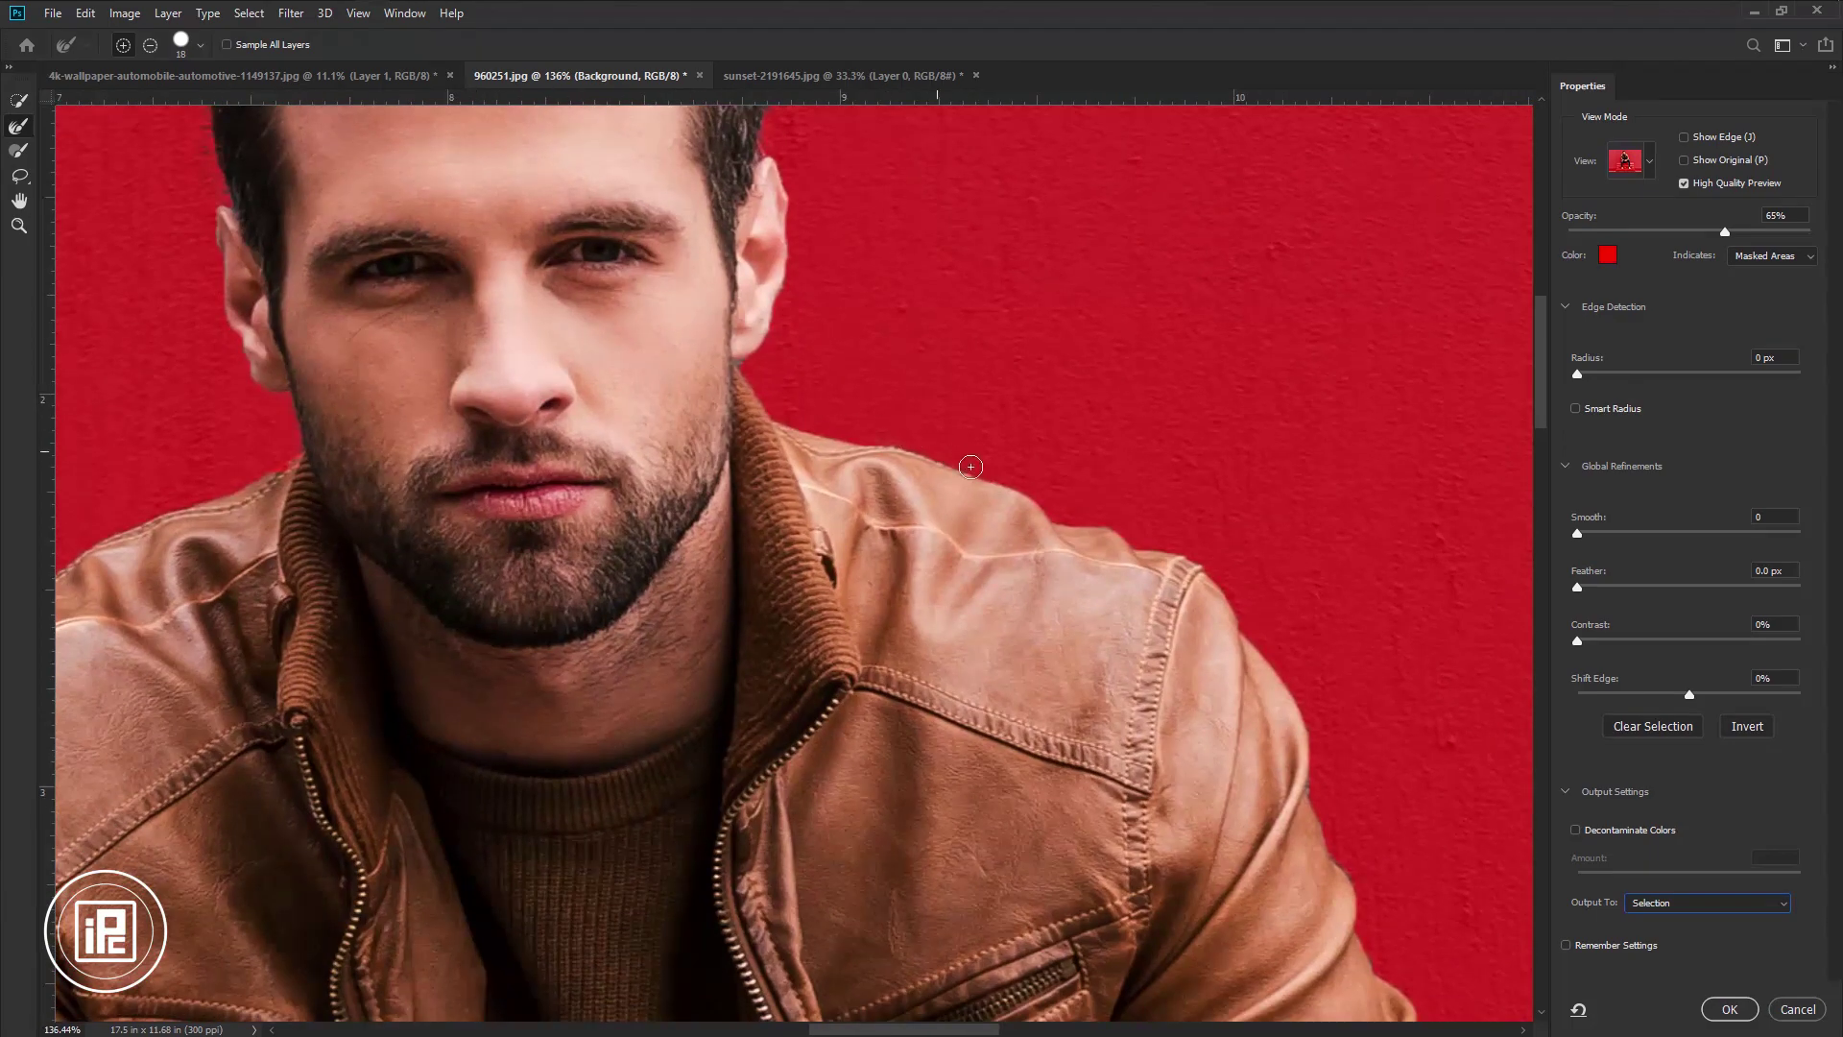
scroll(1184, 539, down, 3)
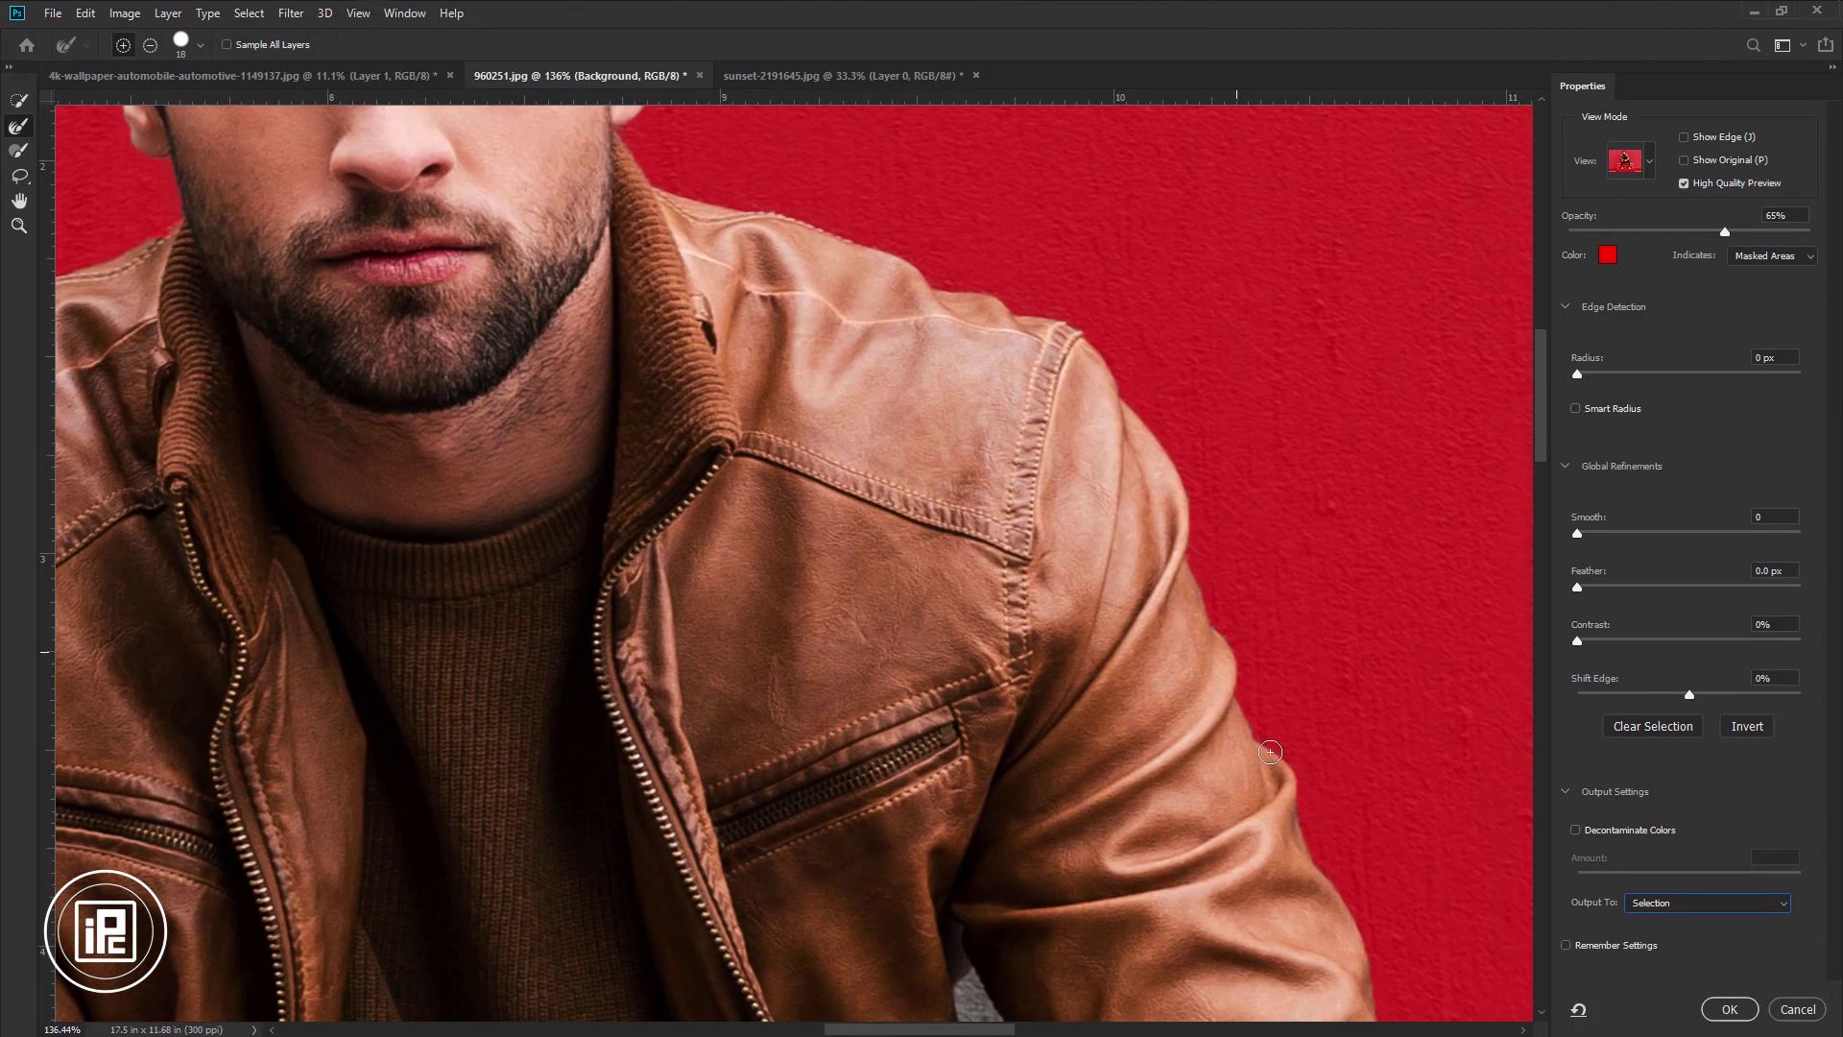
scroll(1162, 849, down, 6)
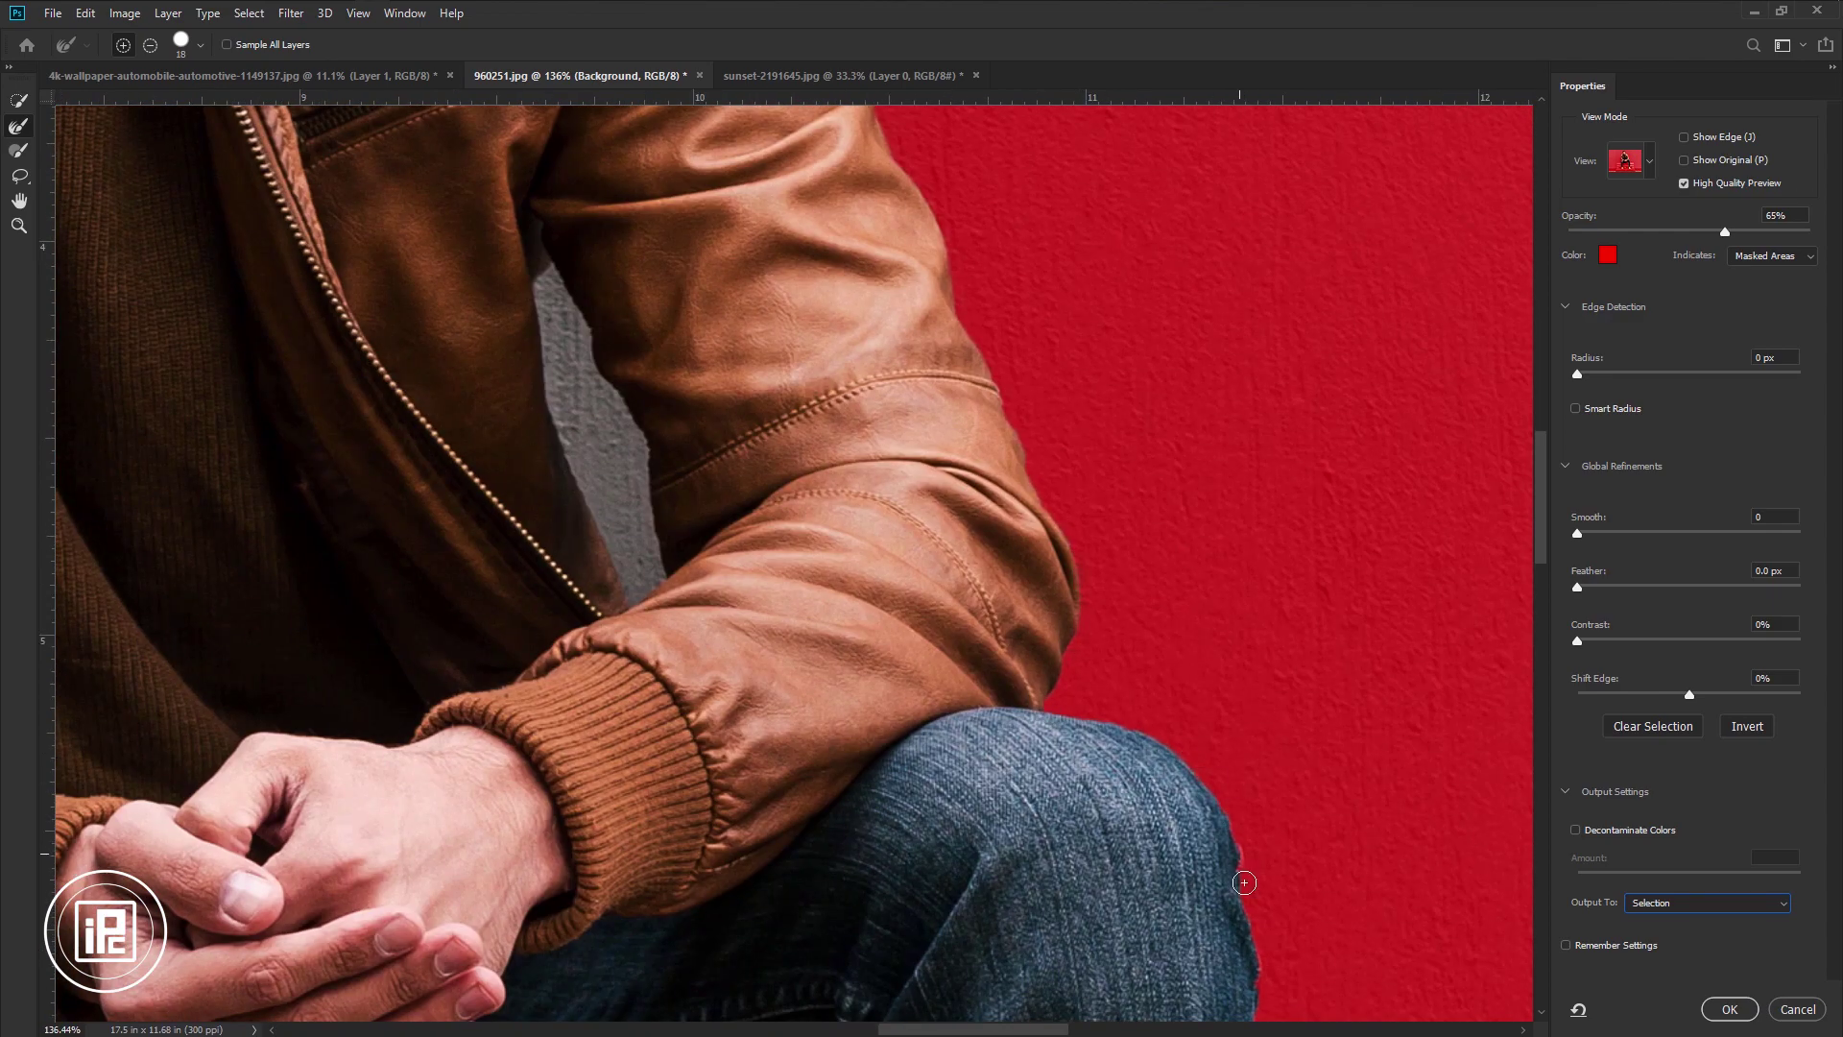
scroll(1245, 882, down, 4)
scroll(1131, 859, down, 7)
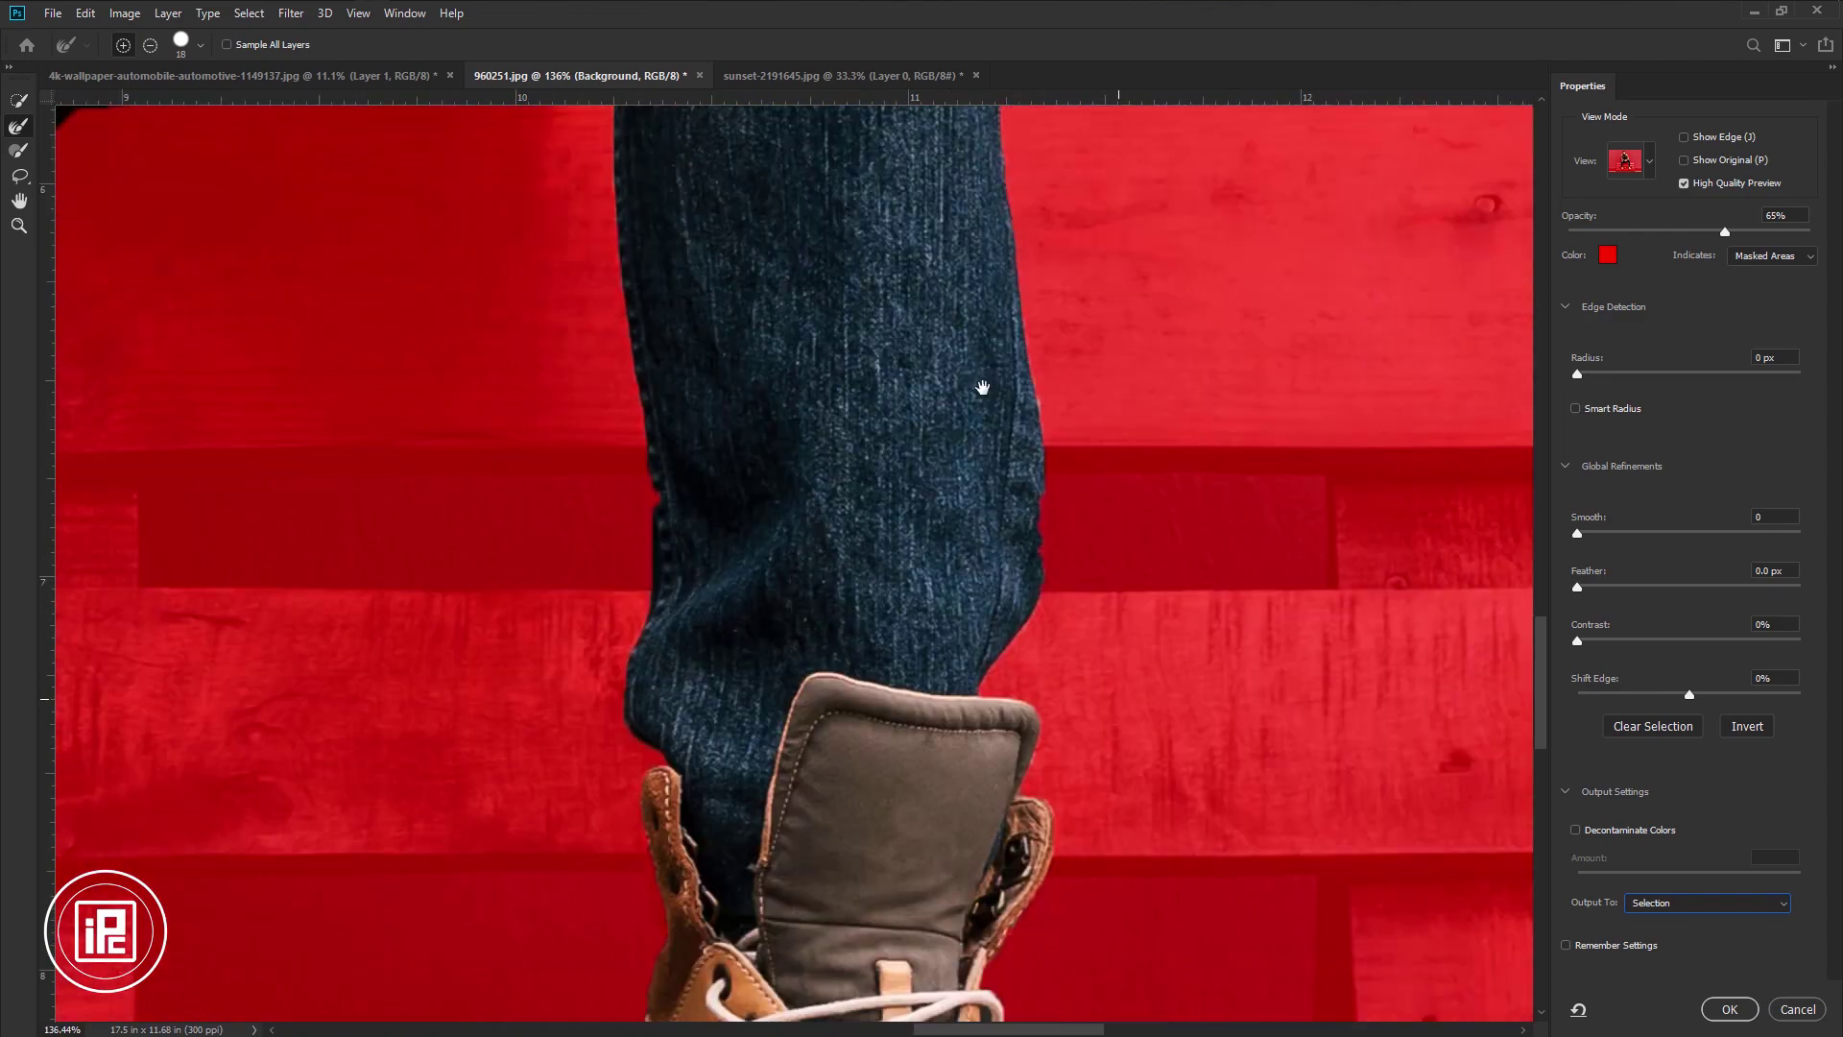
scroll(994, 704, down, 4)
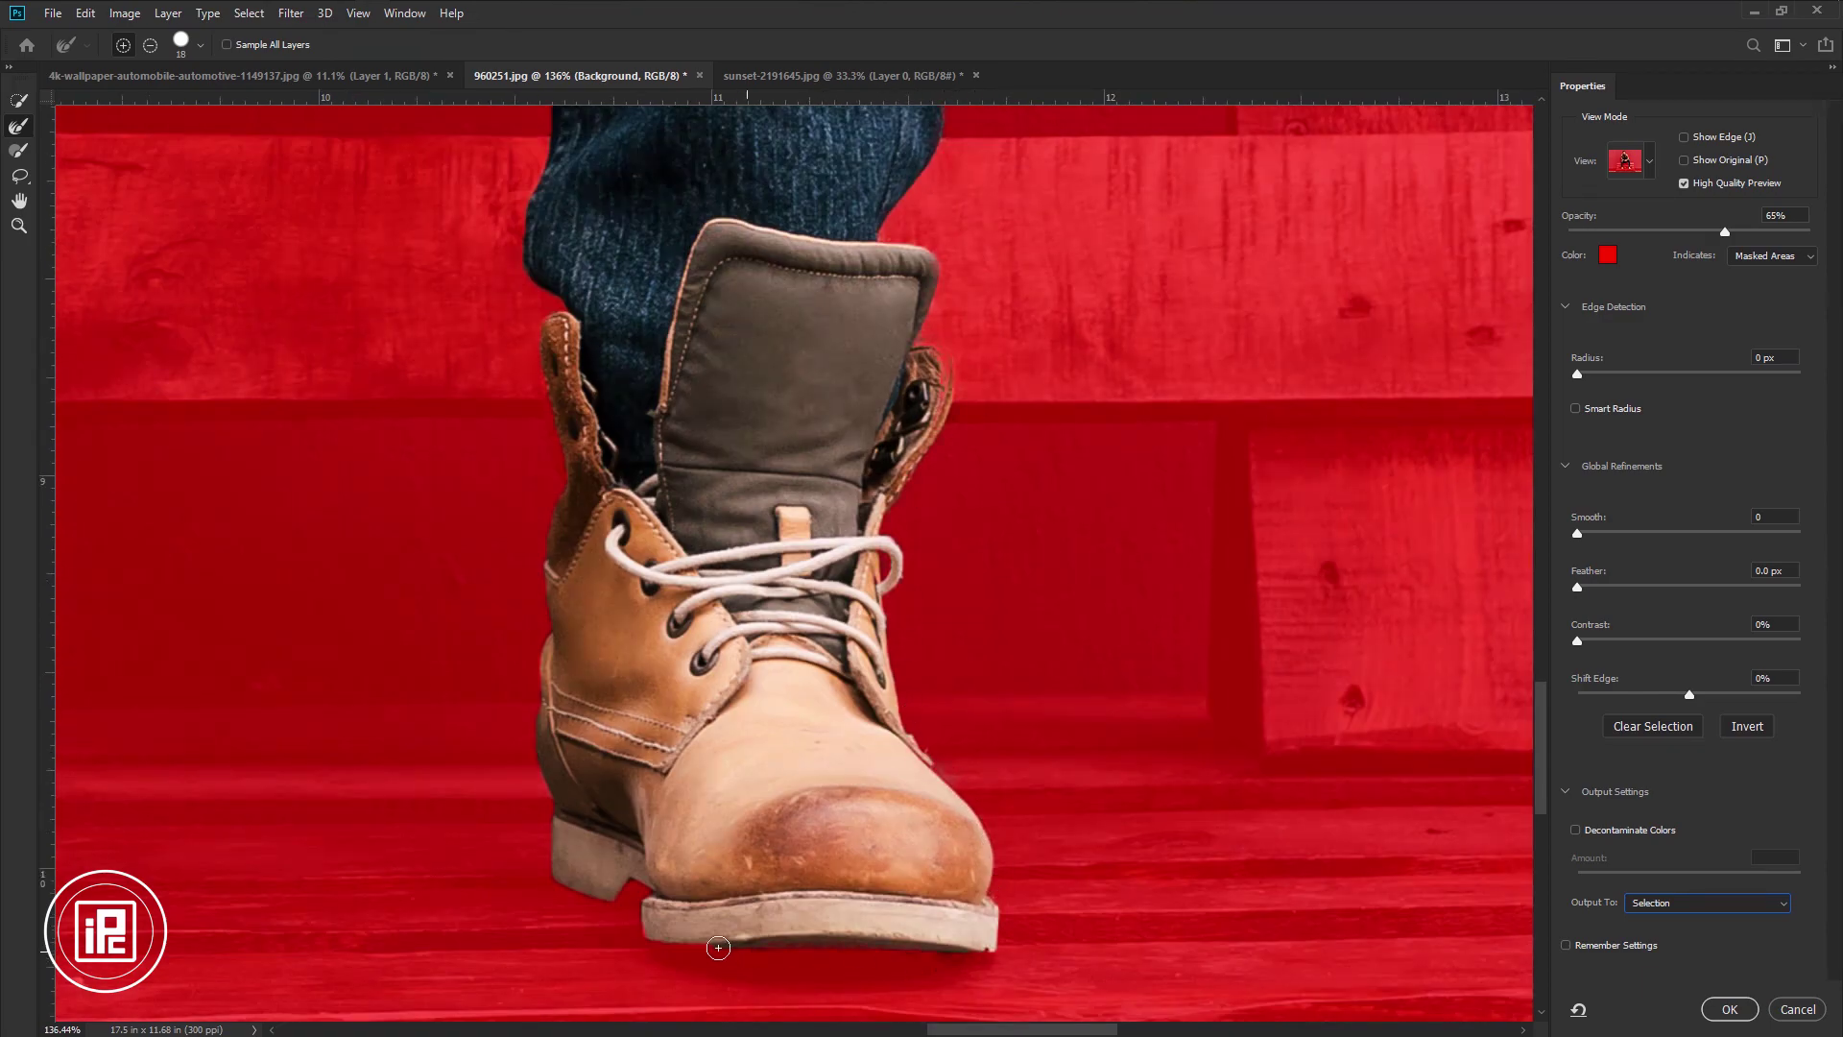
scroll(573, 789, up, 1)
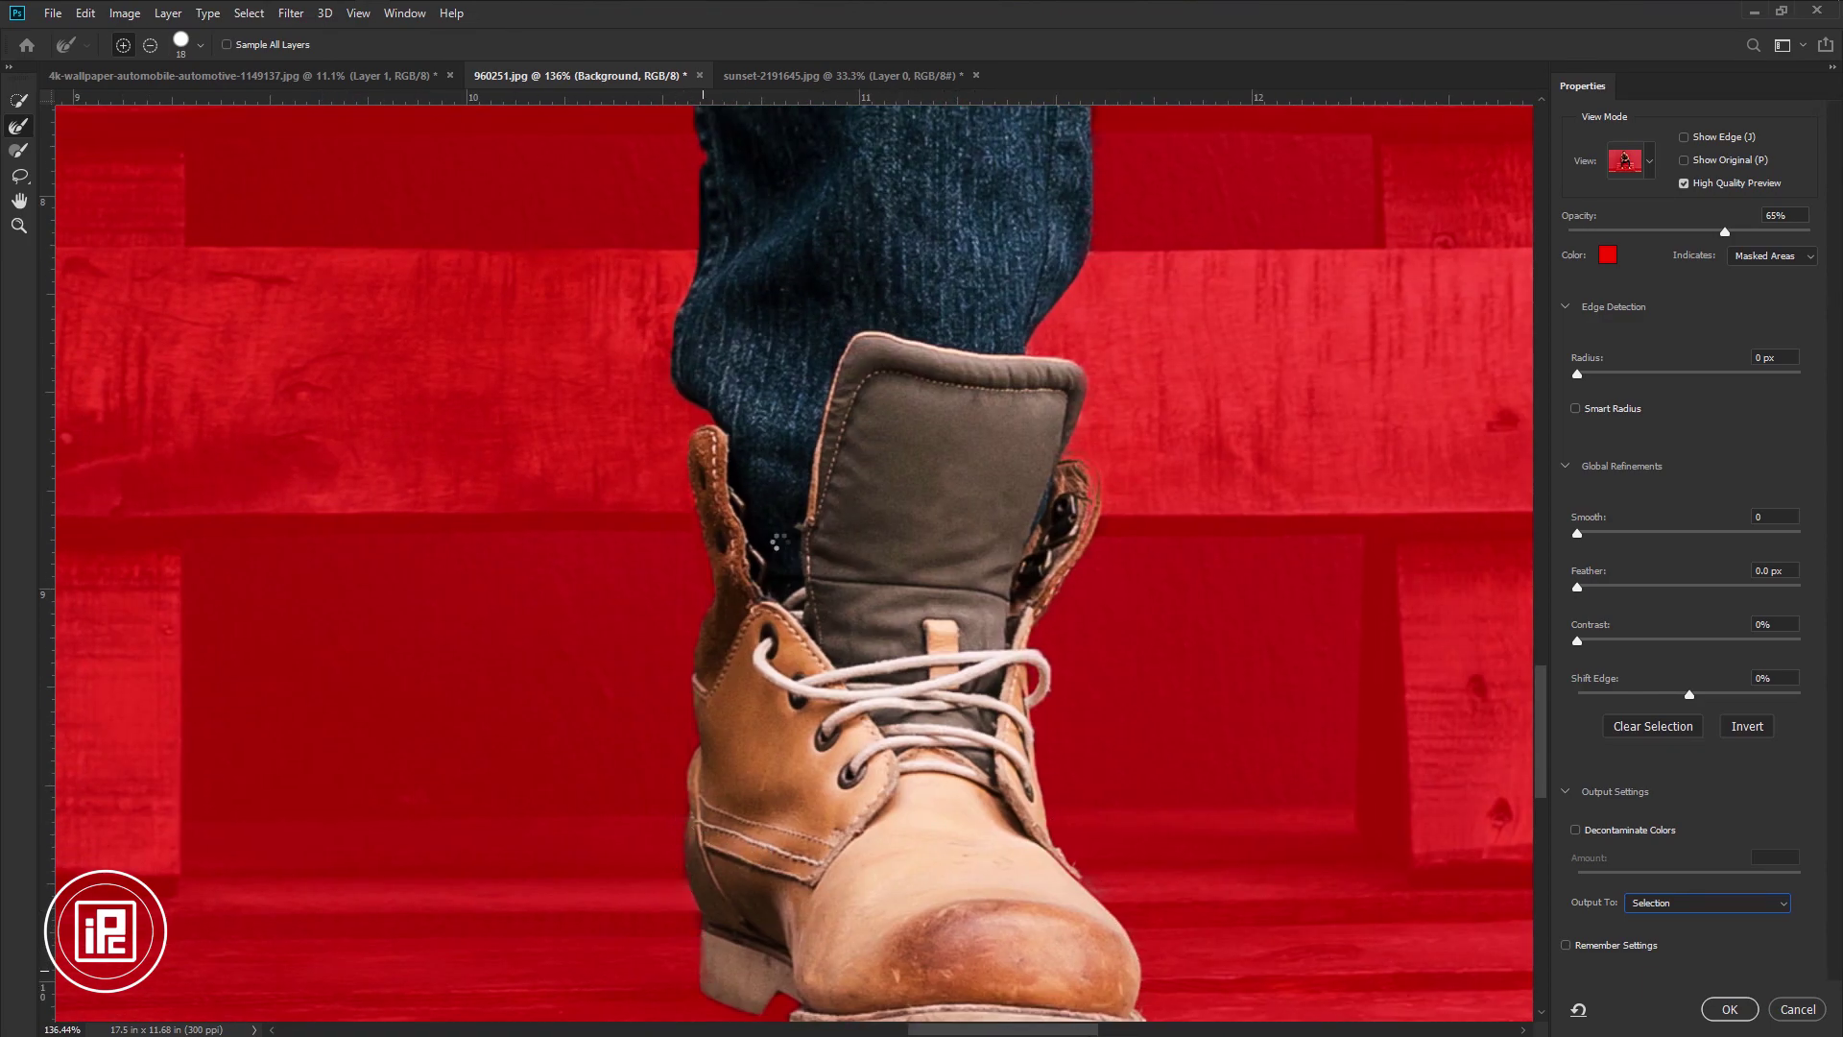
Paint the missing lace loop and ankle flap of the left-side boot back into the selection, using a brush reduced to 14 px.
drag(240, 409, 597, 424)
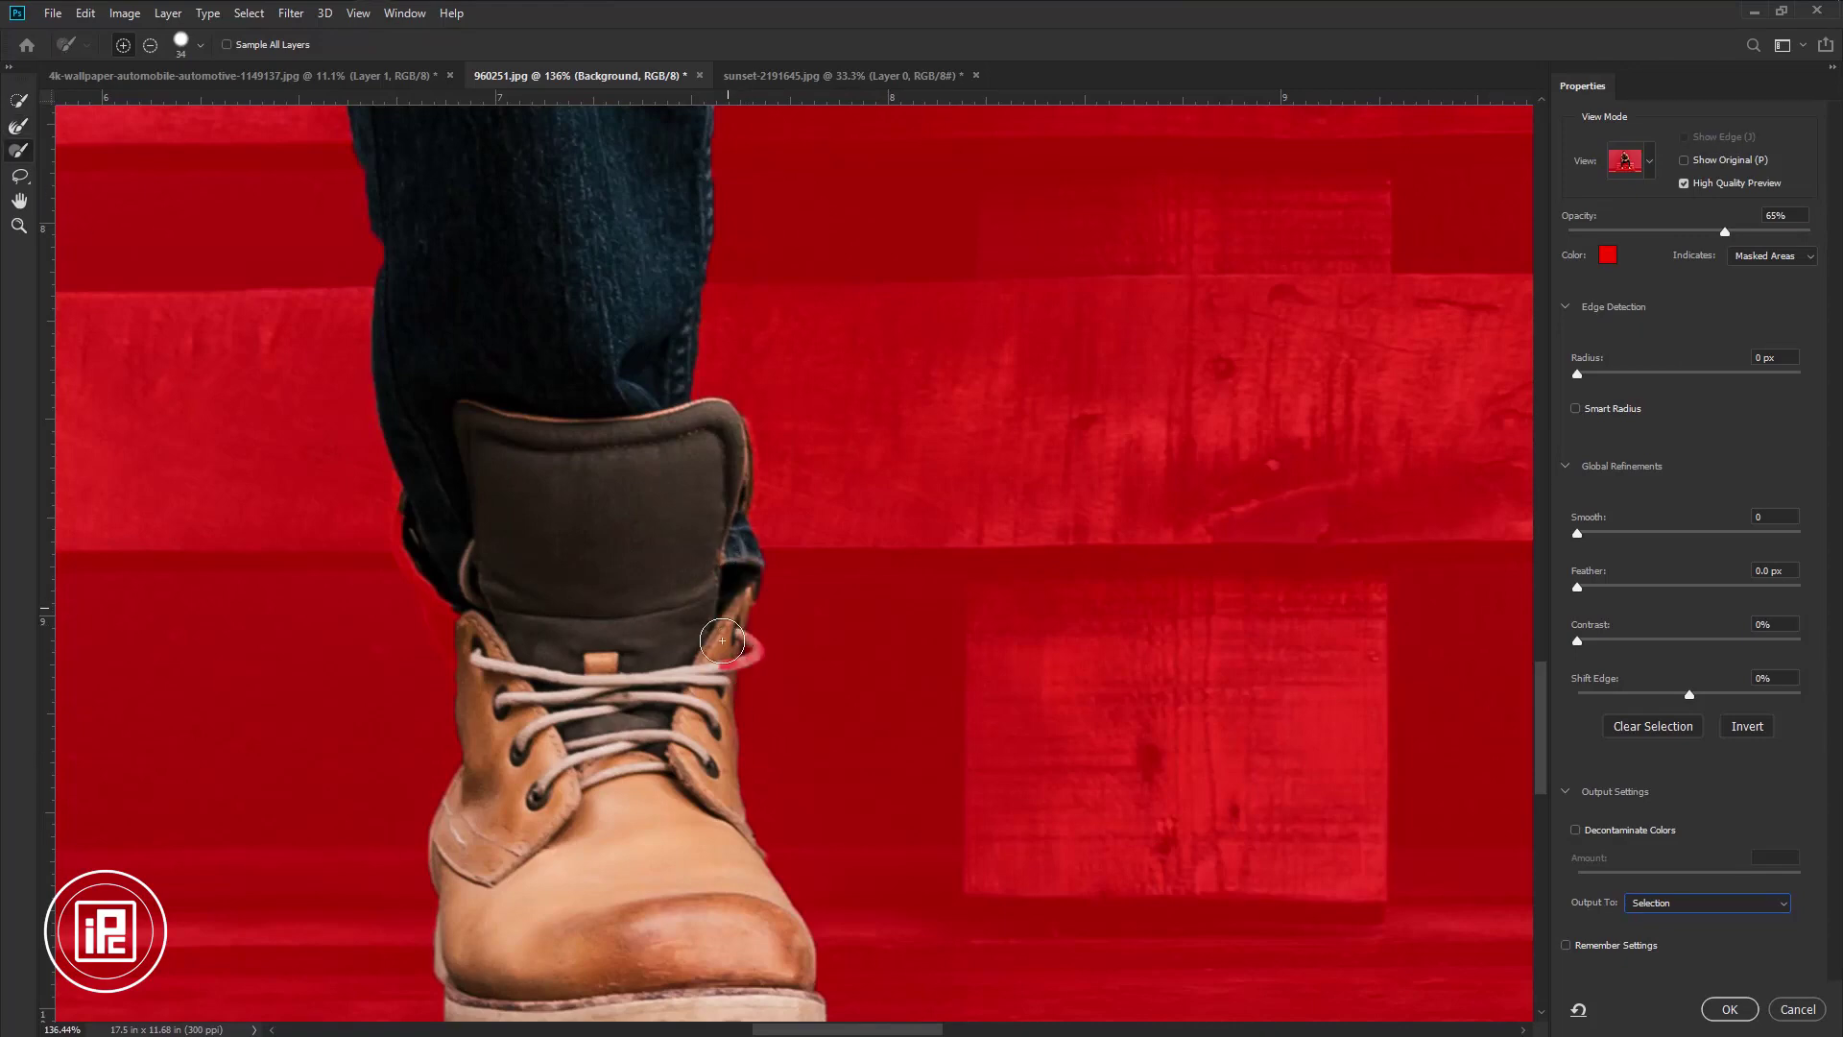
key(bracketleft)
key(bracketleft)
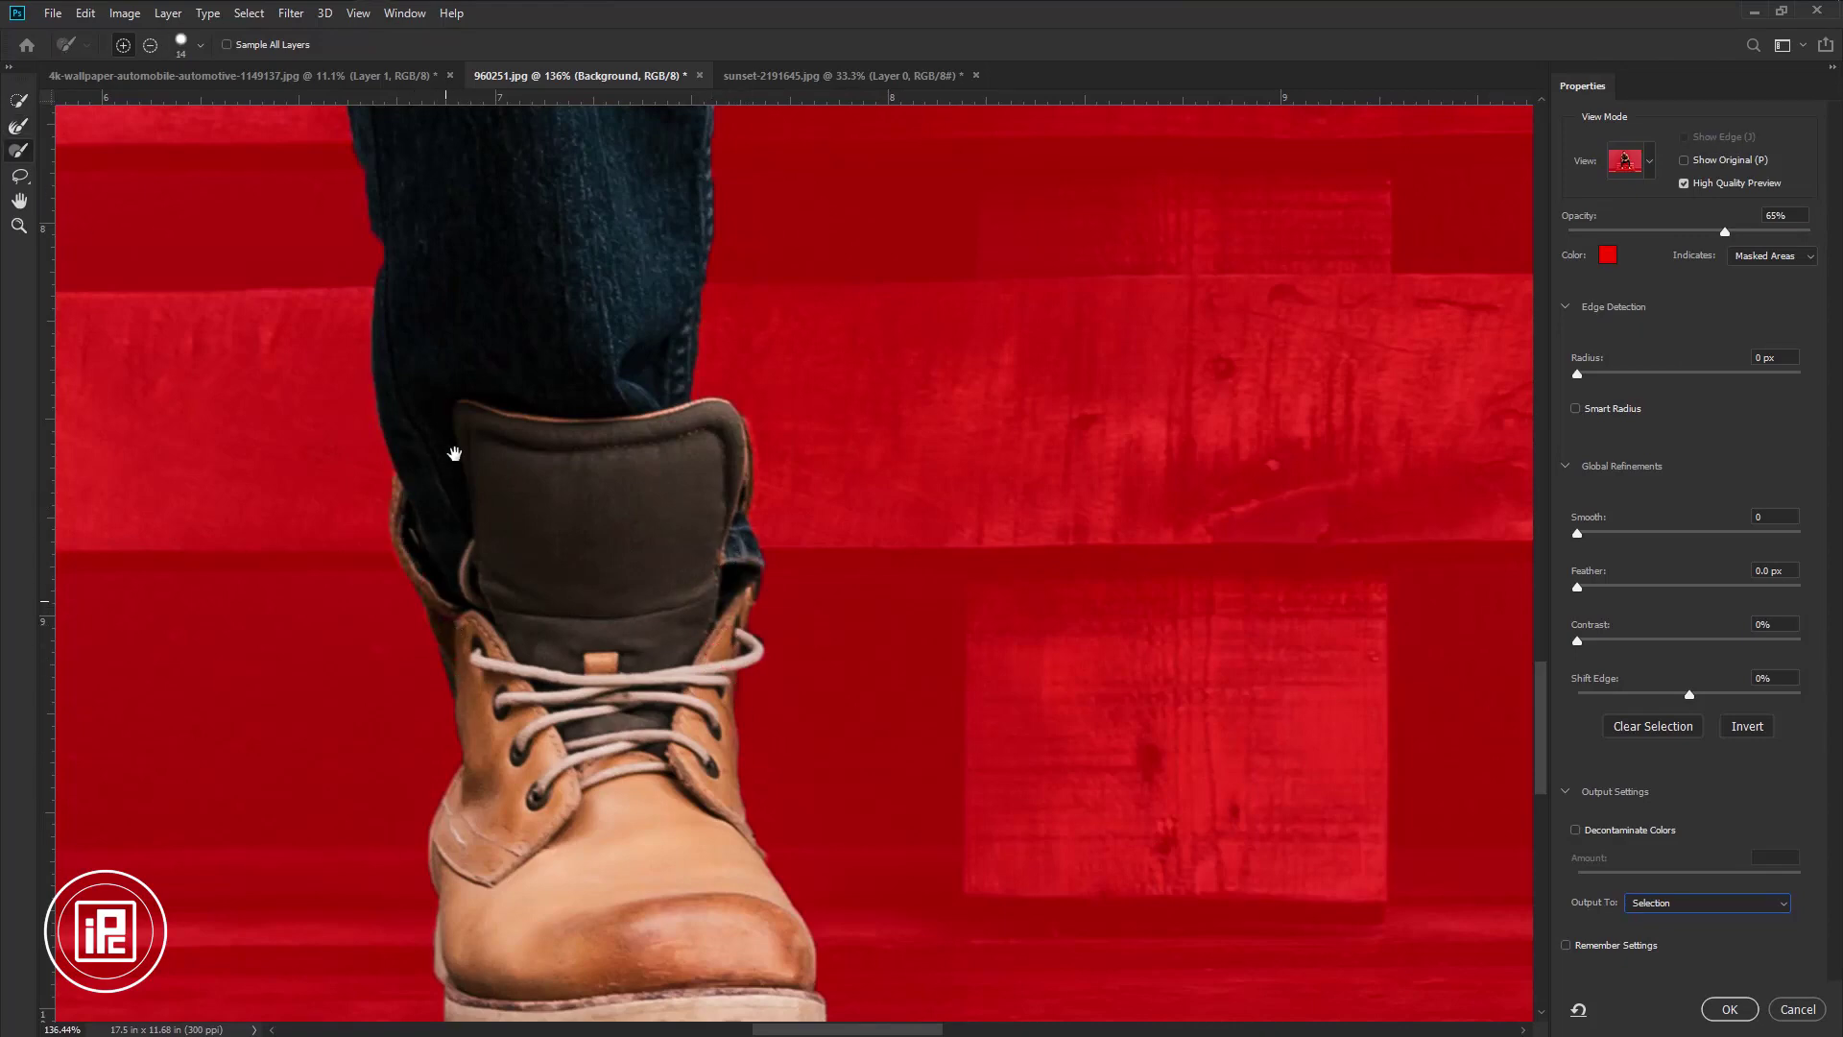
Refine the left-side sleeve, shoulder and hair edges with the 18 px Refine Edge Brush, and tidy the hair edge with a 14 px subtracting brush.
scroll(556, 535, up, 15)
key(r)
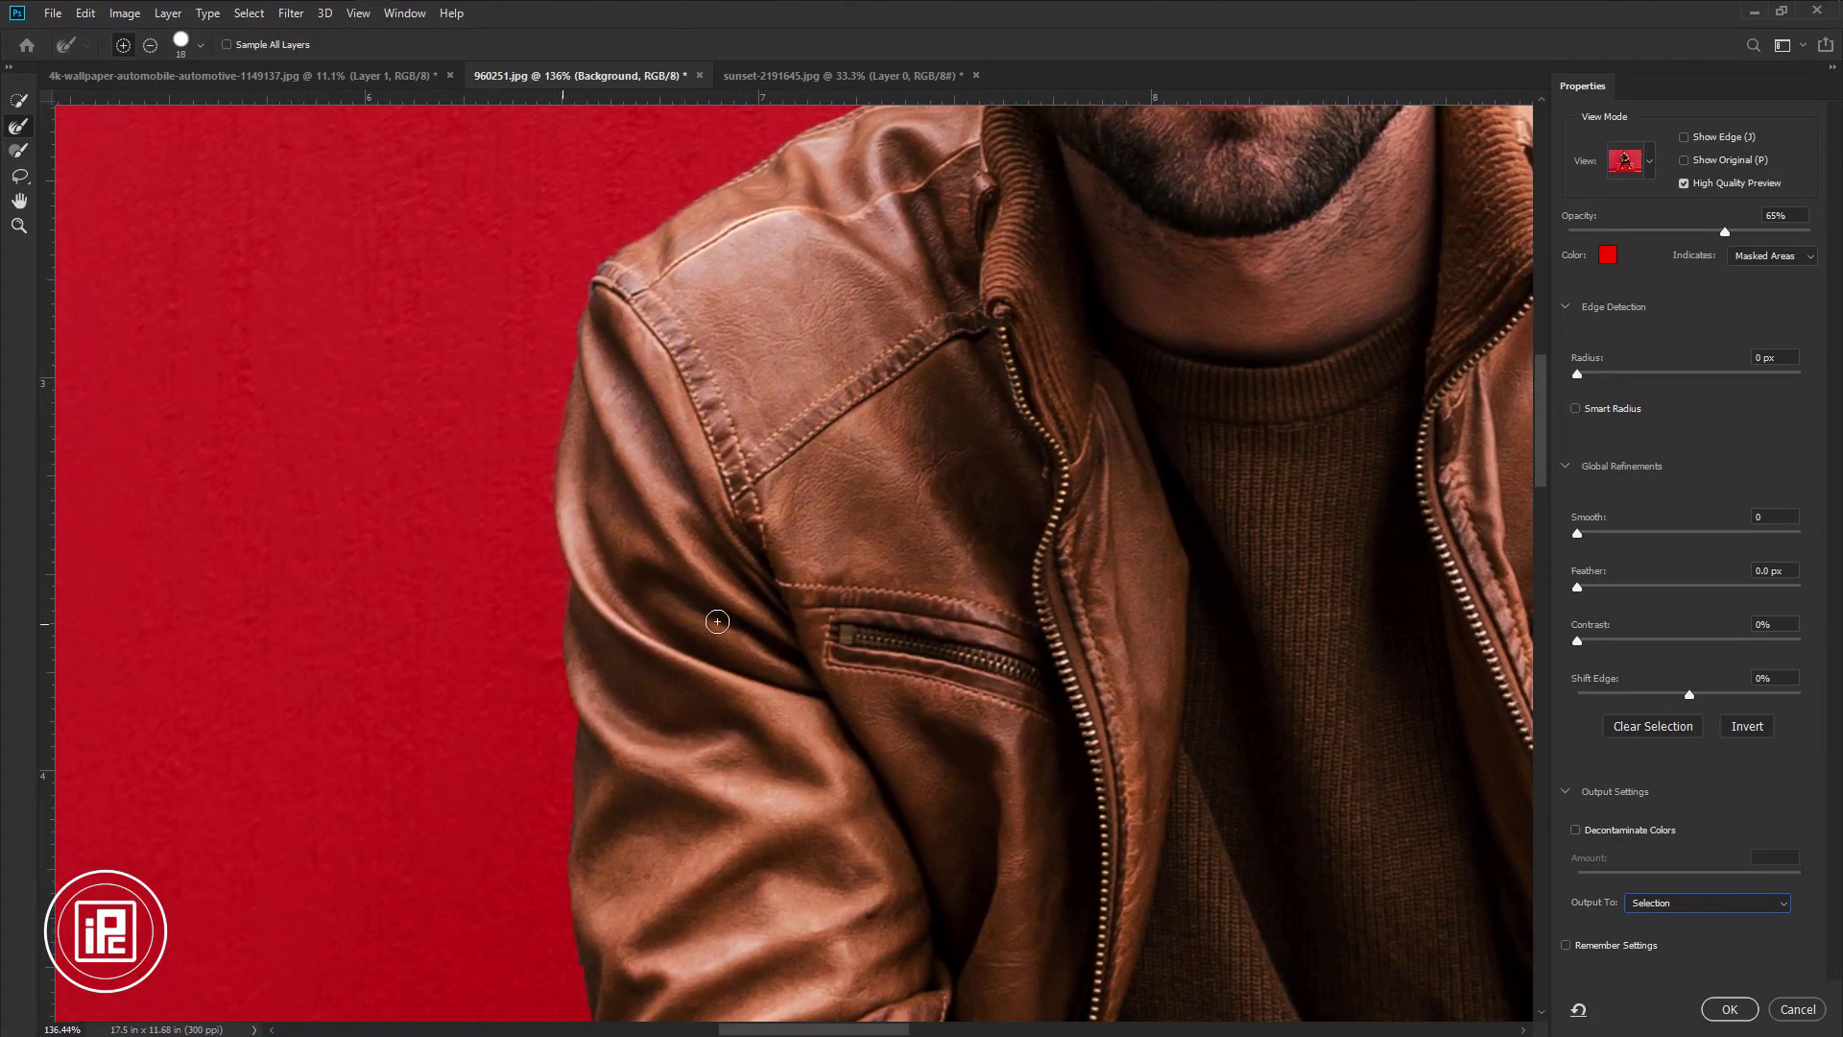
scroll(717, 622, up, 10)
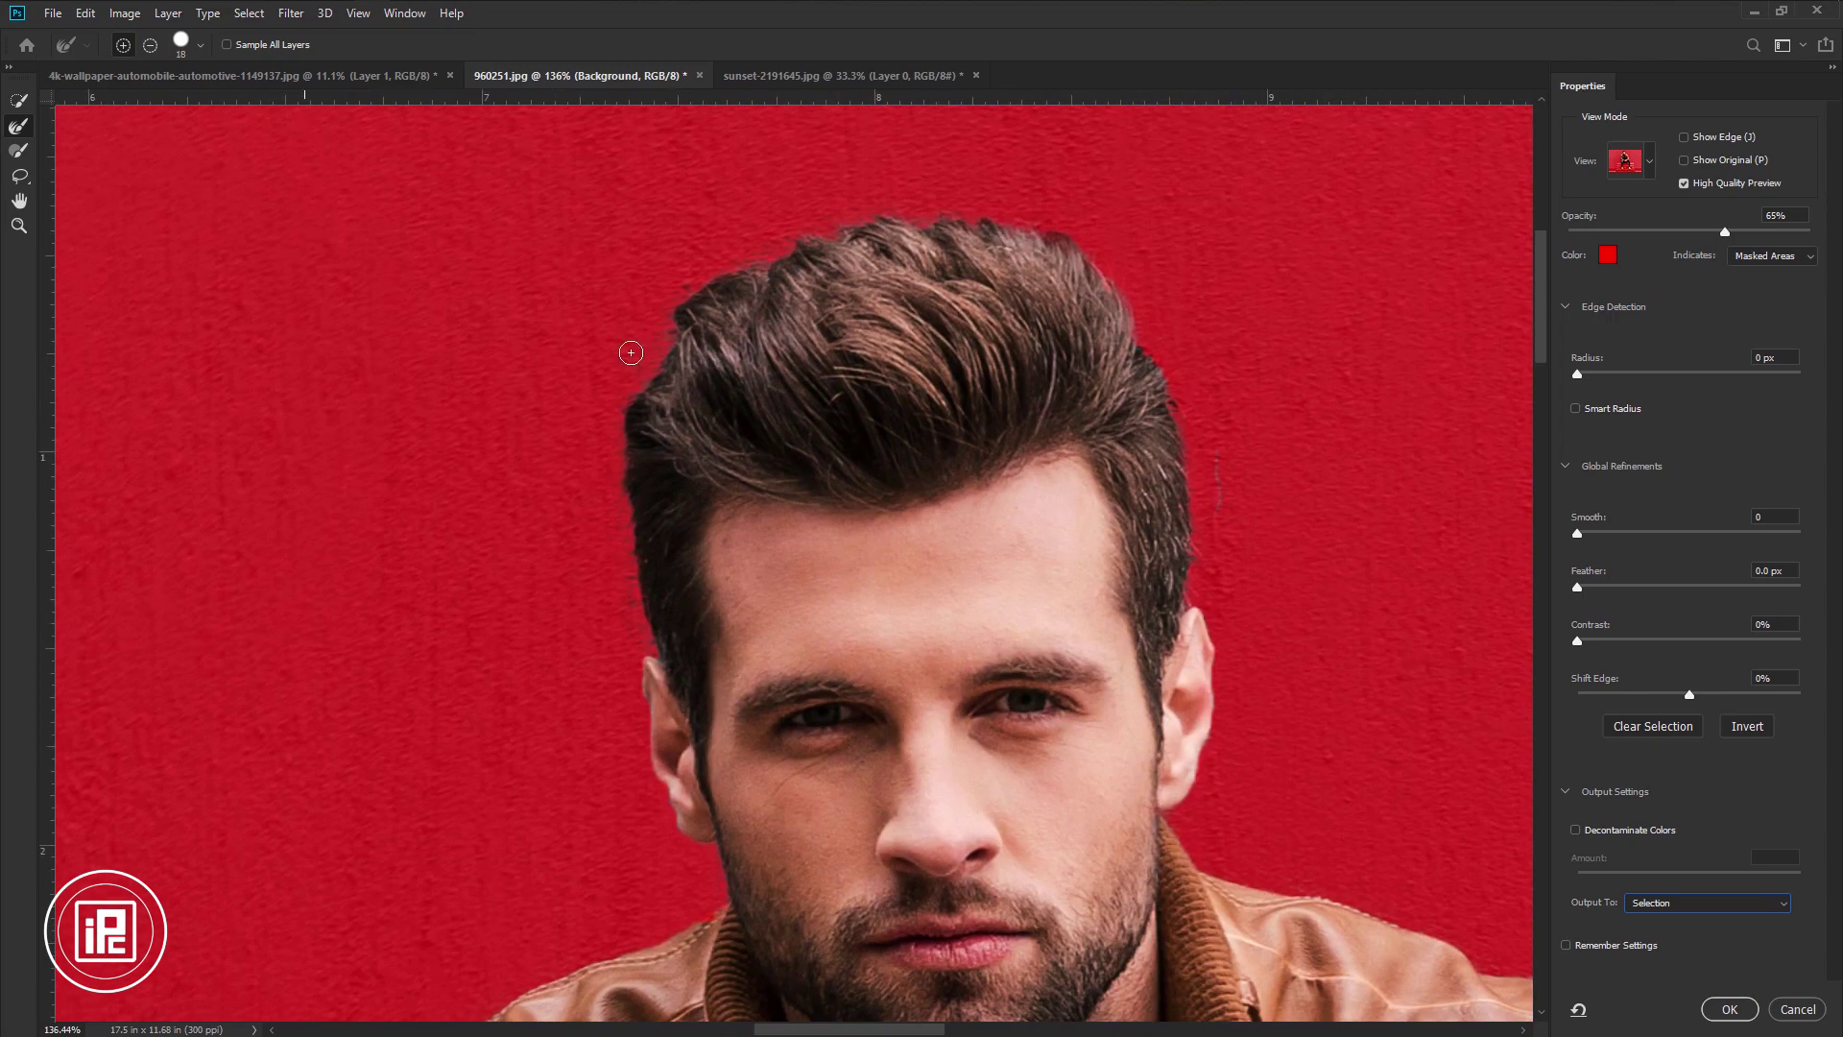
key(b)
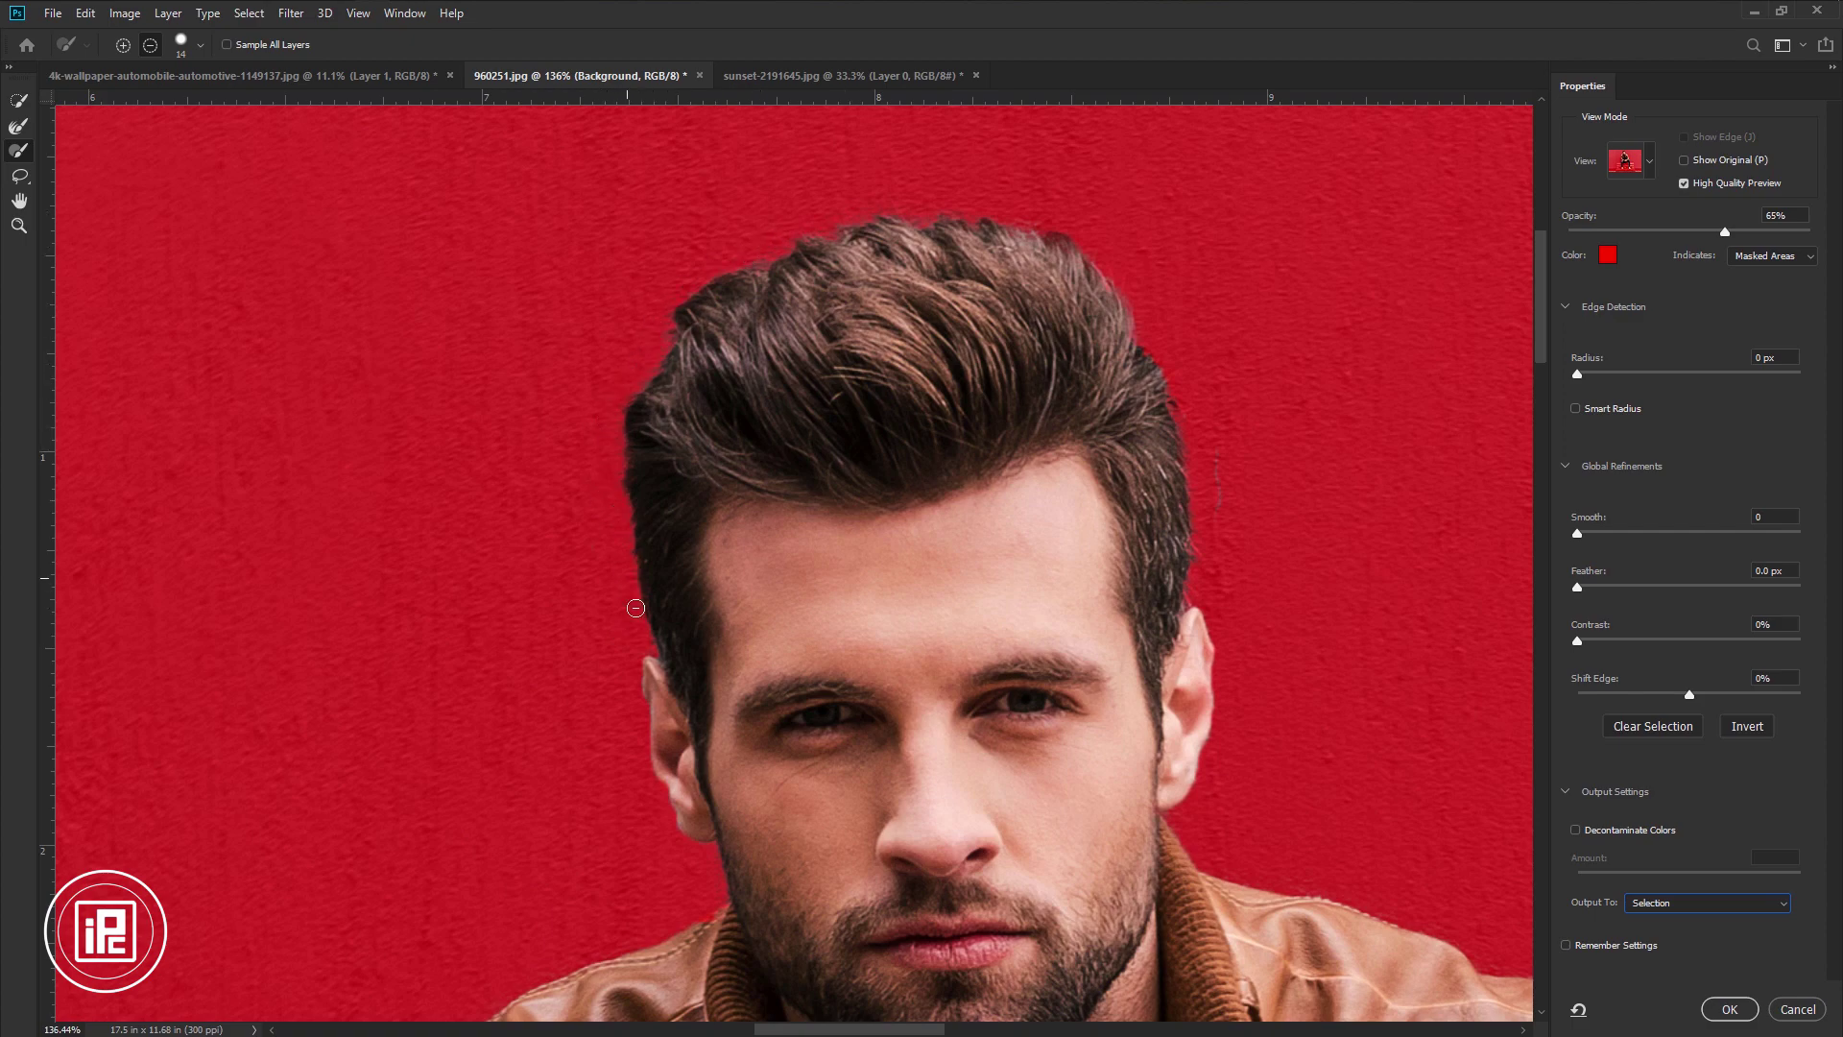
Output the refined selection as a New Layer with Layer Mask and apply it.
key(ctrl+0)
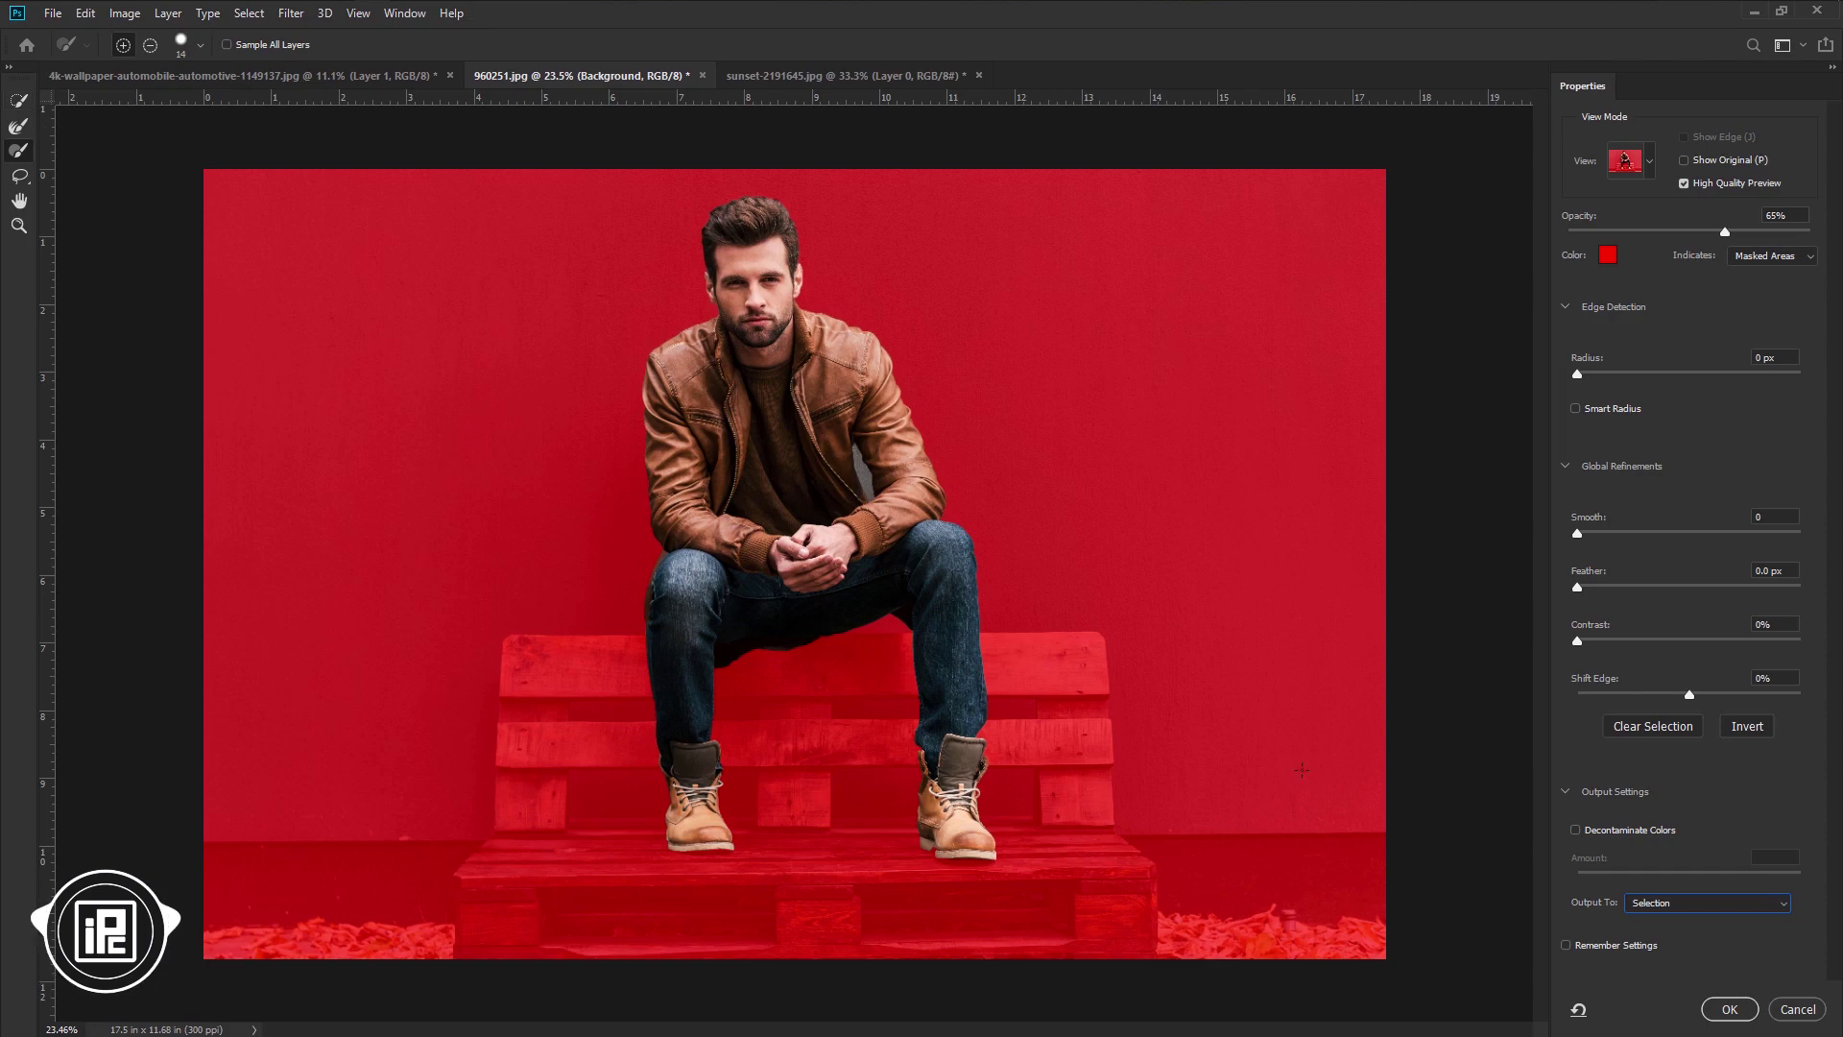
click(1669, 904)
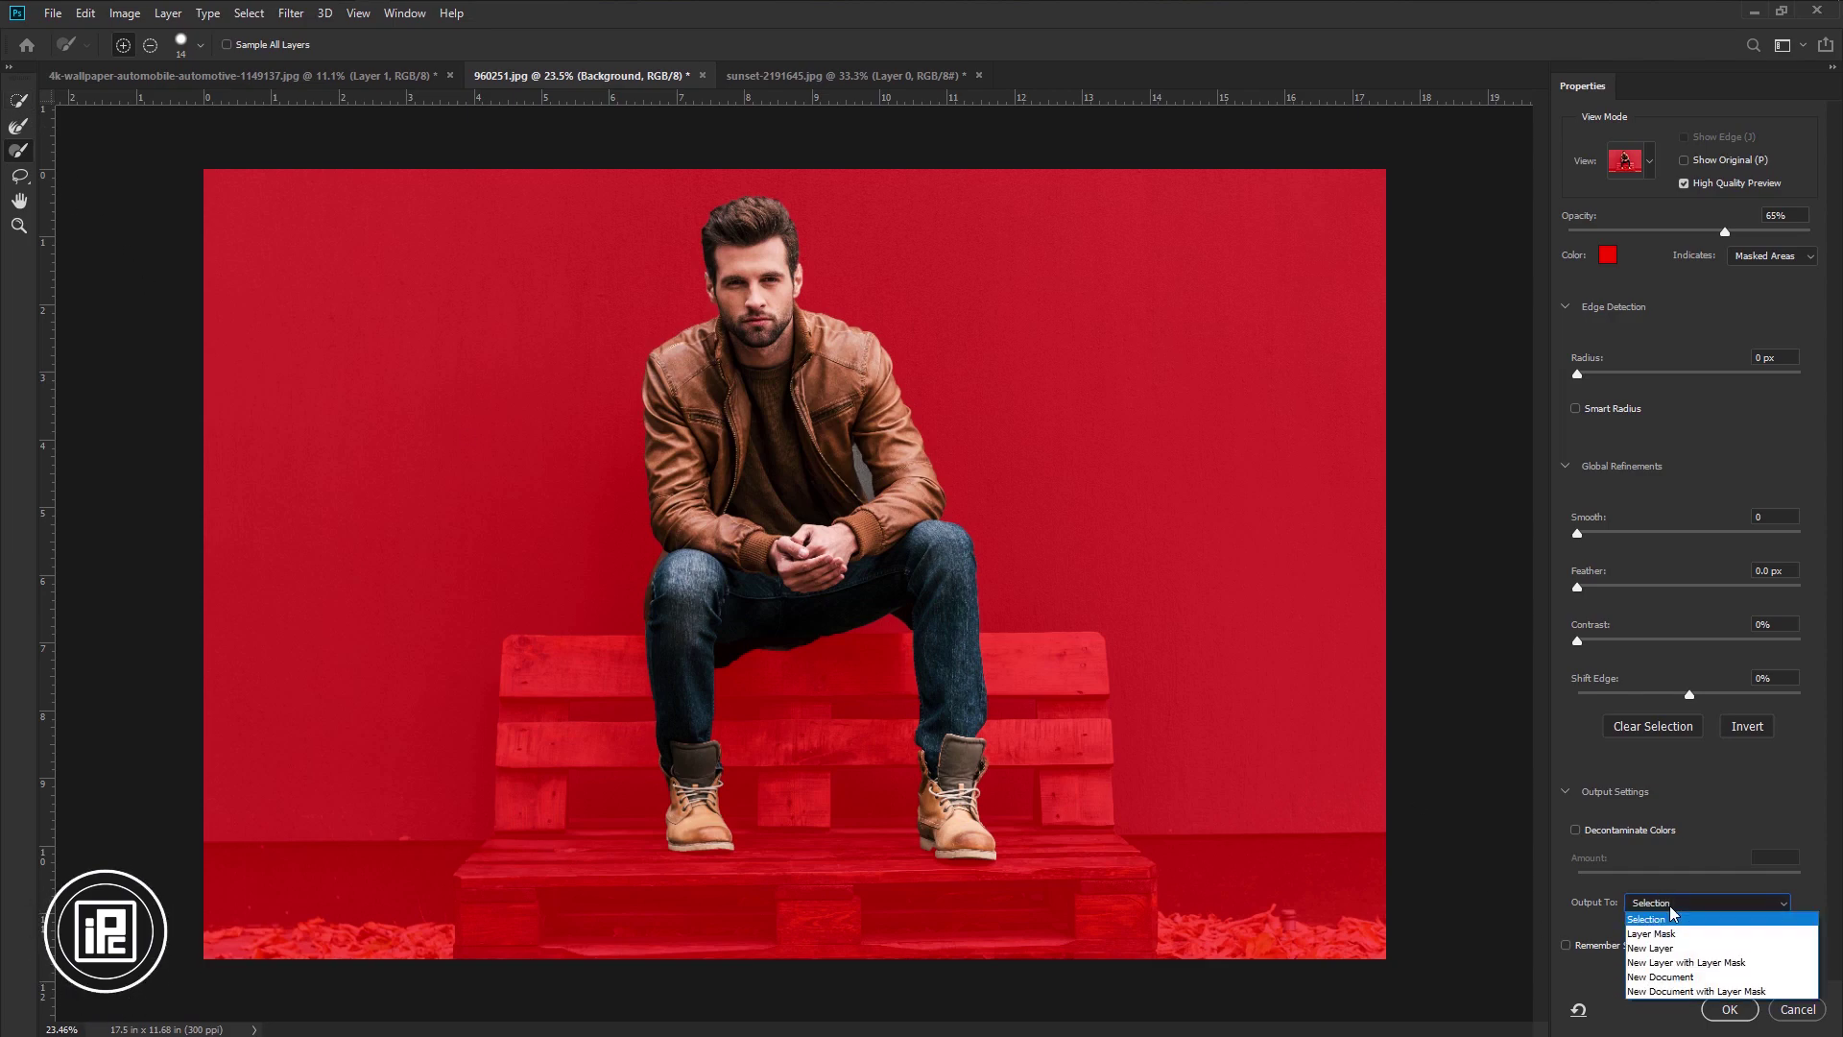
click(1678, 963)
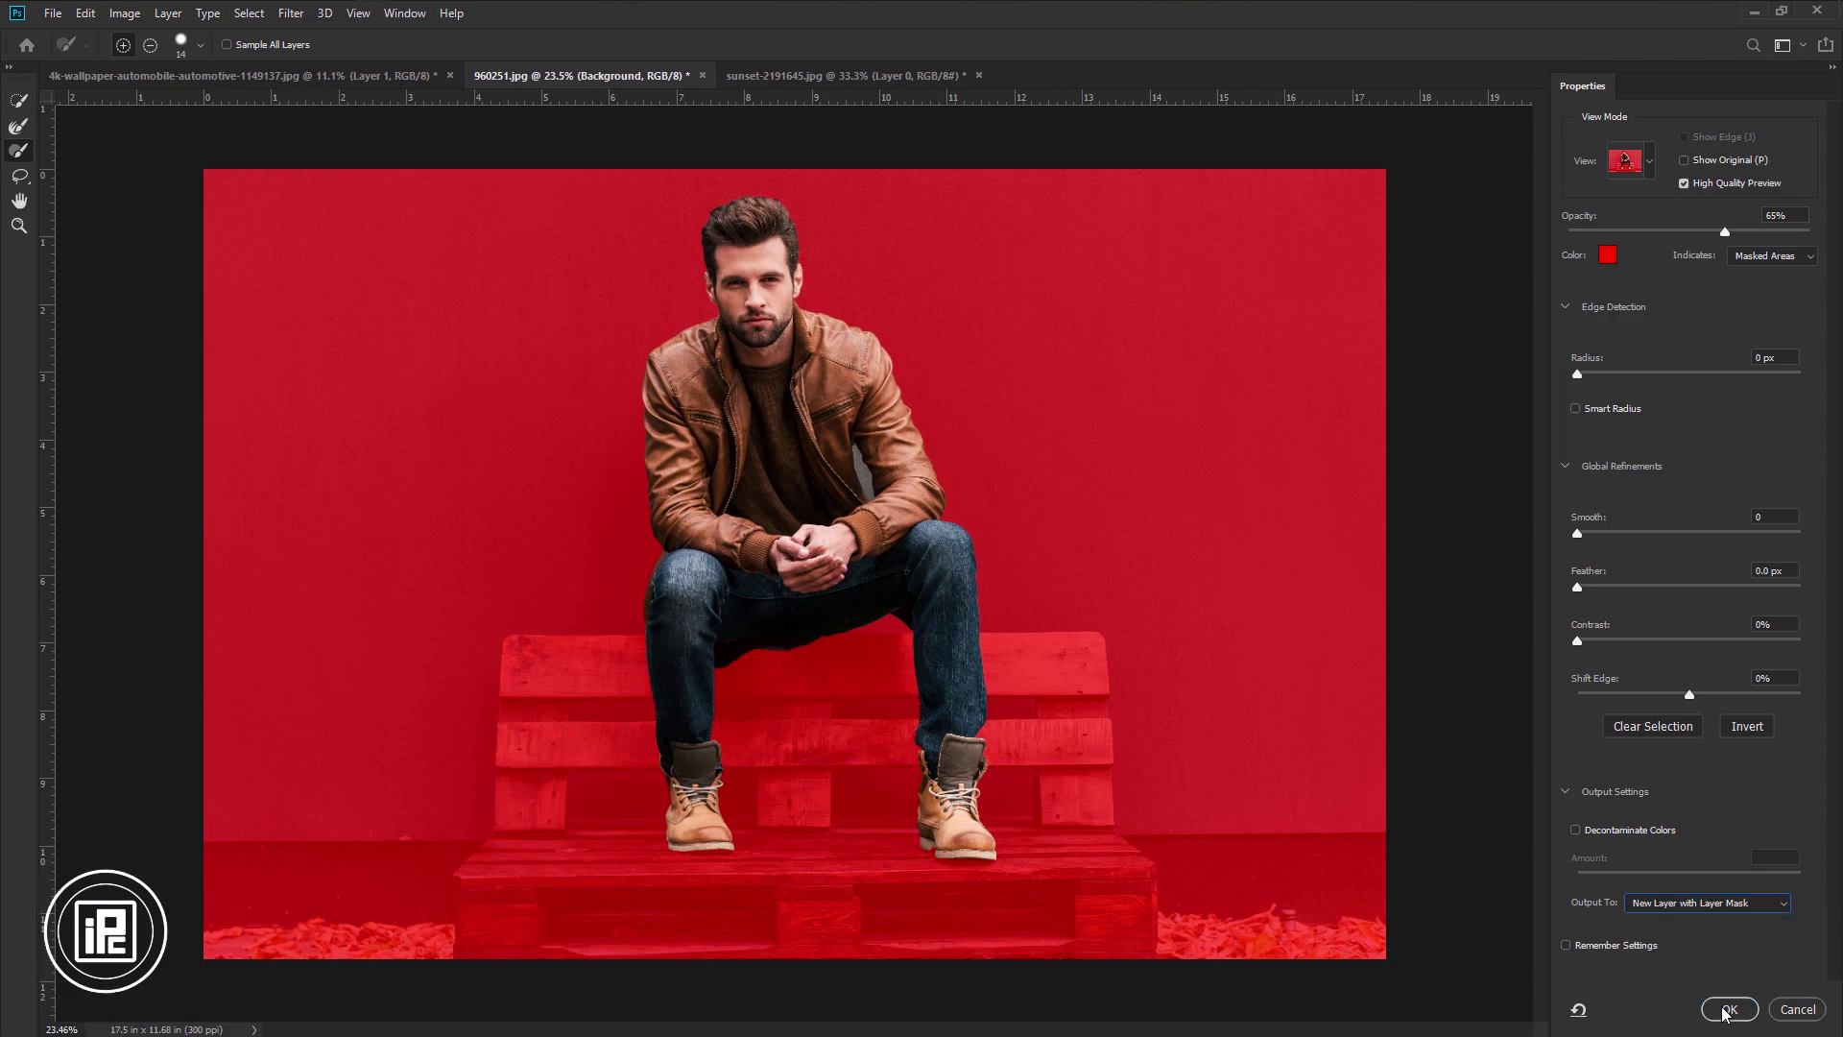
key(Return)
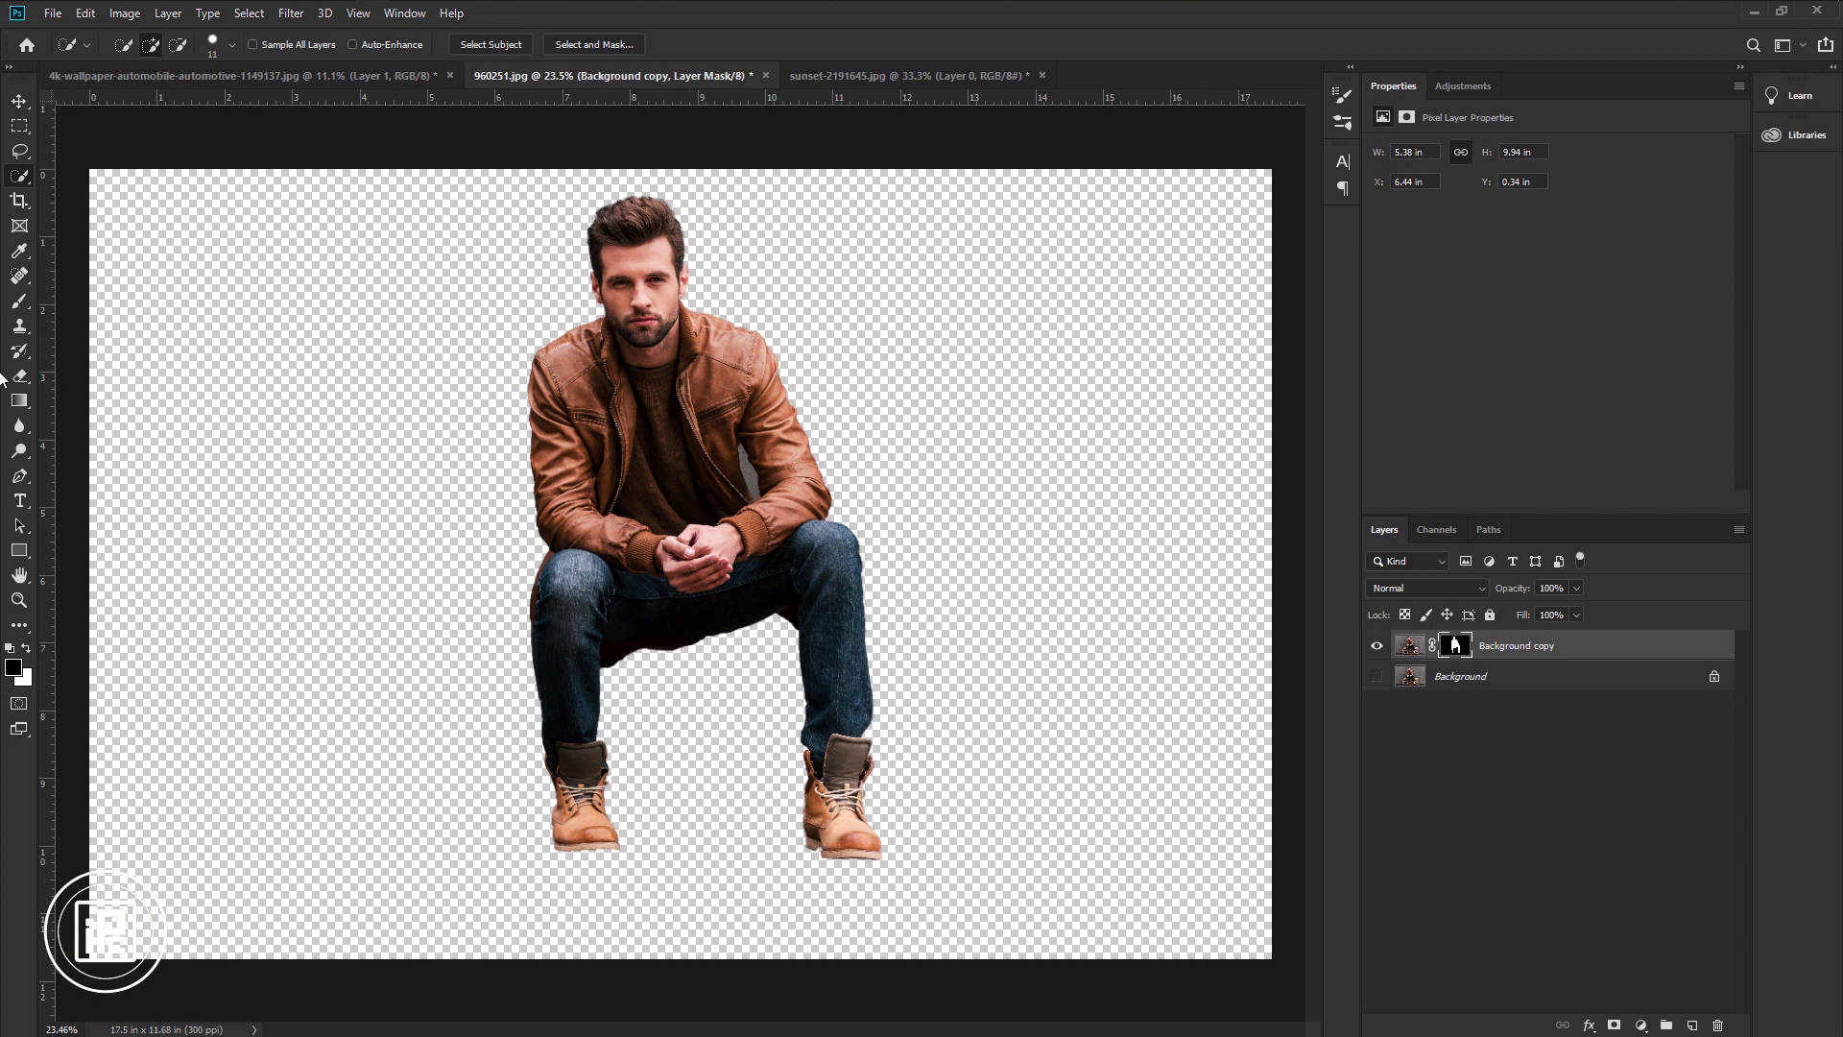
Restore the lower edge of the left-side boot's sole by painting white on the layer mask with a 27 px brush, undoing the unwanted strokes.
click(19, 302)
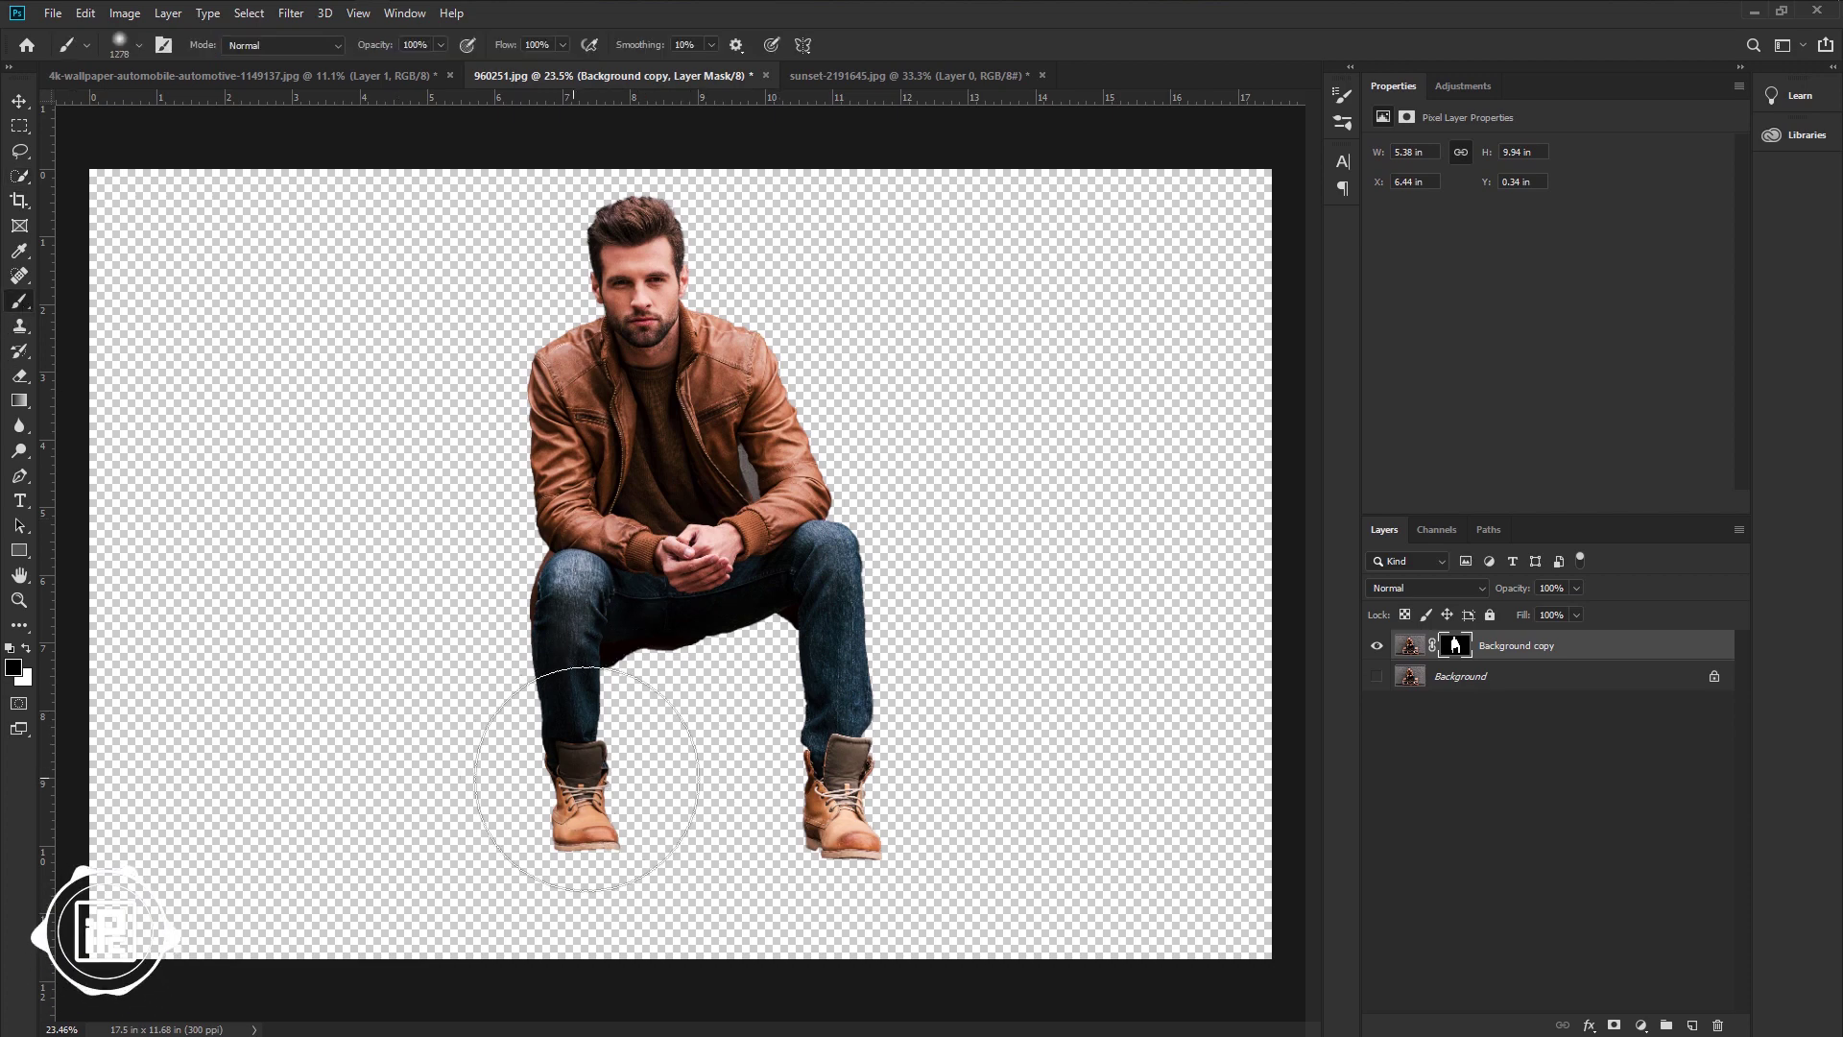
scroll(609, 778, up, 4)
scroll(614, 749, down, 4)
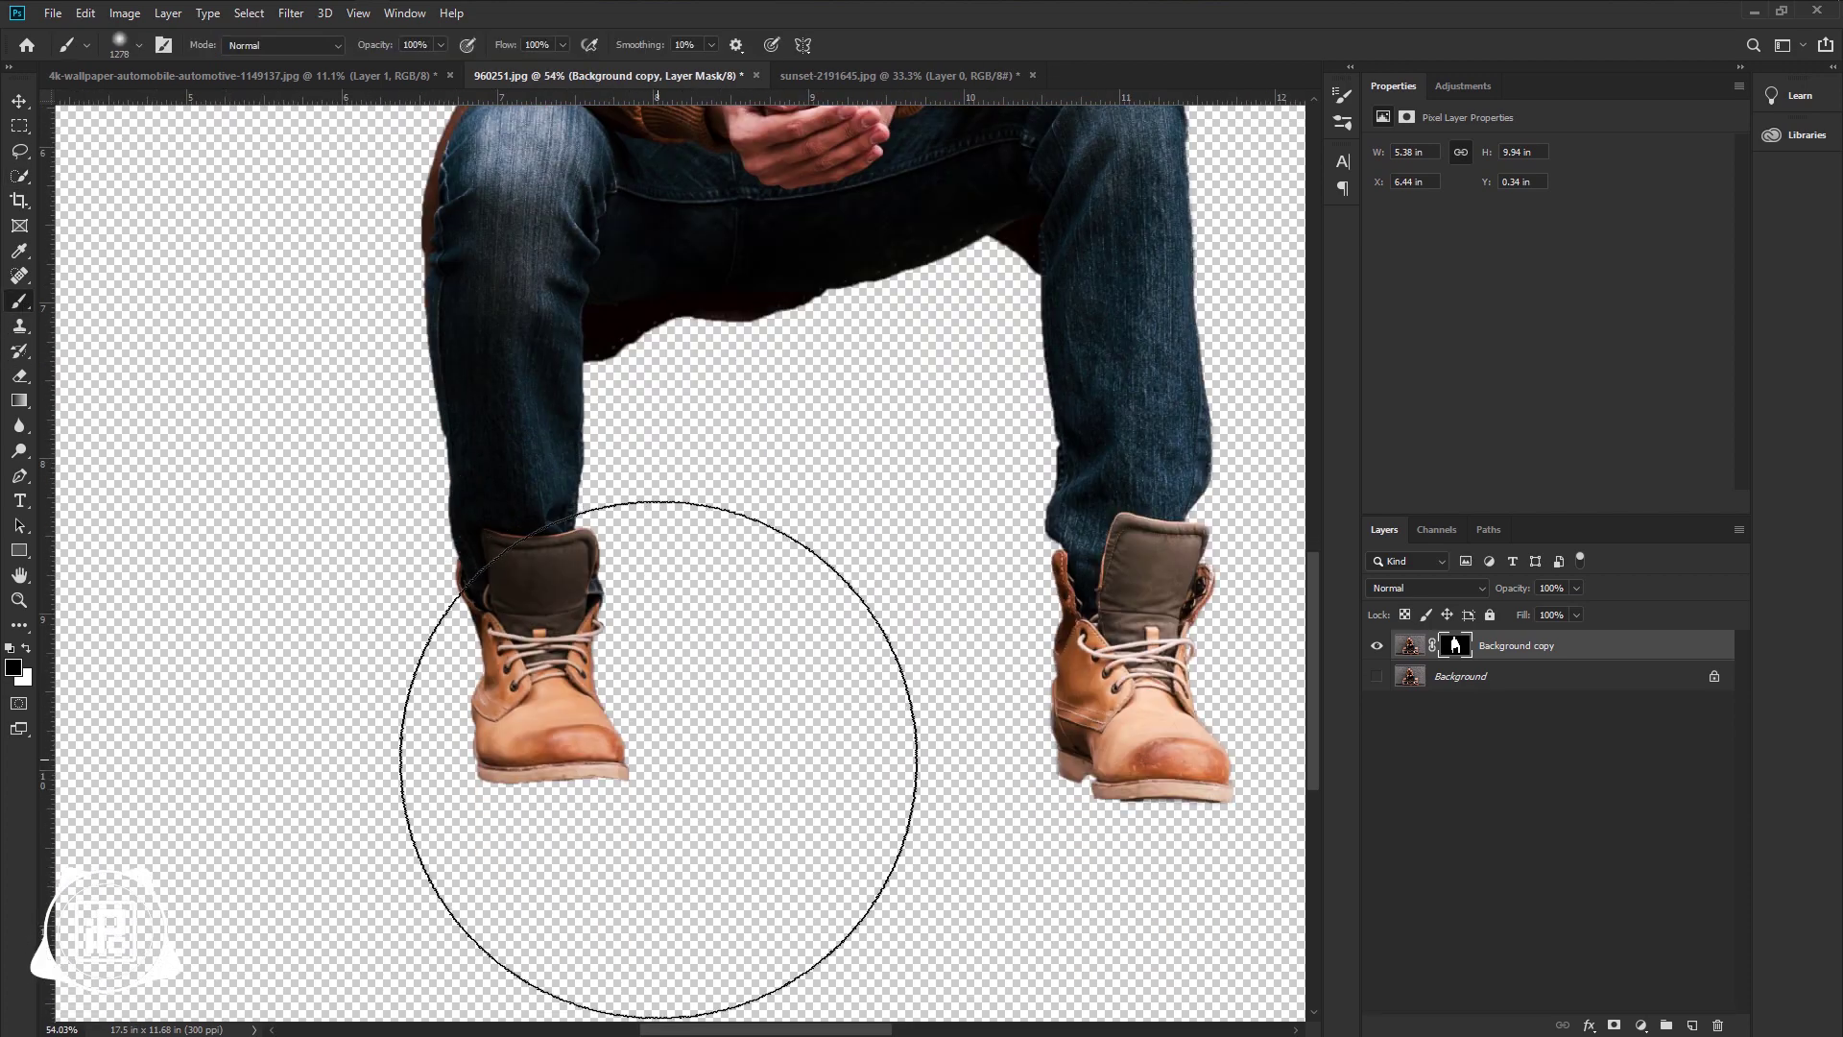
drag(659, 753, 348, 773)
scroll(532, 768, up, 2)
scroll(547, 761, up, 3)
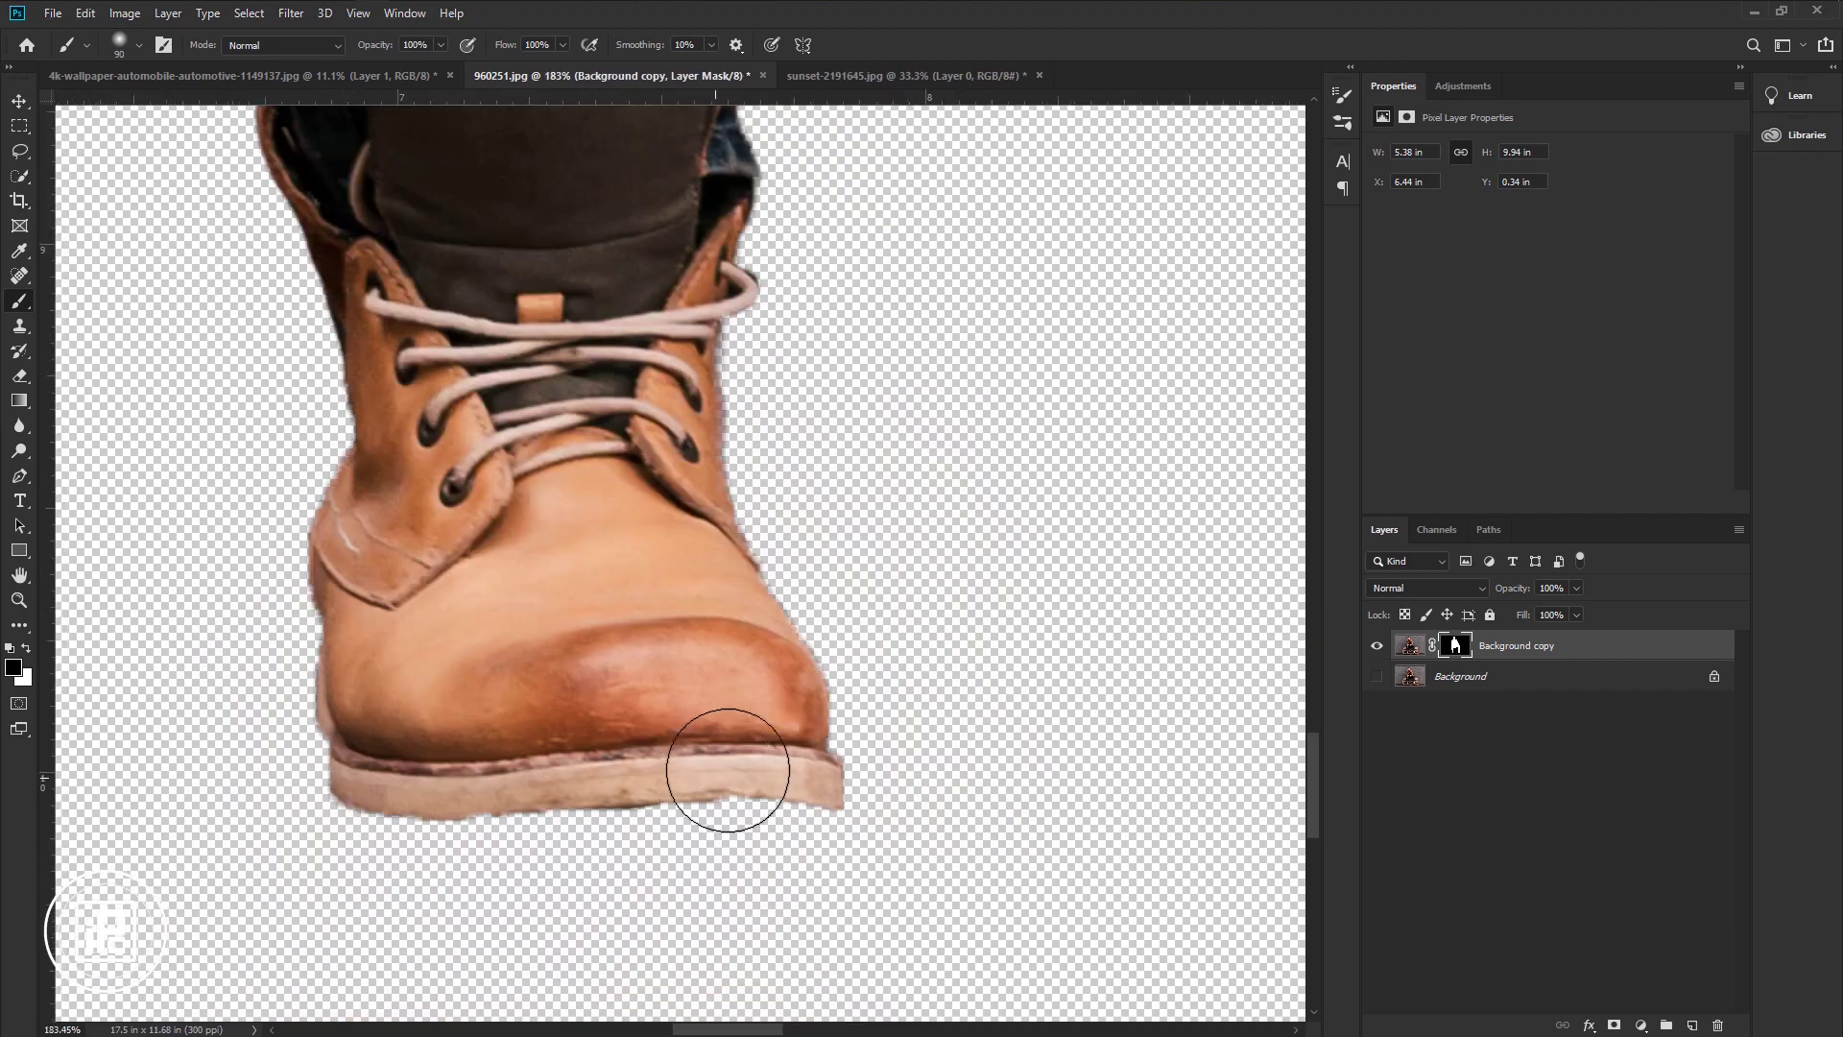
drag(729, 766, 671, 776)
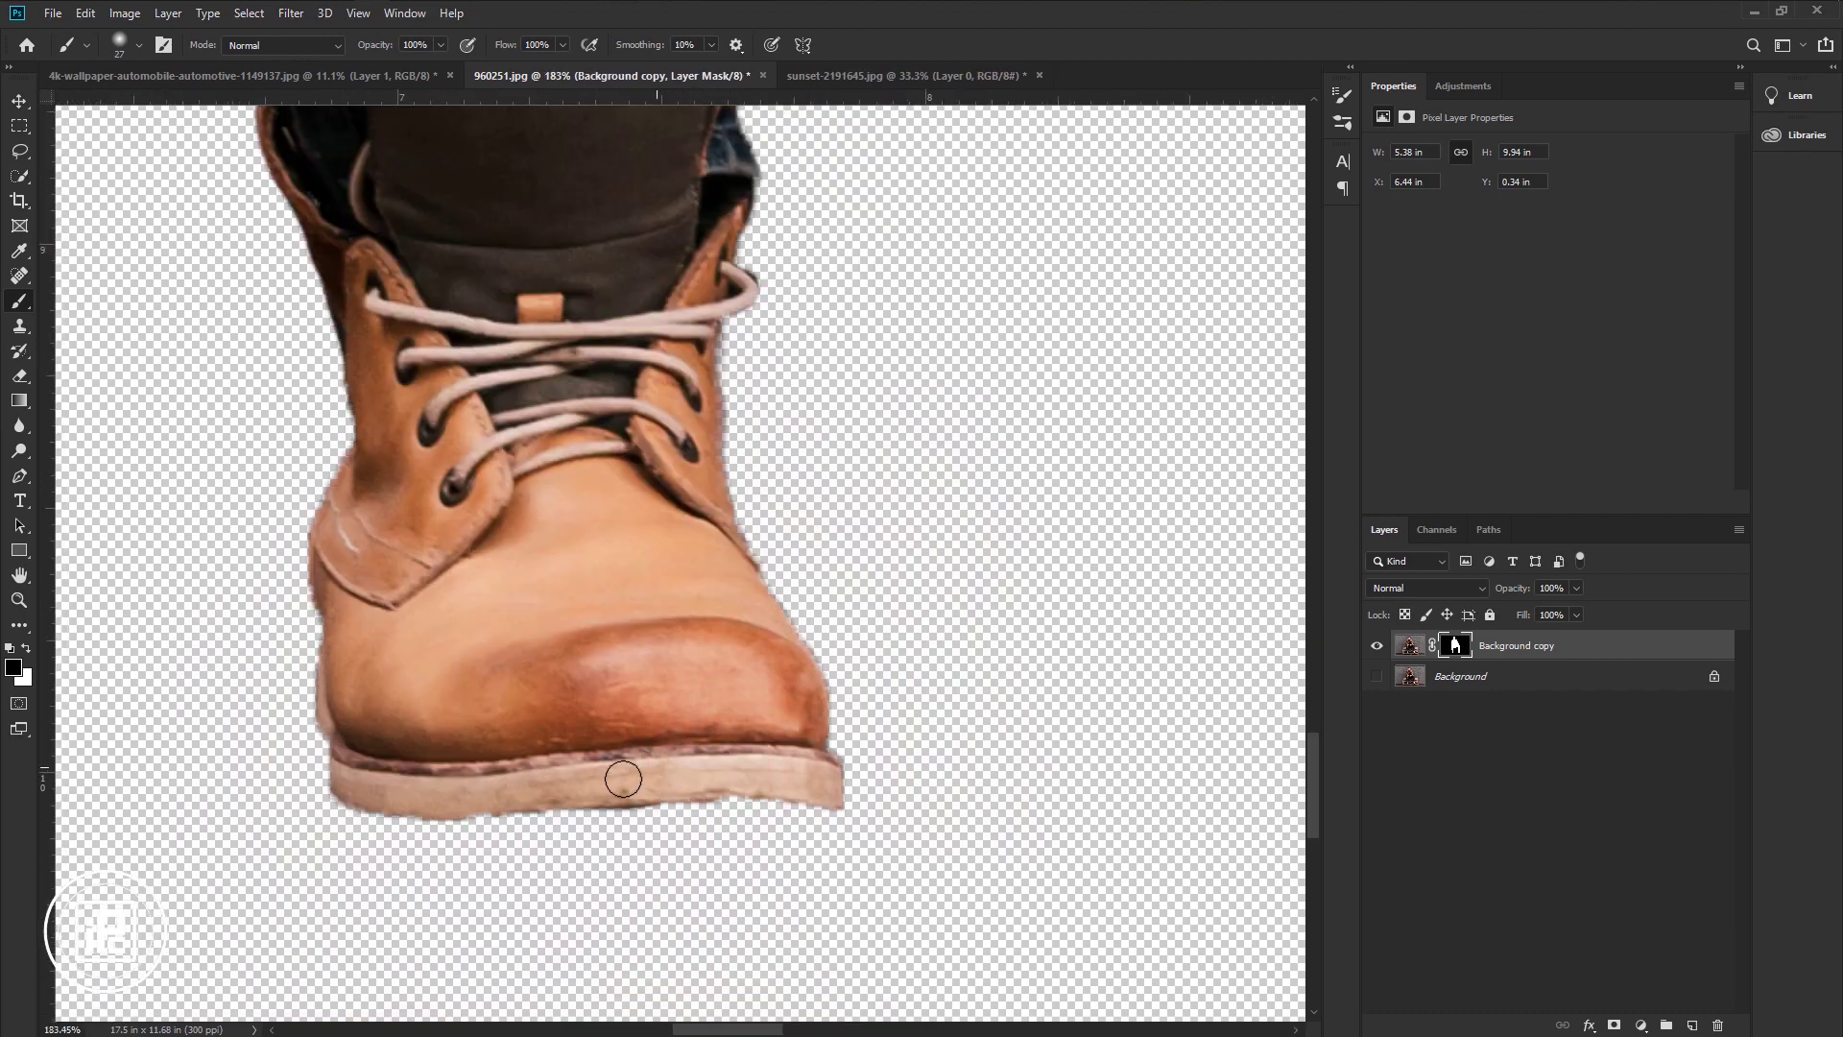
drag(409, 796, 423, 799)
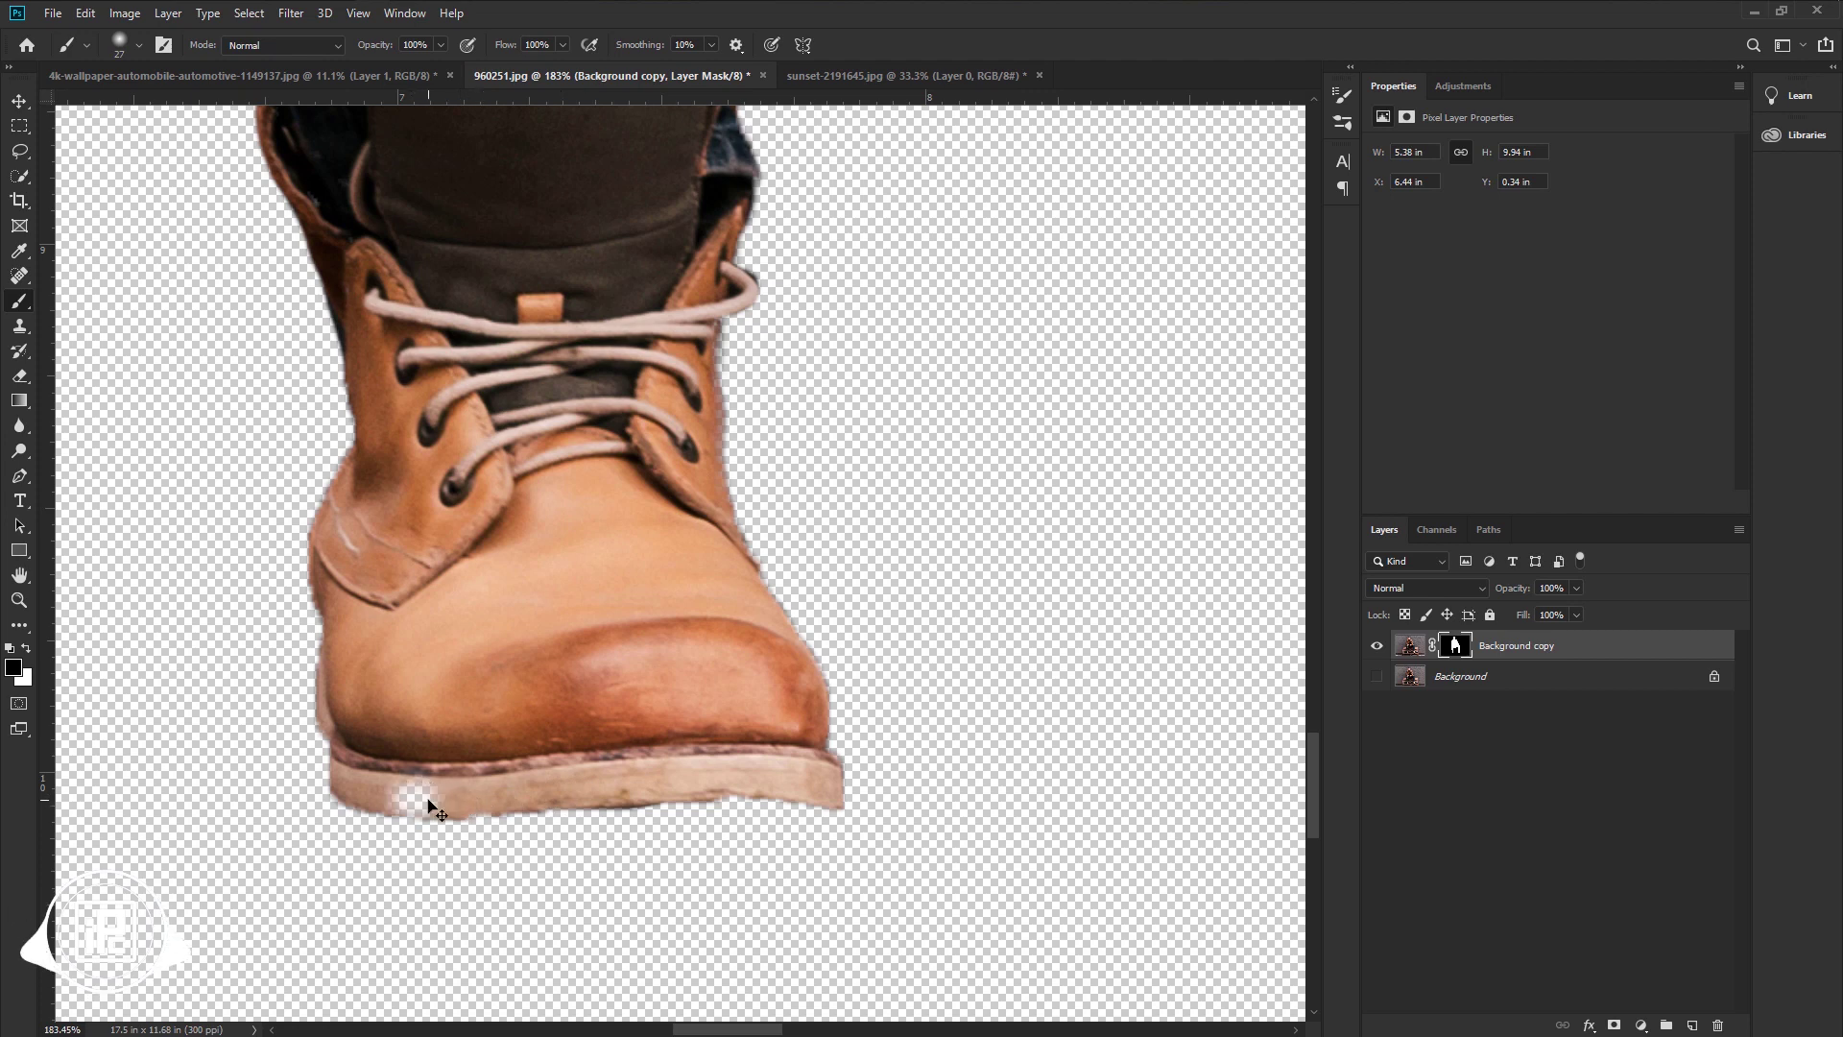
key(ctrl+z)
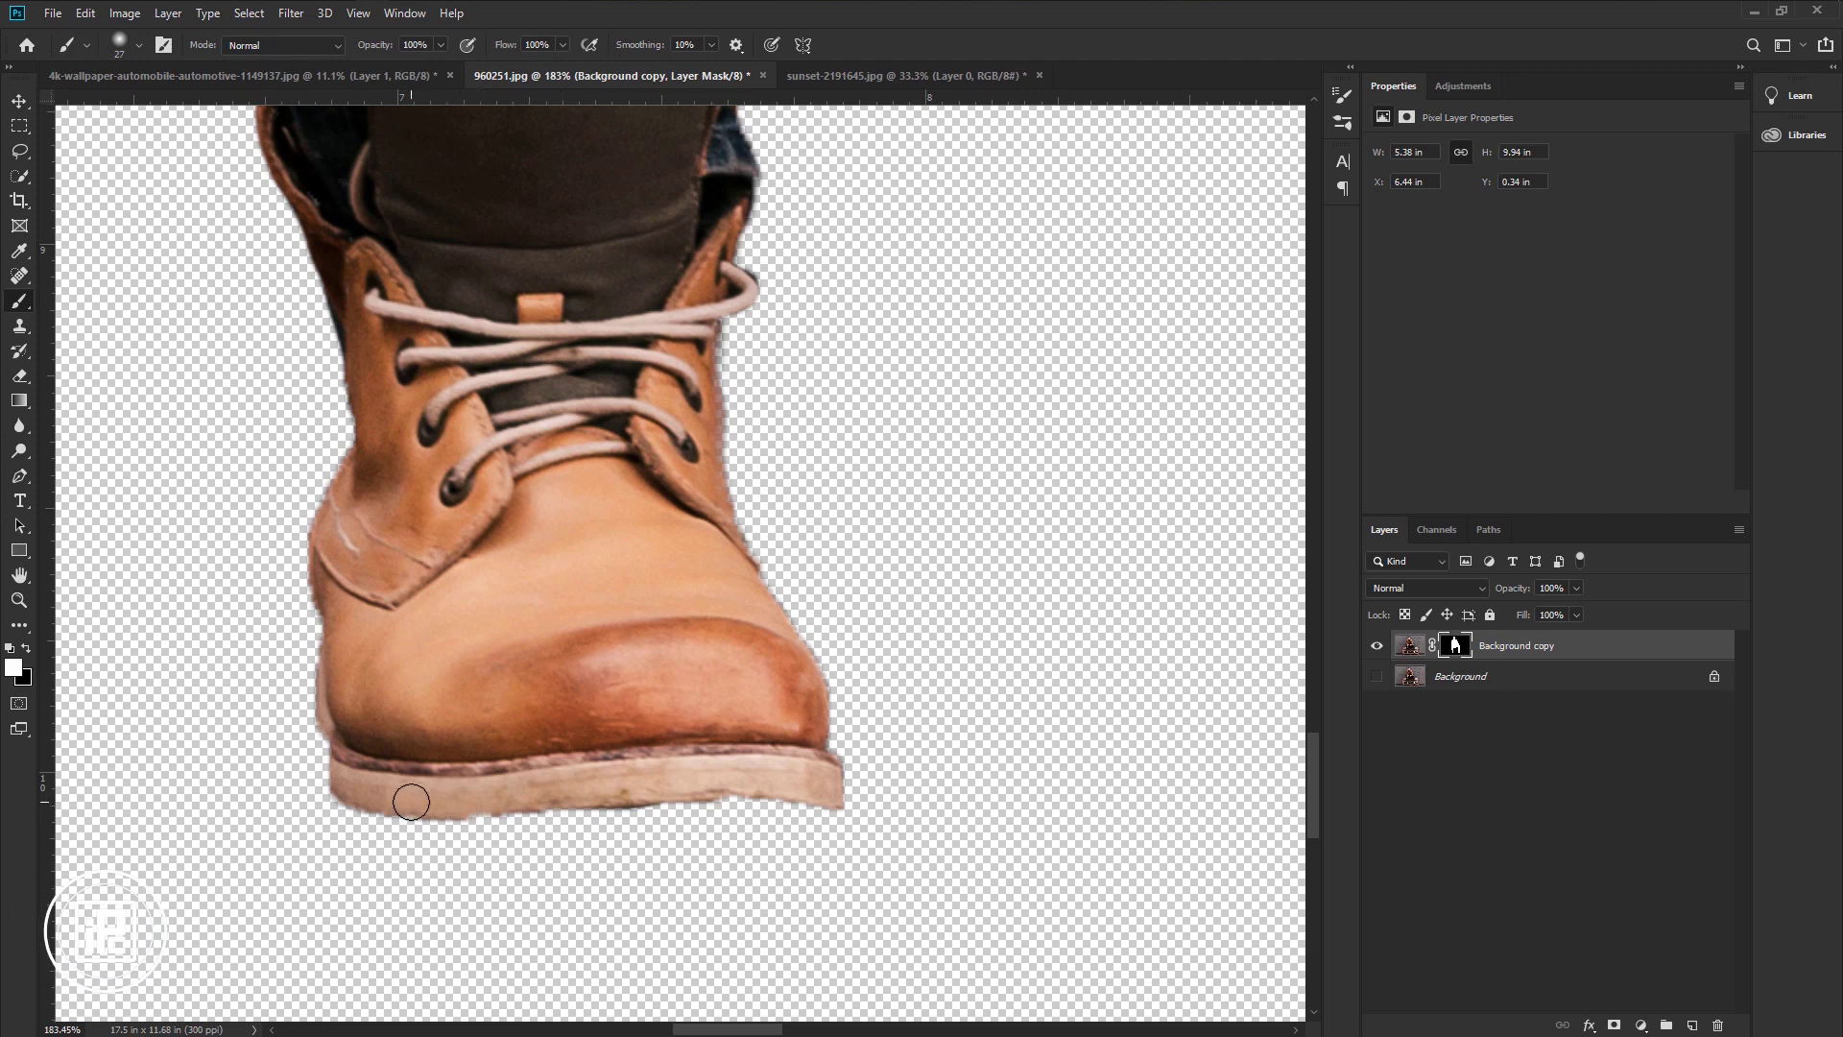
drag(499, 806, 852, 796)
key(ctrl+z)
mouse_move(479, 808)
mouse_down()
mouse_move(798, 800)
mouse_move(691, 787)
mouse_up()
scroll(695, 795, down, 7)
scroll(700, 798, right, 4)
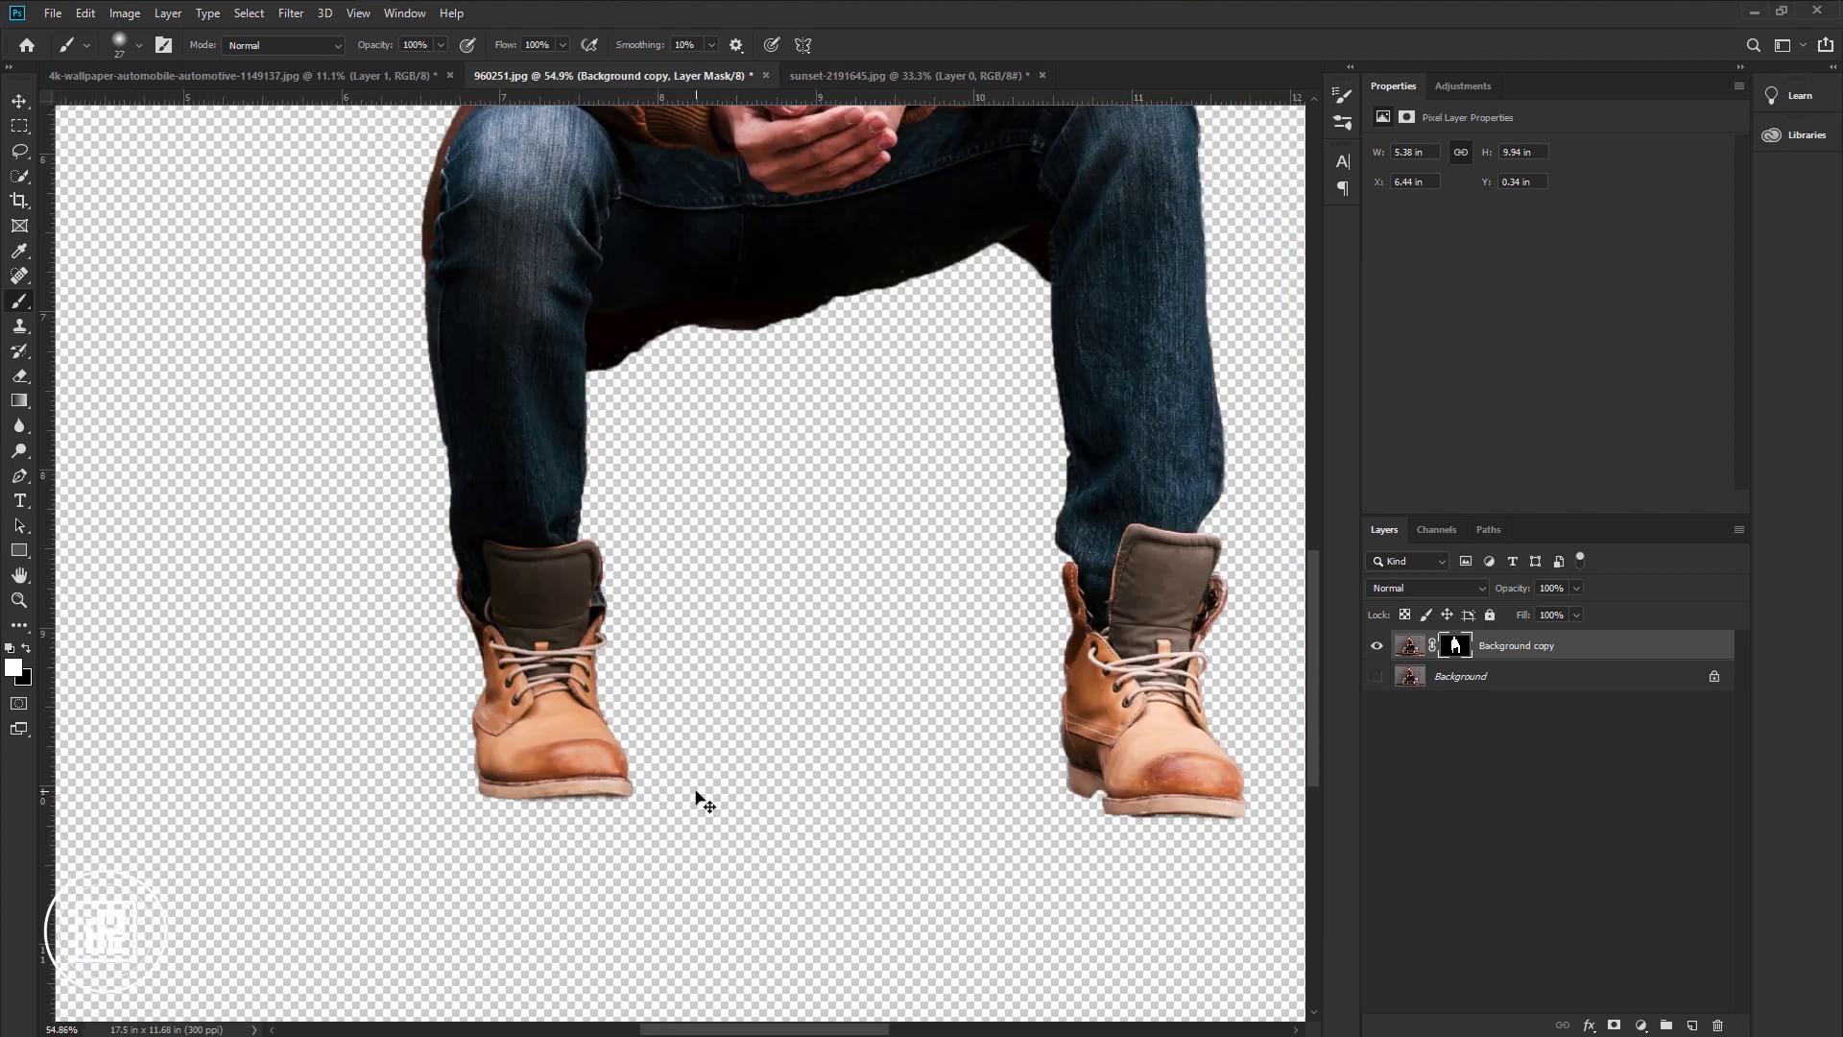
scroll(1085, 848, up, 6)
scroll(1085, 848, up, 1)
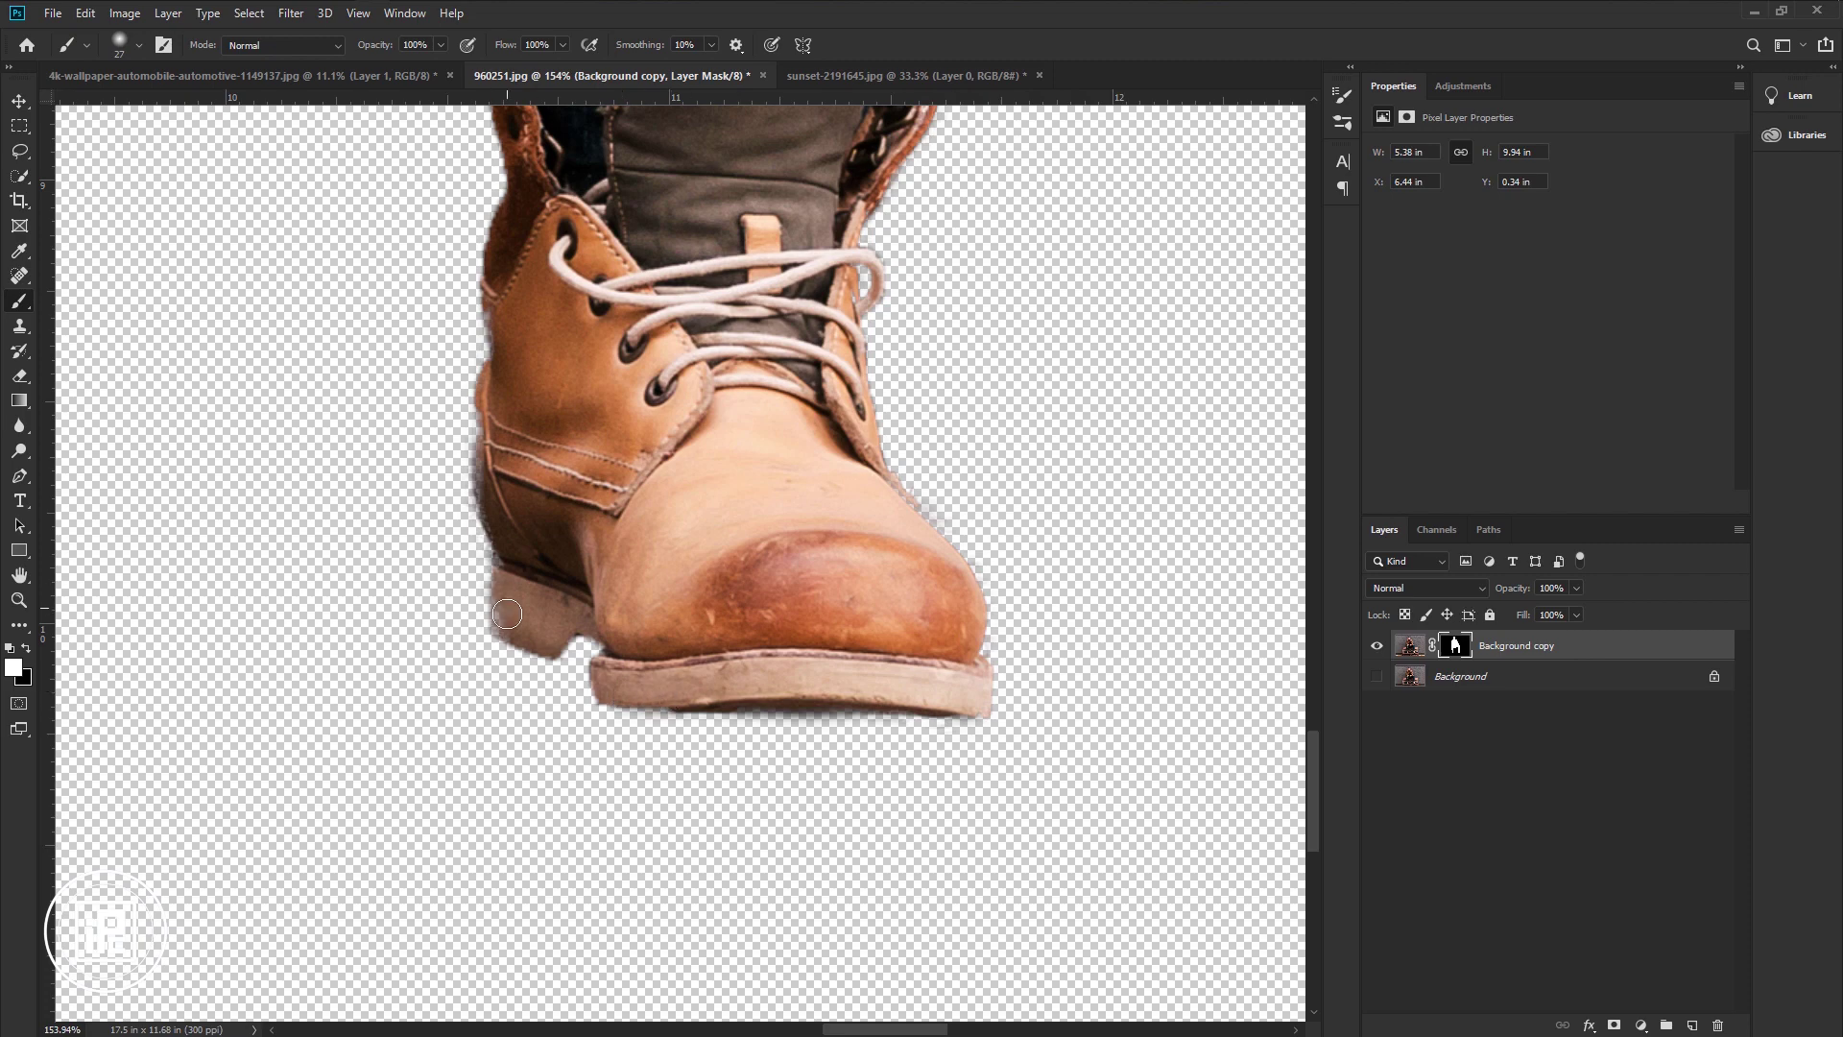
scroll(495, 404, up, 1)
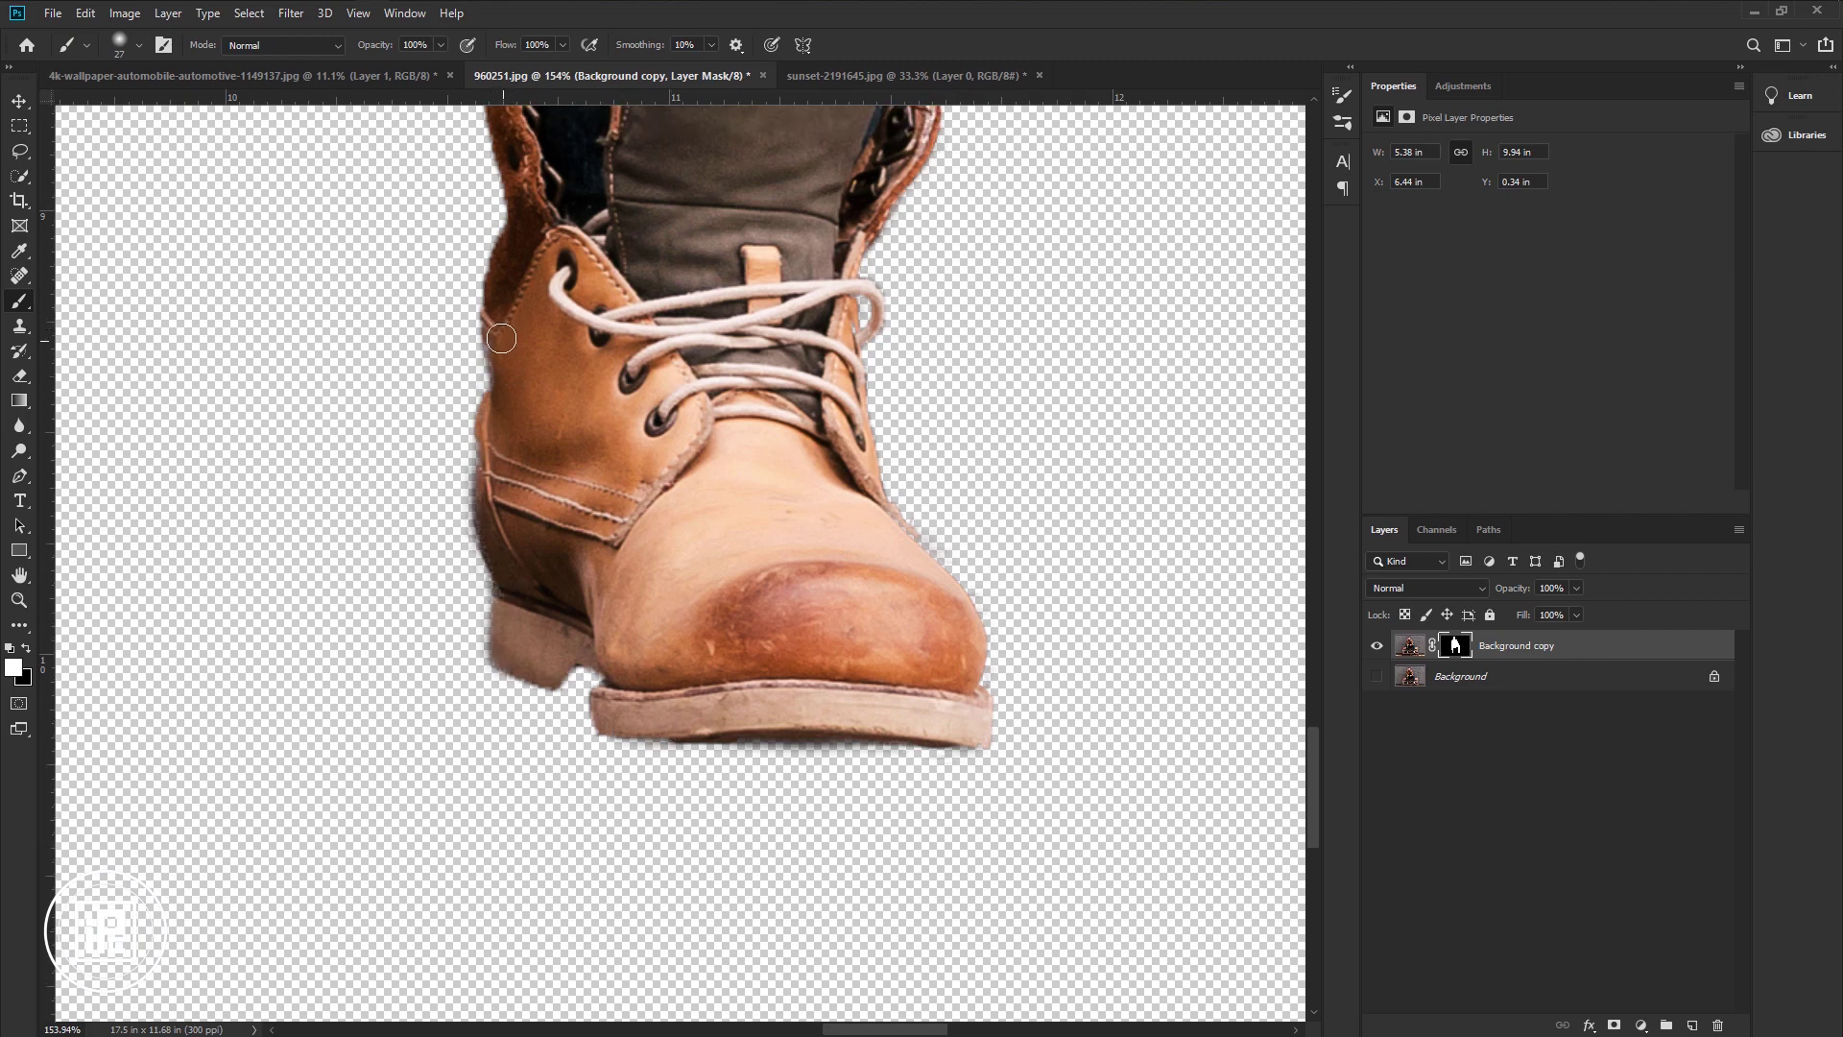
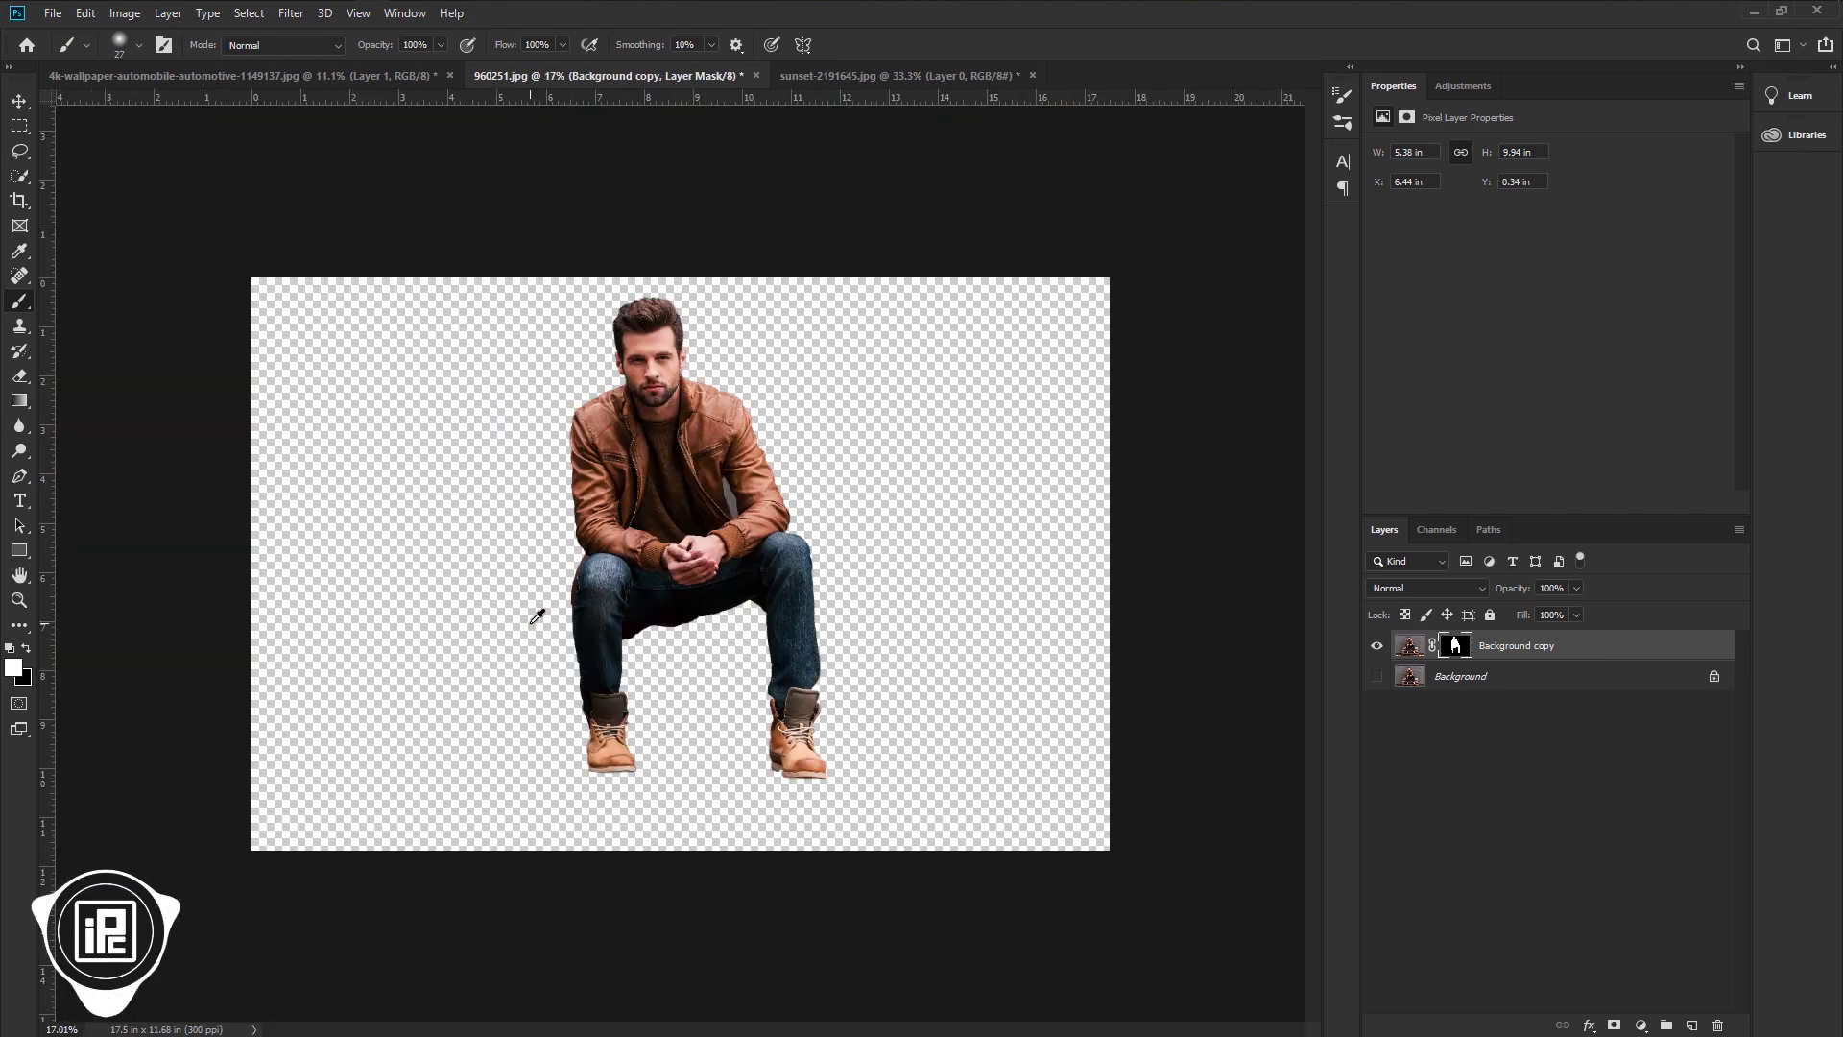
Bring the cut-out man into the truck composite and apply his layer mask permanently to the layer.
click(19, 100)
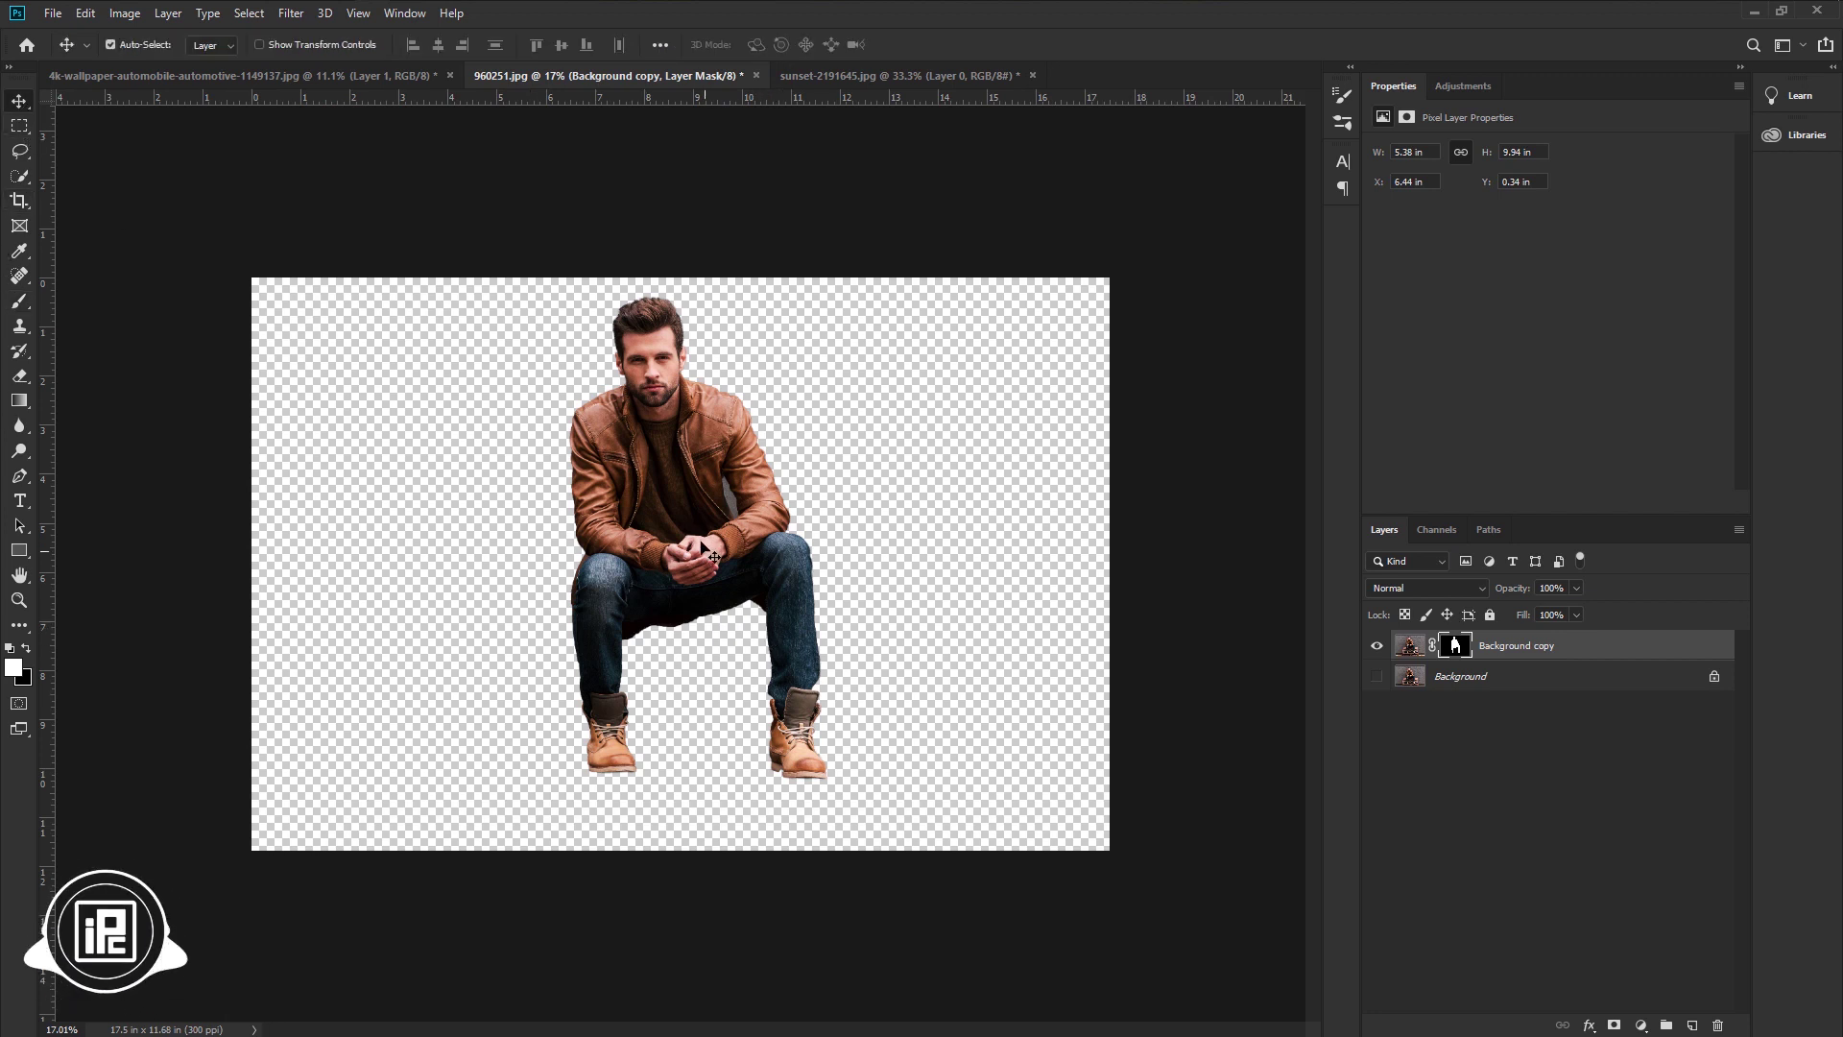
drag(669, 434, 649, 528)
drag(740, 727, 755, 734)
drag(1576, 709, 1560, 639)
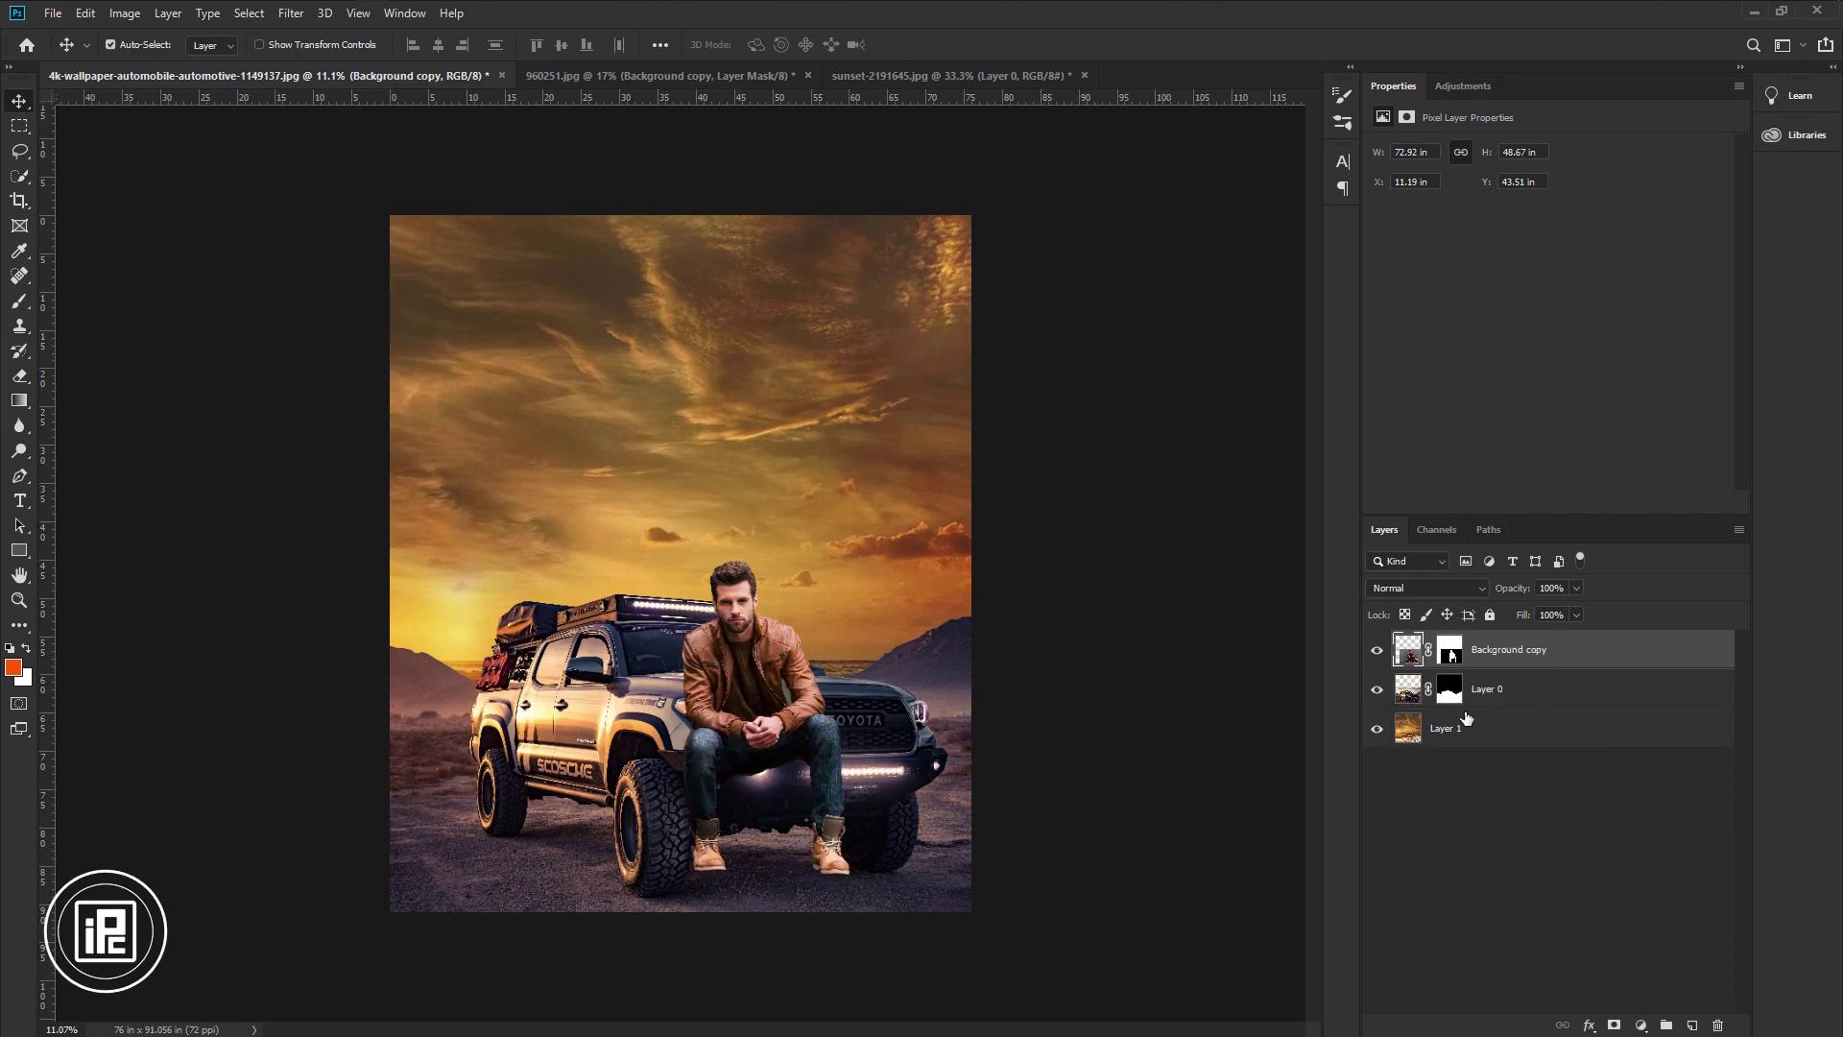
drag(1449, 656, 1718, 1026)
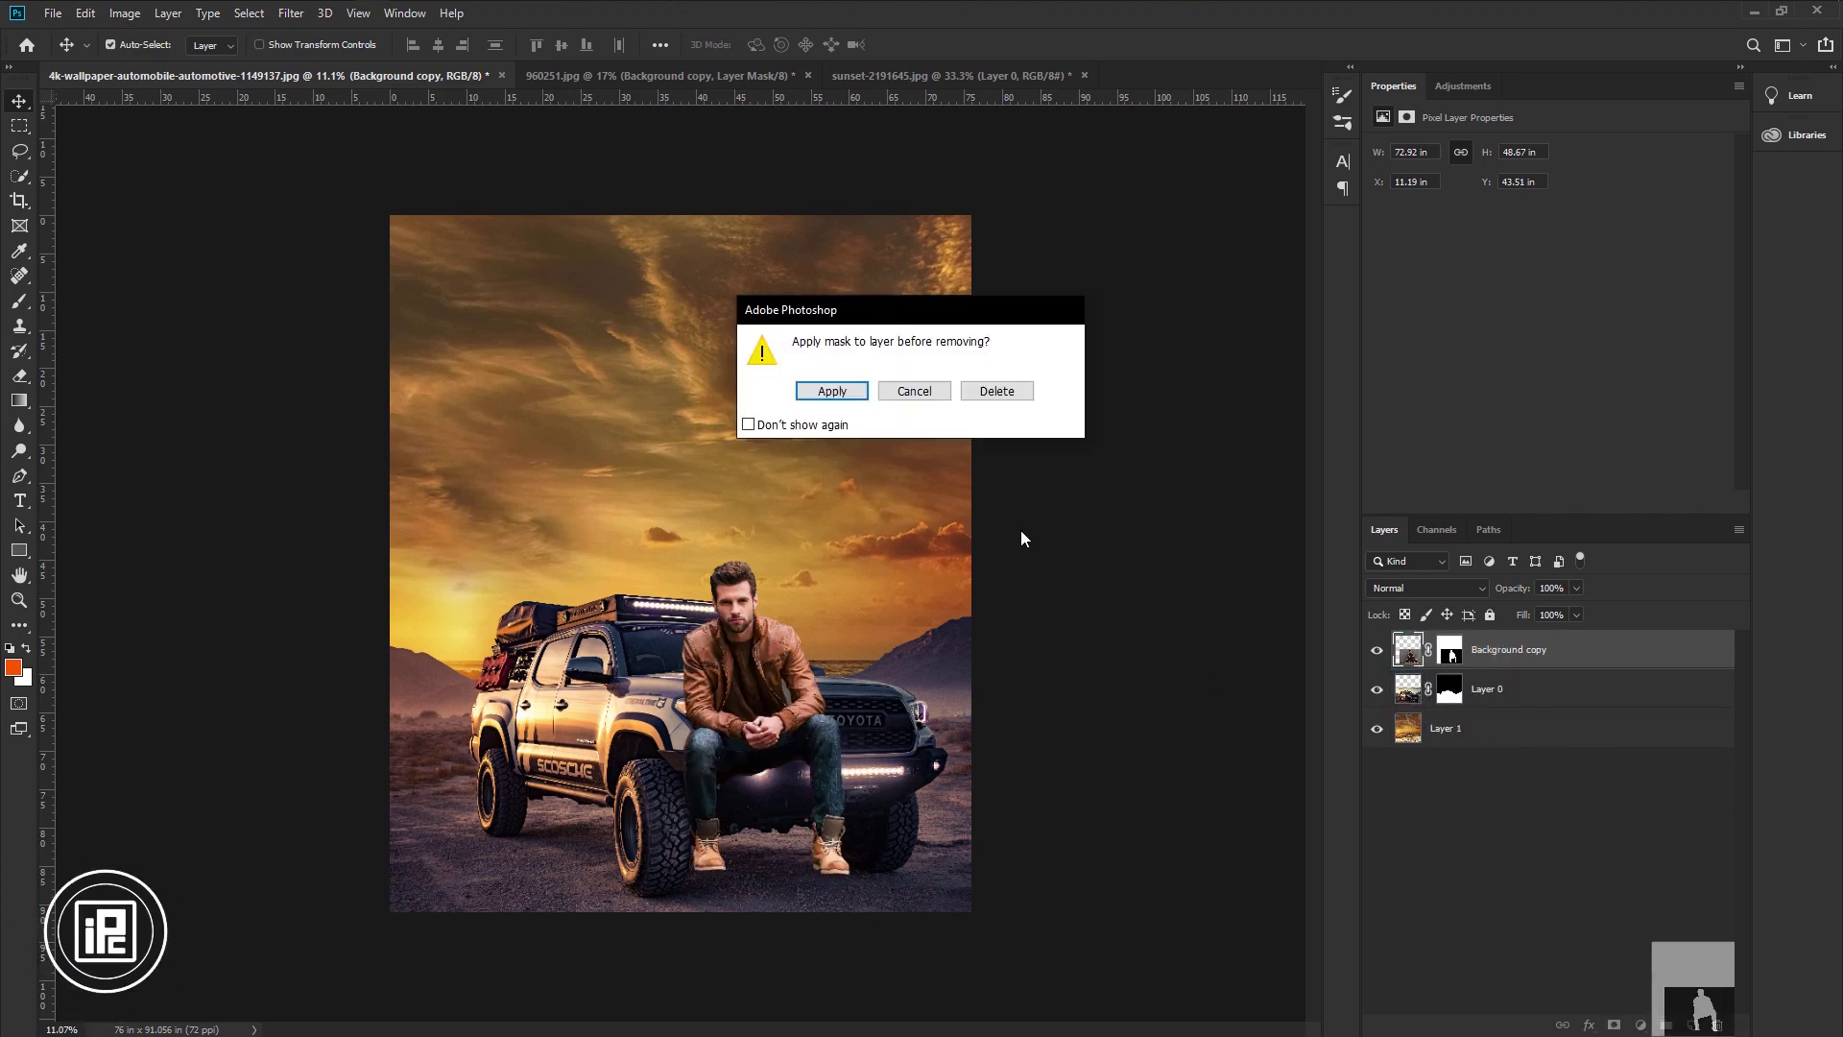
click(837, 402)
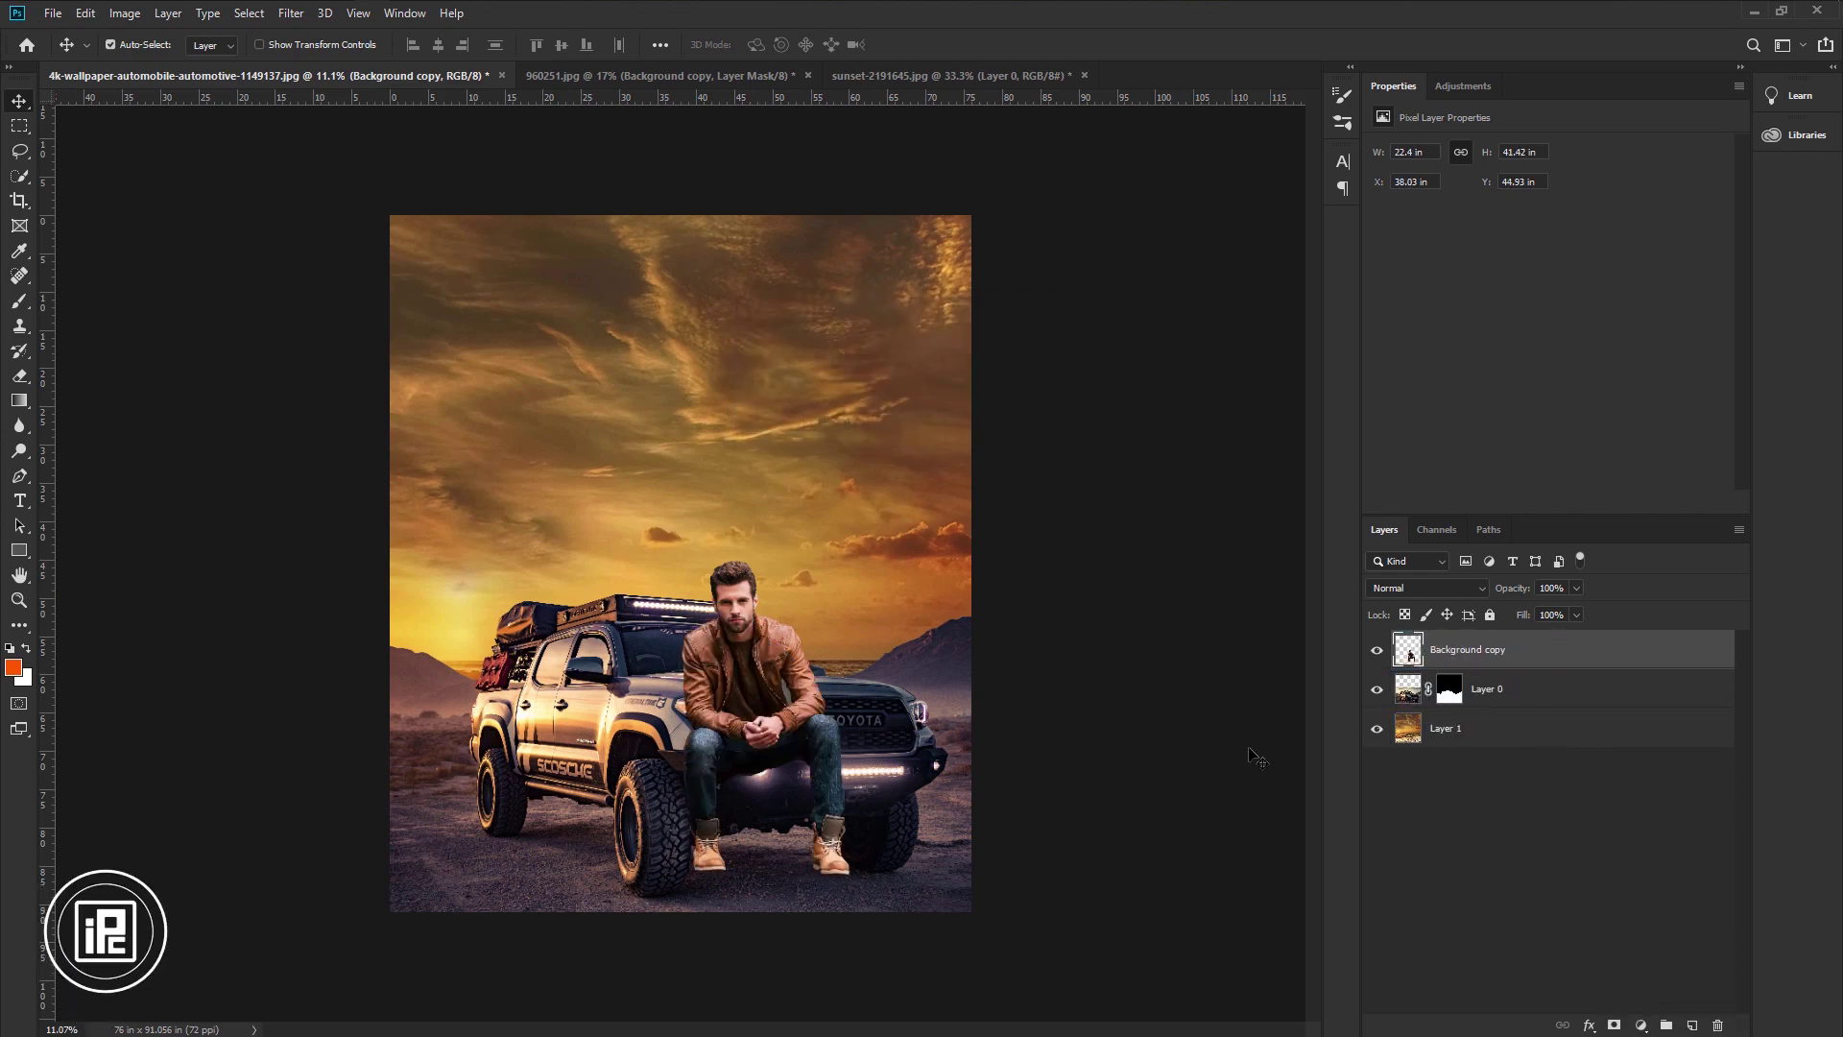
Seat the man on the truck's hood, scaling him to 105.70% and rotating him 5.42° with Free Transform.
scroll(720, 718, up, 2)
scroll(720, 718, up, 2)
drag(788, 726, 863, 534)
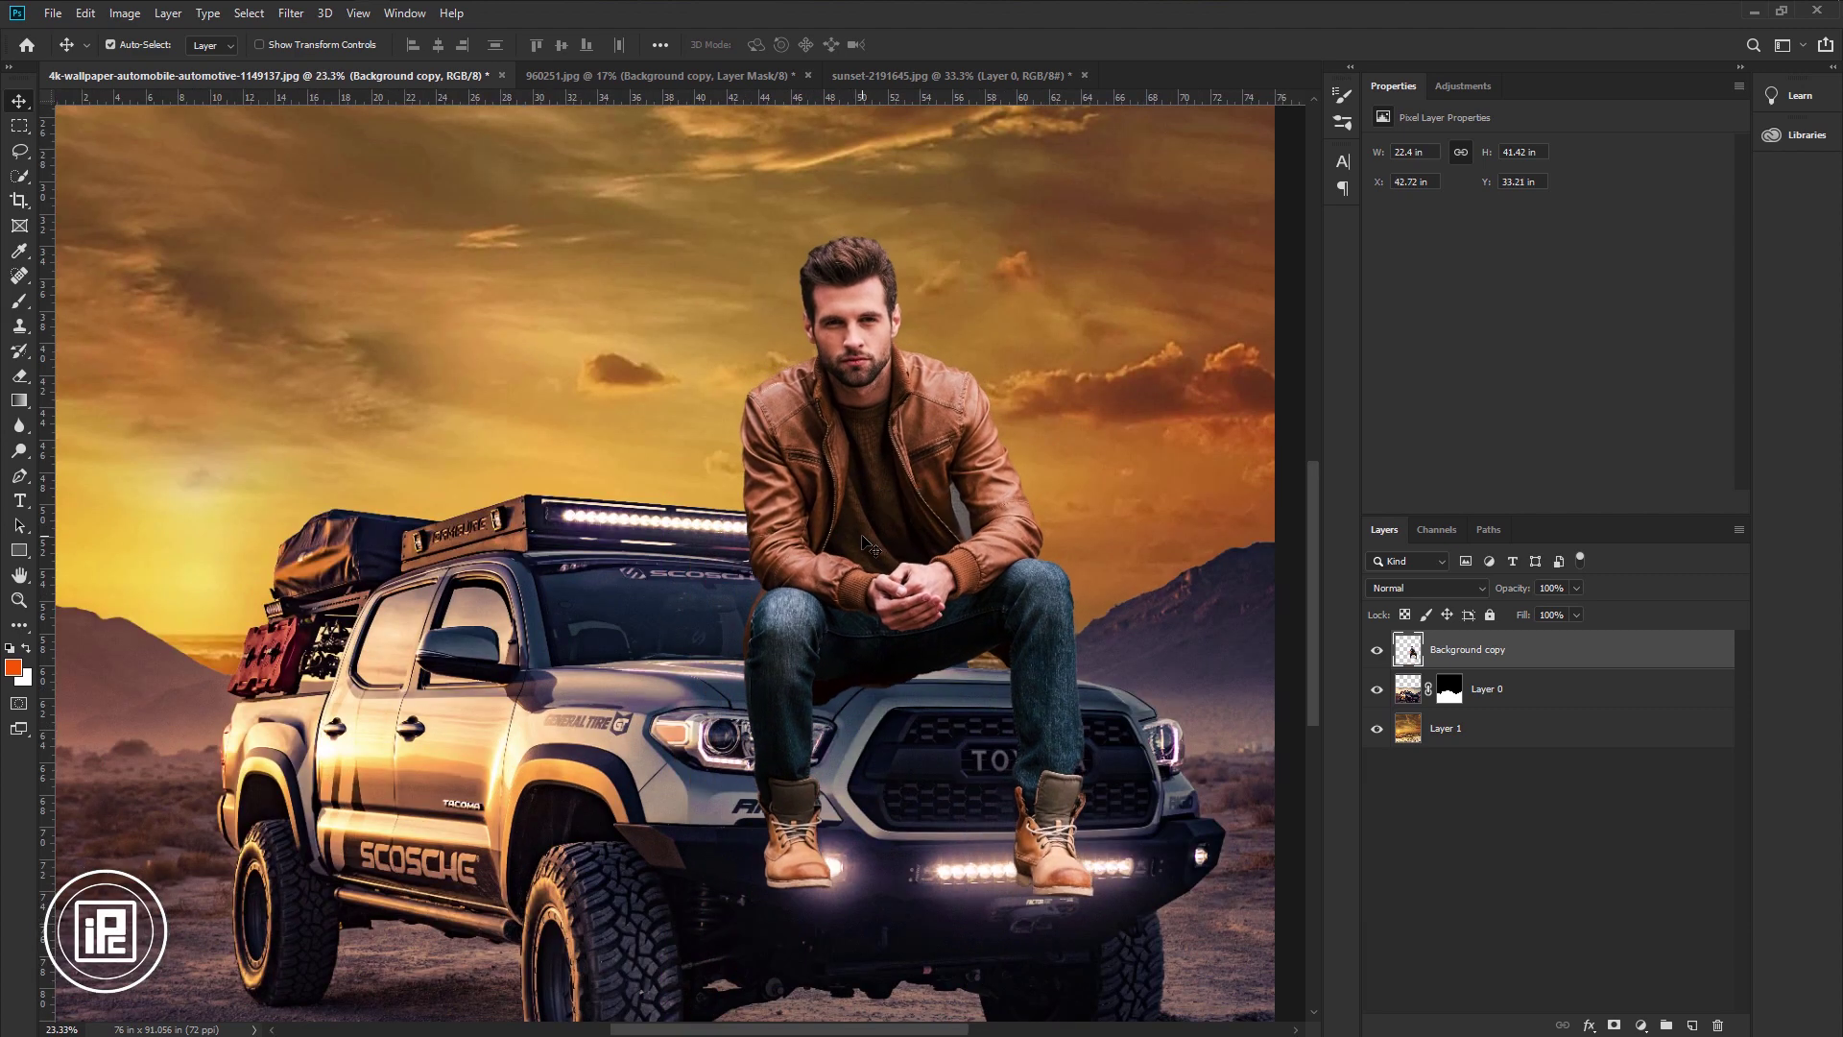
key(ctrl+t)
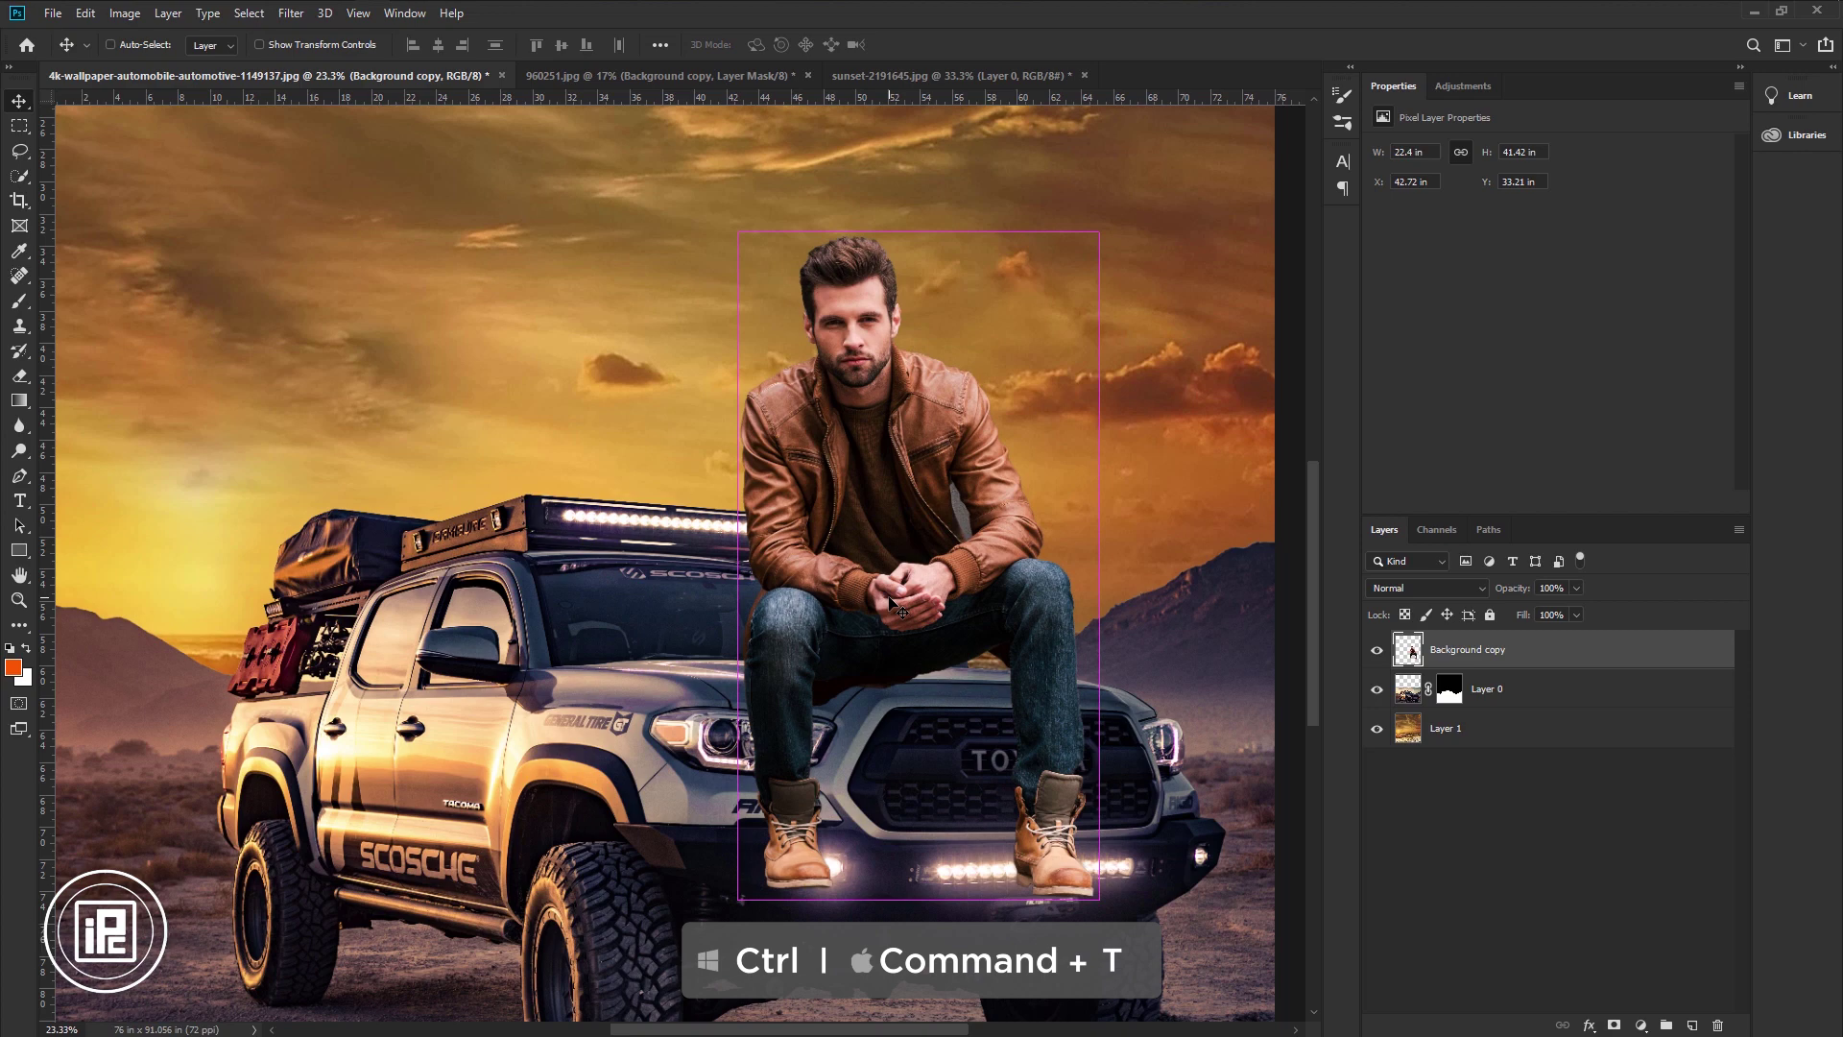
scroll(875, 639, down, 2)
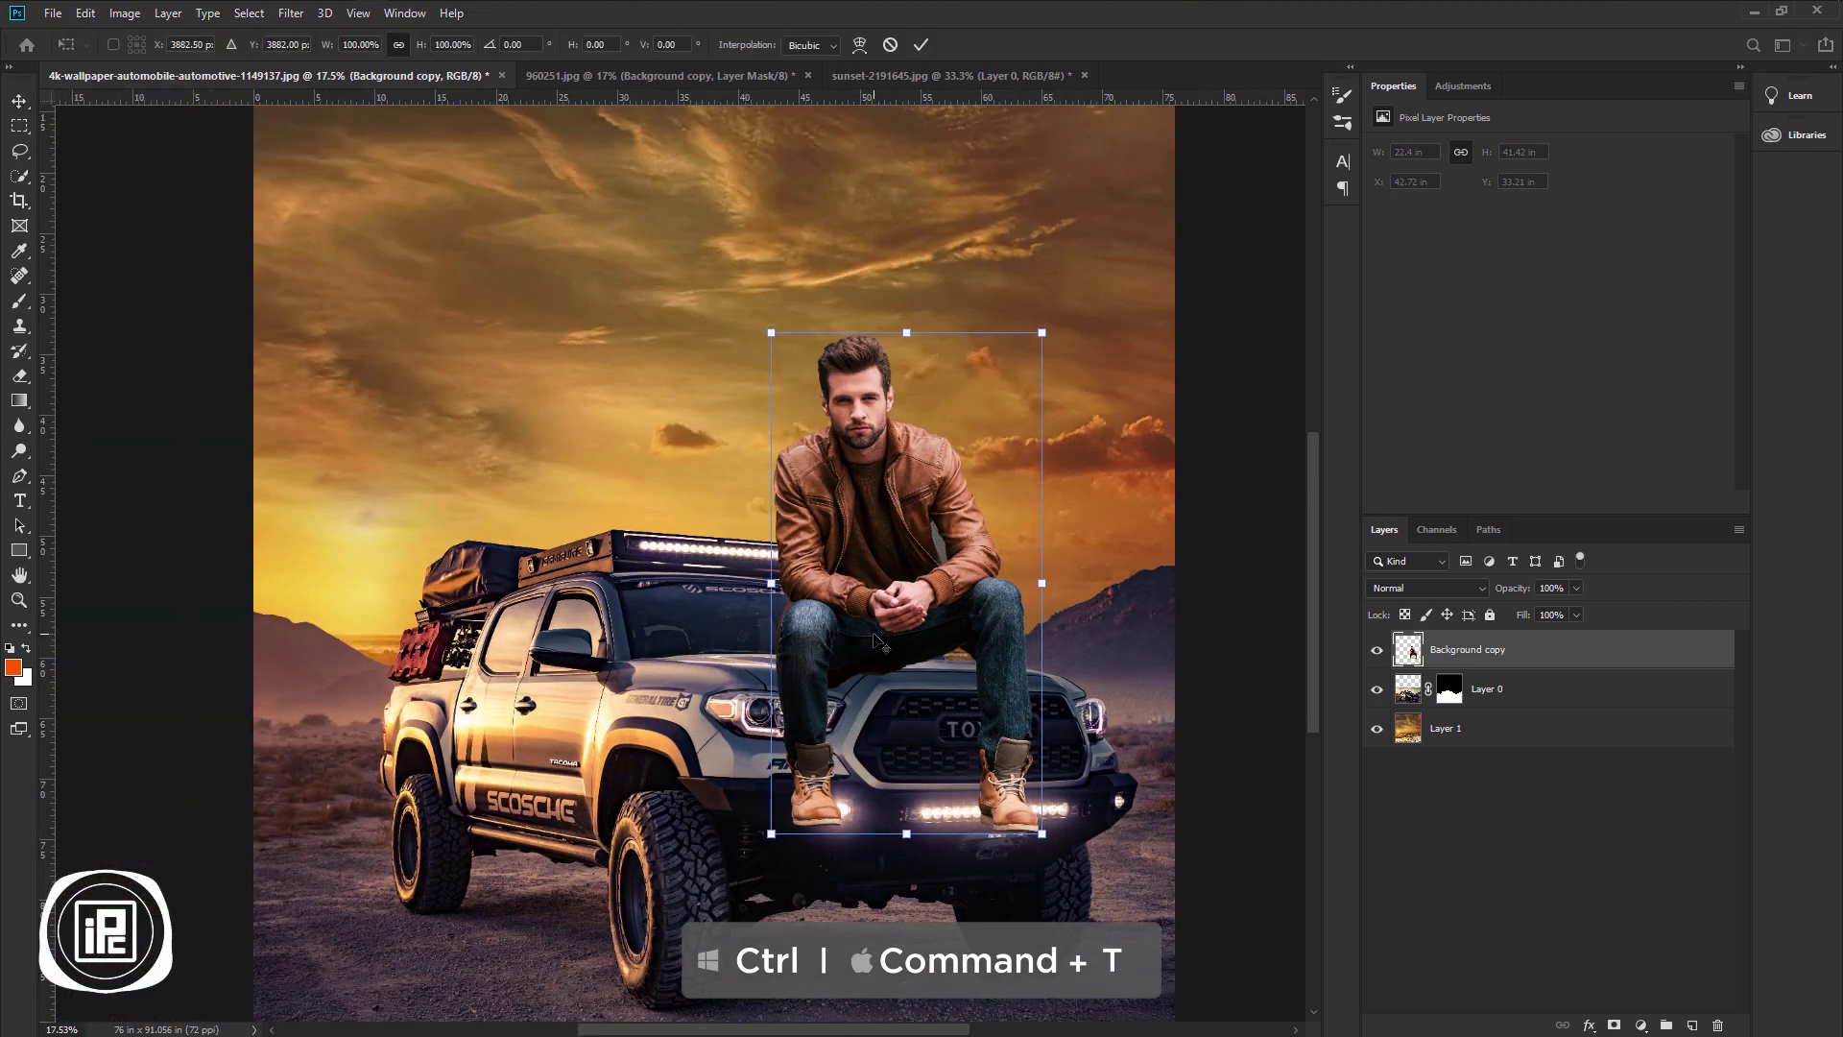
drag(1048, 845, 1030, 876)
drag(944, 629, 957, 631)
drag(1054, 882, 1049, 873)
drag(950, 335, 950, 324)
drag(976, 545, 981, 557)
drag(946, 327, 946, 313)
drag(944, 600, 948, 602)
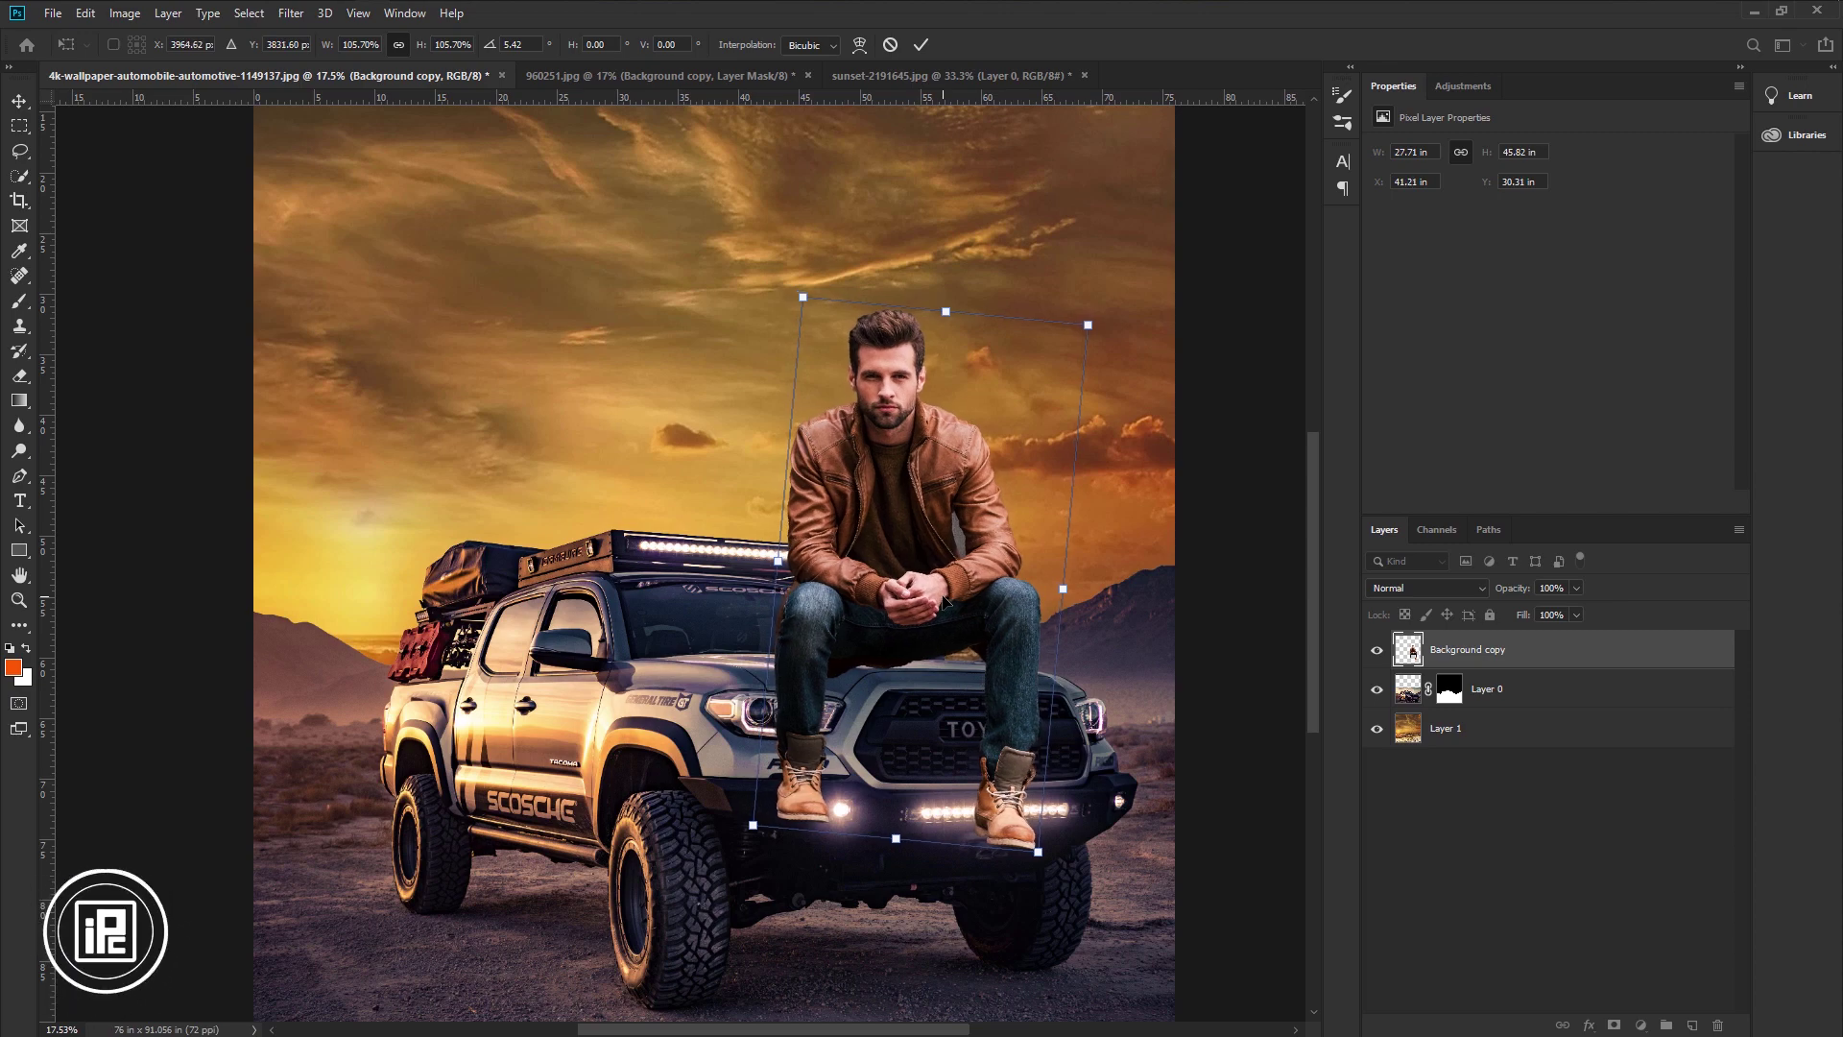
click(923, 50)
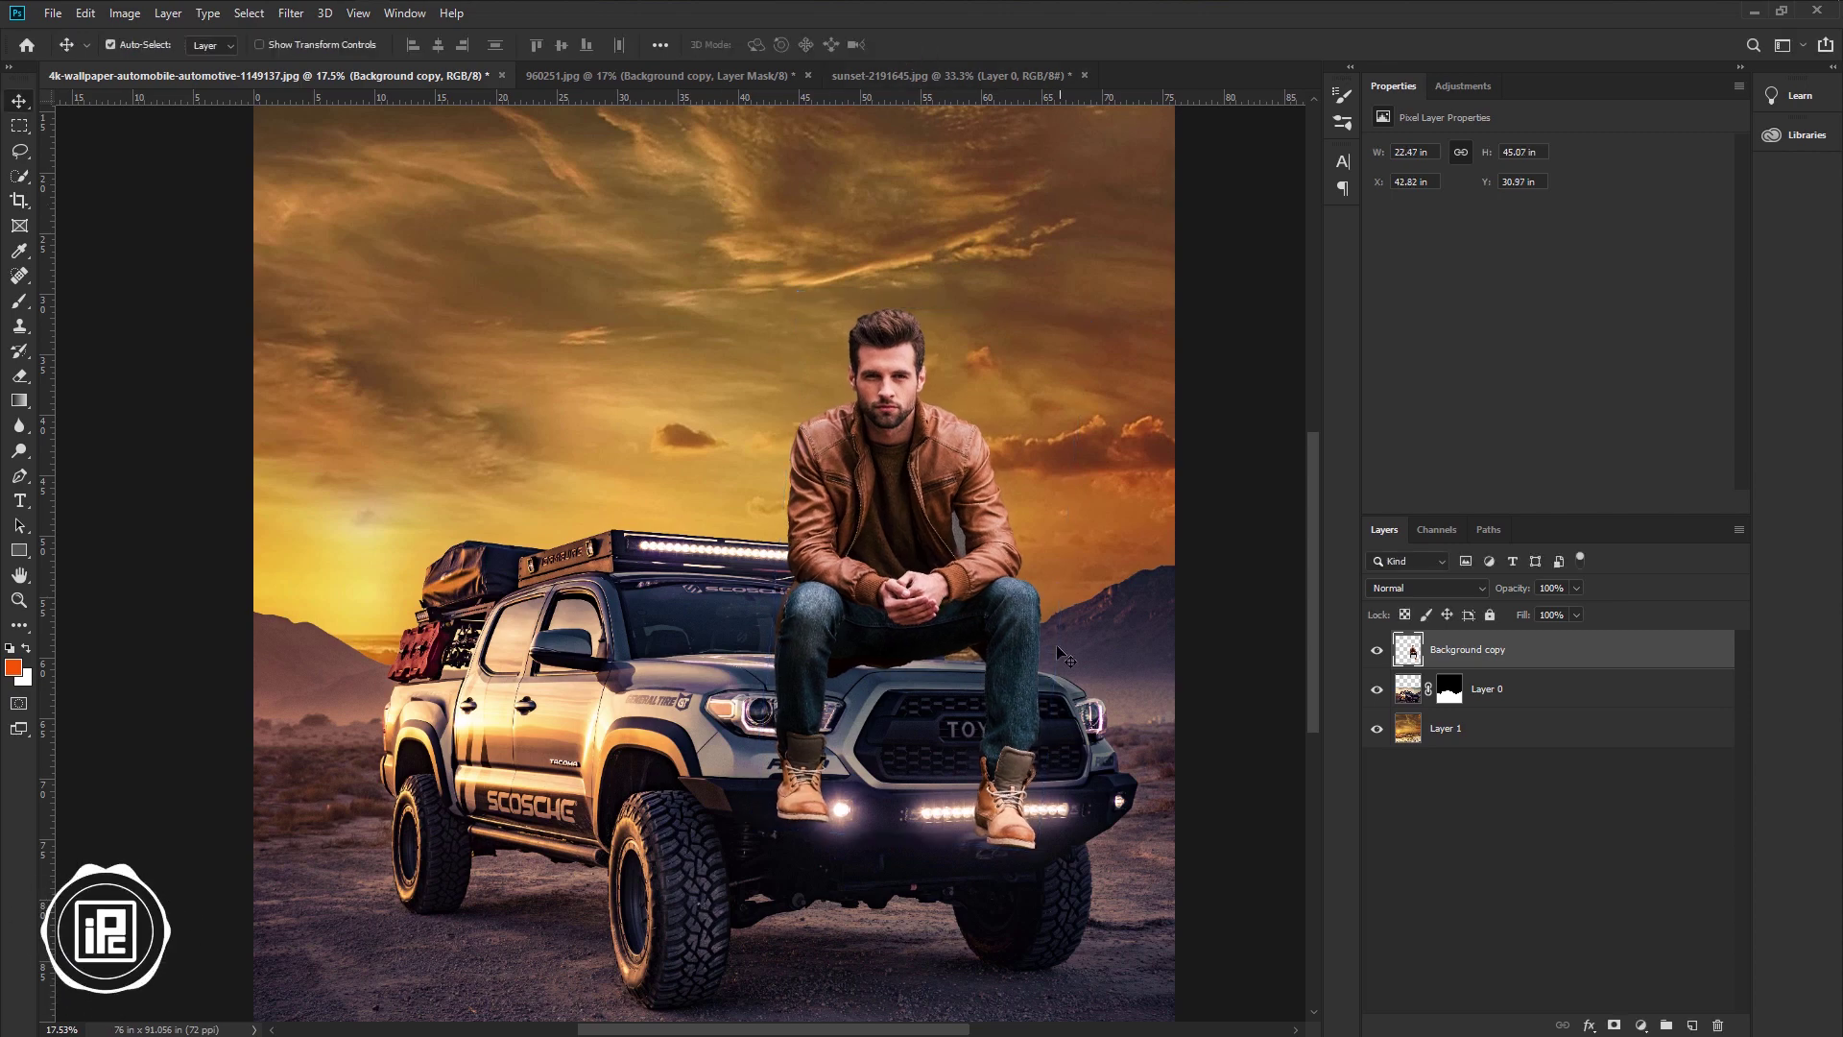
Add a new layer directly above the truck layer and set the brush's foreground colour to 000000.
scroll(948, 703, up, 5)
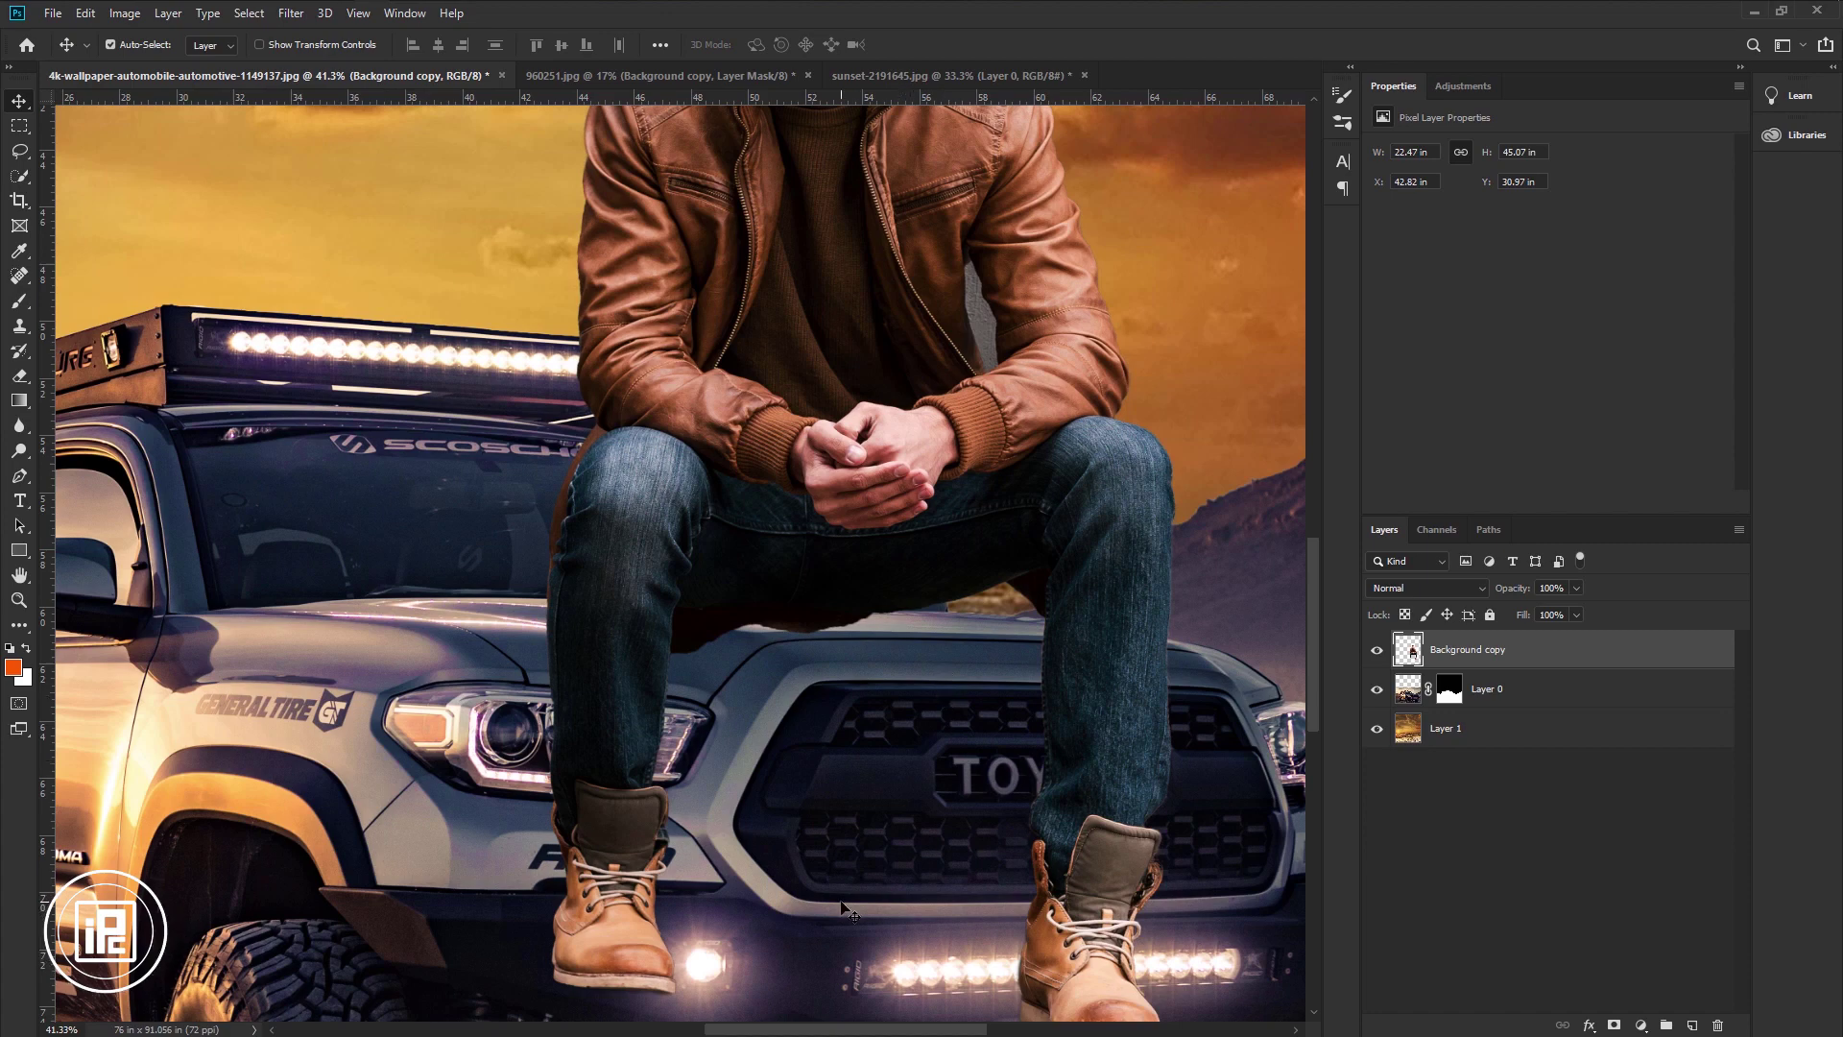
scroll(849, 931, down, 3)
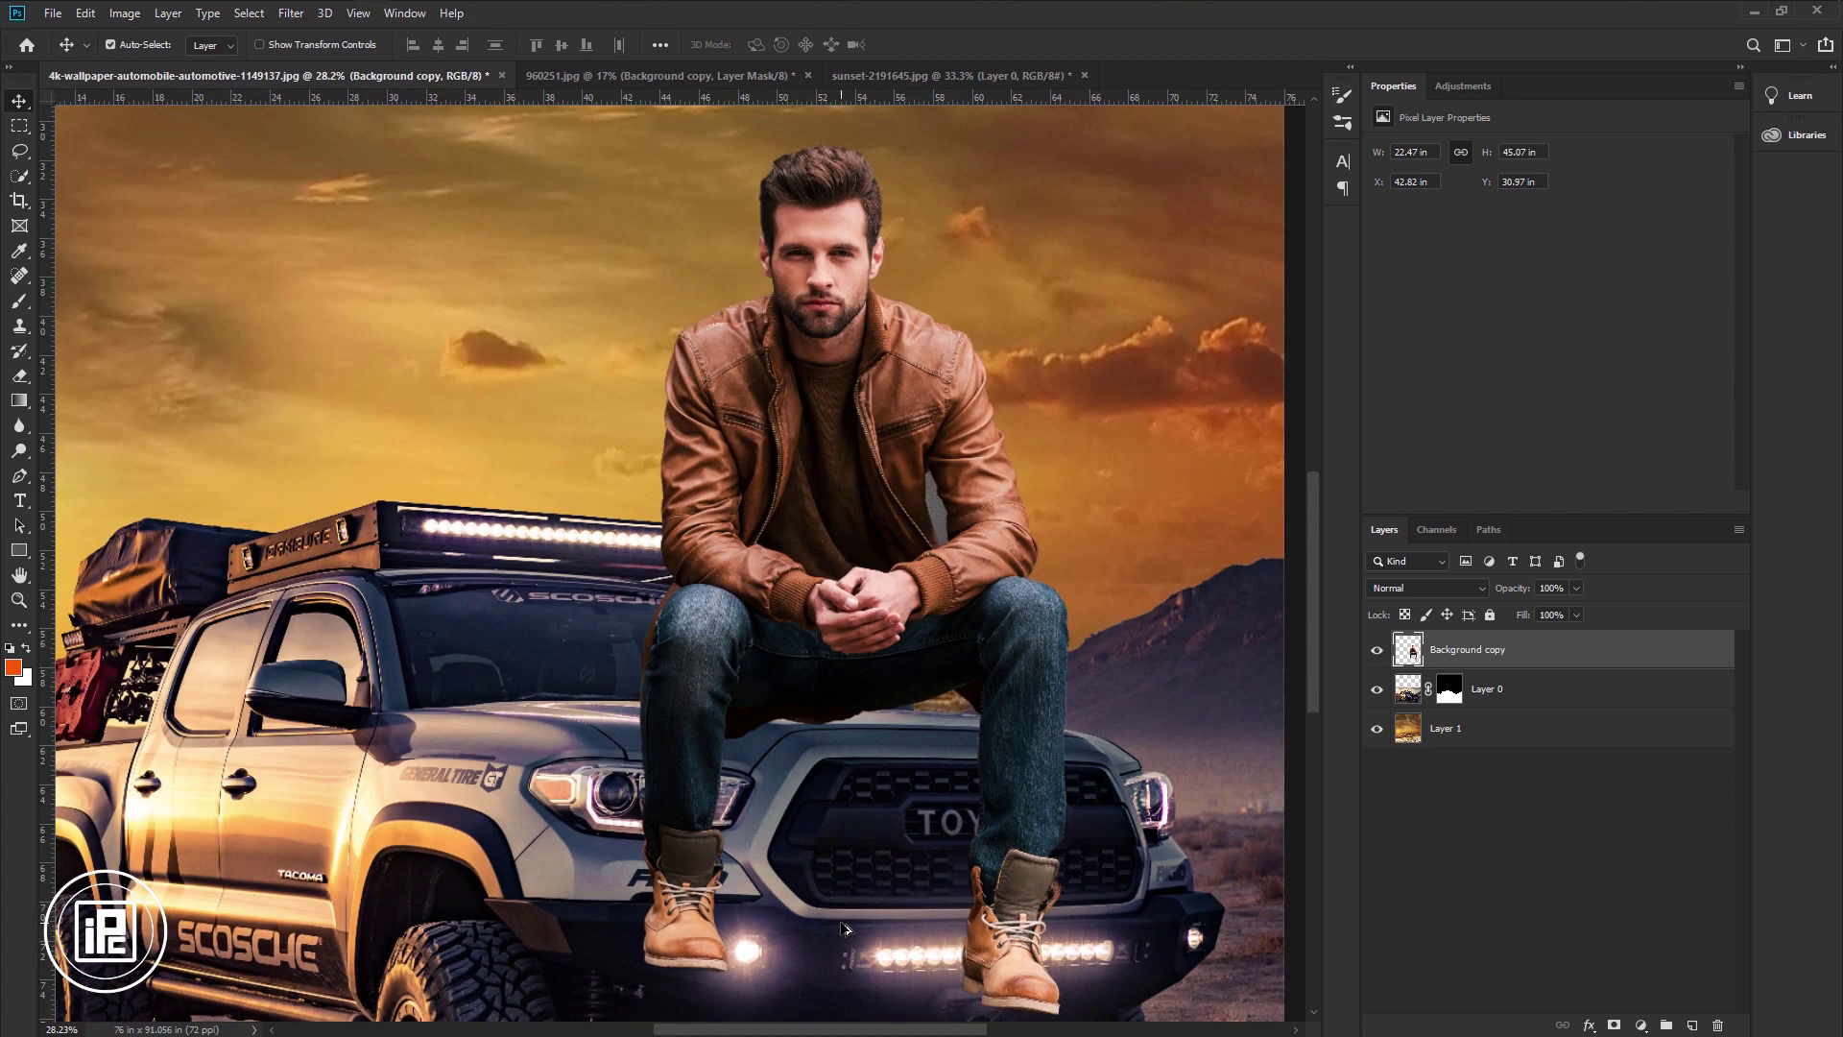
click(1511, 693)
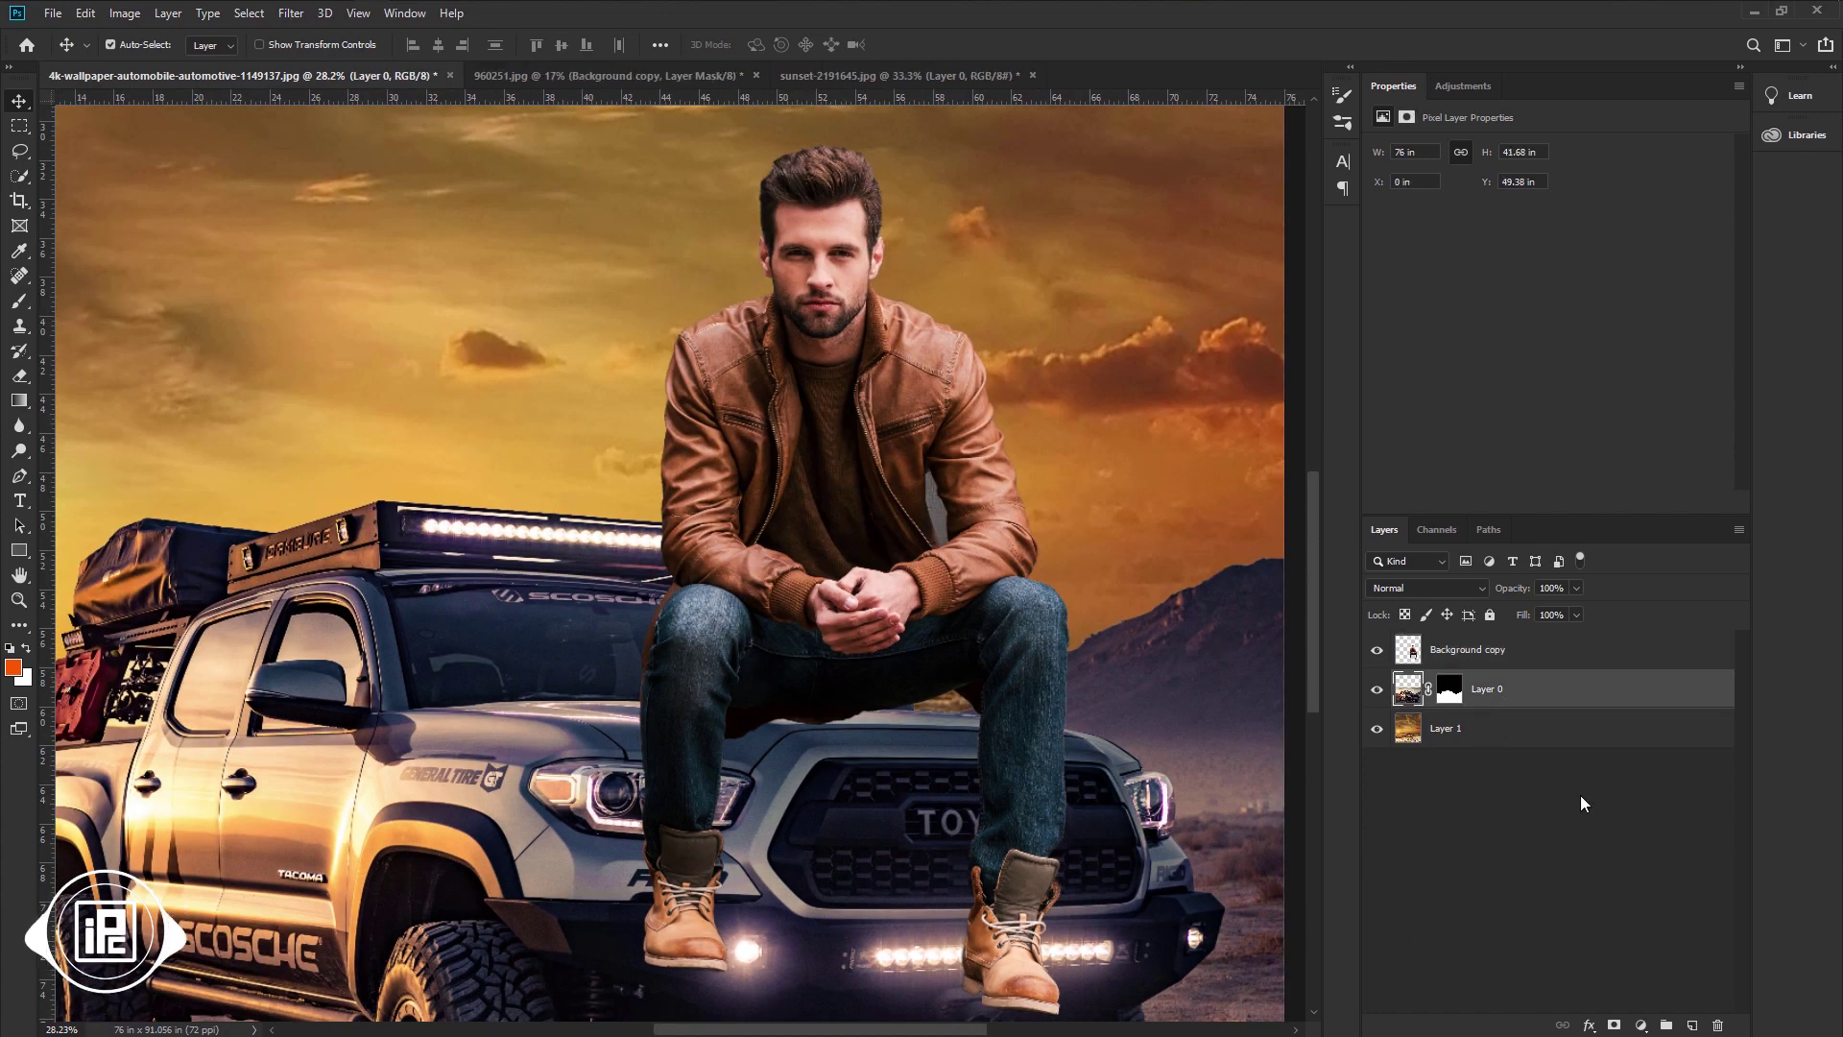
click(1694, 1026)
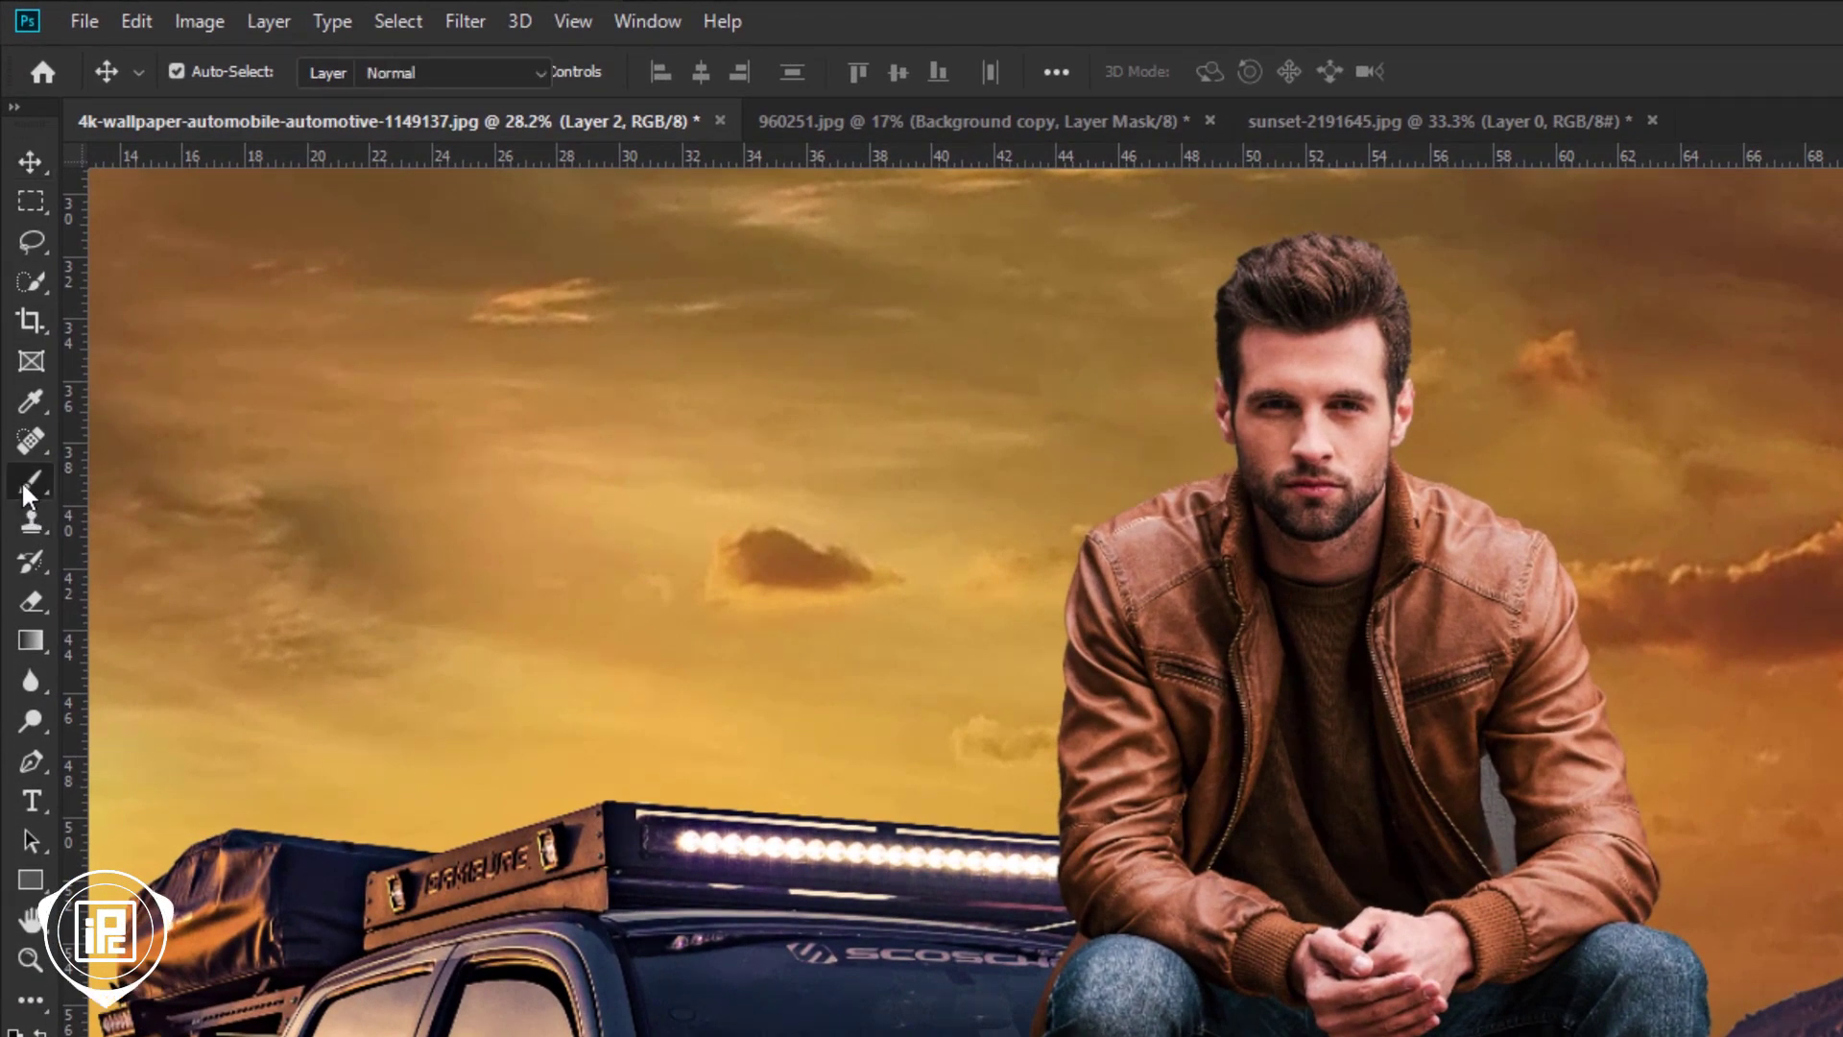
drag(21, 480, 96, 480)
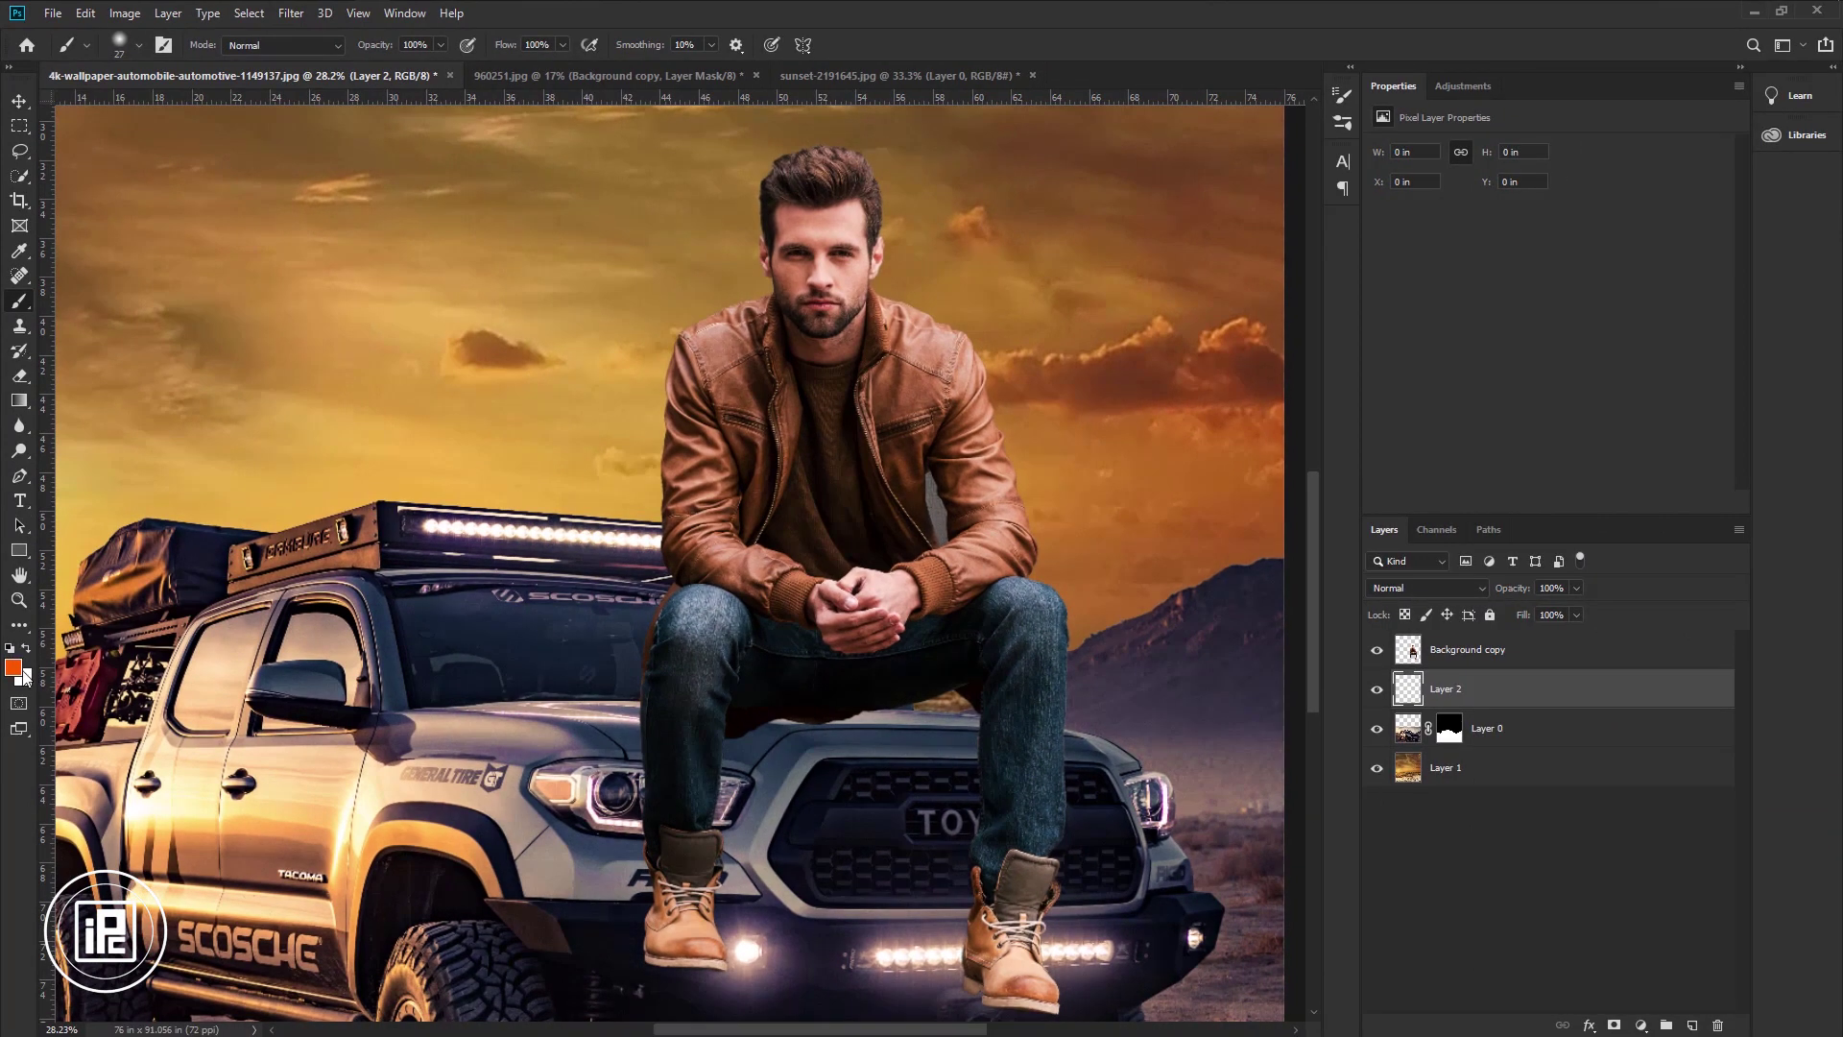
click(13, 669)
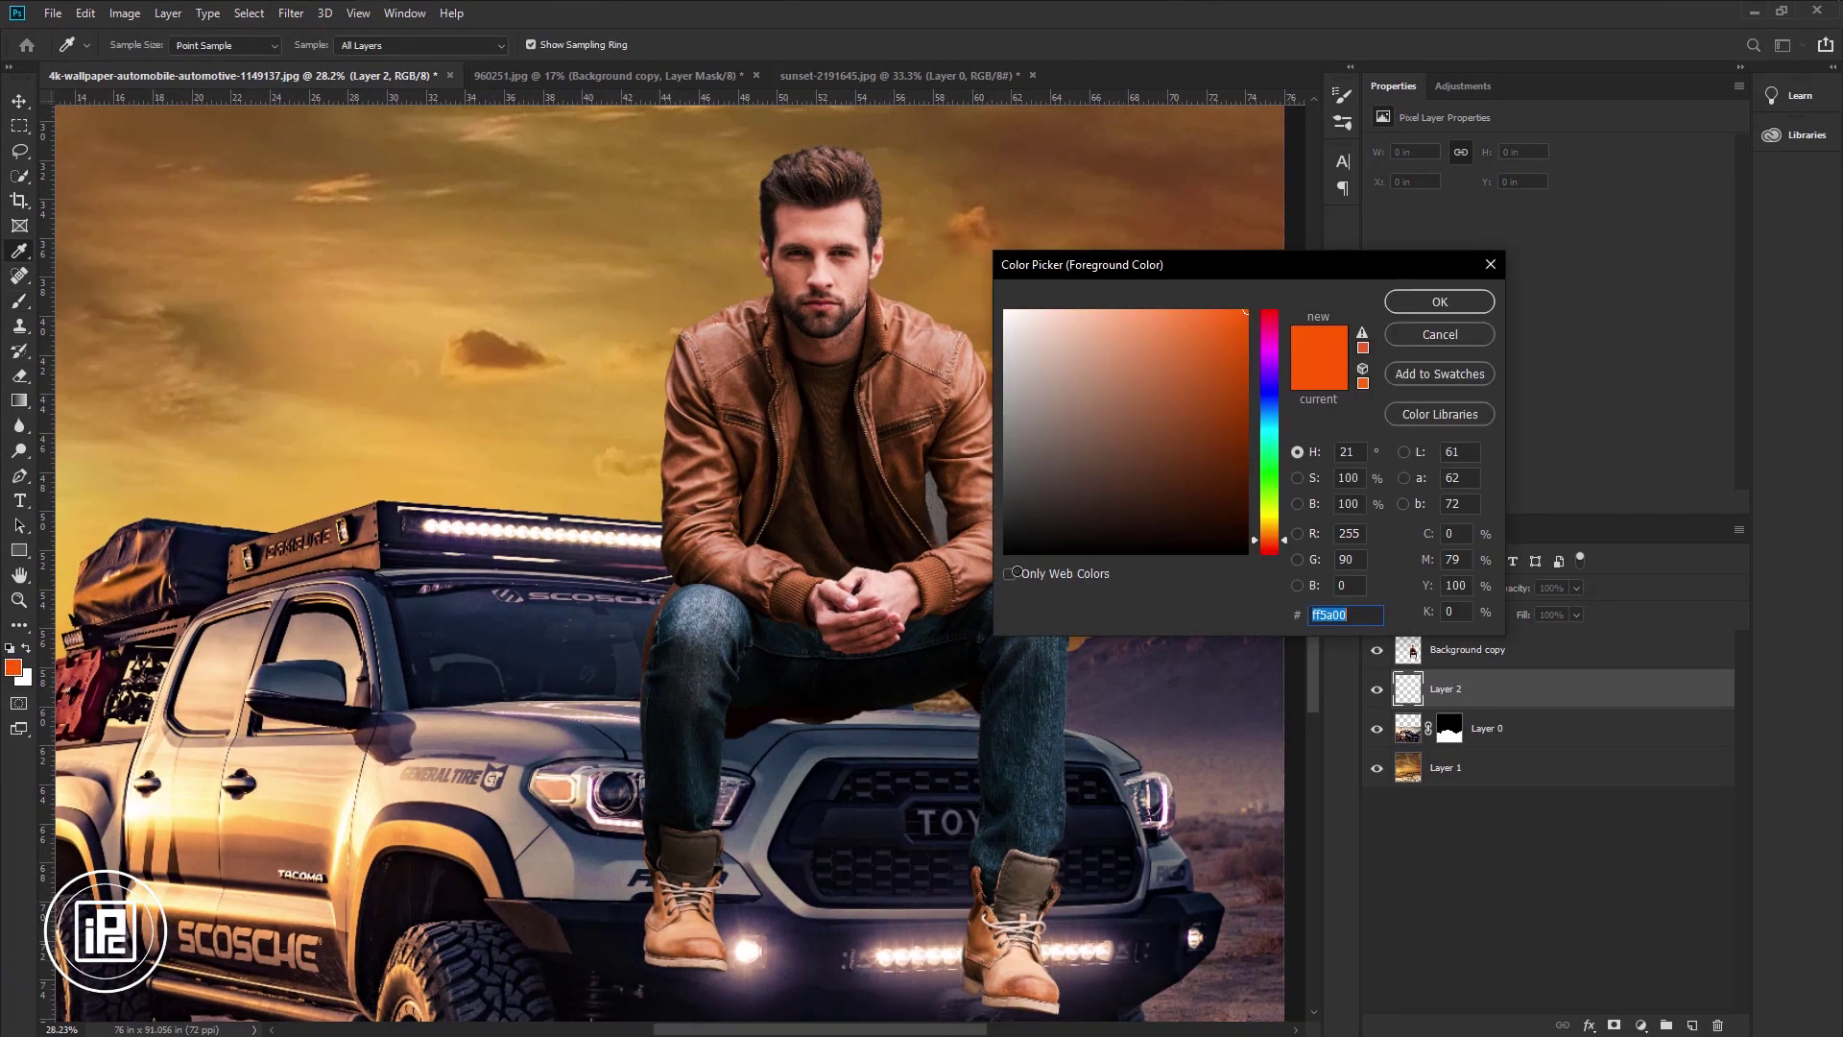
text(000000)
click(1440, 303)
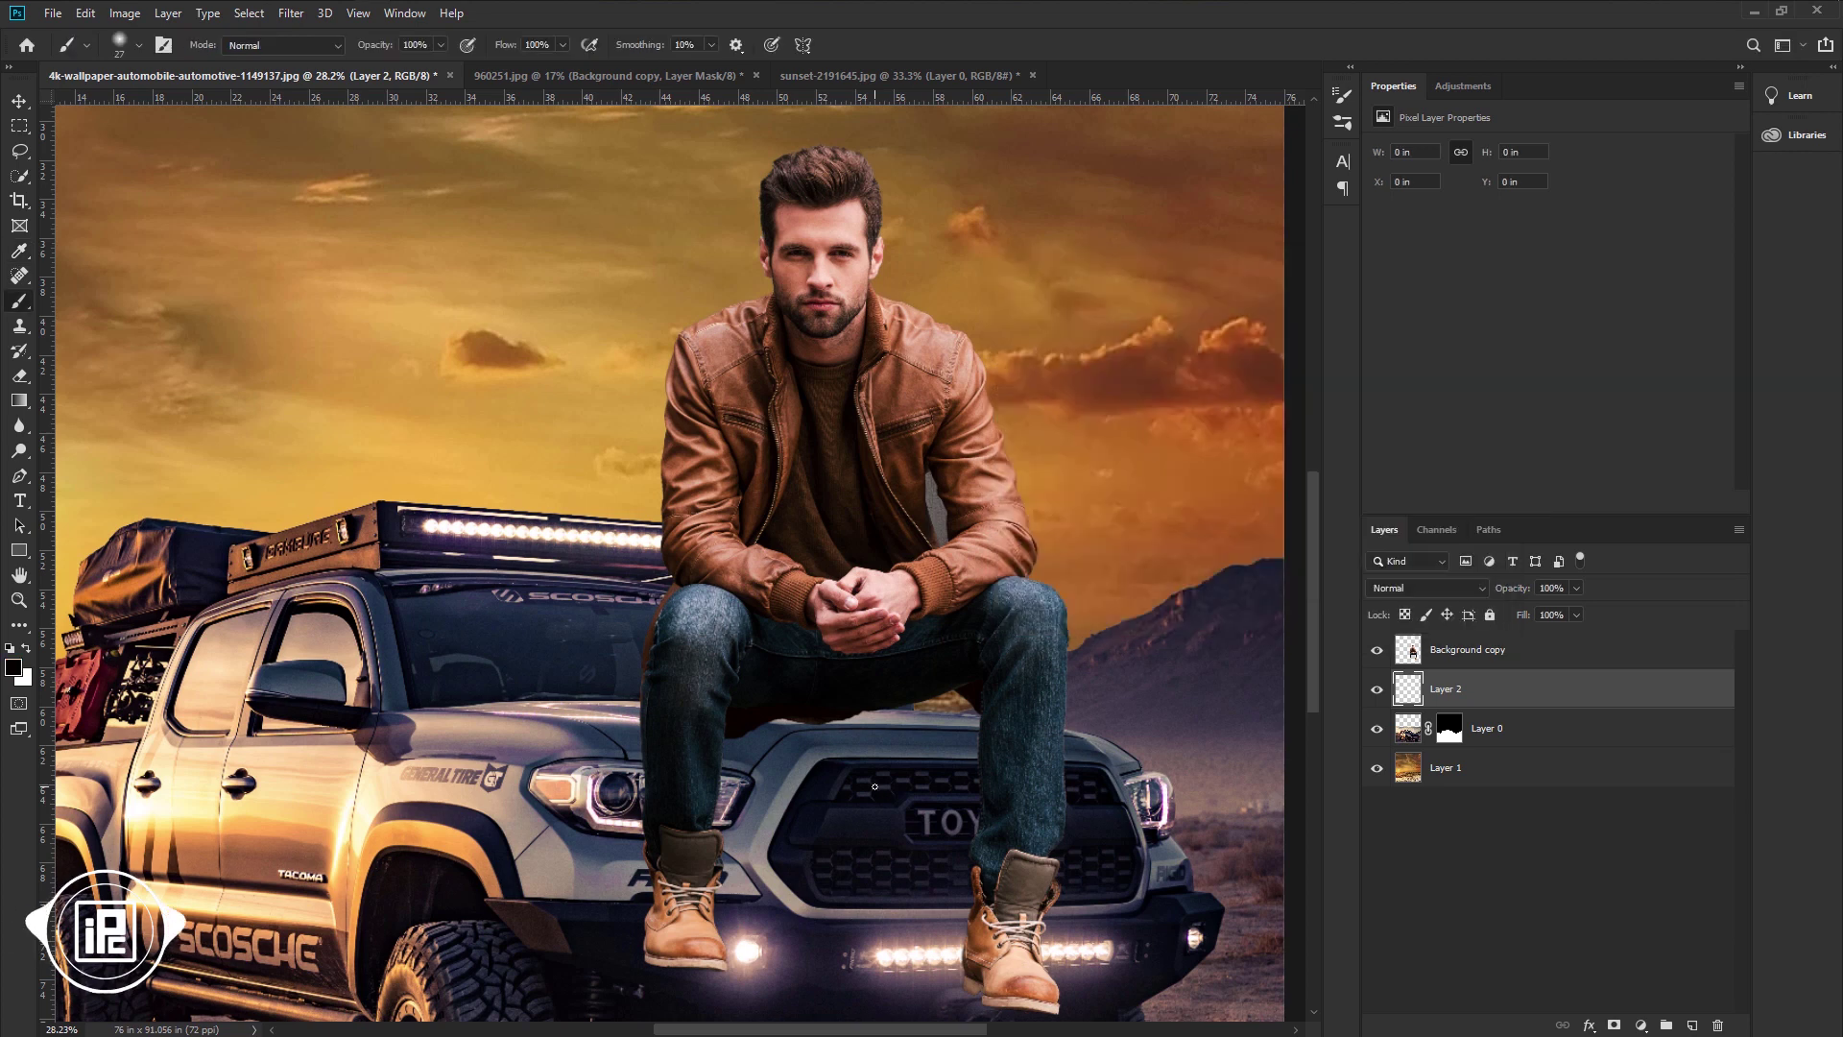
Paint black shadows on the new layer beneath the man's seat, around his legs and behind both boots.
mouse_move(845, 786)
mouse_down()
mouse_move(898, 803)
mouse_move(789, 812)
mouse_up()
mouse_move(782, 742)
mouse_down()
mouse_move(890, 717)
mouse_move(984, 737)
mouse_move(1040, 862)
mouse_move(849, 881)
mouse_move(766, 792)
mouse_move(710, 908)
mouse_move(818, 740)
mouse_move(977, 745)
mouse_move(762, 820)
mouse_move(738, 931)
mouse_up()
scroll(864, 879, down, 2)
mouse_move(975, 900)
mouse_down()
mouse_move(961, 900)
mouse_move(985, 907)
mouse_up()
drag(705, 889, 680, 885)
mouse_move(1052, 638)
mouse_down()
mouse_move(1043, 737)
mouse_move(1057, 761)
mouse_move(1062, 740)
mouse_move(1049, 795)
mouse_up()
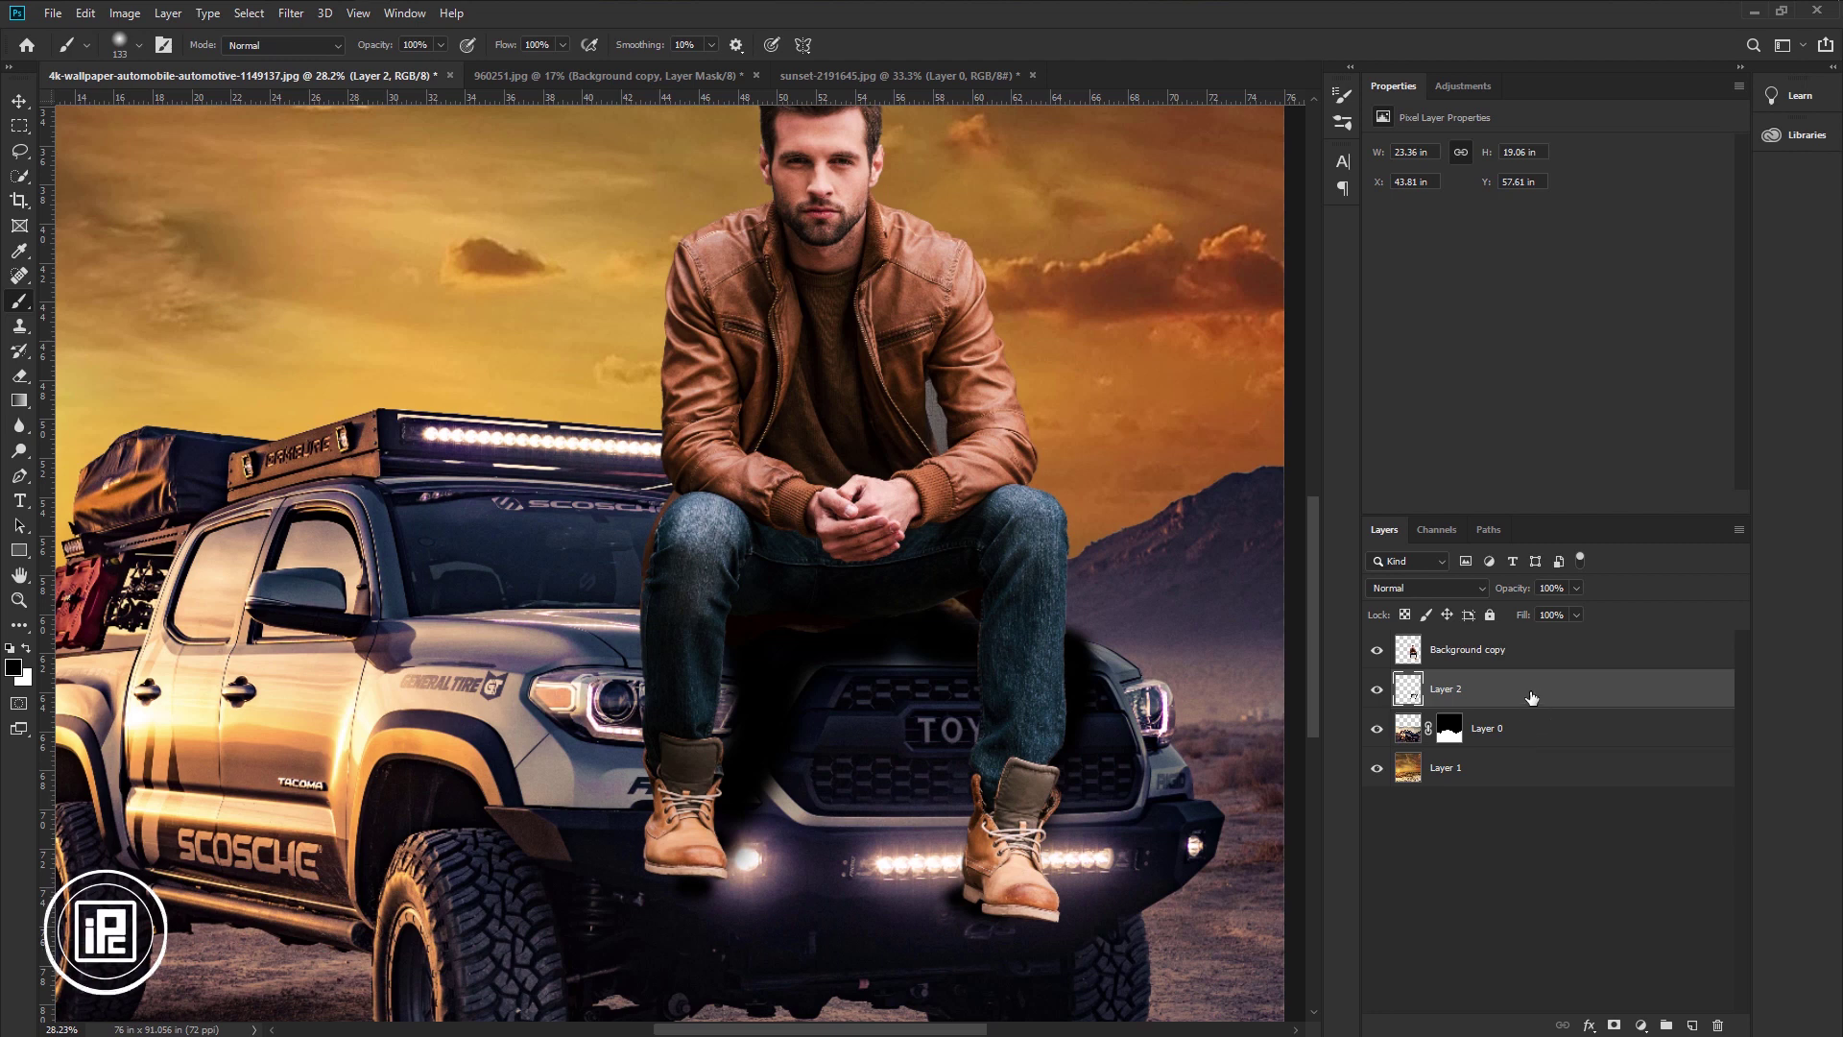
Set the shadow layer's blend mode to Soft Light and compare the image with and without it.
click(1422, 587)
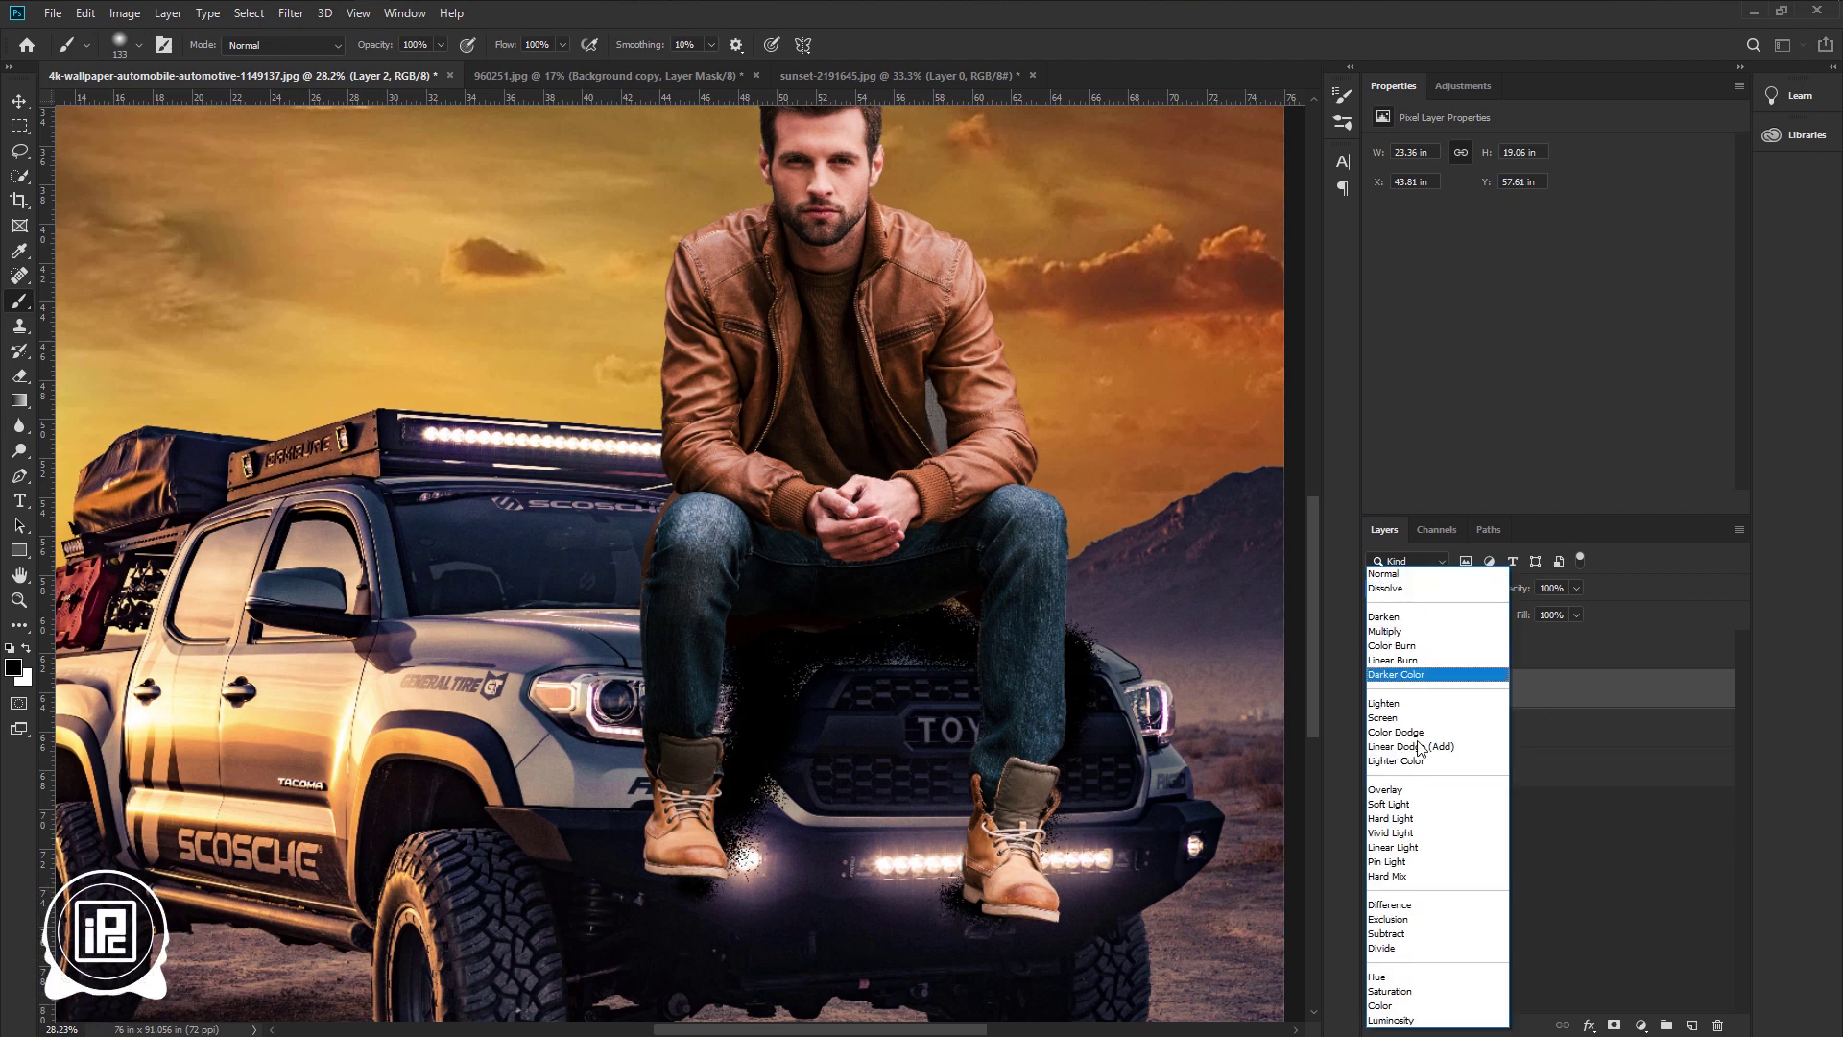
click(1408, 802)
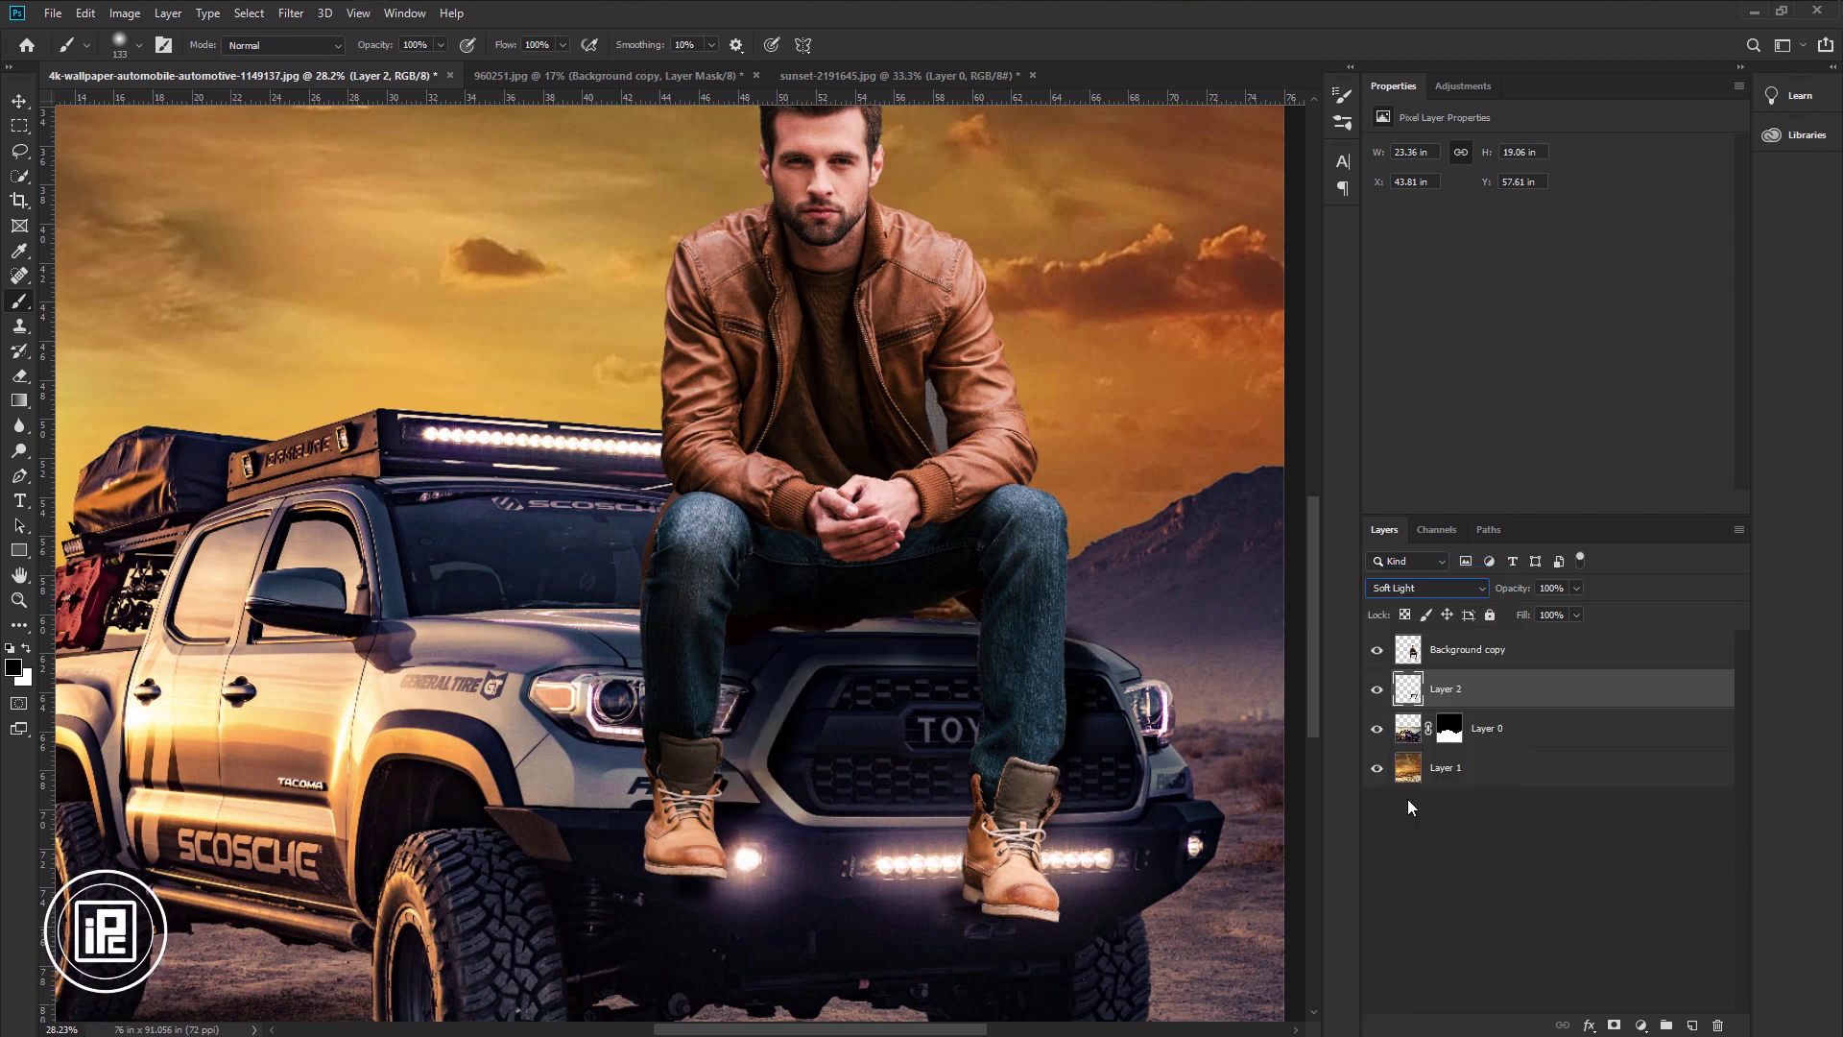
click(1377, 690)
click(1376, 691)
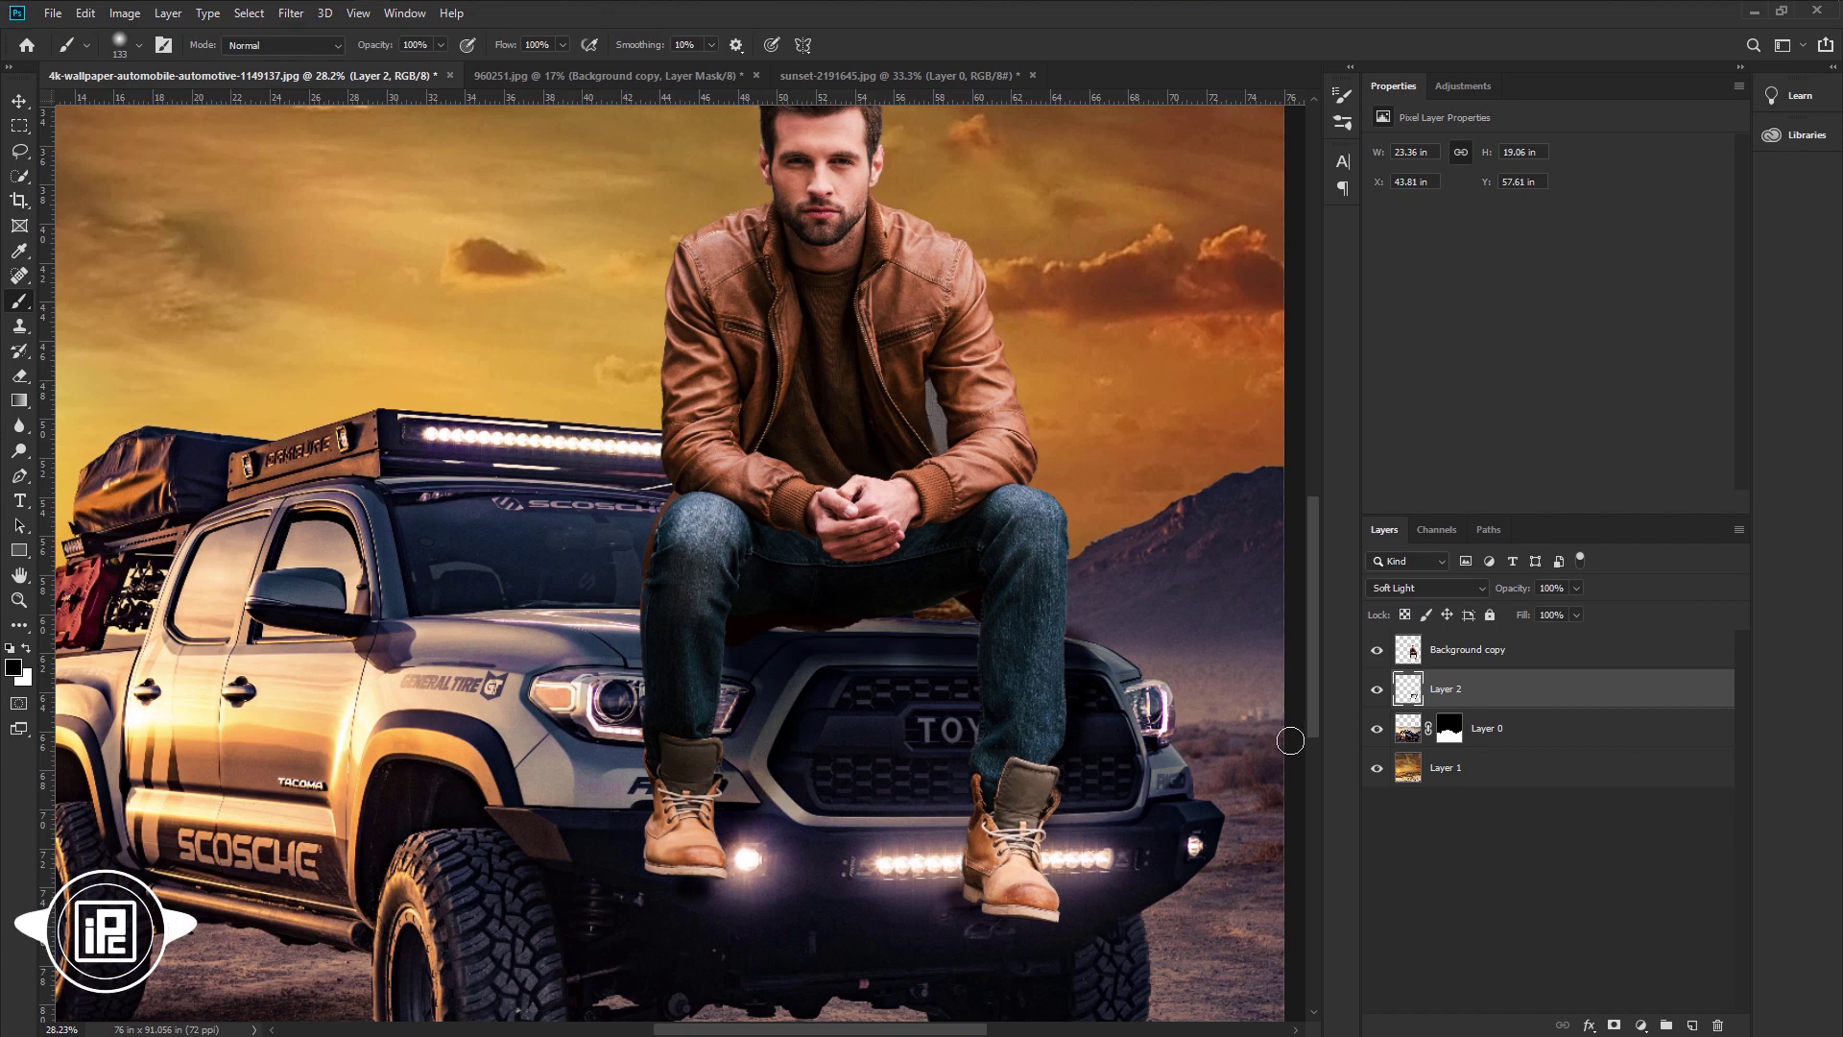
Add a layer mask to the Soft Light shadow layer and set the brush to black at 49% opacity.
scroll(1136, 682, up, 2)
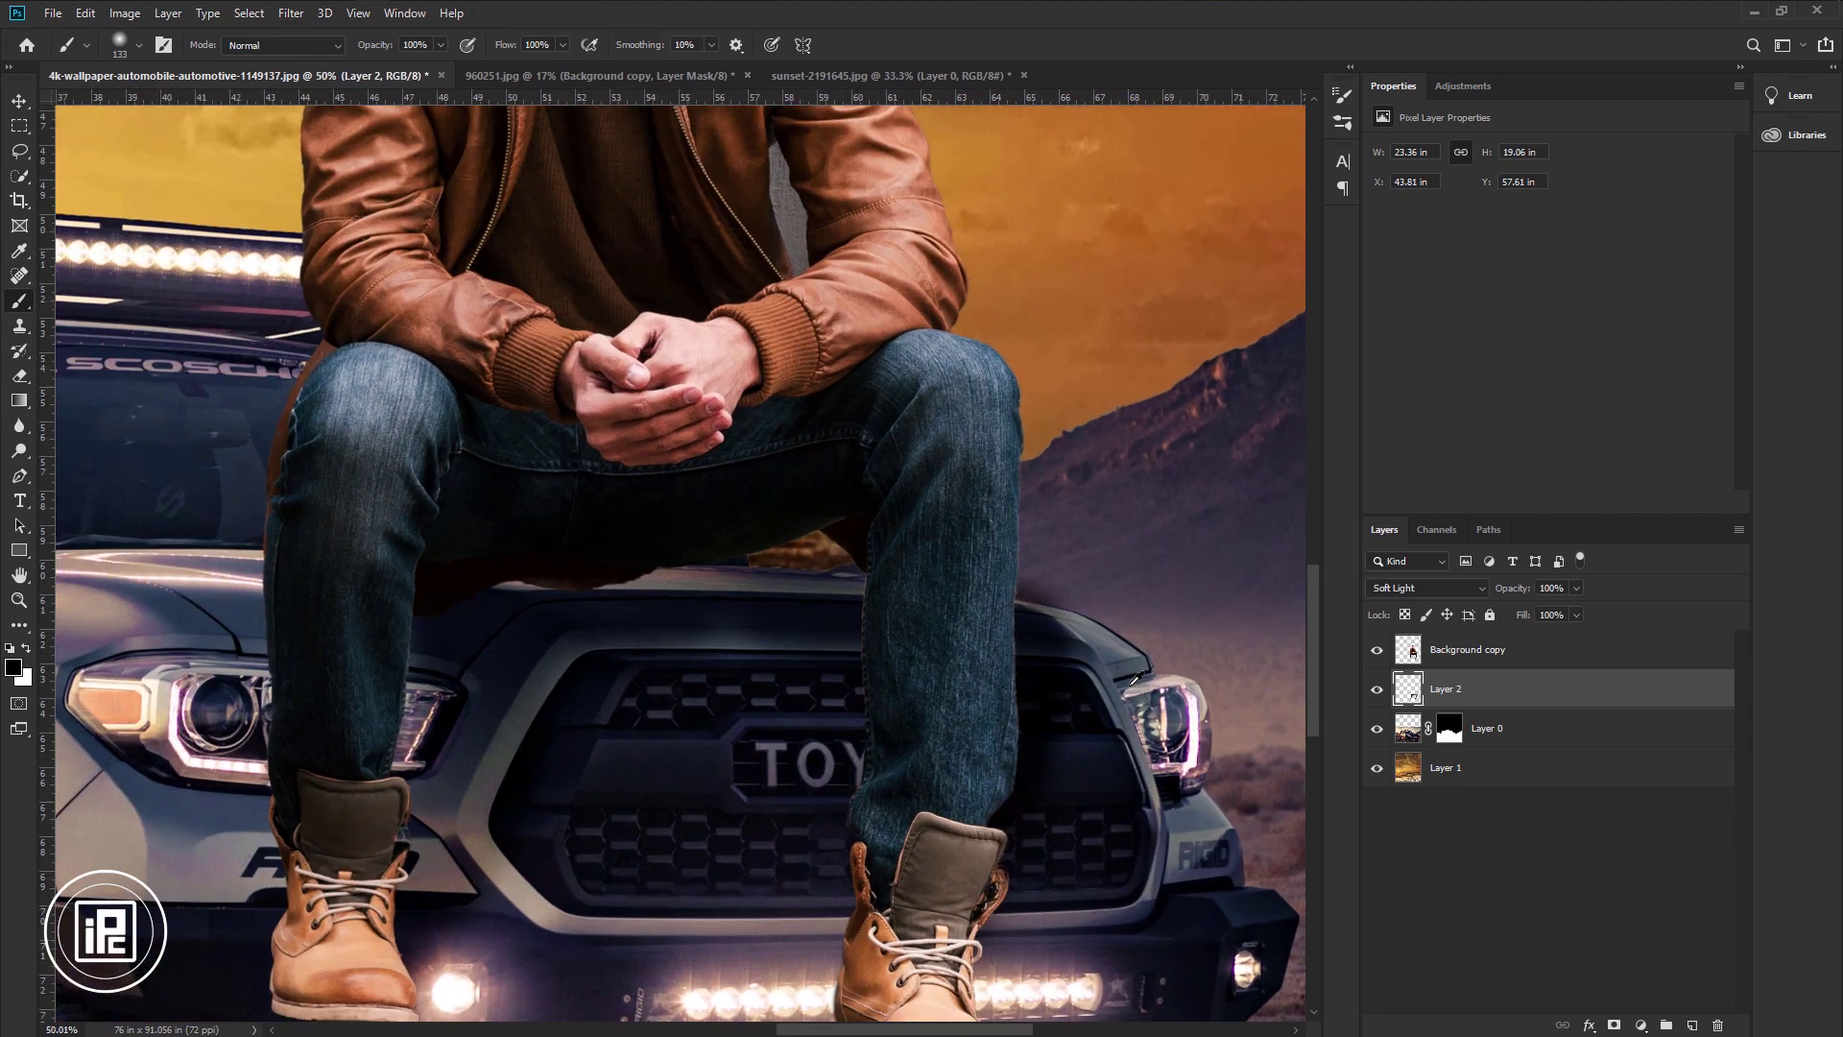
click(1617, 1026)
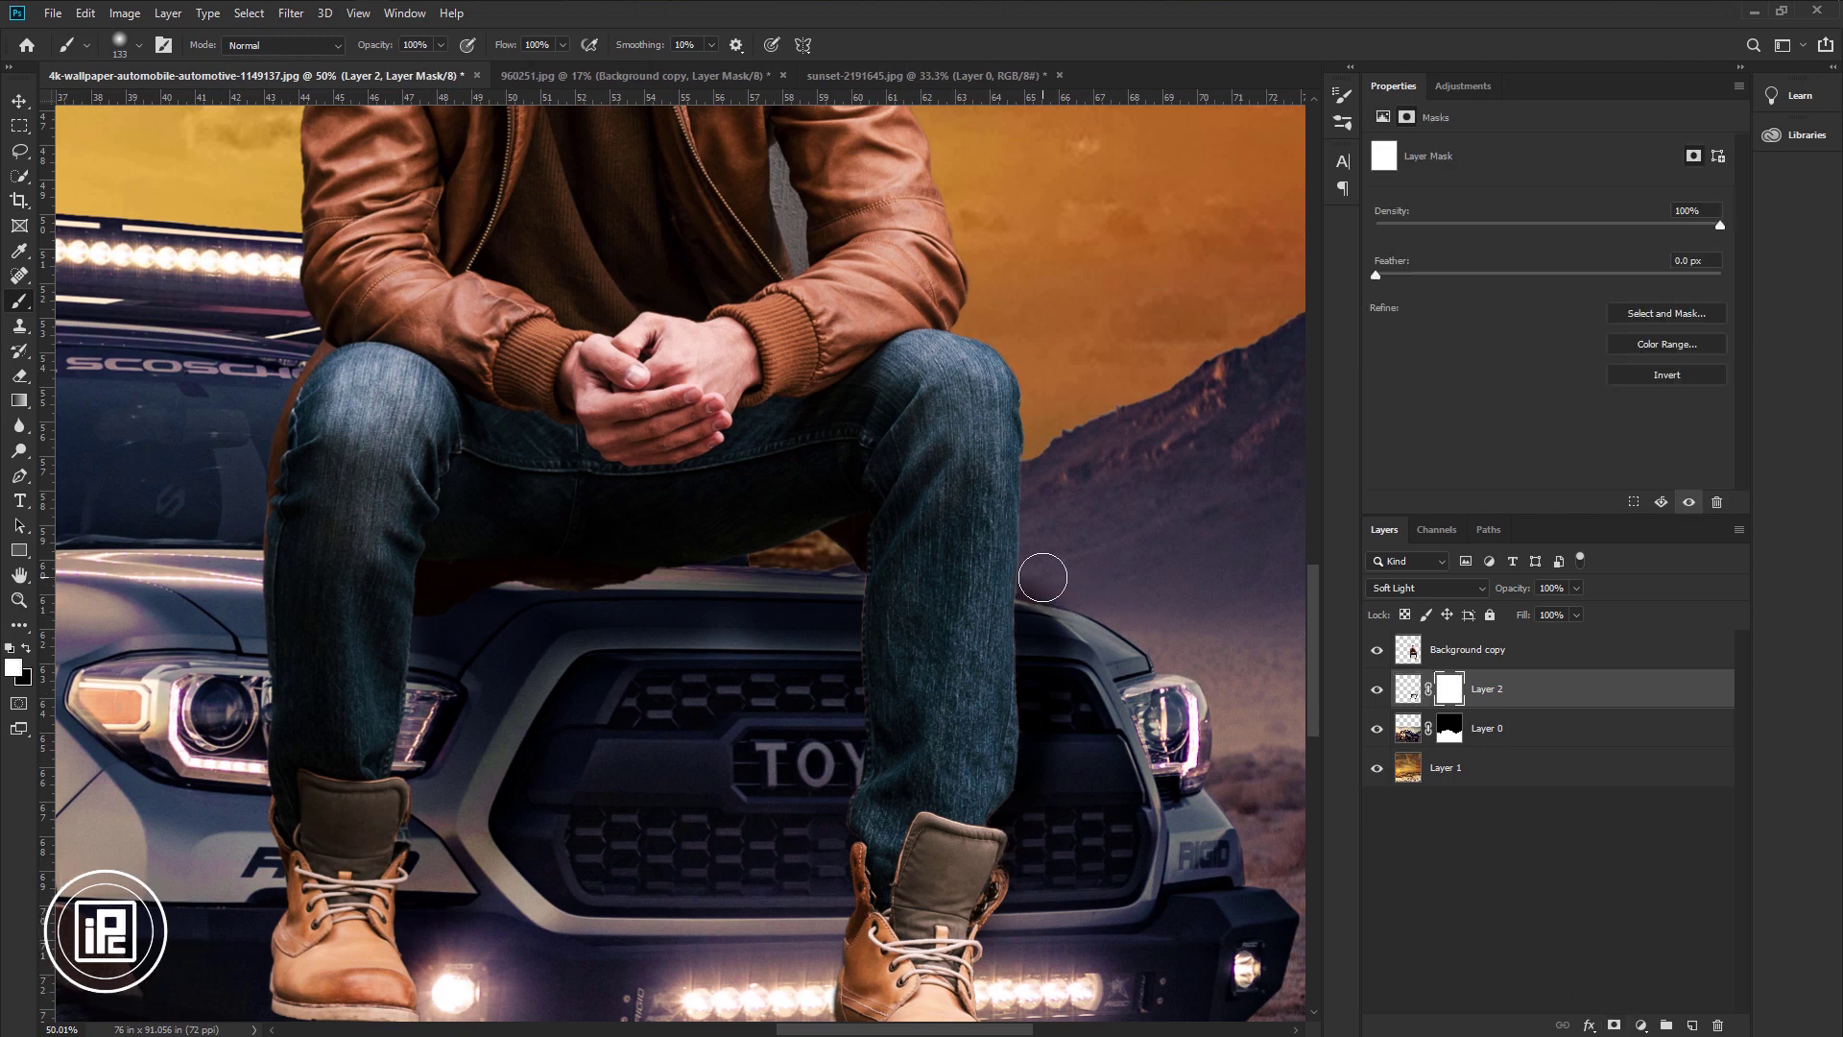
key(x)
key(4)
key(9)
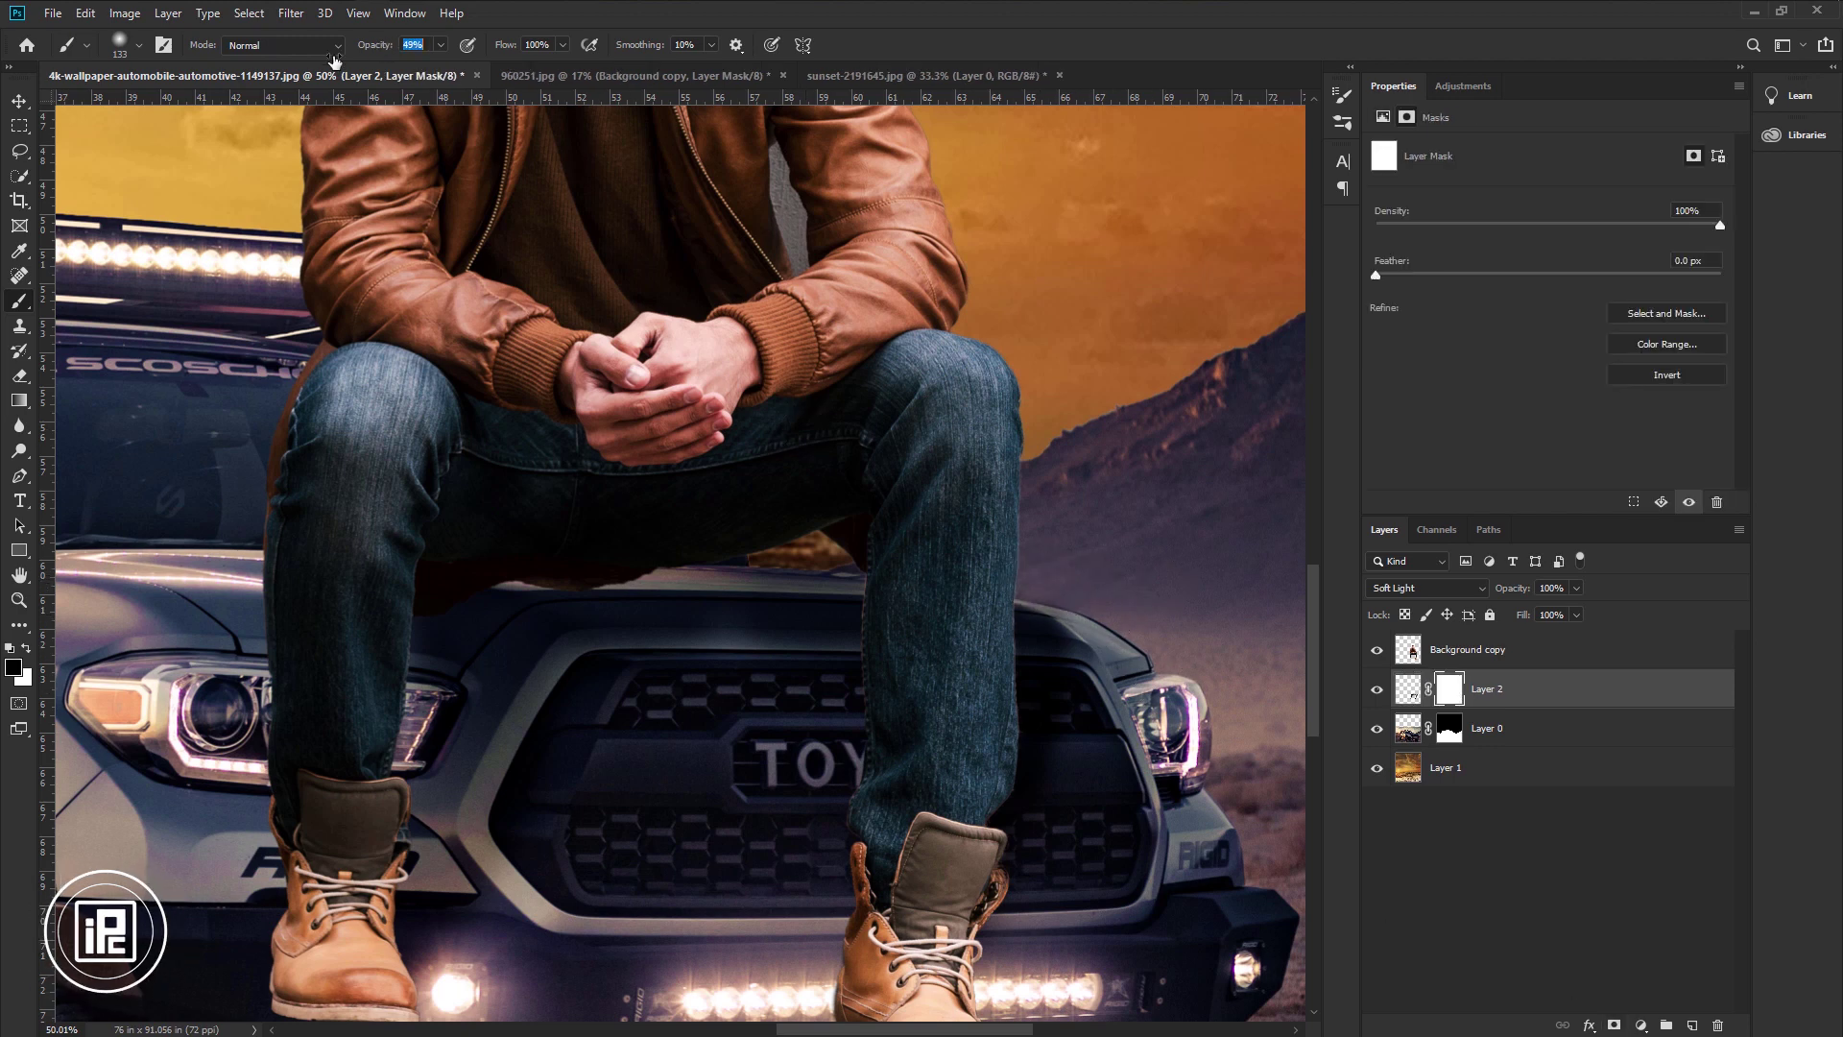
scroll(726, 730, down, 6)
scroll(610, 709, up, 5)
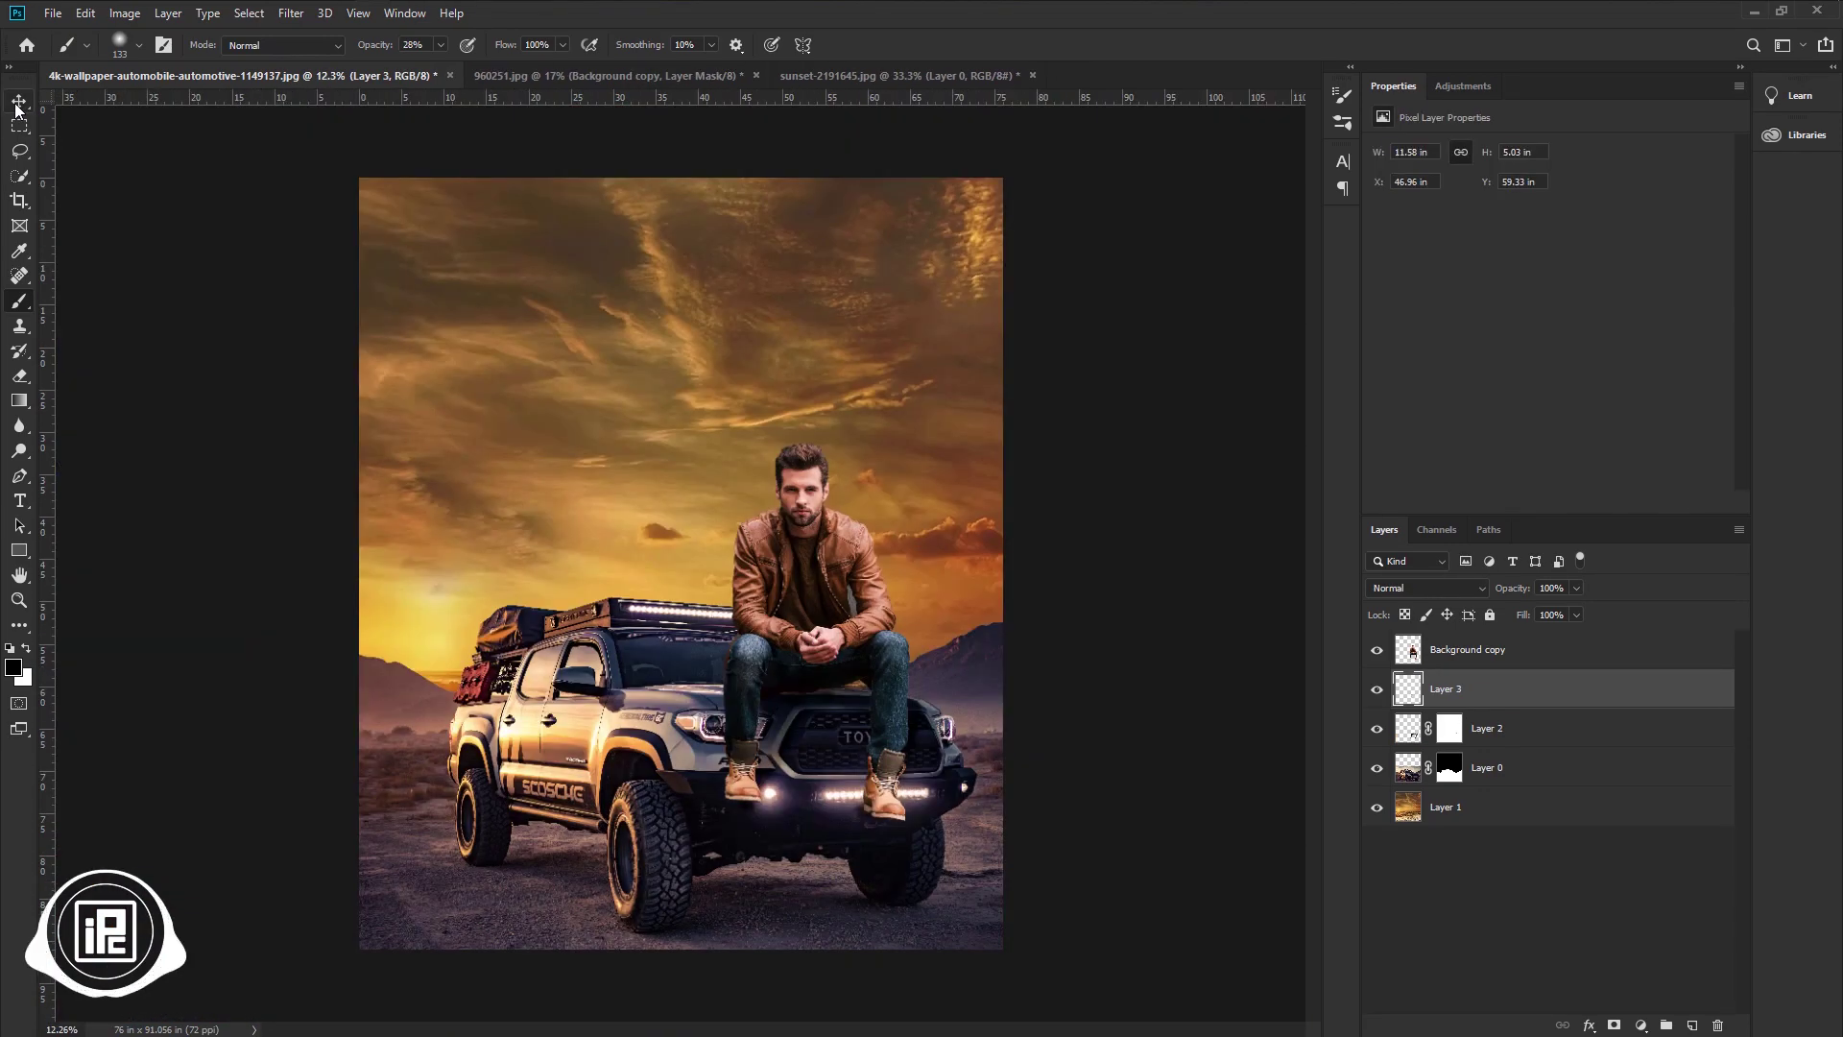
Compare the composite with the two shadow layers, Layer 3 and Layer 2, hidden and shown.
key(v)
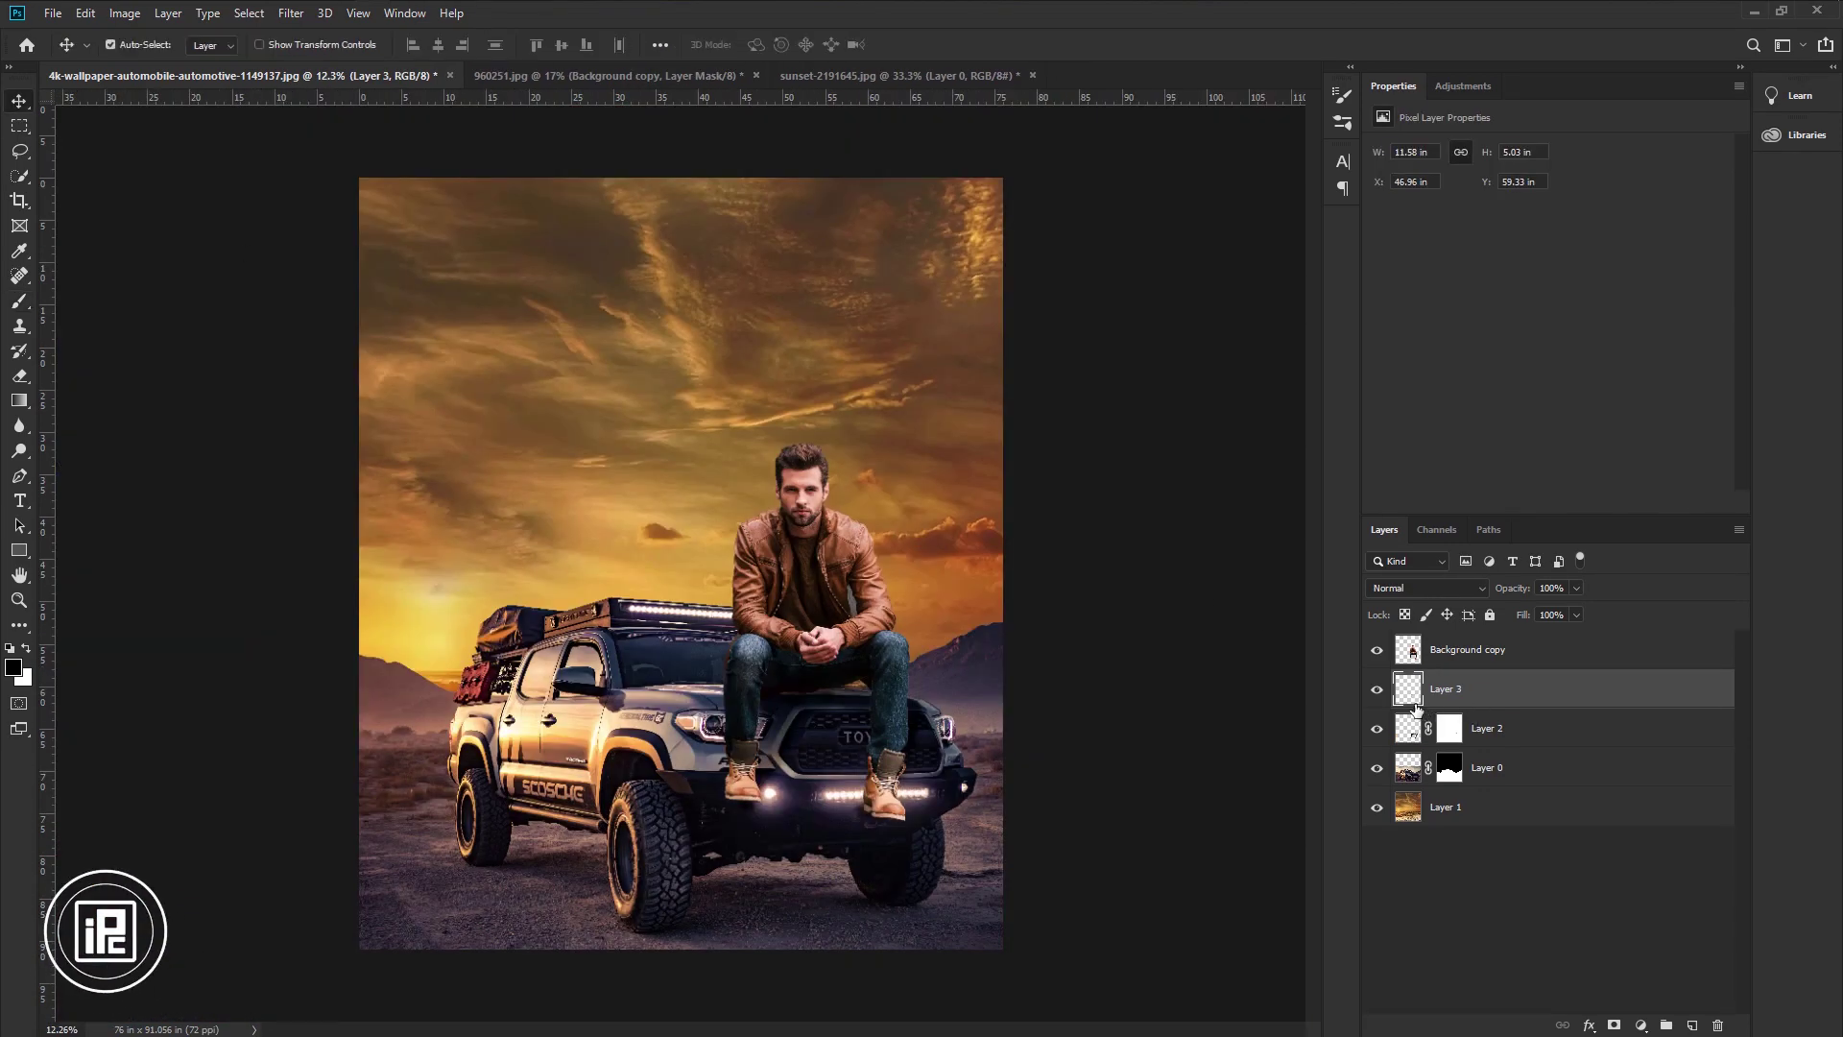
click(1378, 689)
click(1379, 692)
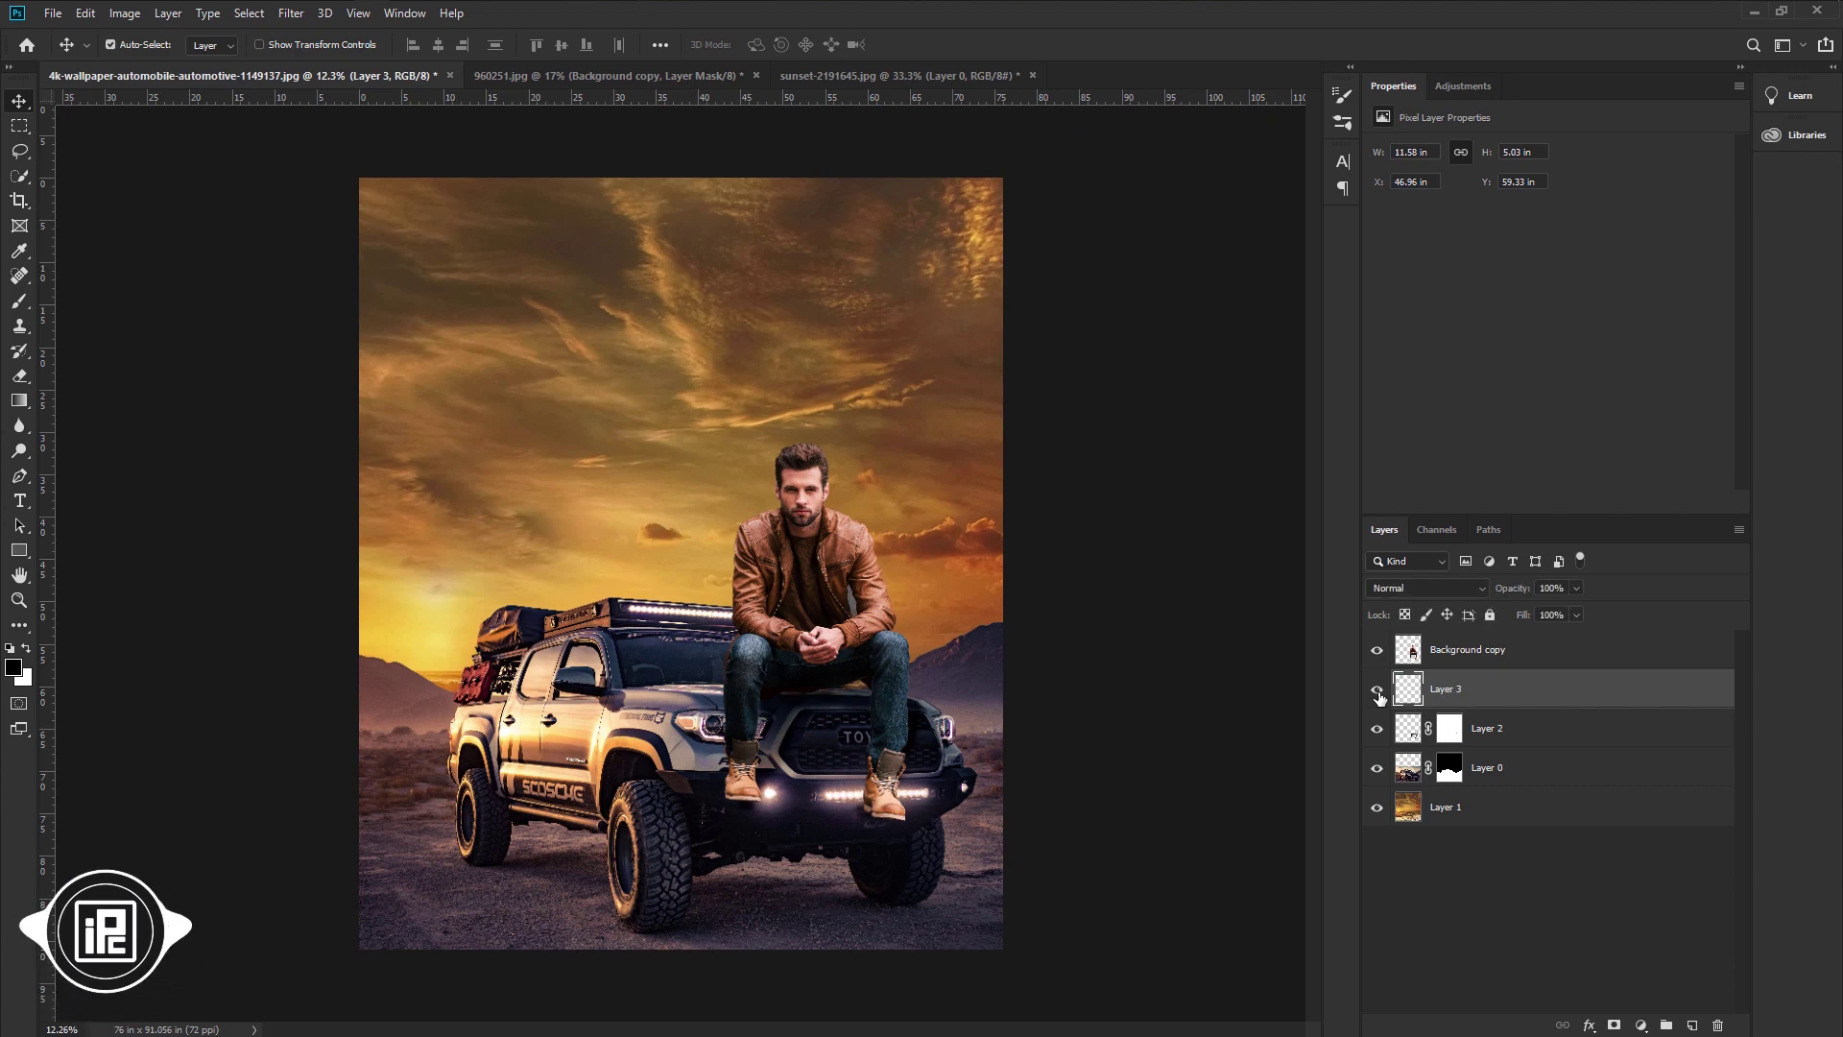
click(1382, 729)
click(1378, 691)
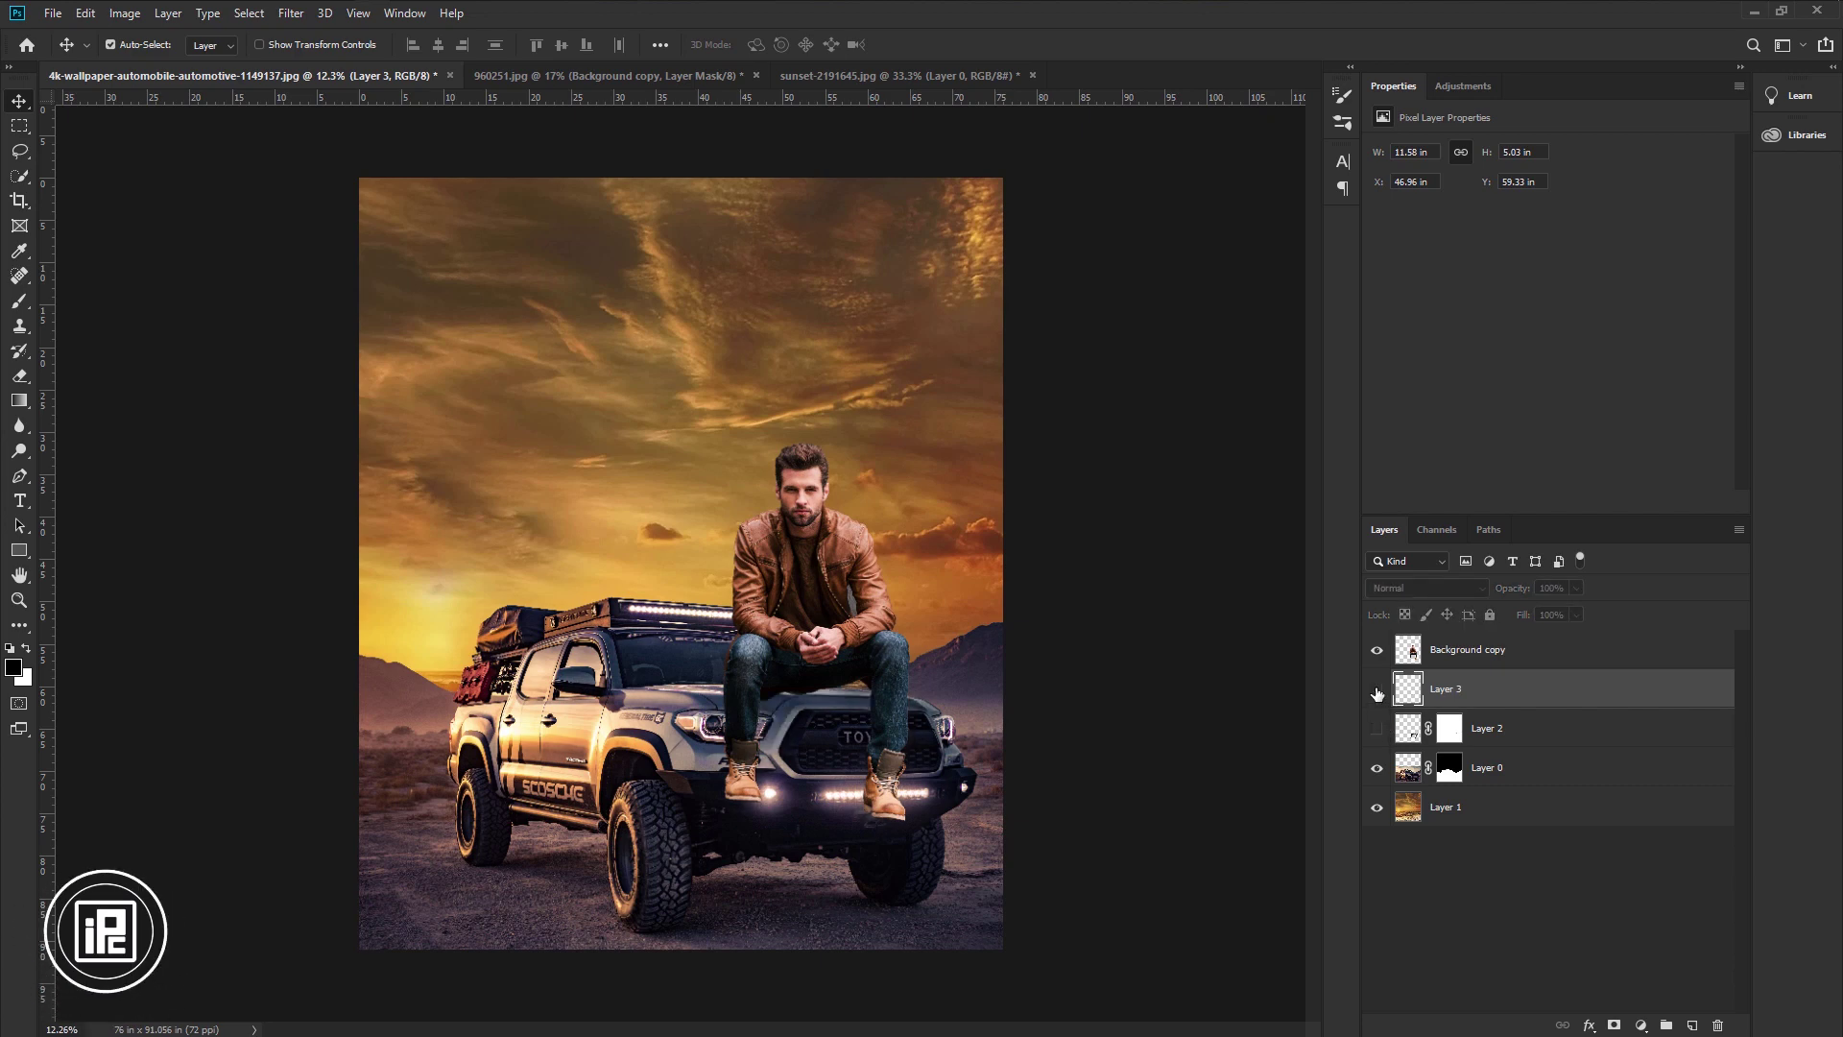
click(1377, 689)
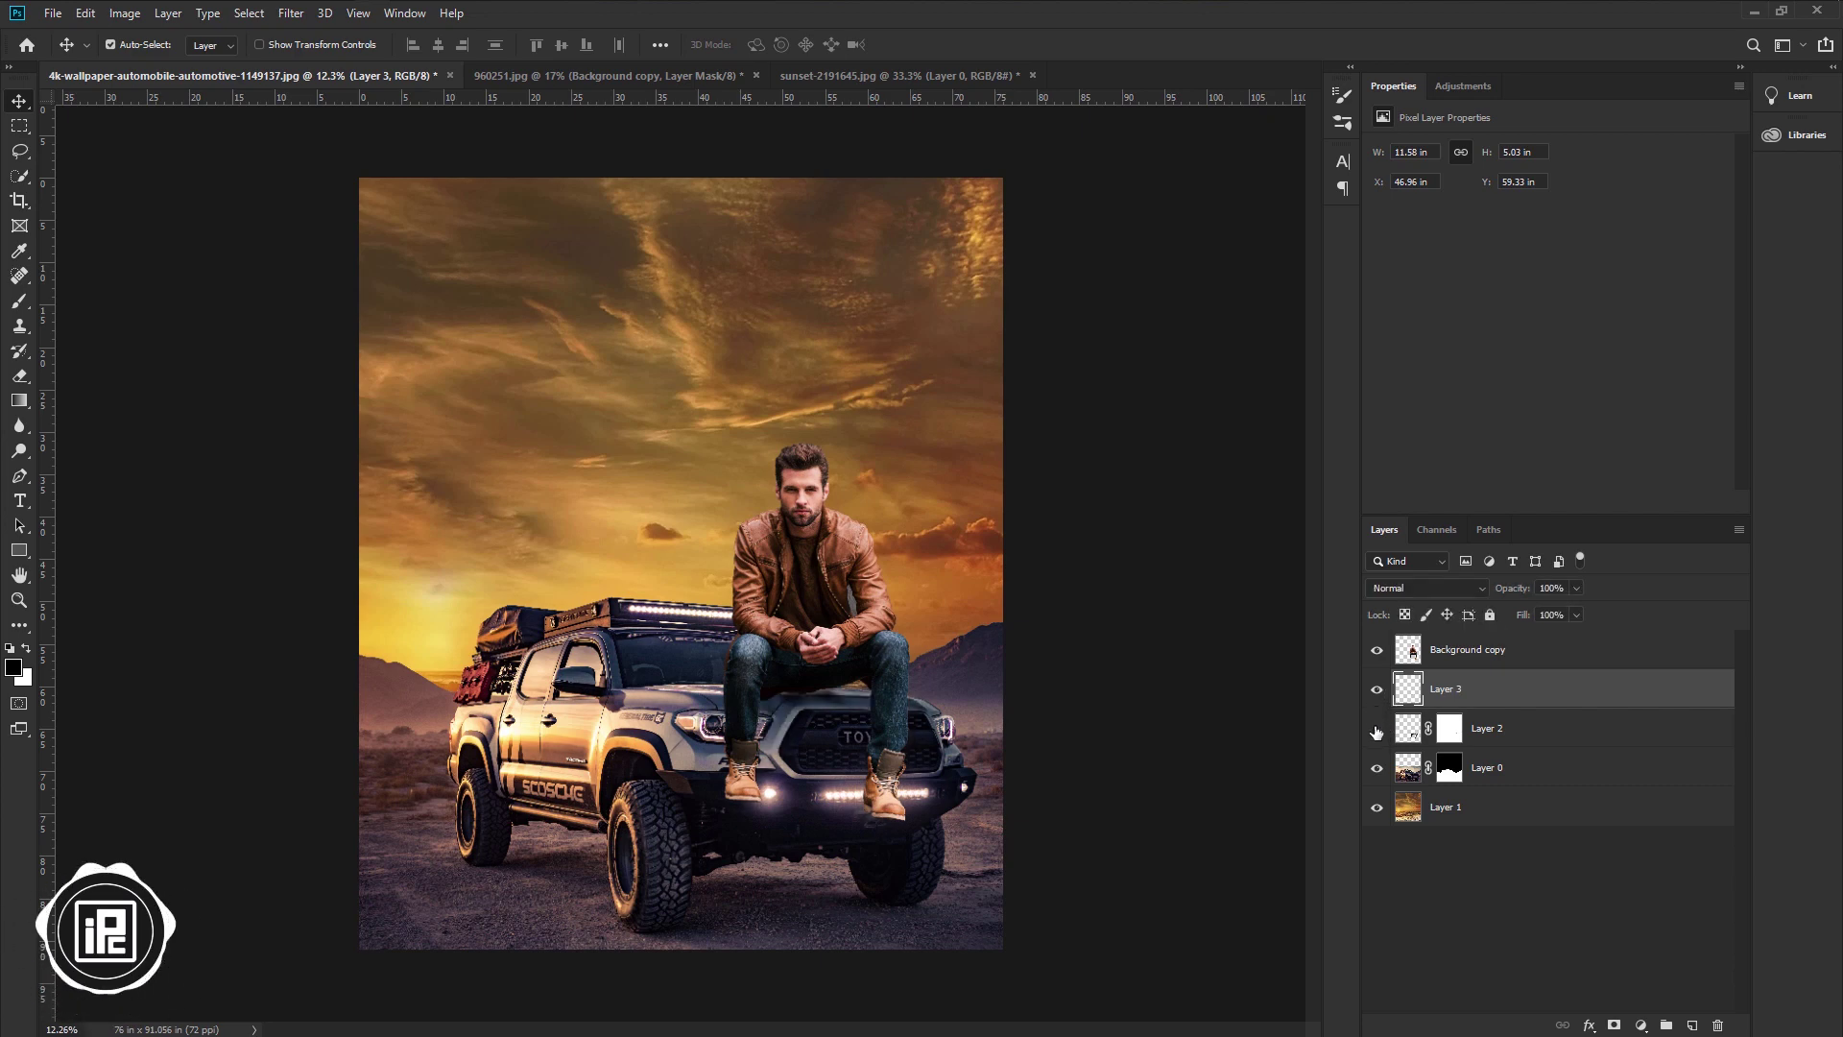
click(1377, 732)
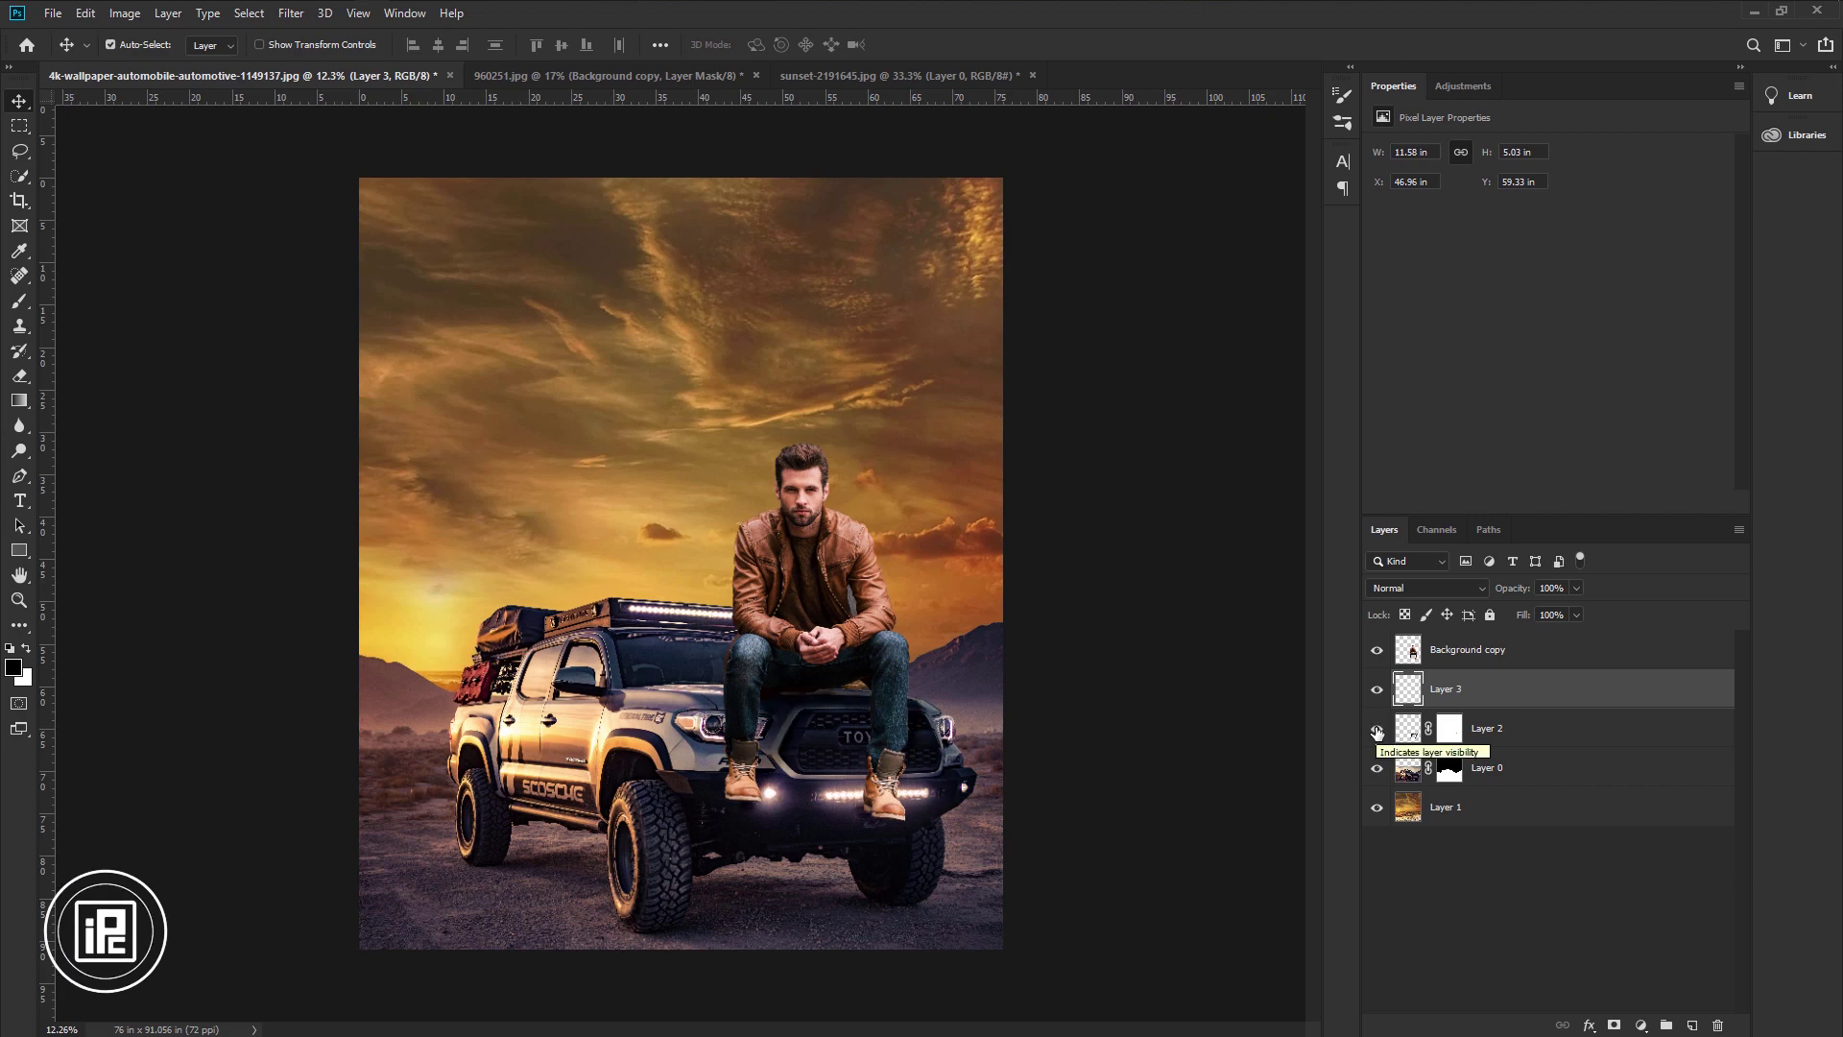
Select the truck layer, Layer 0, in the composite.
click(703, 658)
scroll(701, 657, down, 2)
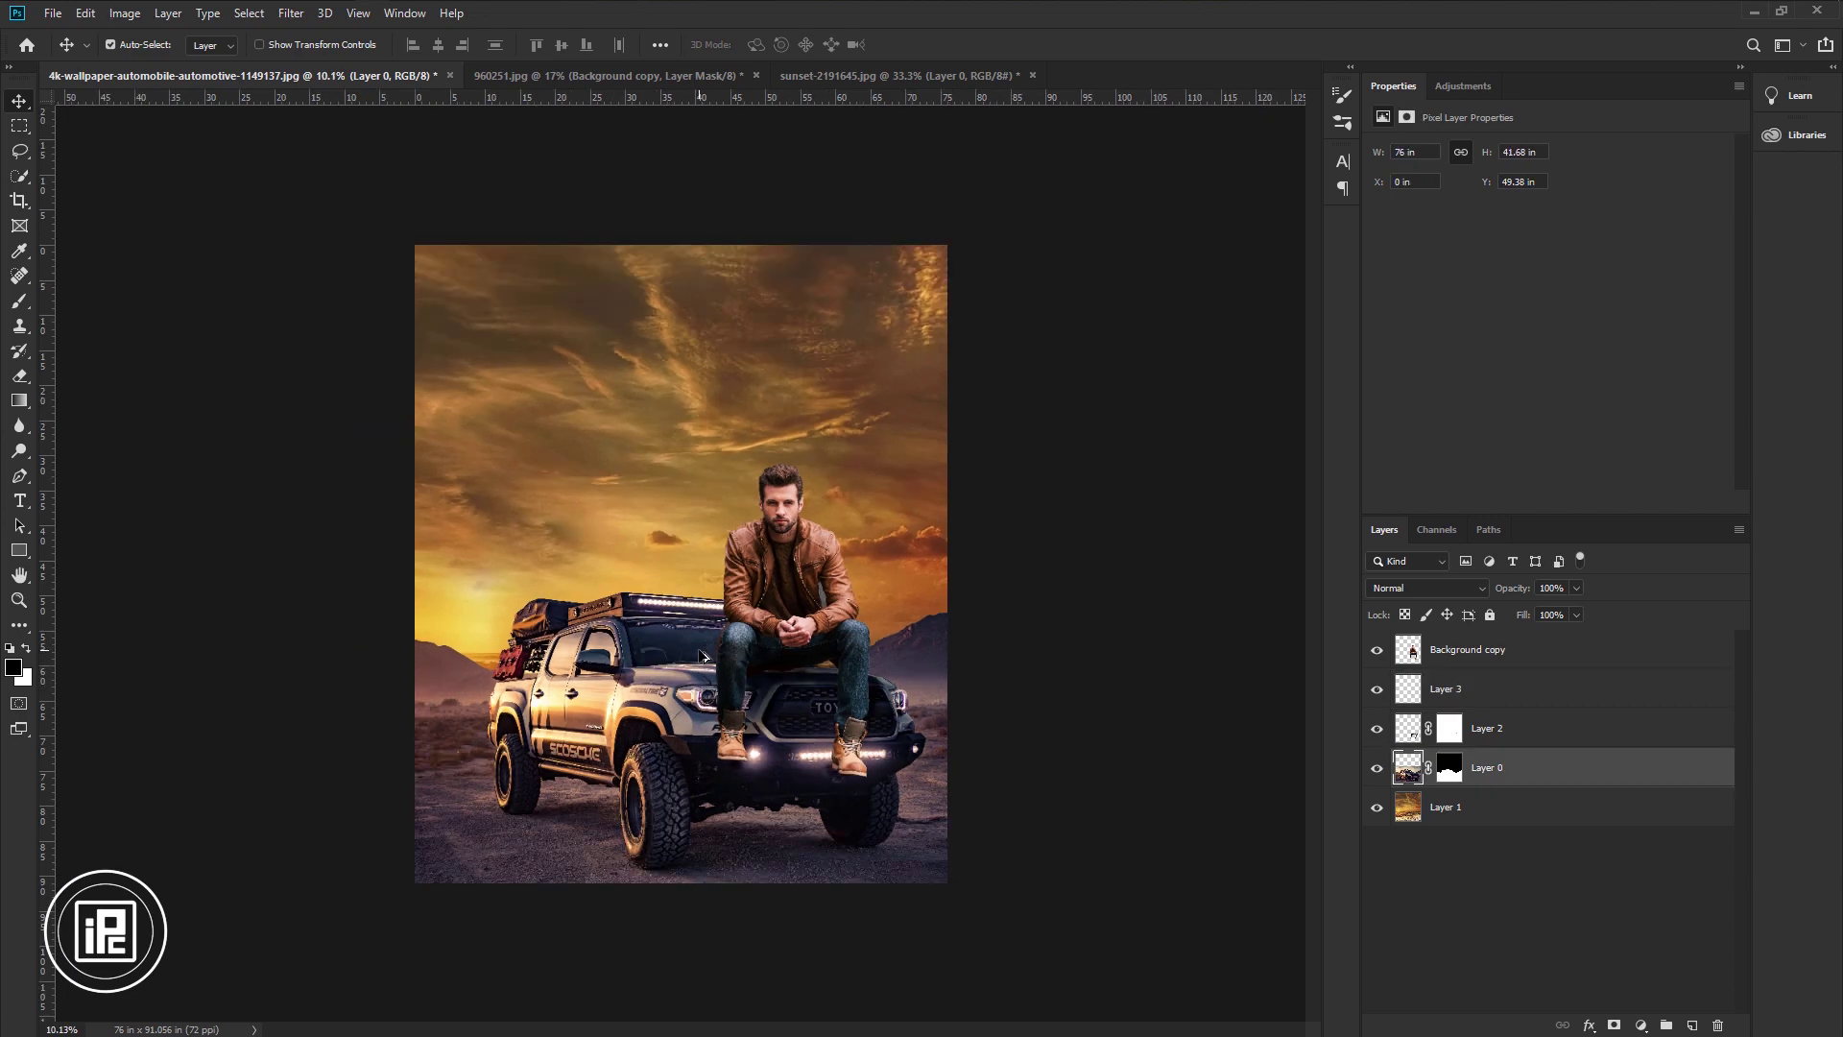
scroll(703, 659, up, 1)
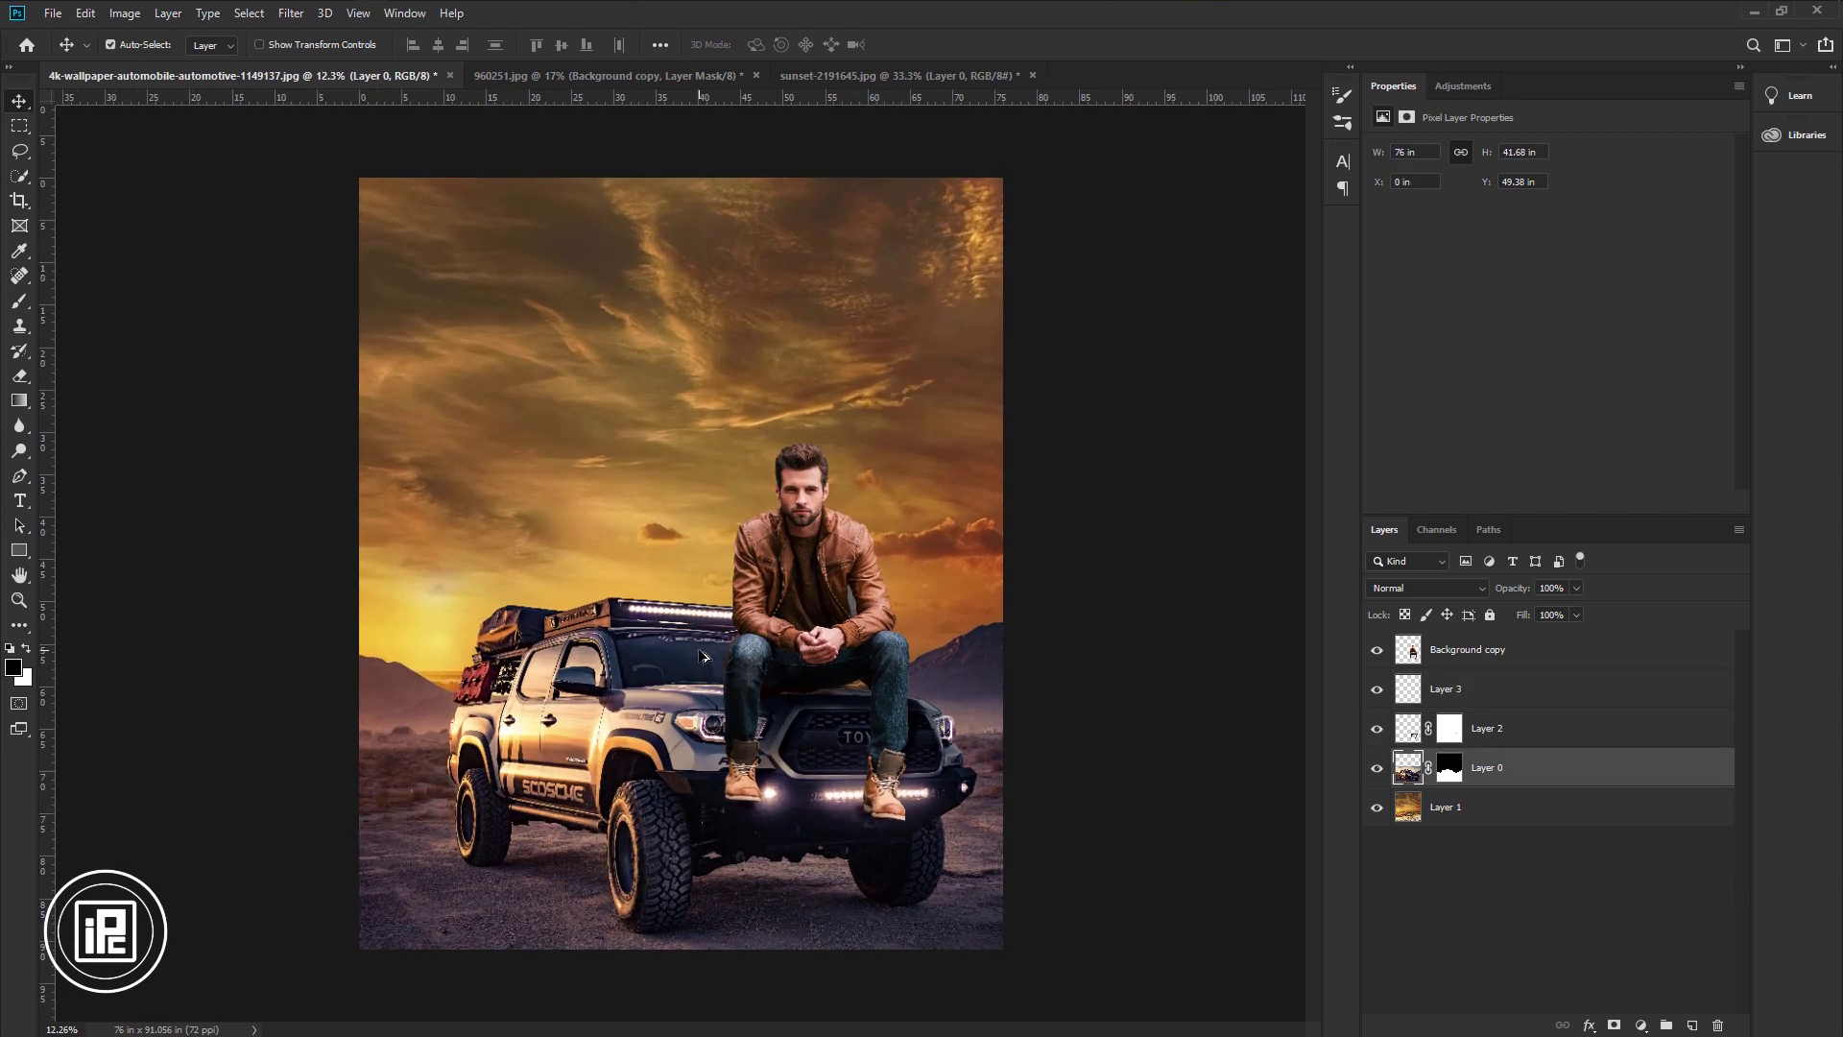
Add a Curves adjustment layer above the man's layer, Background copy, and clip it to that layer.
click(1457, 656)
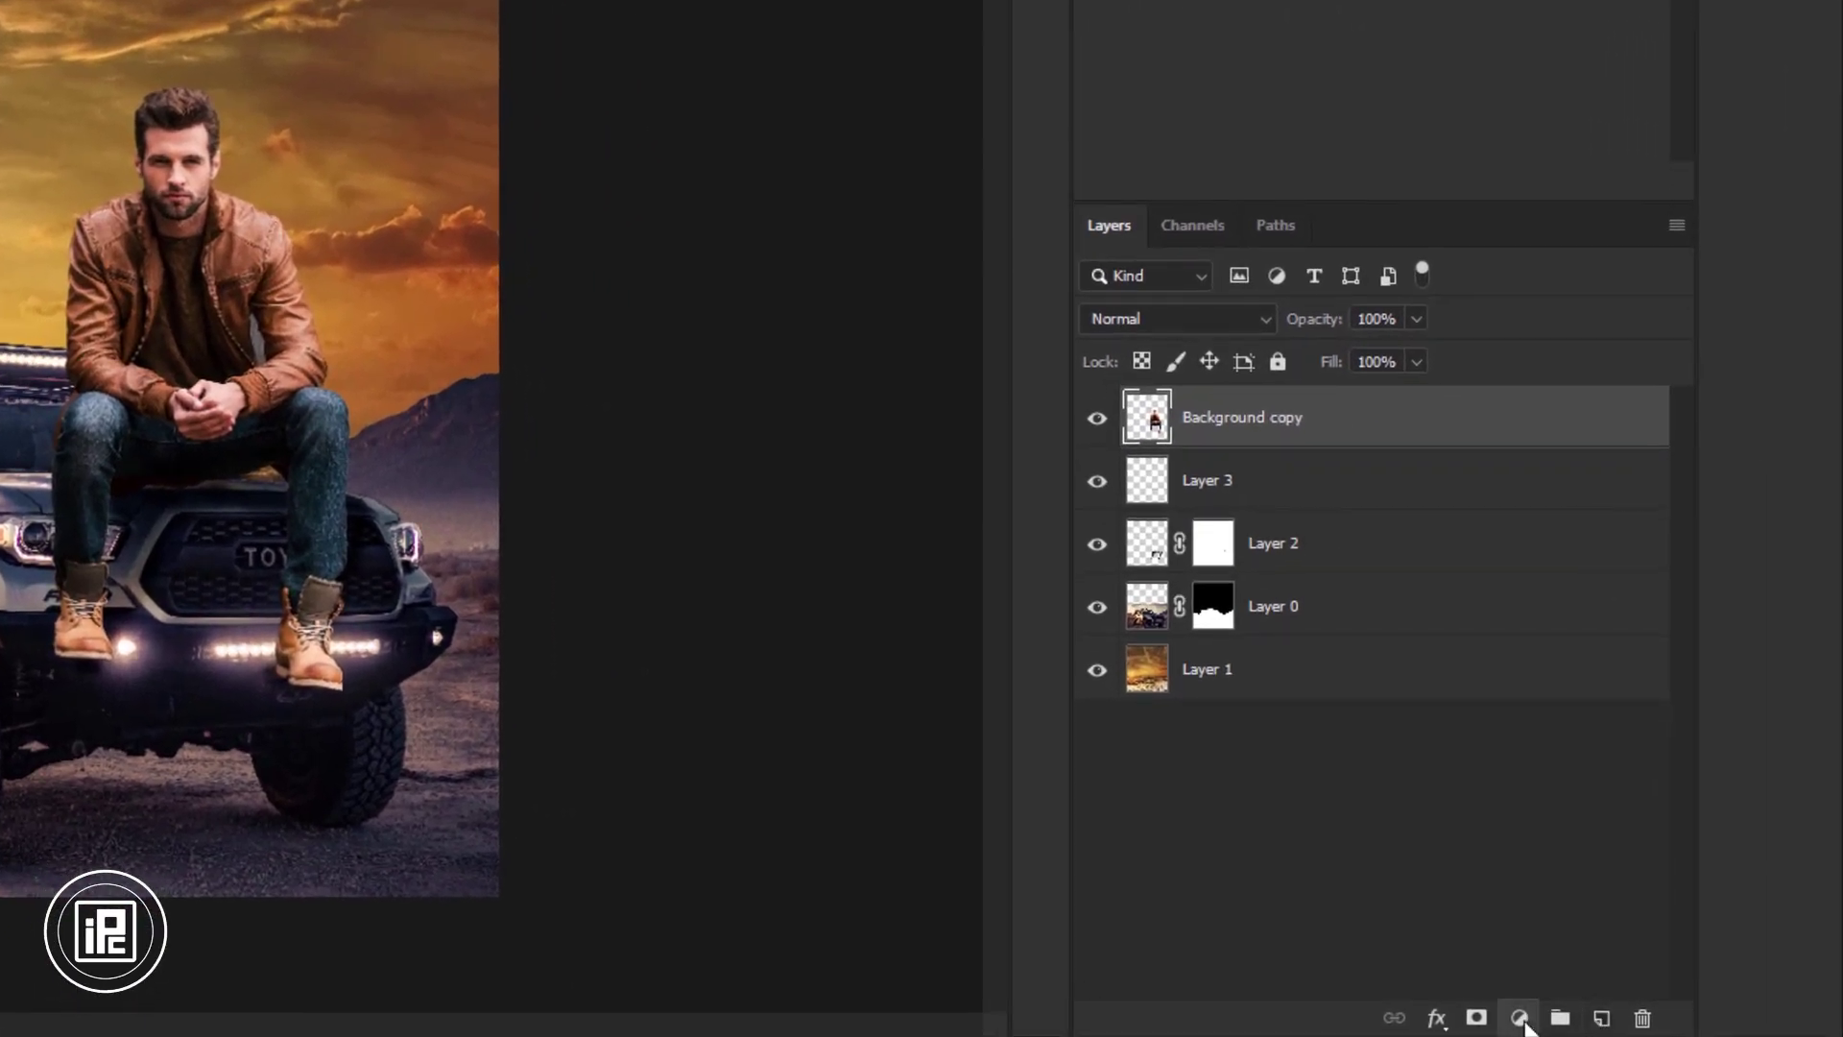
click(1520, 1018)
click(1556, 626)
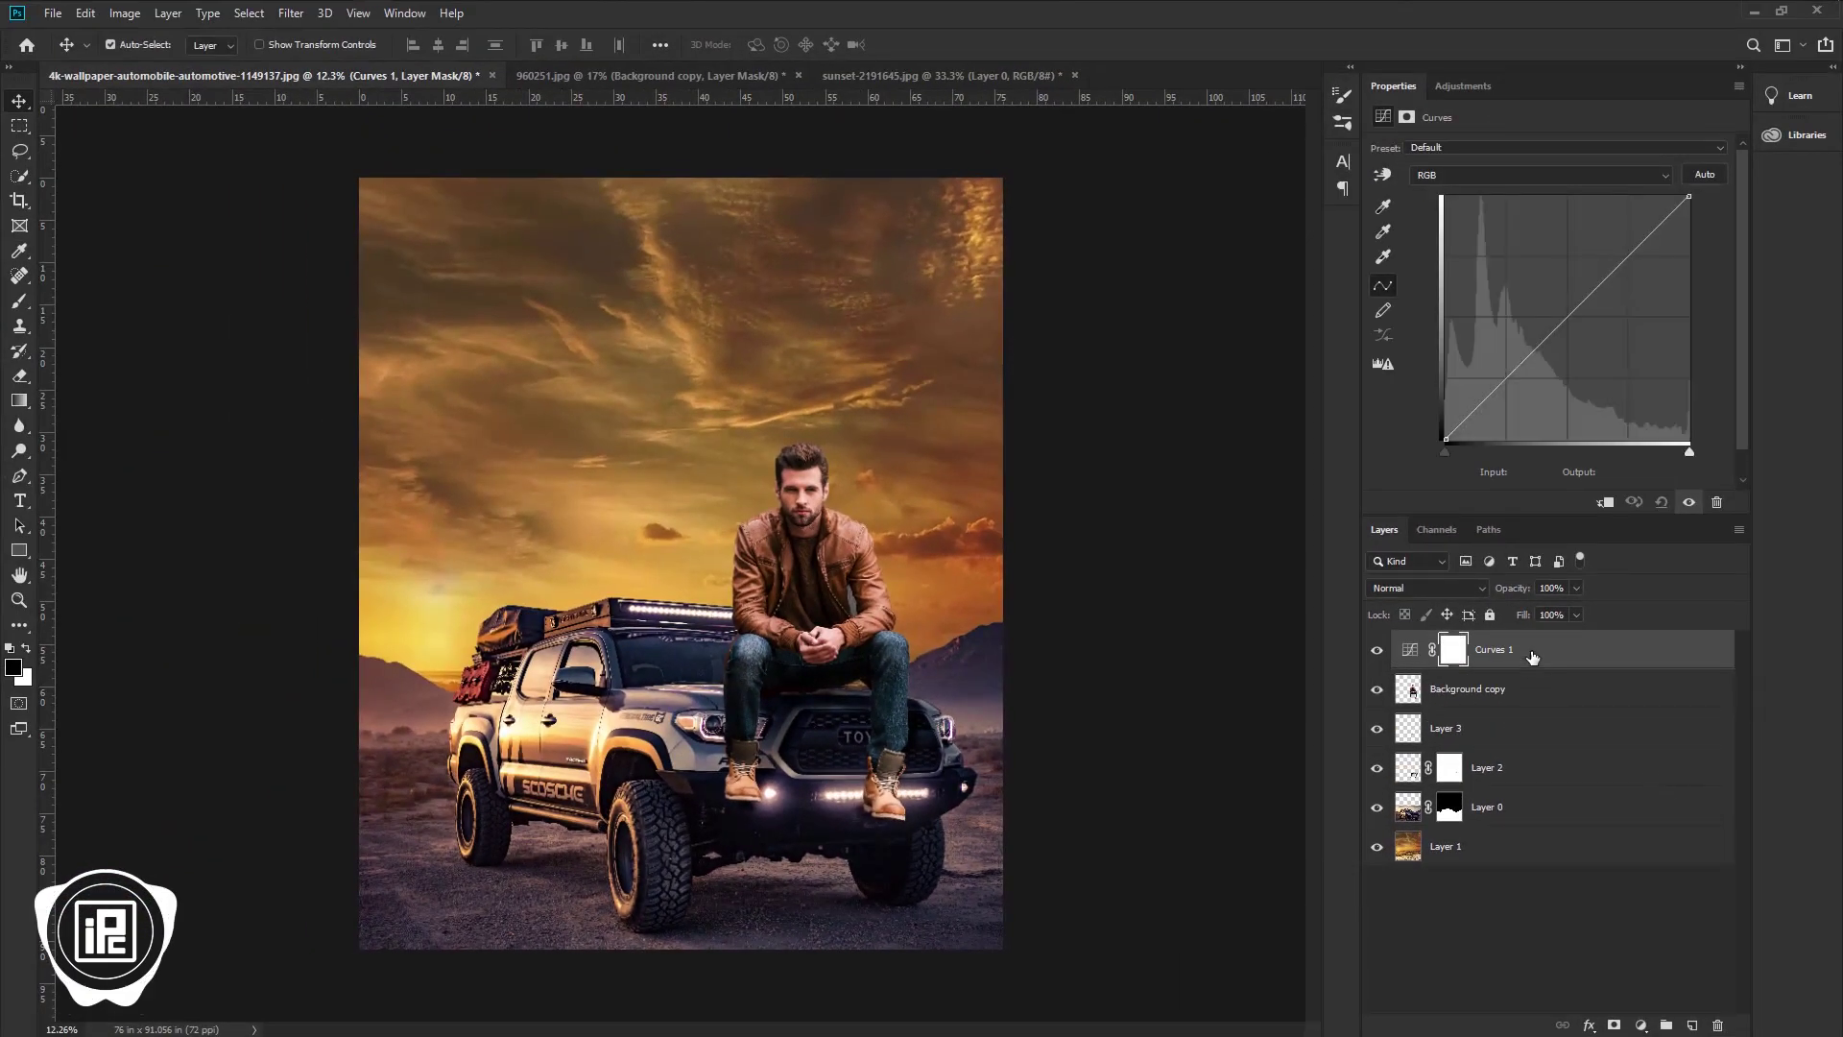
right_click(1534, 657)
click(1584, 592)
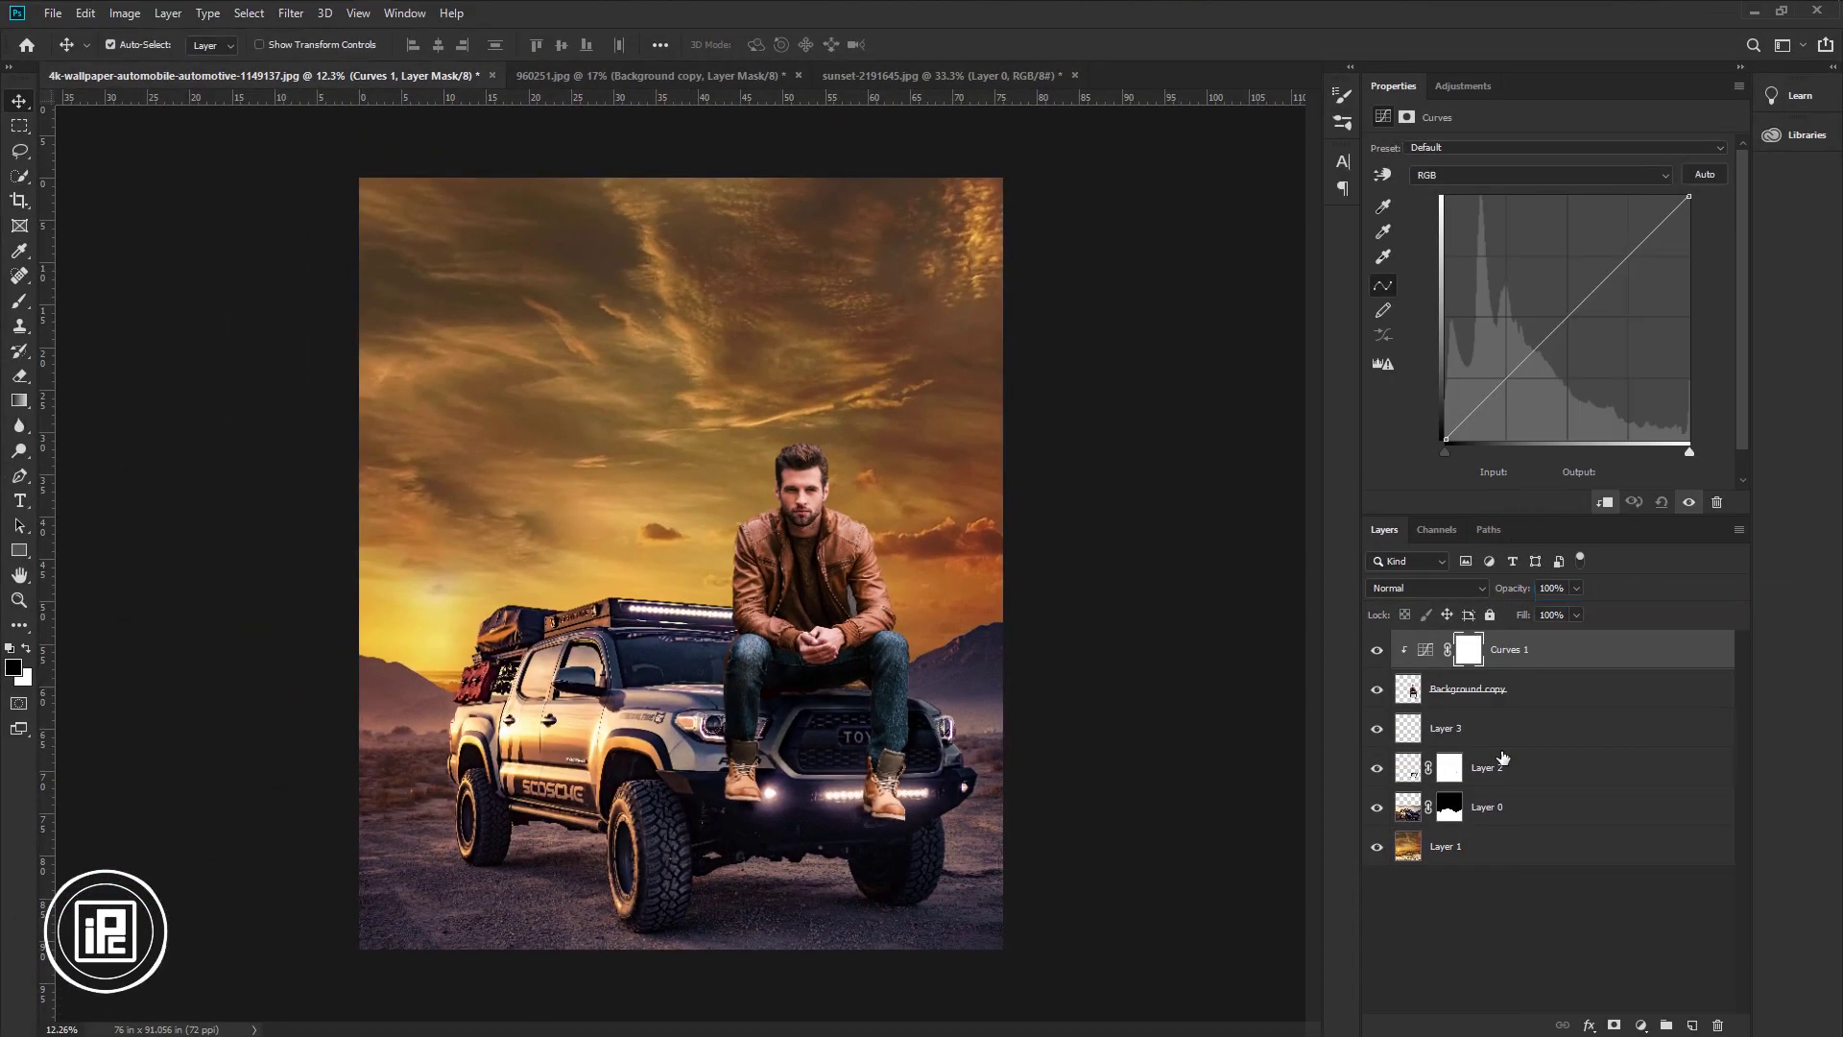
Set the Red channel's black point to input 11 in the clipped Curves adjustment.
click(1448, 175)
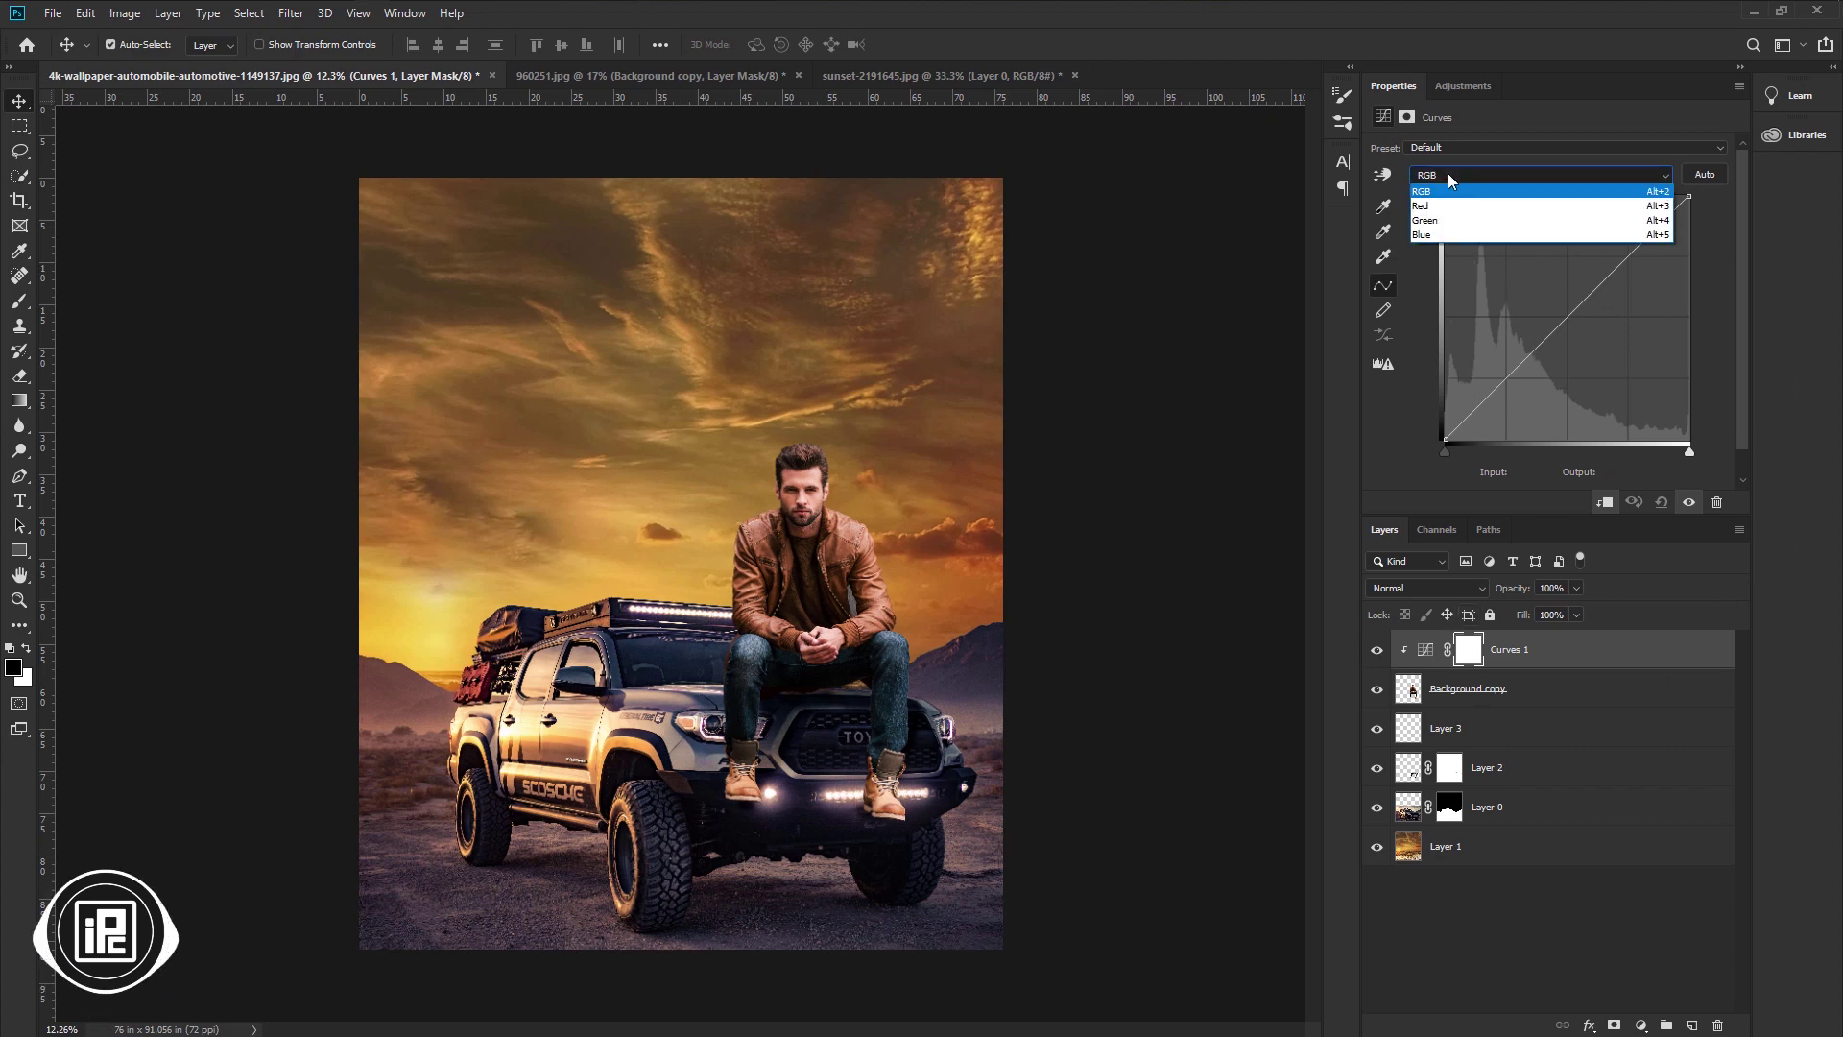
click(1454, 206)
drag(1446, 452, 1455, 449)
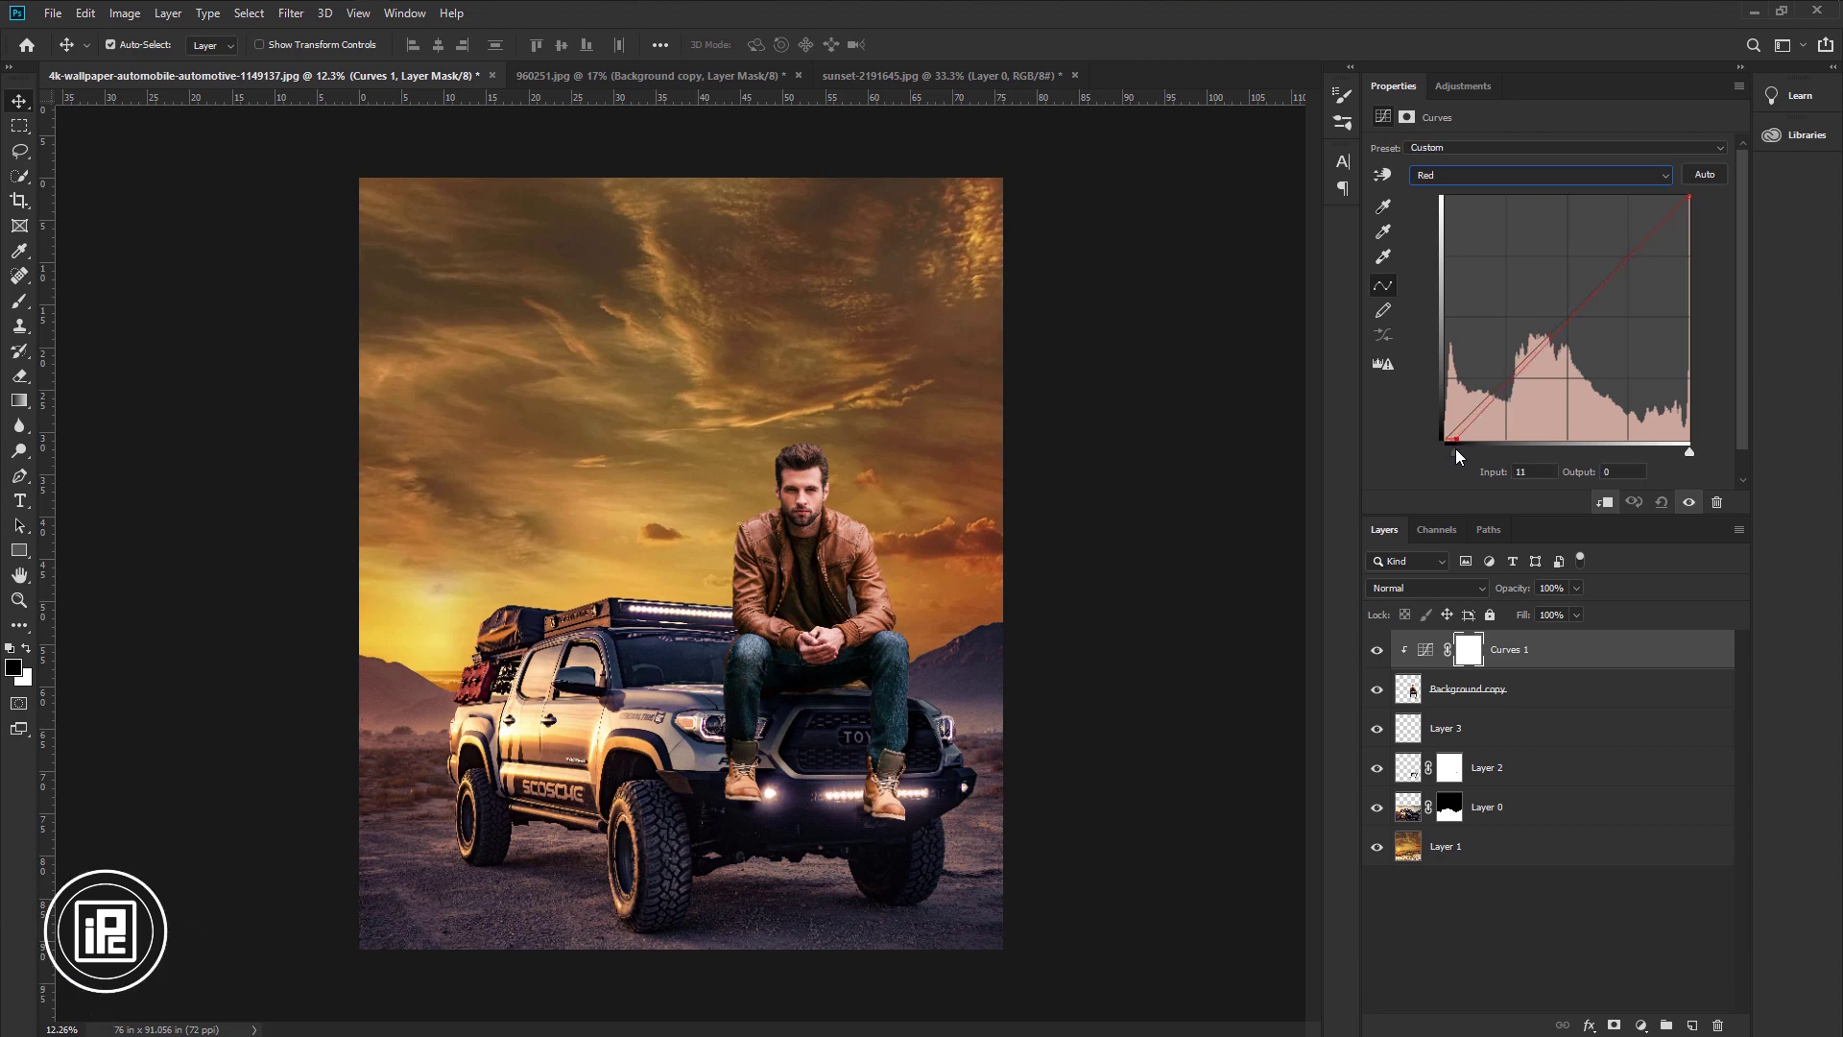
Set the Green channel's black point to input 14 in the man's Curves adjustment.
click(809, 655)
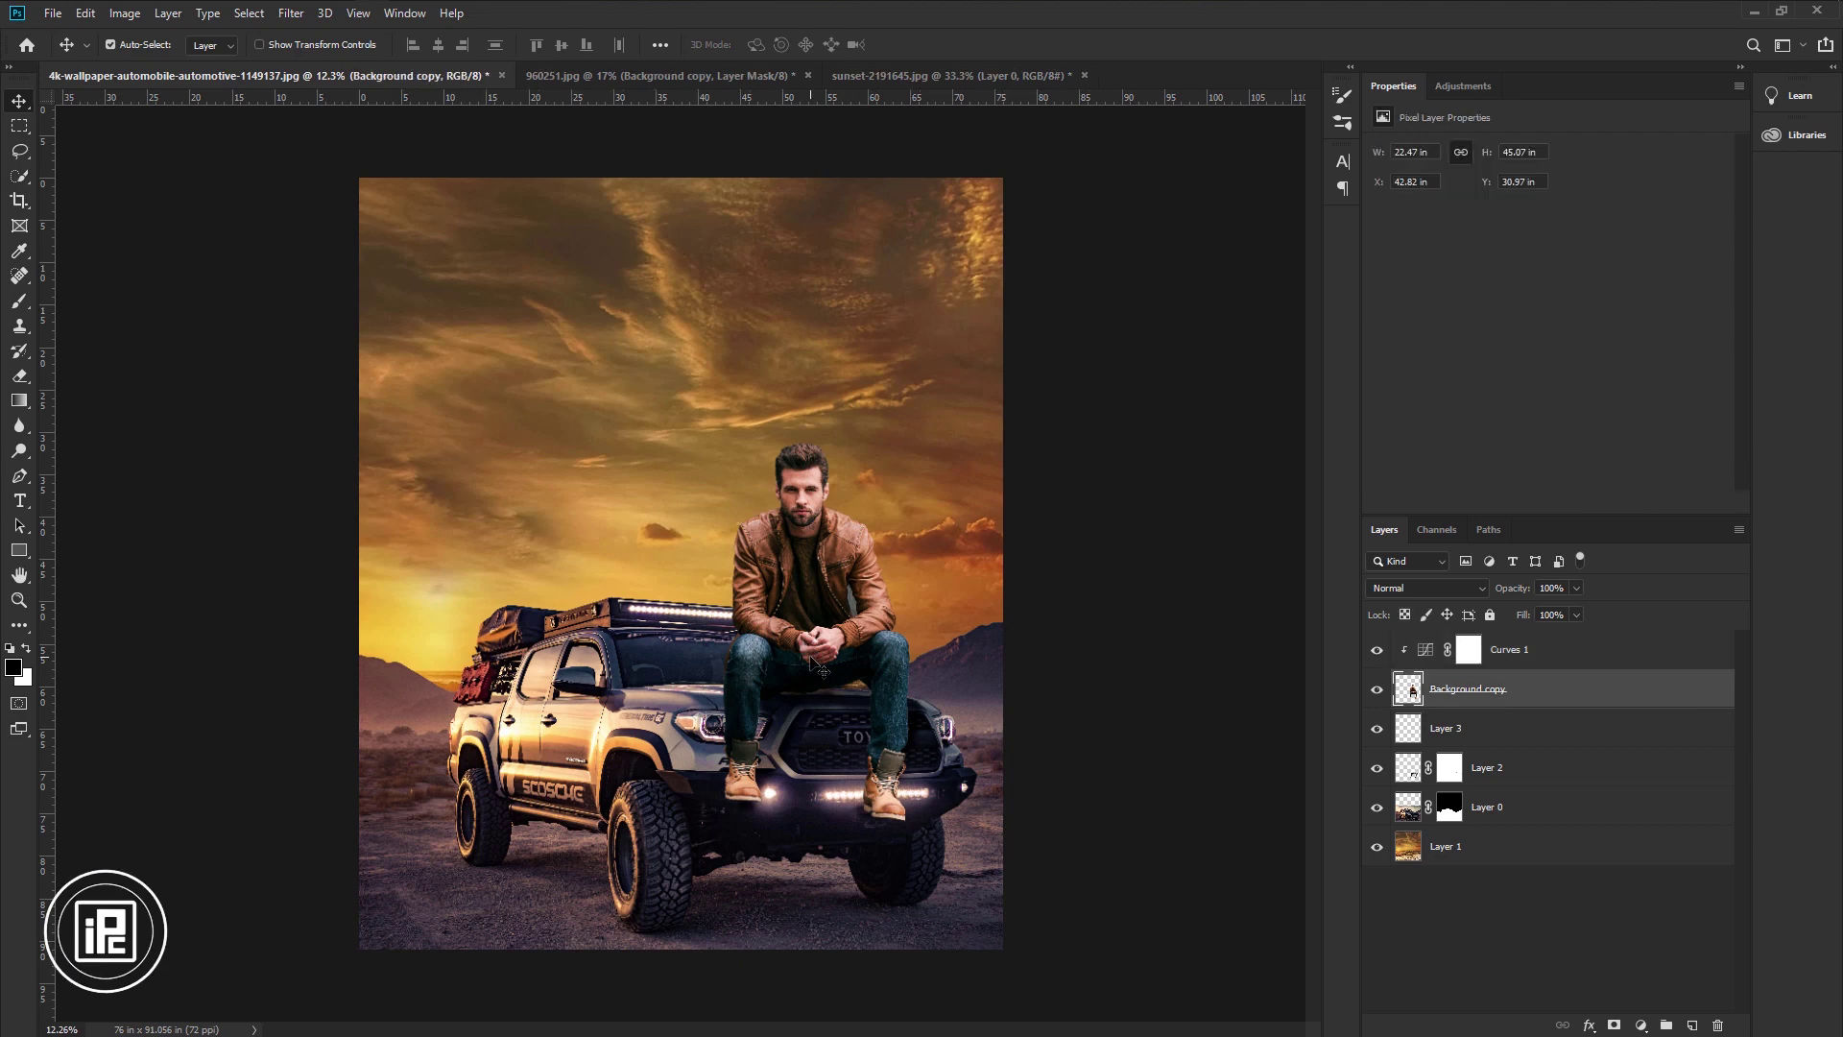
scroll(812, 658, up, 2)
click(1431, 649)
click(1456, 176)
click(1465, 228)
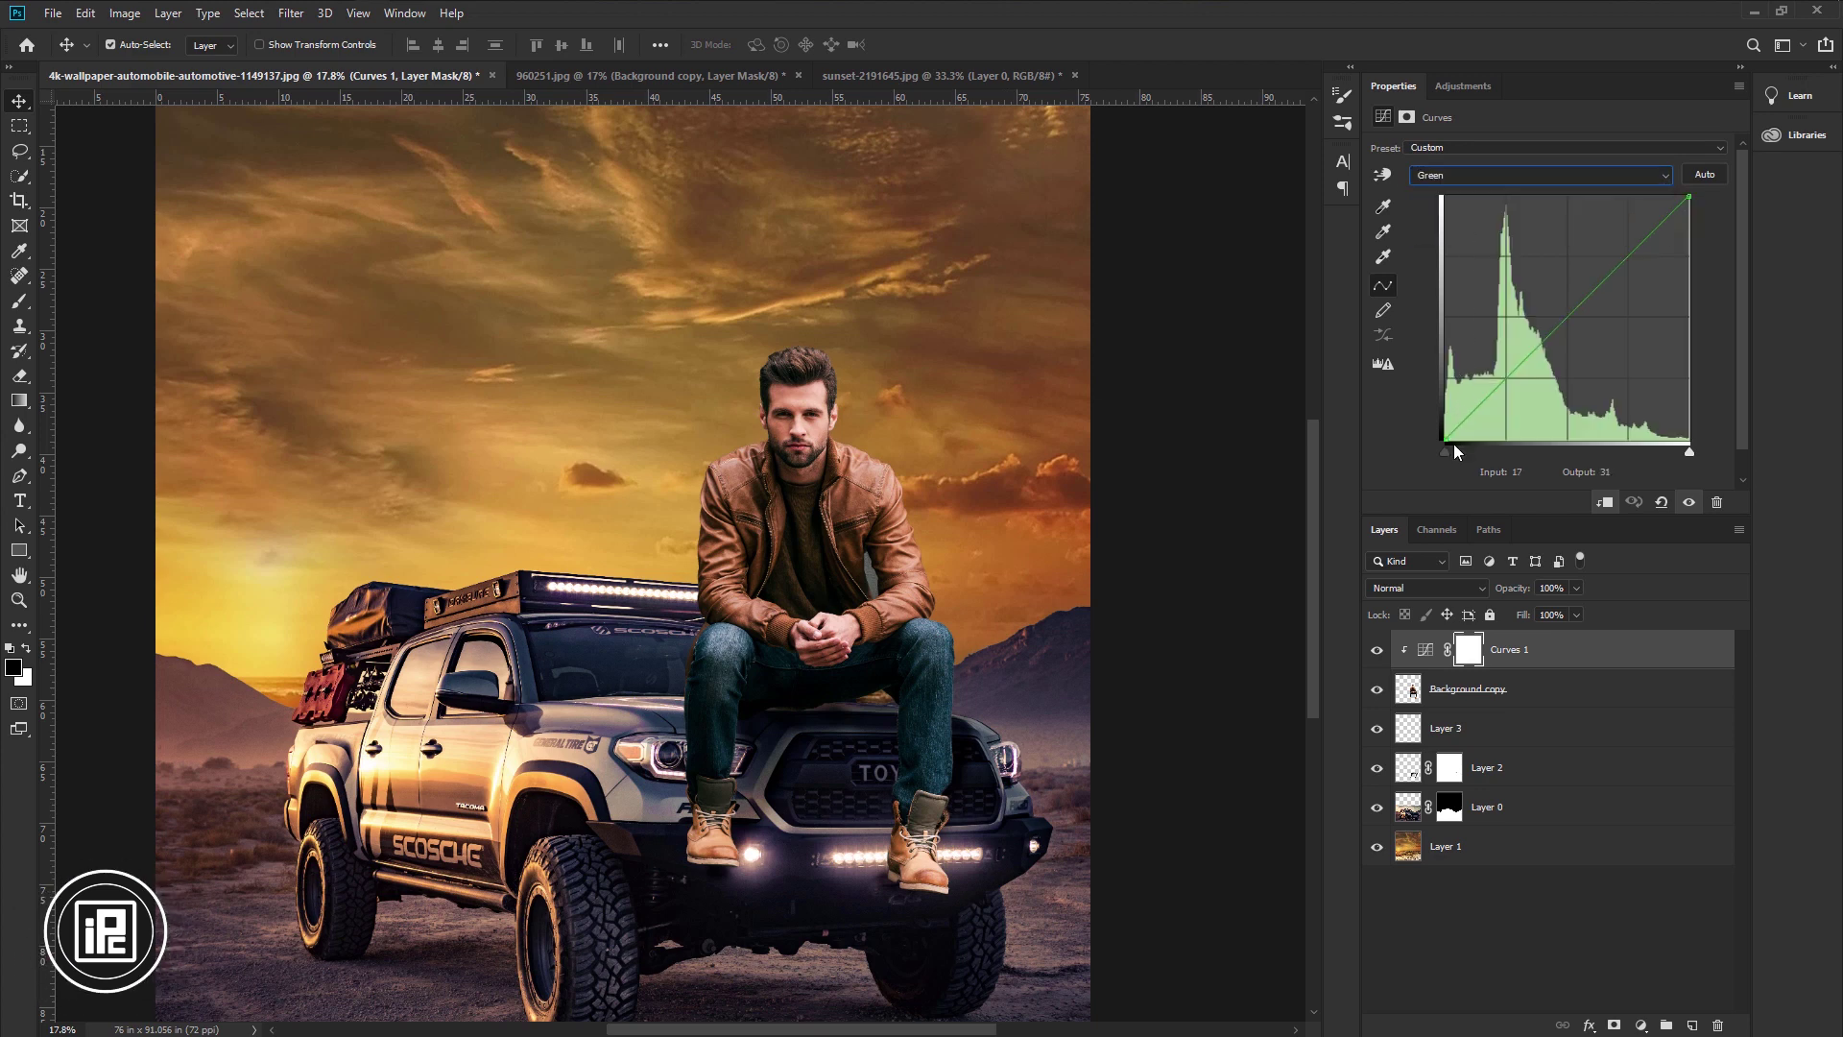
drag(1446, 452, 1460, 452)
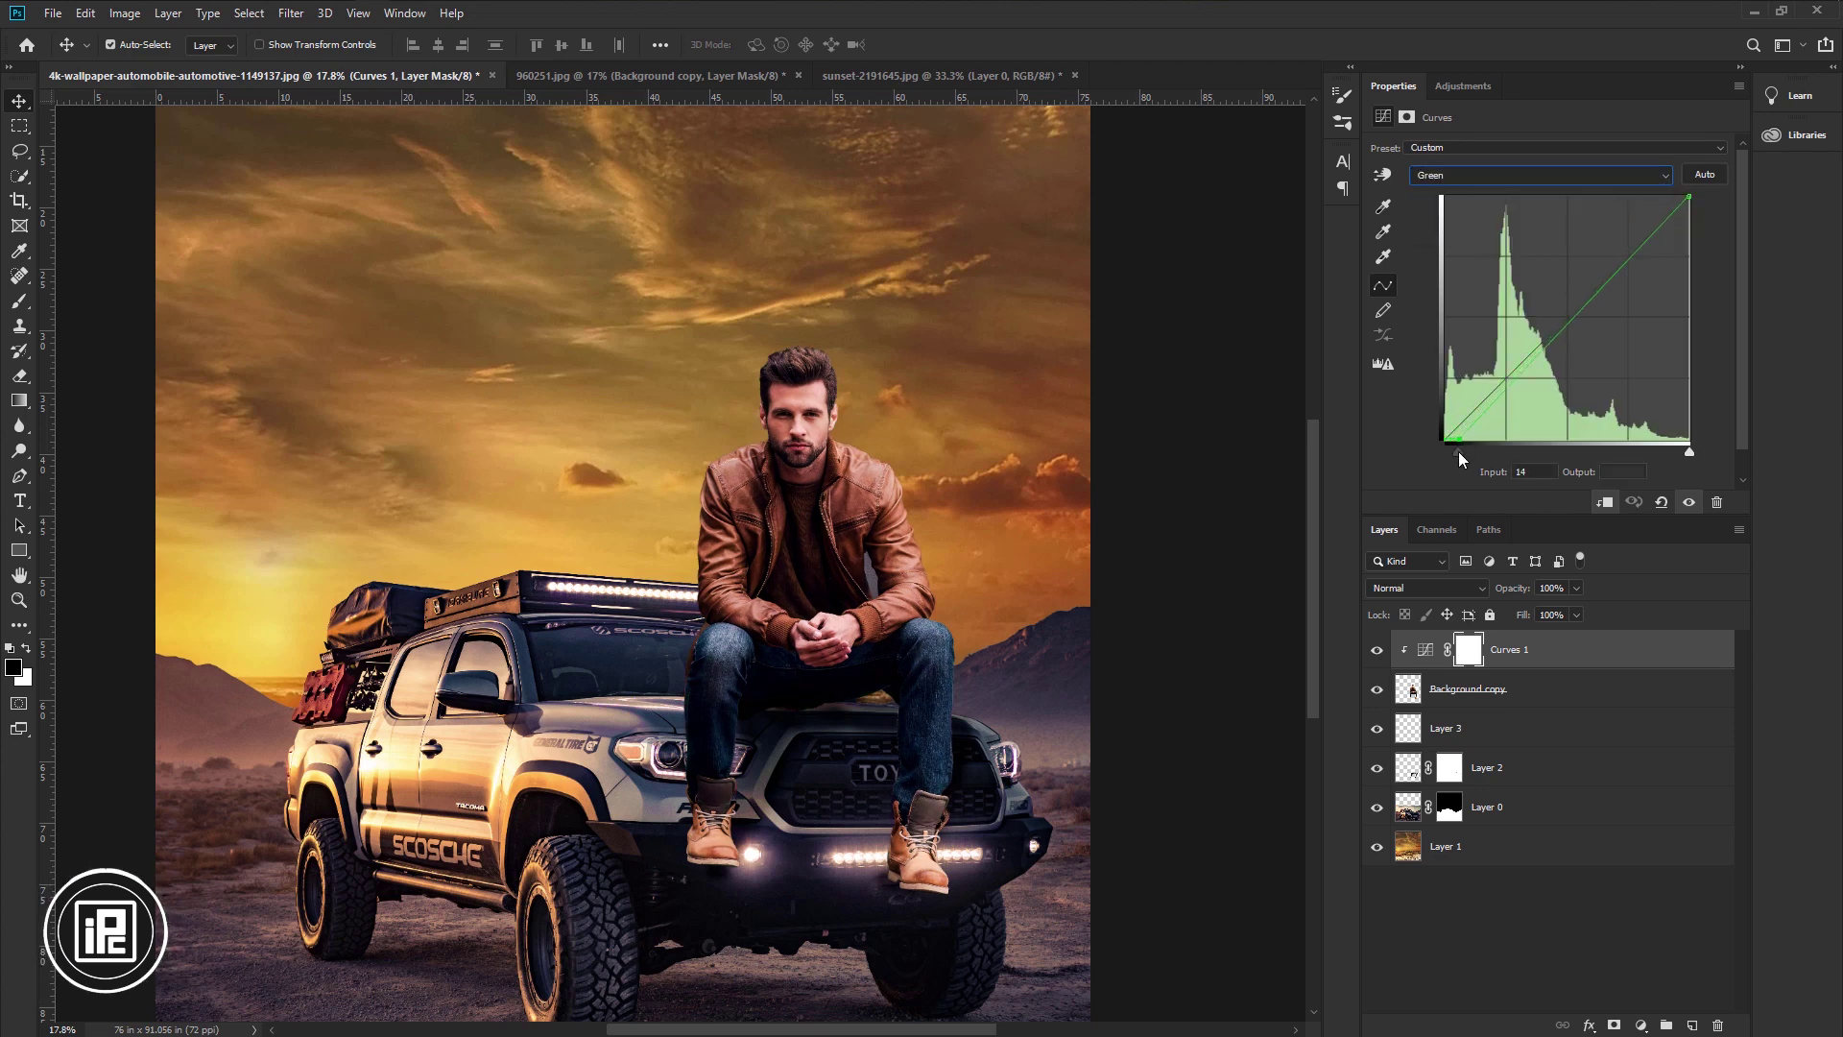
Set the Curves adjustment's Blue channel black point to input 24 and compare the man with and without the adjustment.
click(1459, 176)
click(1459, 234)
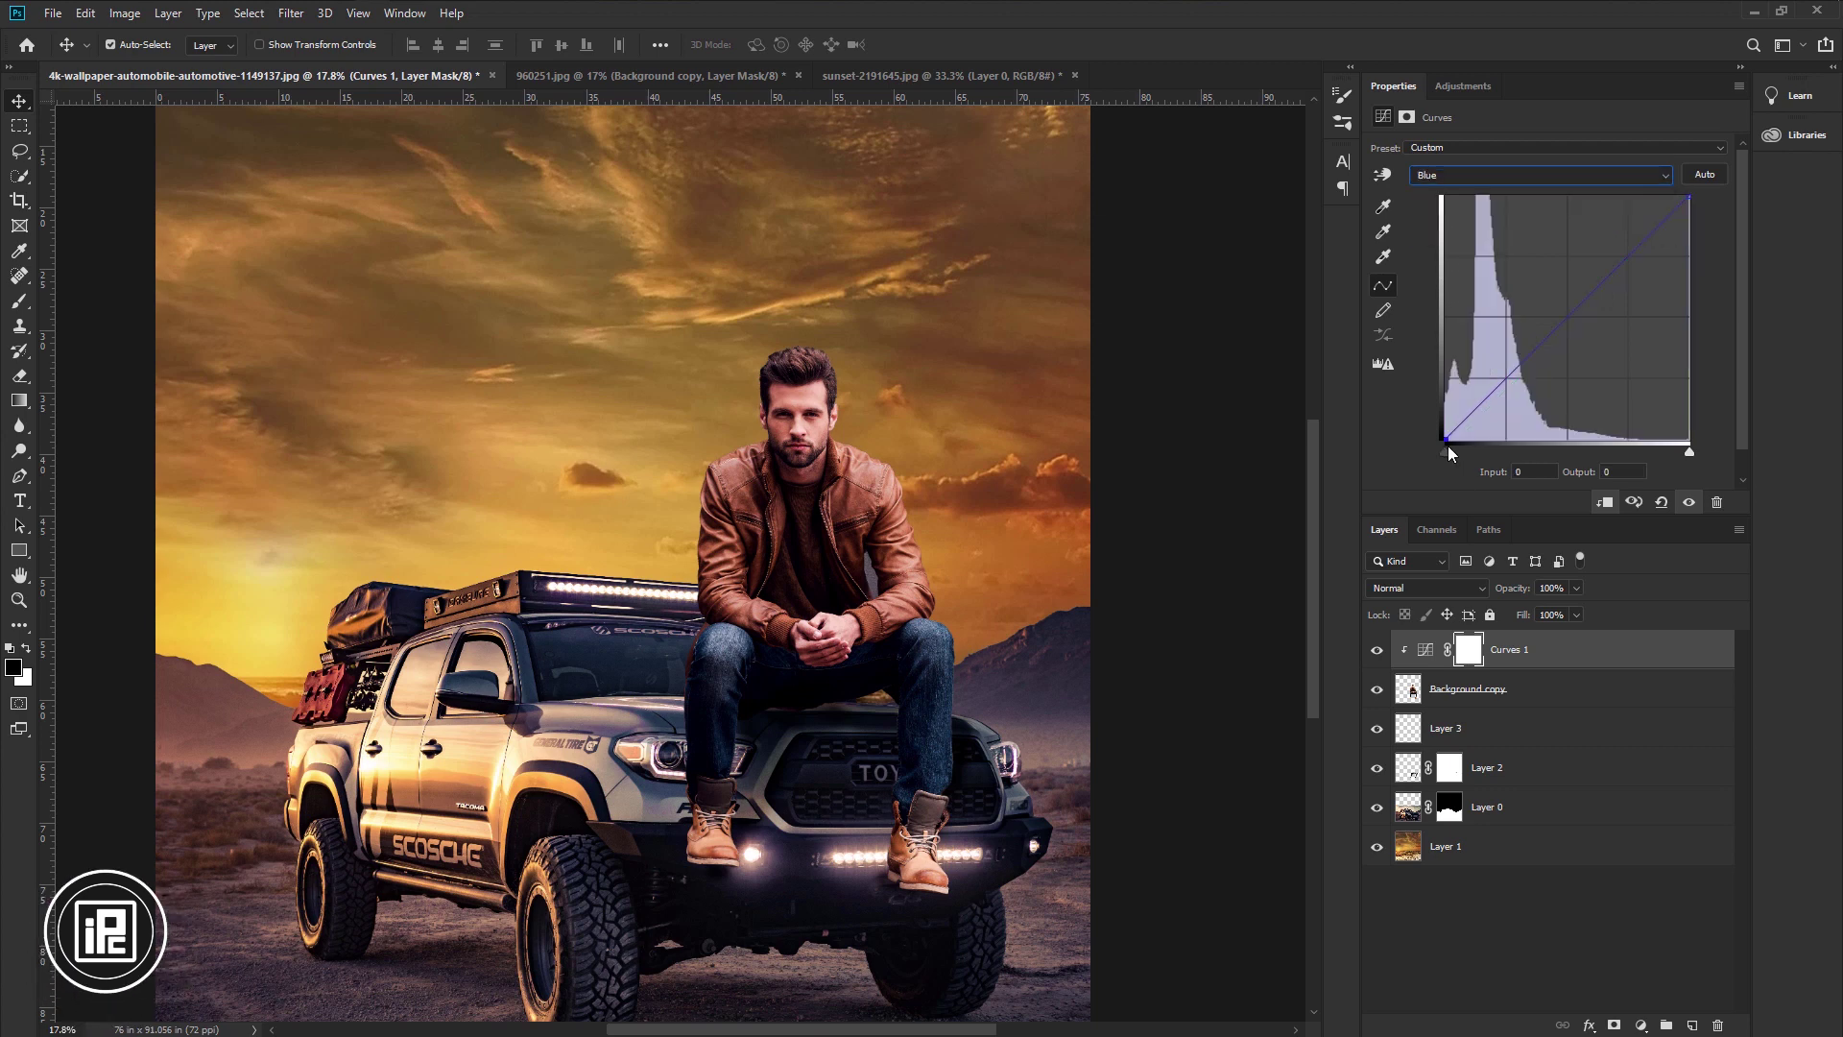
drag(1448, 450, 1467, 455)
click(1376, 651)
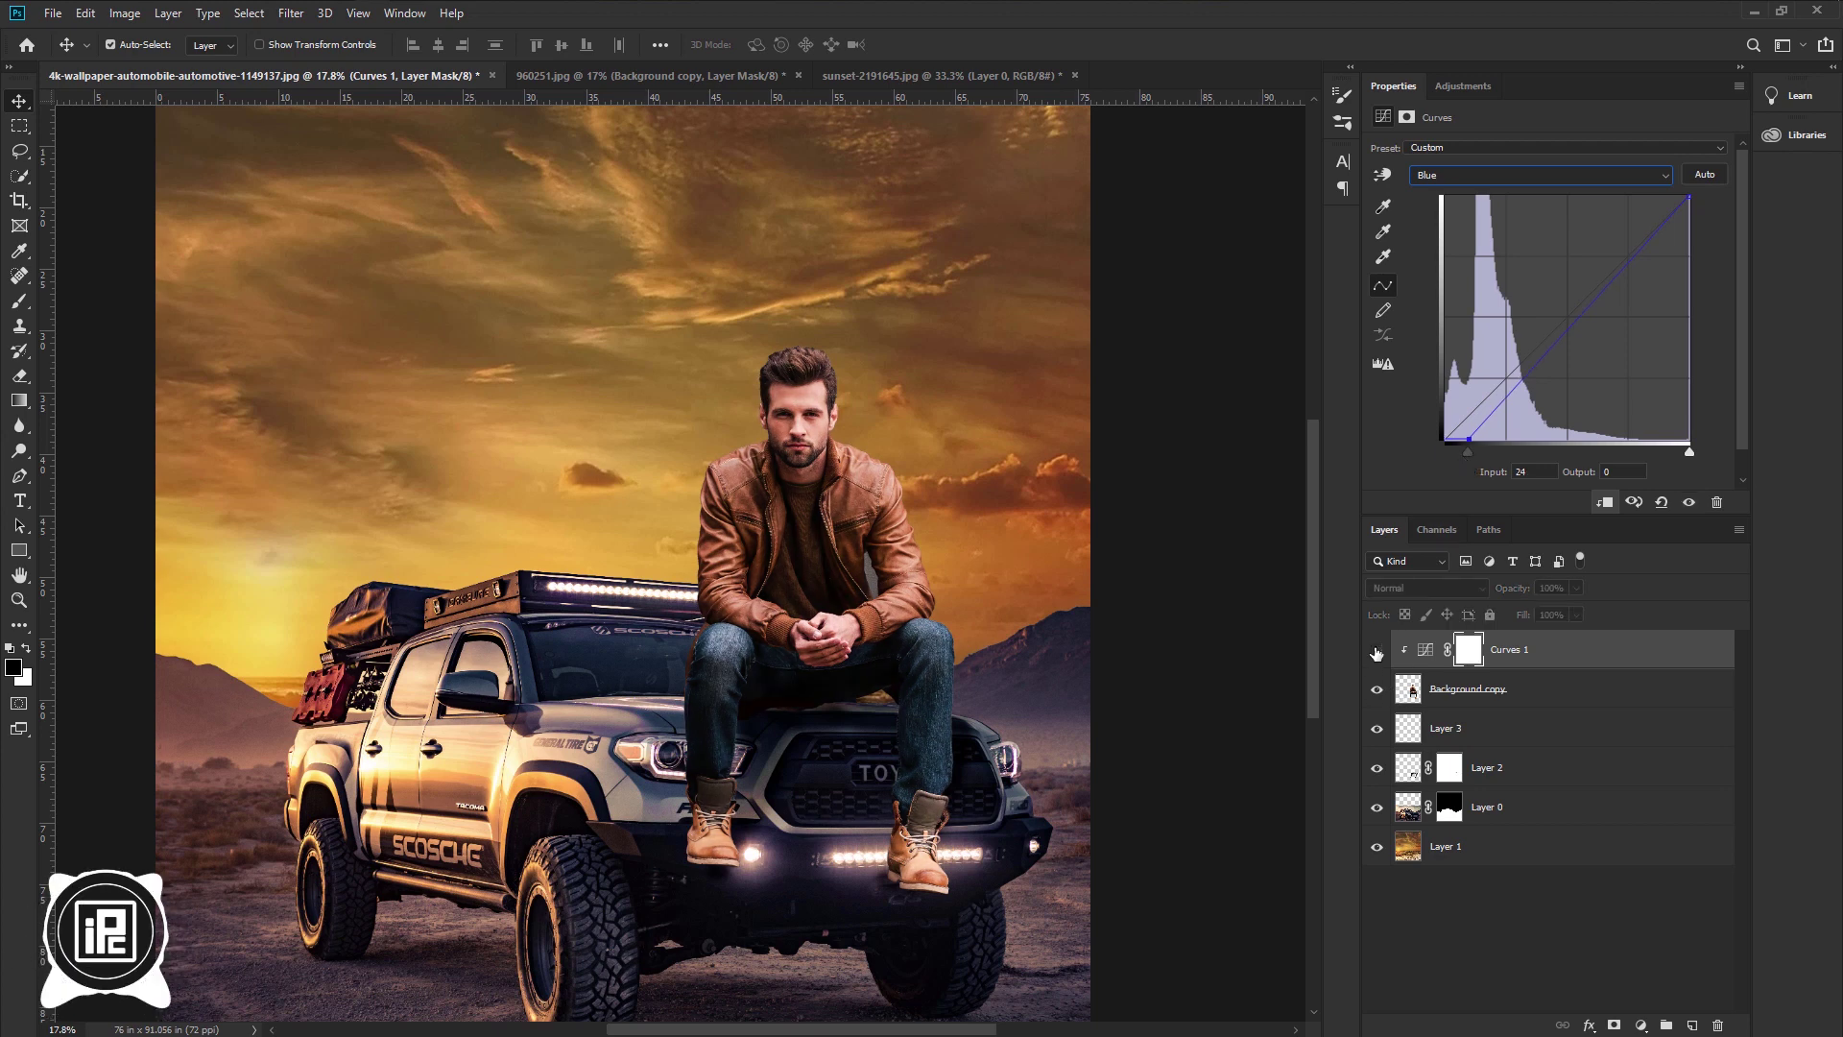
click(1376, 651)
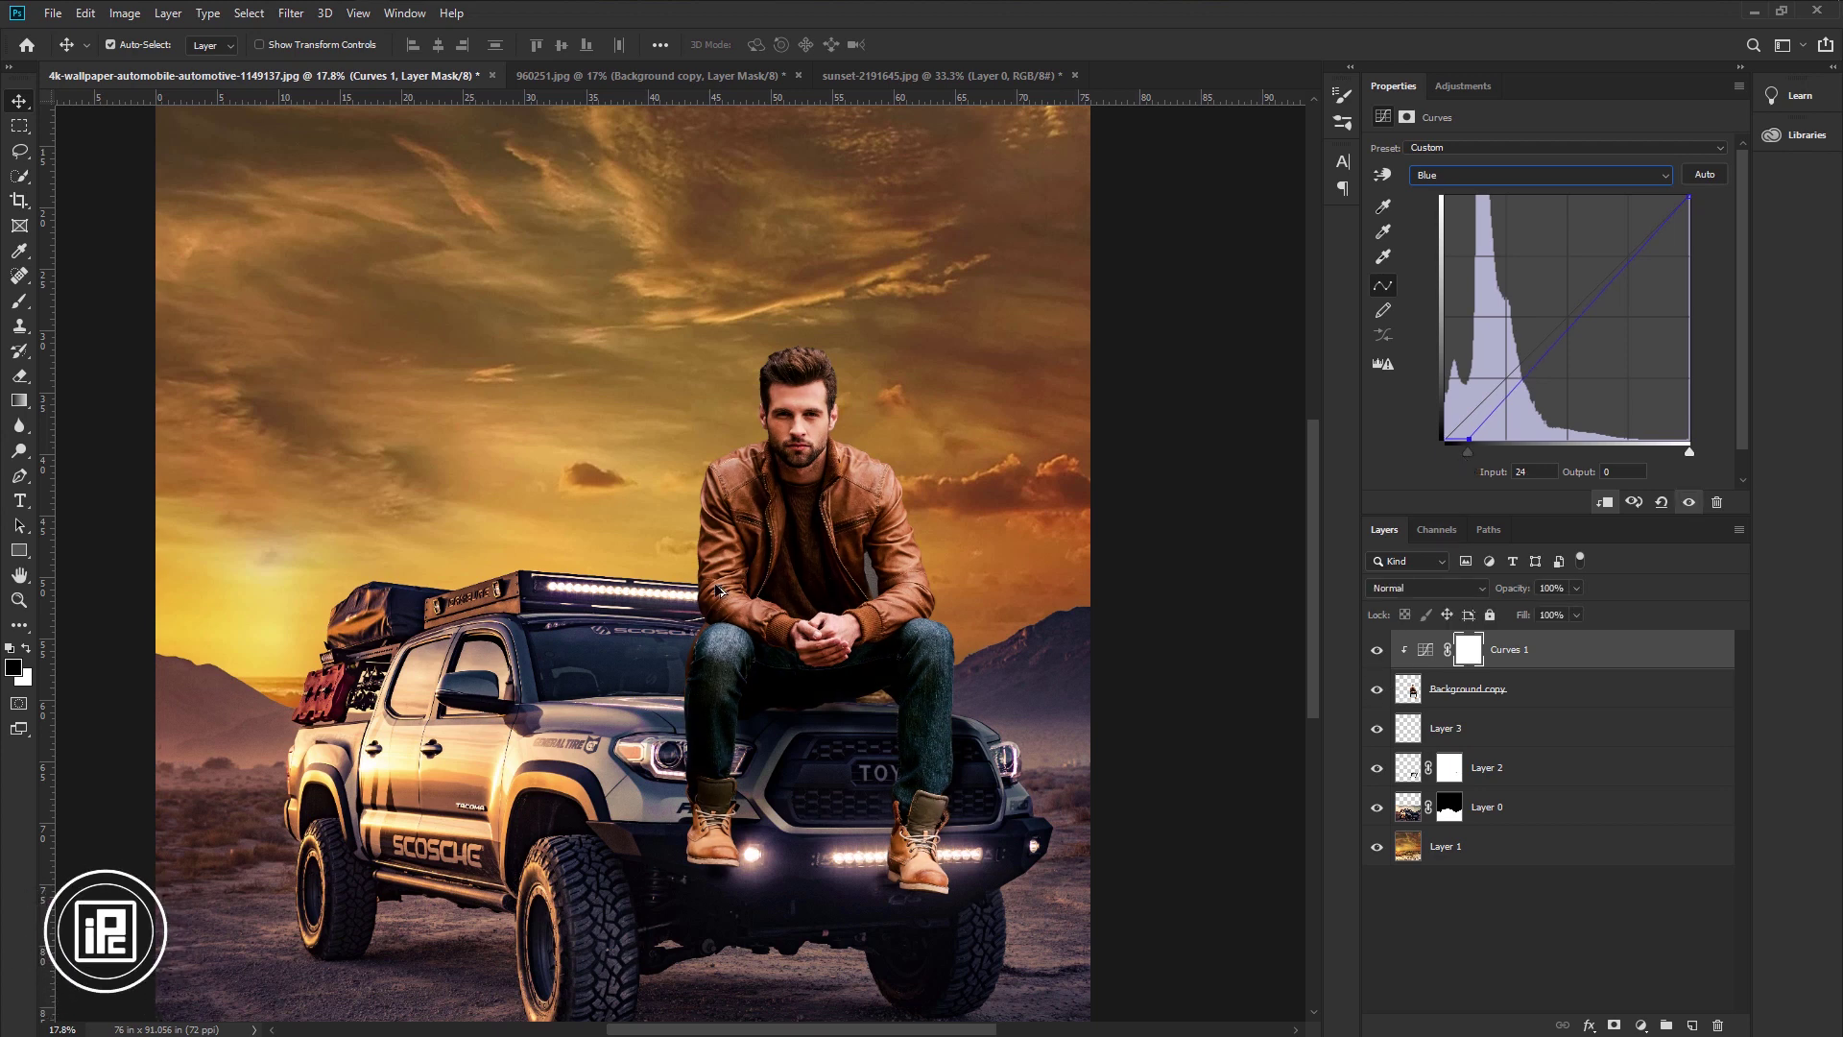
On Background copy, brighten the boot edge facing the round bumper light with the Dodge tool, midtones at 5% exposure.
click(793, 564)
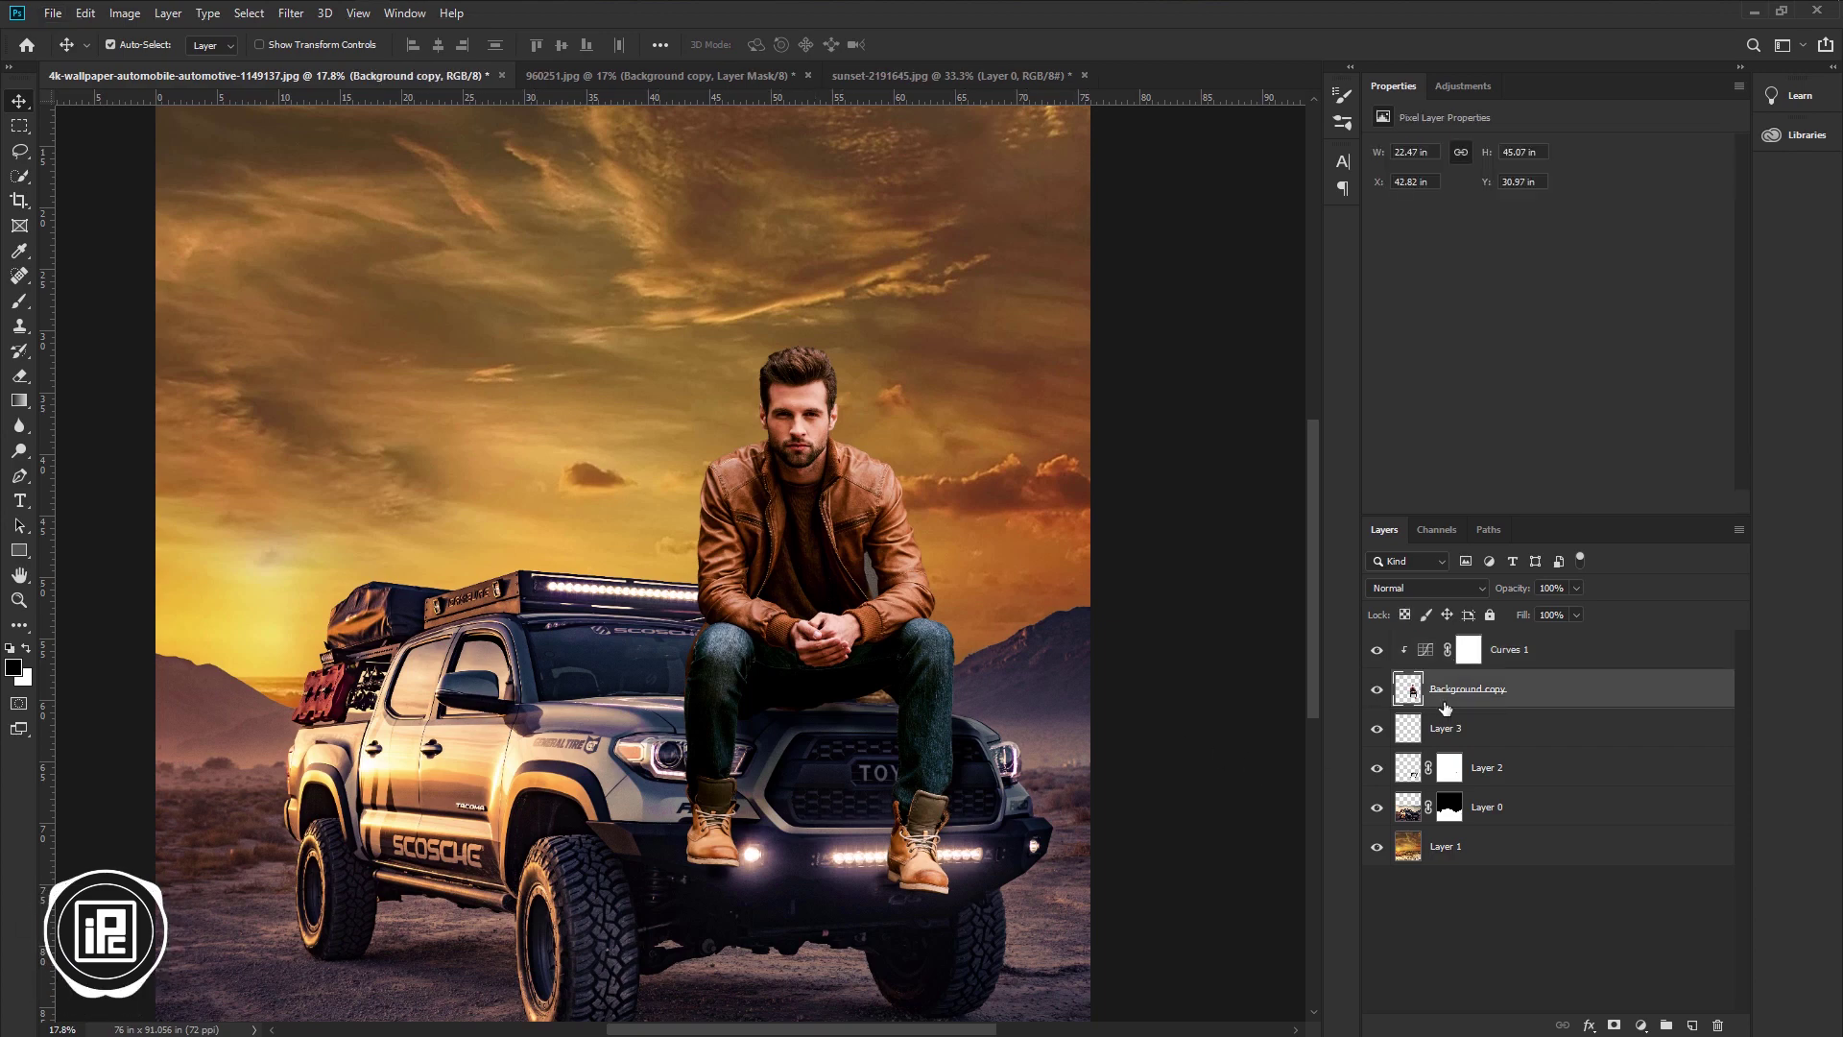
scroll(744, 641, down, 2)
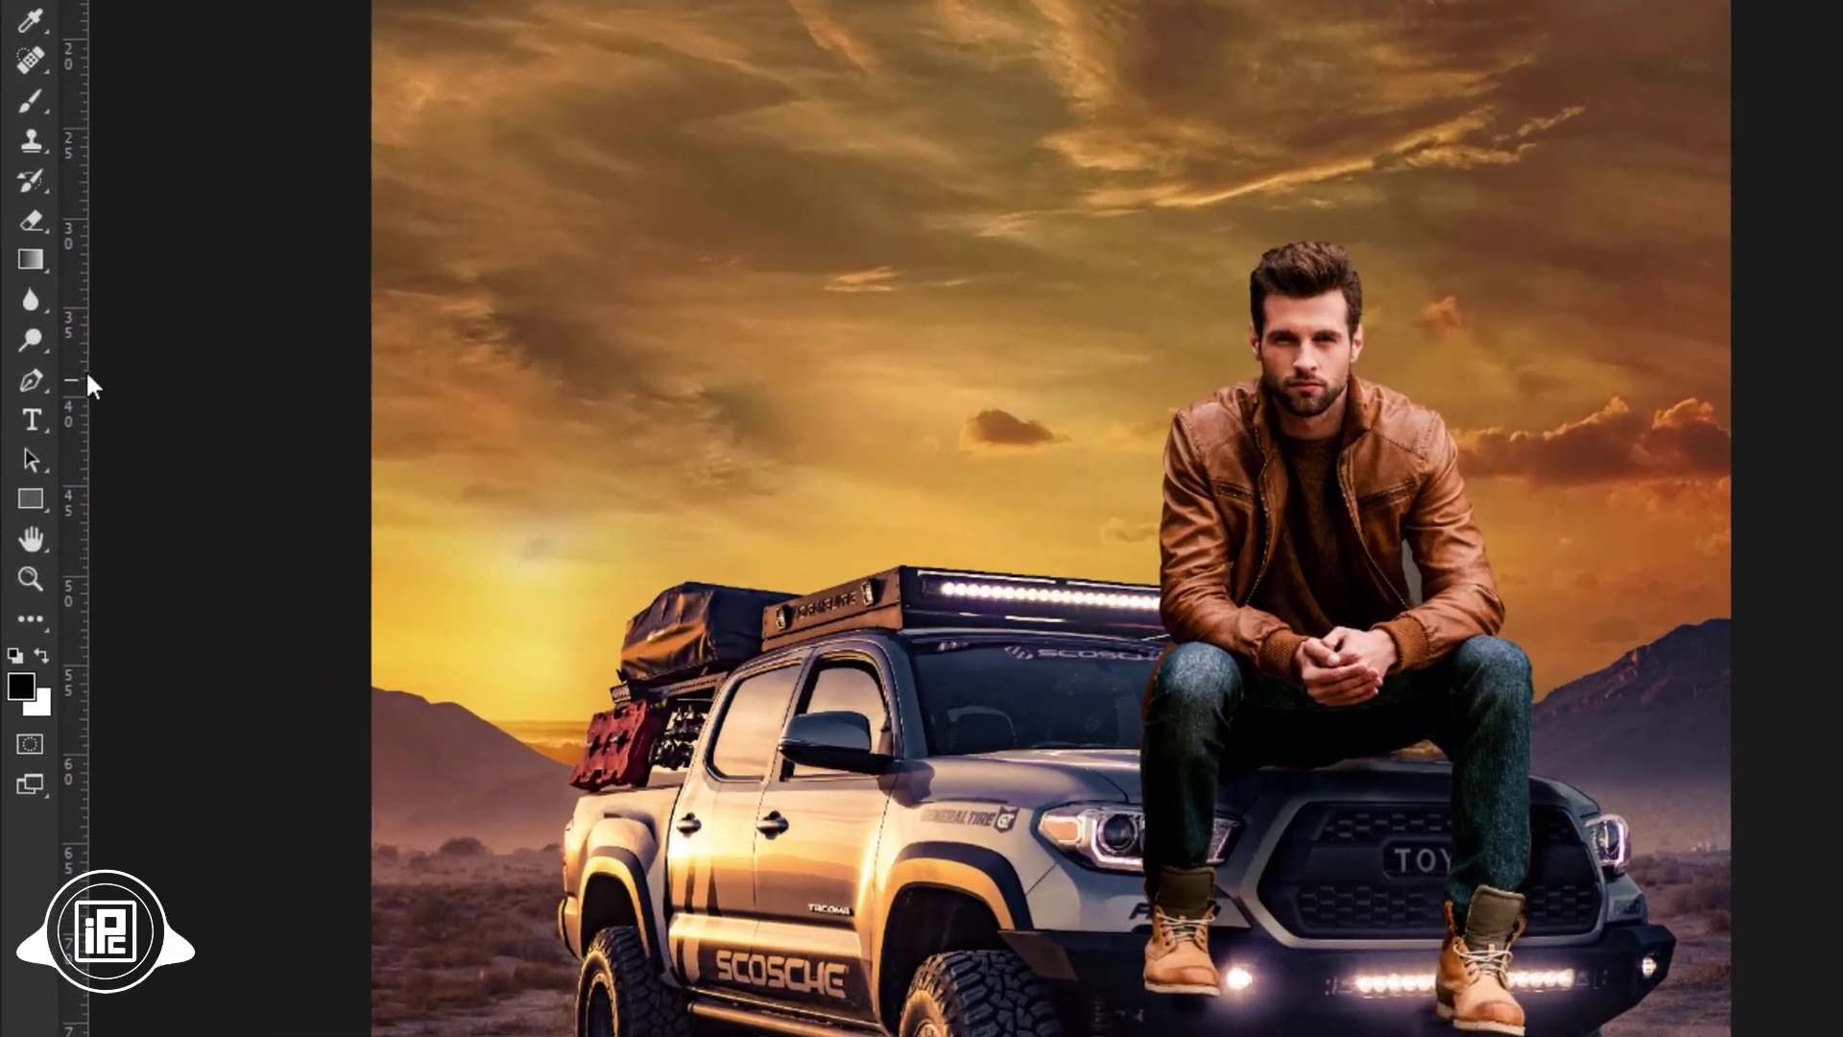
right_click(36, 334)
click(133, 341)
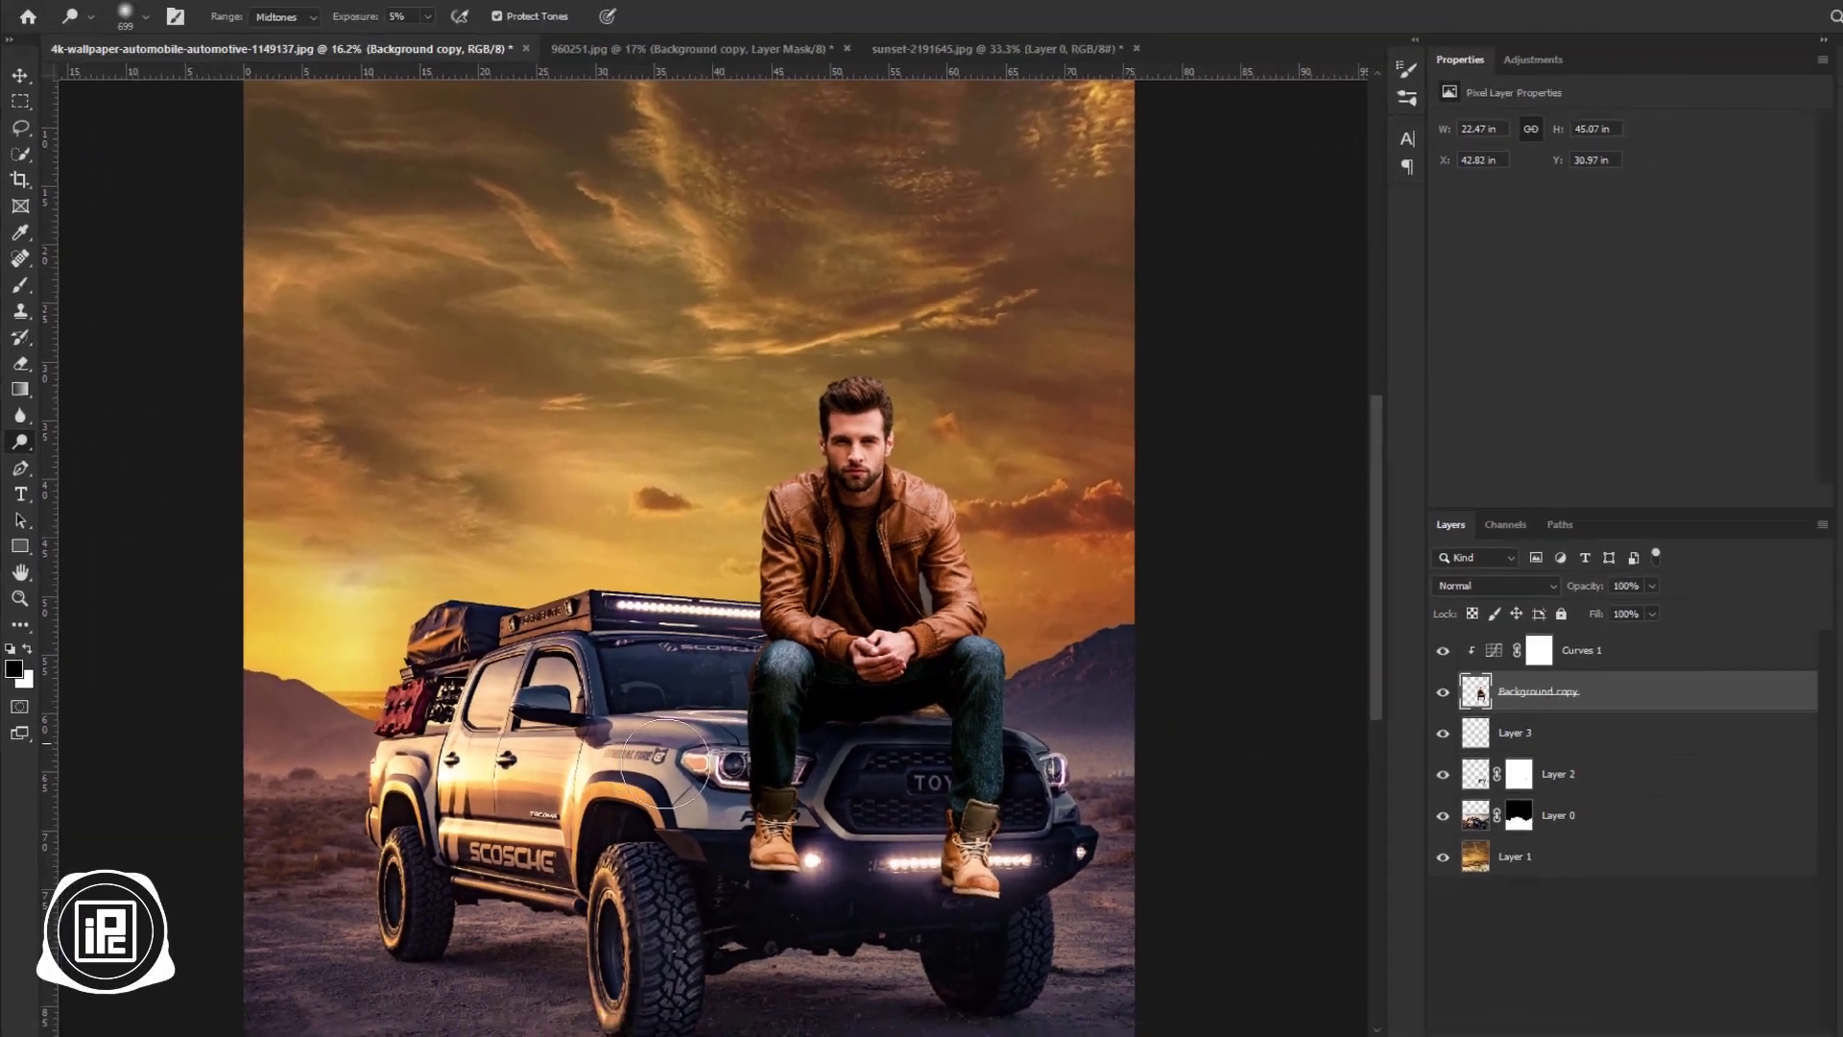
scroll(772, 837, up, 5)
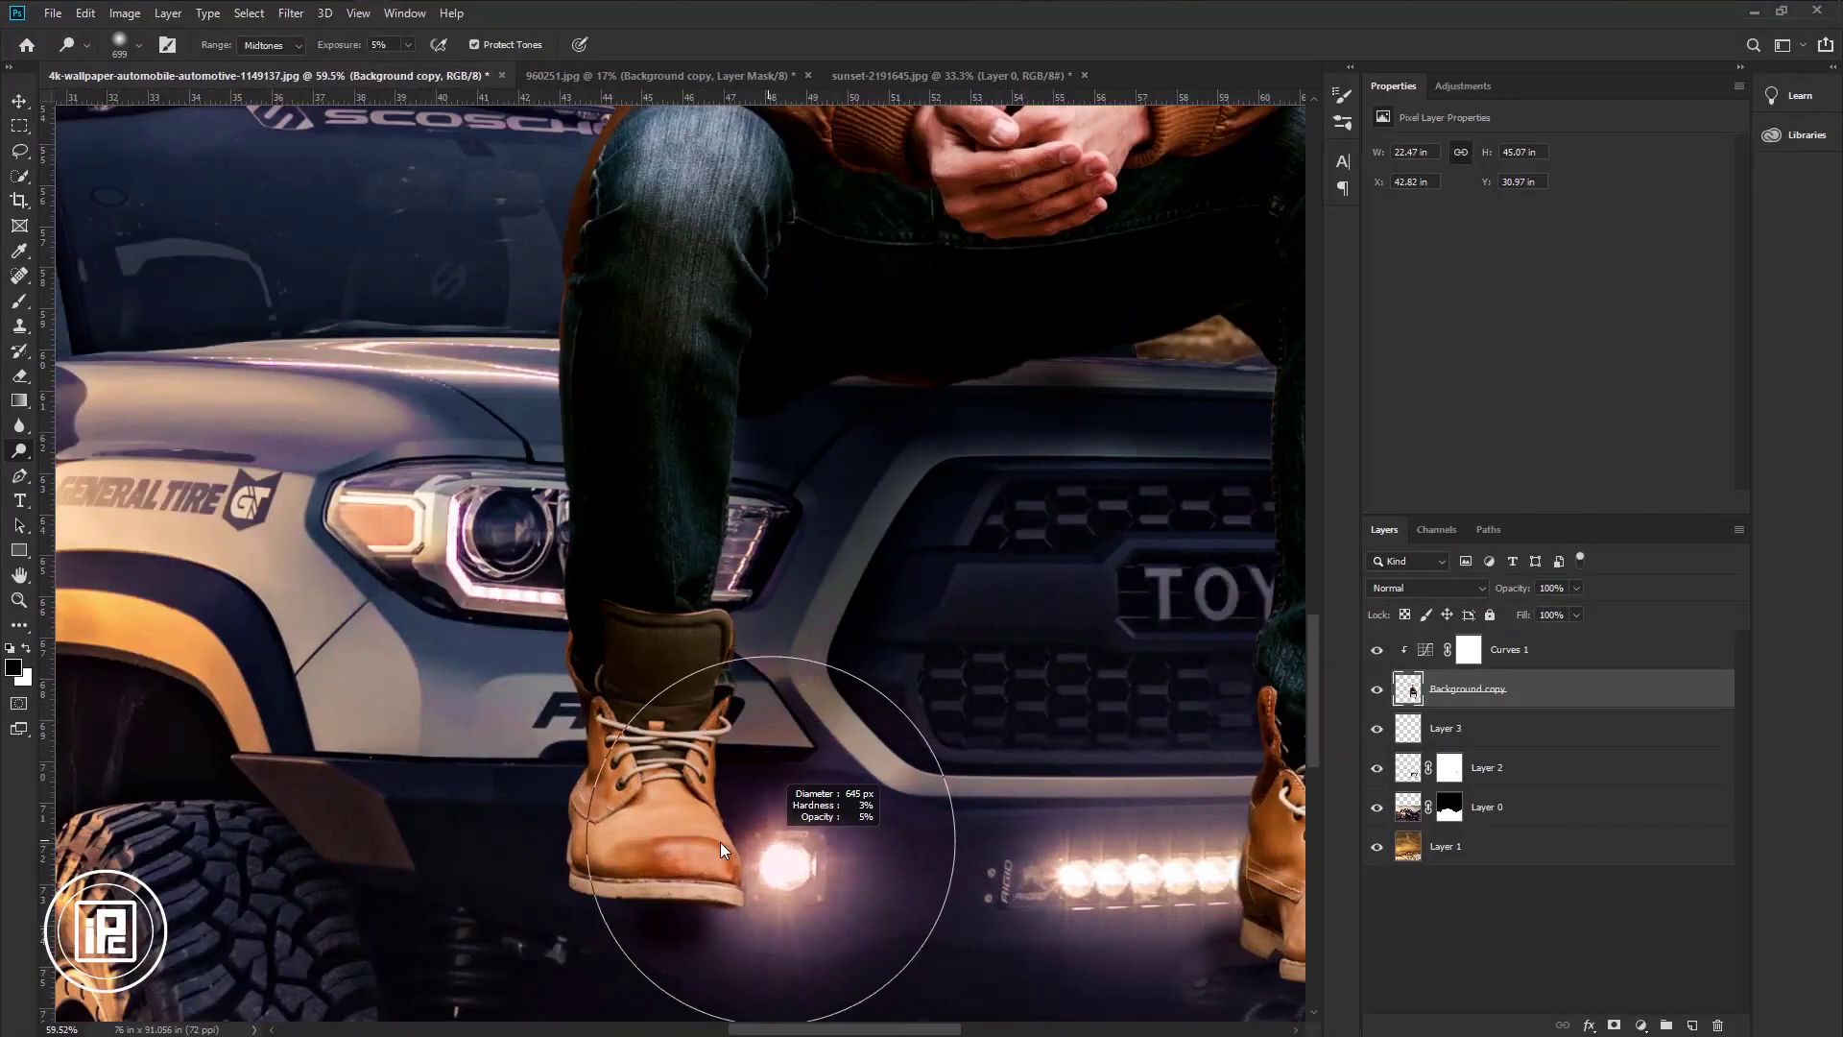
drag(667, 862, 633, 862)
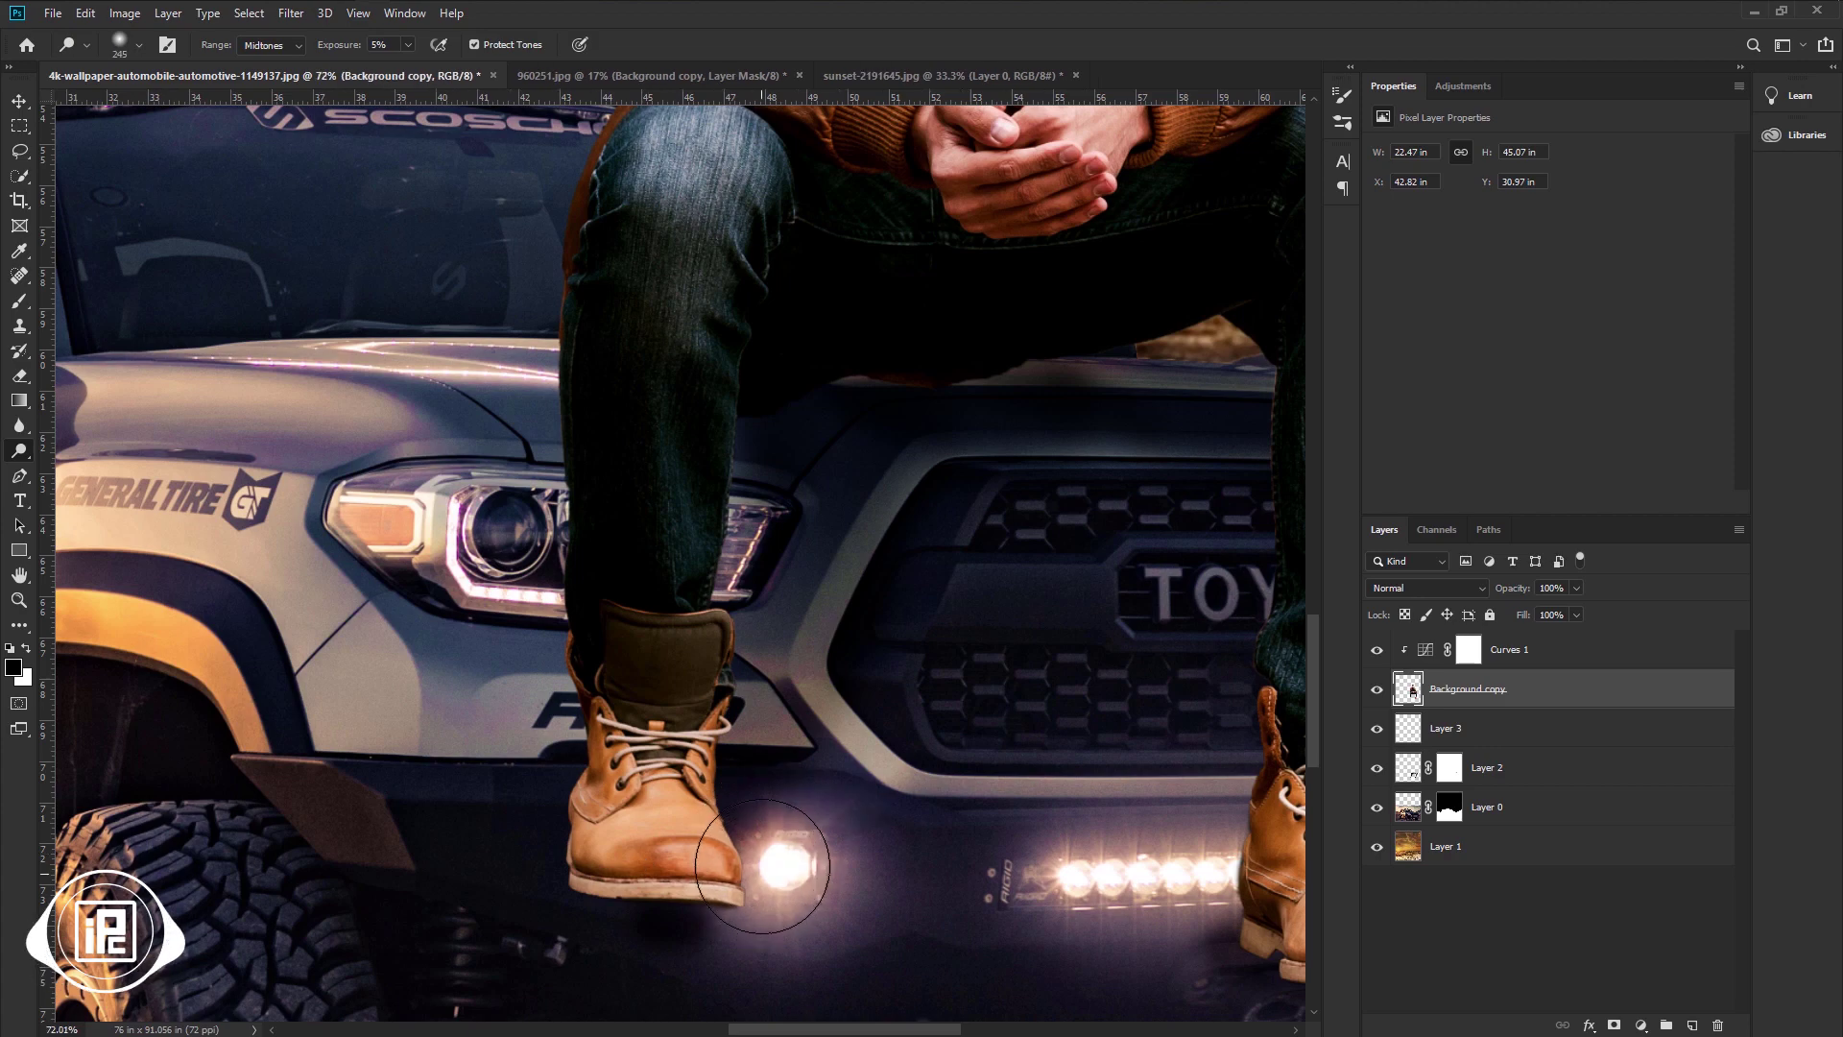
scroll(766, 811, up, 2)
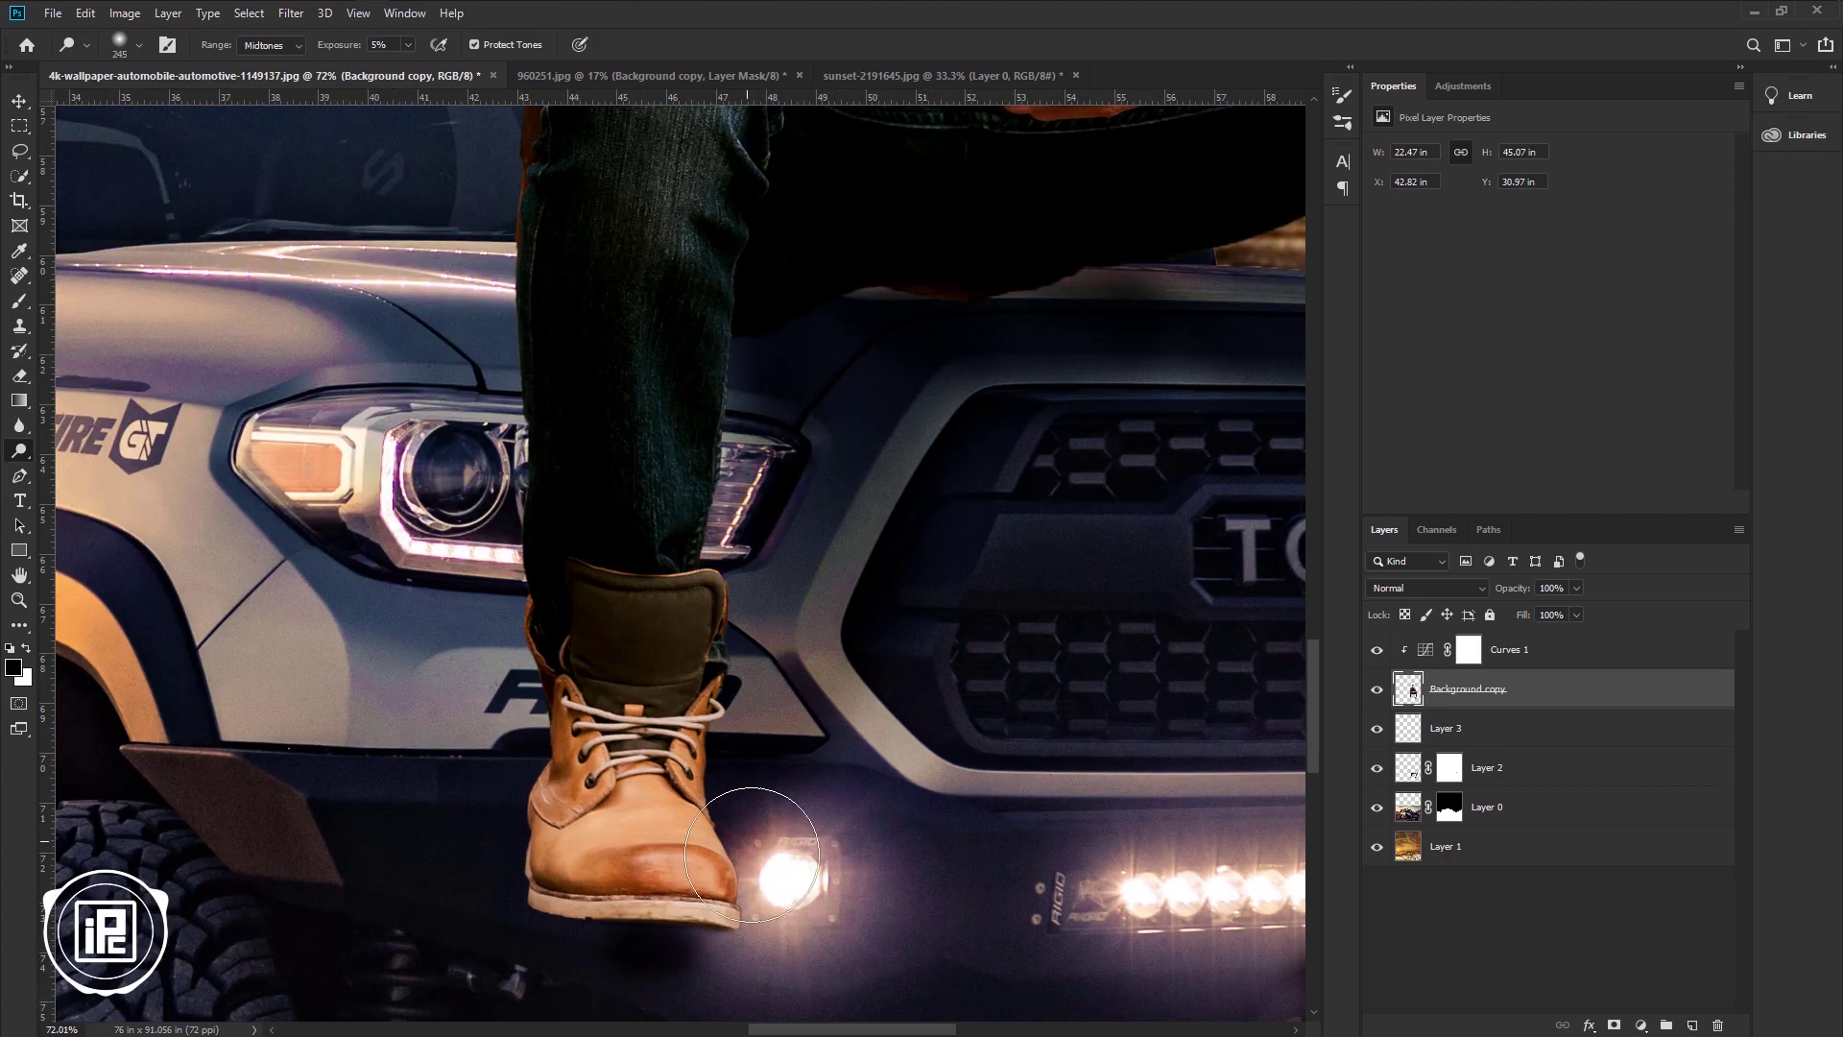
mouse_move(748, 833)
mouse_down()
mouse_move(712, 681)
mouse_move(751, 772)
mouse_move(722, 729)
mouse_move(758, 938)
mouse_move(723, 696)
mouse_move(710, 765)
mouse_up()
scroll(915, 867, down, 1)
scroll(915, 867, down, 5)
scroll(917, 868, left, 3)
scroll(919, 872, right, 5)
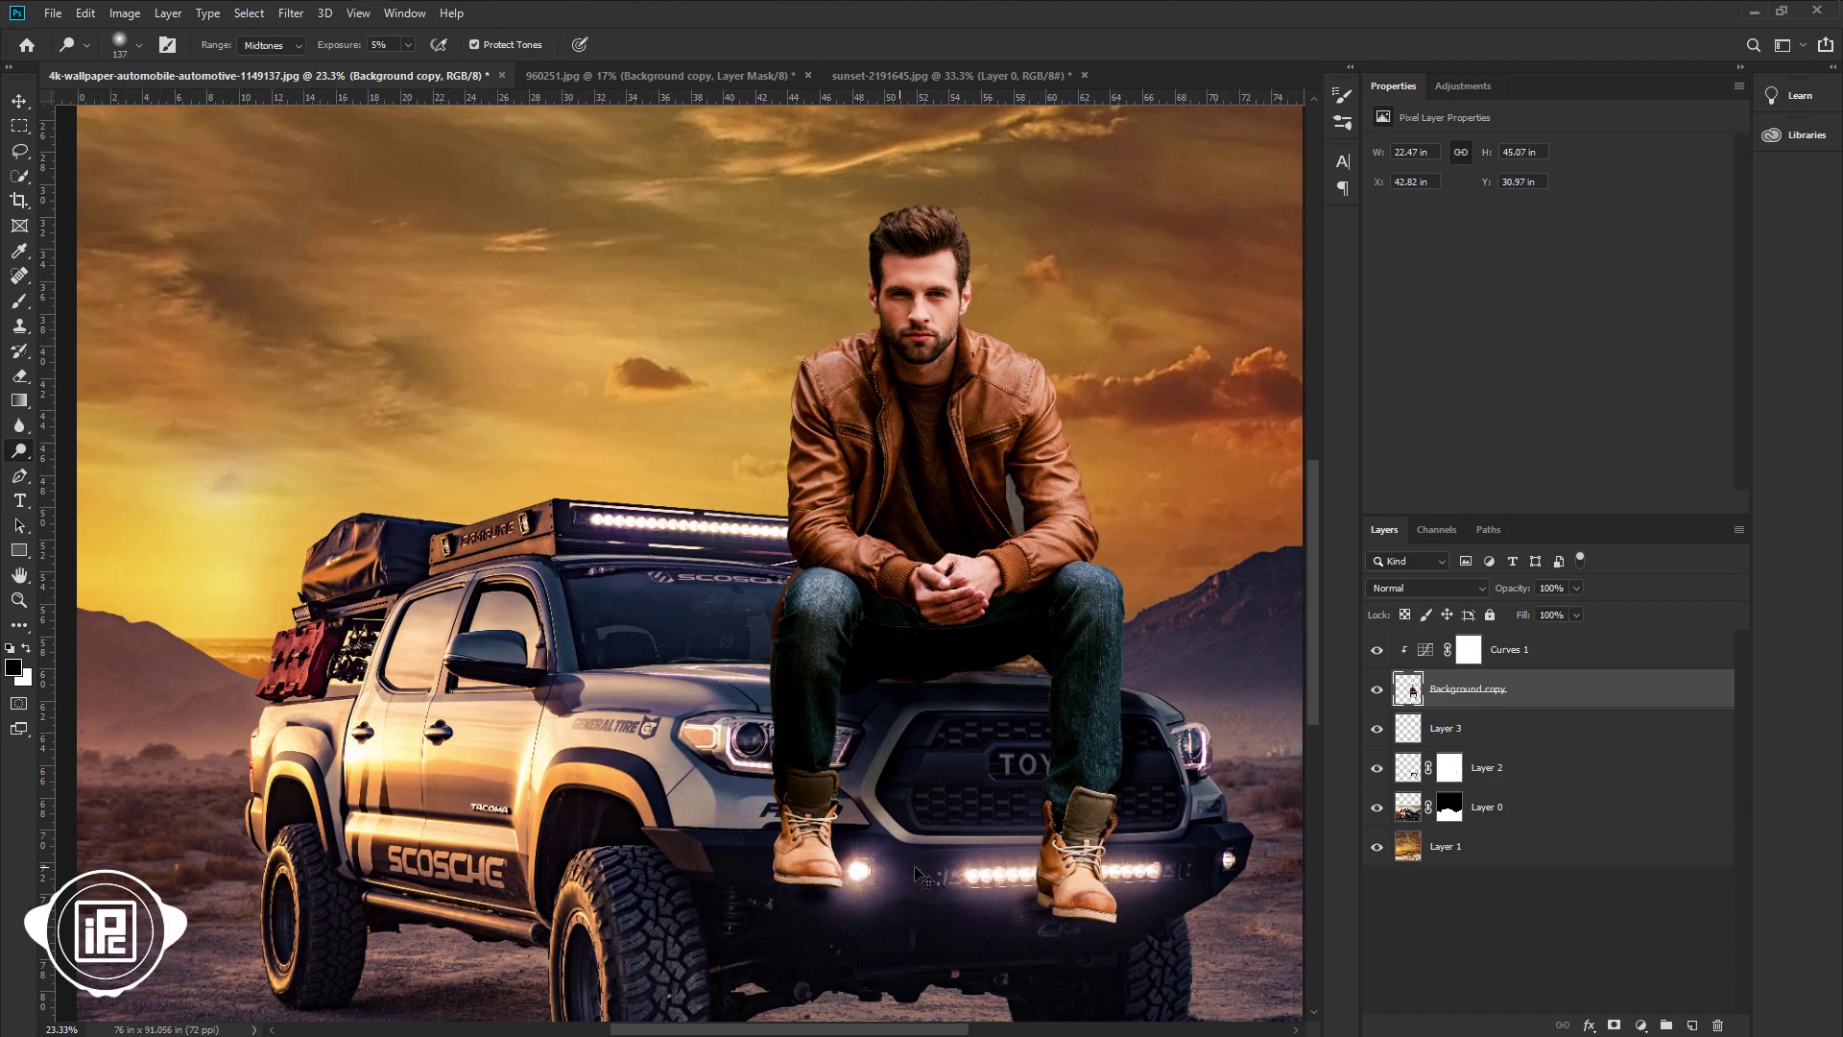
Dodge the edges of the other boot beside the bumper light bar with a 137 px brush.
scroll(920, 872, up, 3)
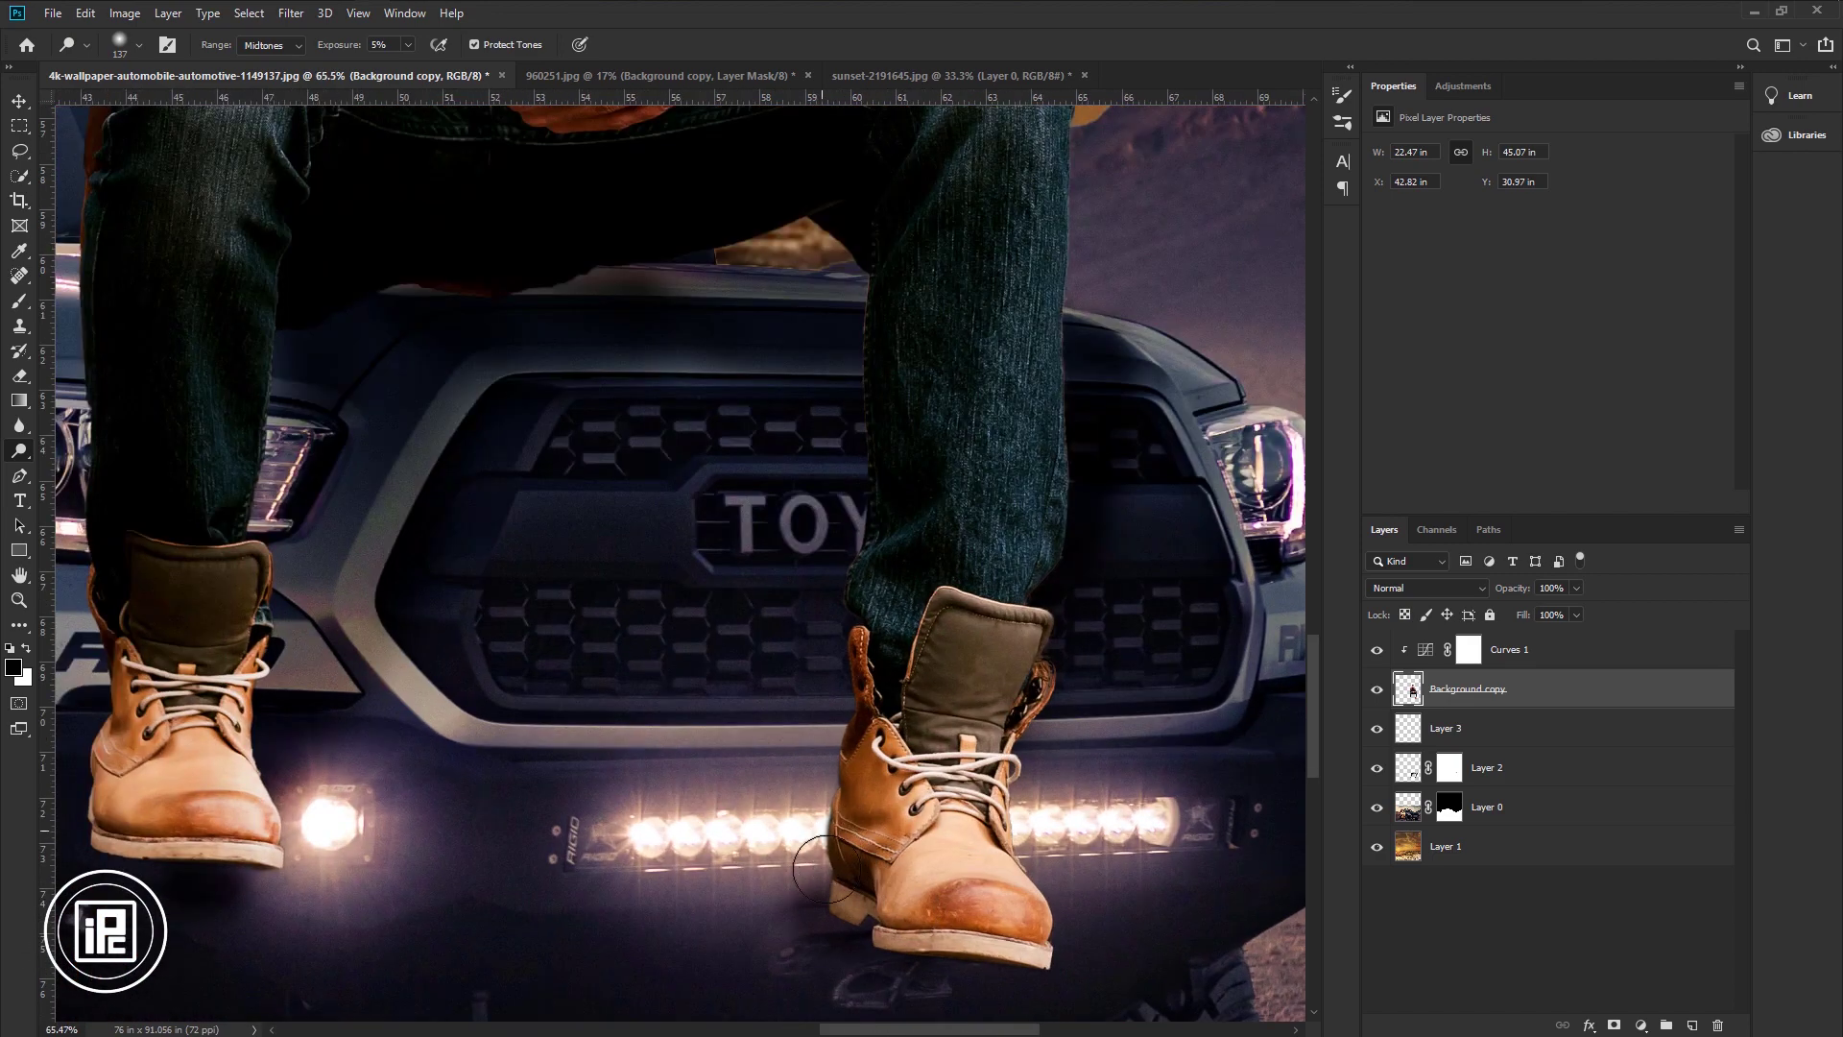
mouse_move(860, 802)
mouse_down()
mouse_move(814, 850)
mouse_move(843, 884)
mouse_move(841, 853)
mouse_move(861, 917)
mouse_move(842, 905)
mouse_move(864, 659)
mouse_move(840, 660)
mouse_move(826, 865)
mouse_up()
mouse_move(1009, 830)
mouse_down()
mouse_move(1027, 830)
mouse_move(1034, 738)
mouse_move(1020, 840)
mouse_up()
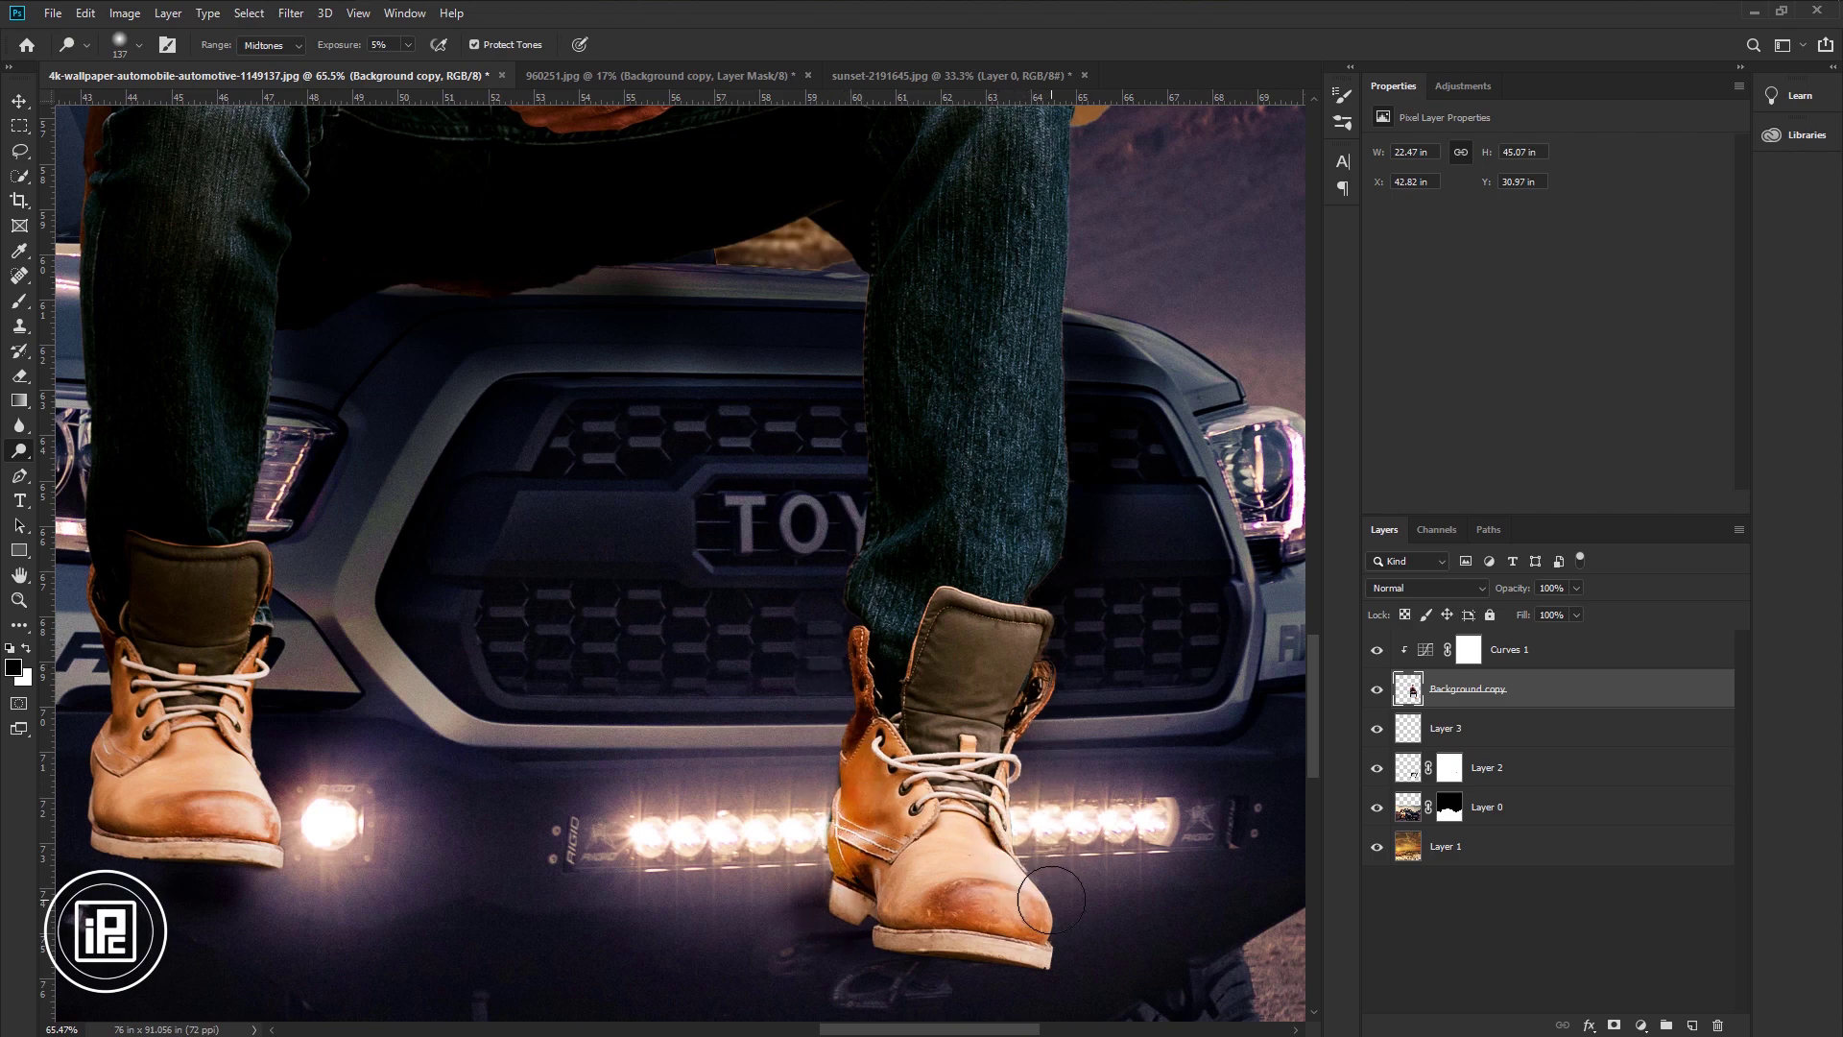
scroll(1052, 900, down, 5)
scroll(1052, 901, down, 2)
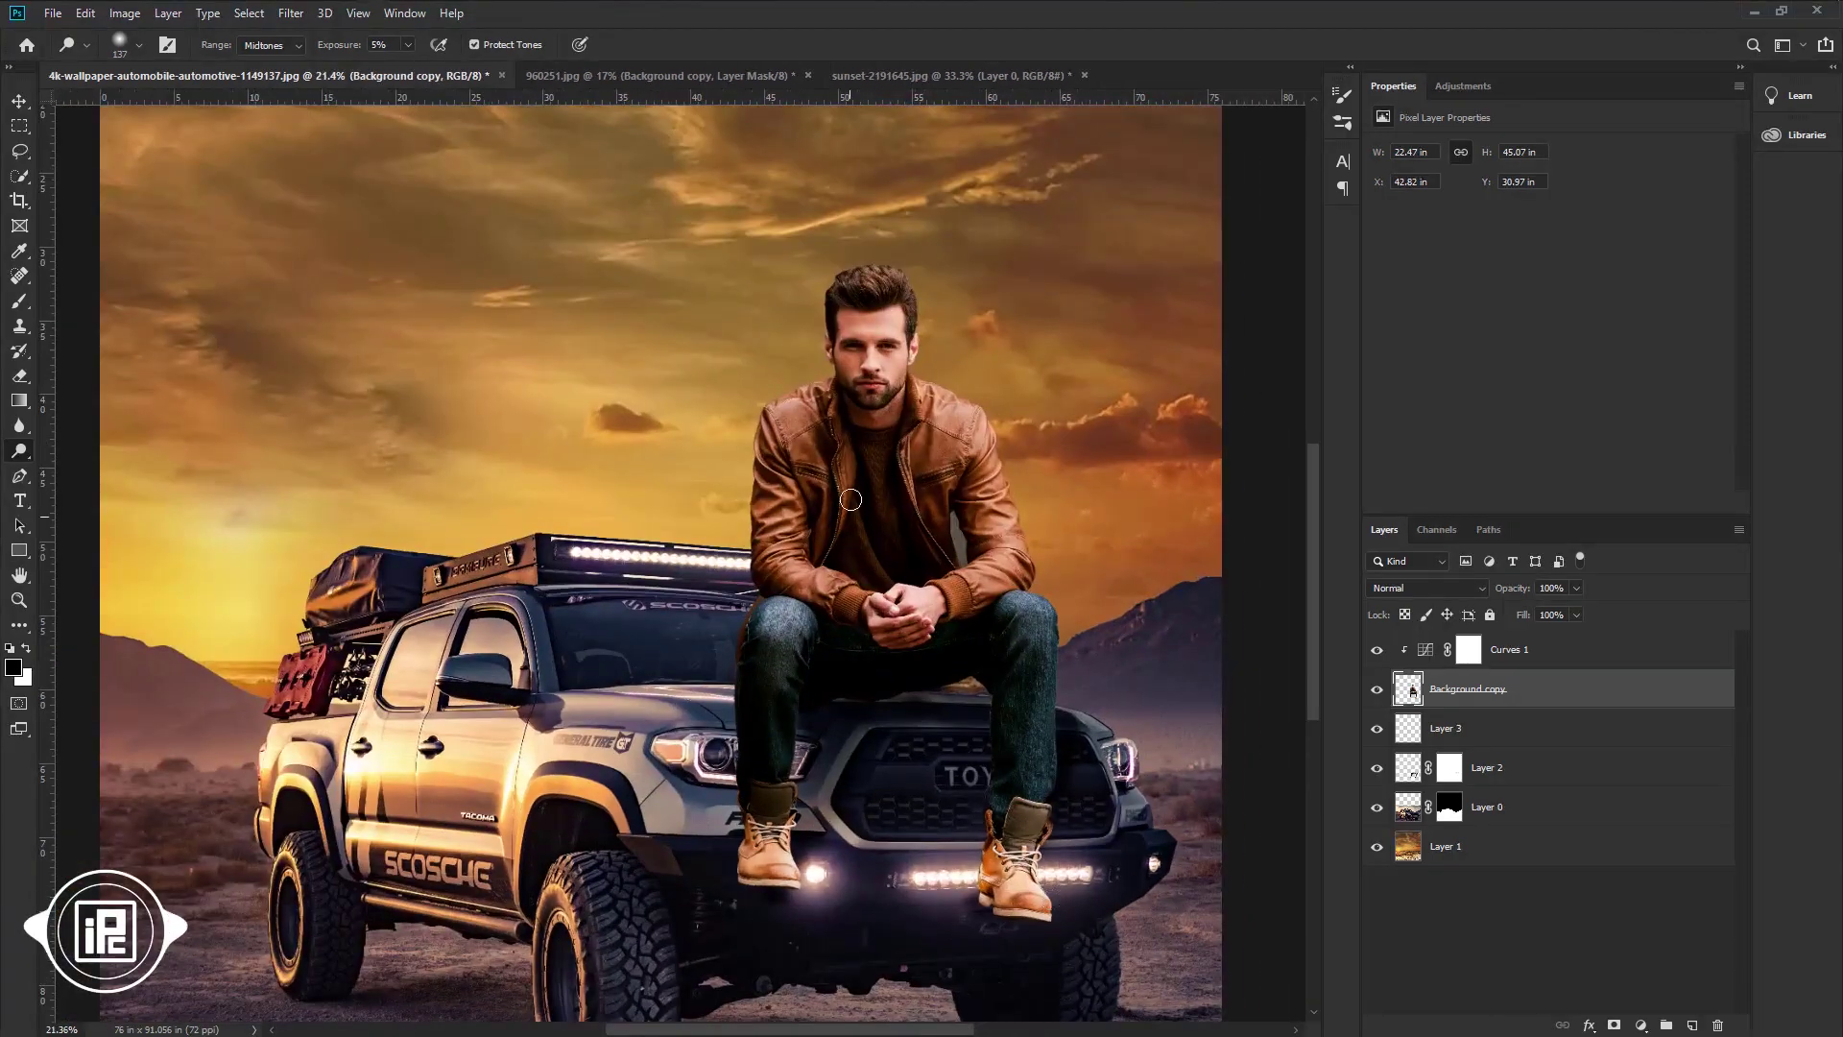
Darken the side of the man facing away from the sun with the Burn tool, midtones at 20% exposure and 301 px.
scroll(850, 500, up, 4)
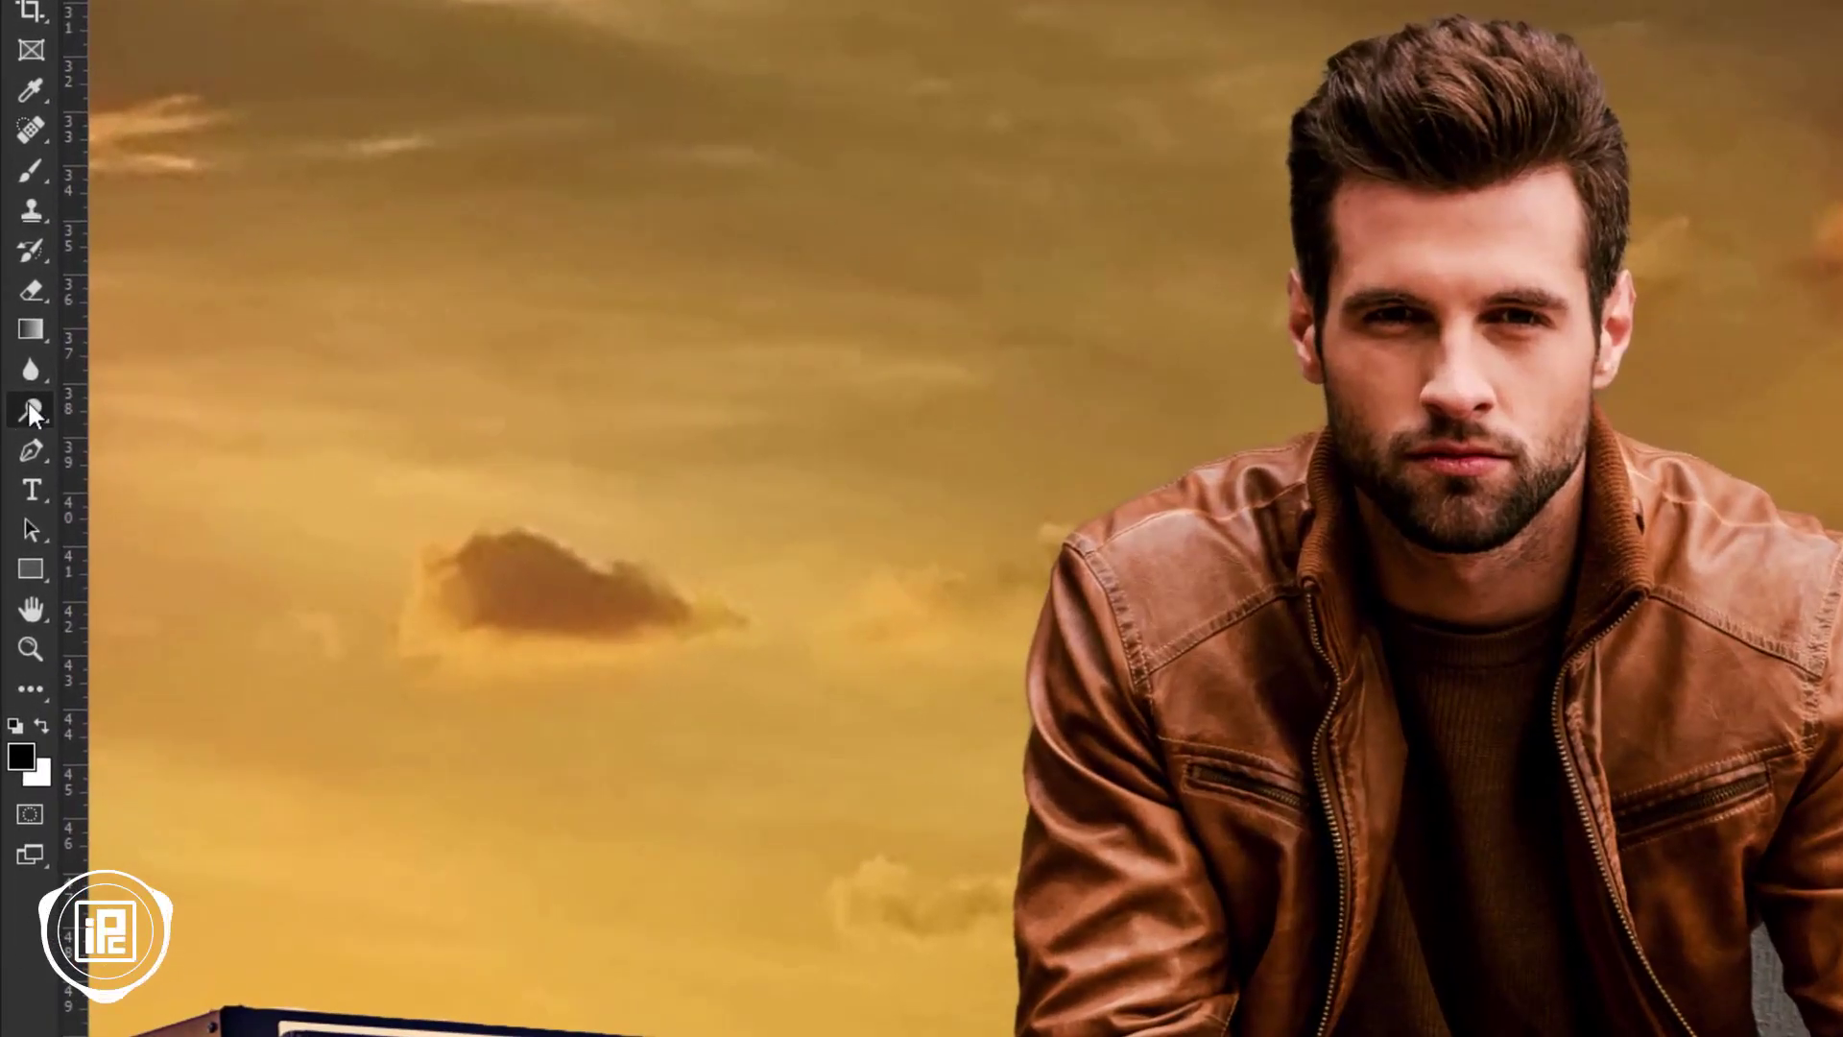
right_click(27, 399)
click(177, 436)
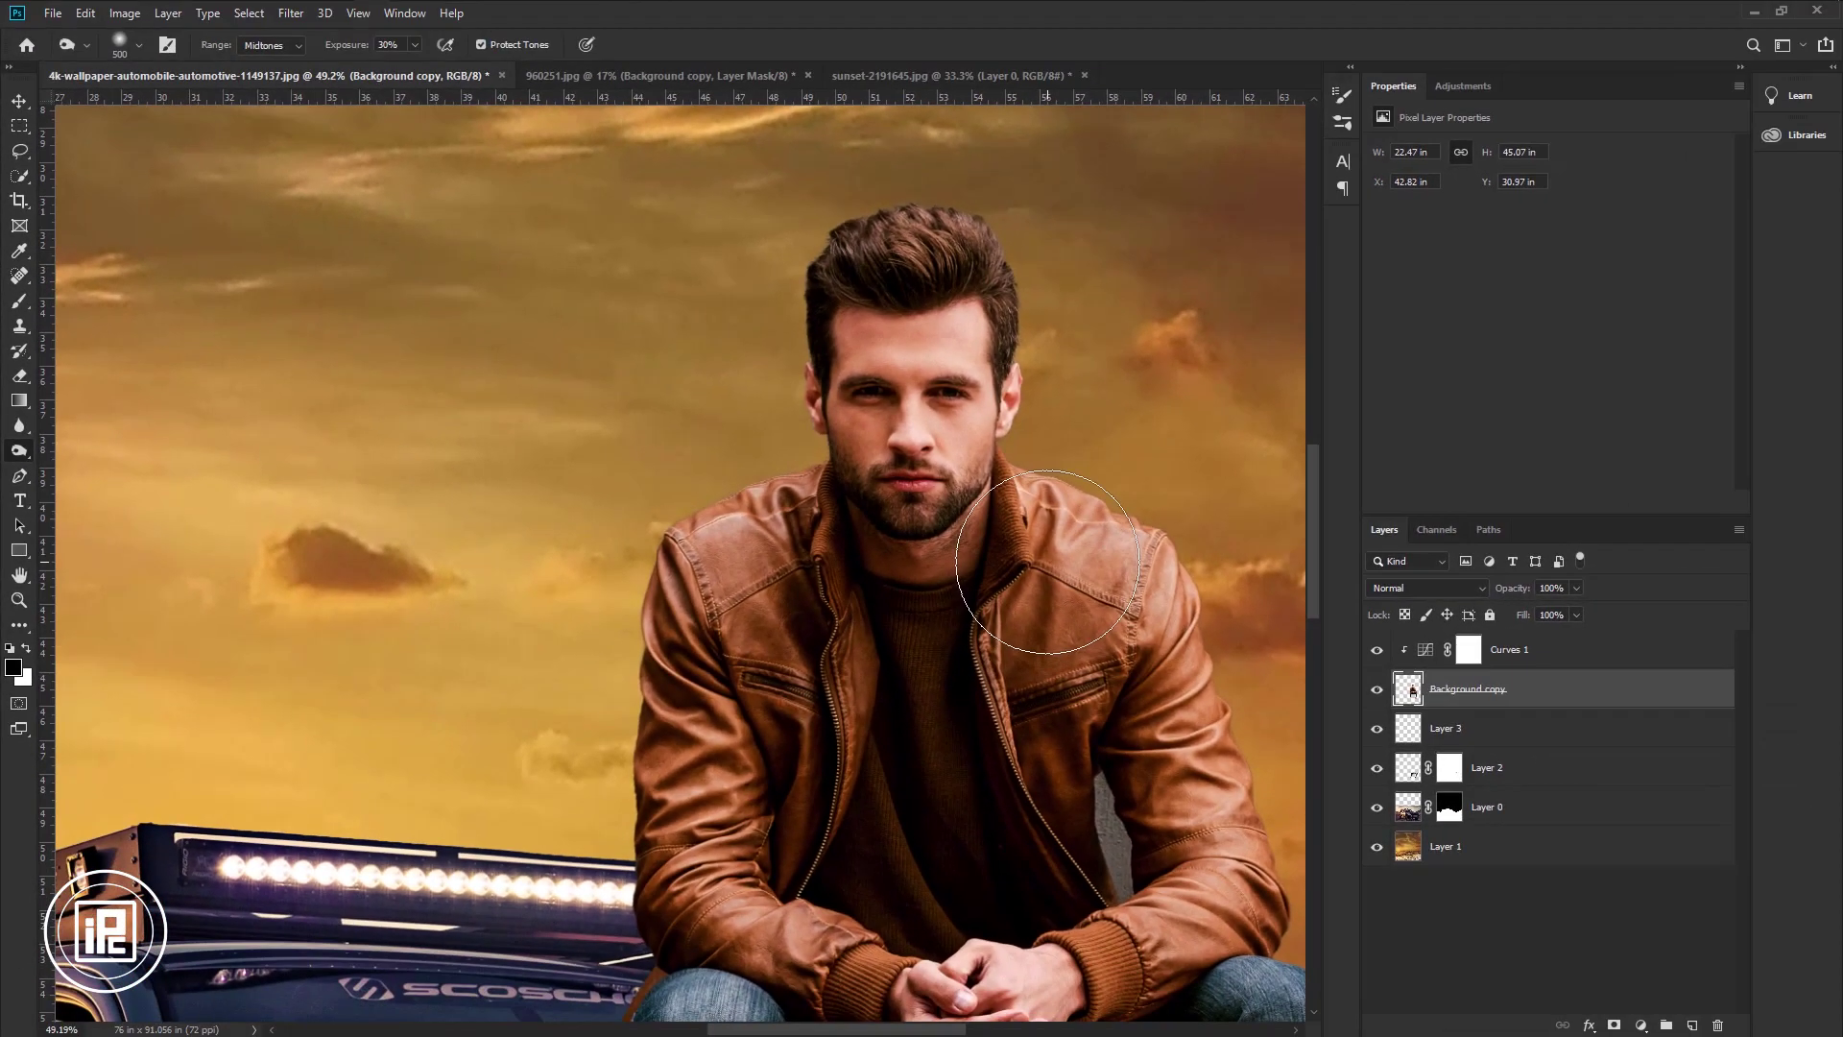
drag(1029, 444, 983, 444)
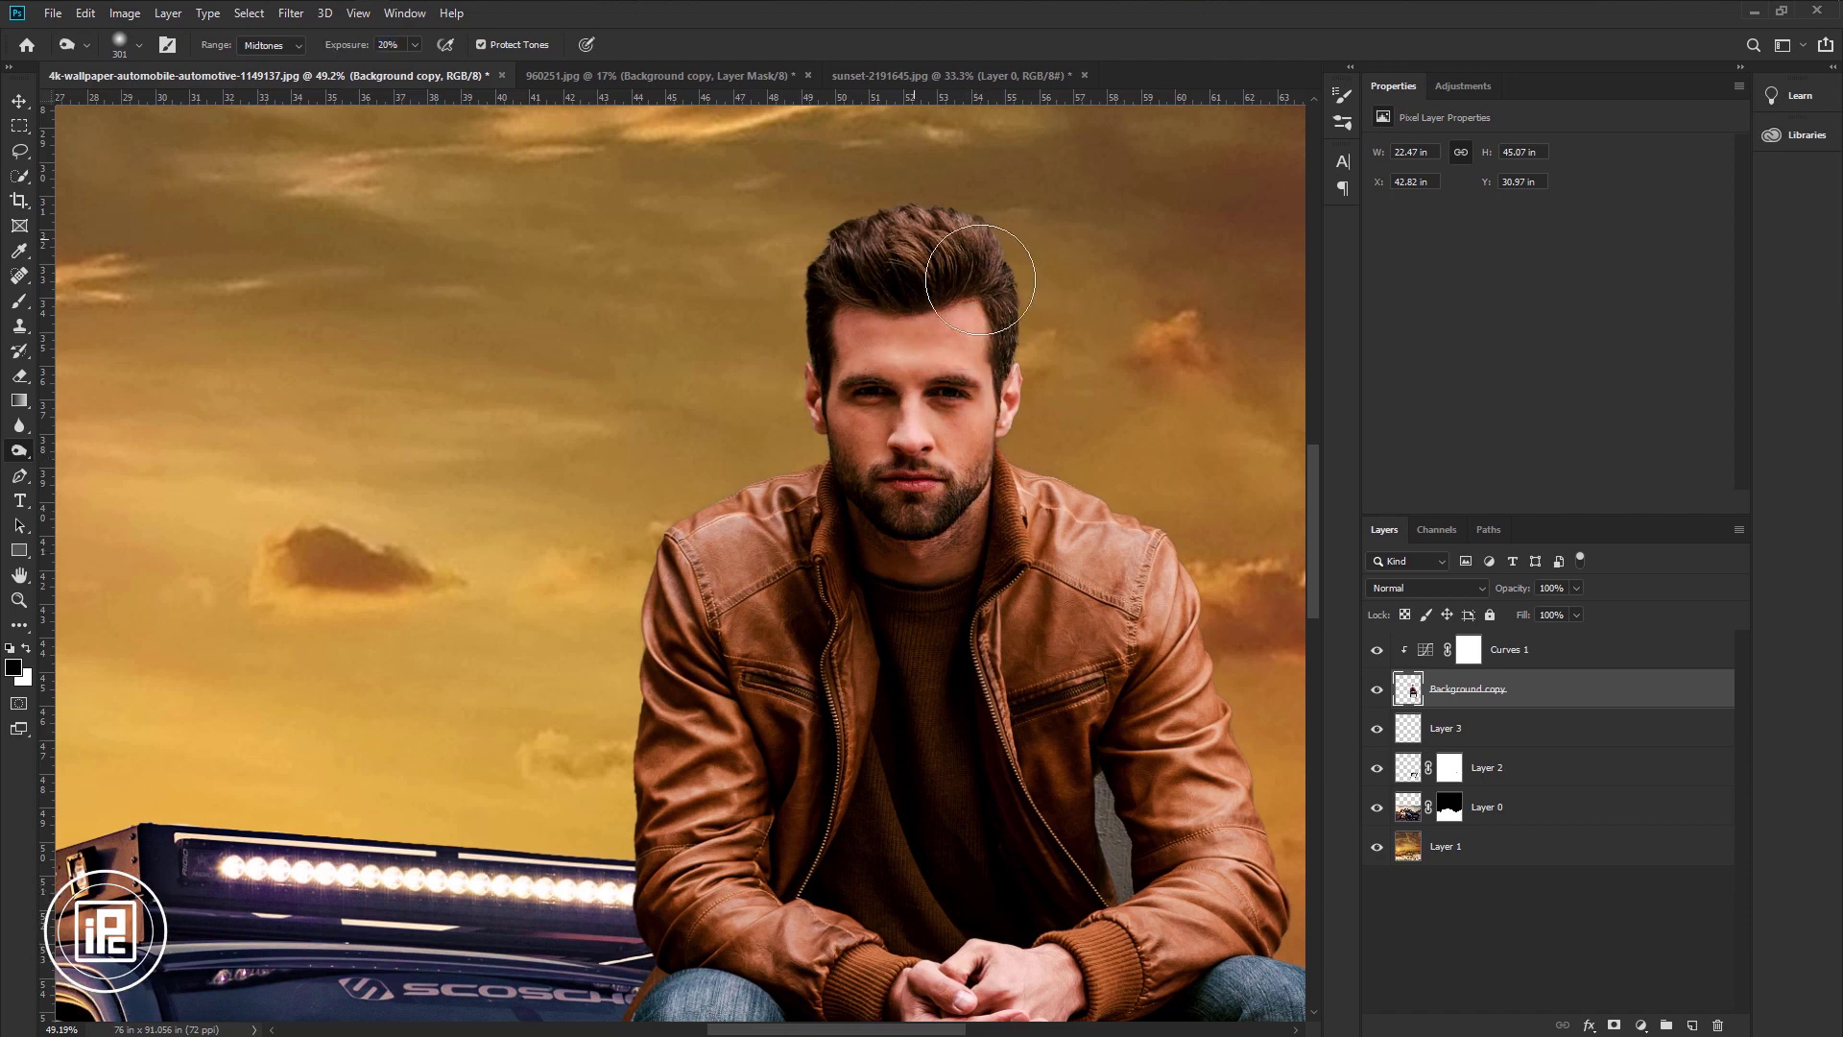
scroll(647, 768, down, 2)
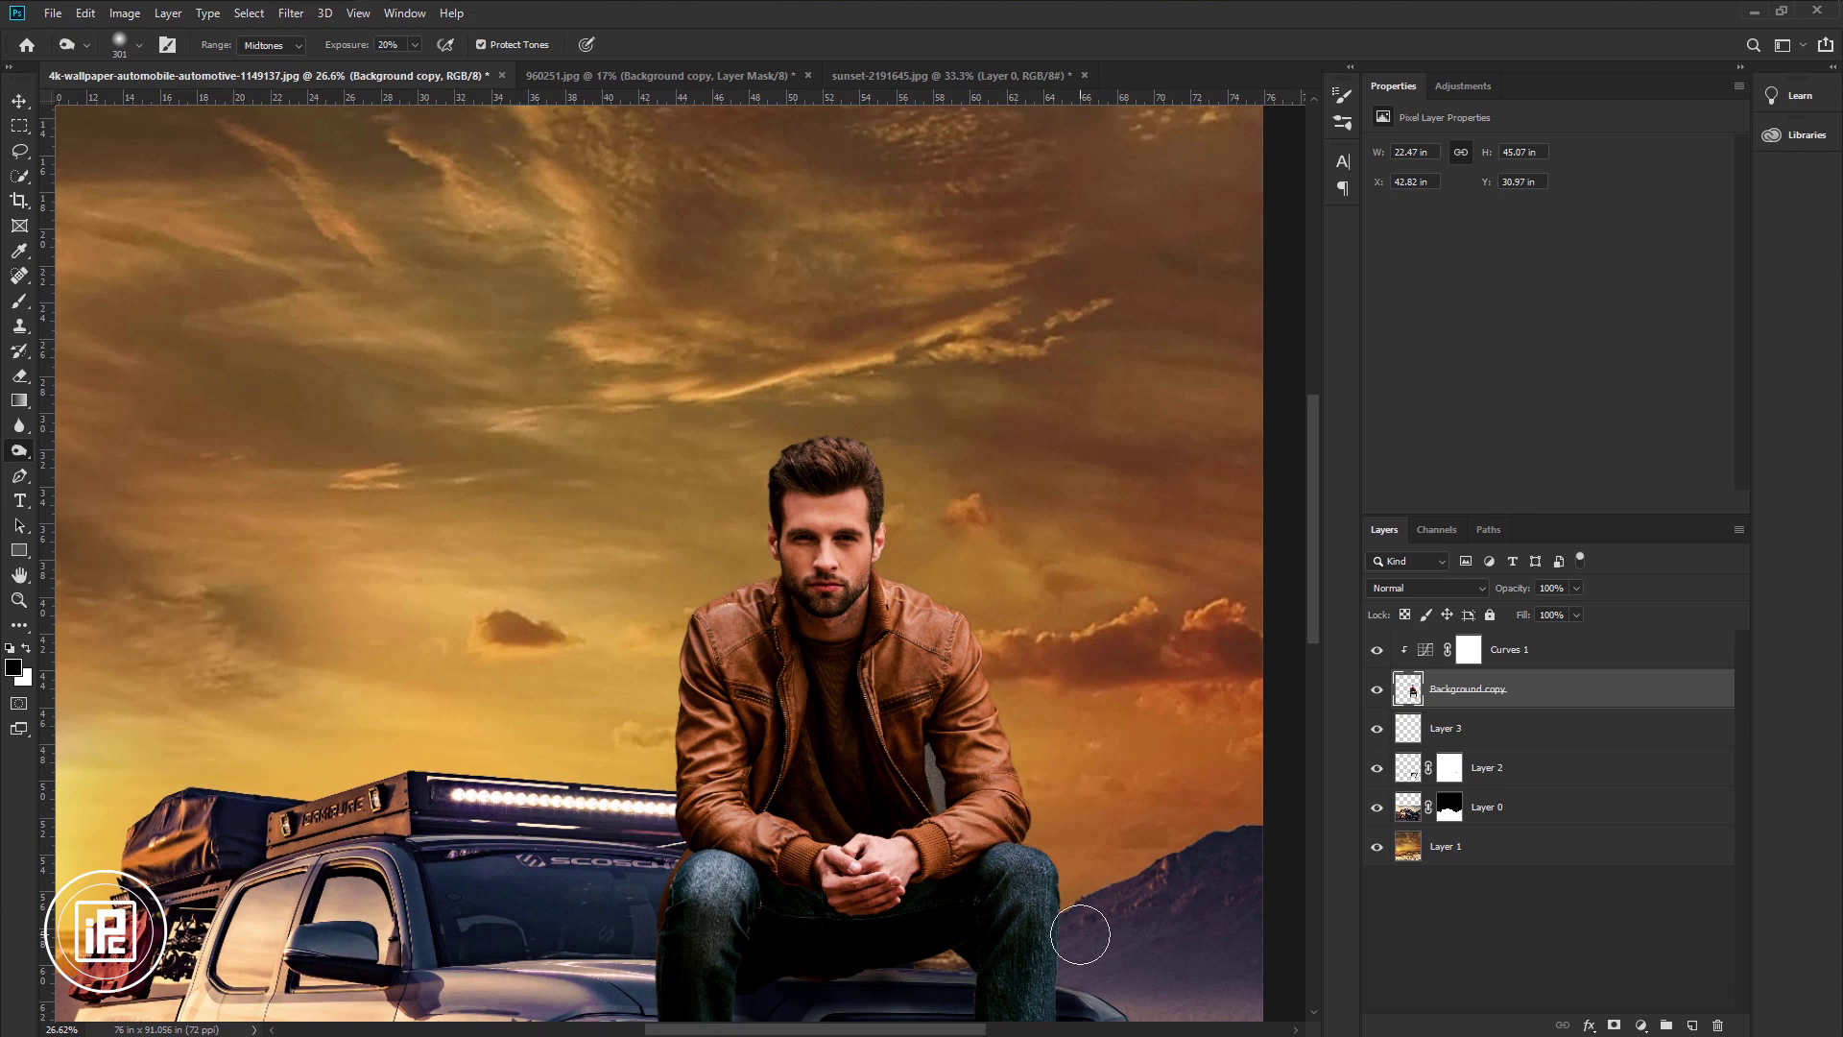
scroll(644, 748, down, 2)
Erase the middle of the leftover grey background between the man's jacket and arm with a 26 px eraser at 100% opacity.
scroll(960, 421, up, 10)
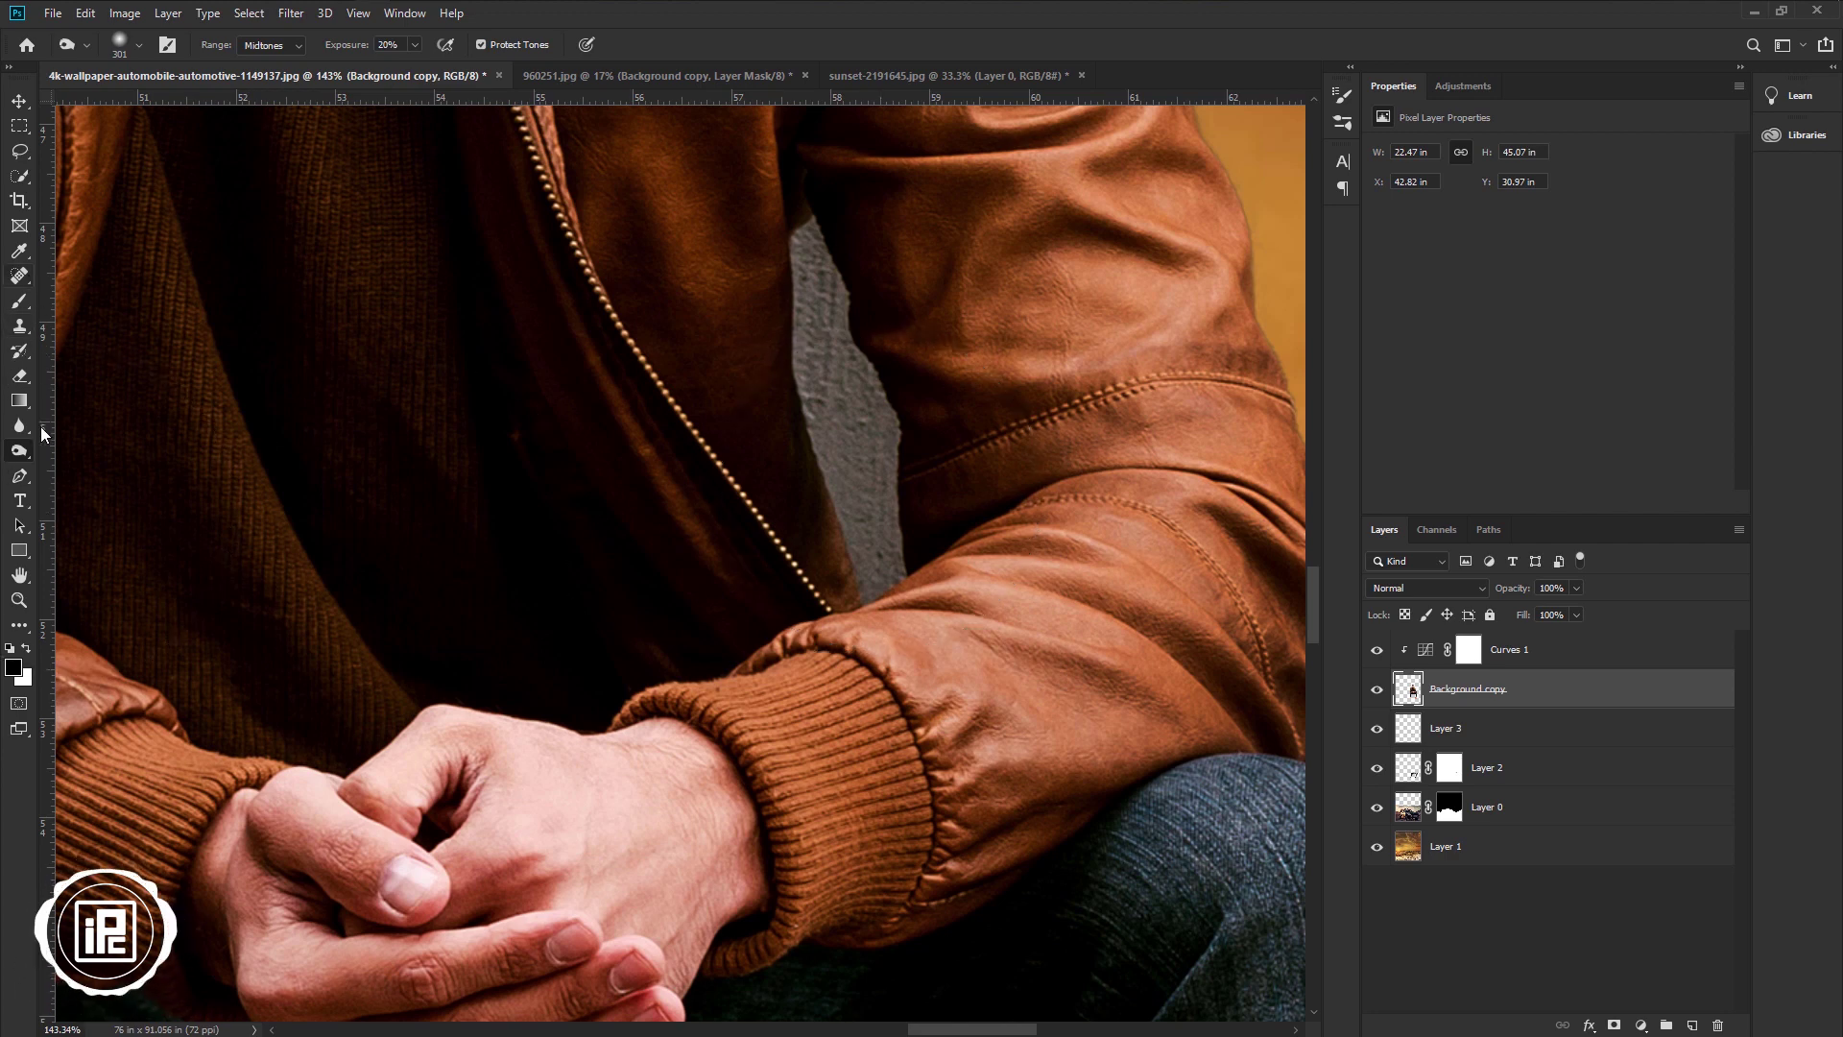
click(20, 376)
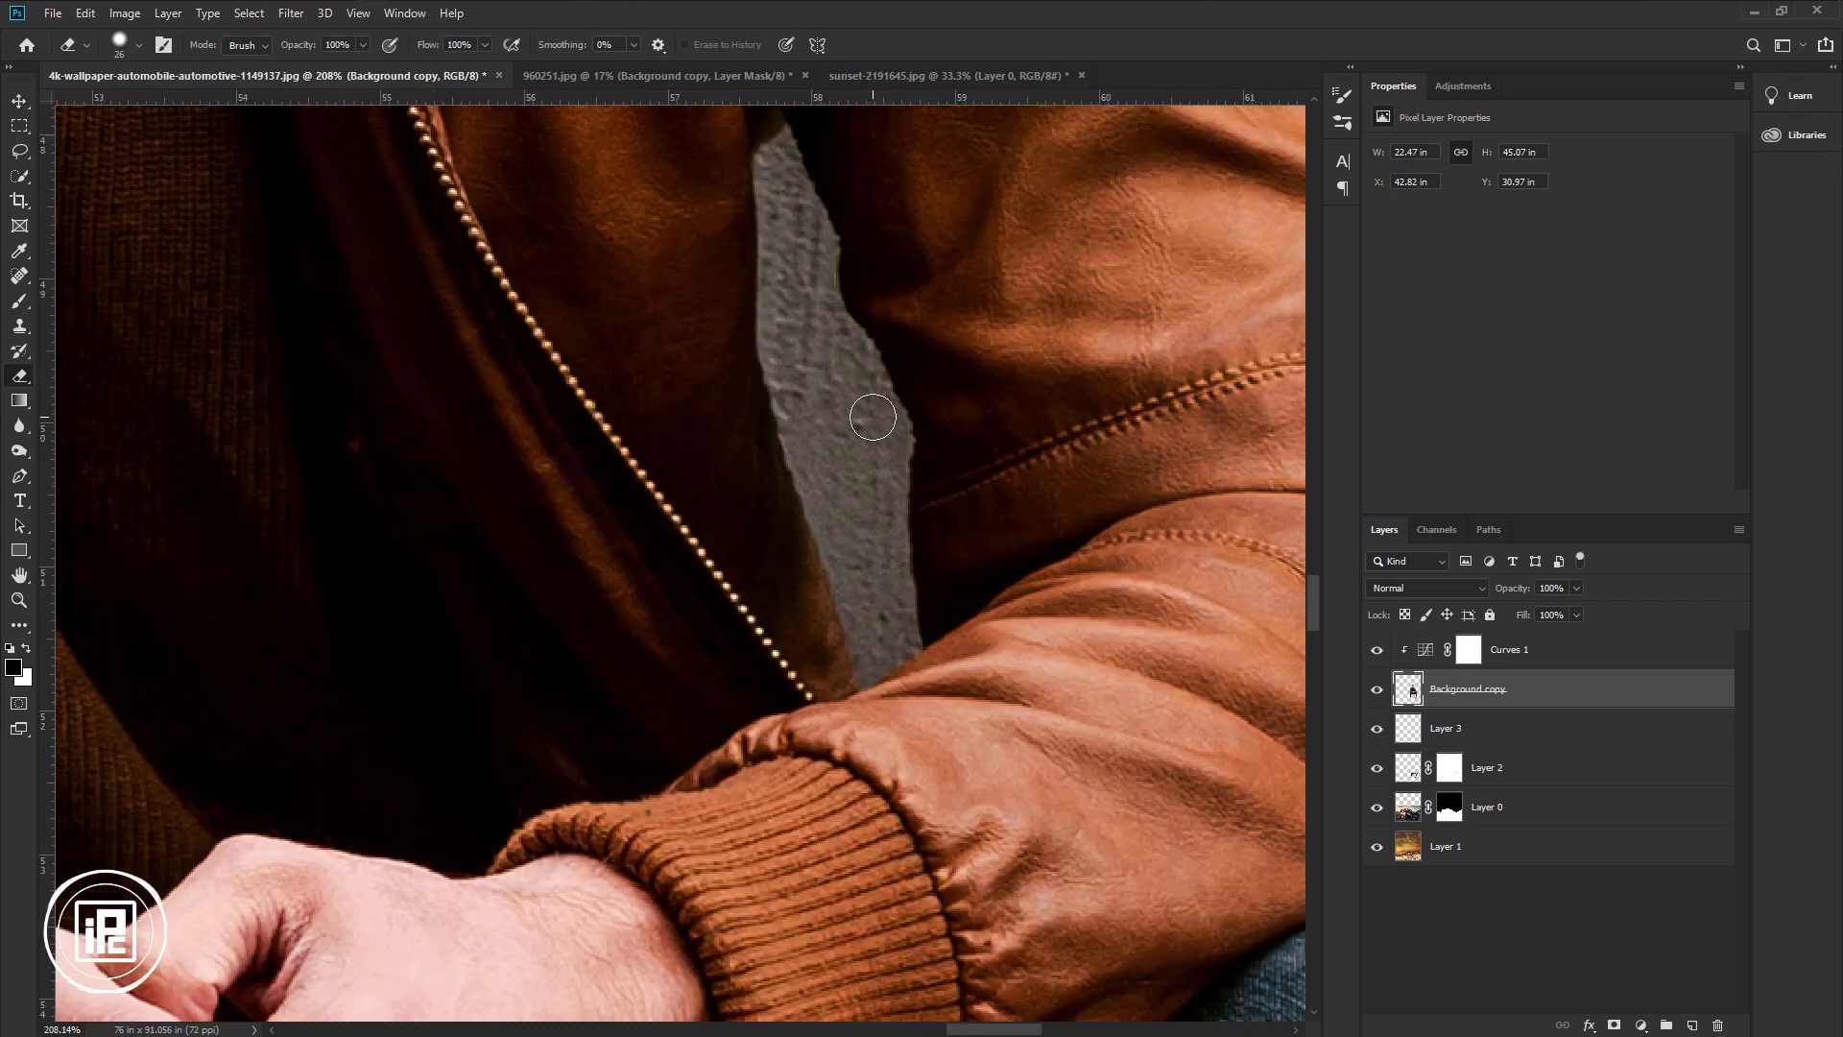
scroll(868, 412, up, 3)
drag(828, 365, 884, 626)
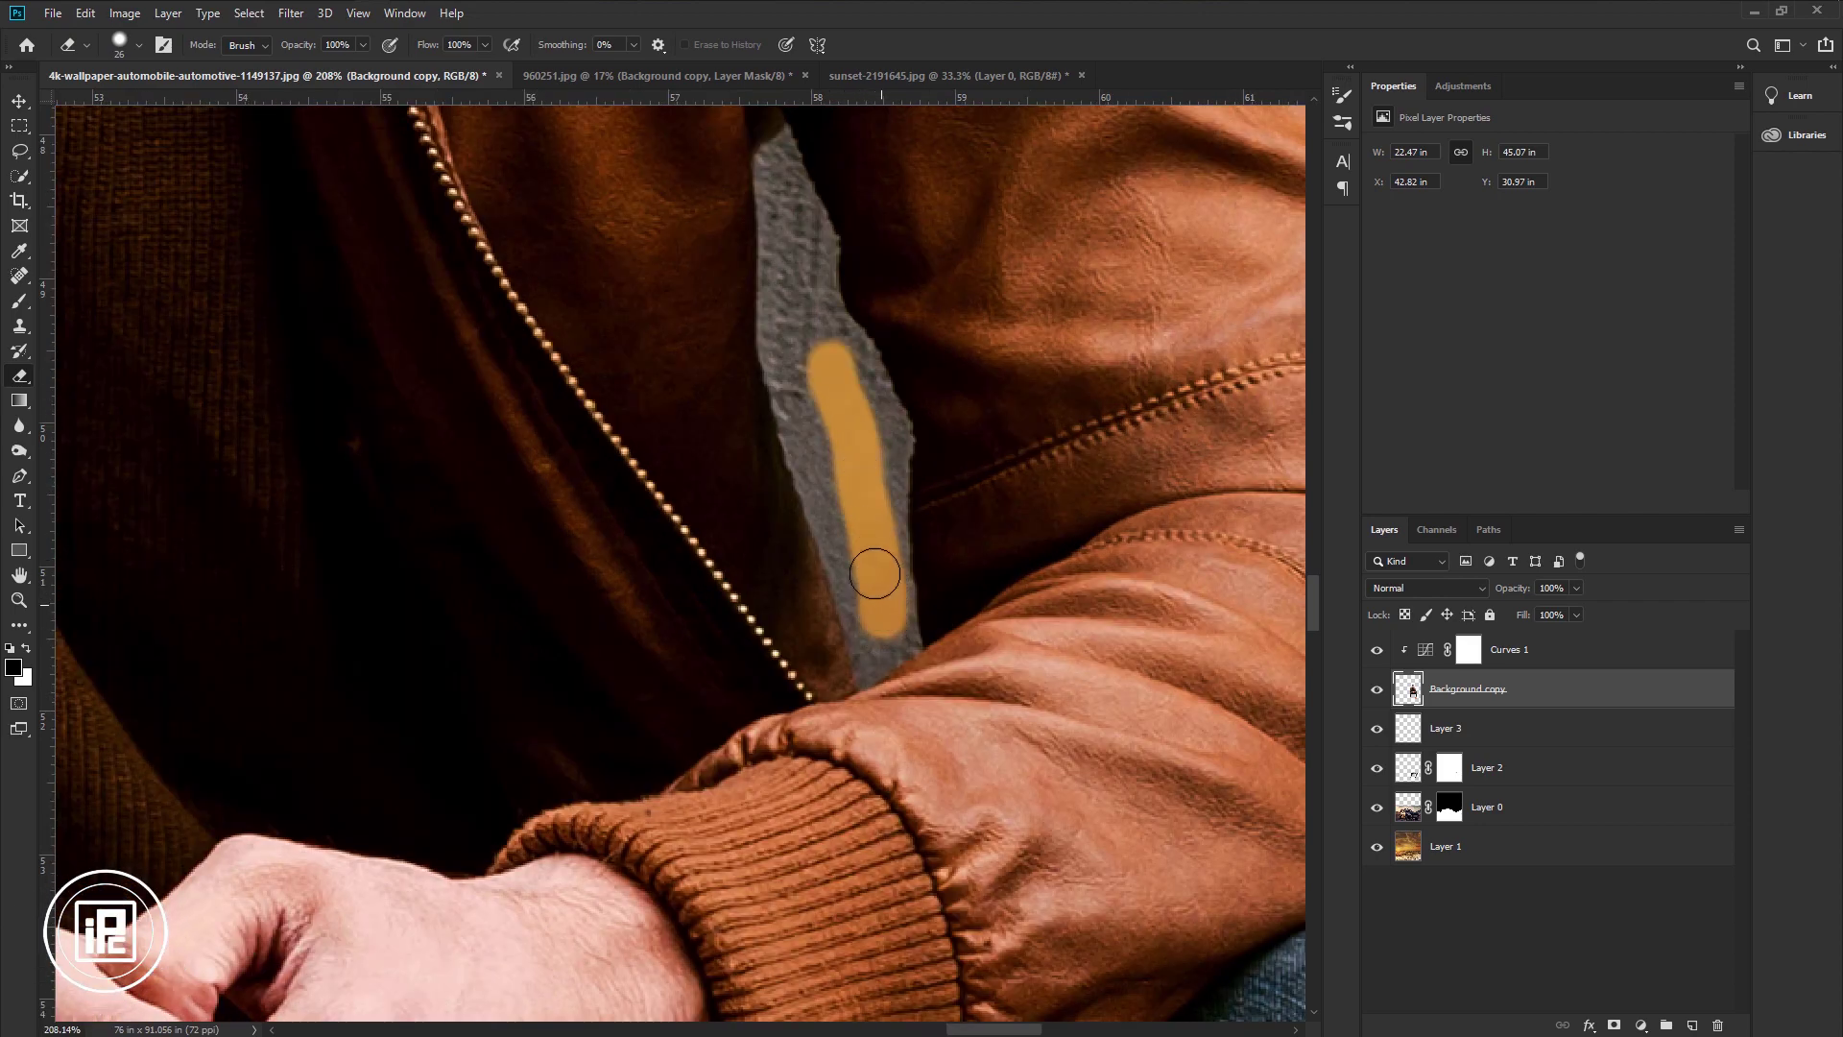
drag(780, 197, 851, 528)
Increase the eraser's hardness, shrink it, and erase the remaining grey along the edges of the gap between jacket and arm.
right_click(837, 442)
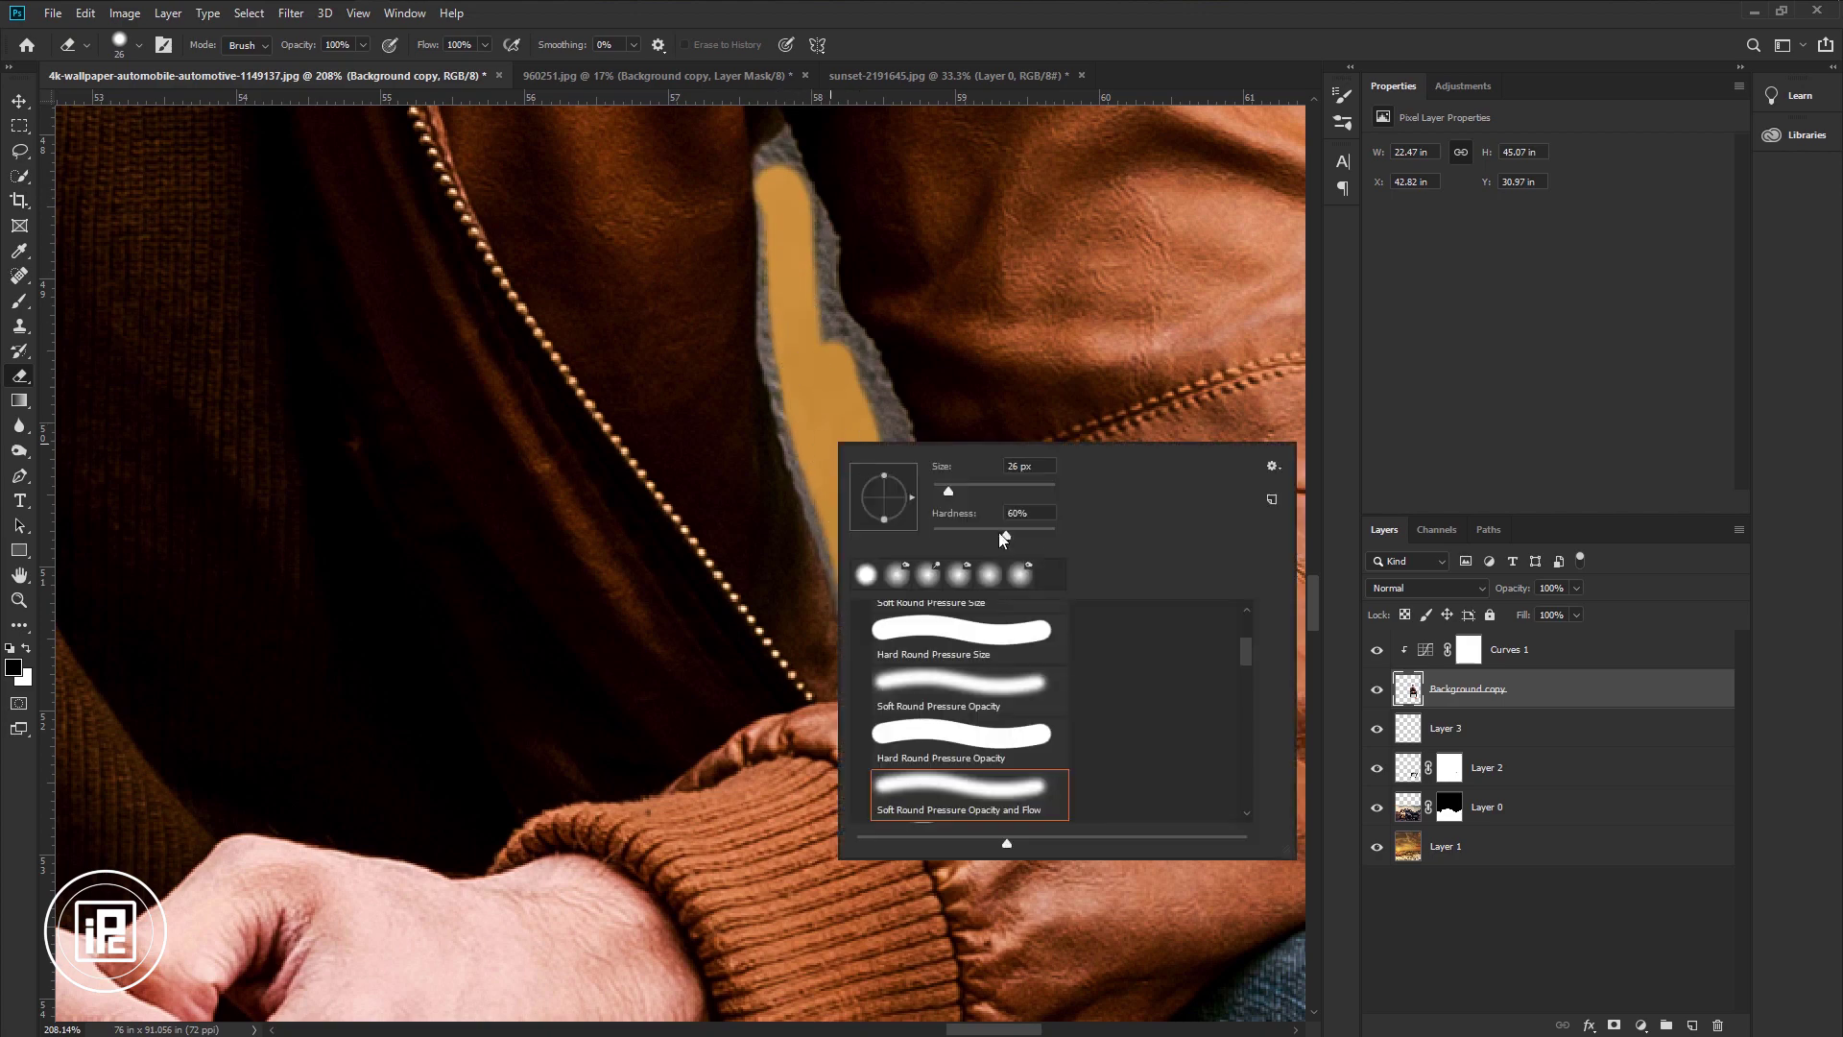
drag(1004, 535, 1014, 535)
scroll(803, 337, up, 2)
scroll(772, 202, up, 6)
key(bracketleft)
key(bracketleft)
key(bracketleft)
key(bracketleft)
key(bracketleft)
key(bracketleft)
key(bracketleft)
mouse_move(750, 325)
mouse_down()
mouse_move(751, 271)
mouse_move(804, 257)
mouse_move(1010, 768)
mouse_up()
mouse_move(793, 270)
mouse_down()
mouse_move(856, 433)
mouse_move(865, 585)
mouse_move(858, 505)
mouse_move(973, 745)
mouse_move(926, 677)
mouse_move(987, 760)
mouse_up()
scroll(987, 761, down, 3)
mouse_move(987, 473)
mouse_down()
mouse_move(1008, 807)
mouse_move(989, 864)
mouse_move(915, 844)
mouse_move(779, 449)
mouse_up()
scroll(807, 205, up, 2)
mouse_move(806, 206)
mouse_down()
mouse_move(809, 445)
mouse_move(856, 660)
mouse_move(1017, 681)
mouse_move(1018, 661)
mouse_move(952, 672)
mouse_move(1001, 829)
mouse_move(1030, 777)
mouse_move(1018, 554)
mouse_up()
scroll(1012, 679, down, 2)
key(v)
scroll(828, 656, down, 10)
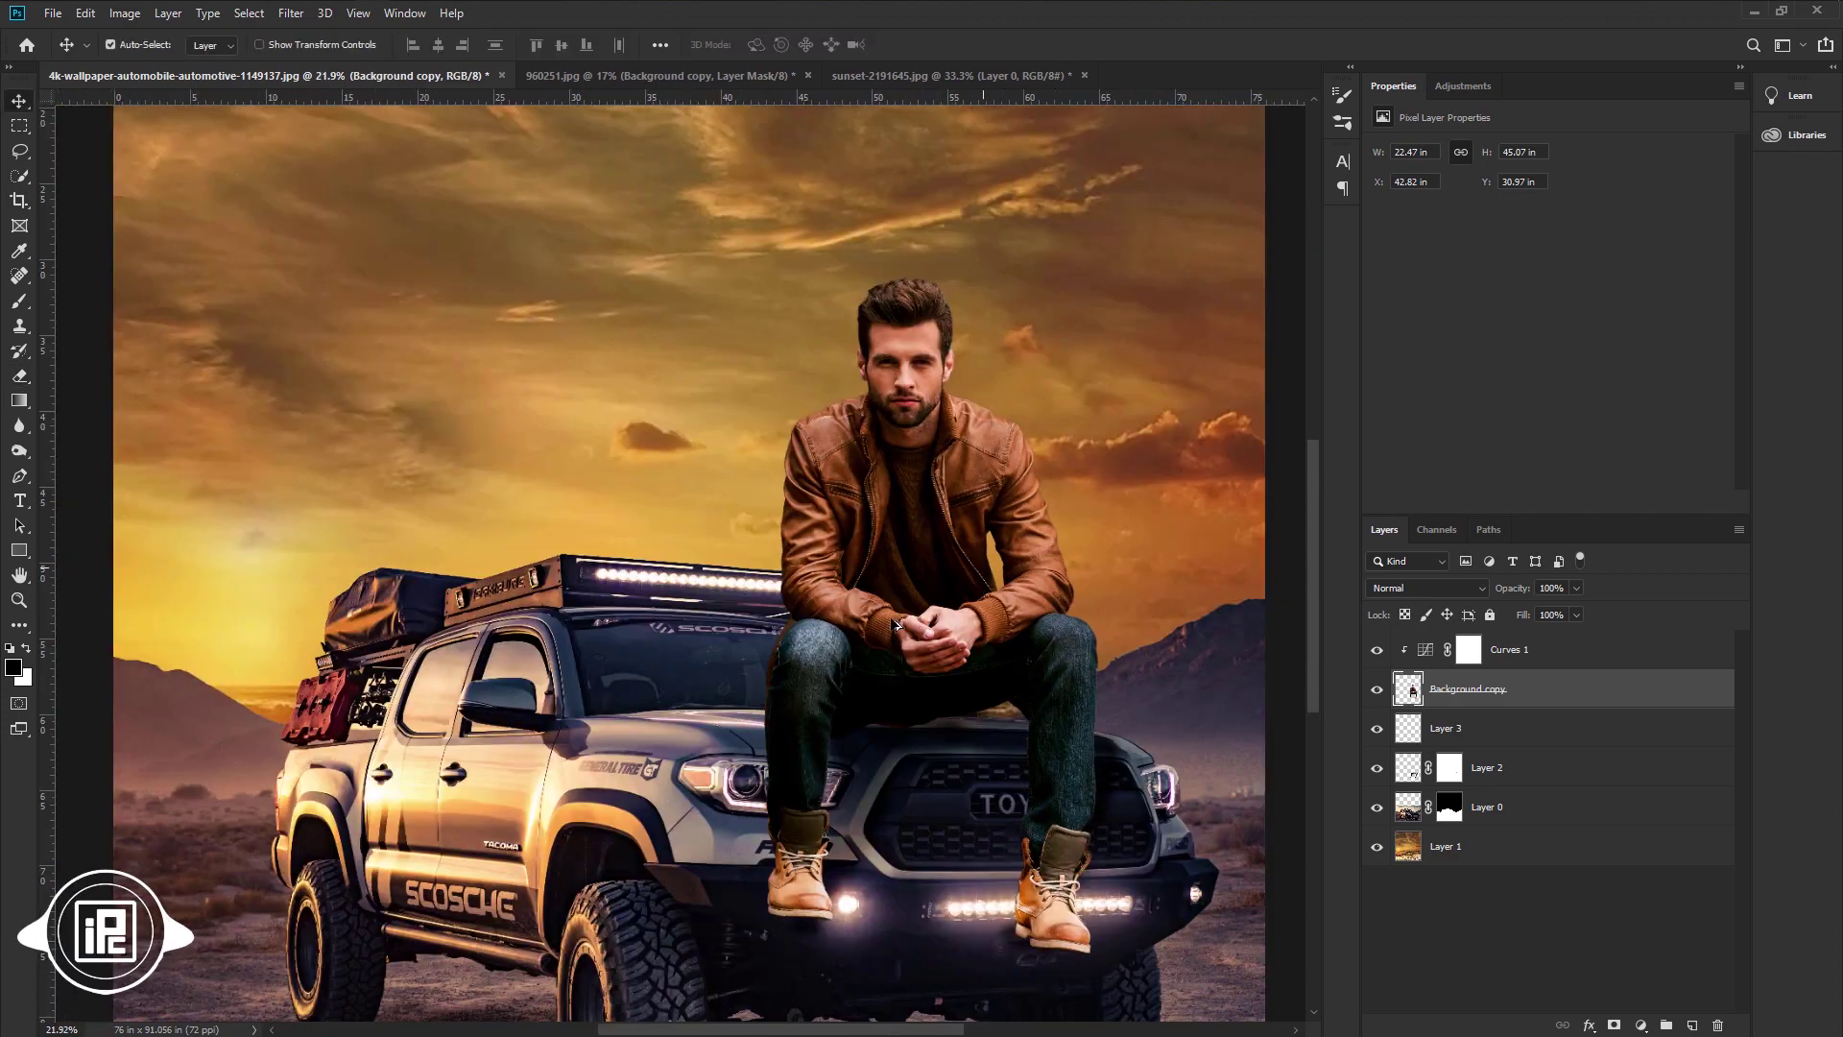
scroll(827, 656, down, 2)
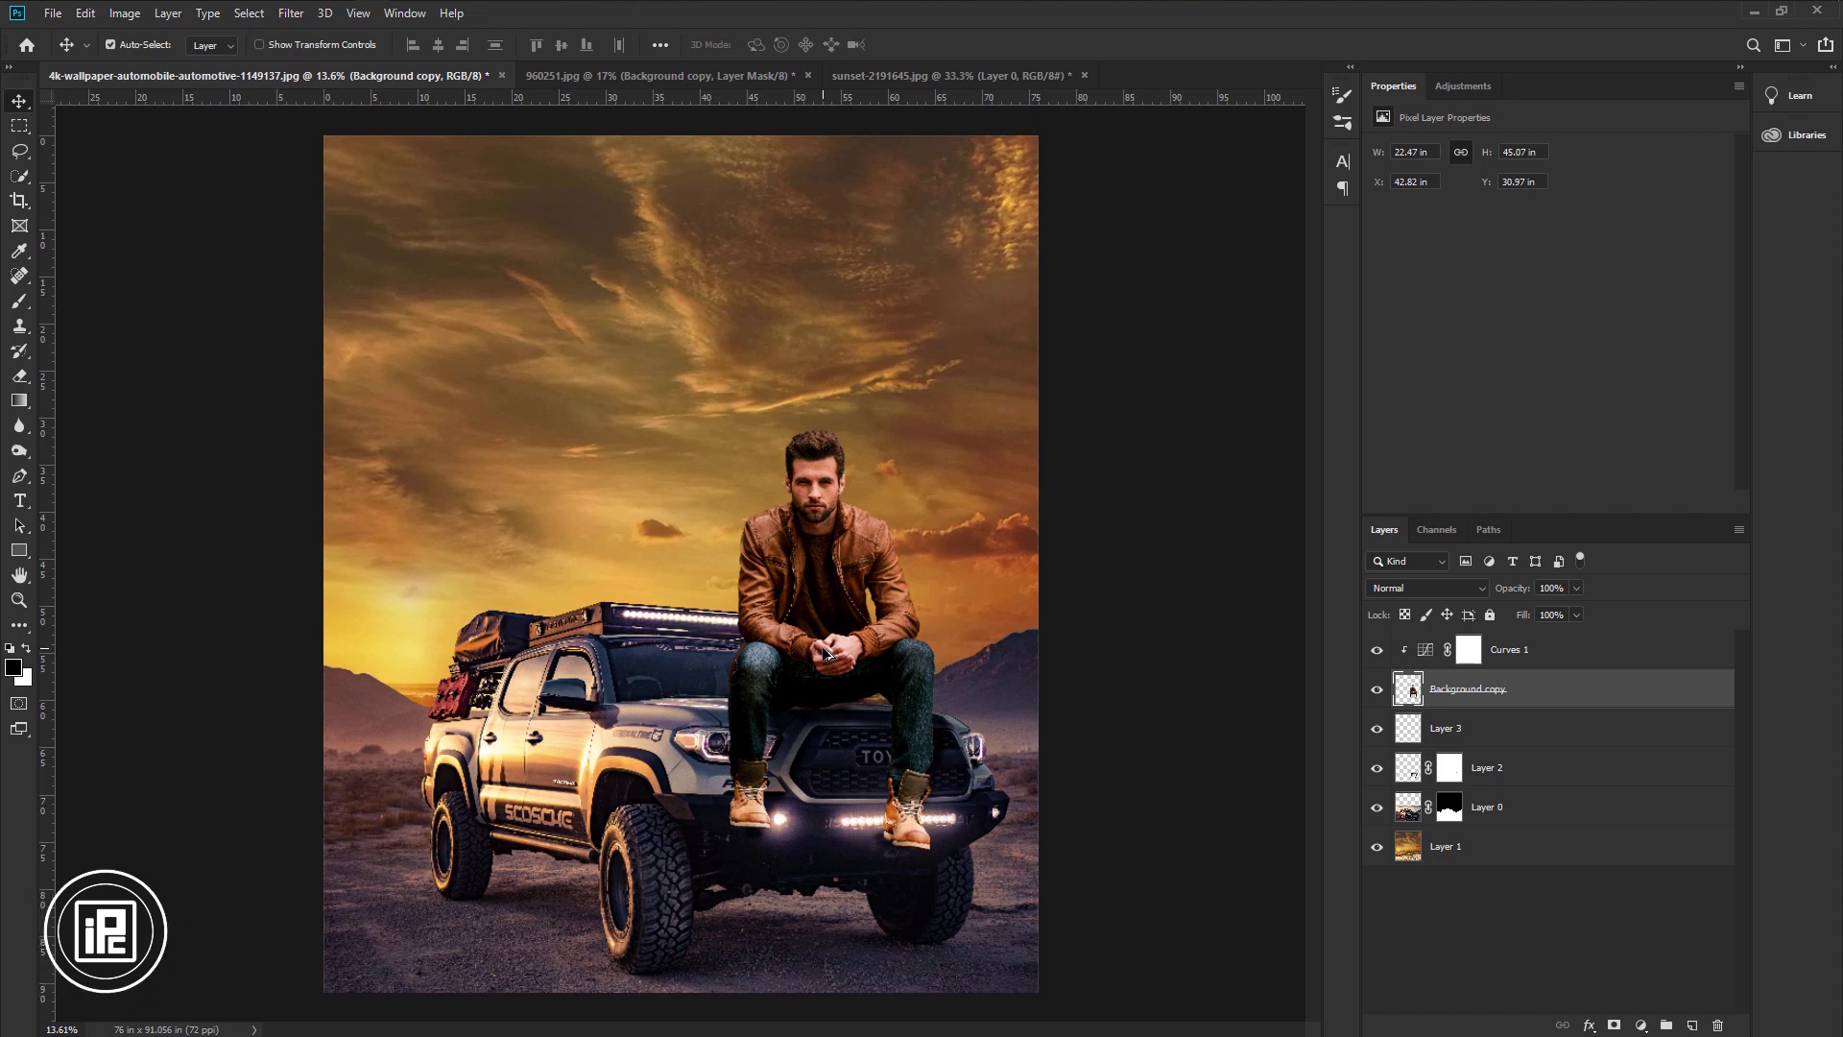
Add a new empty layer above the Curves adjustment and switch to the Brush tool.
click(1581, 659)
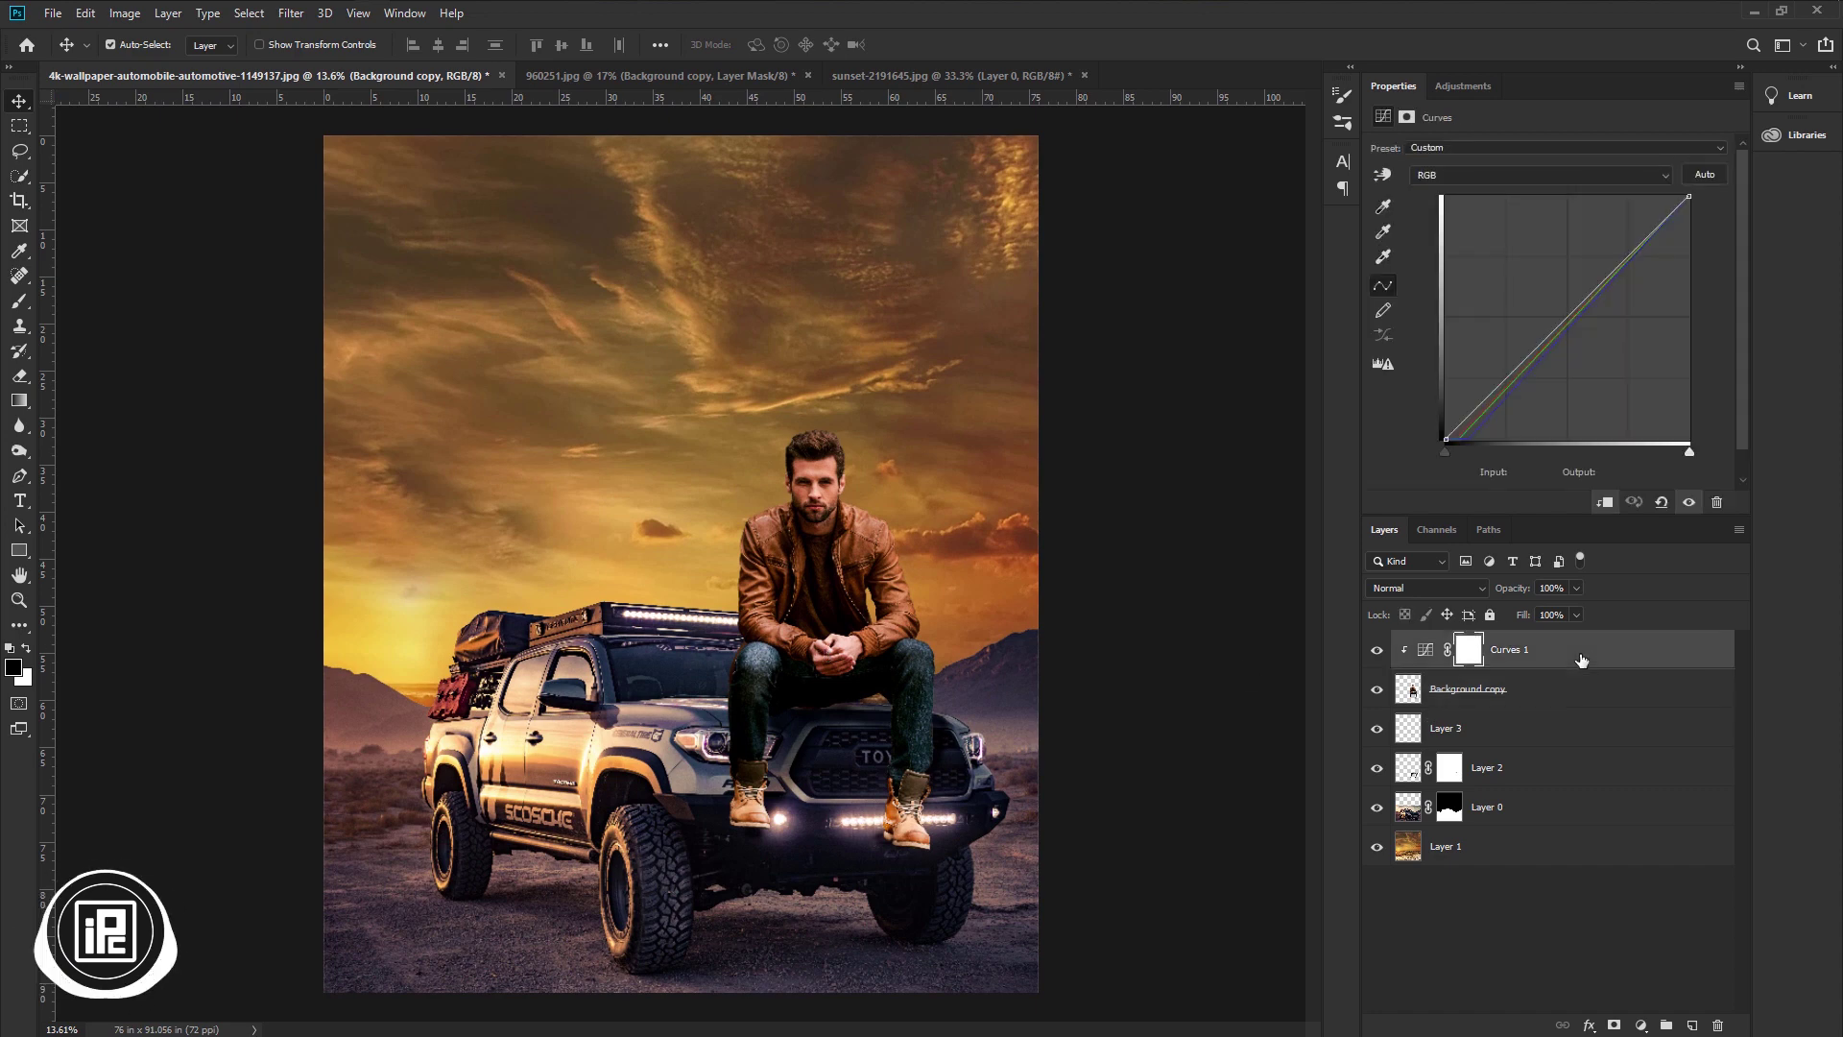
click(1695, 1026)
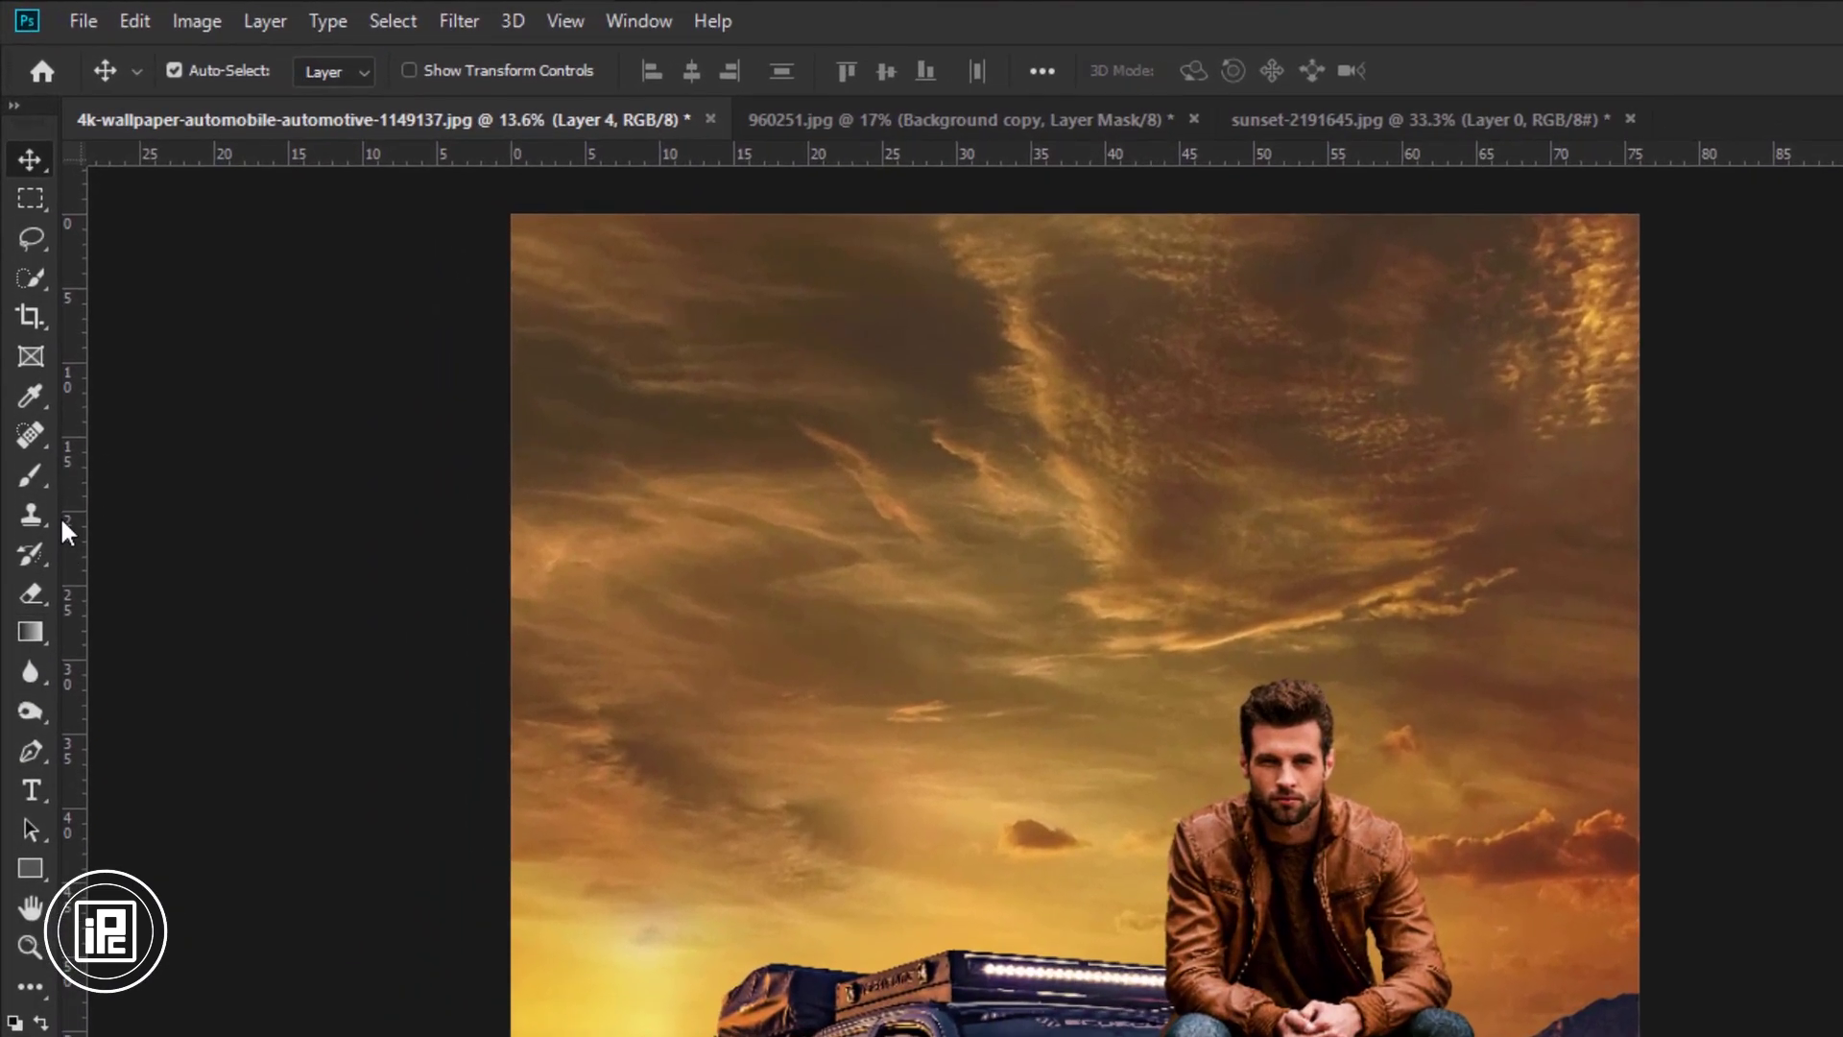
click(36, 473)
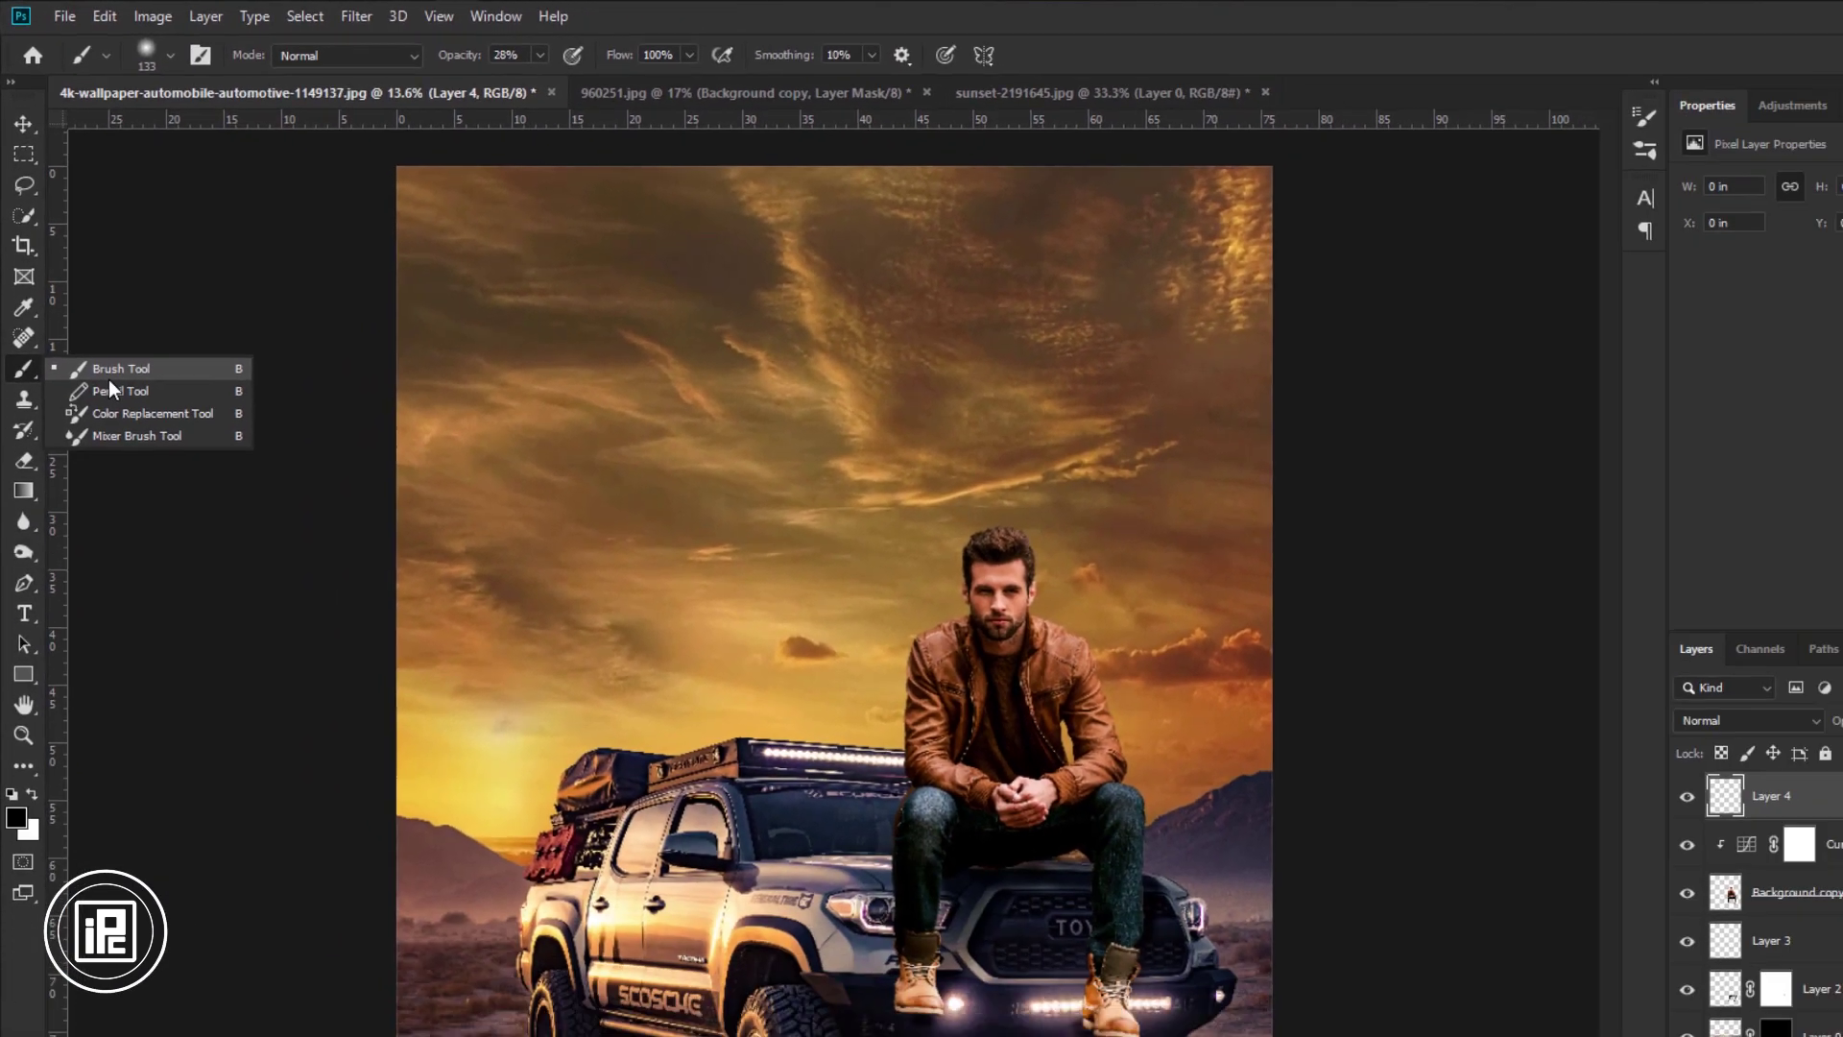
click(141, 484)
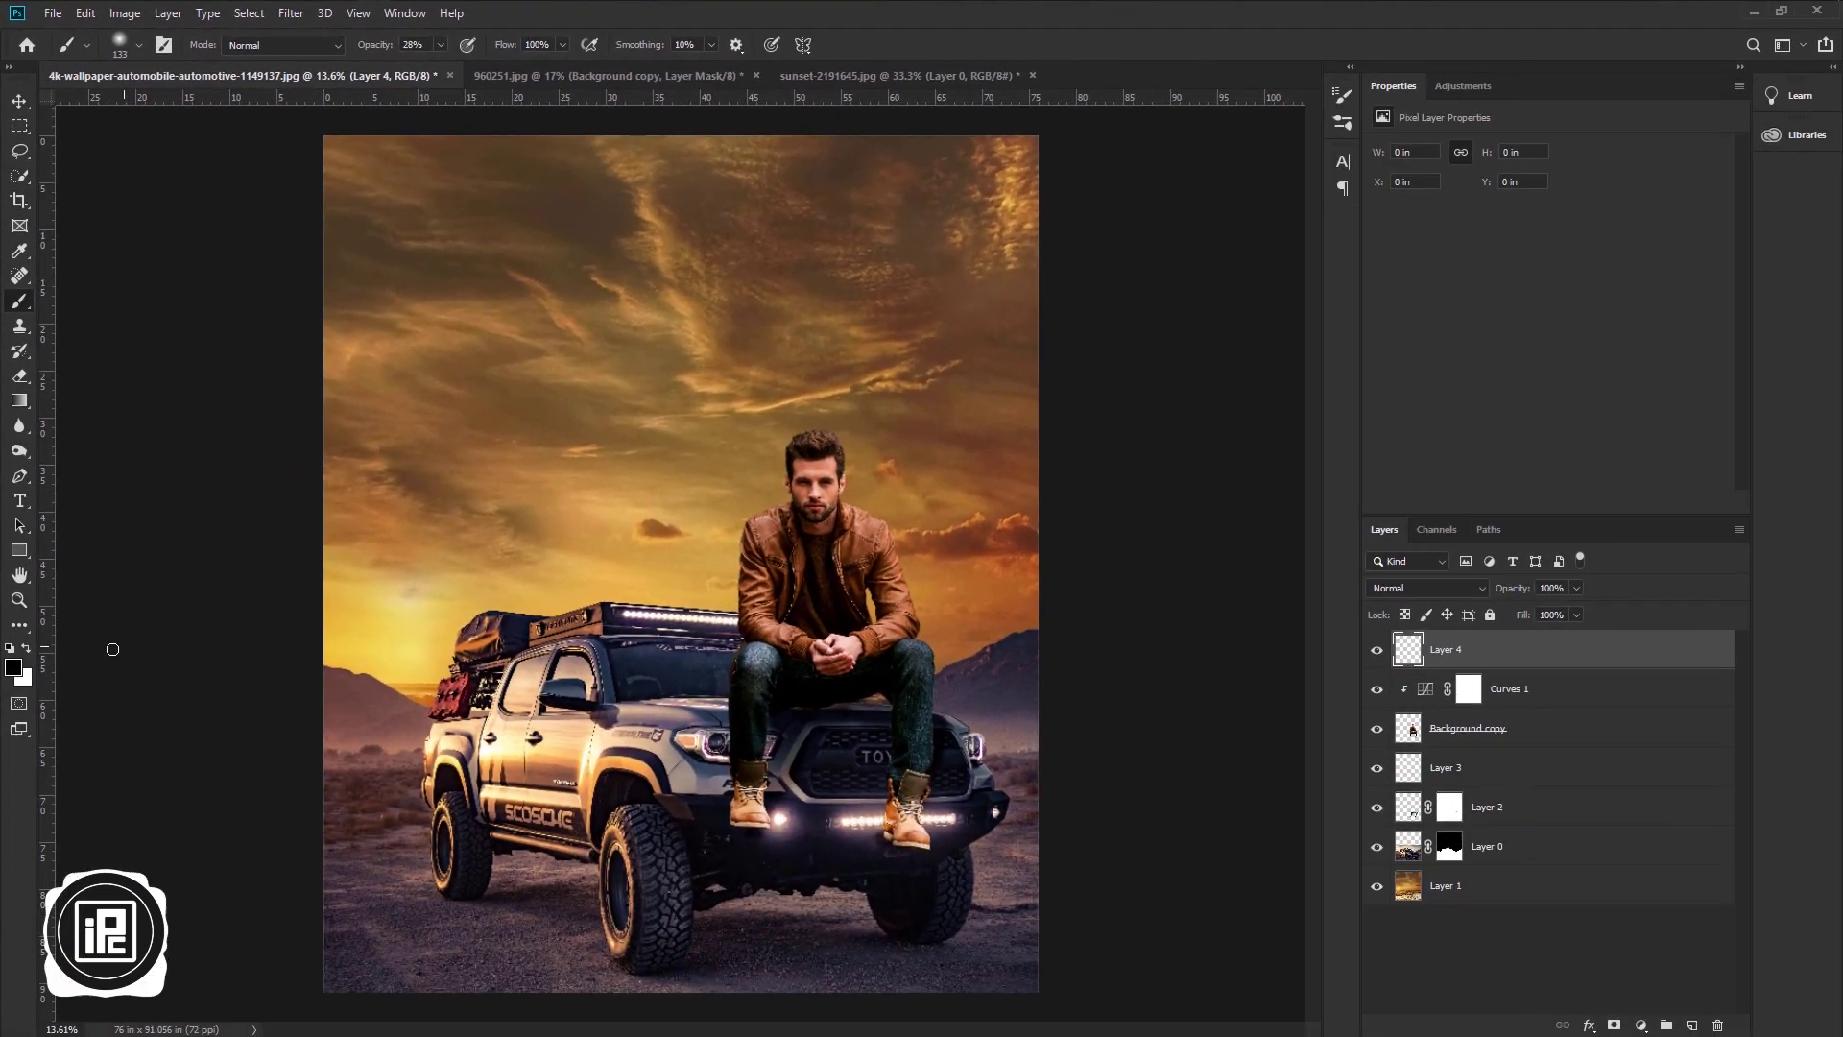
Set the foreground color to the orange #ff7e00.
click(13, 670)
text(ff5a00)
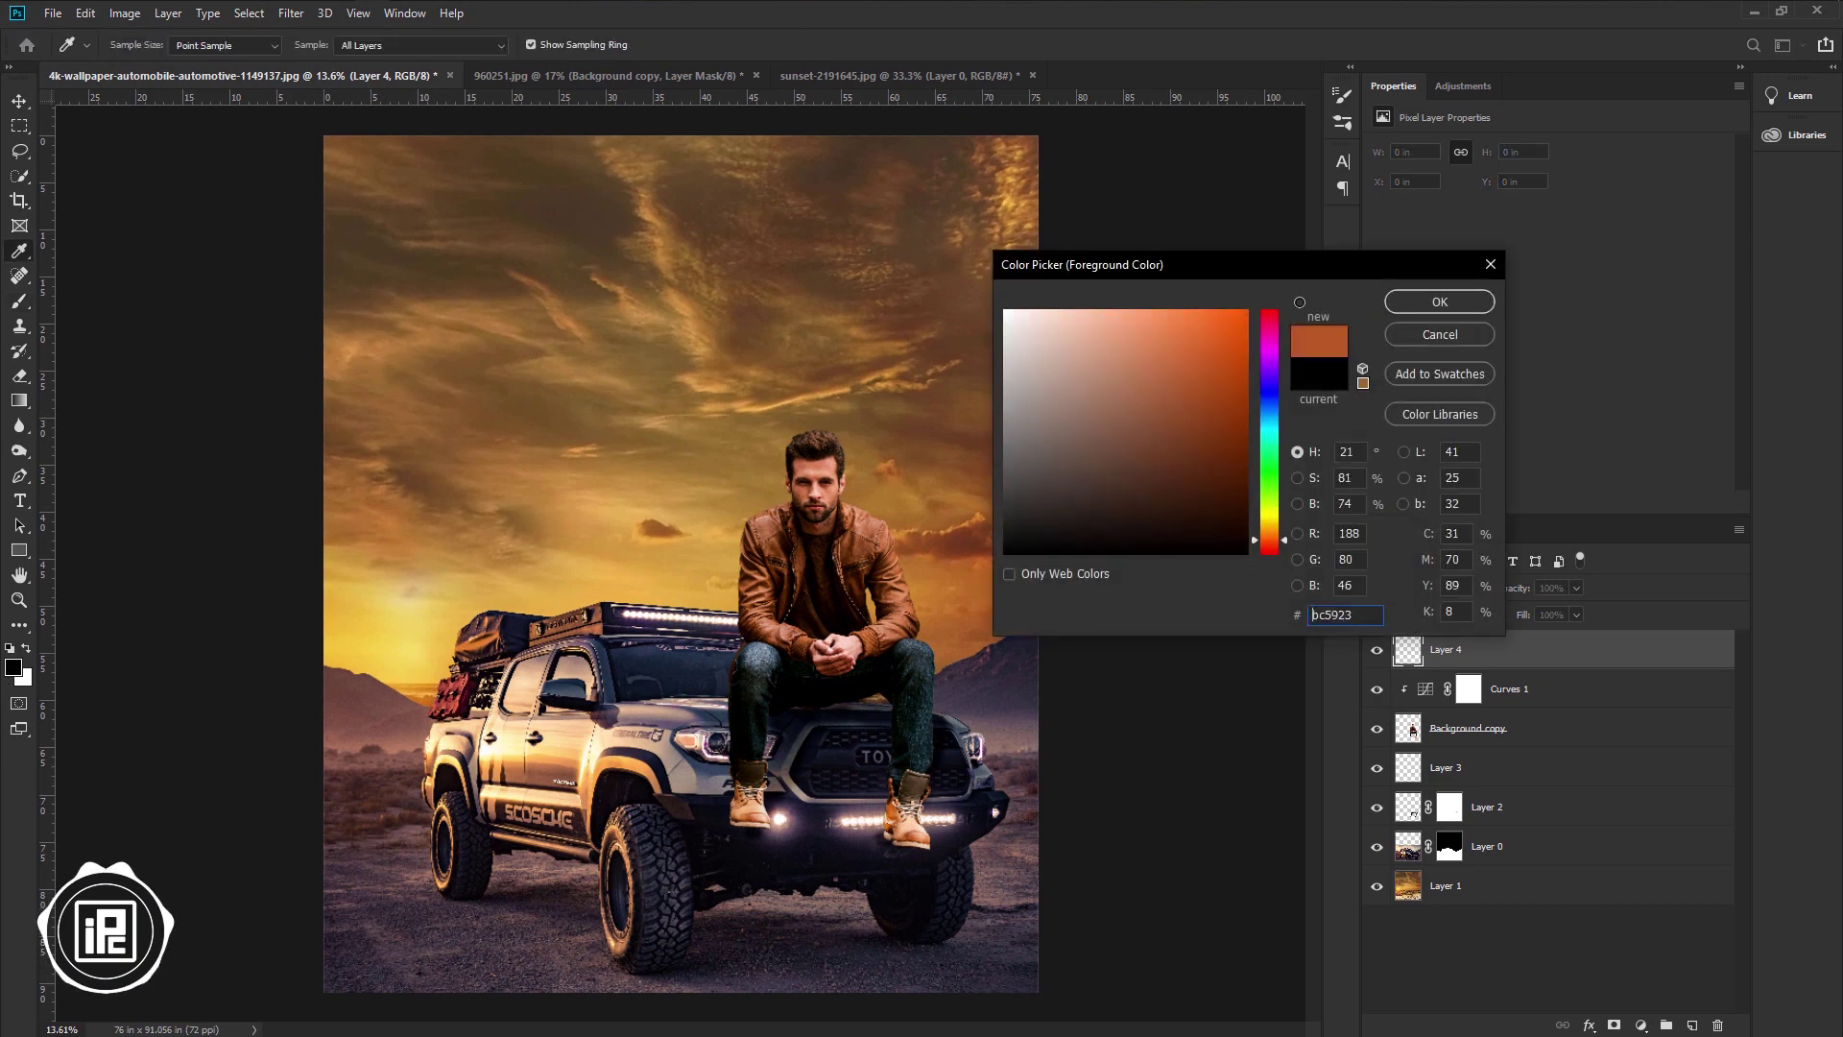
drag(1266, 540, 1272, 534)
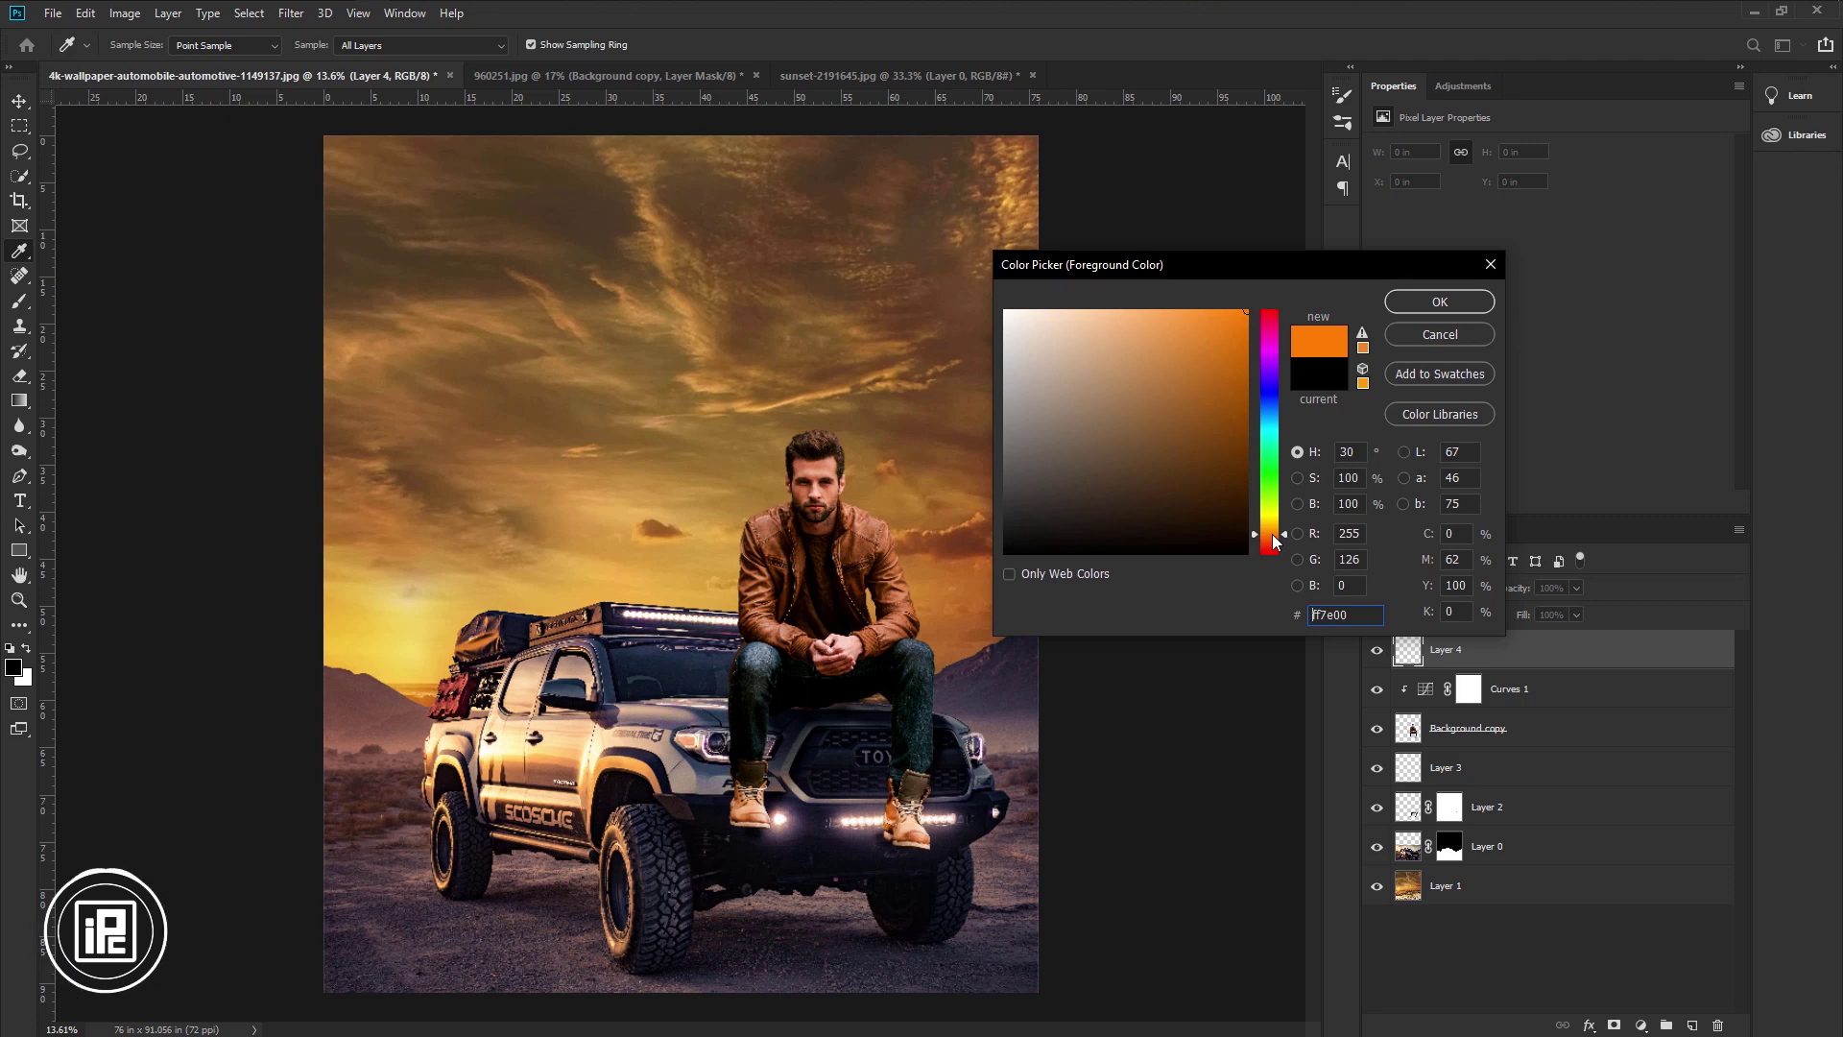
click(1440, 302)
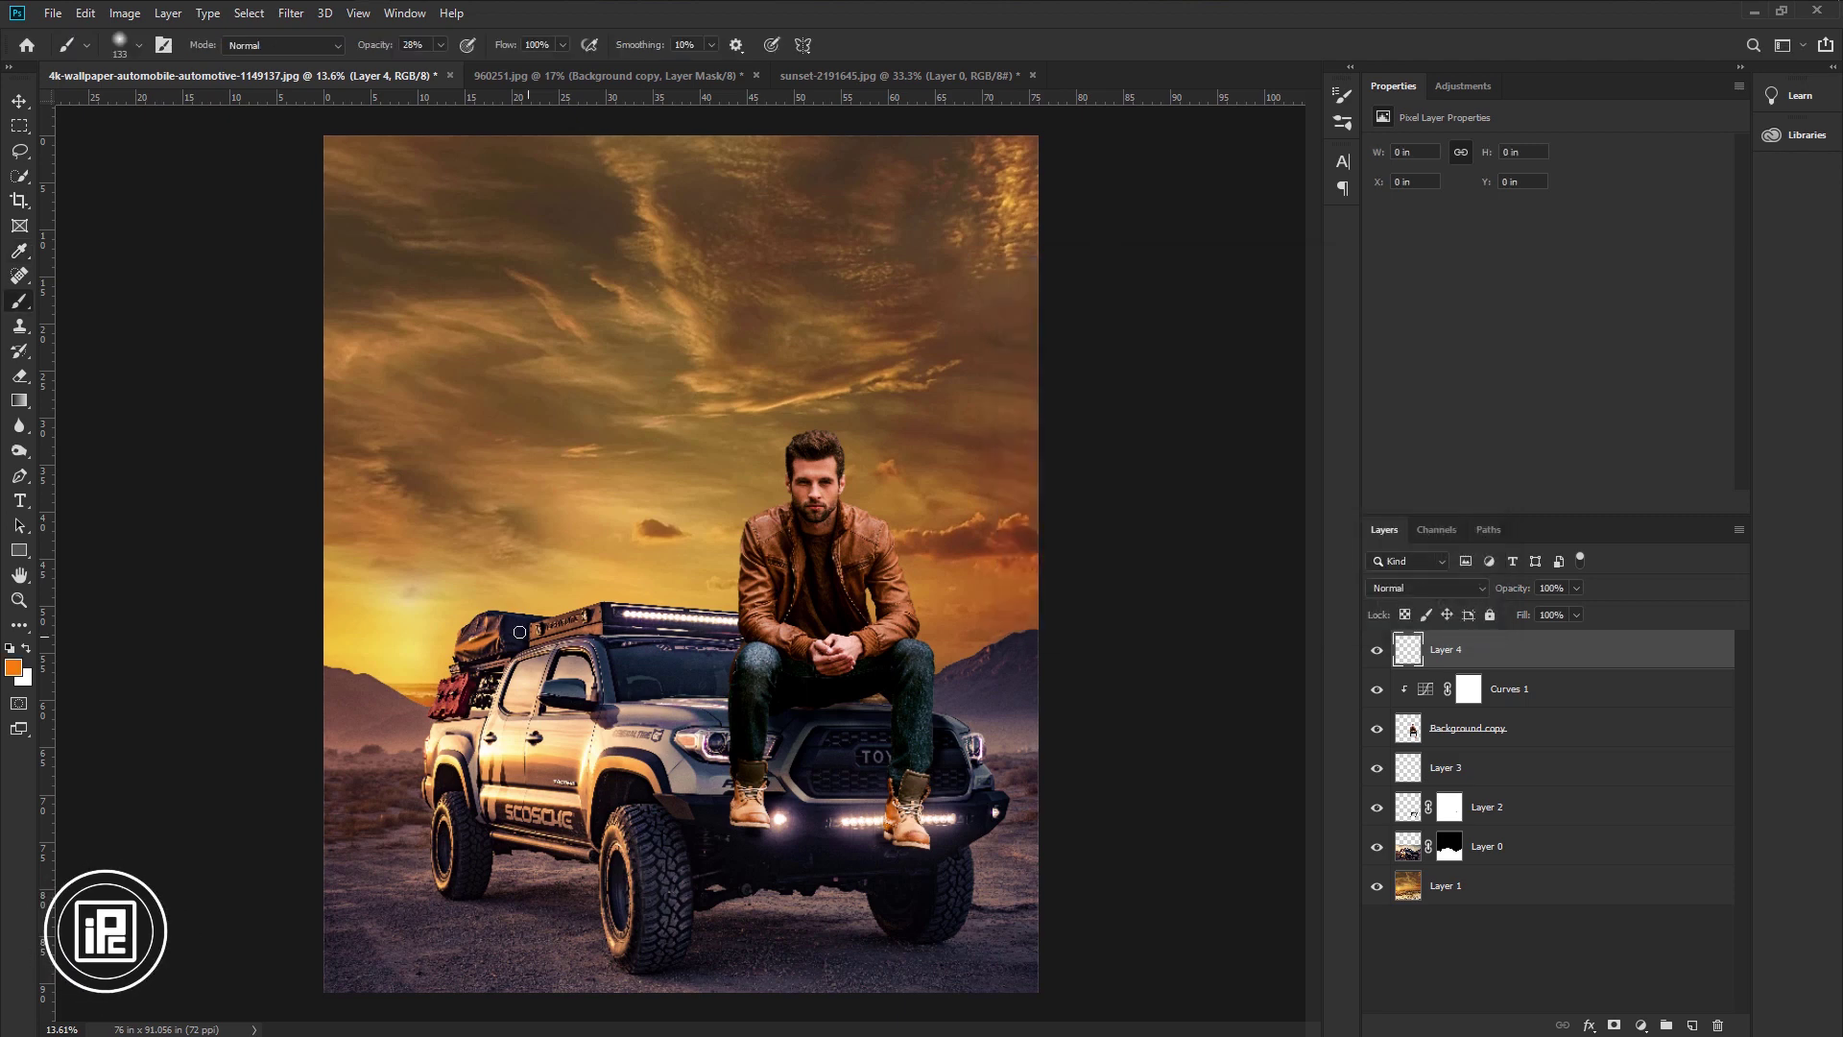
Paint a large soft orange glow beside the man with a 2022 px brush at 100% opacity.
drag(522, 585, 700, 597)
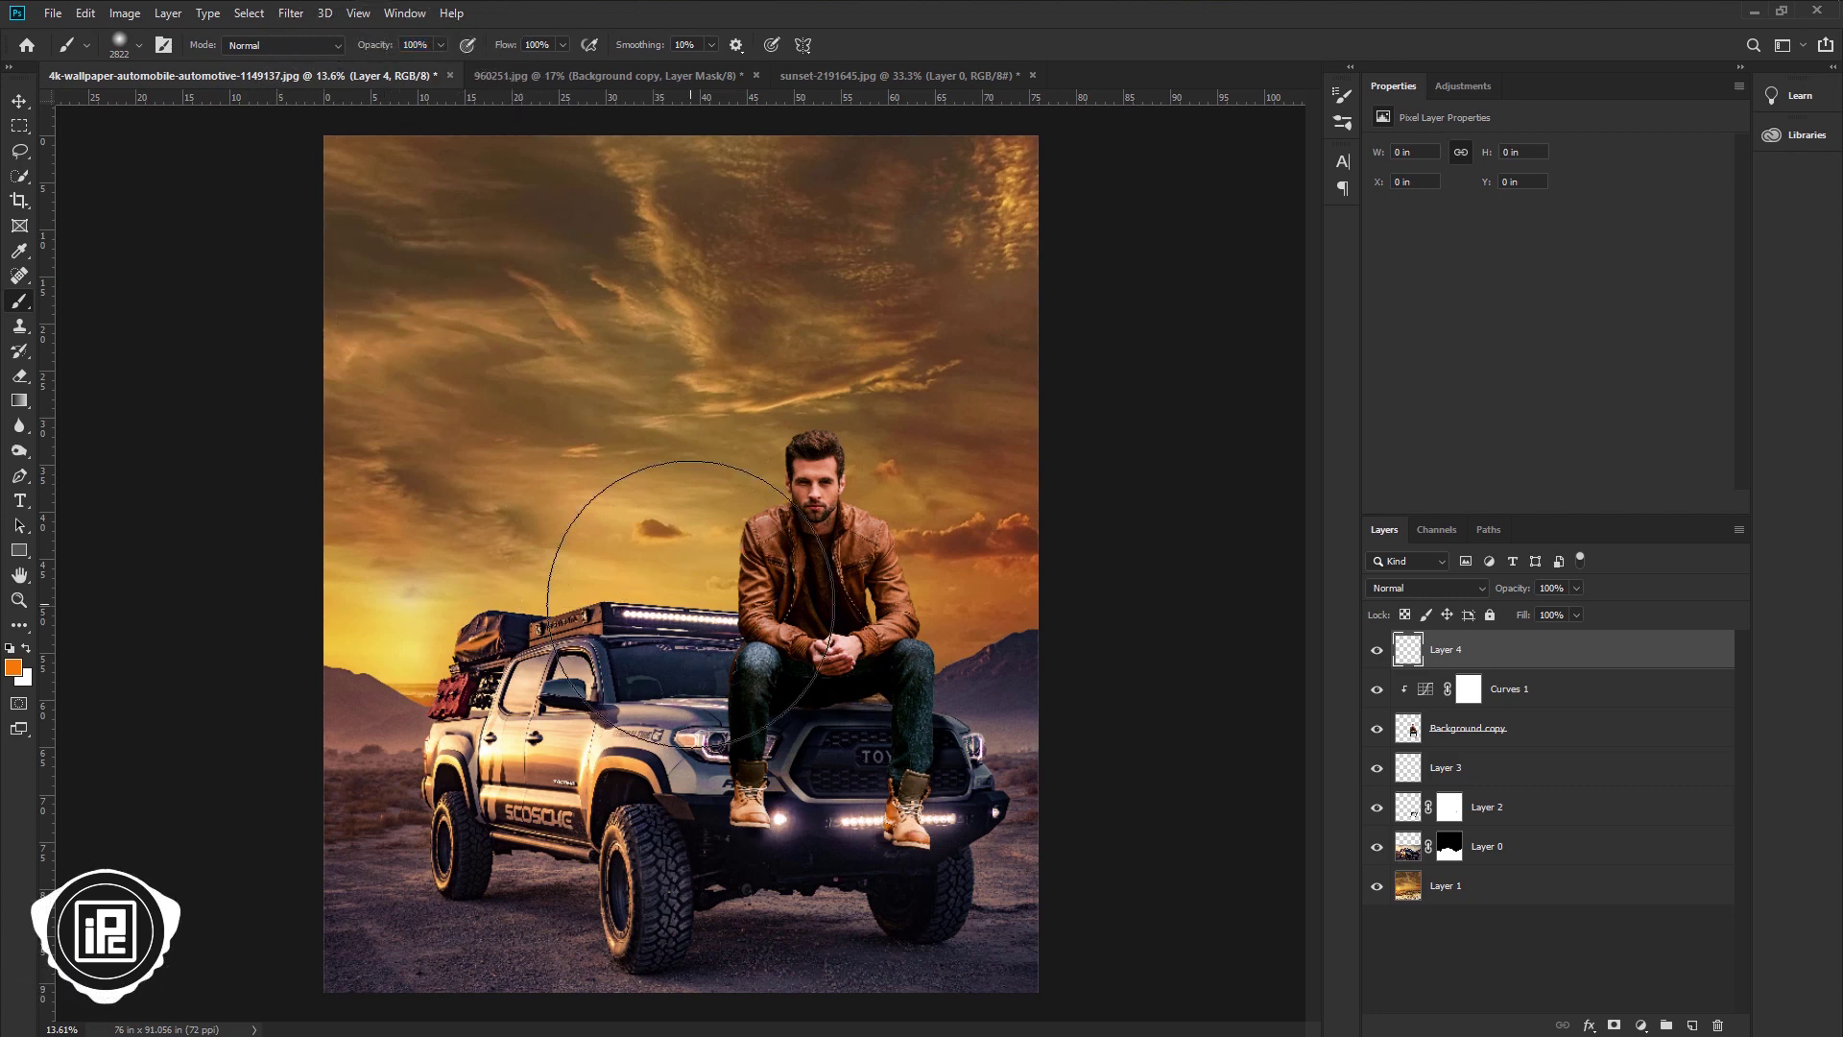
click(691, 604)
drag(690, 604, 624, 604)
click(696, 592)
Set the glow layer's blend mode to Screen and move the glow over the sun behind the truck.
click(20, 104)
click(1408, 589)
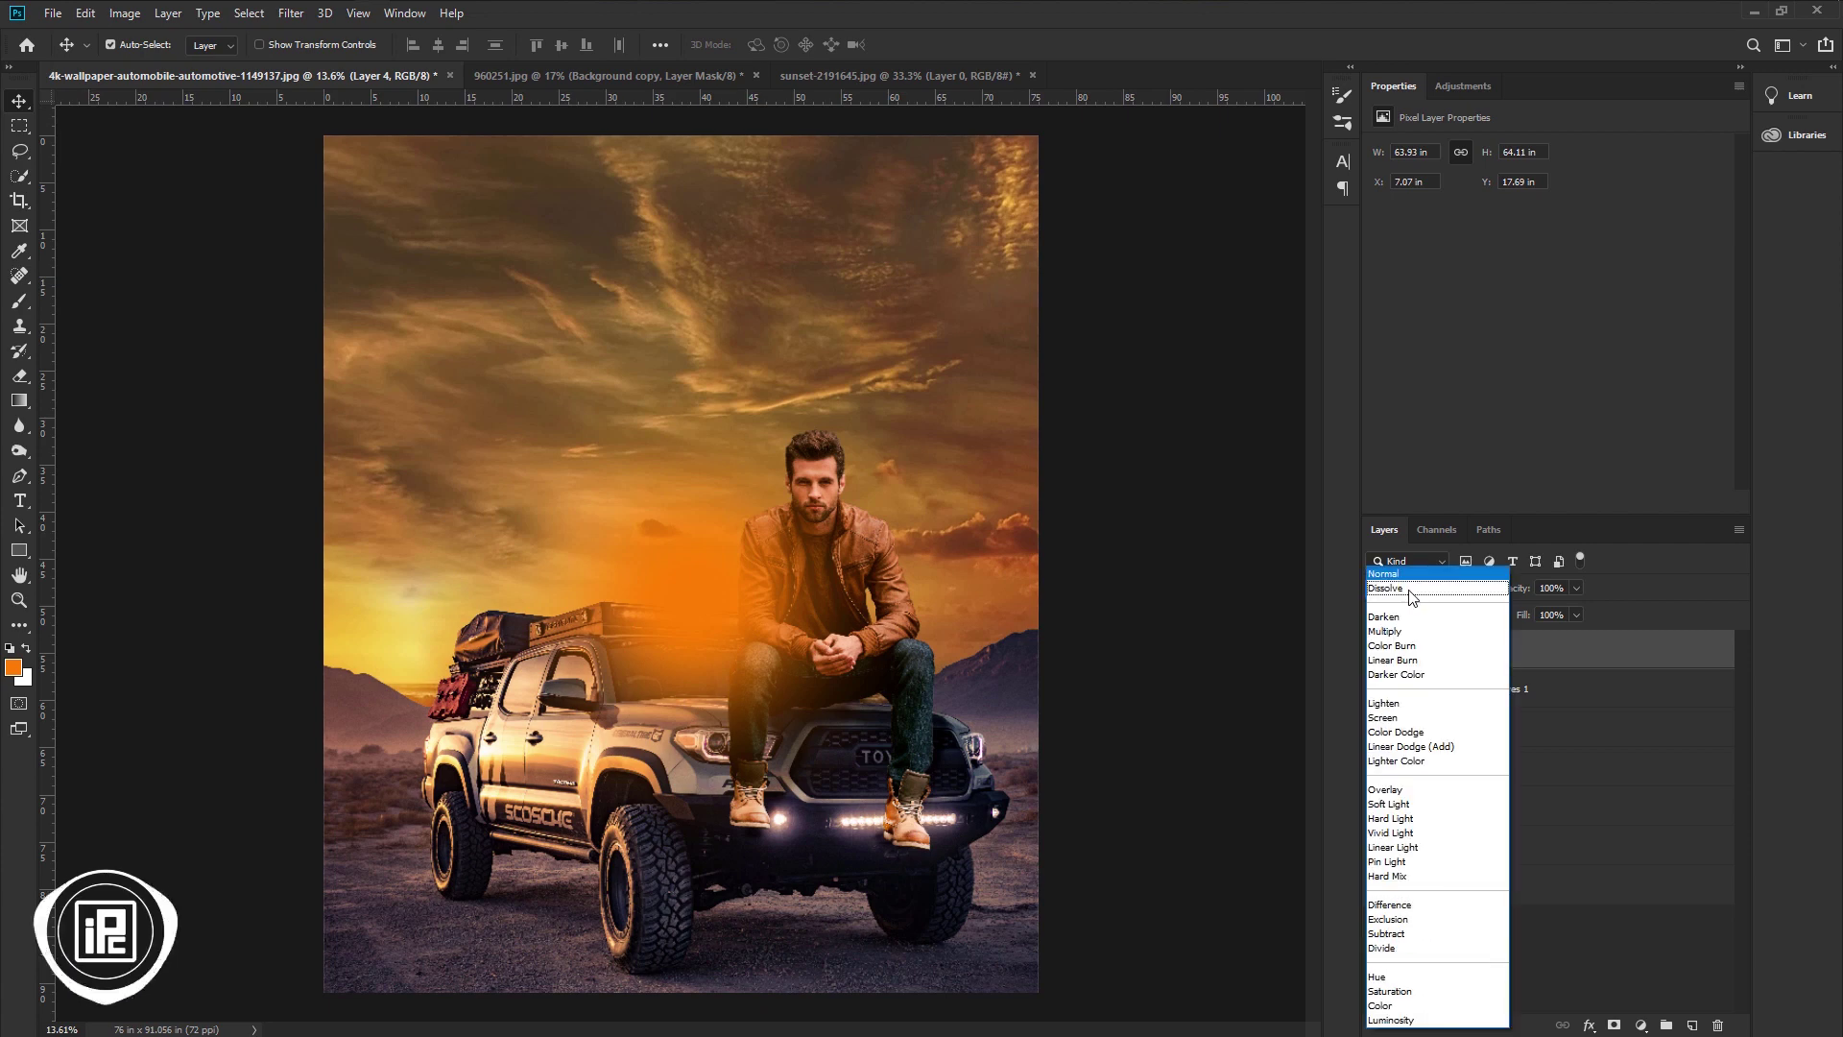
click(1397, 726)
drag(675, 604, 436, 640)
Scale the orange glow to about 217% with Free Transform and center it around the sun.
key(ctrl)
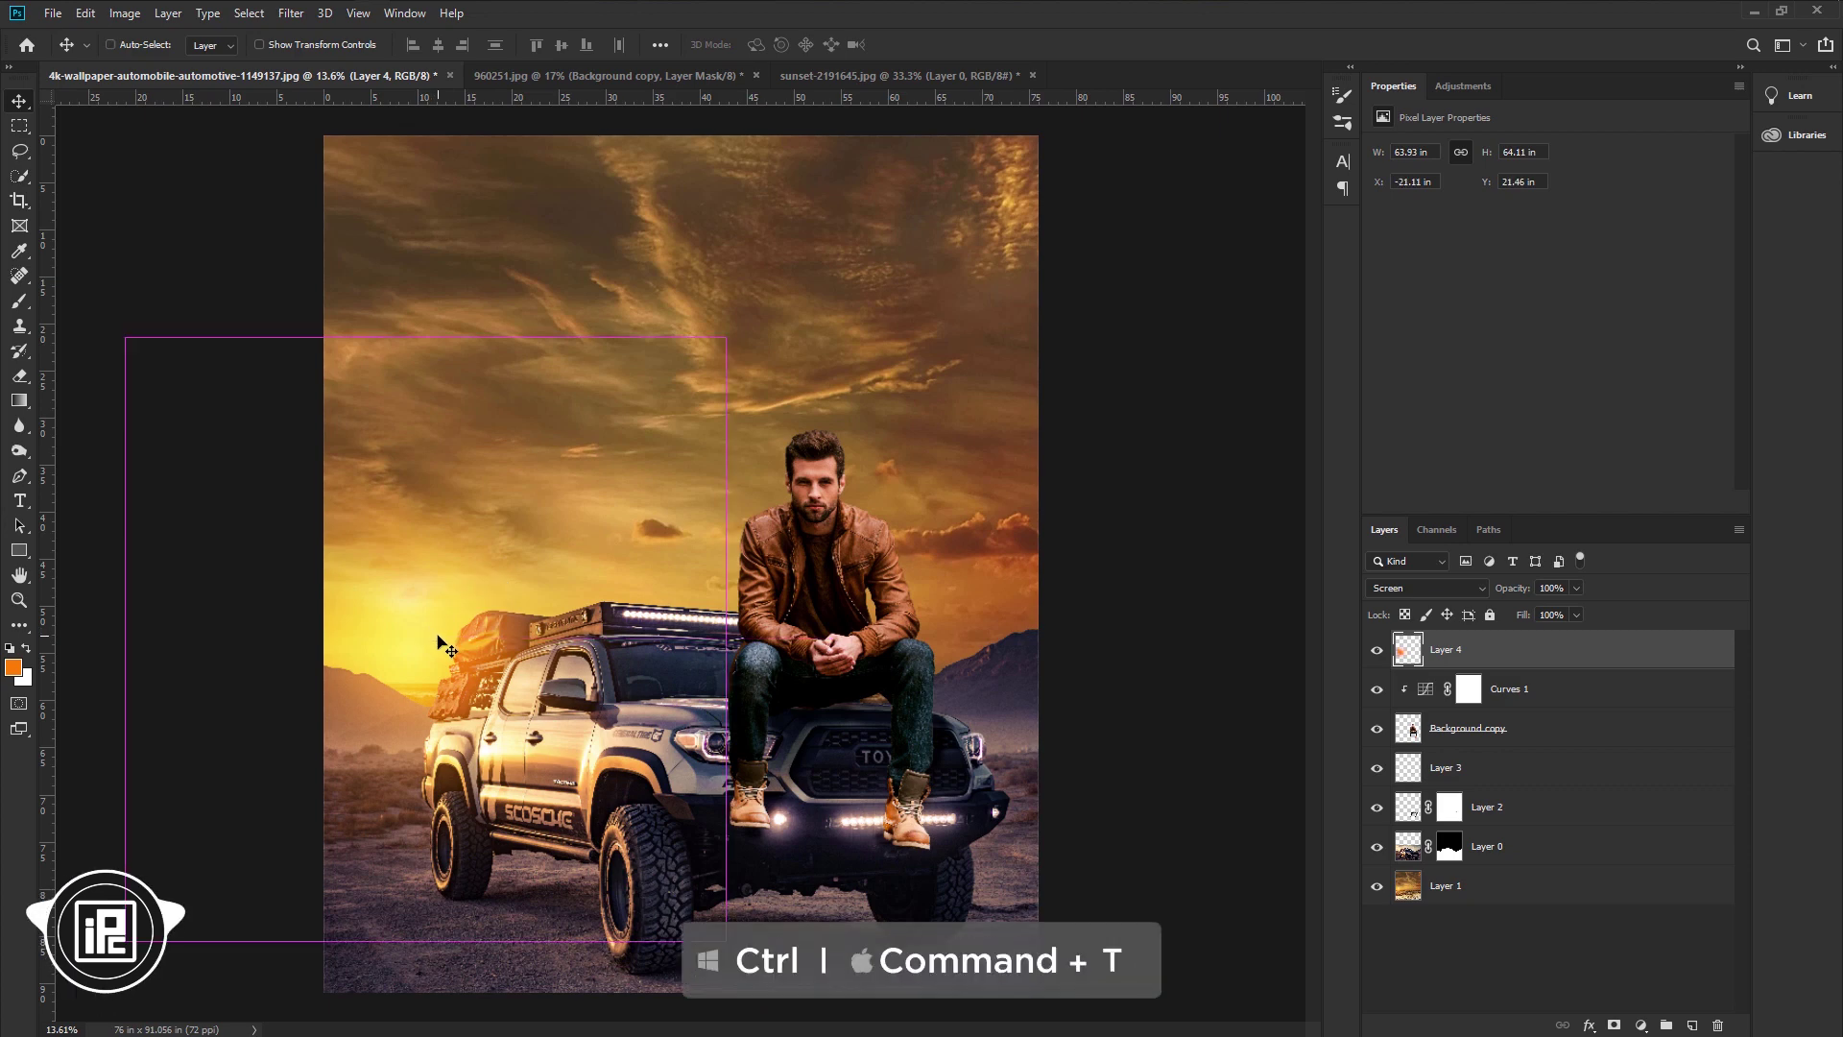
key(ctrl+t)
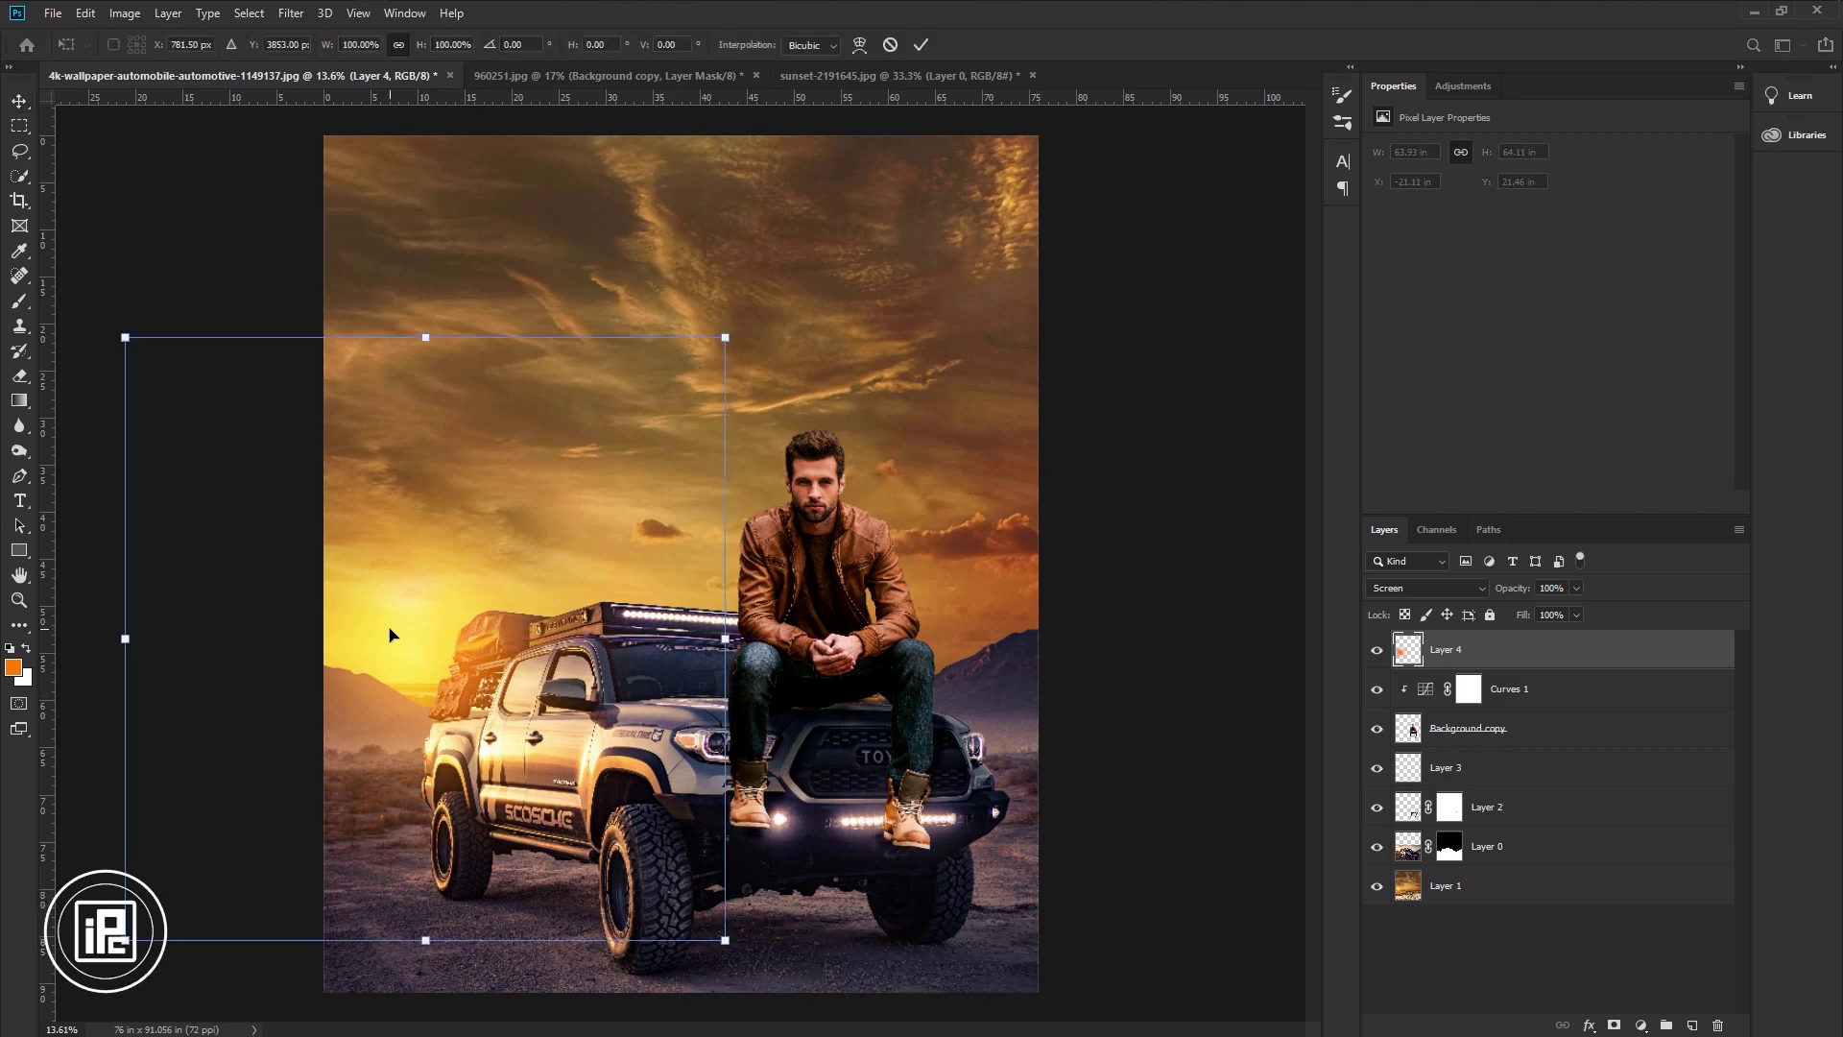
scroll(419, 661, down, 5)
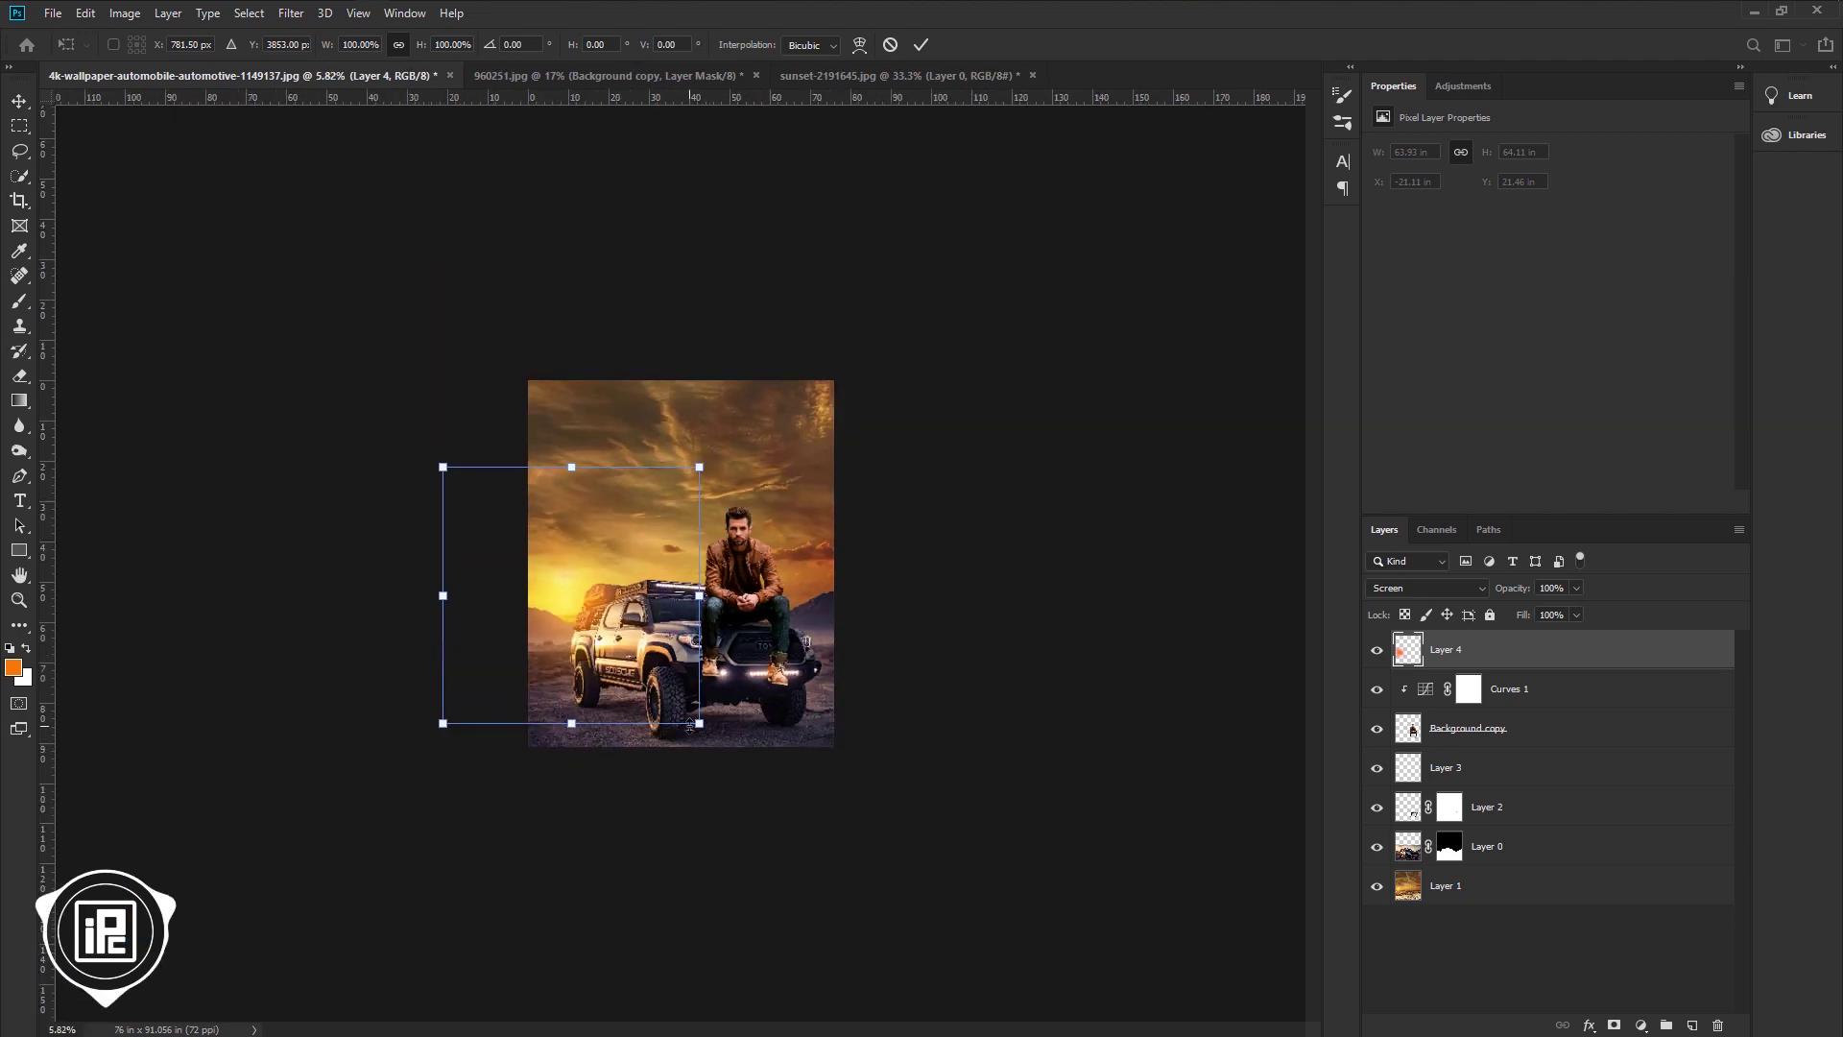
drag(699, 725, 831, 856)
drag(617, 662, 573, 652)
drag(792, 850, 810, 867)
click(920, 46)
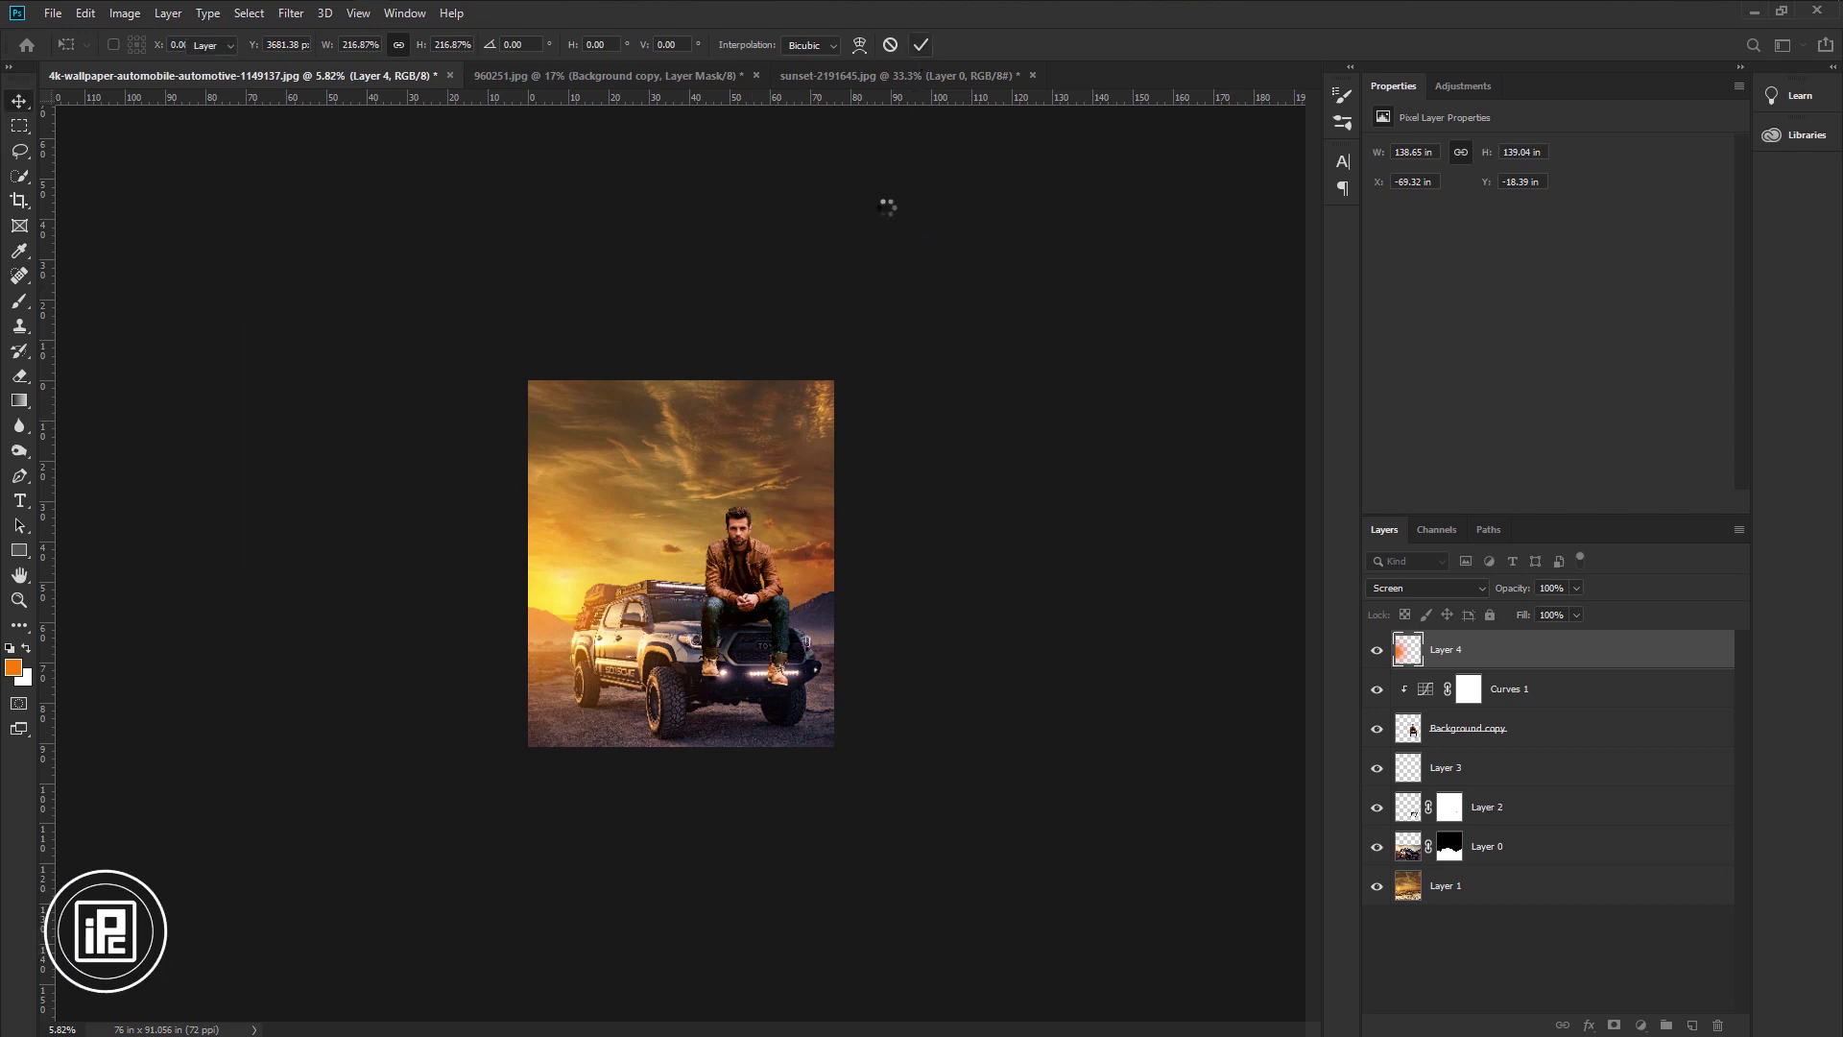
Move the glow slightly upward and reduce its layer fill to about 81%.
scroll(612, 646, up, 7)
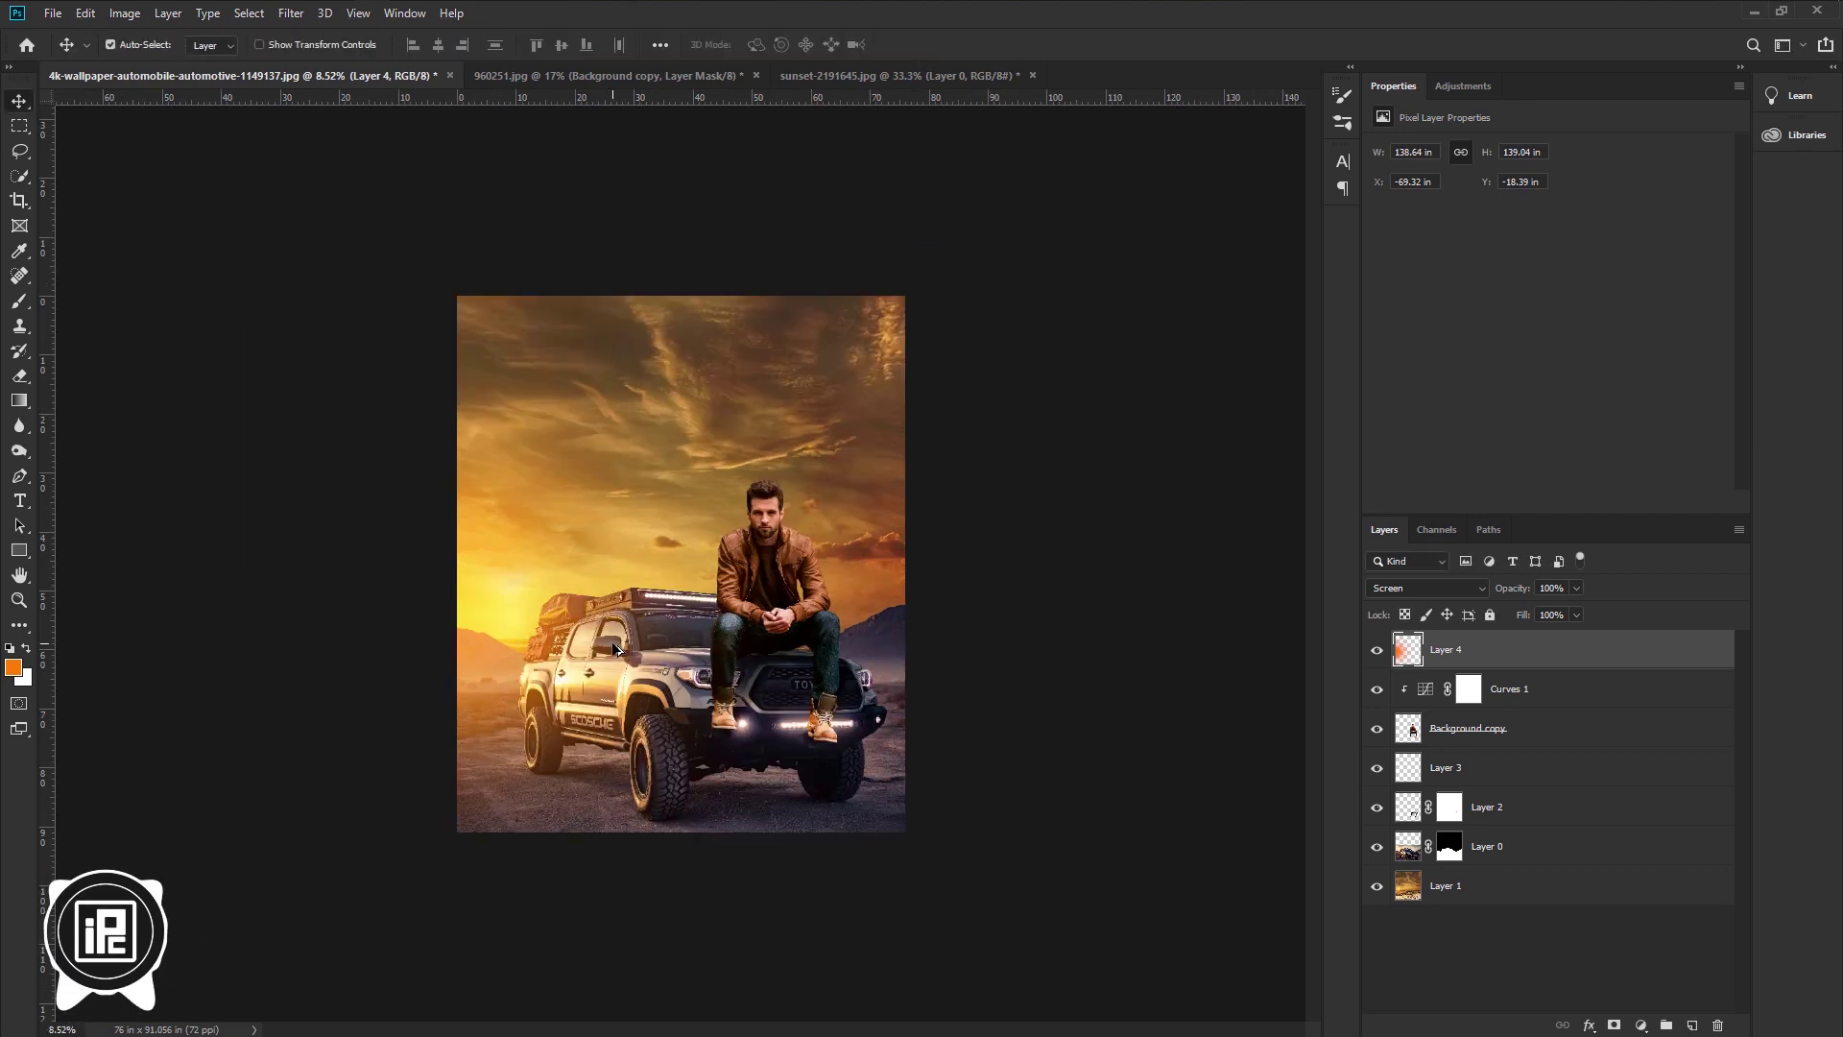
drag(442, 658, 442, 614)
drag(1505, 625, 1499, 625)
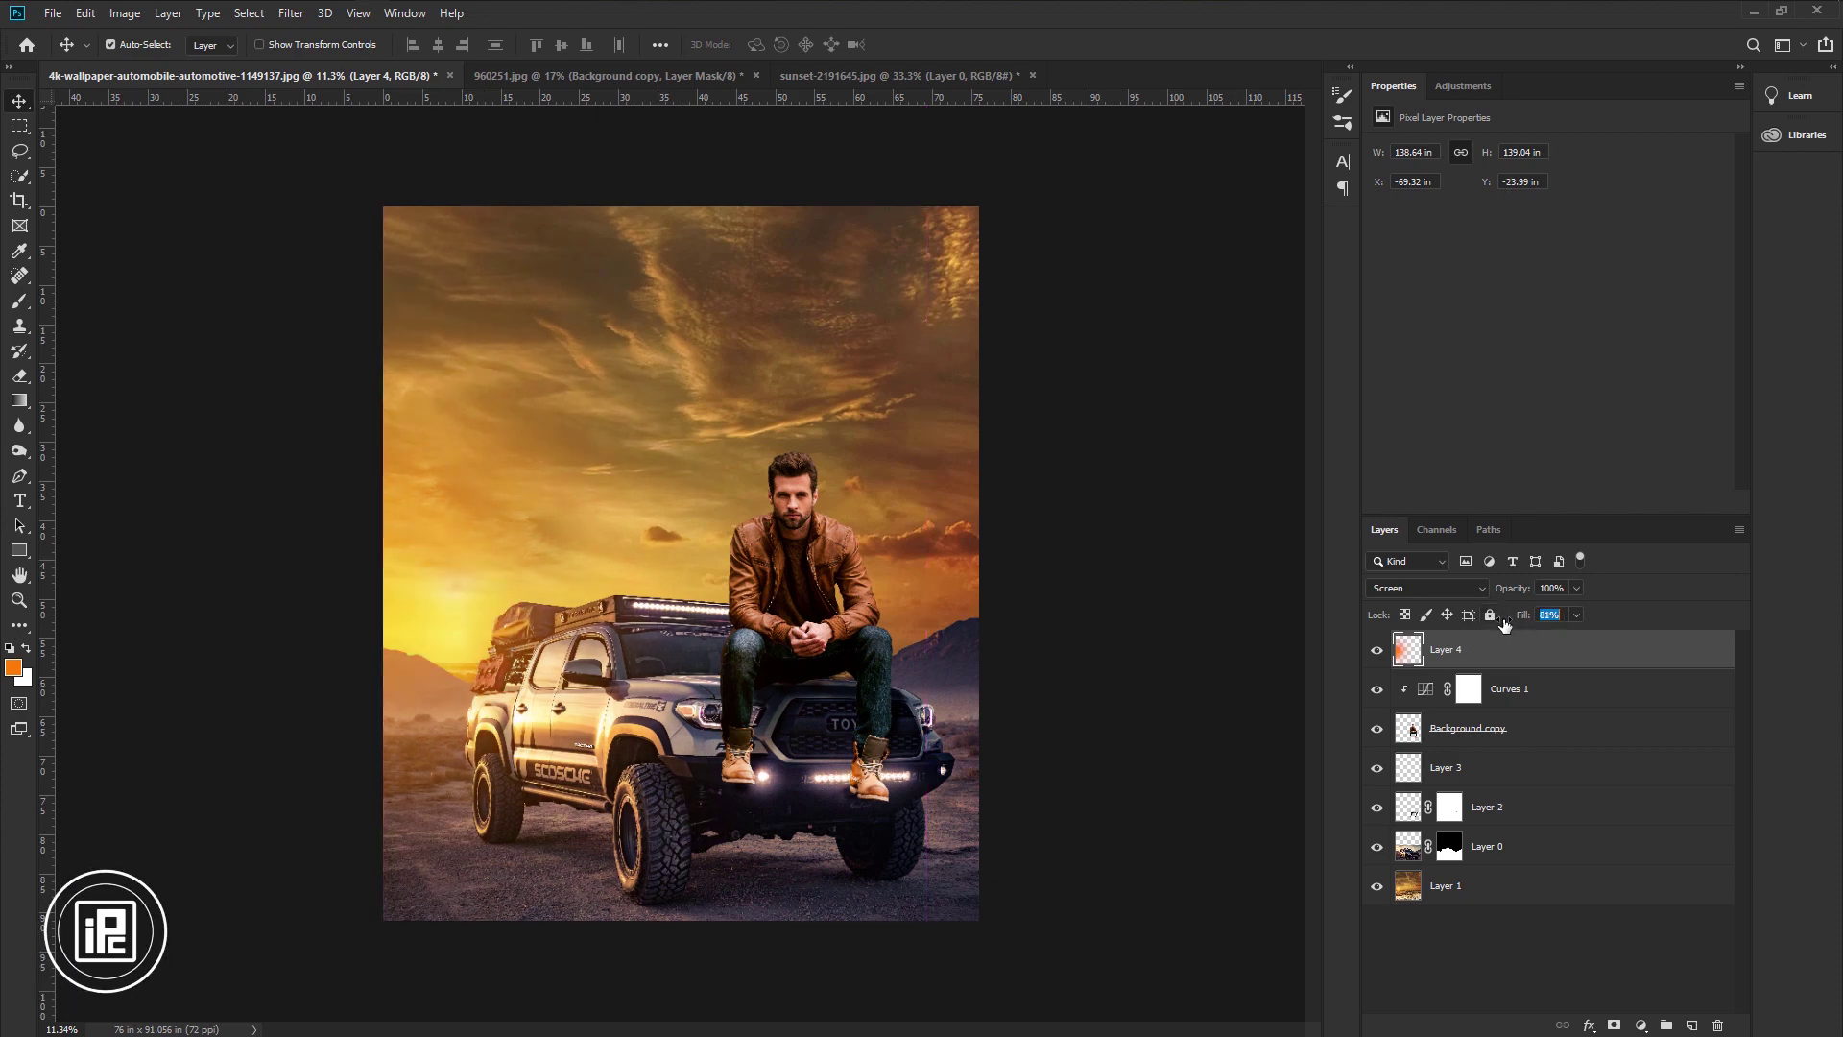
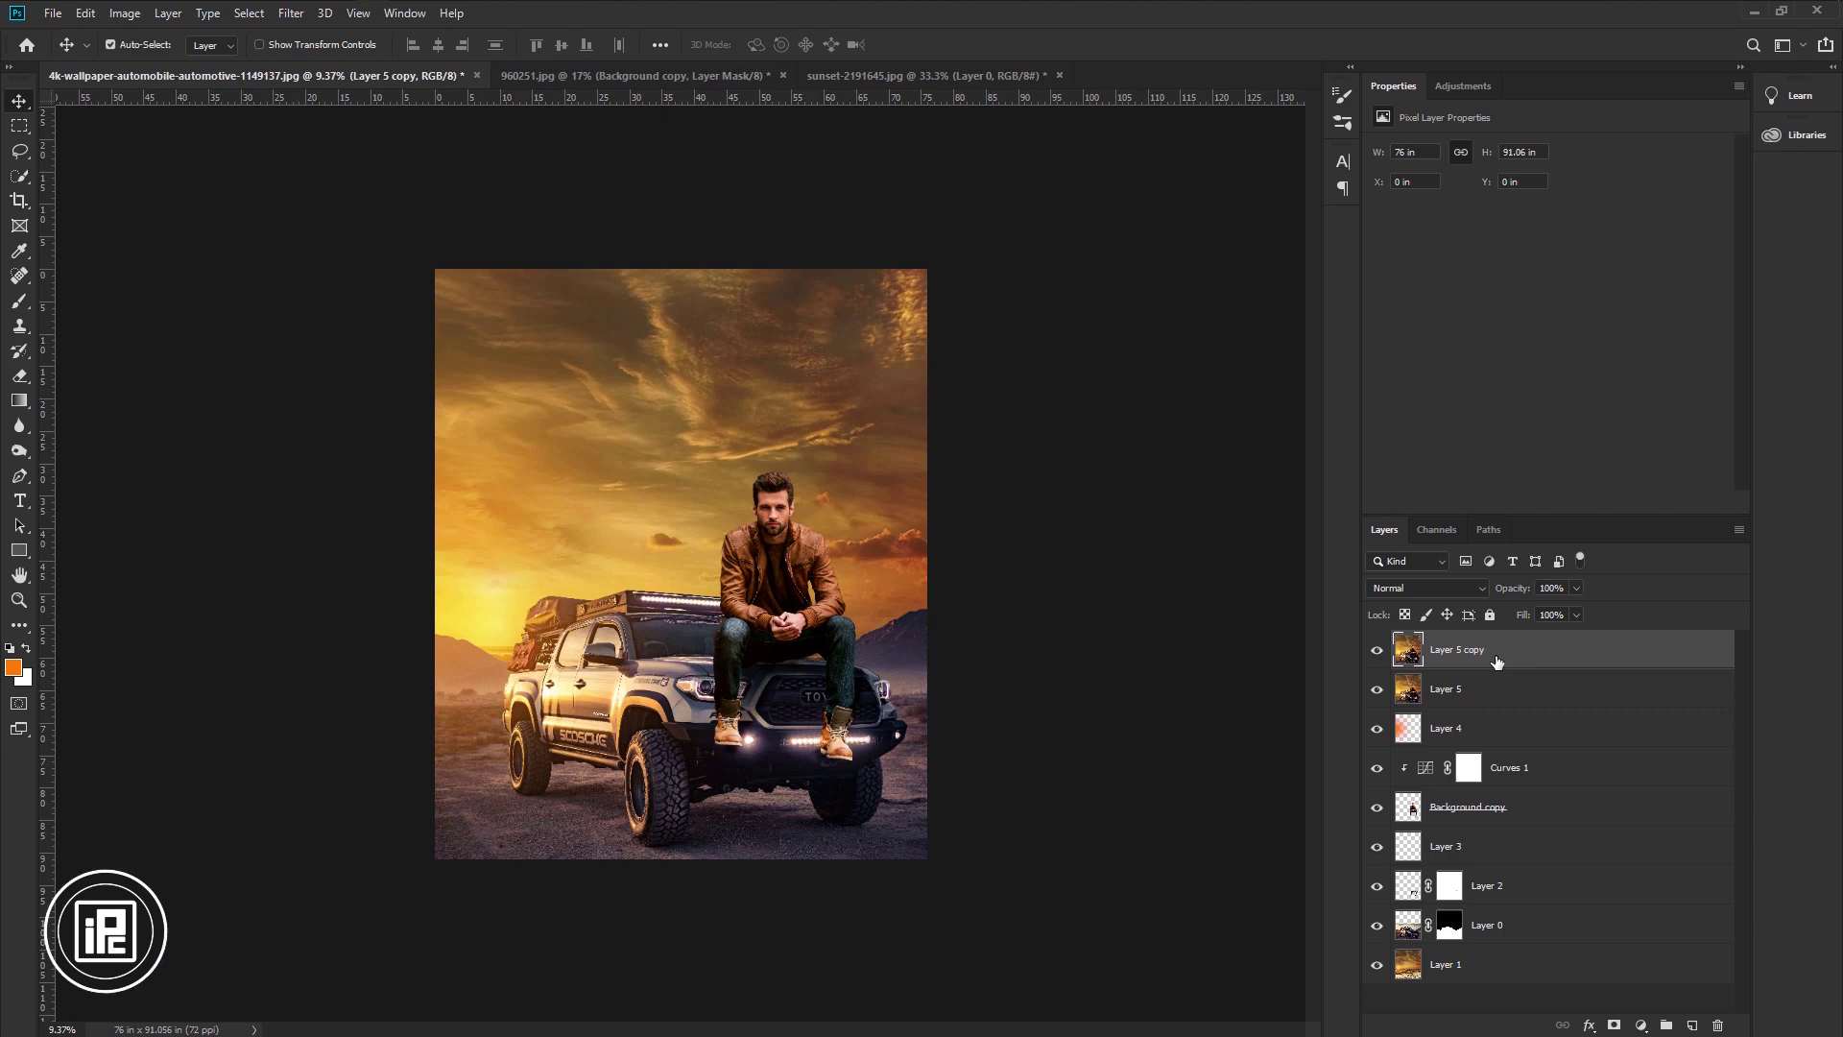
Convert the Layer 5 copy to a smart object and open the Camera Raw Filter on it.
right_click(1500, 661)
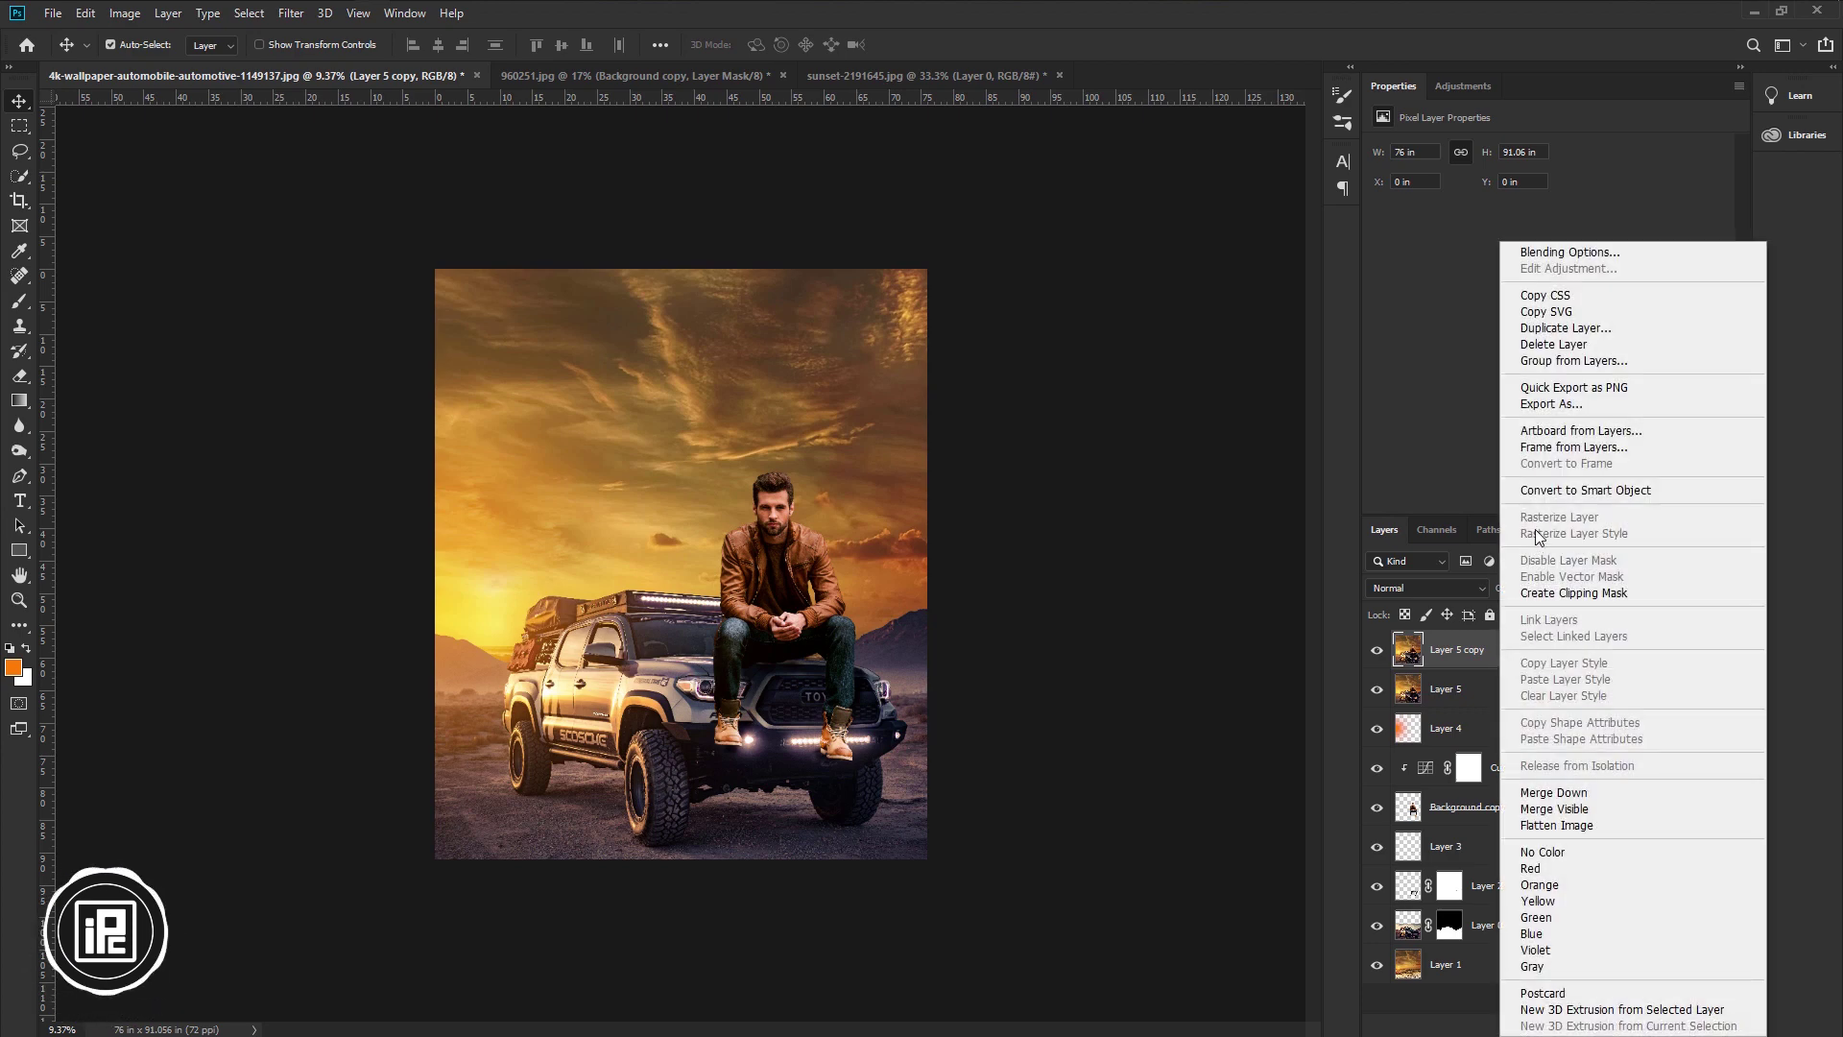
click(1544, 491)
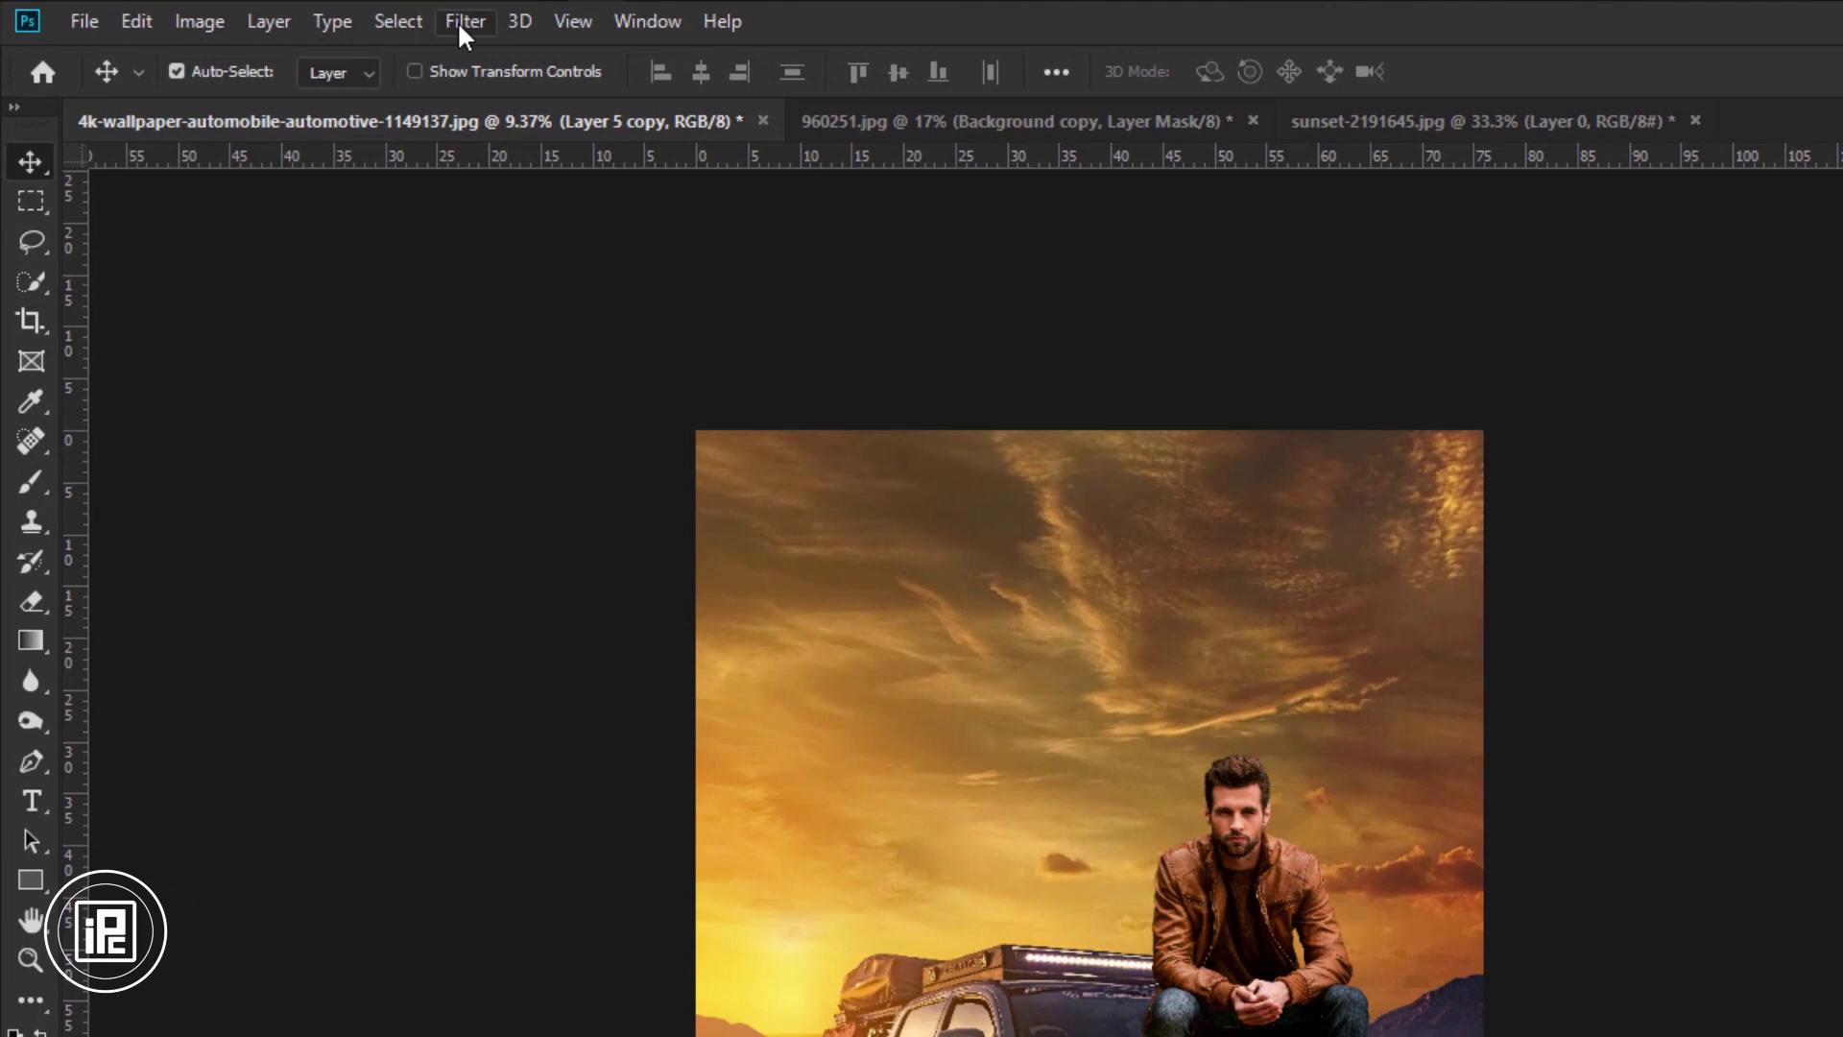
click(291, 13)
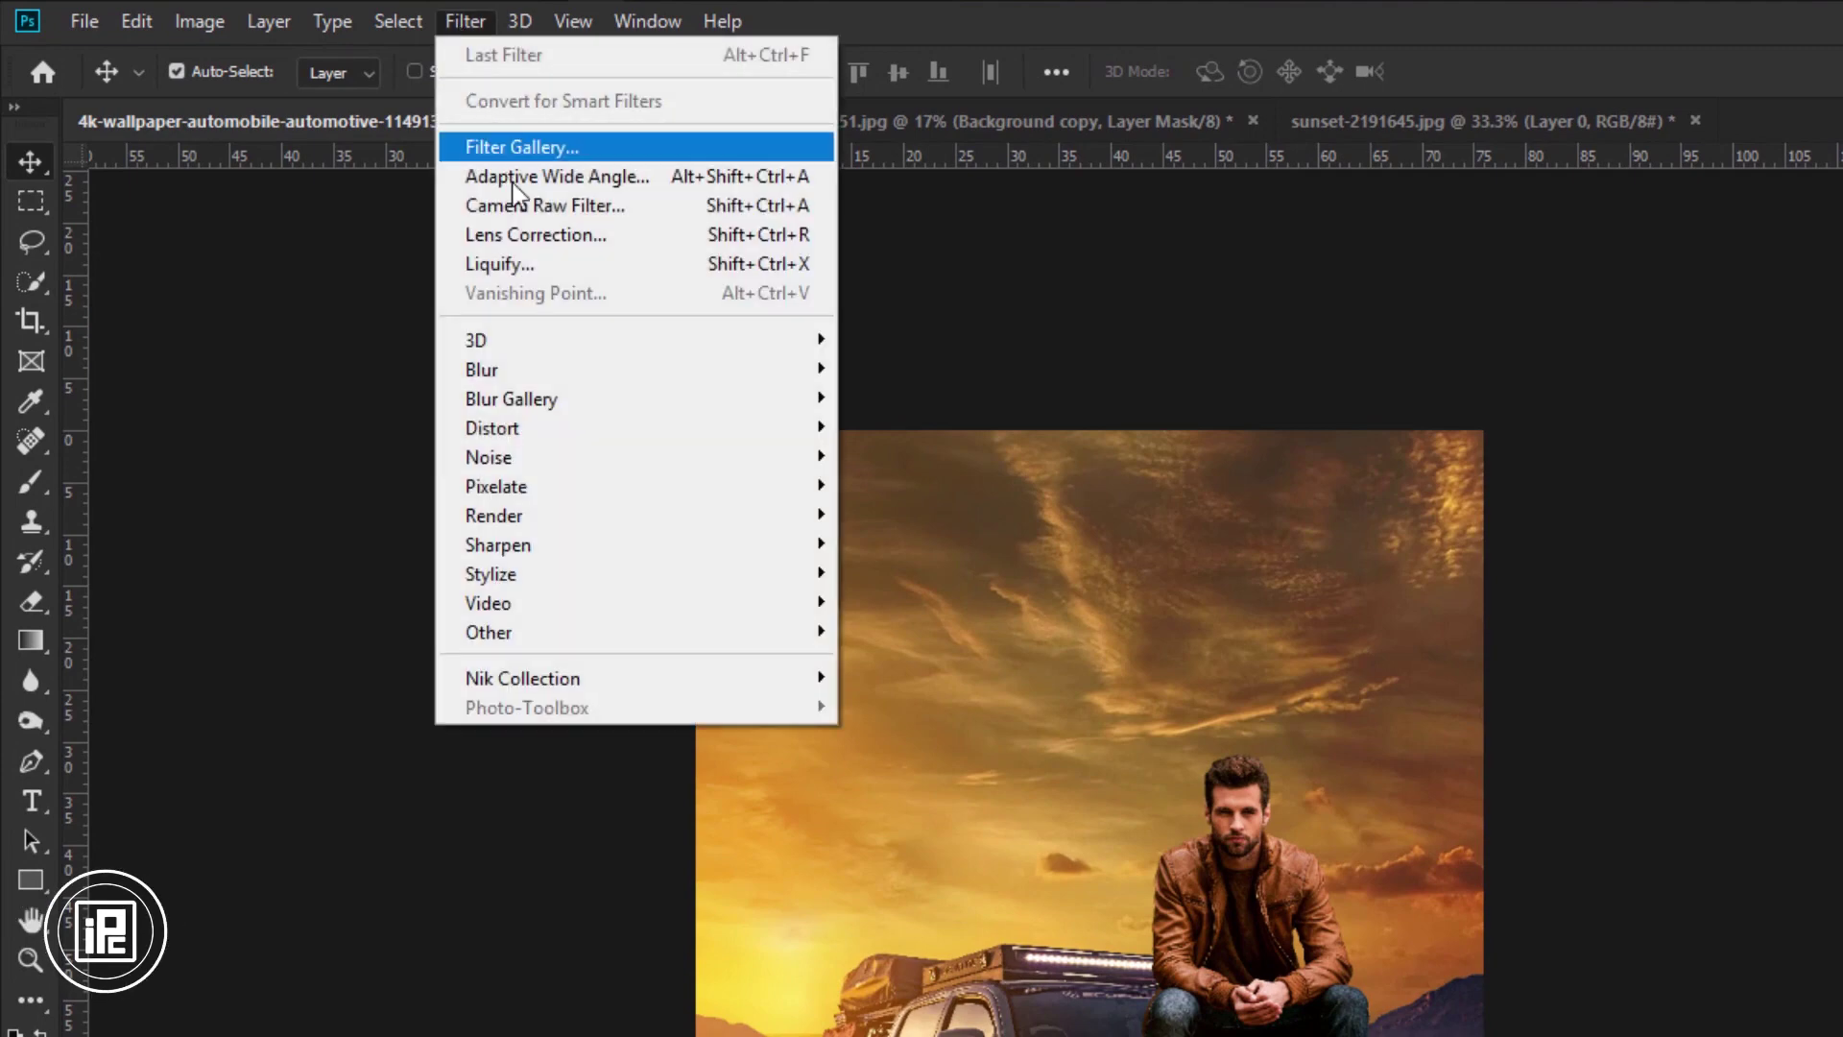
click(537, 205)
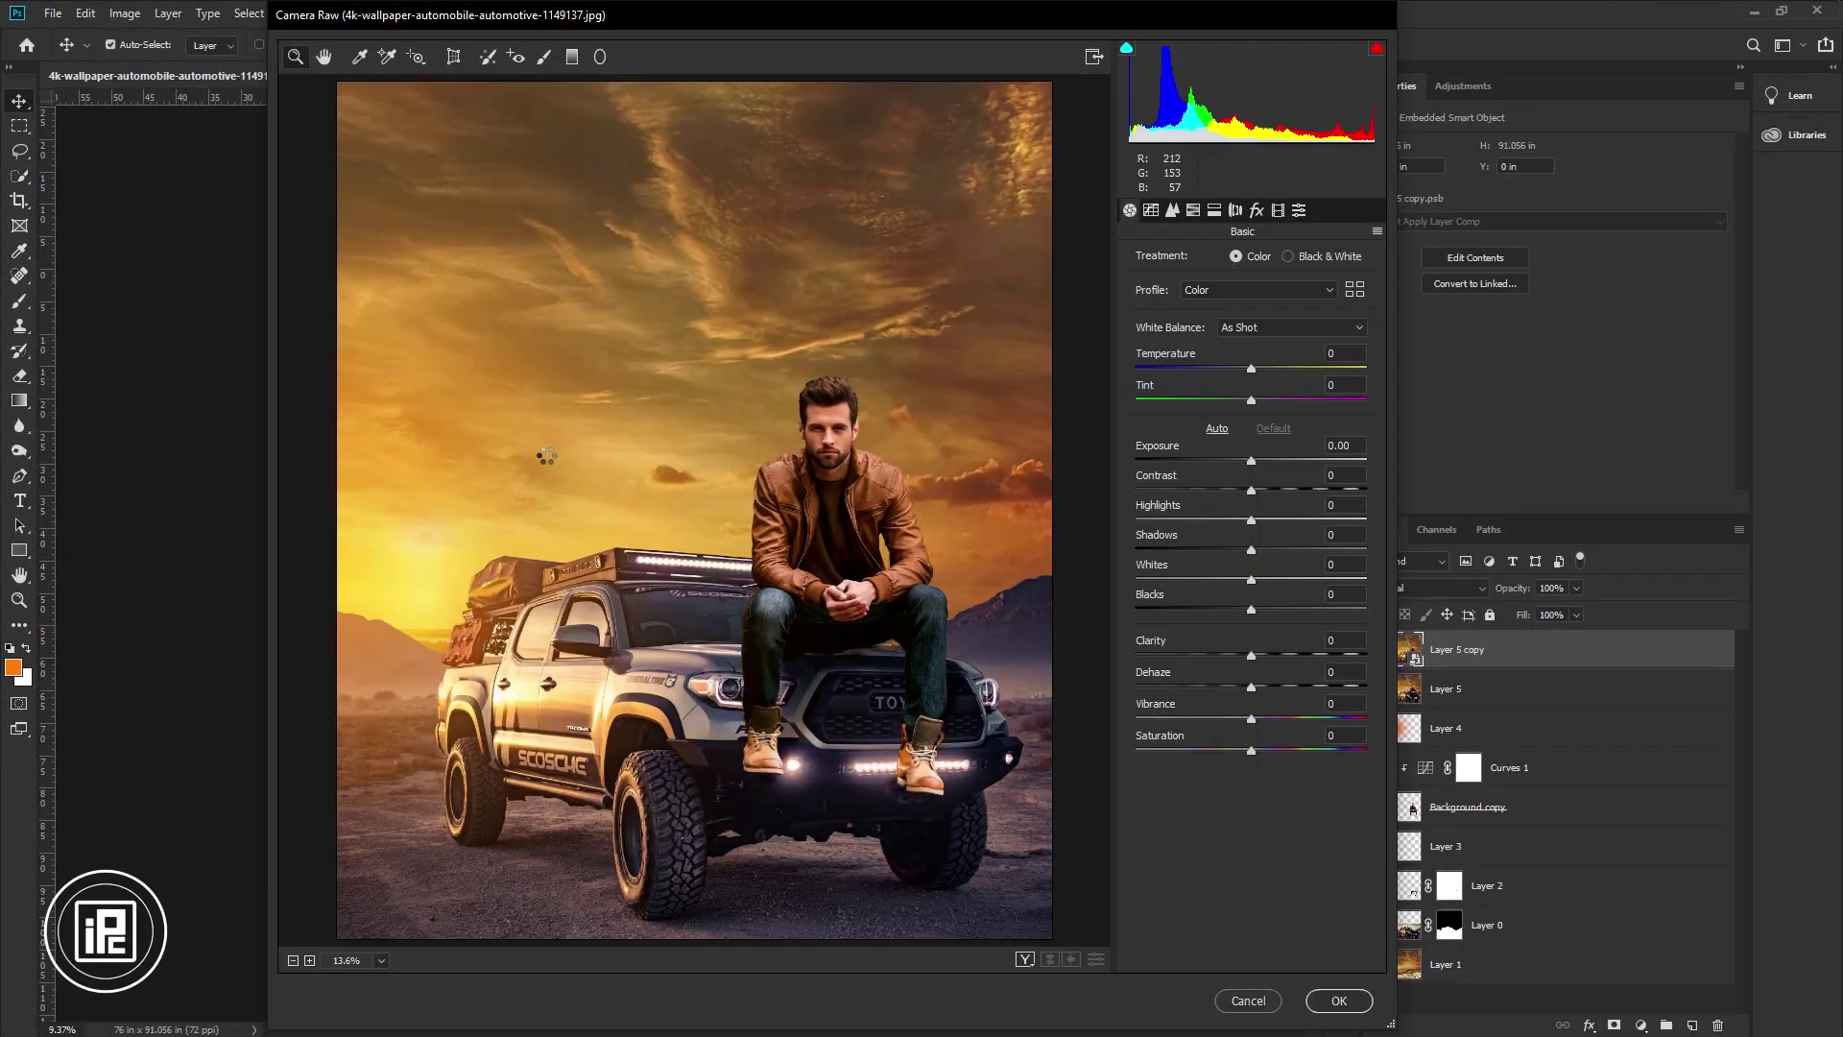
Shift the HSL hues: Yellows to -38, Greens to -100 and Aquas to +49.
click(1194, 211)
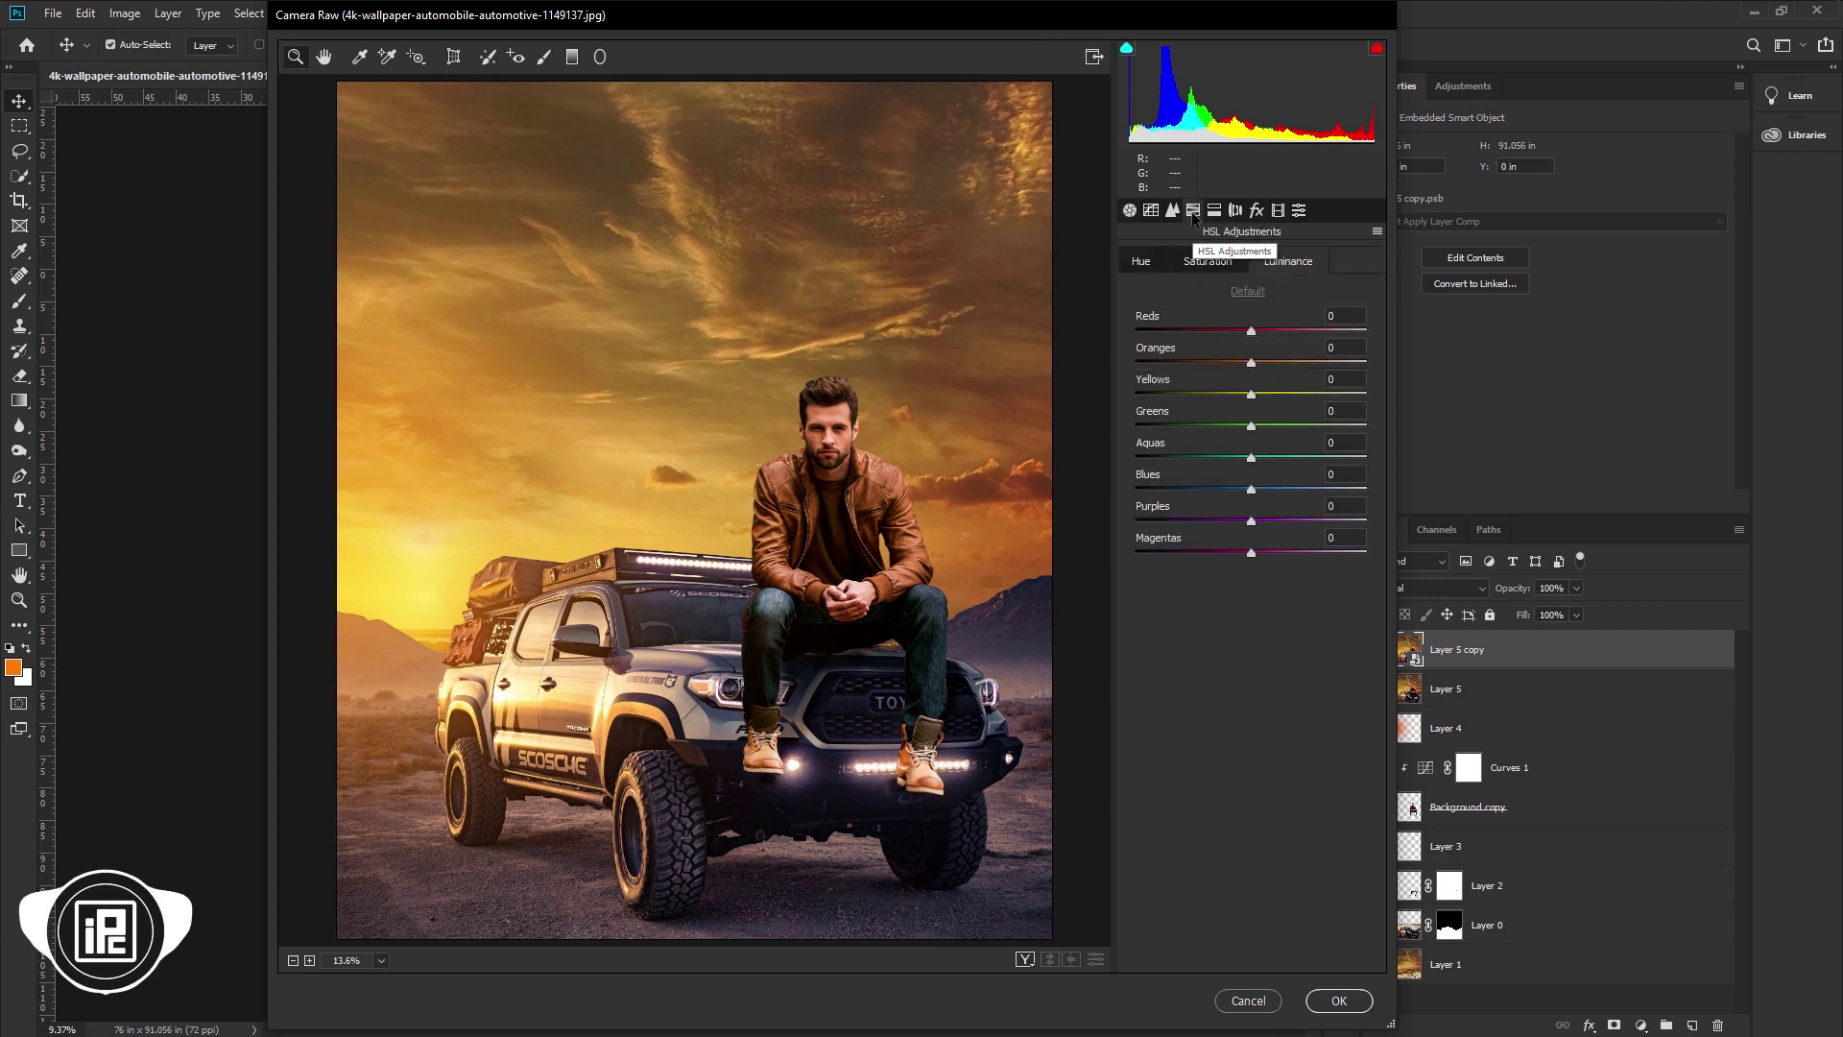
click(1143, 262)
drag(1251, 395, 1136, 428)
drag(1251, 458, 1308, 461)
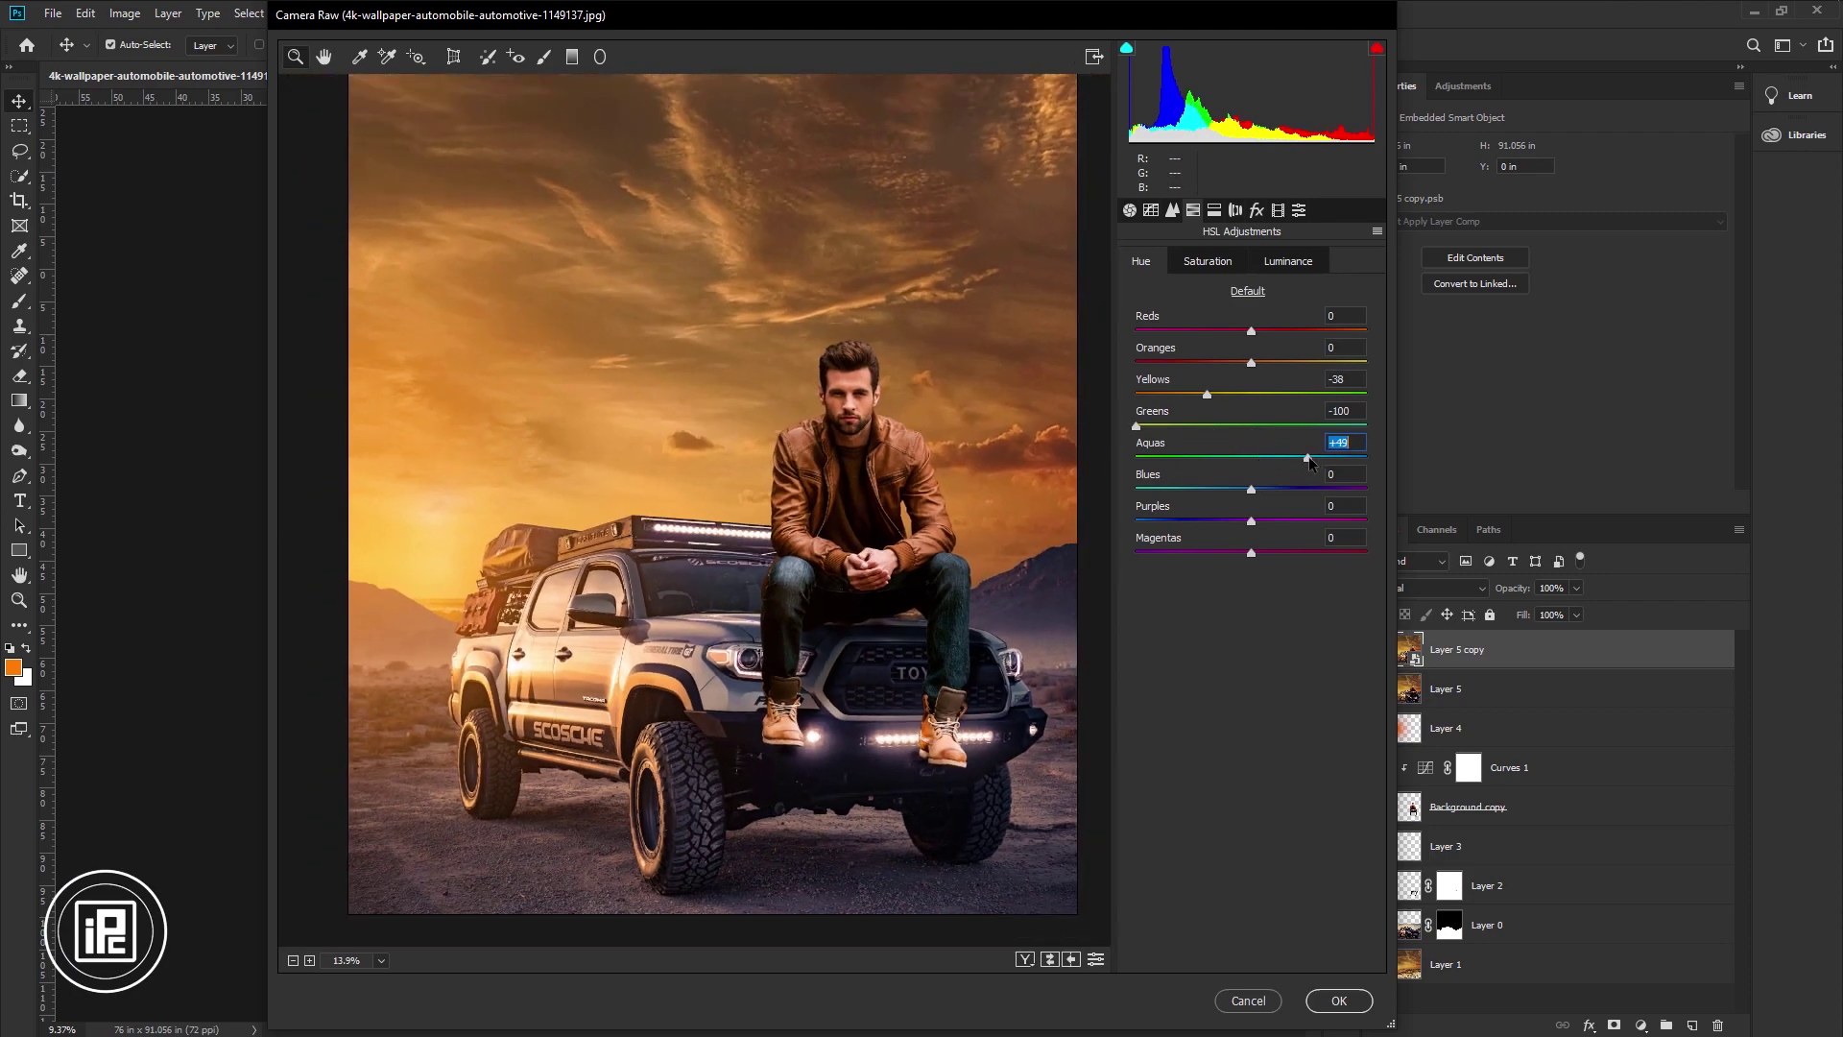
Adjust the HSL saturation by color range, raising blues and magentas and lowering purples to the minimum.
click(1208, 262)
mouse_move(1251, 394)
mouse_down()
mouse_move(1281, 394)
mouse_move(1245, 363)
mouse_up()
drag(1251, 426, 1366, 490)
drag(1251, 522, 1136, 522)
drag(1251, 553, 1340, 554)
Adjust the HSL luminance: Yellows +51, Greens +36, with blues and purples darkened.
click(1288, 261)
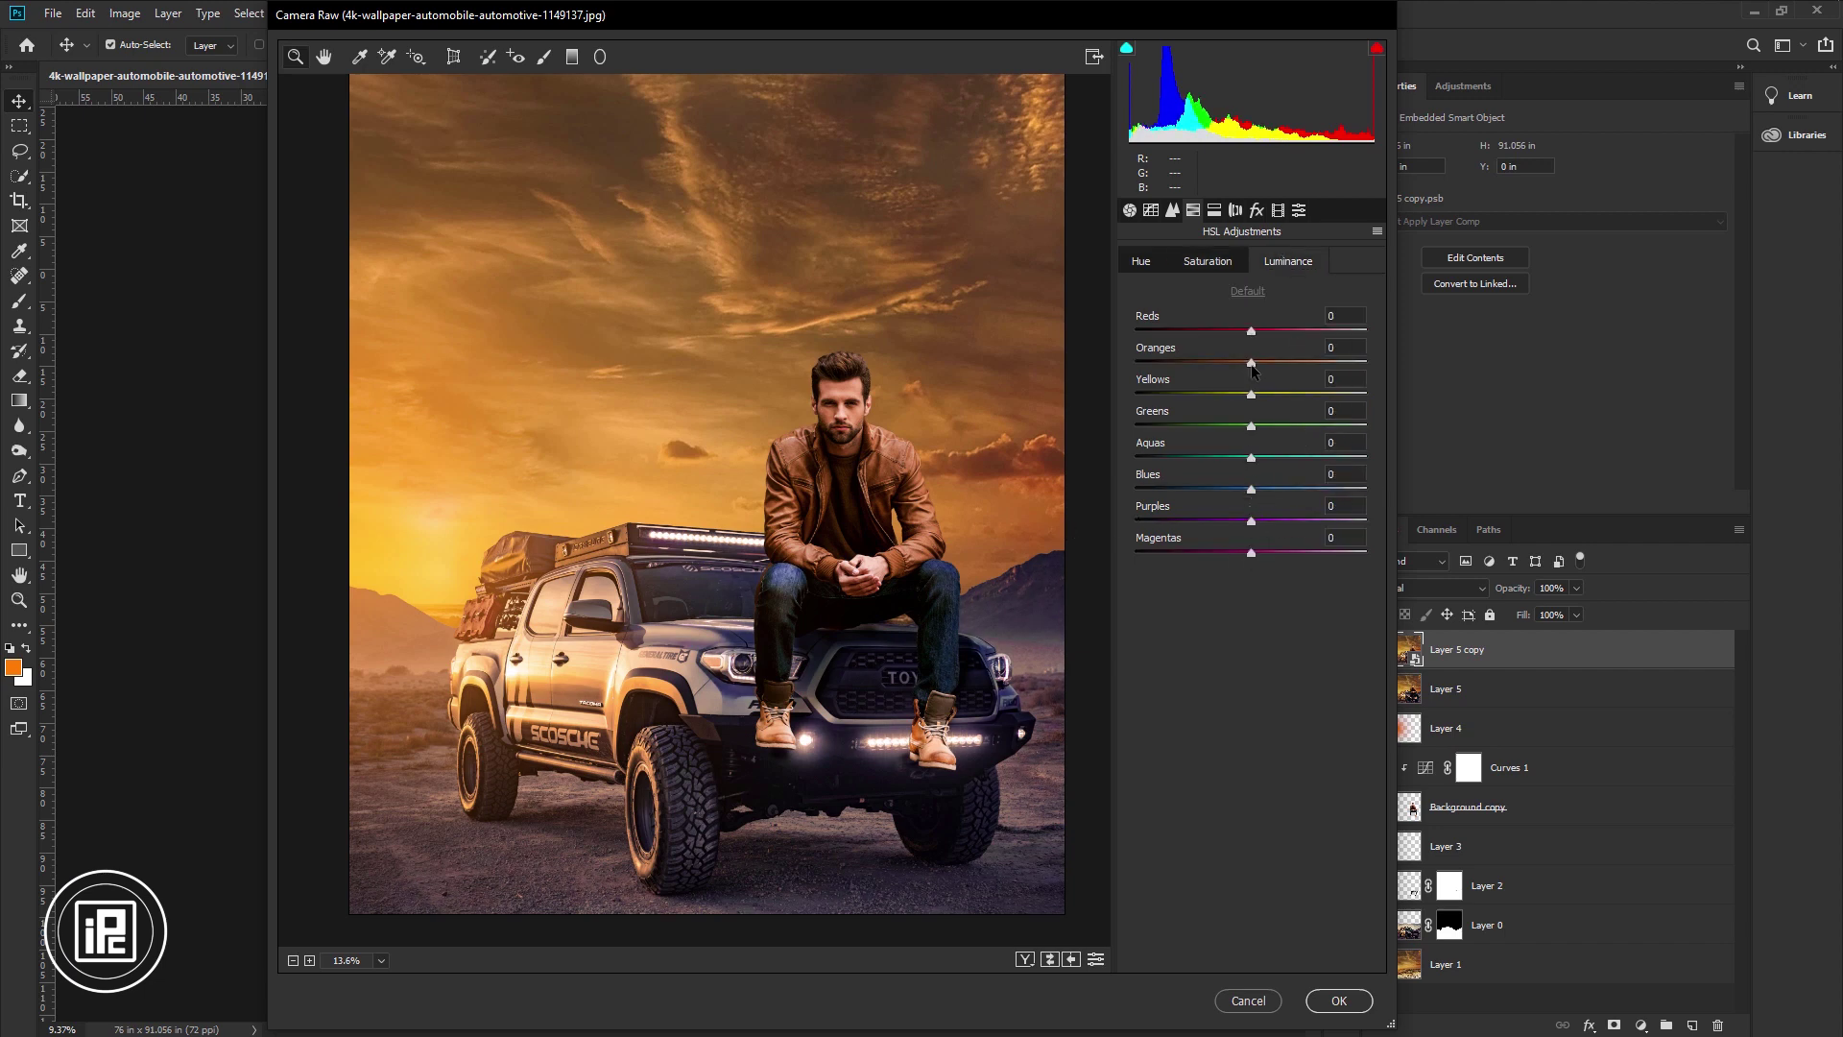
click(1251, 363)
drag(1251, 394, 1292, 426)
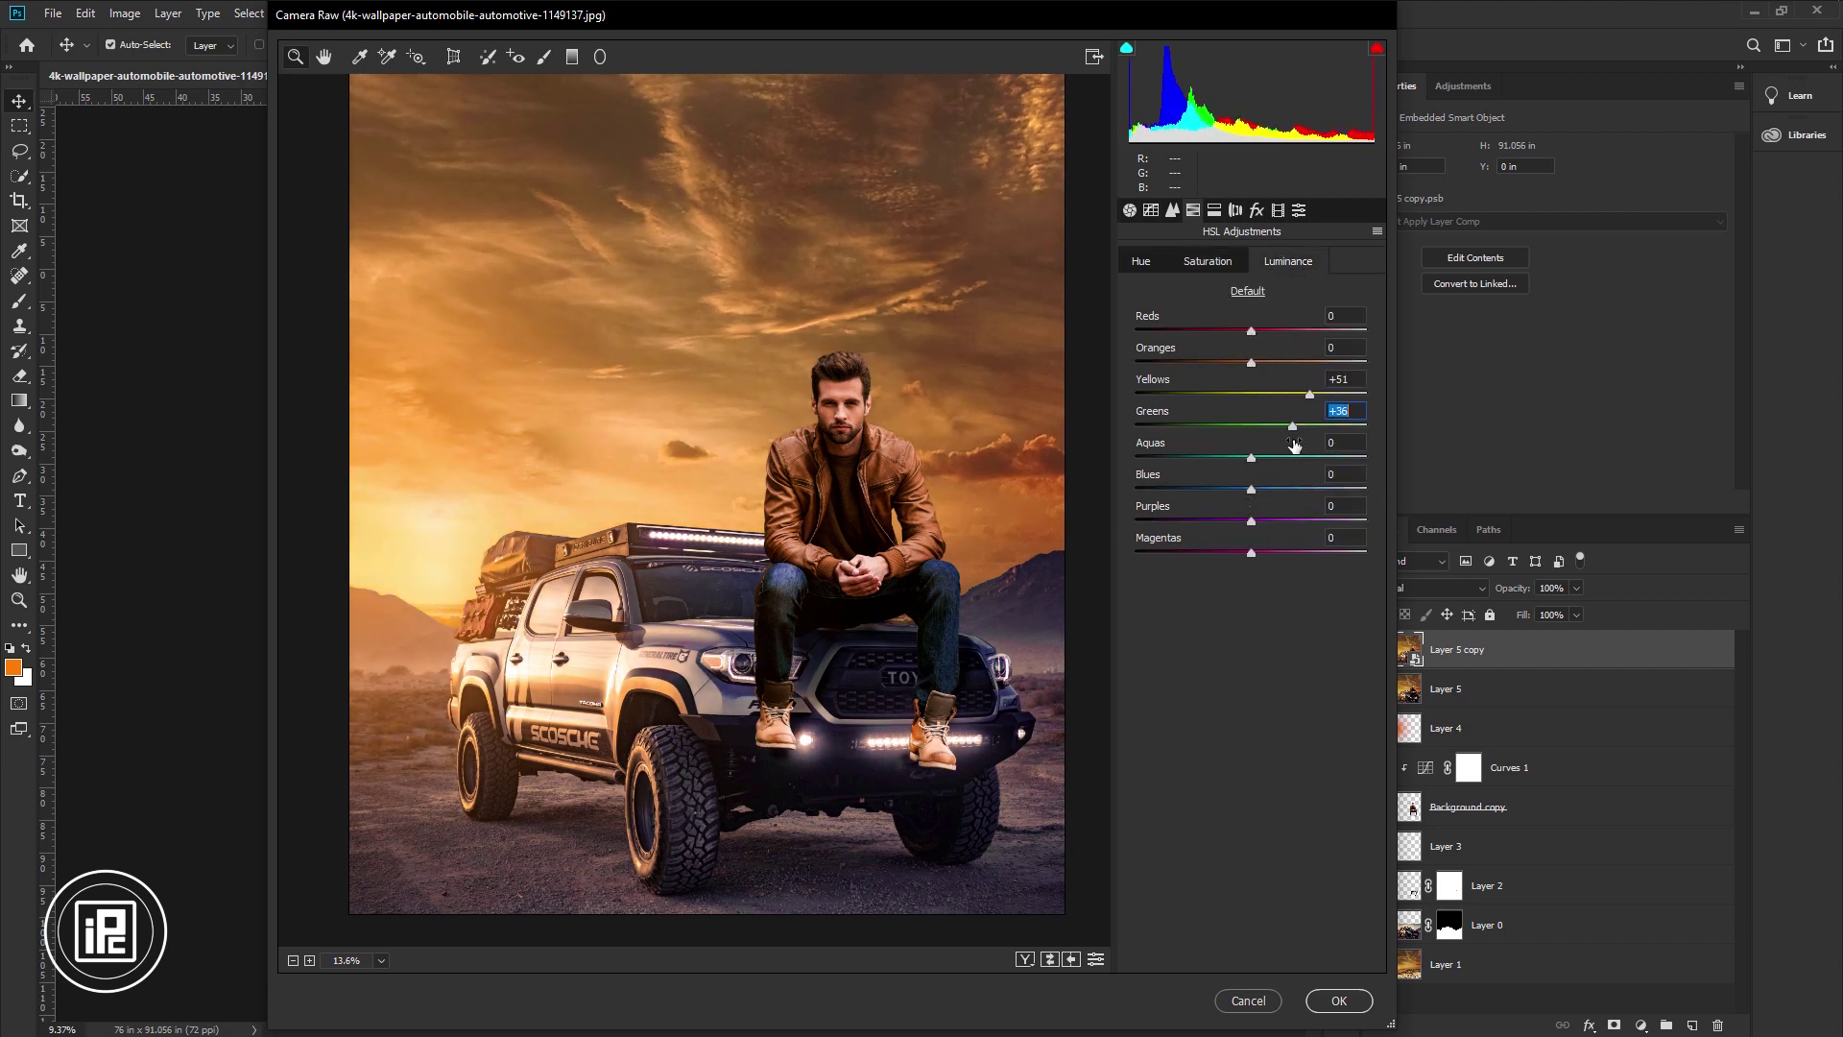
drag(1251, 489, 1180, 489)
drag(1251, 521, 1113, 523)
Set the basic tones: Contrast +4, Highlights -20, Shadows +28, Whites -21 and Blacks -34.
click(1130, 210)
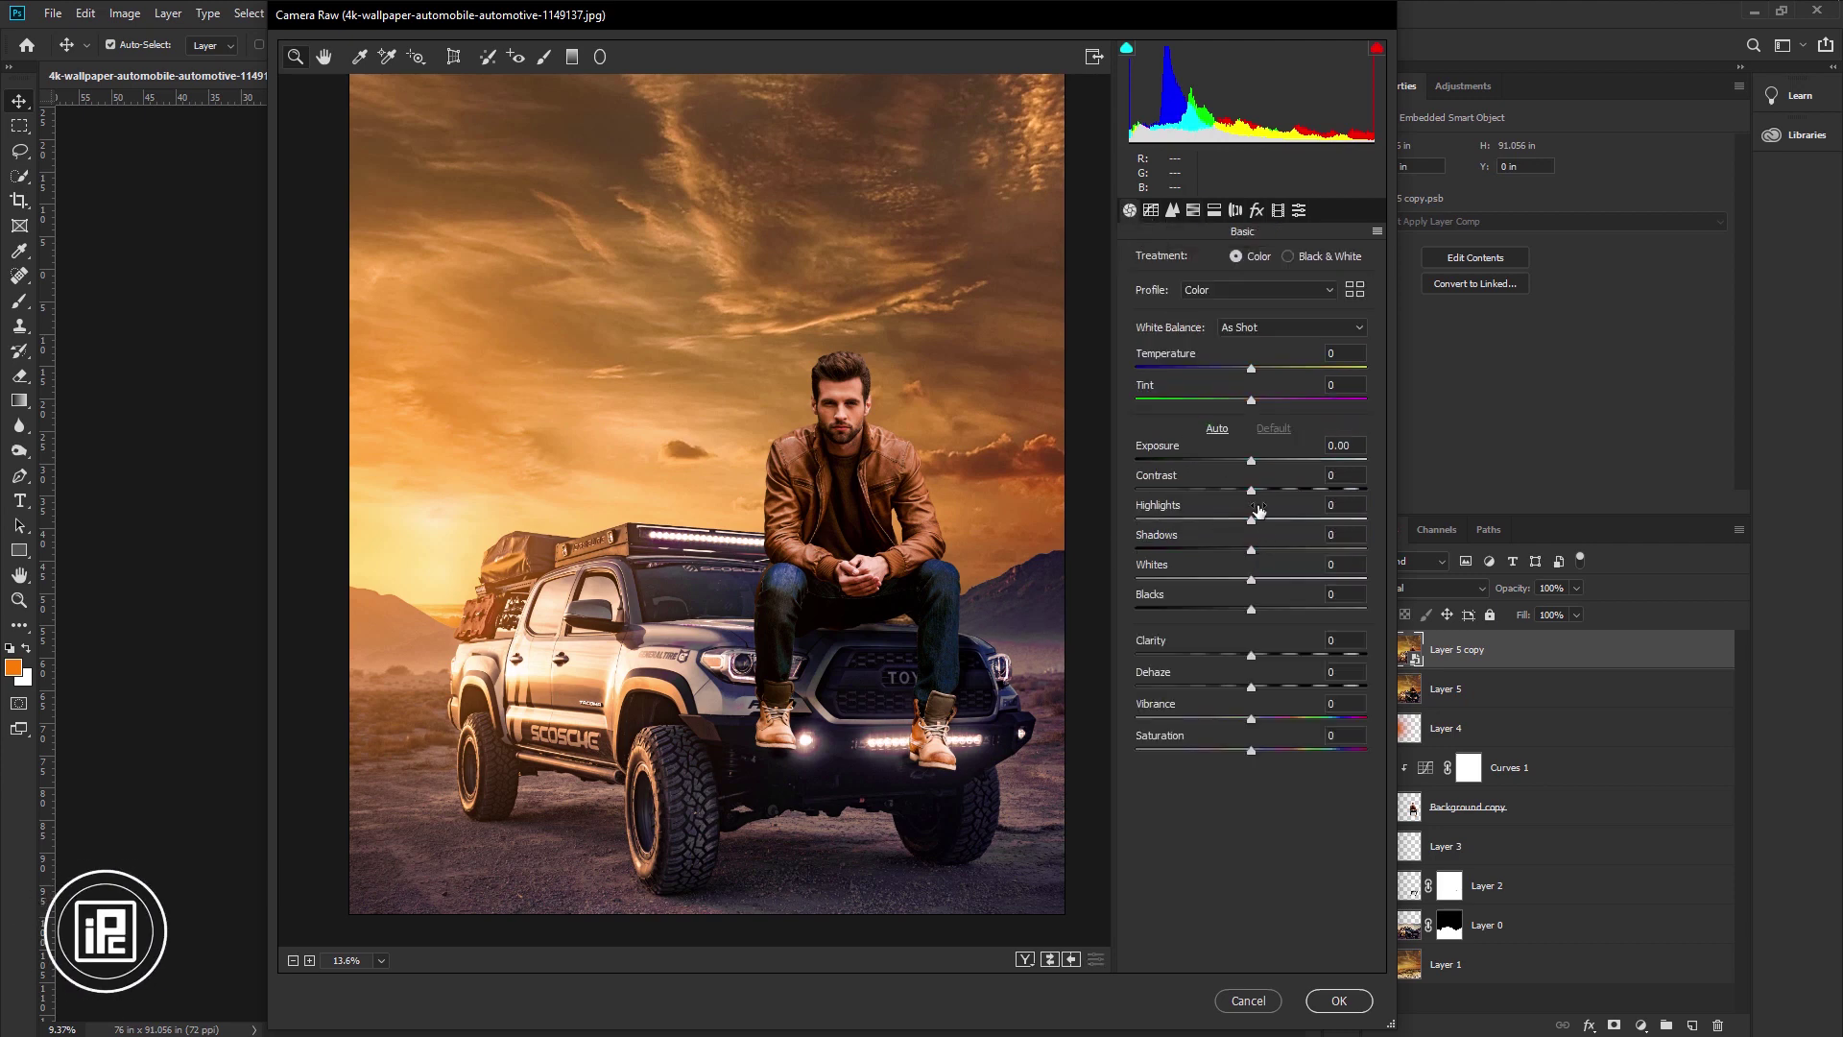
click(826, 479)
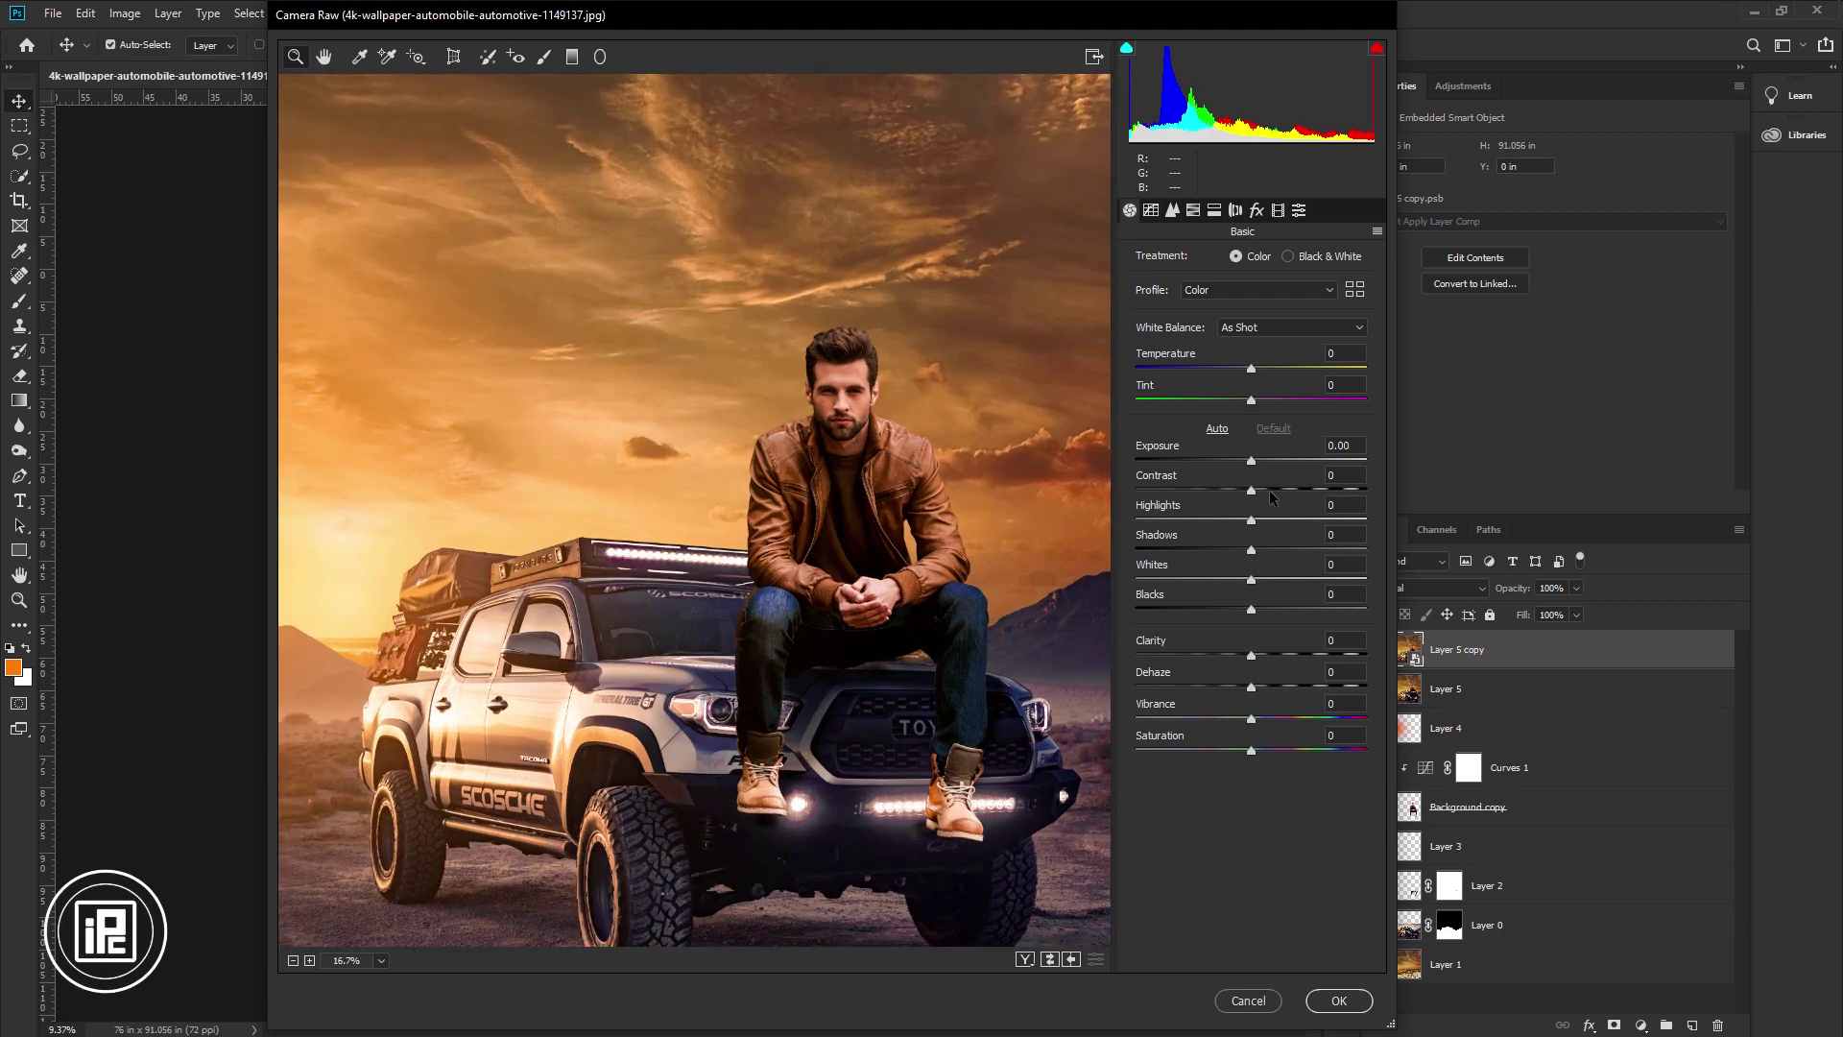
drag(1254, 489, 1260, 488)
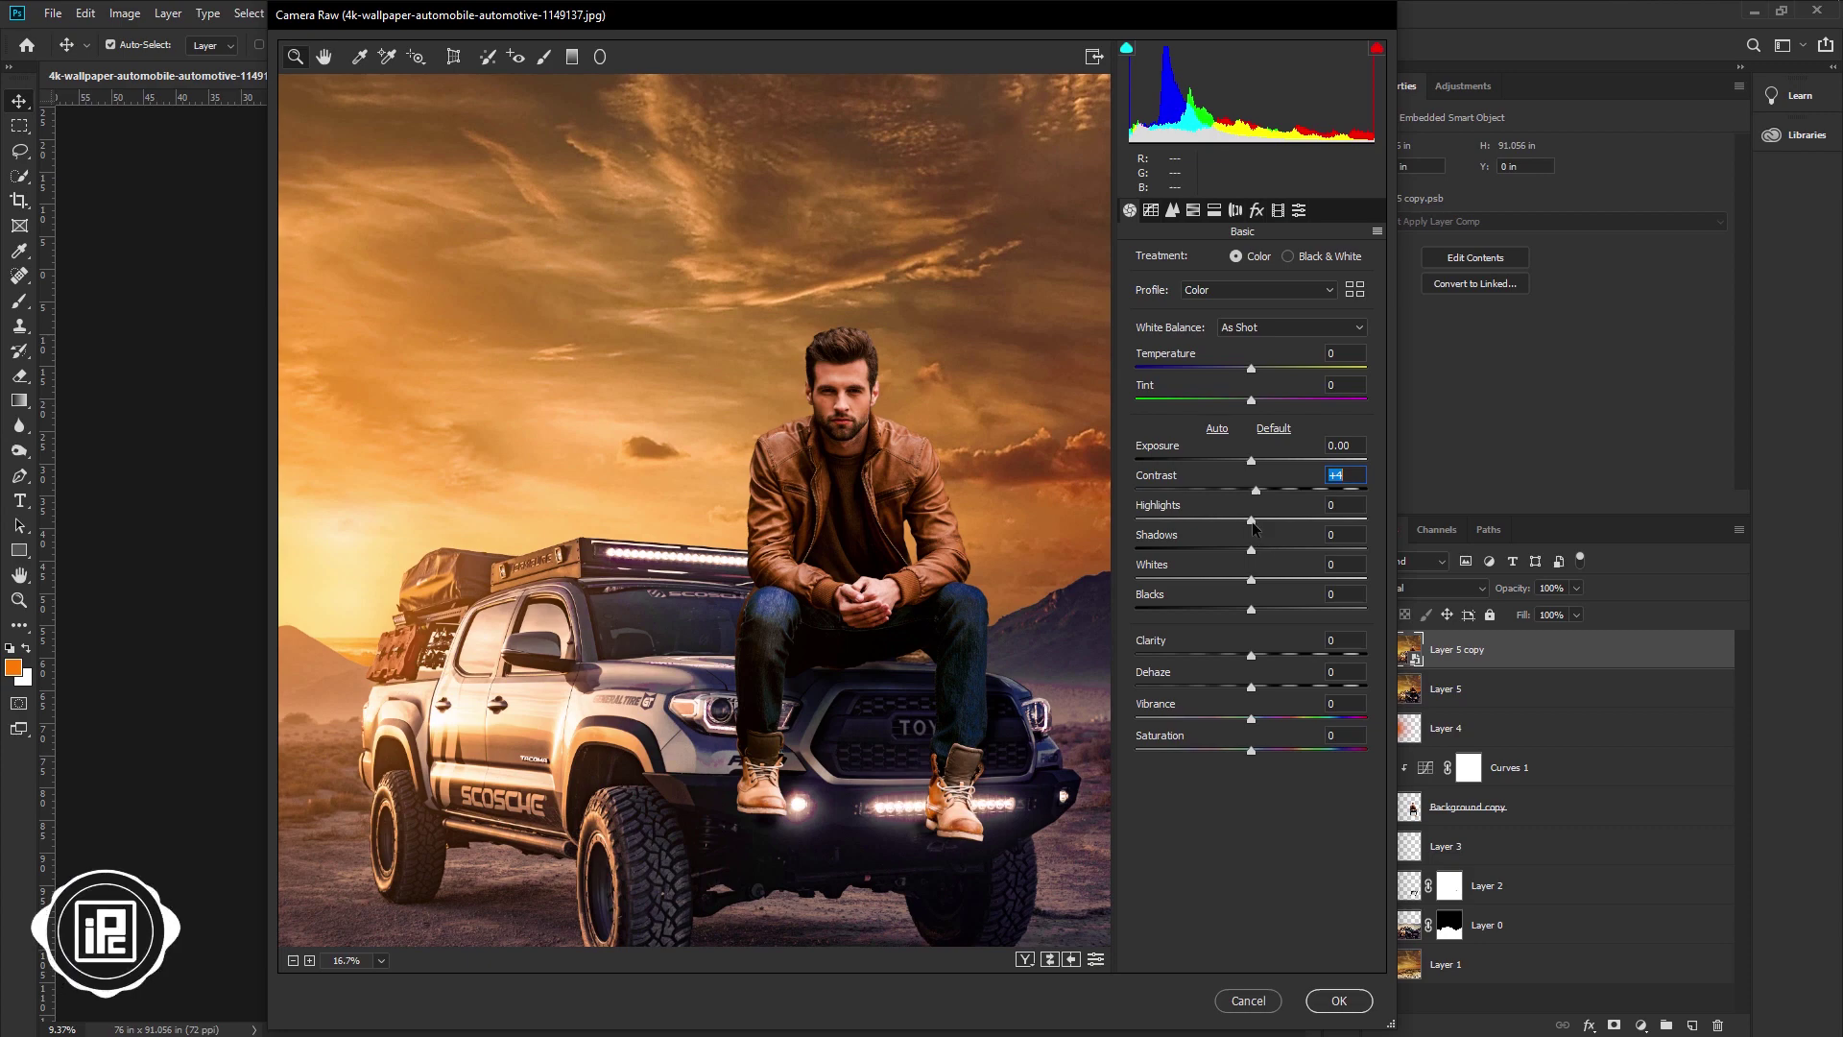
drag(1251, 519, 1209, 614)
drag(1274, 551, 1282, 552)
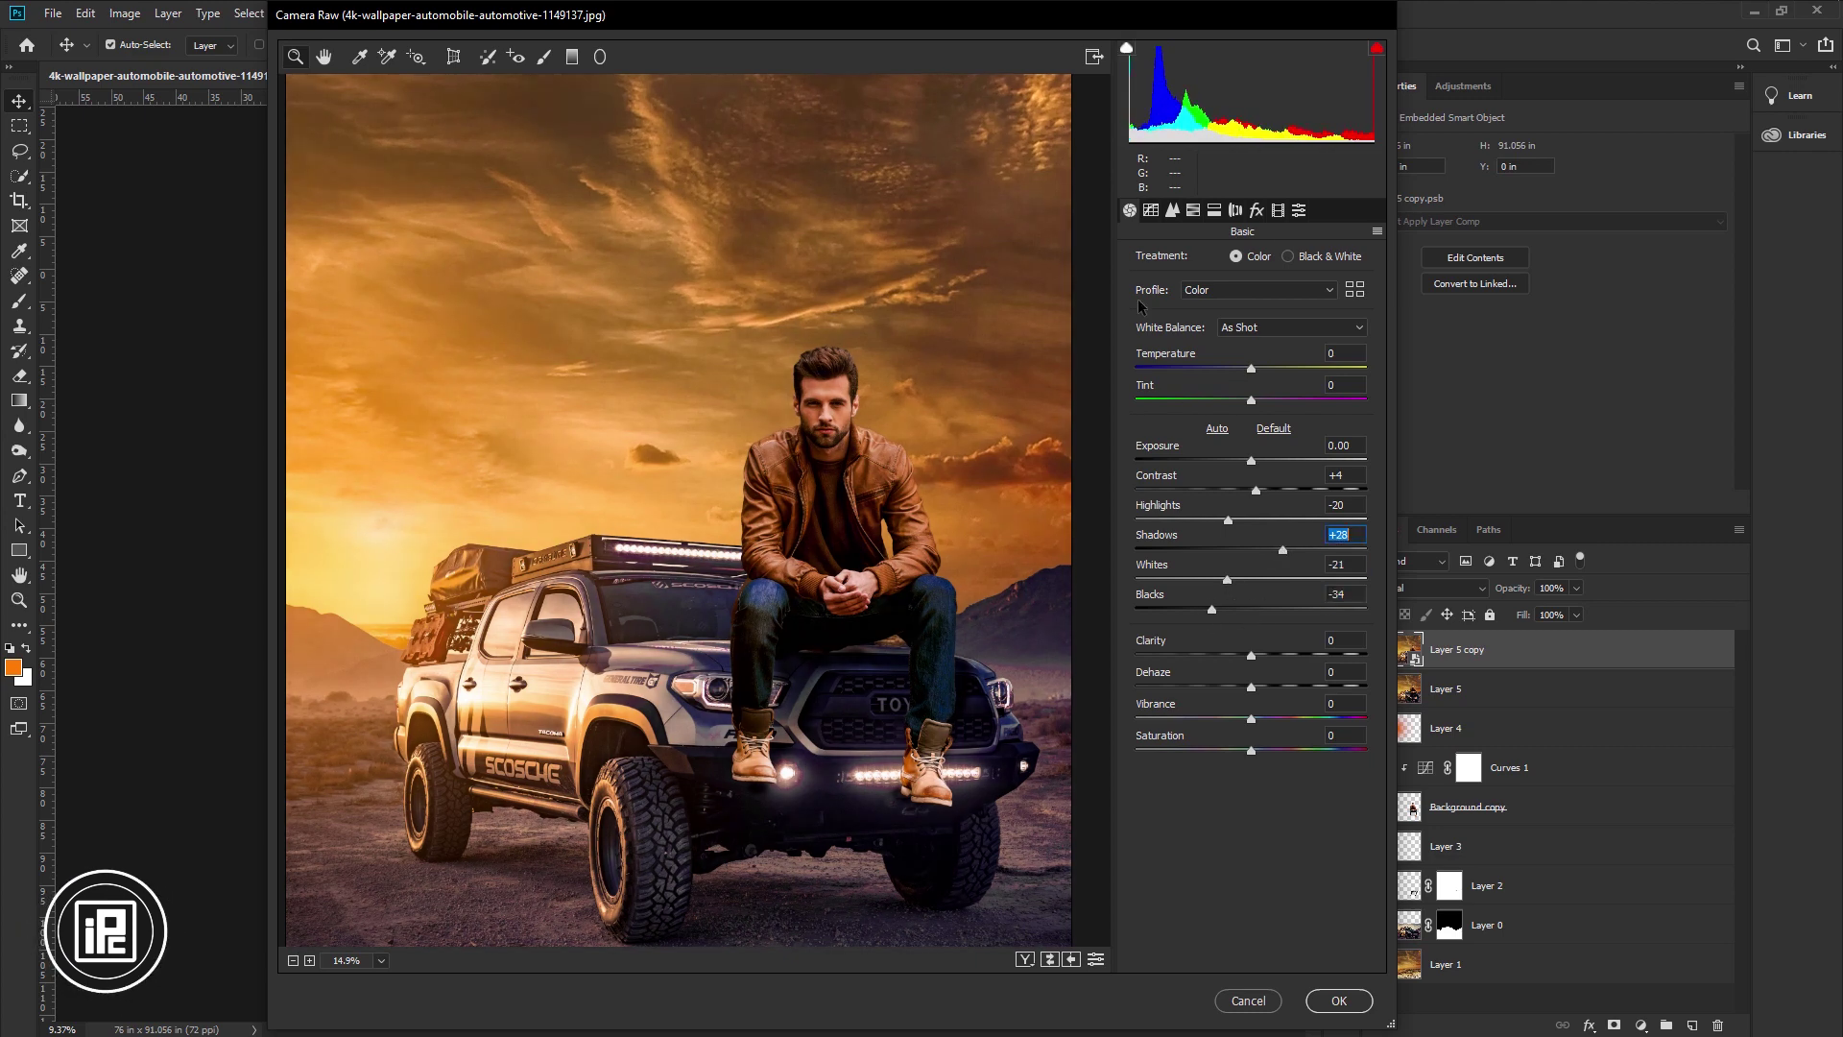
Lift the midpoint of the RGB point tone curve slightly, with input 128 and output 130.
click(1151, 211)
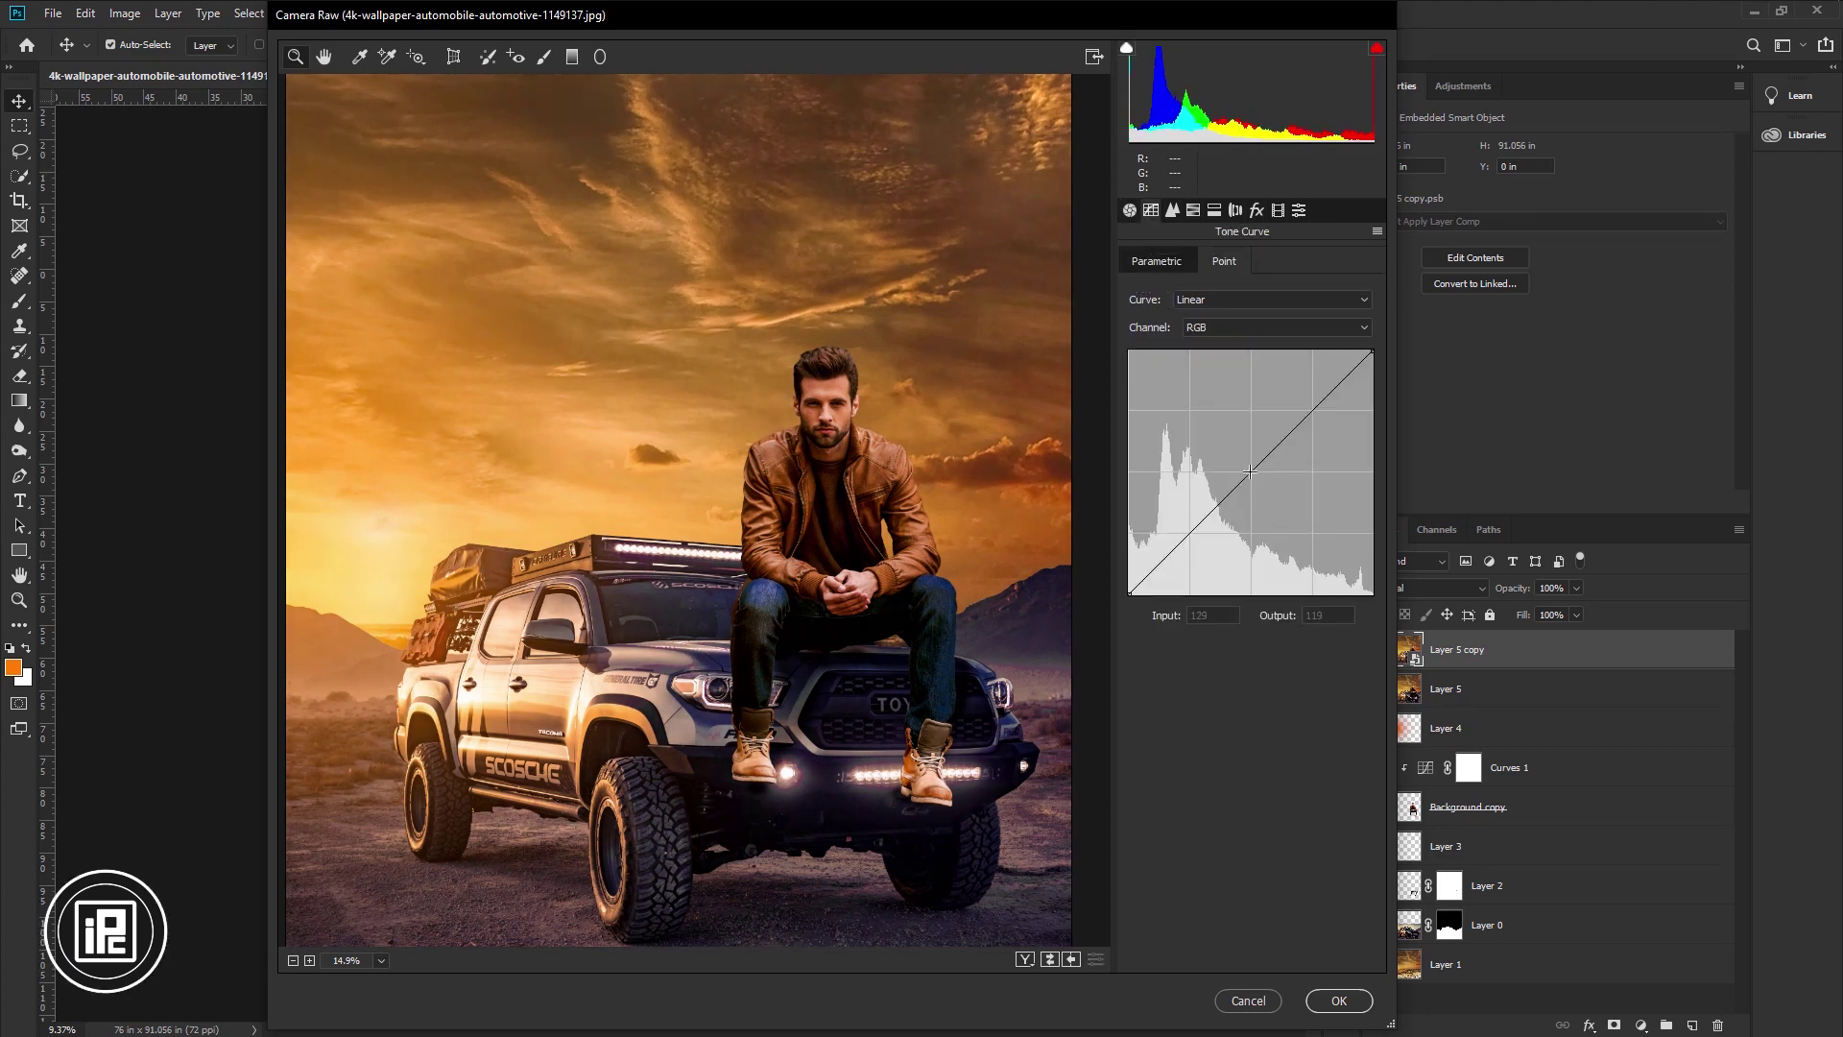
drag(1253, 472, 1250, 469)
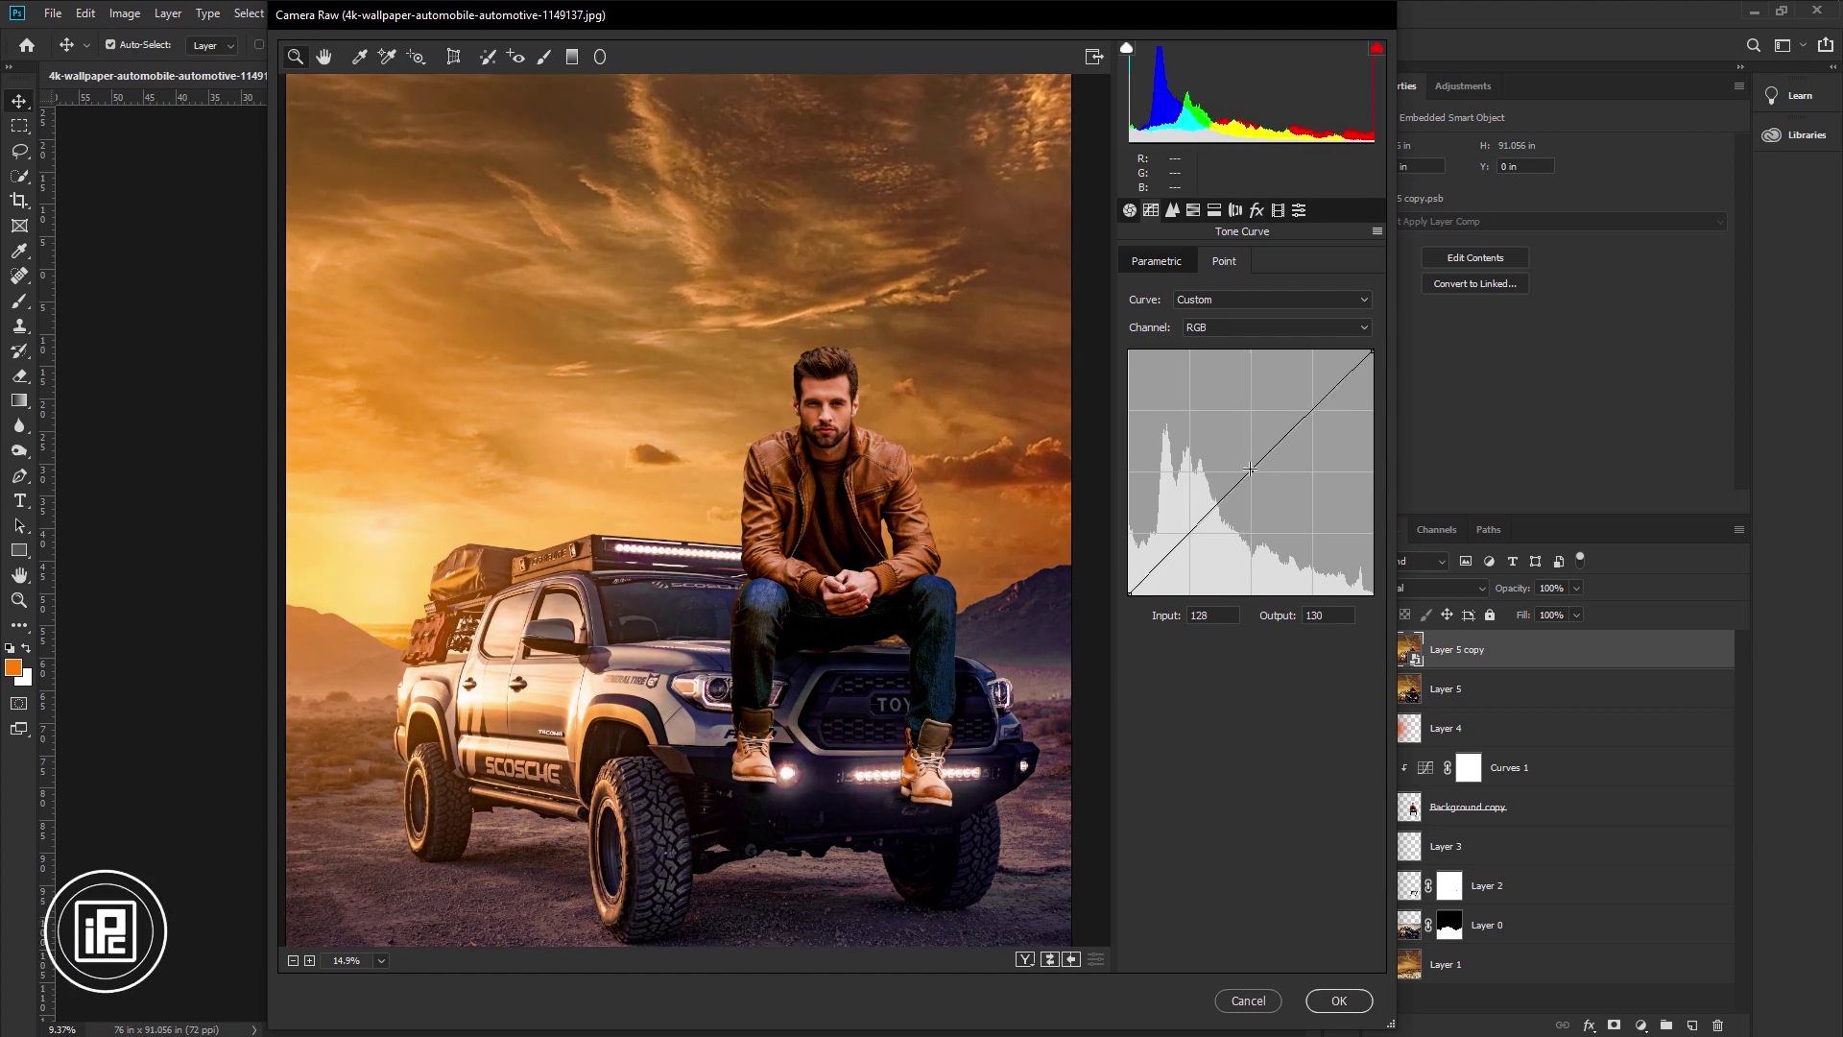
Set the sharpening amount to 40 while viewing the man's face and jacket up close.
click(1173, 211)
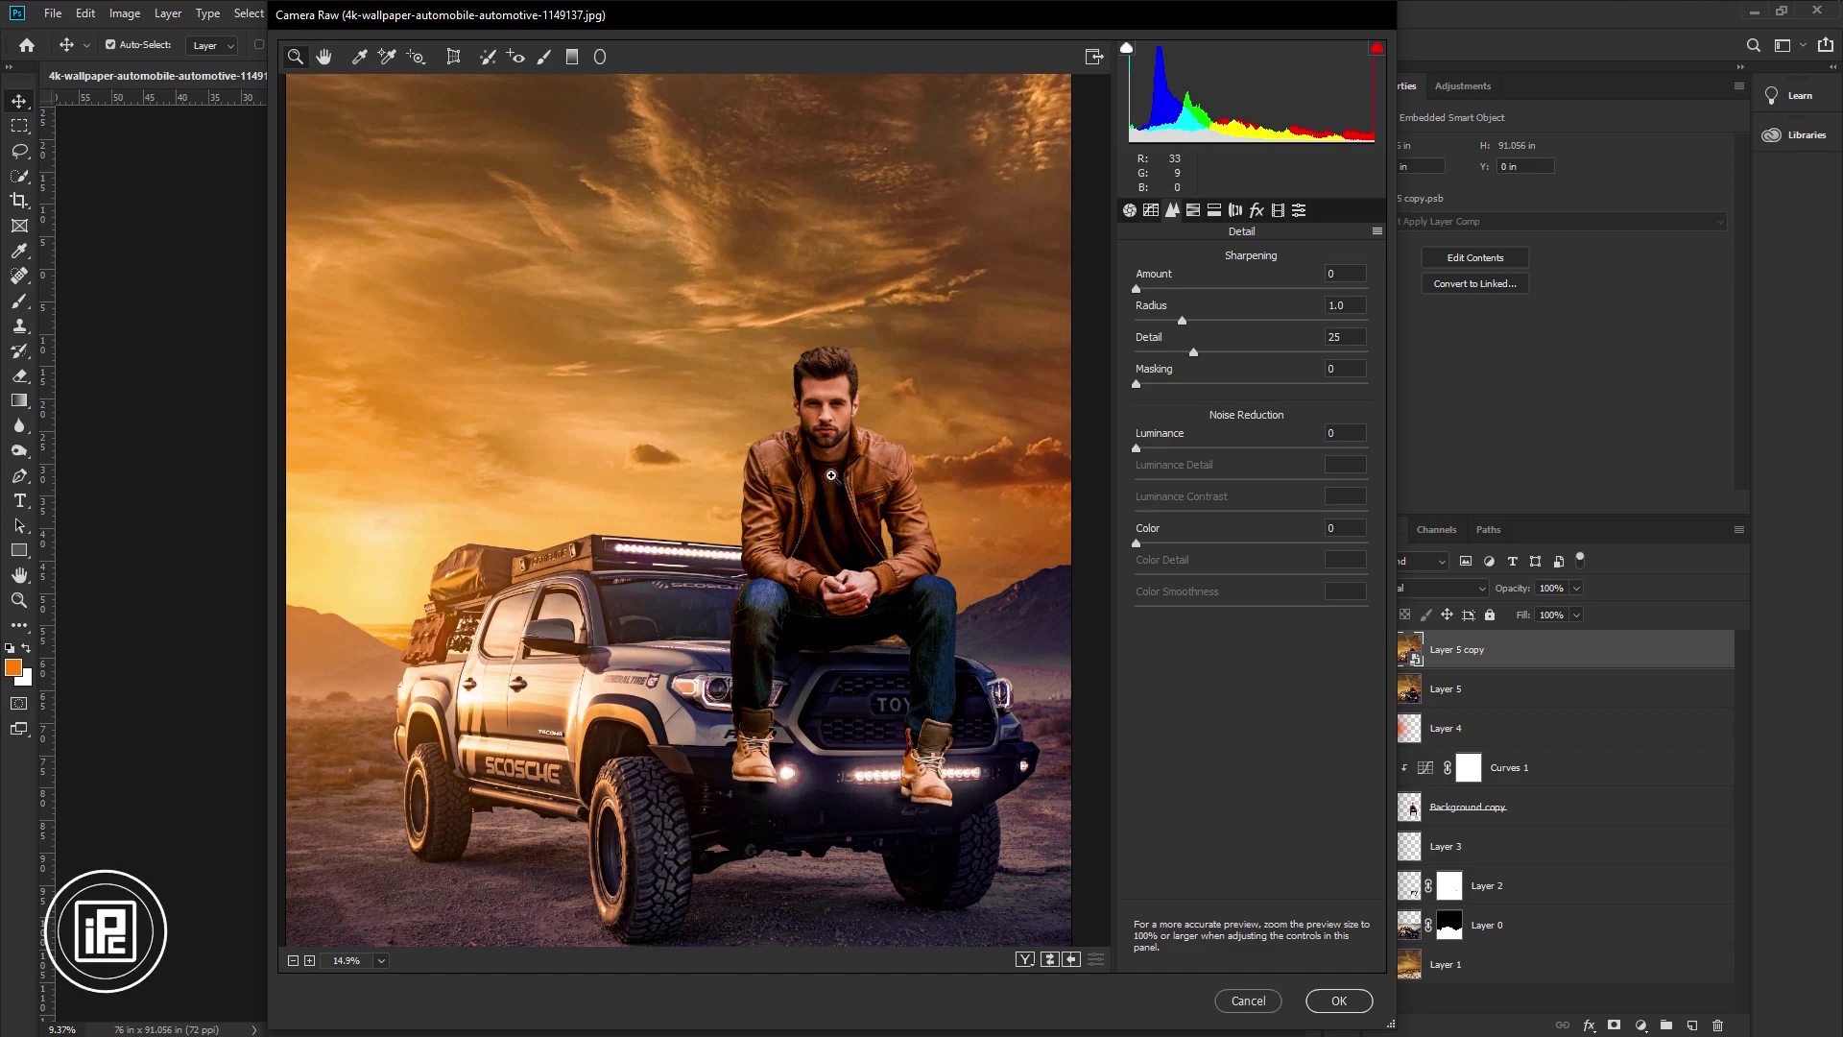
drag(816, 464, 880, 481)
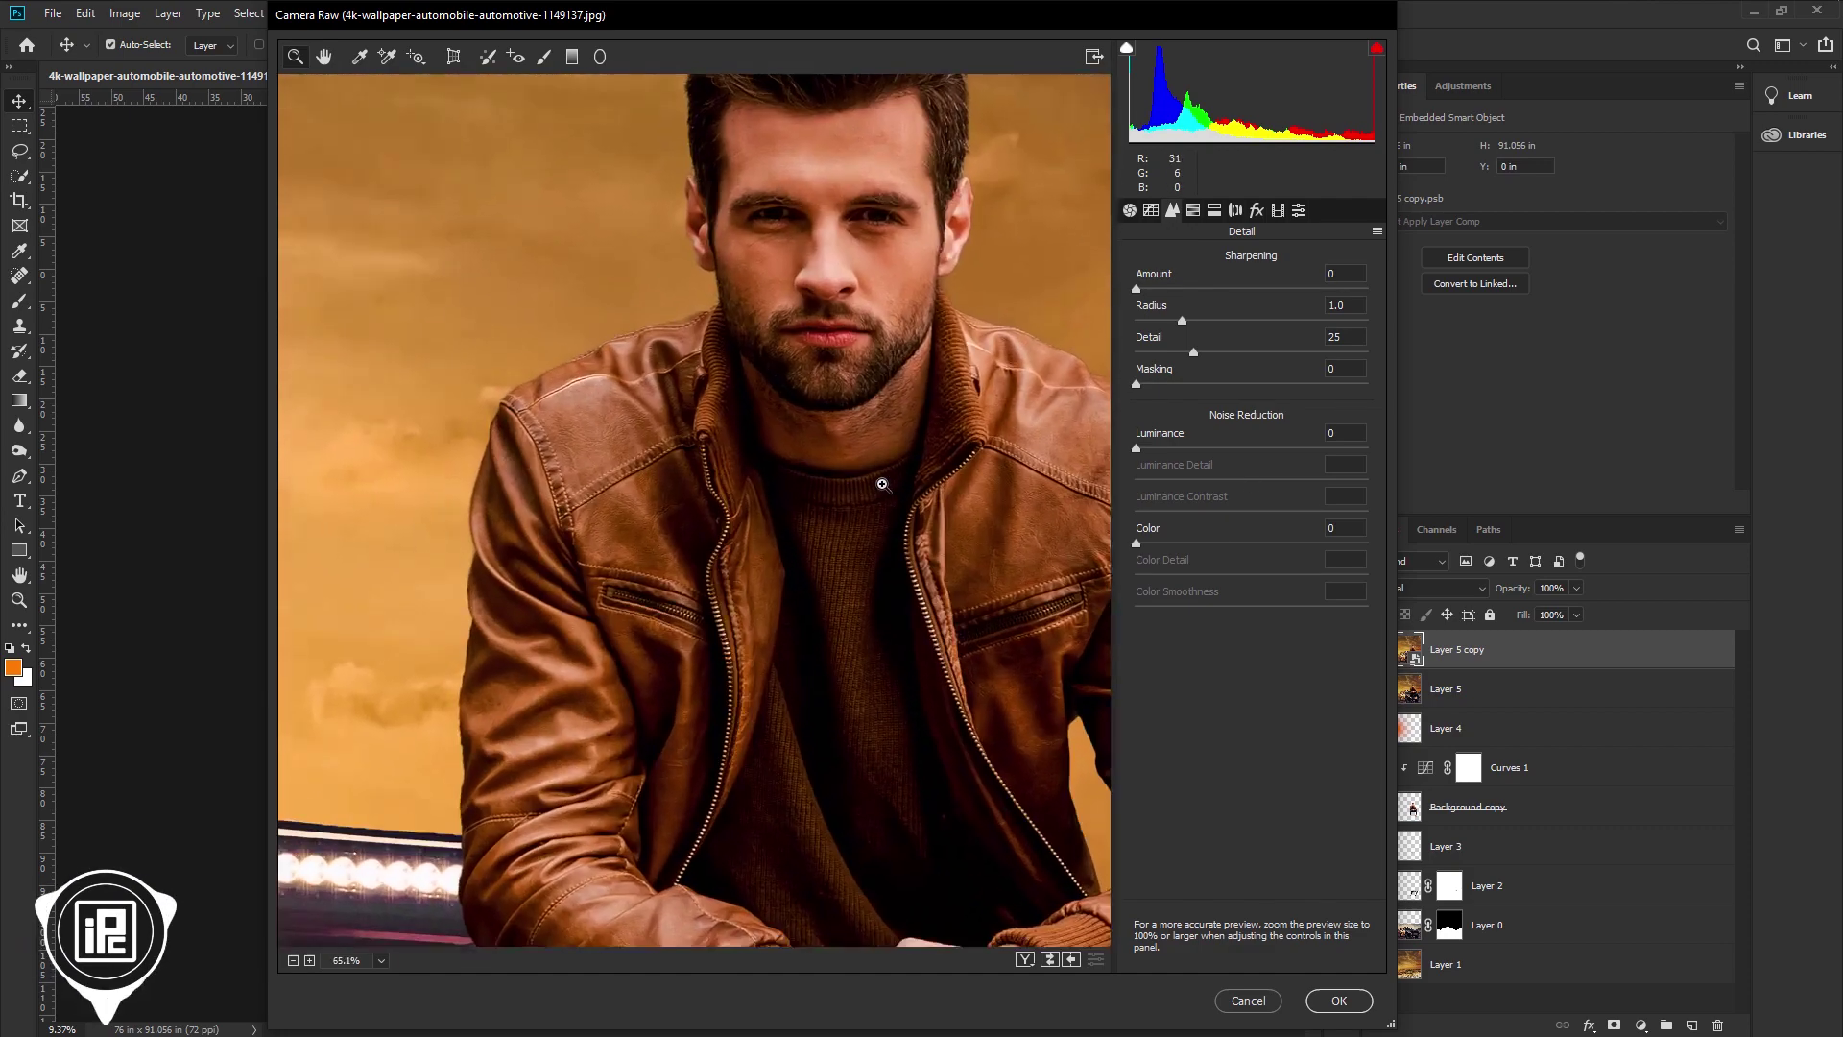
drag(872, 386, 880, 461)
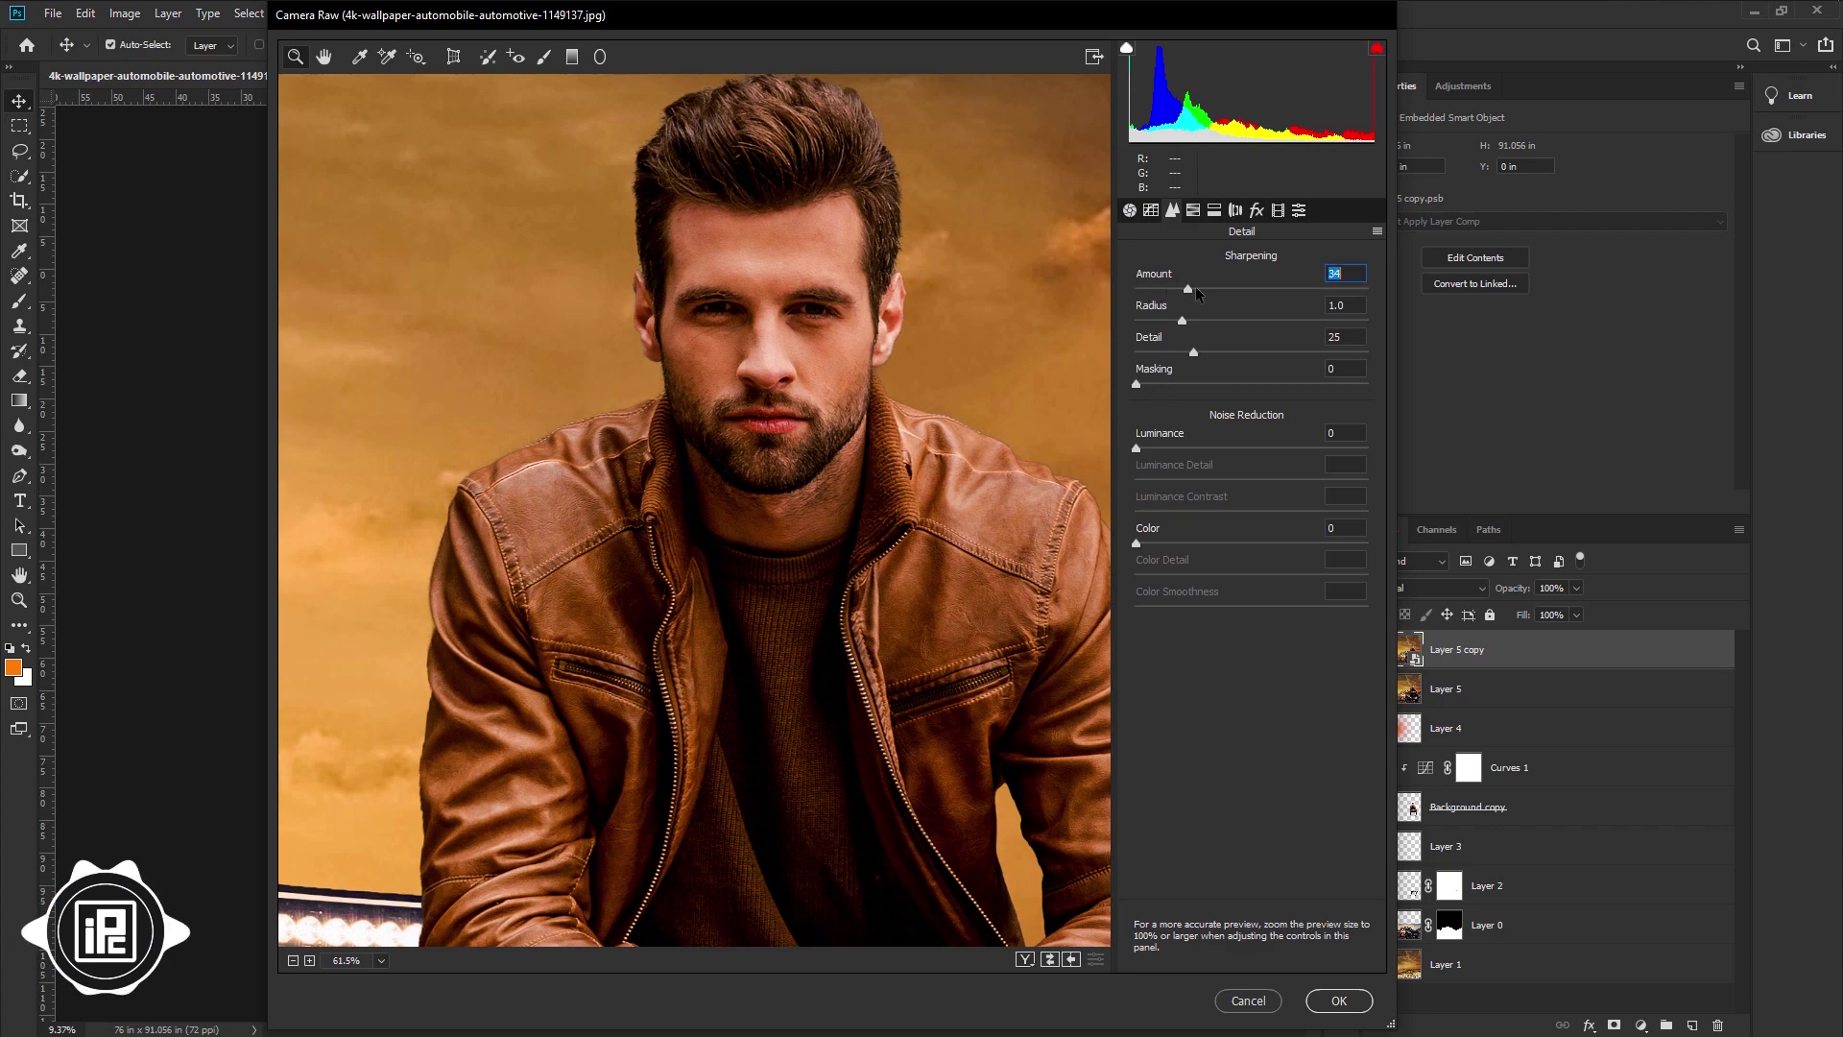
drag(1196, 289, 1202, 289)
Set the luminance noise reduction to 30 with luminance detail at 50, and inspect the effect on the man's face.
drag(729, 455, 782, 494)
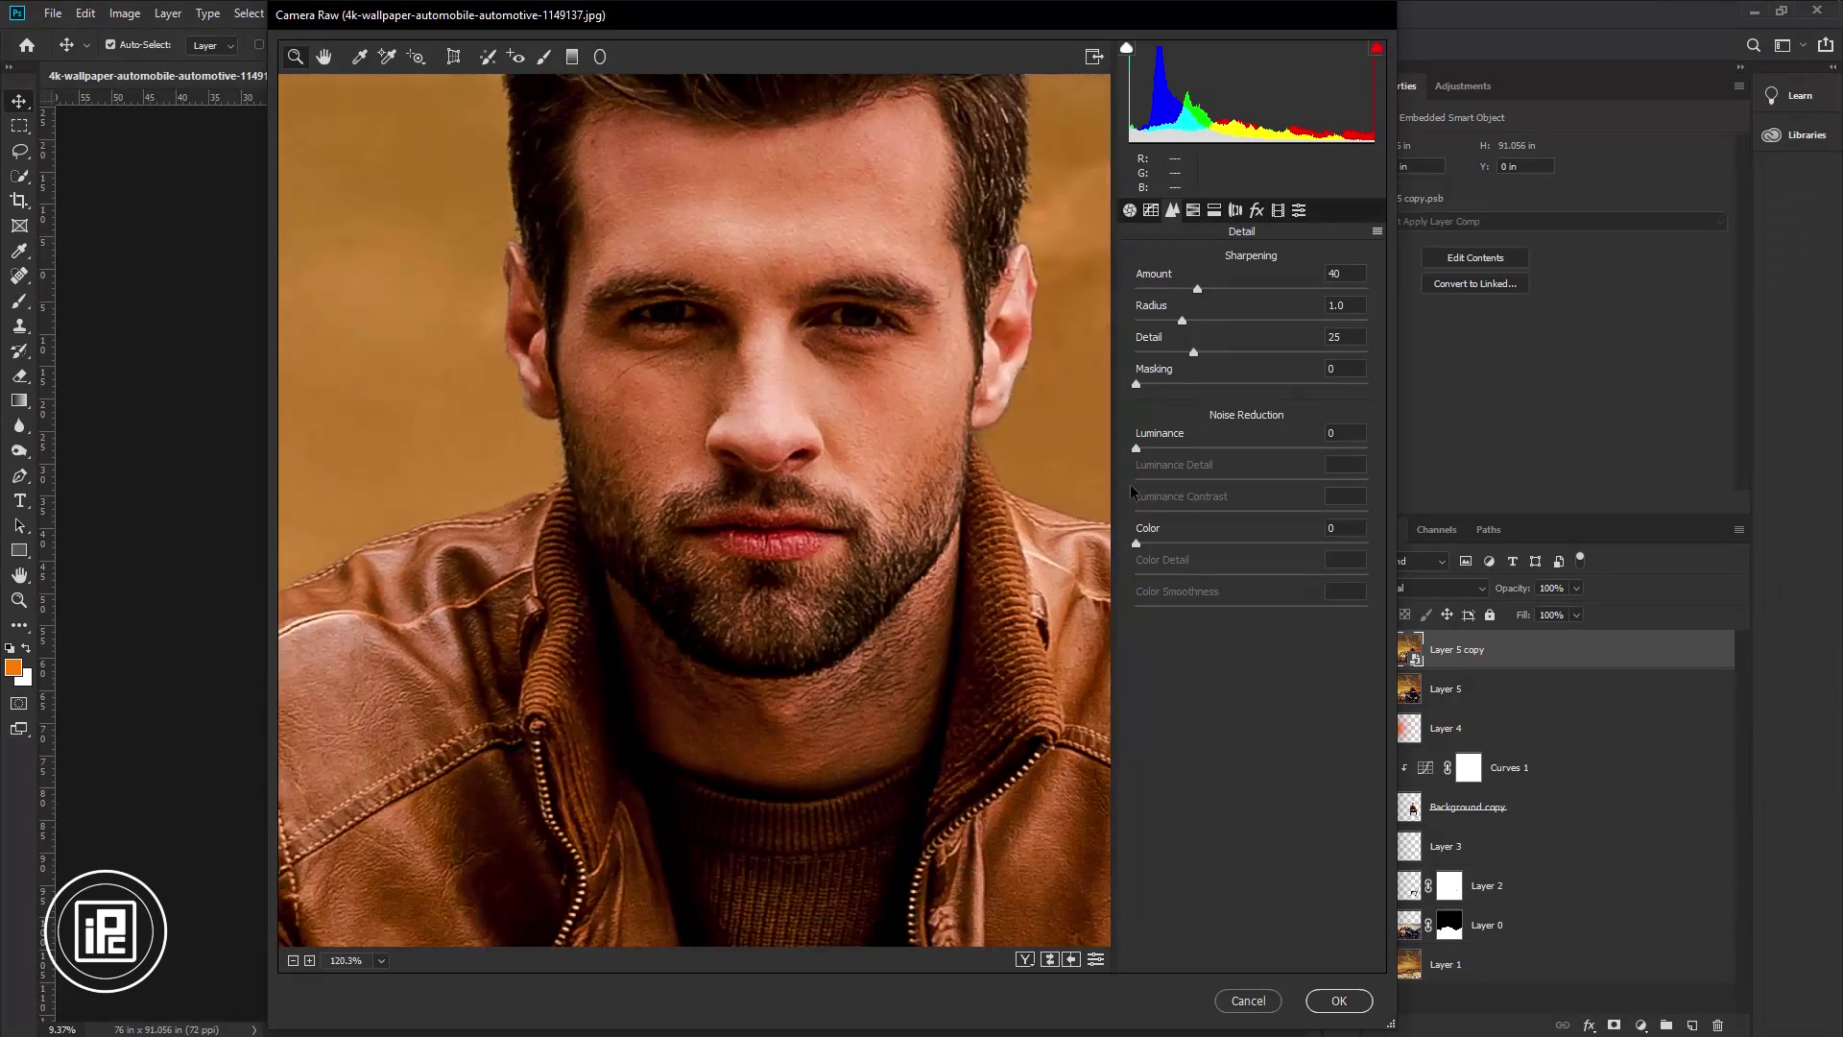
drag(1142, 449, 1174, 455)
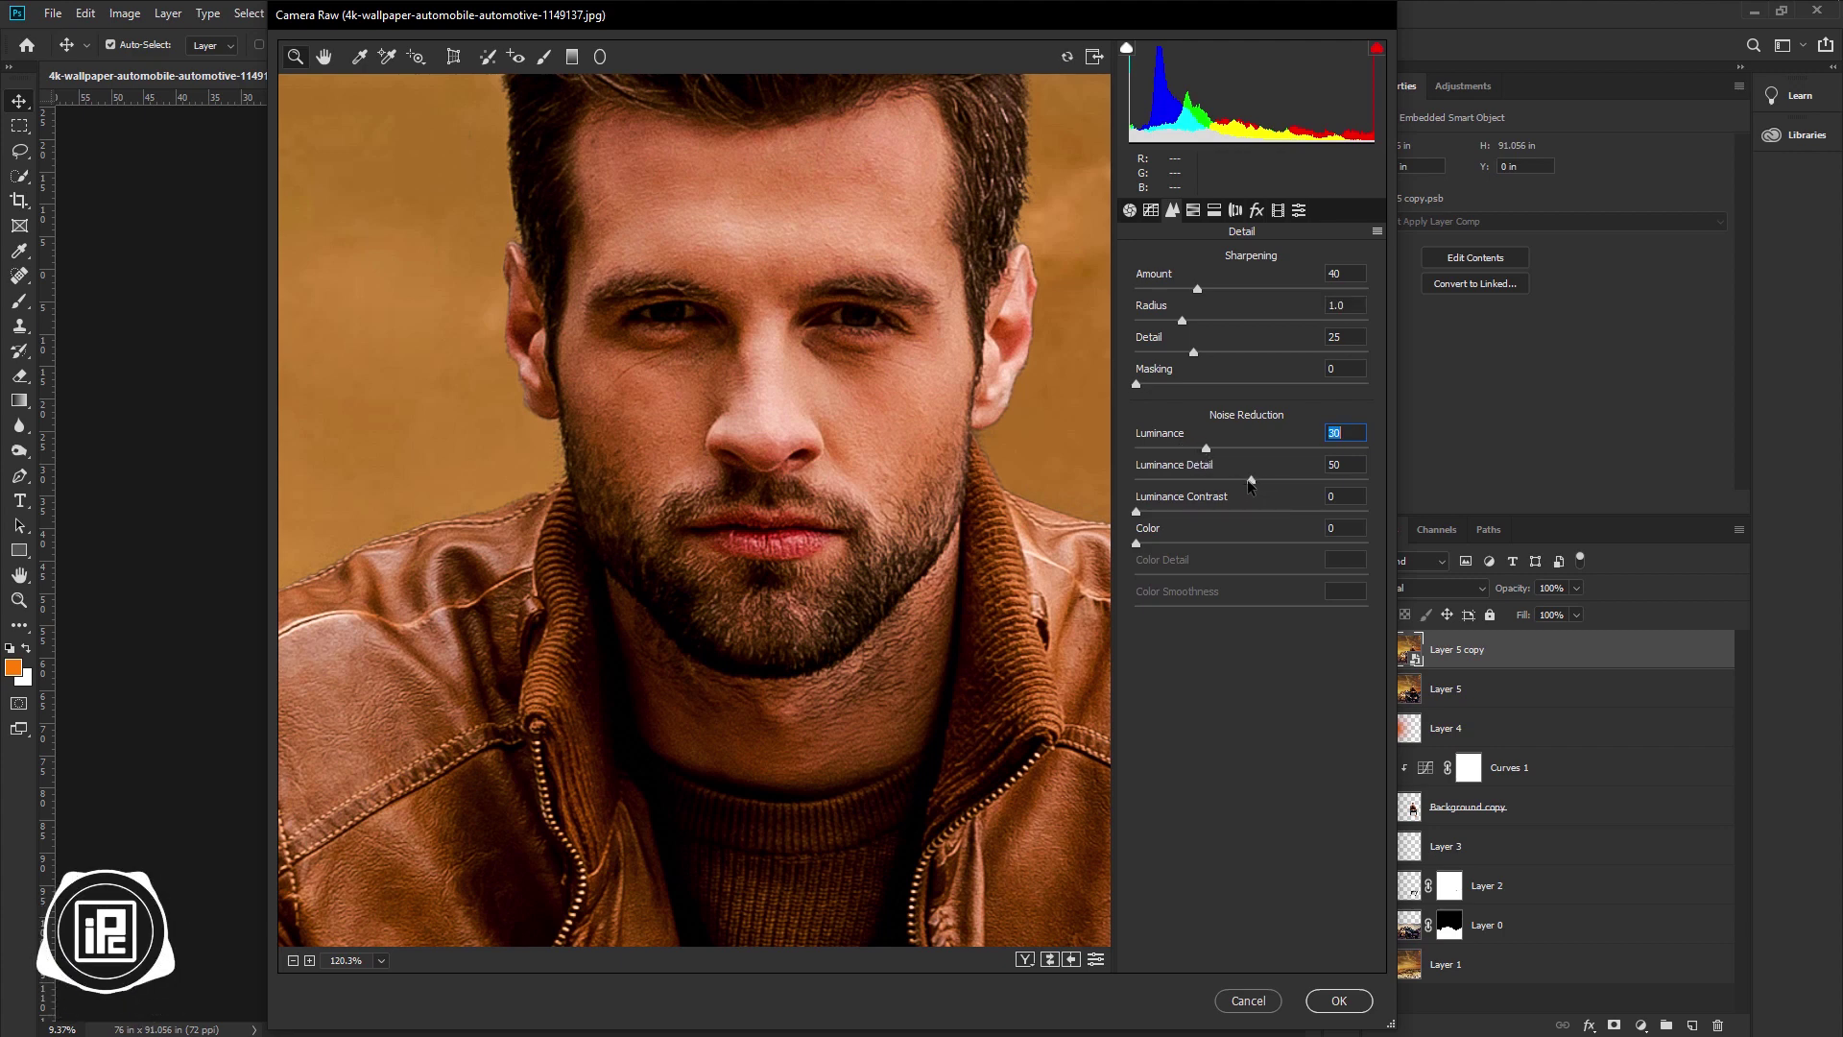
drag(1248, 480, 1223, 483)
double_click(1212, 481)
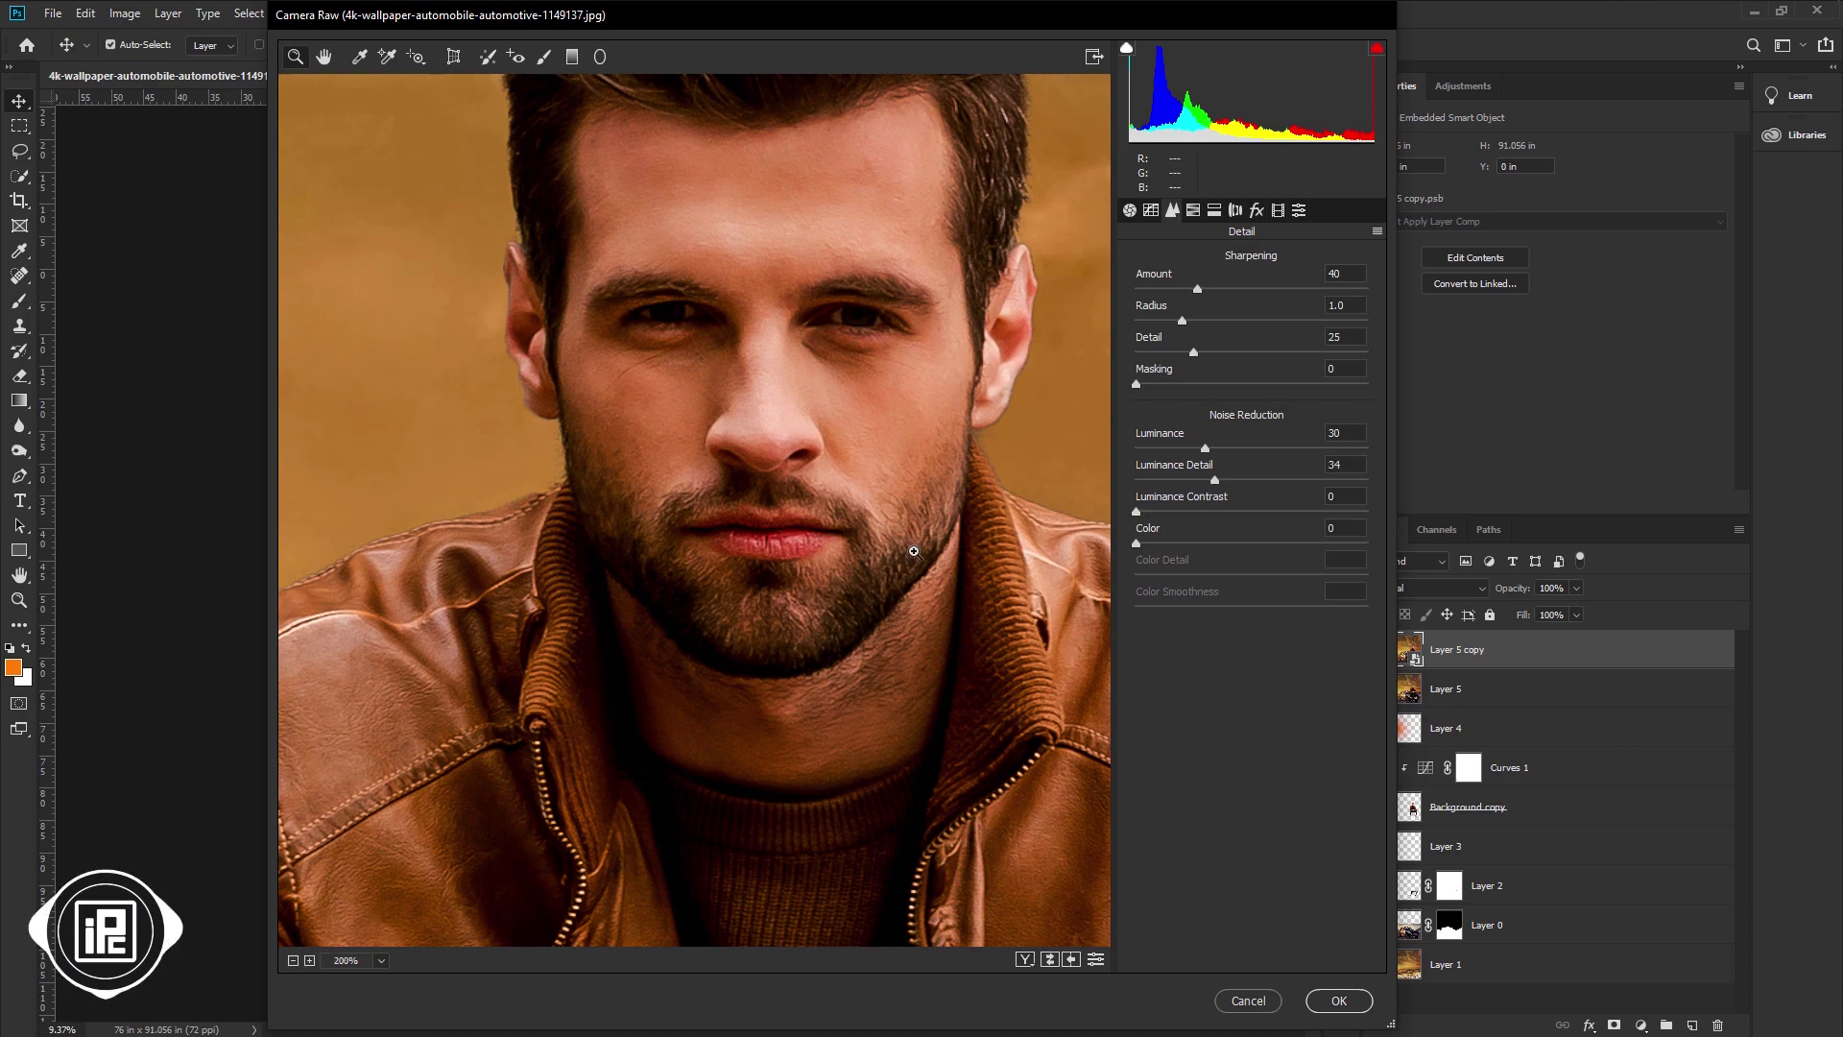
scroll(833, 518, up, 5)
scroll(834, 519, down, 5)
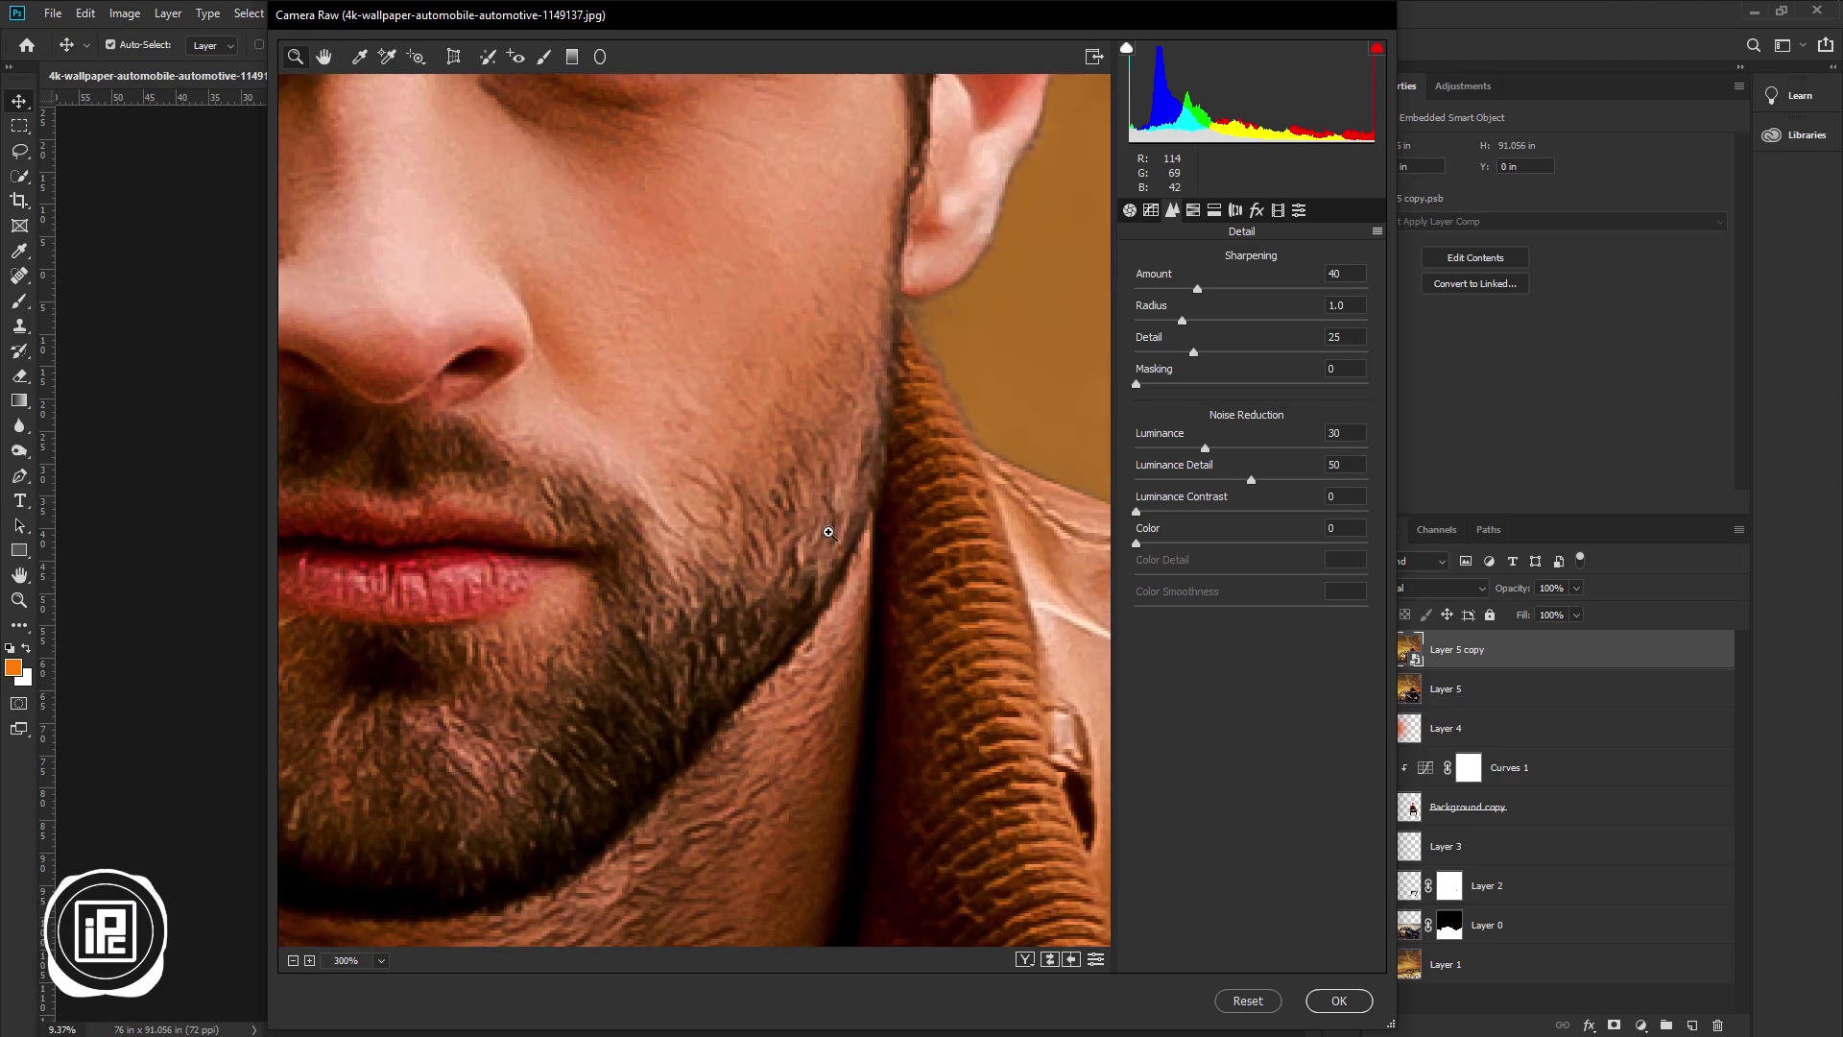
scroll(554, 423, up, 3)
scroll(554, 422, down, 2)
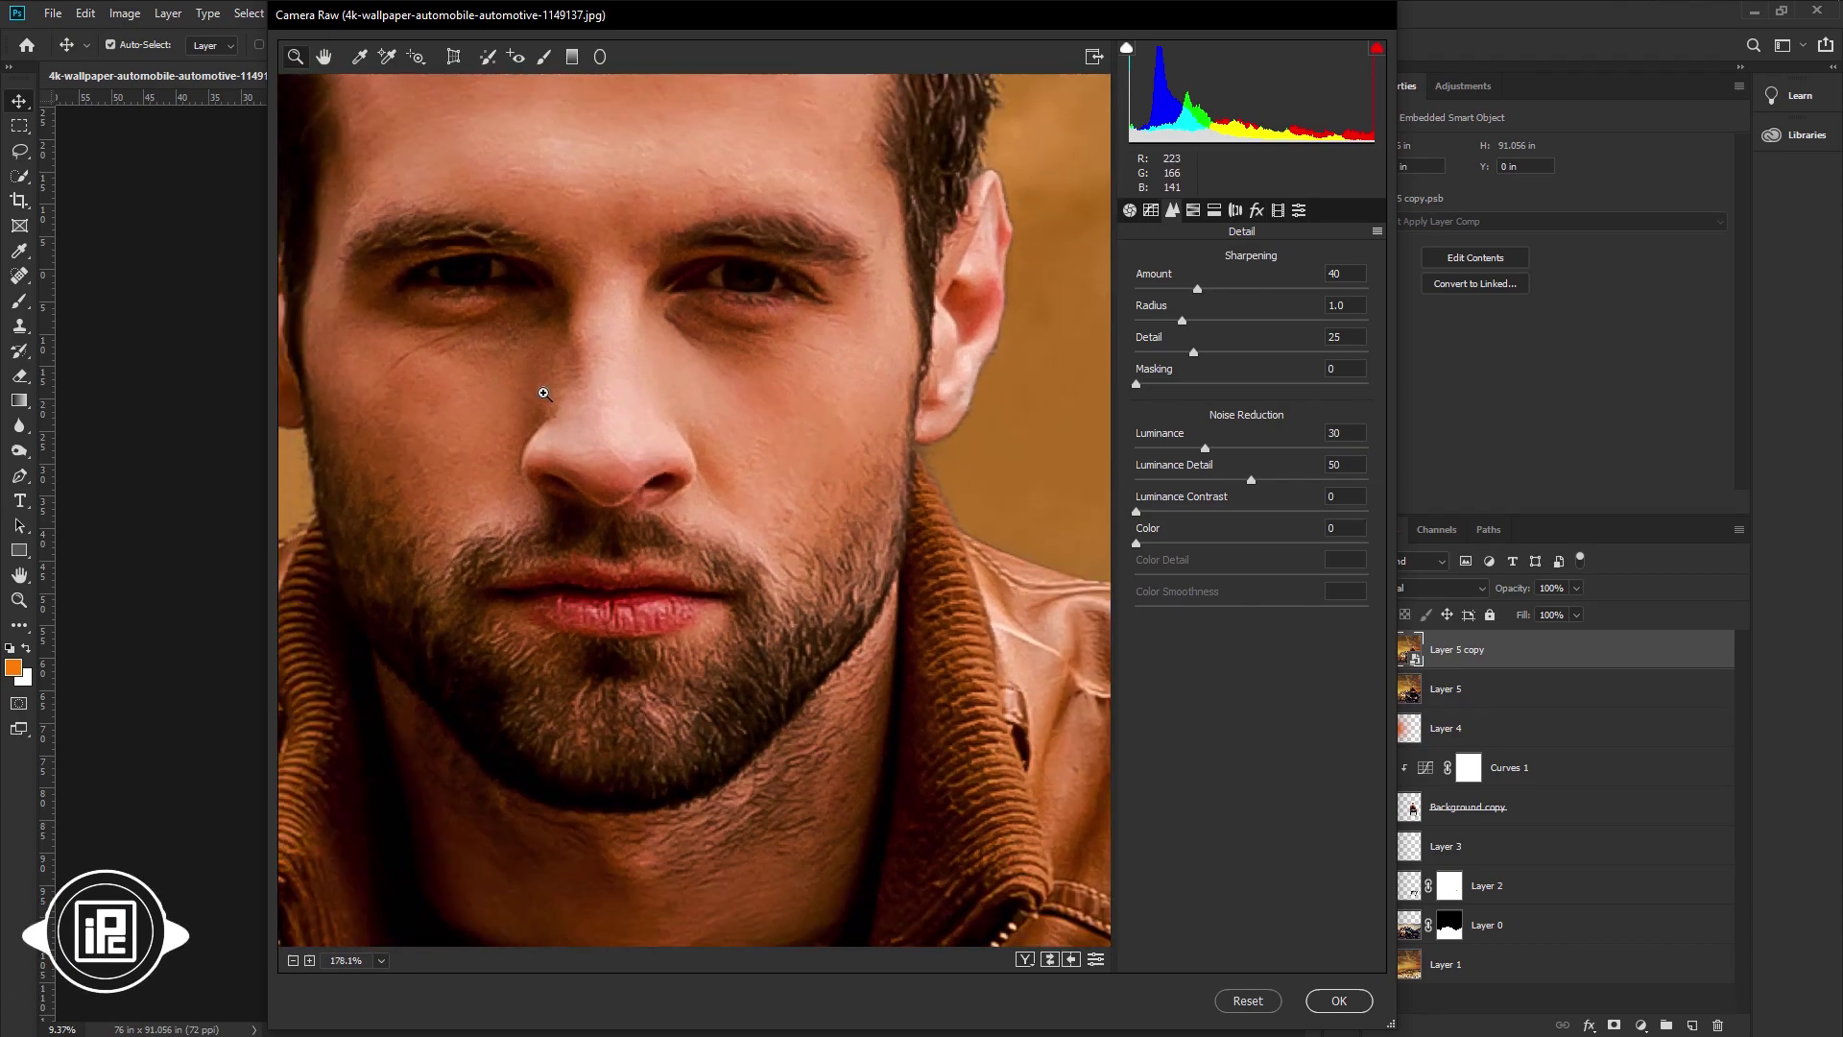
scroll(537, 401, up, 1)
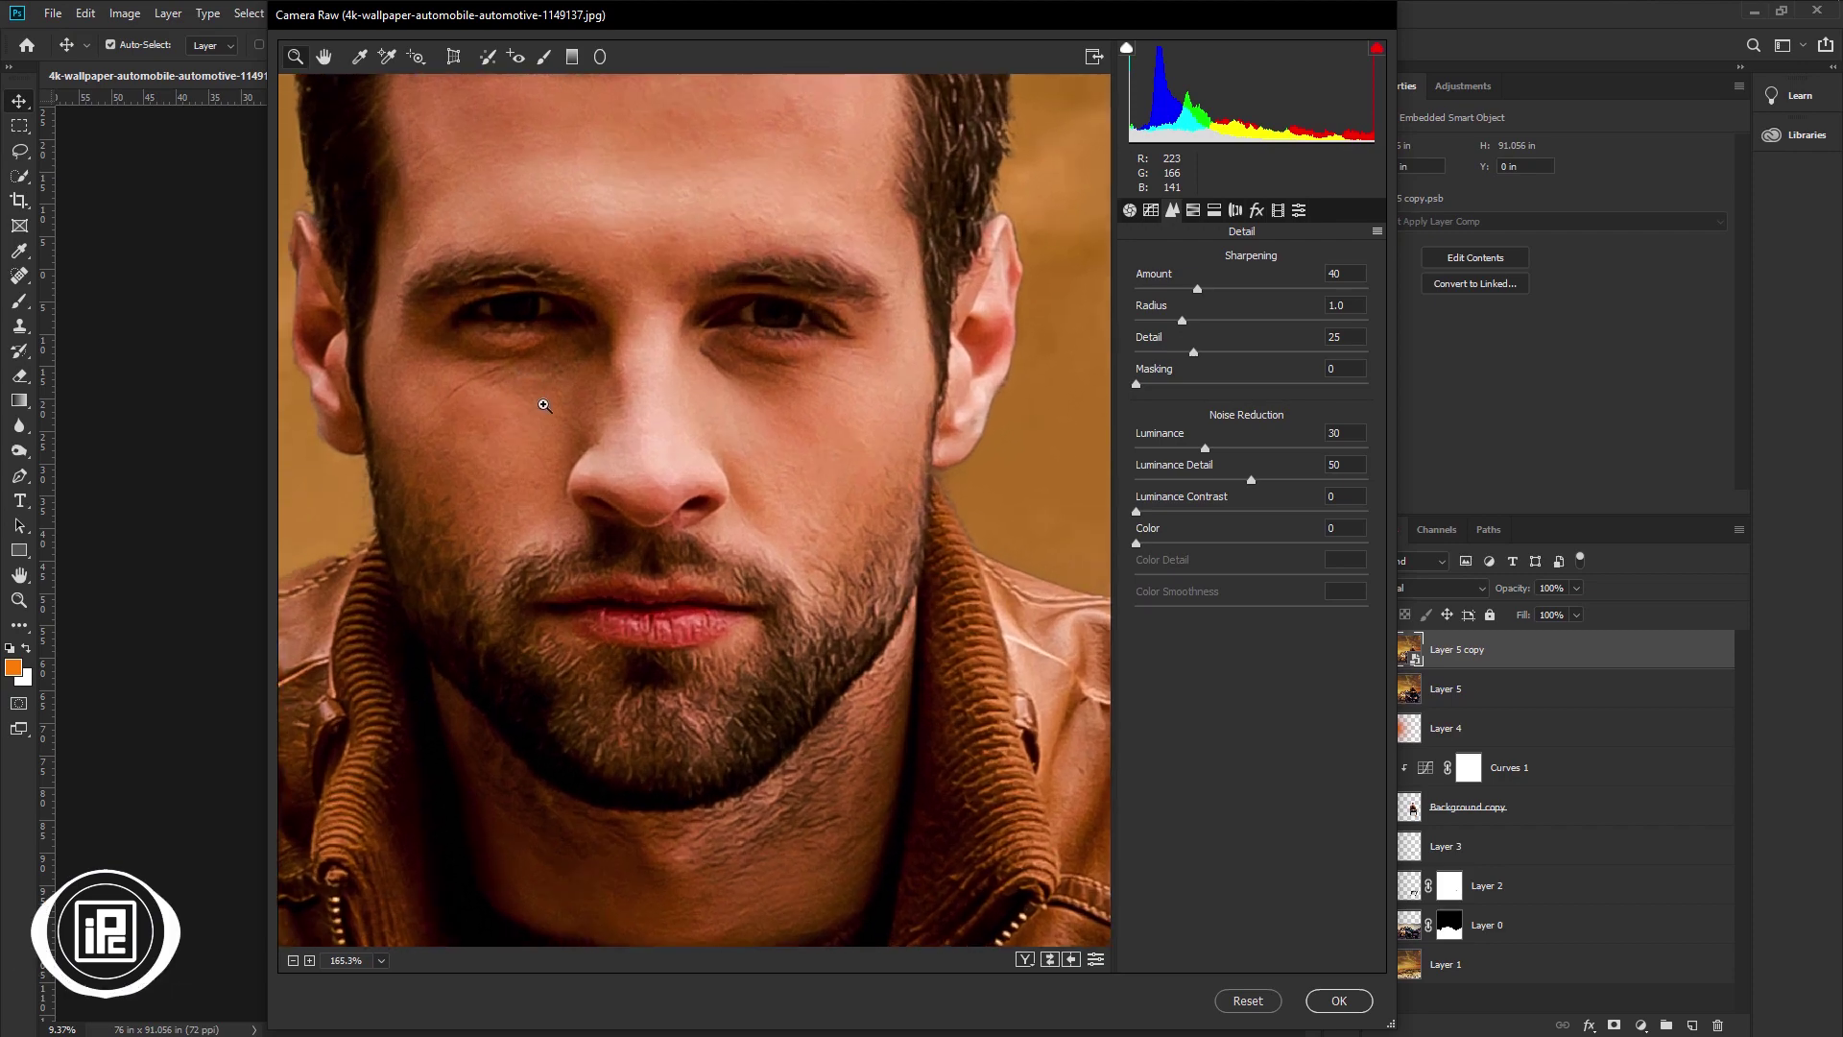
Set the luminance detail to 33 and the sharpening amount to 42, checking the man's face and the whole composite.
drag(1251, 481, 1209, 487)
scroll(912, 614, up, 1)
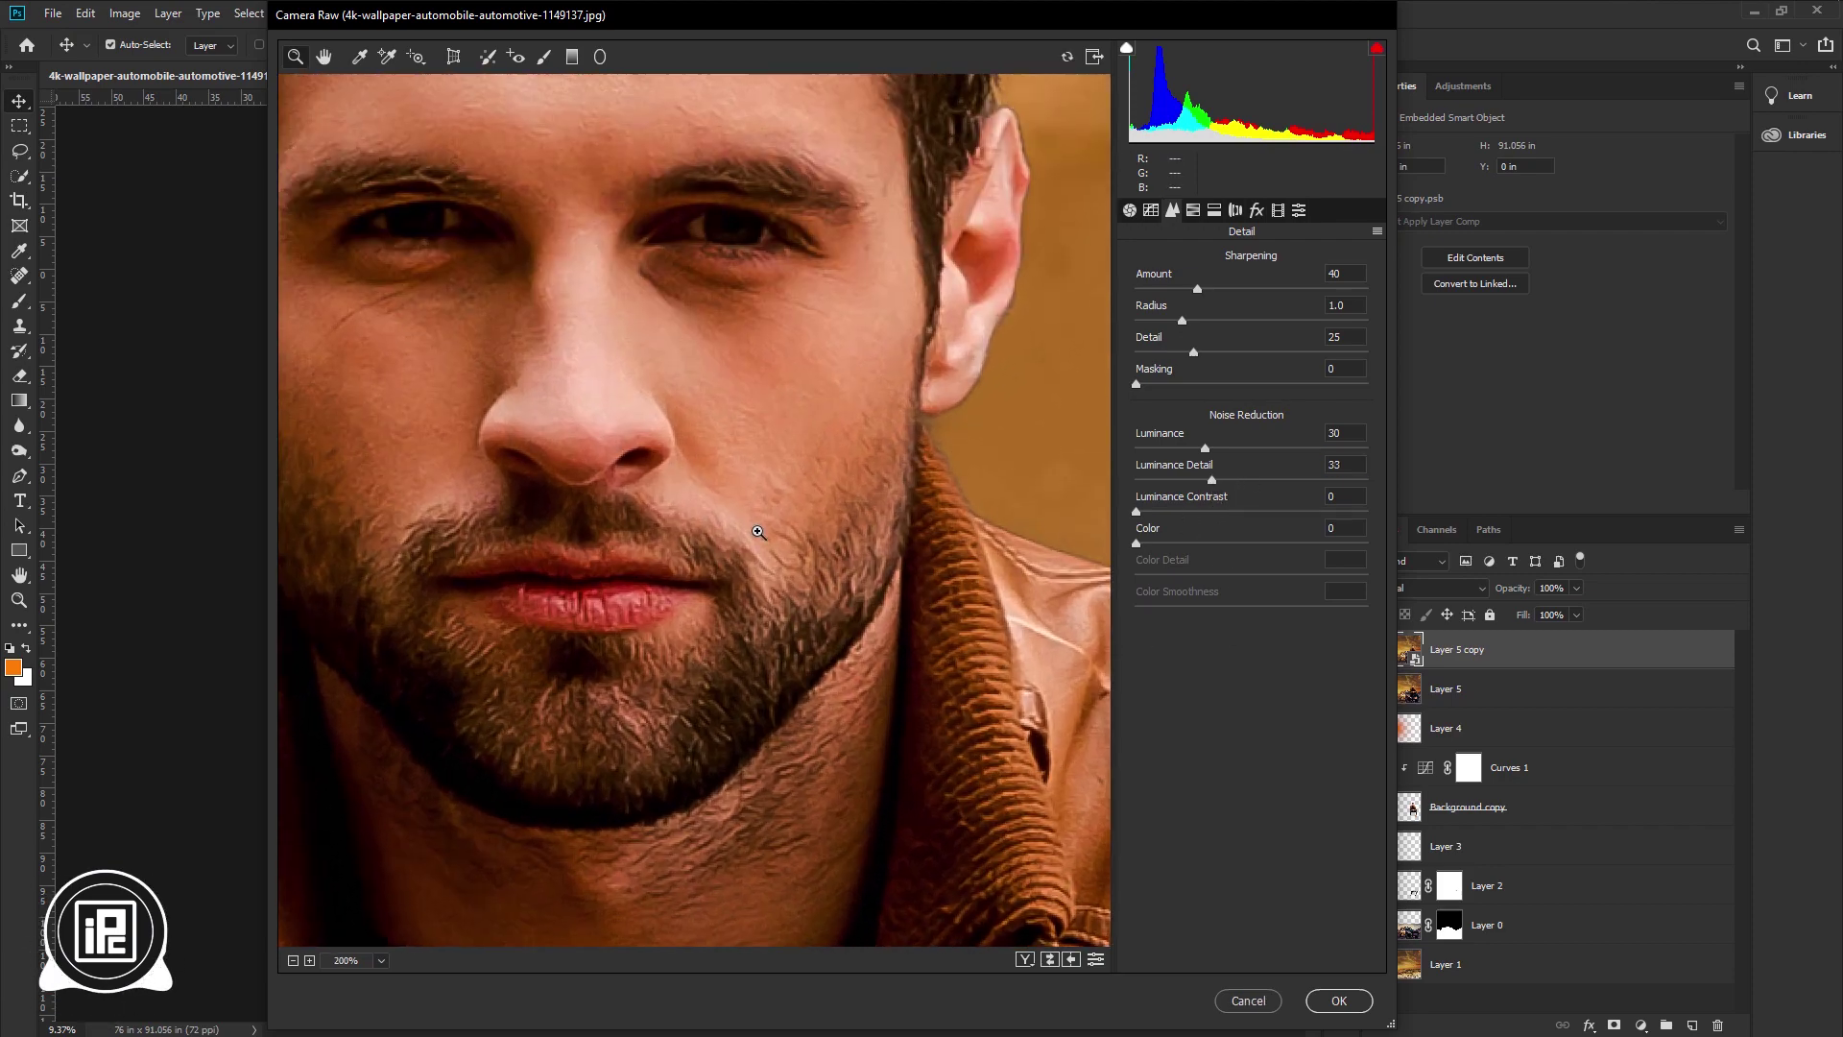
scroll(718, 576, down, 4)
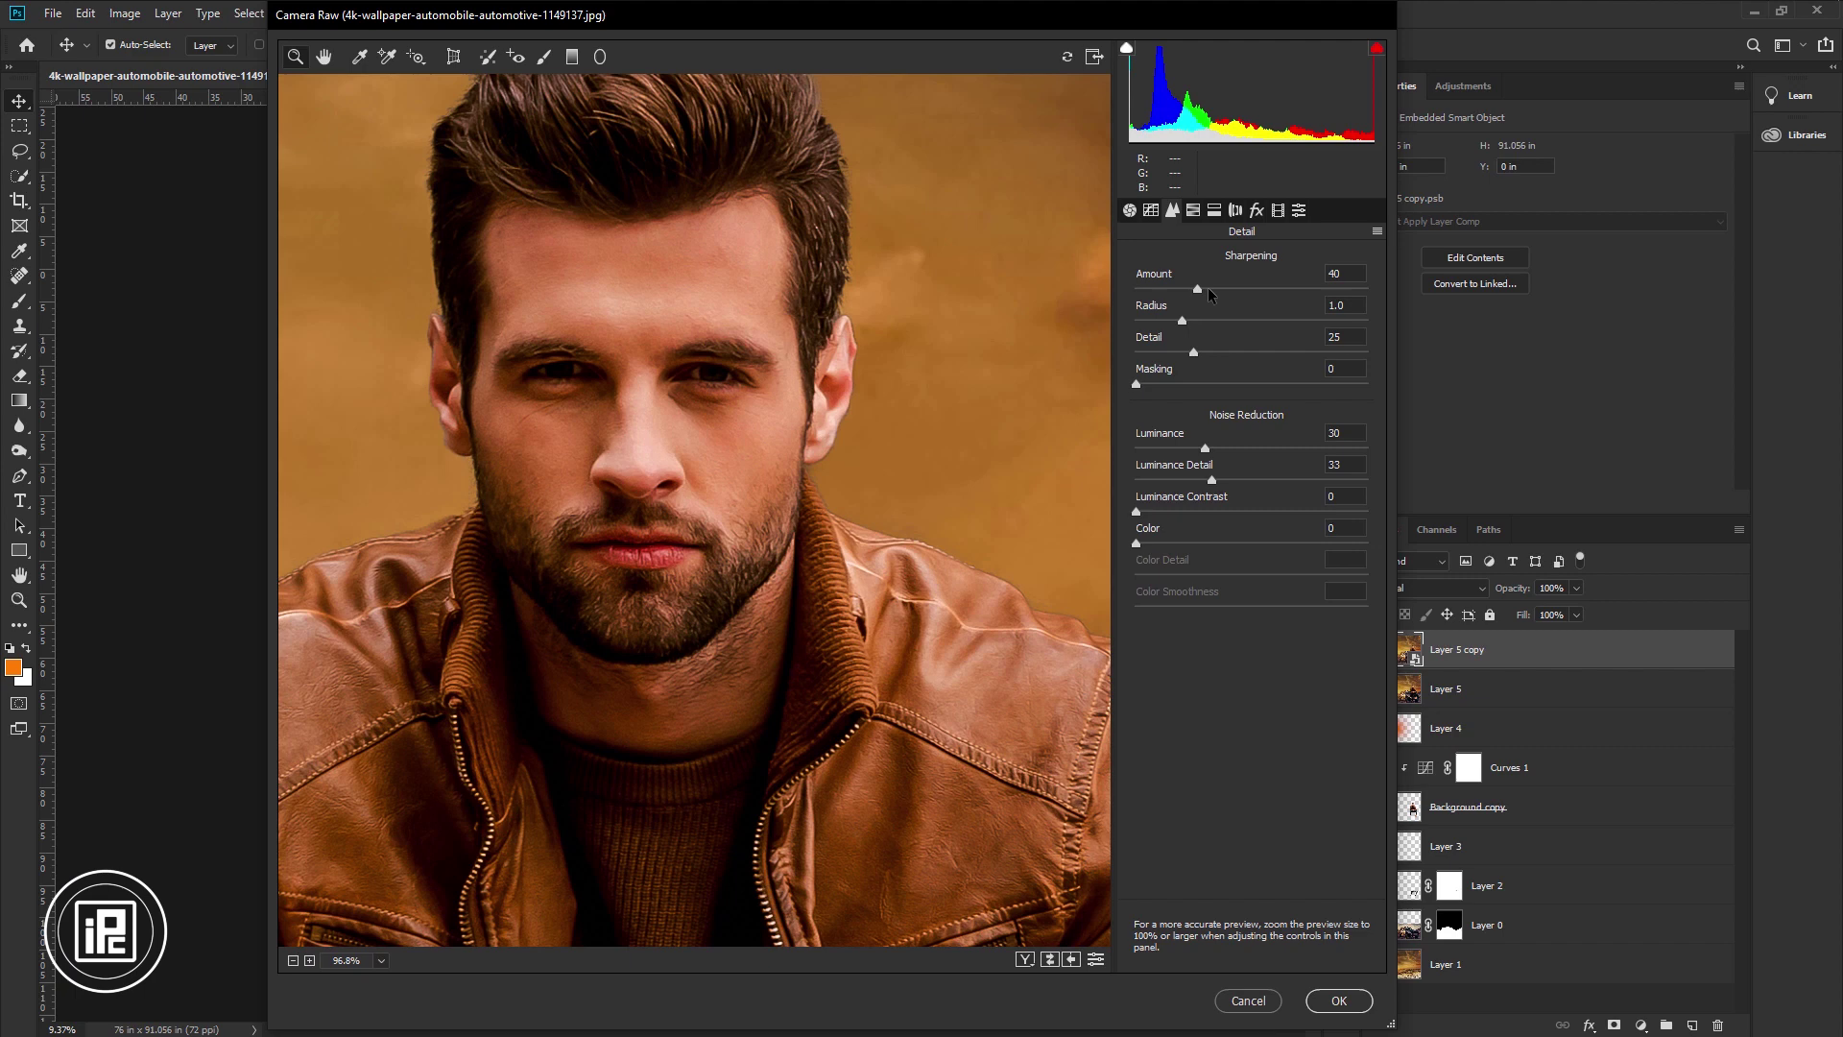
scroll(1207, 286, down, 5)
scroll(864, 493, down, 7)
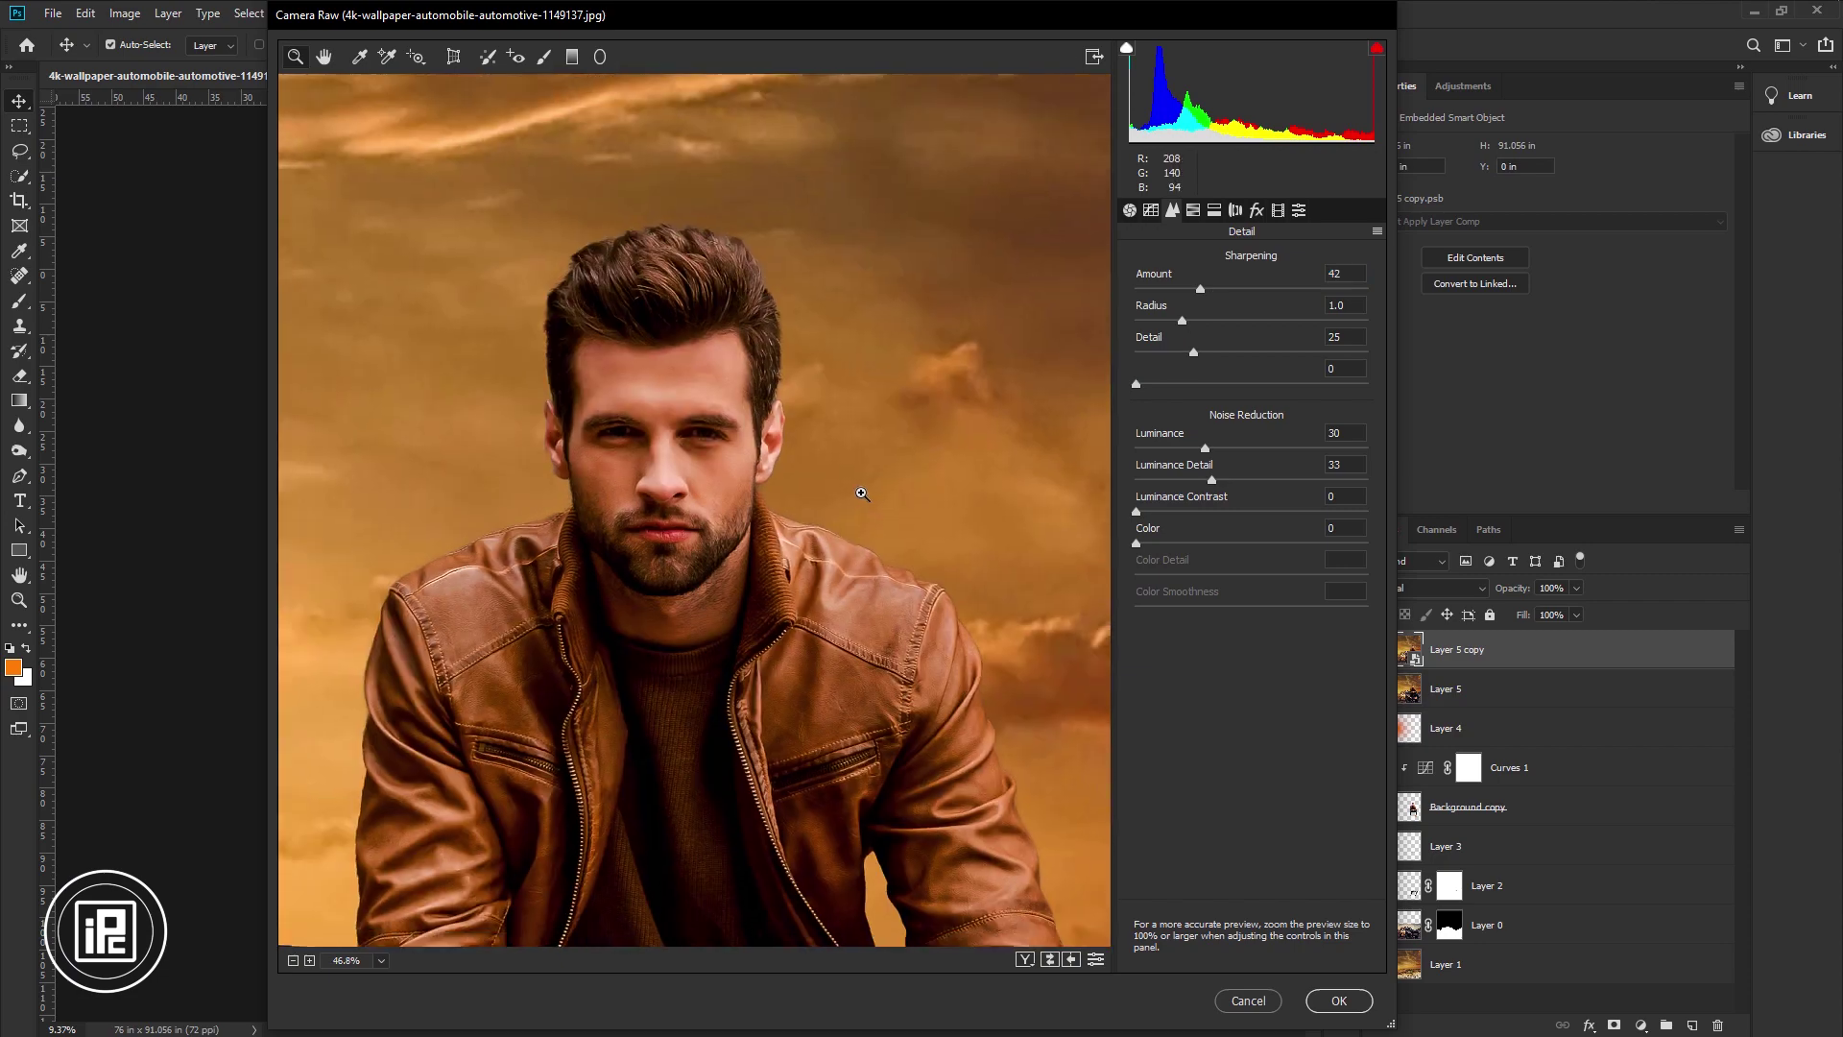
scroll(626, 421, down, 3)
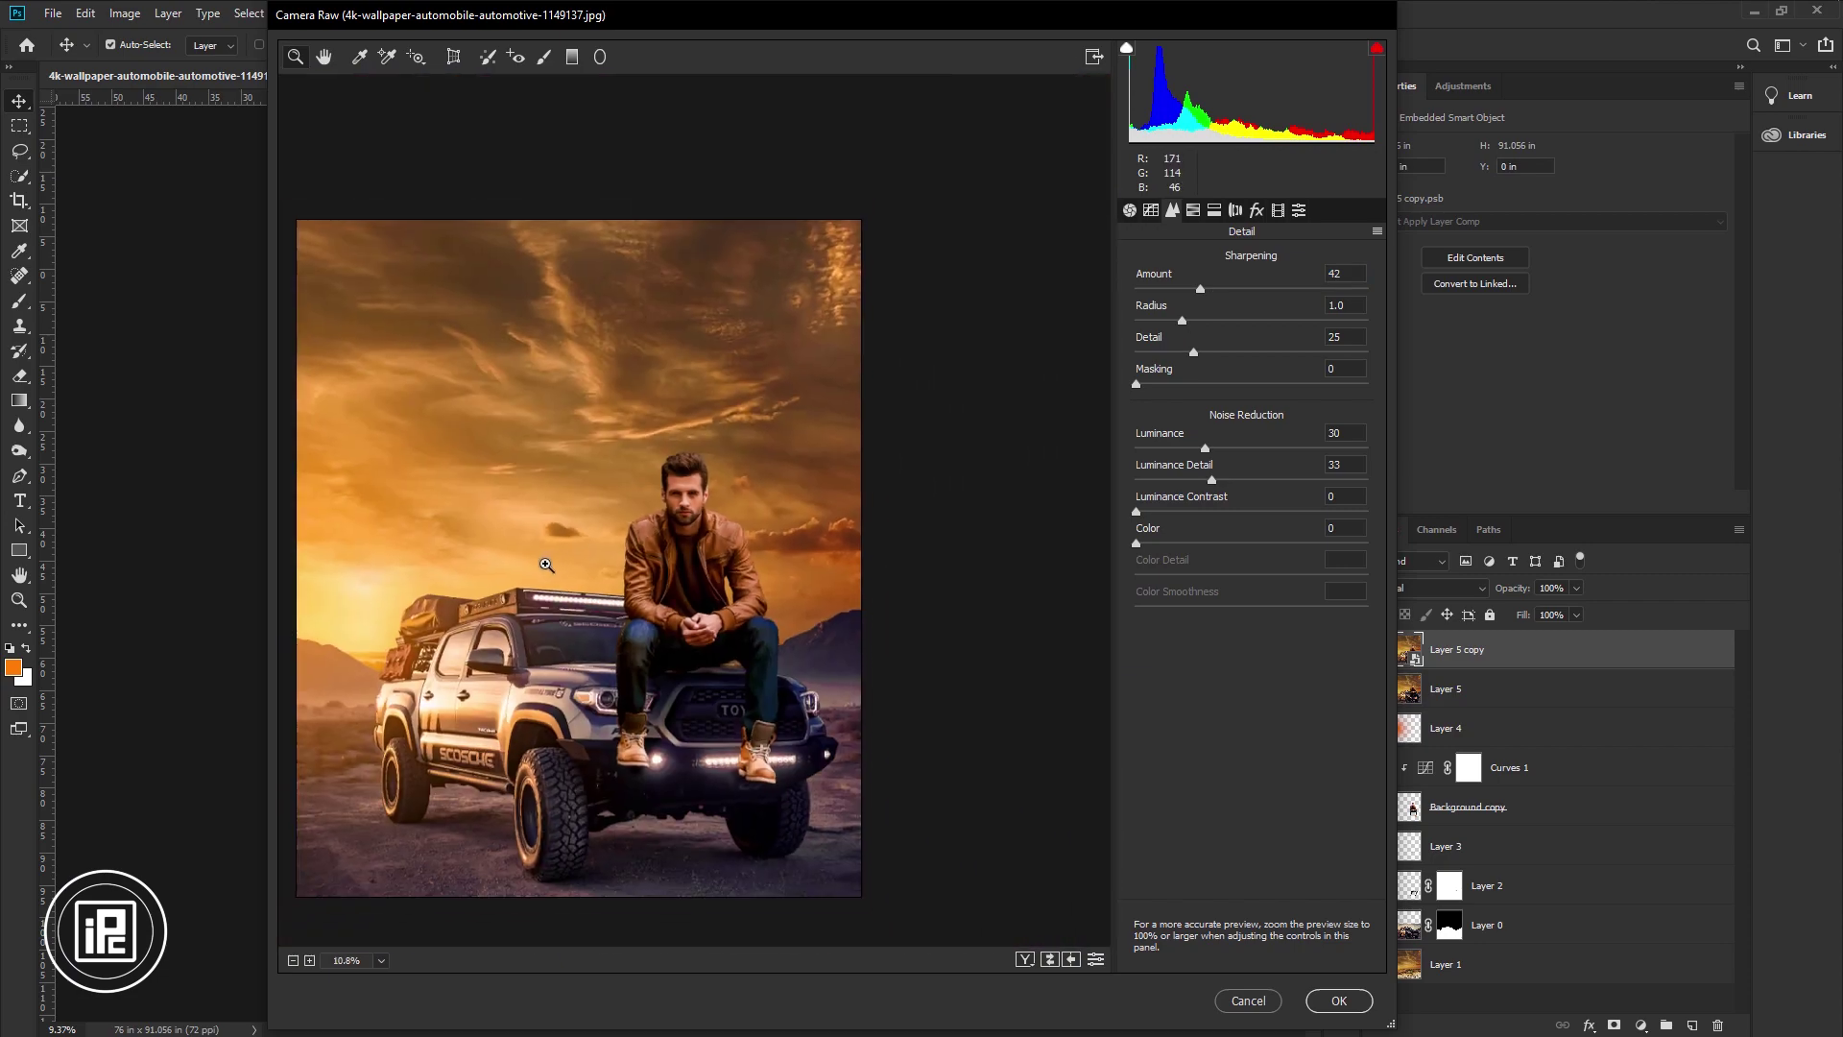
scroll(364, 434, up, 2)
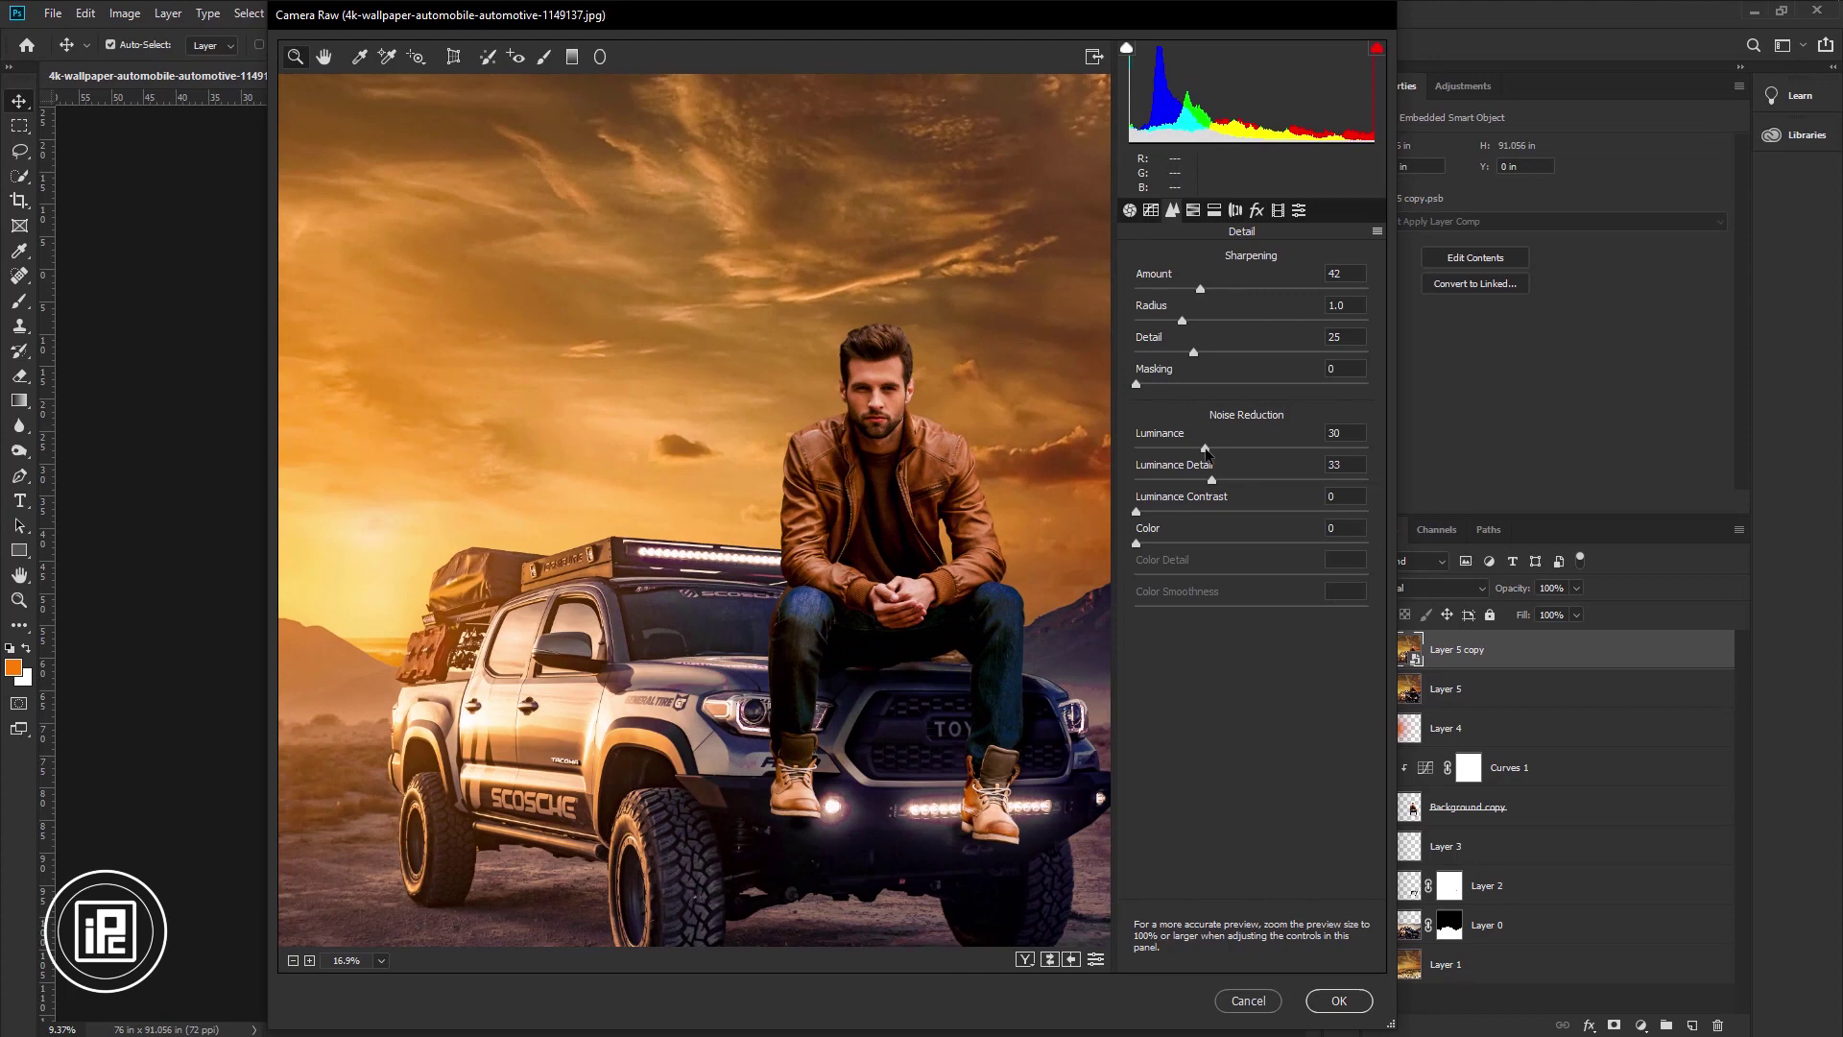
Shape a dark post-crop vignette around the scene with amount -100, midpoint 26, roundness +63 and feather 100.
click(1257, 210)
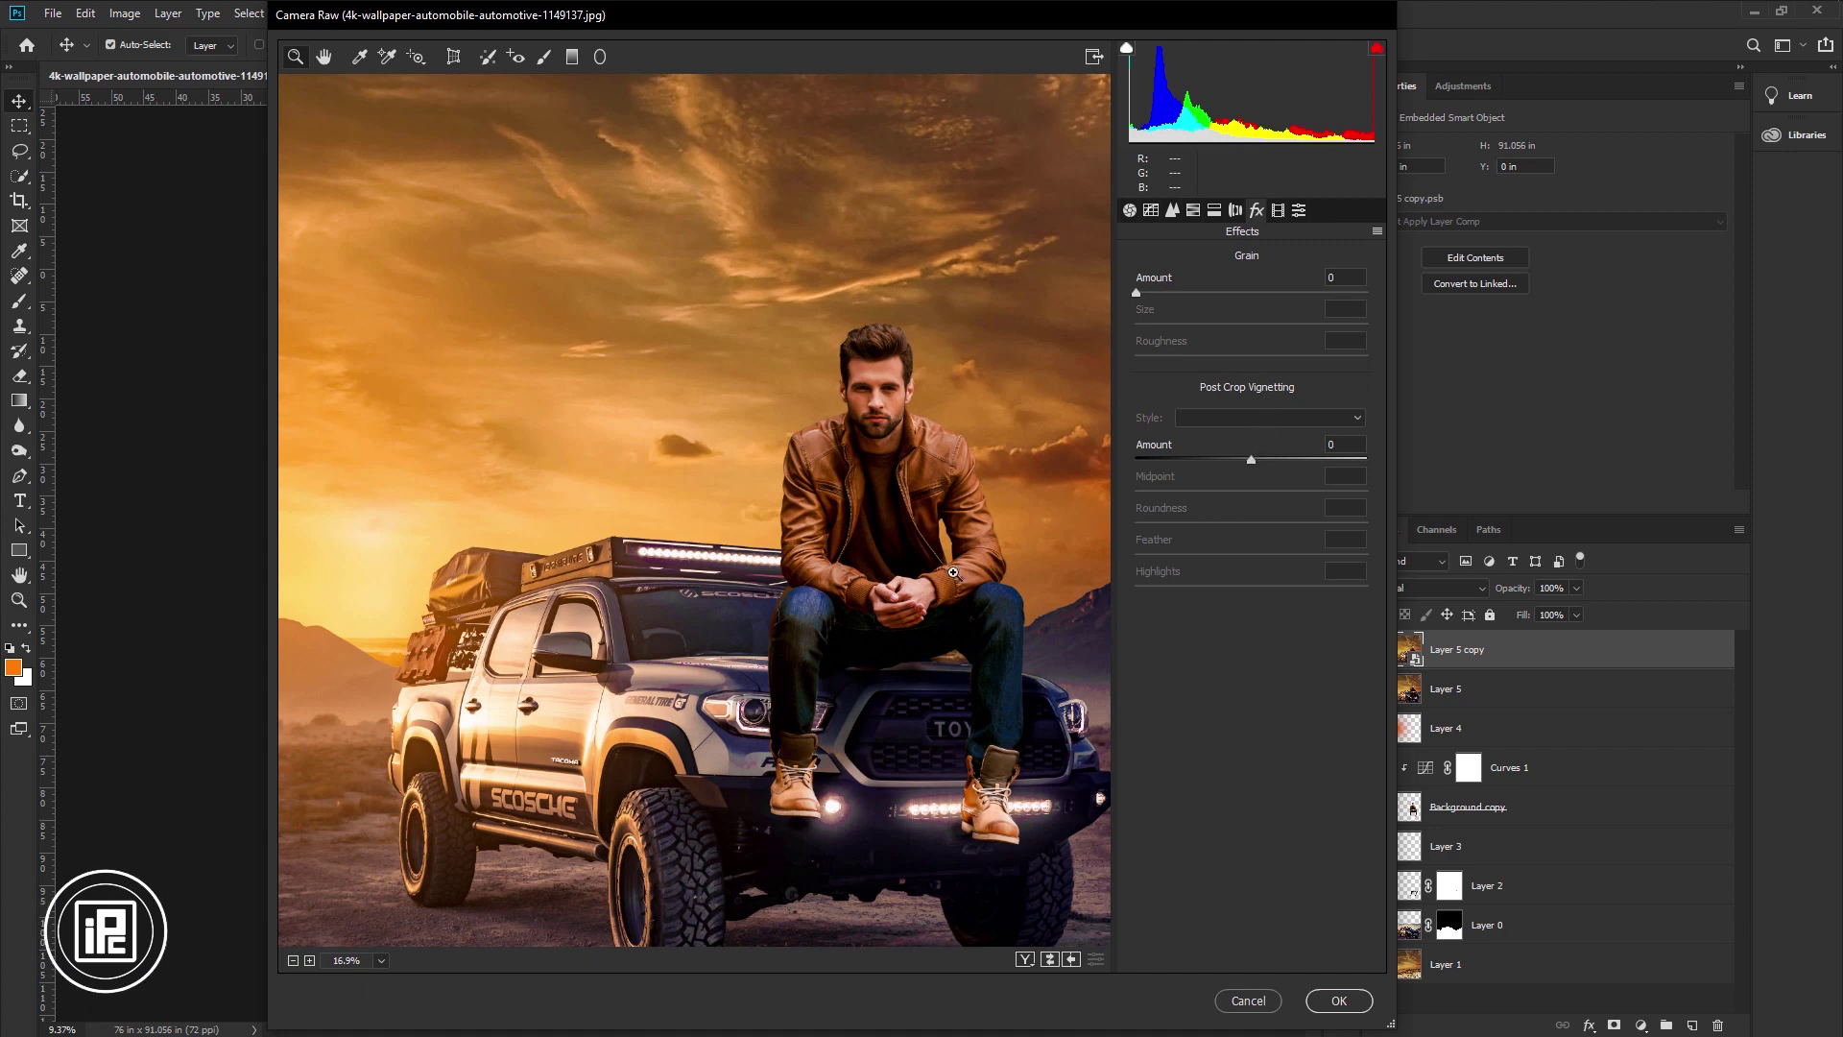
key(ctrl+minus)
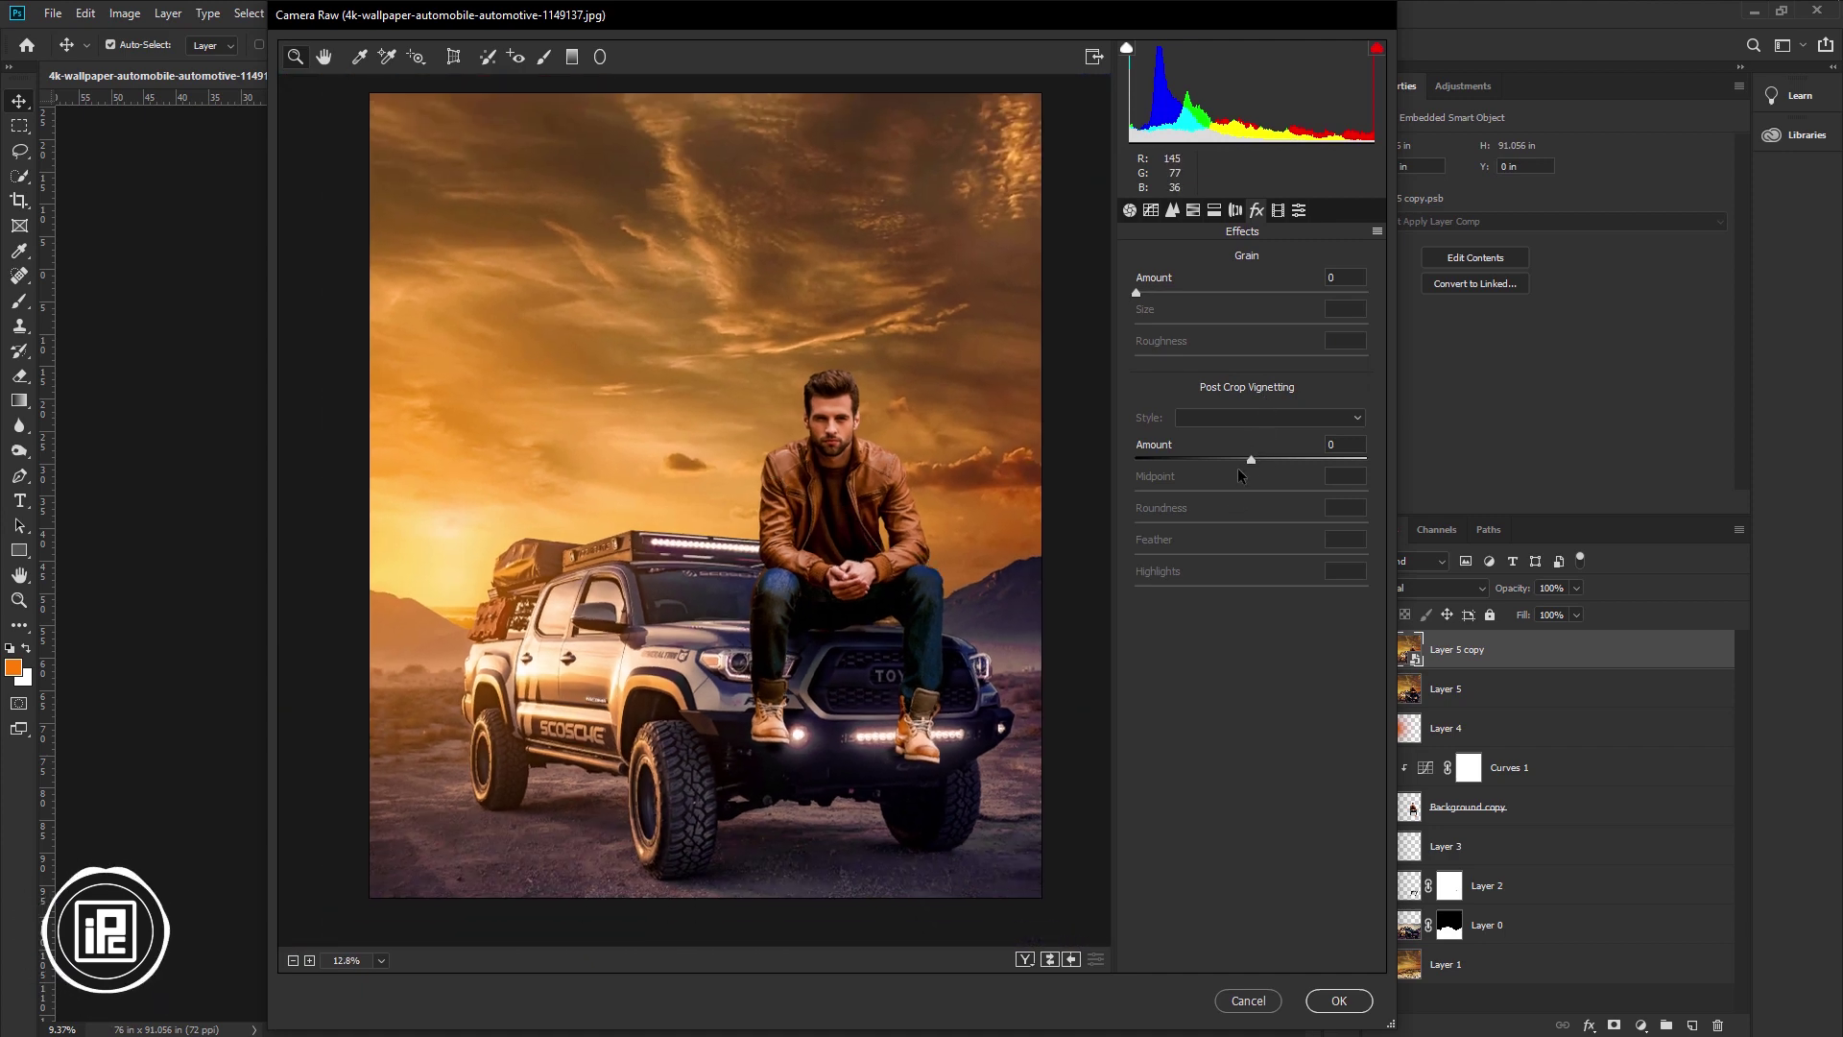
drag(1185, 467, 1127, 469)
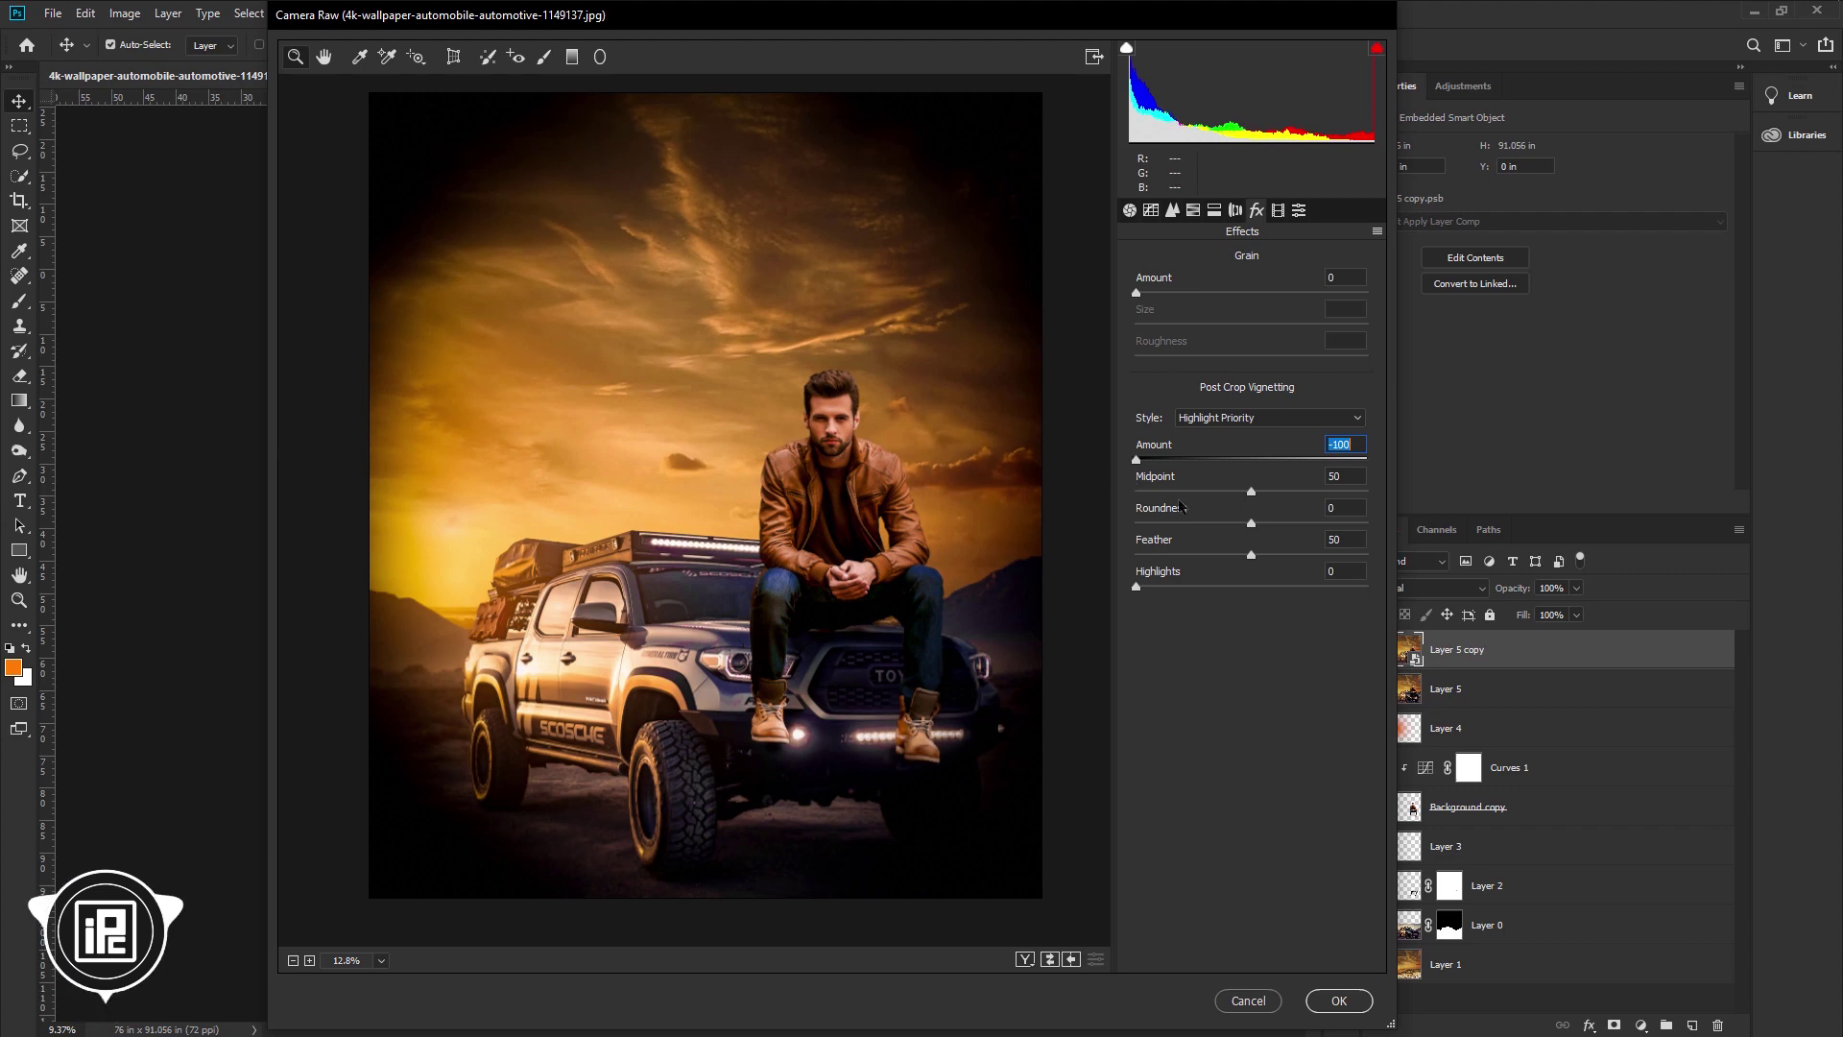
drag(1251, 556, 1118, 561)
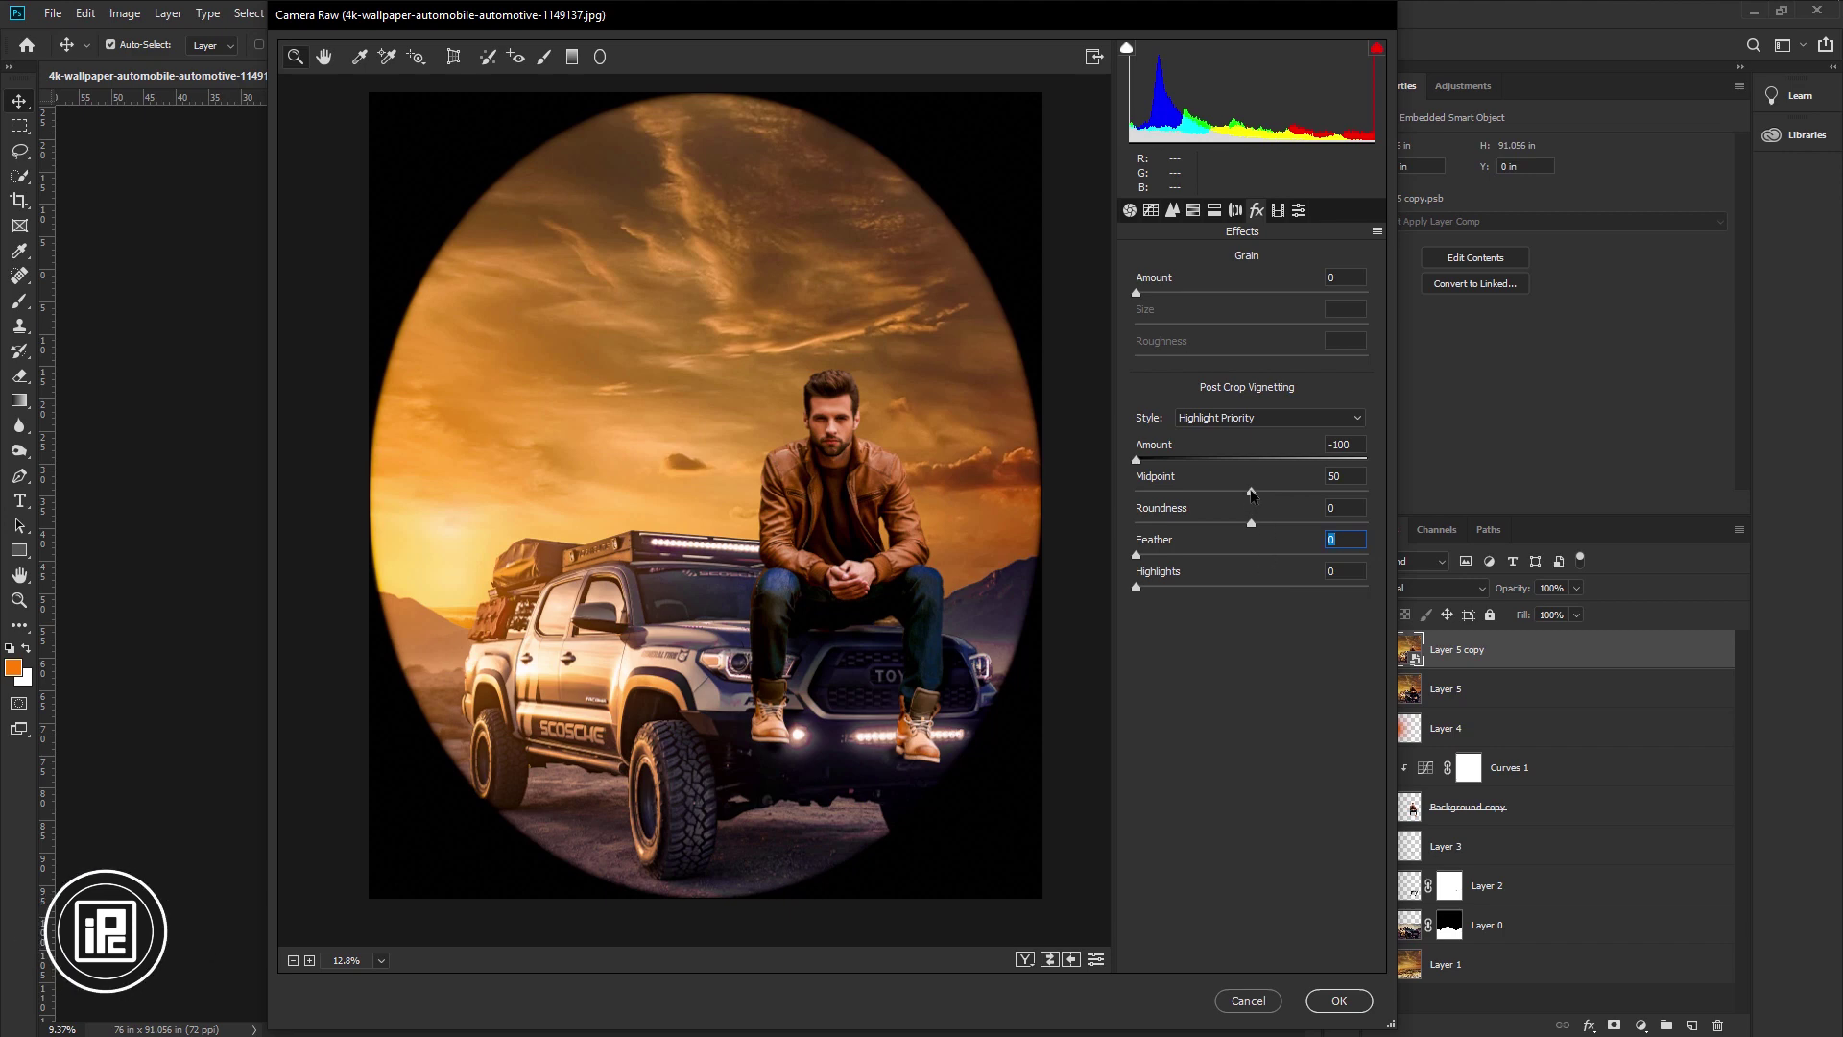
drag(1251, 492, 1325, 525)
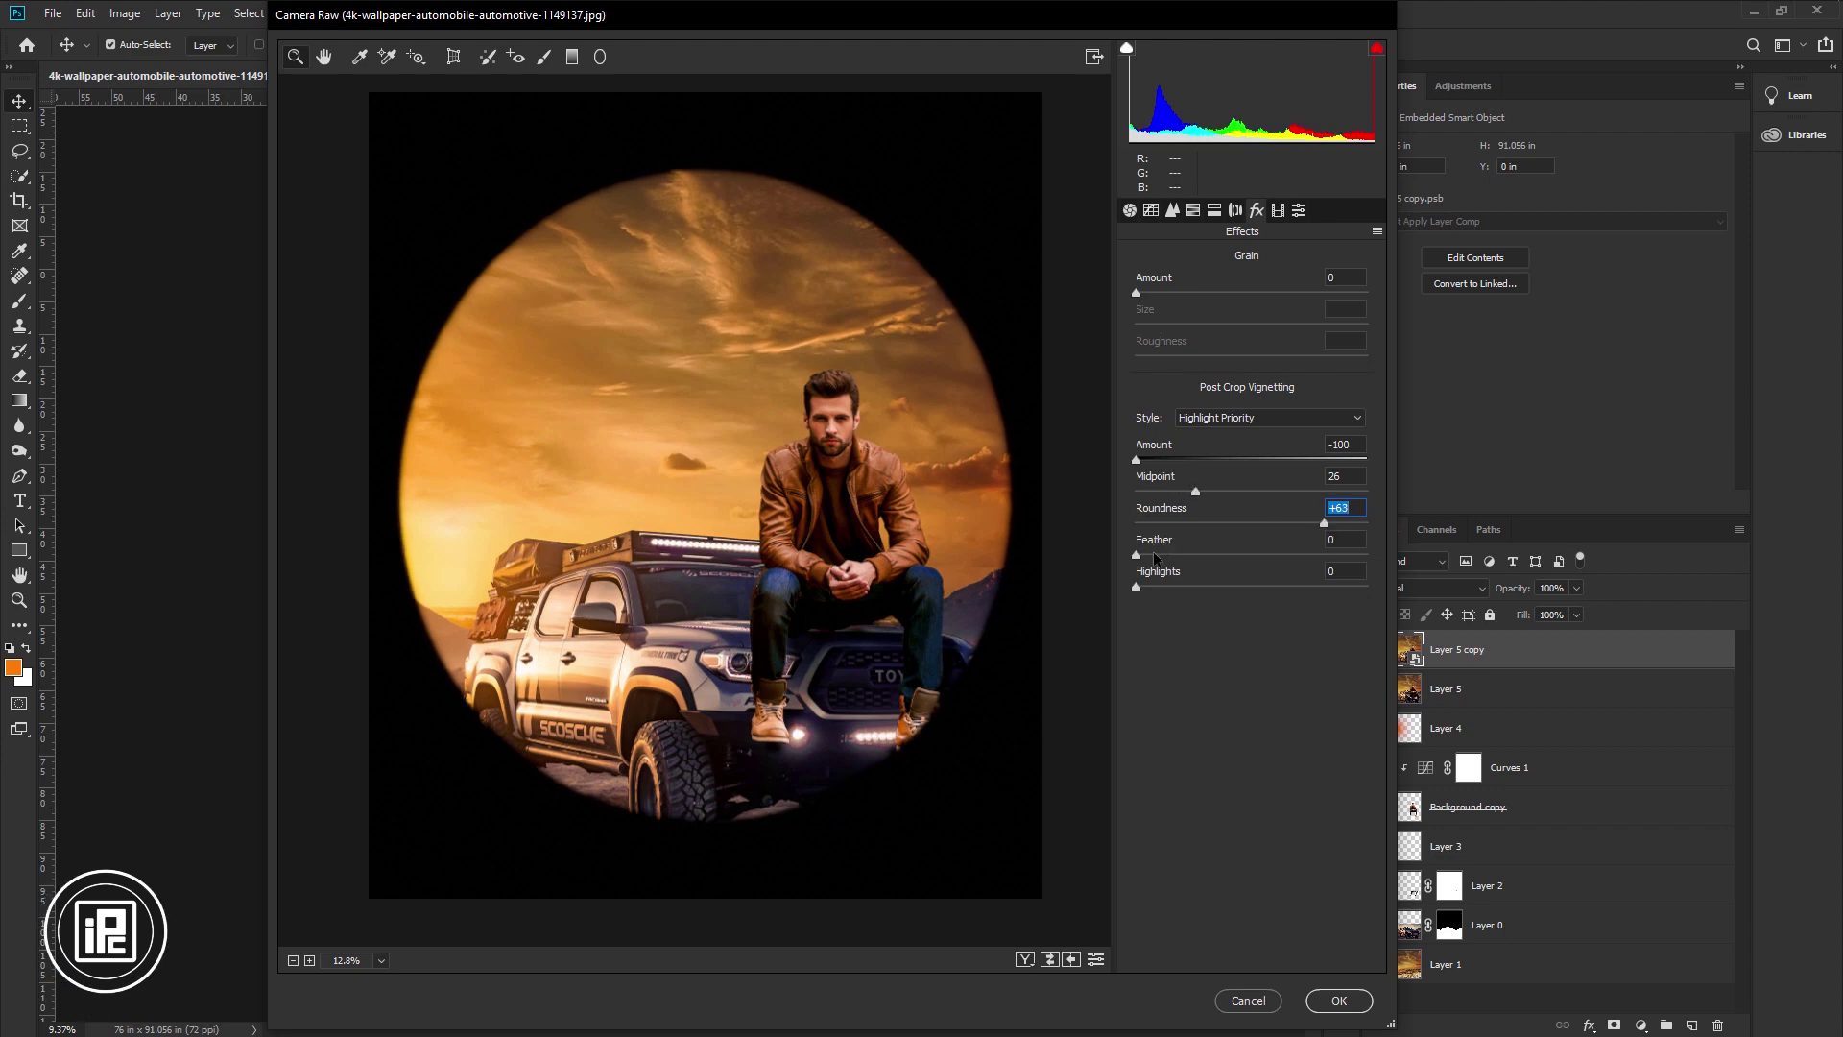
drag(1149, 564, 1382, 564)
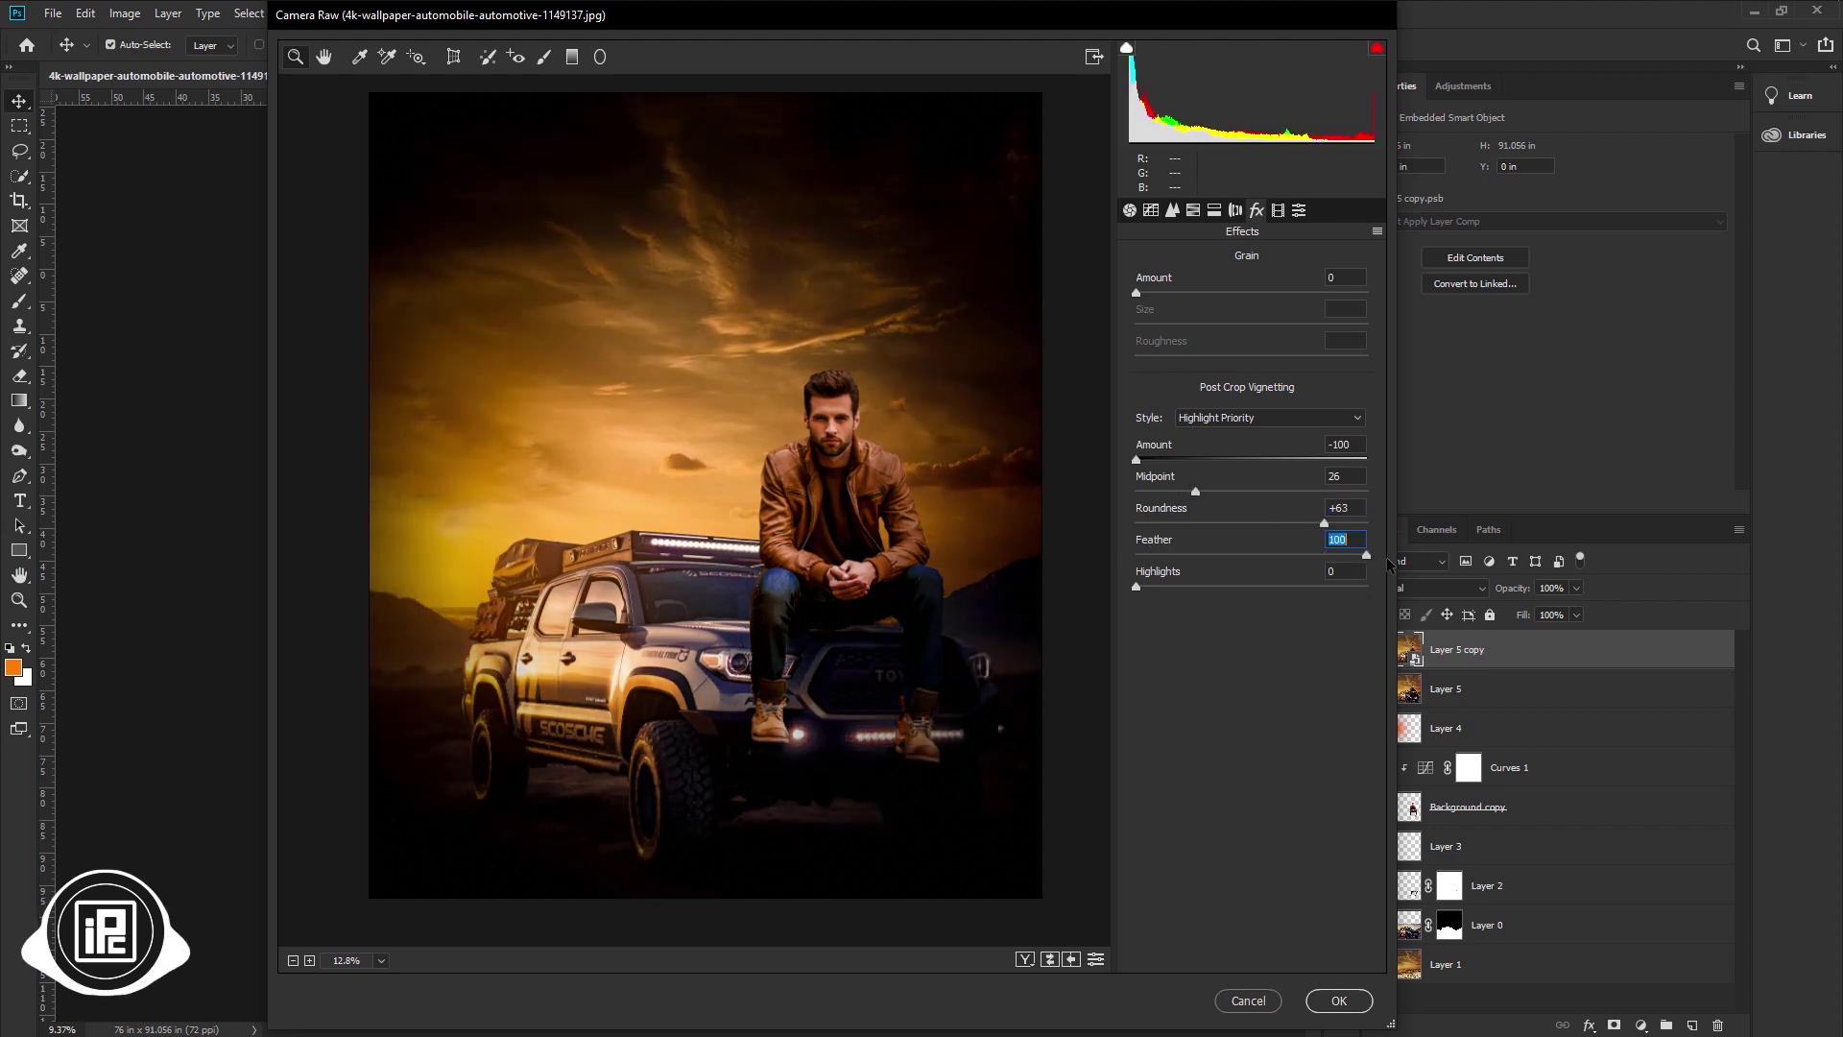
Soften the vignette to an amount of -35 and apply the Camera Raw grade to the layer.
drag(1145, 463, 1214, 465)
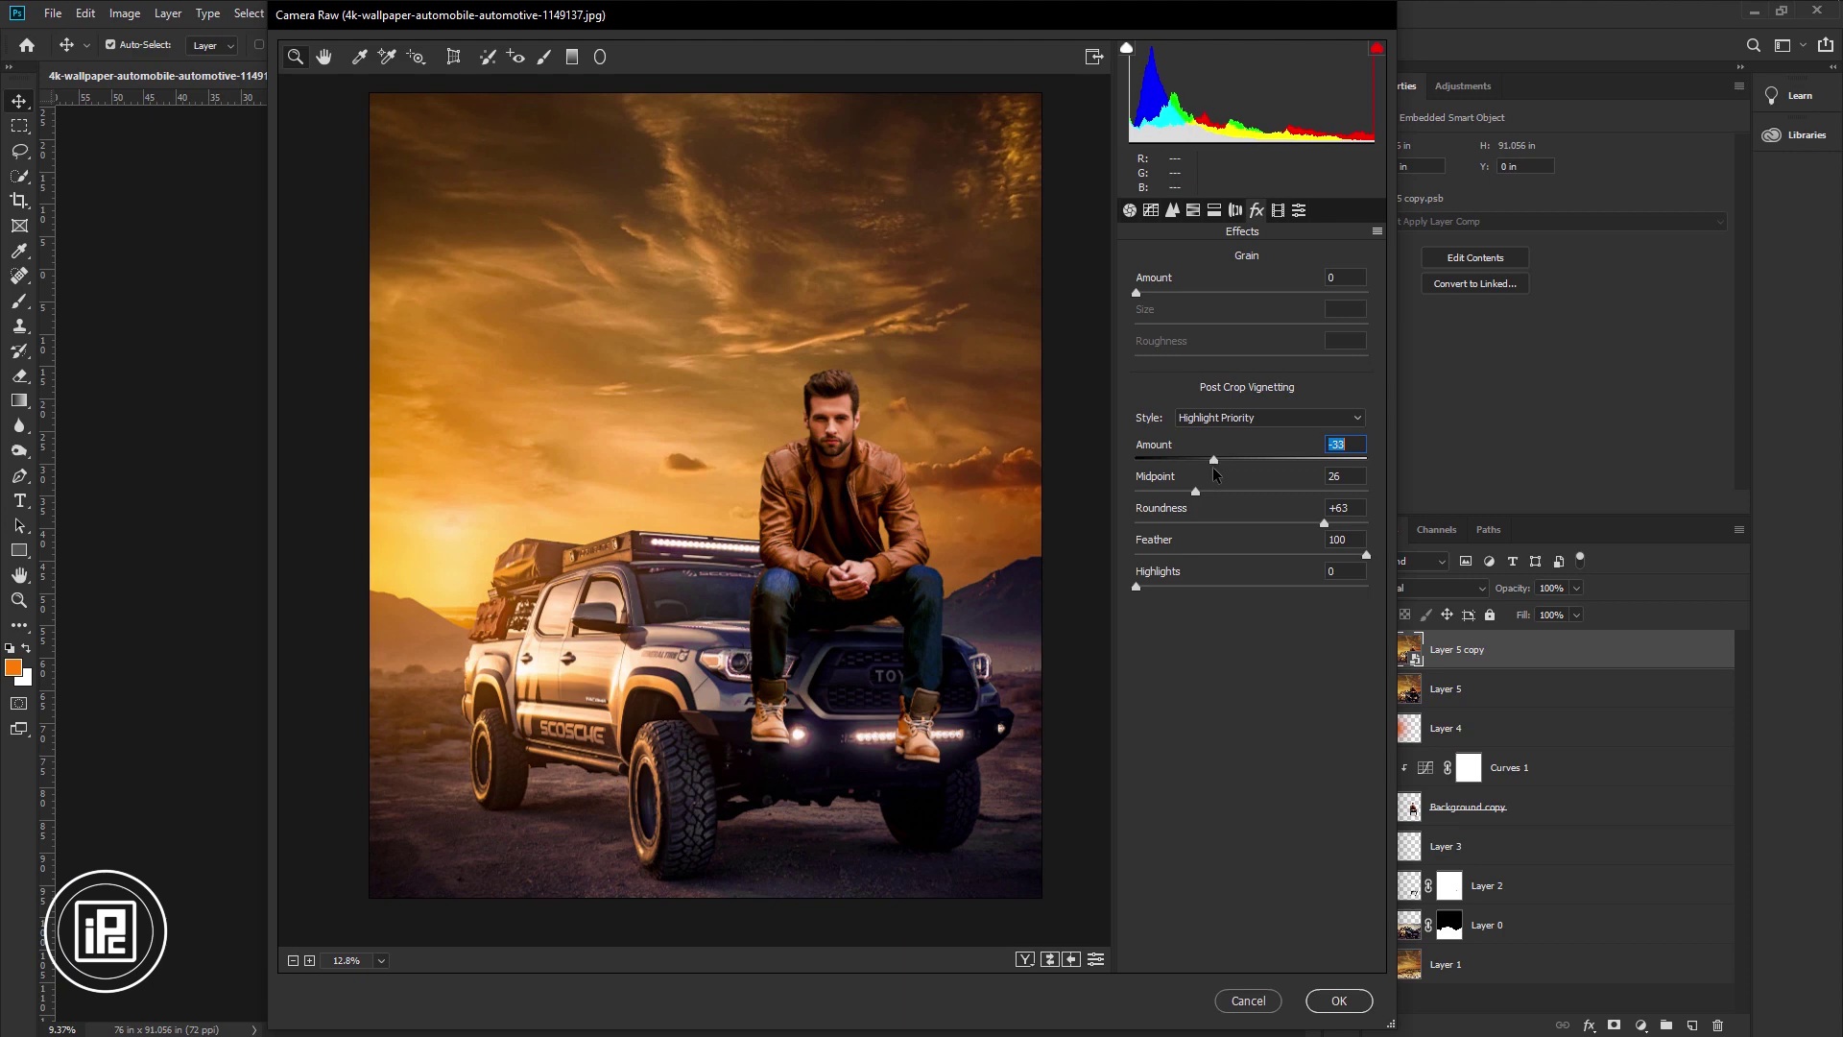
drag(1213, 467, 1209, 468)
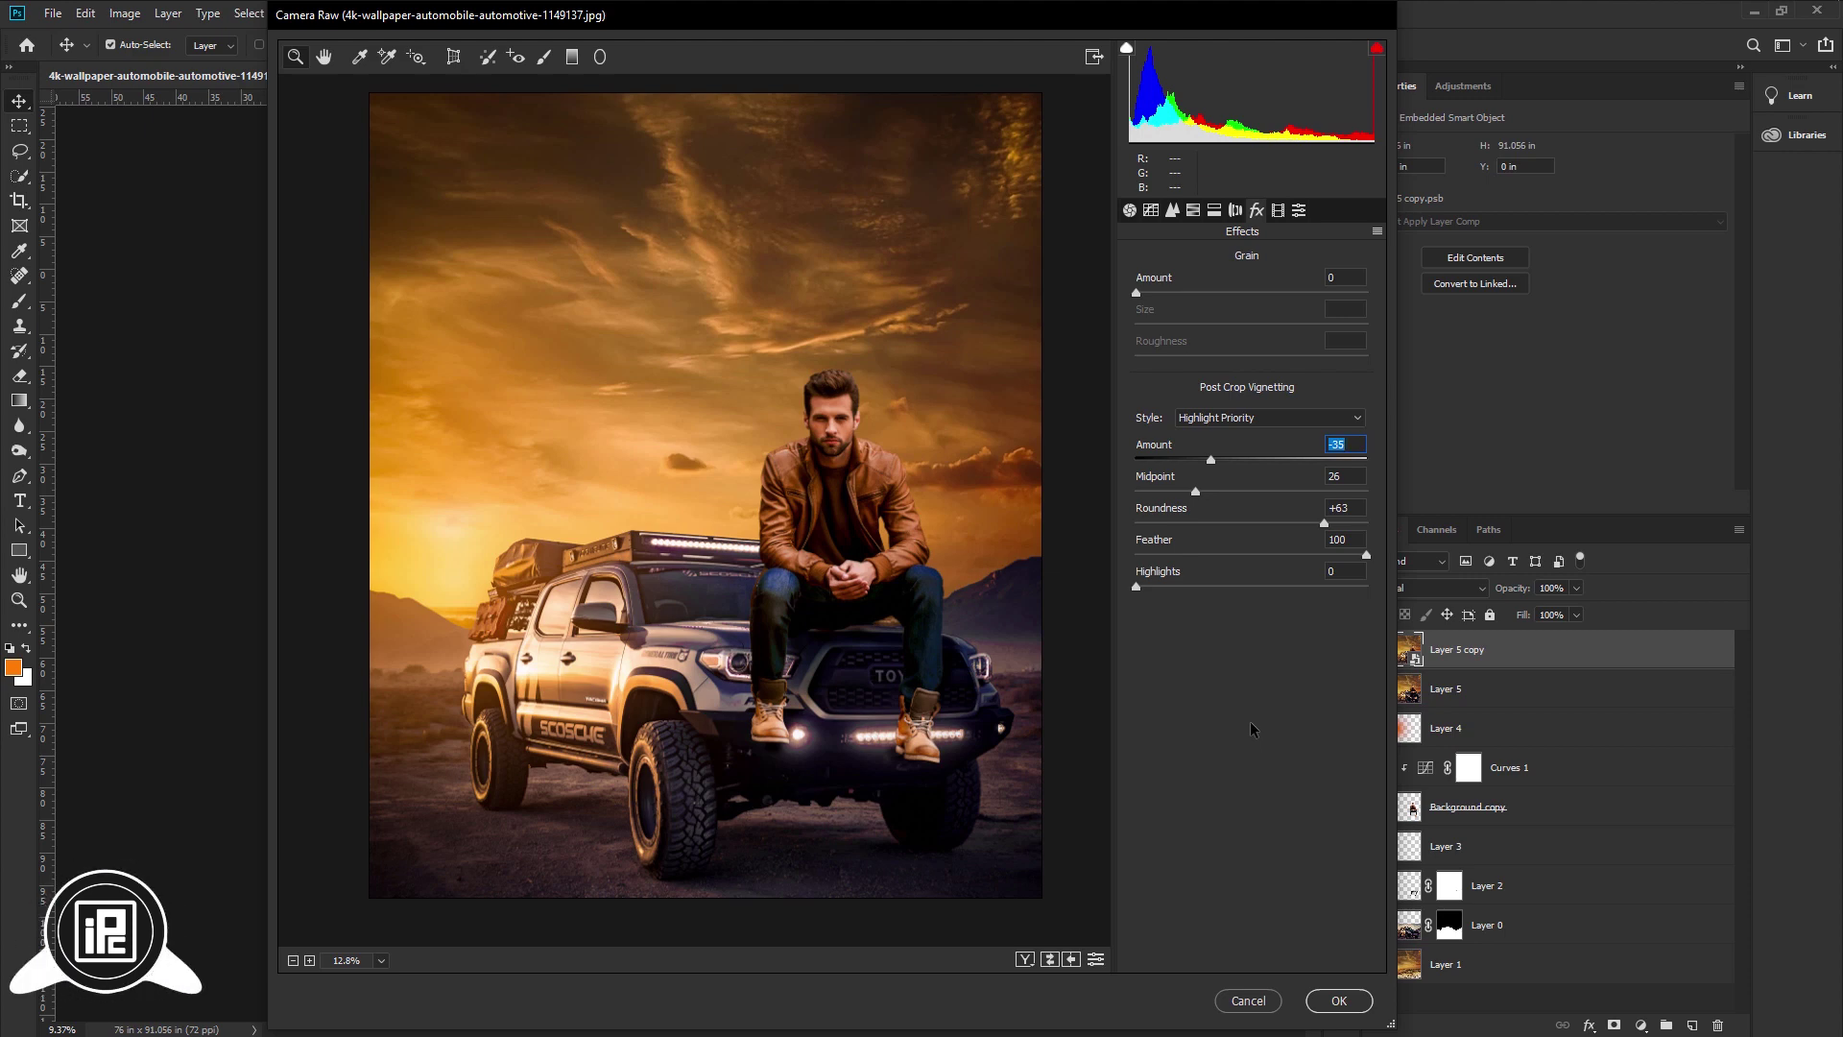
click(1339, 1000)
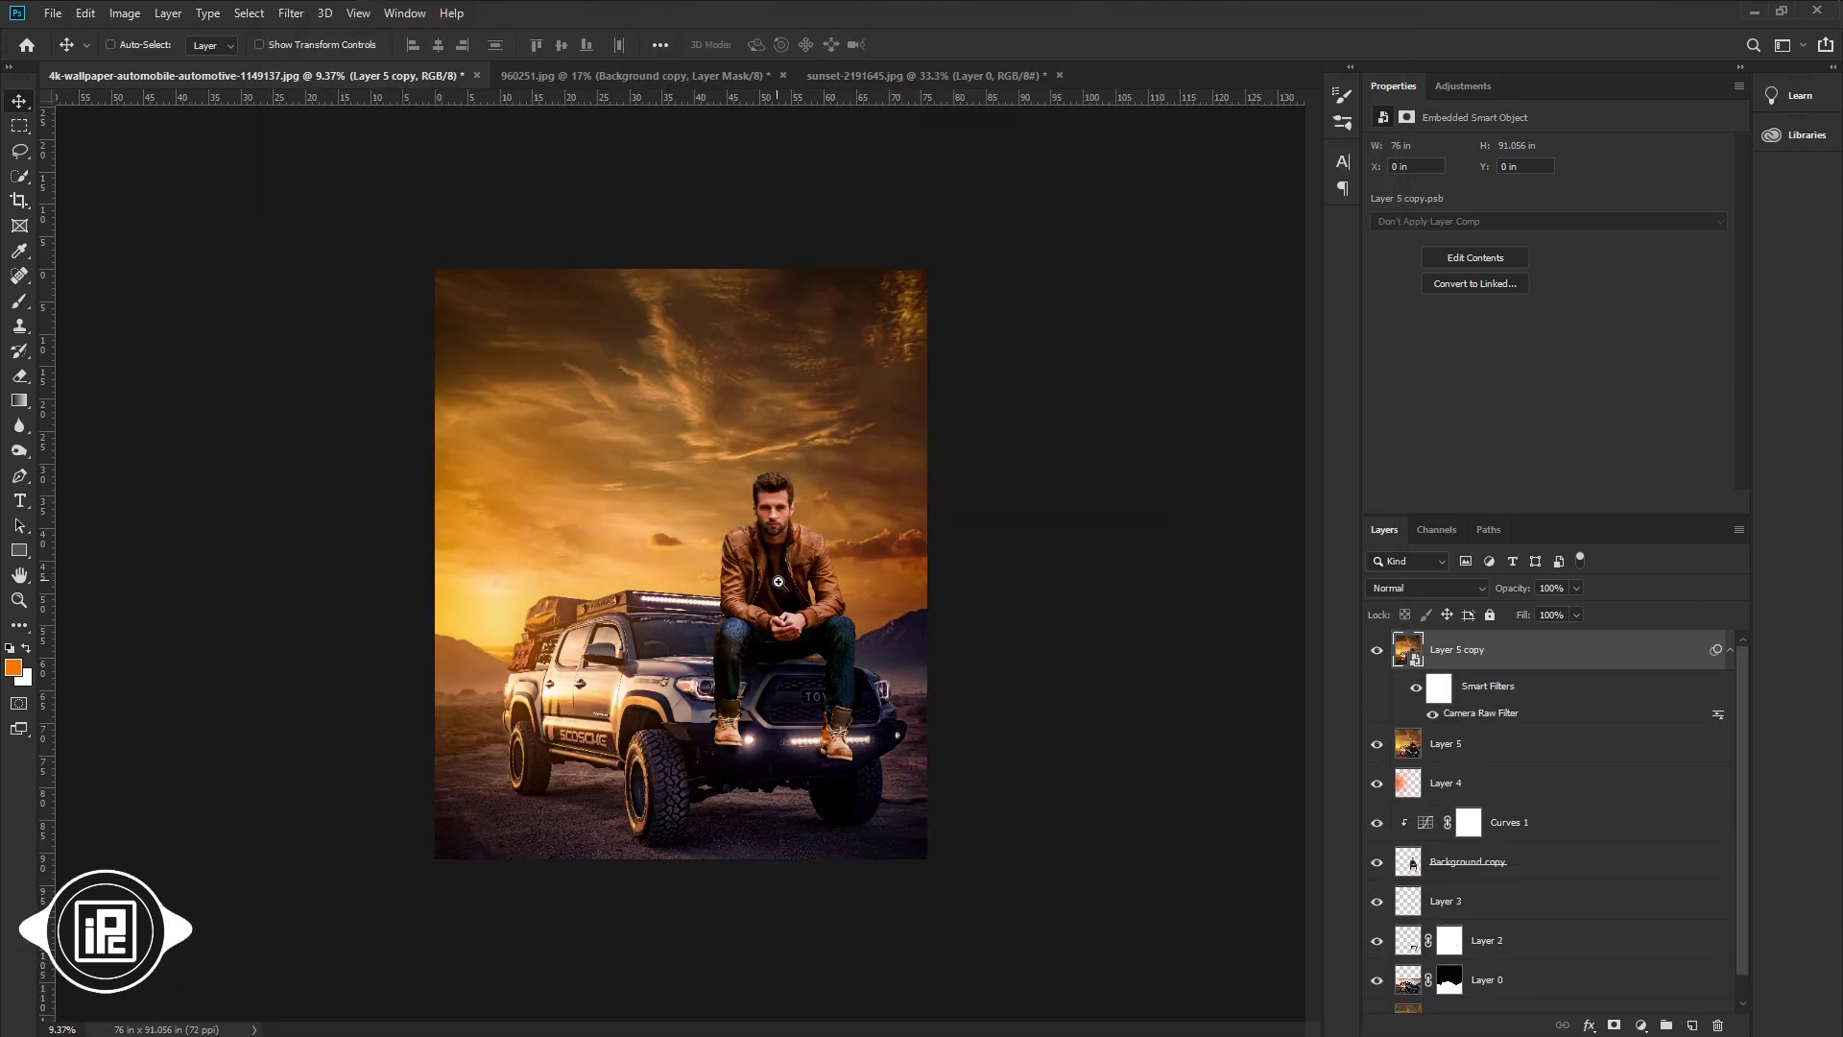
Inspect the graded composite up close and compare it with and without Layer 5 copy.
drag(777, 581, 852, 655)
scroll(853, 656, up, 3)
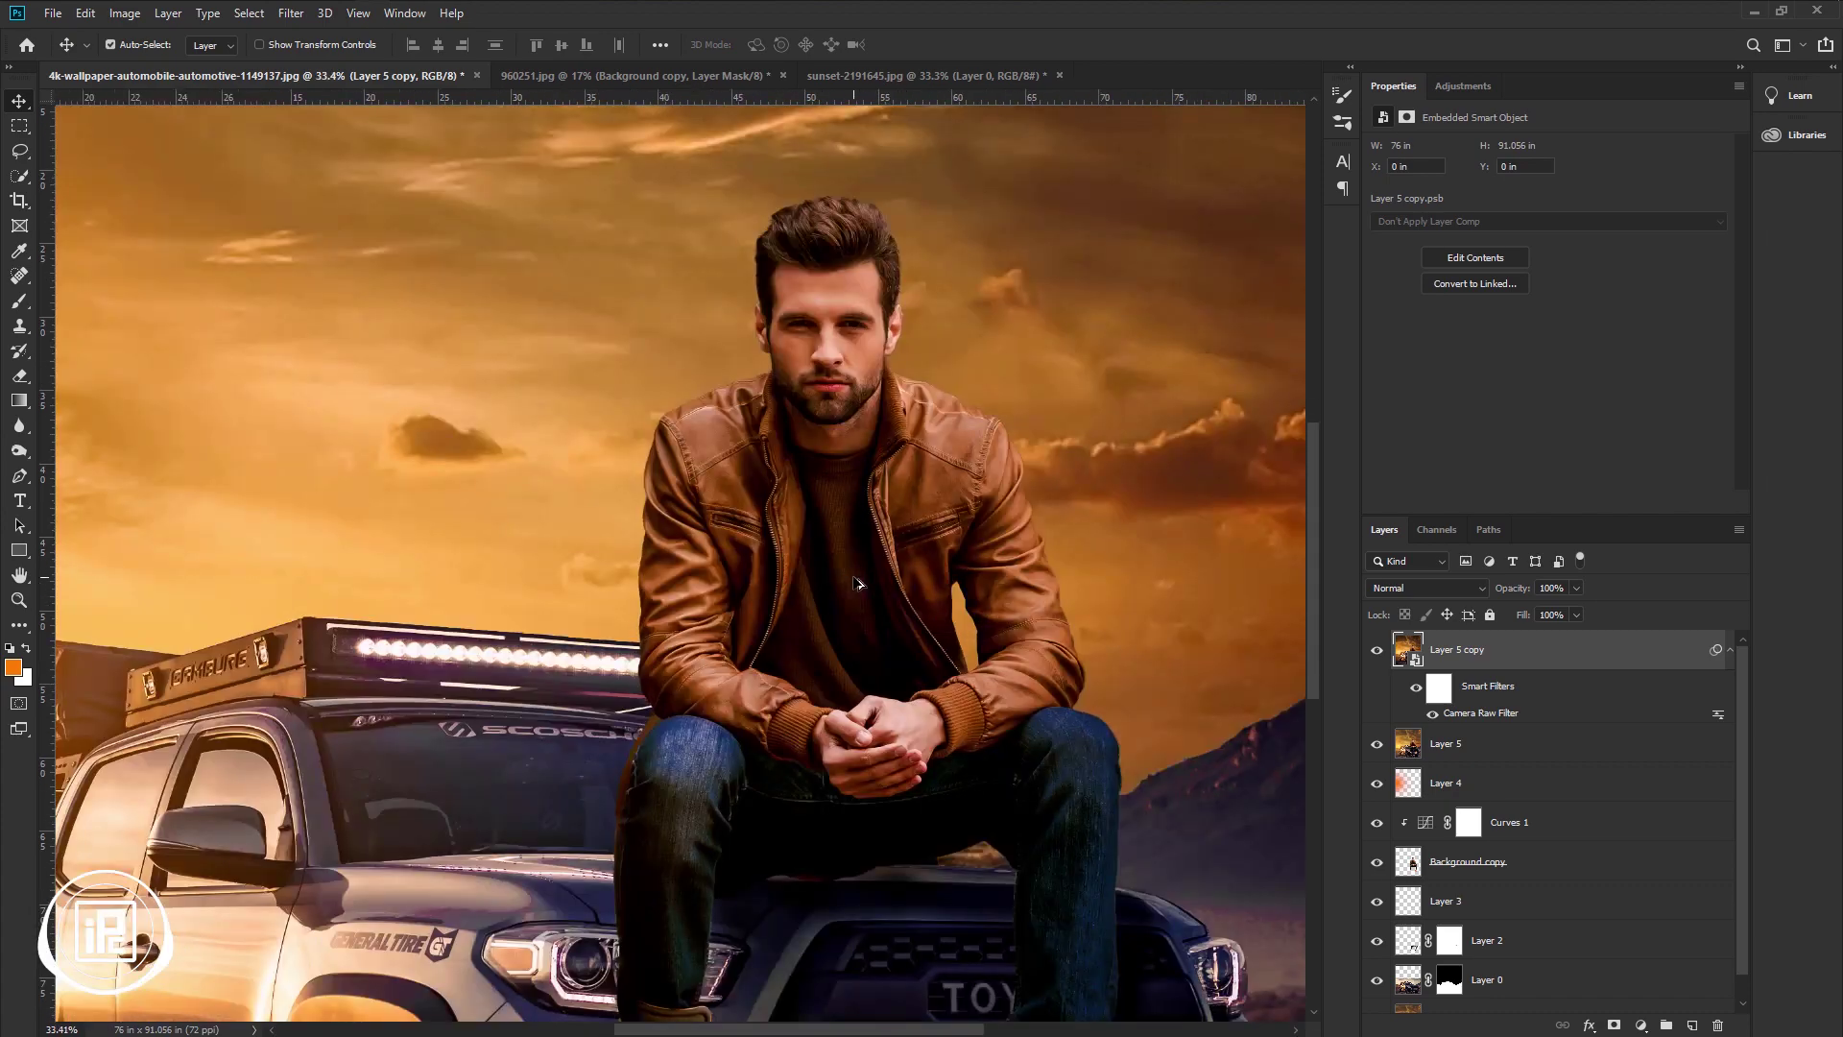
scroll(846, 632, down, 6)
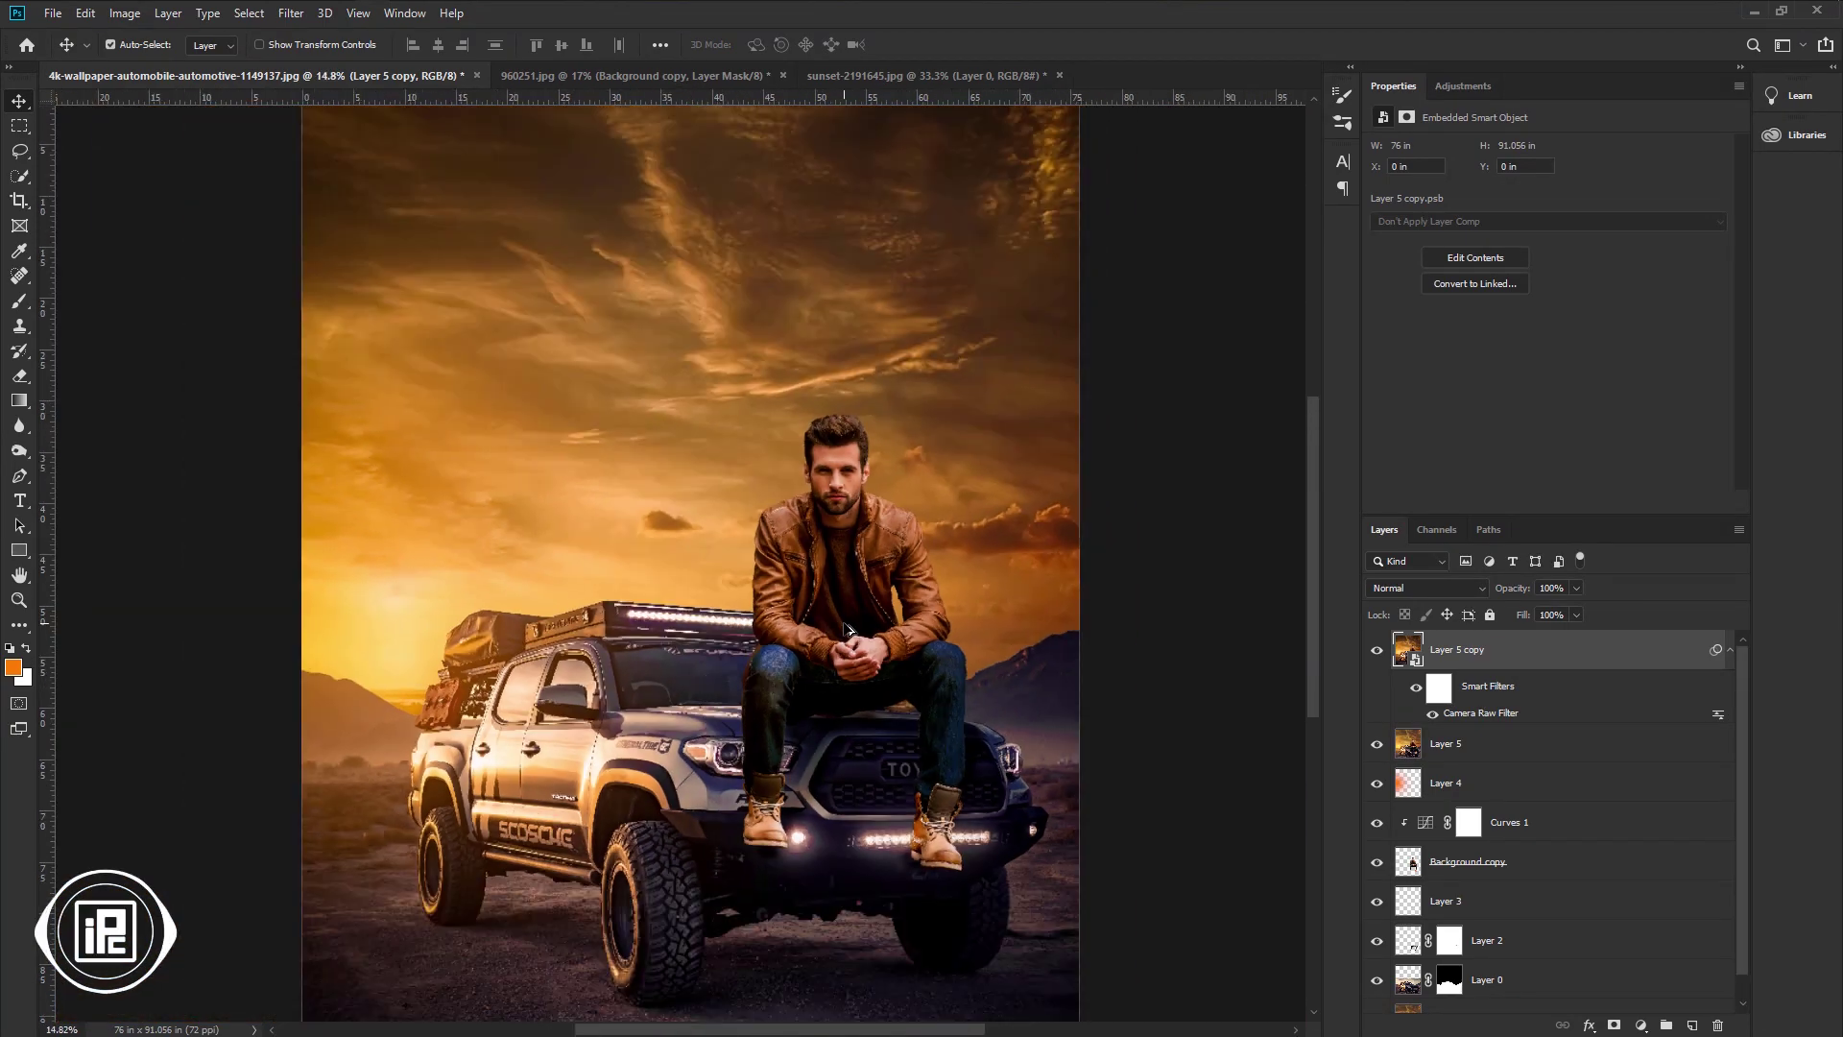
click(1378, 653)
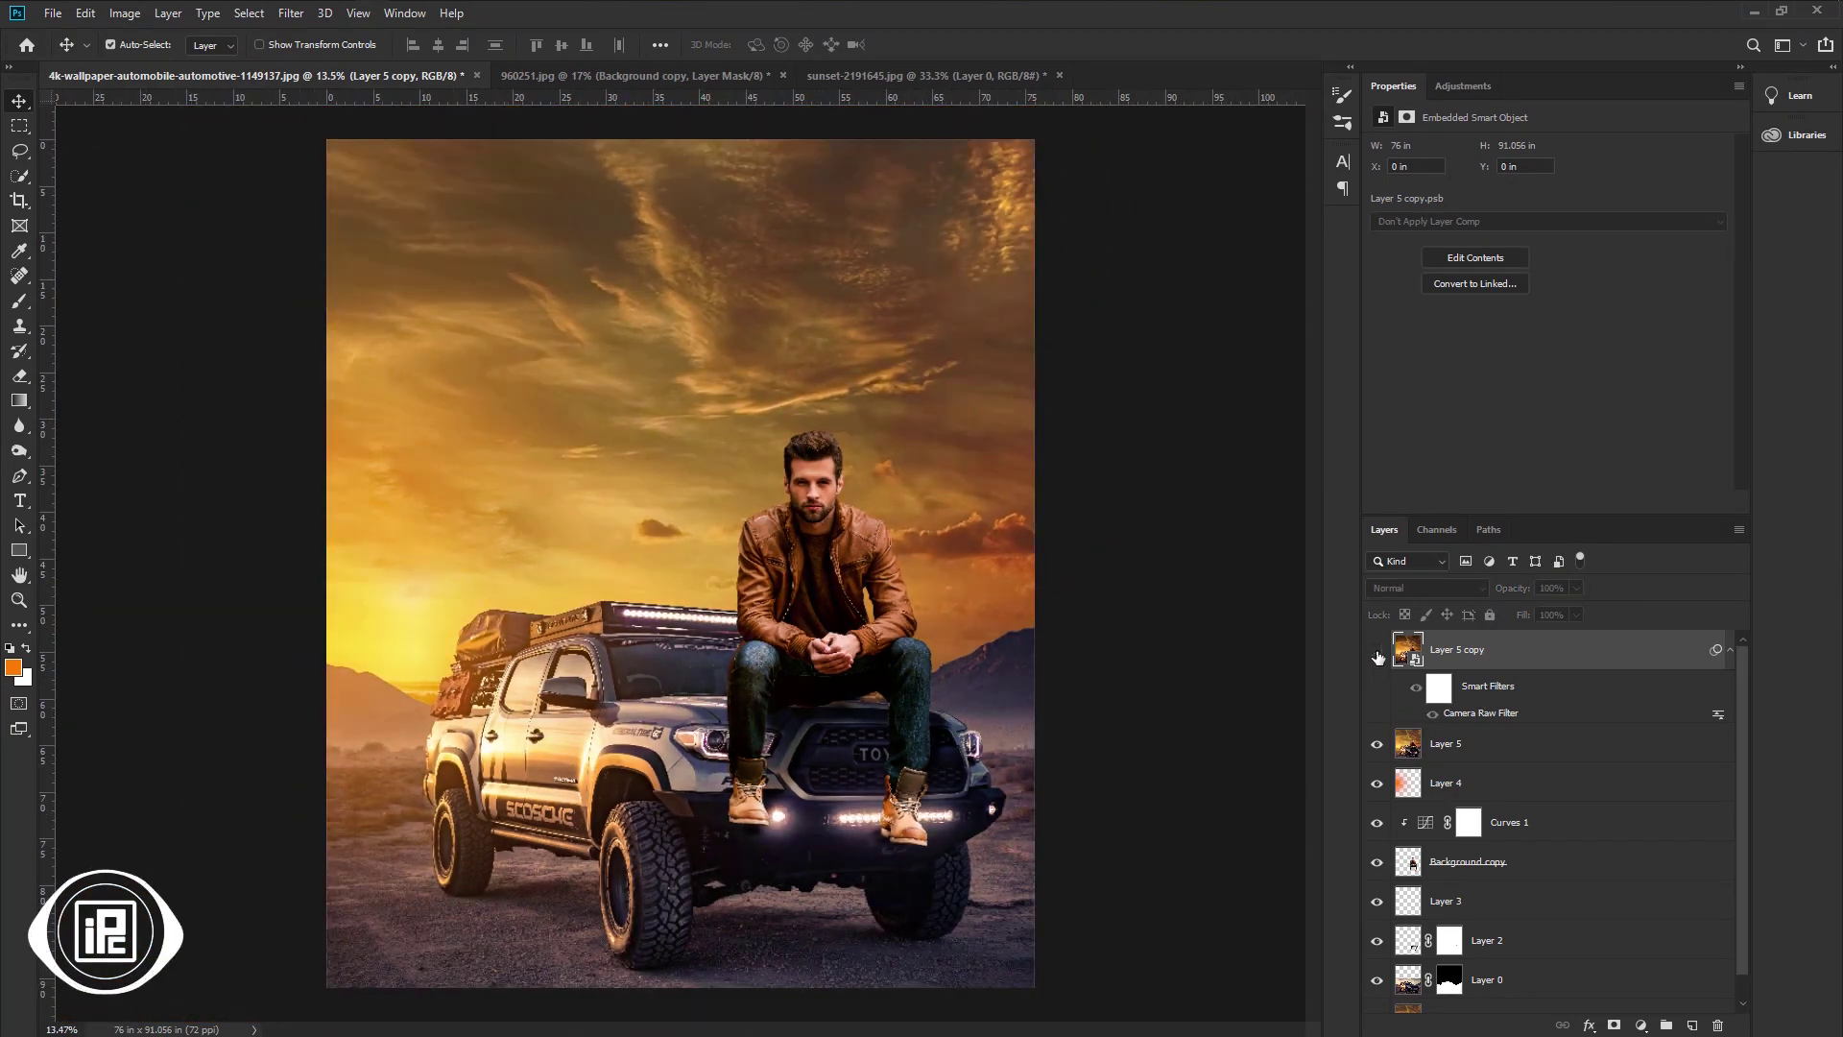
click(1378, 653)
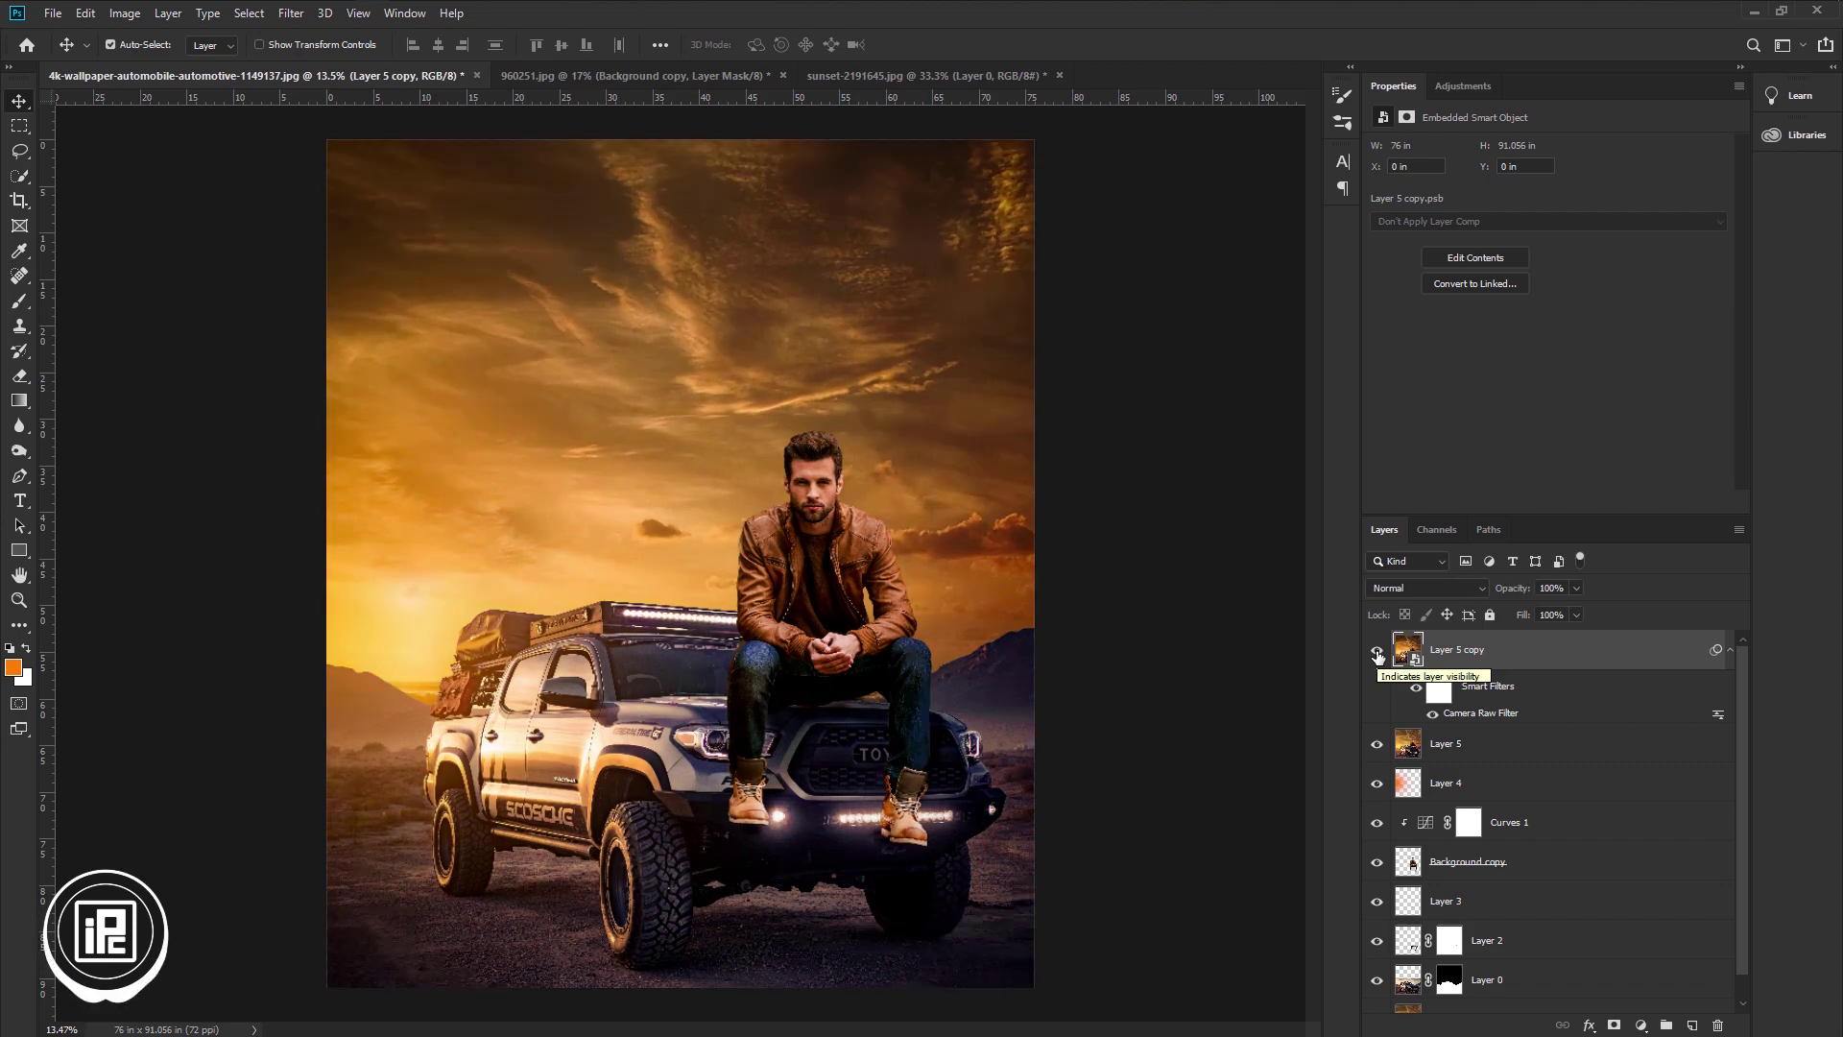